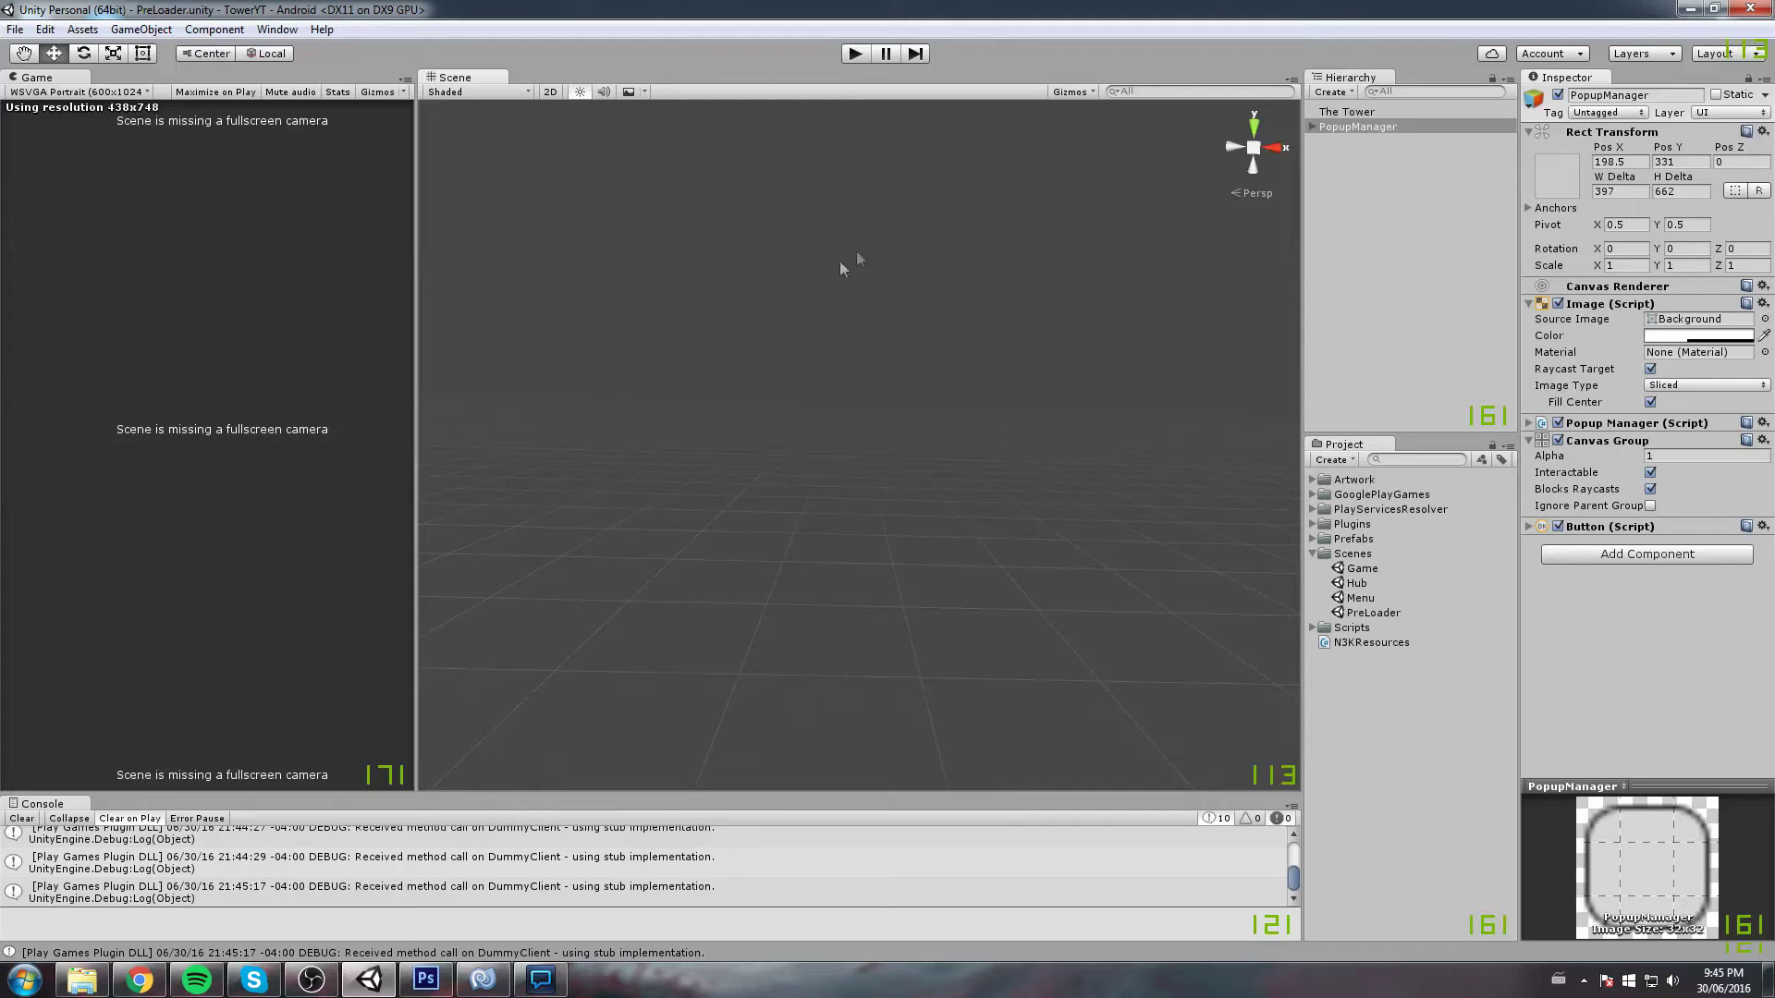
Run the game and open the tower stats panel in the hub to check its stat icons
left_click_drag(903, 142, 1068, 216)
key("f")
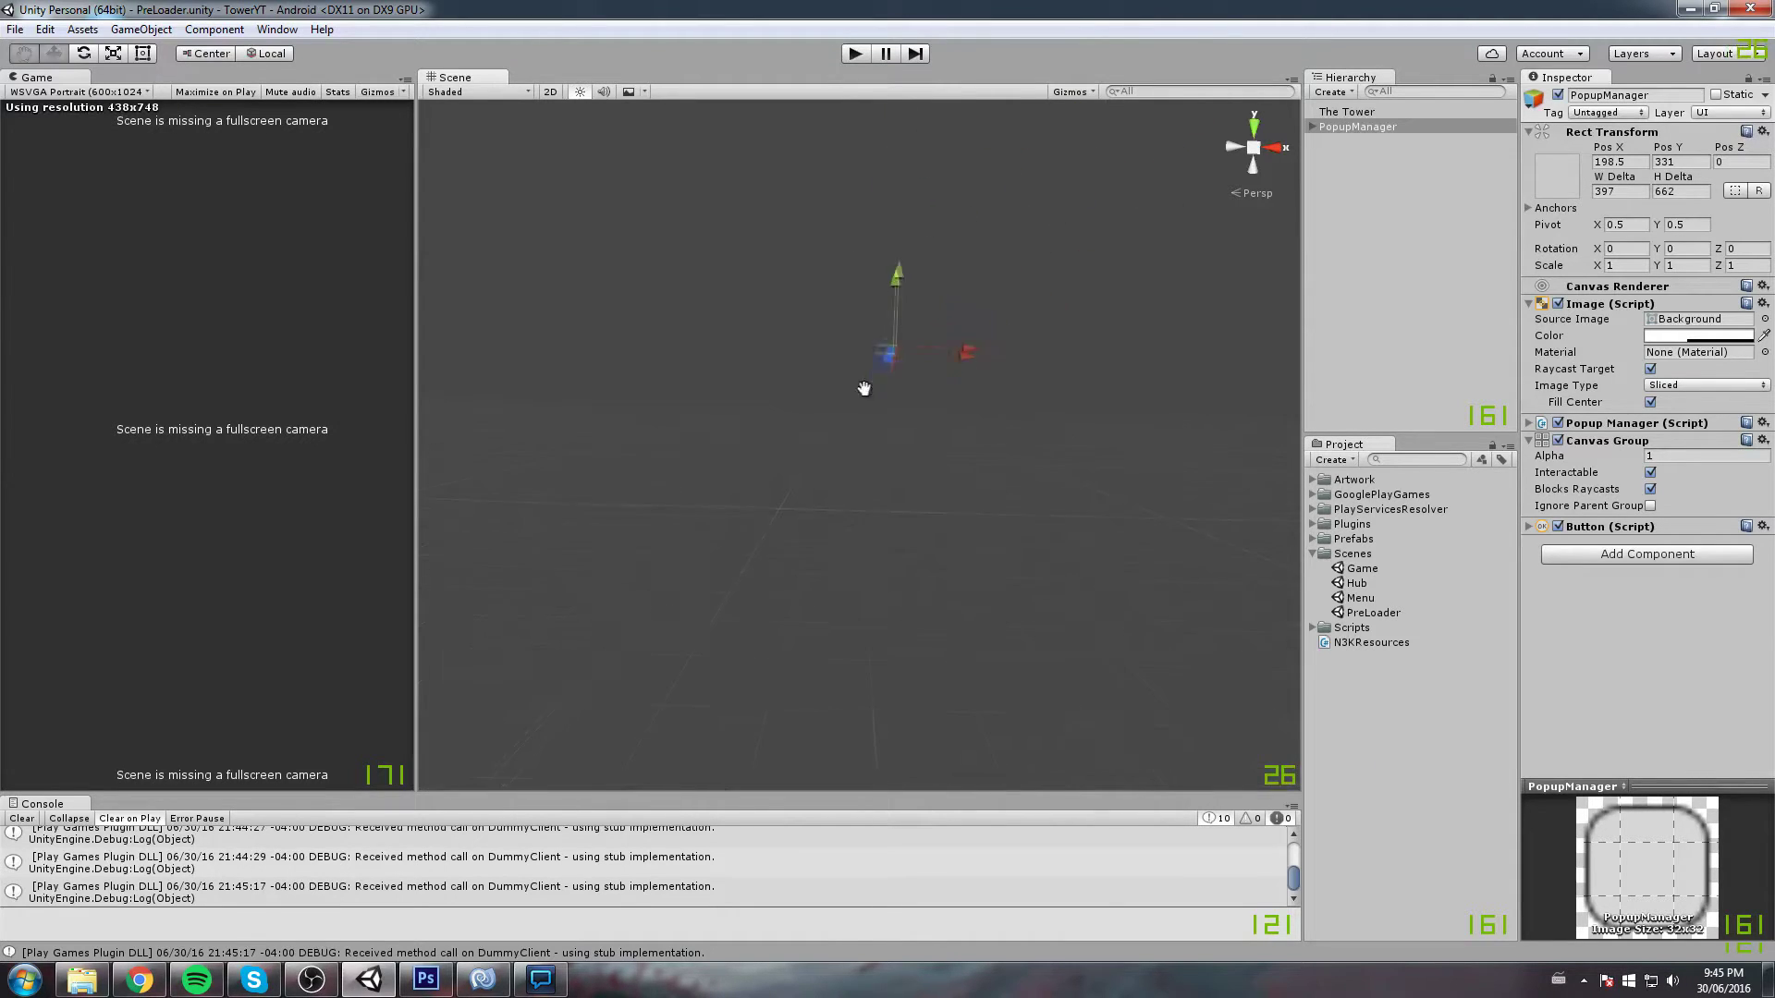
left_click(851, 58)
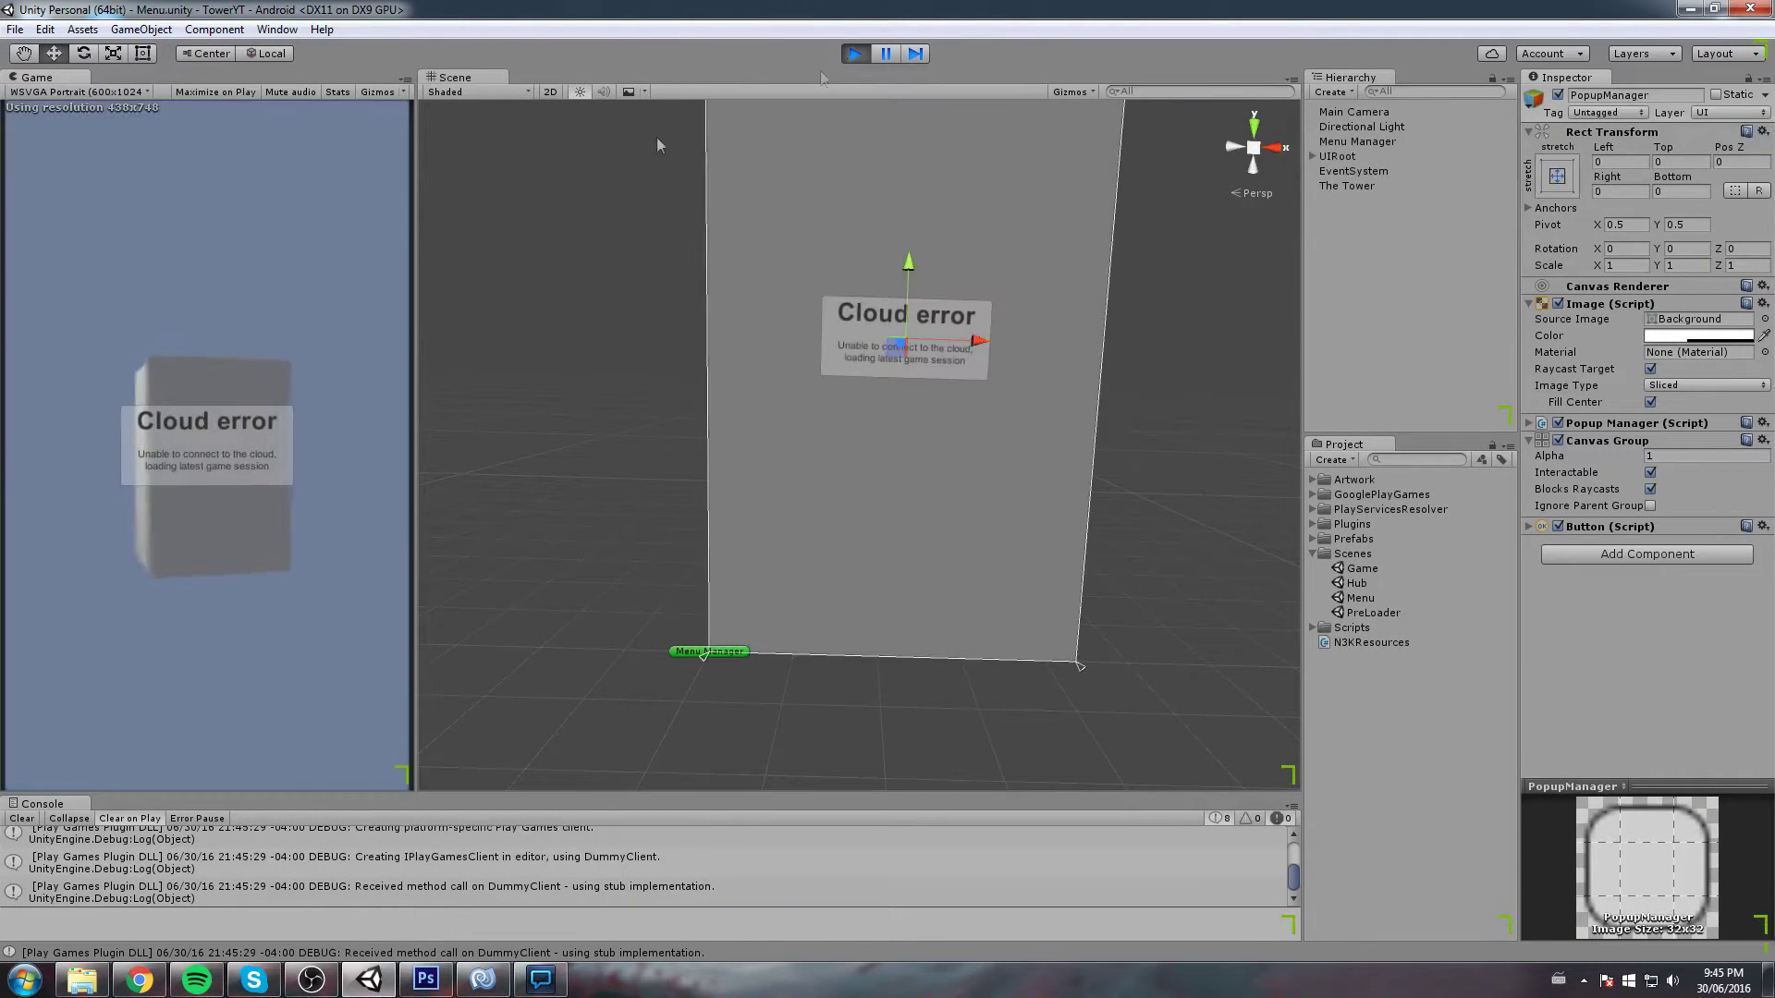
left_click(292, 491)
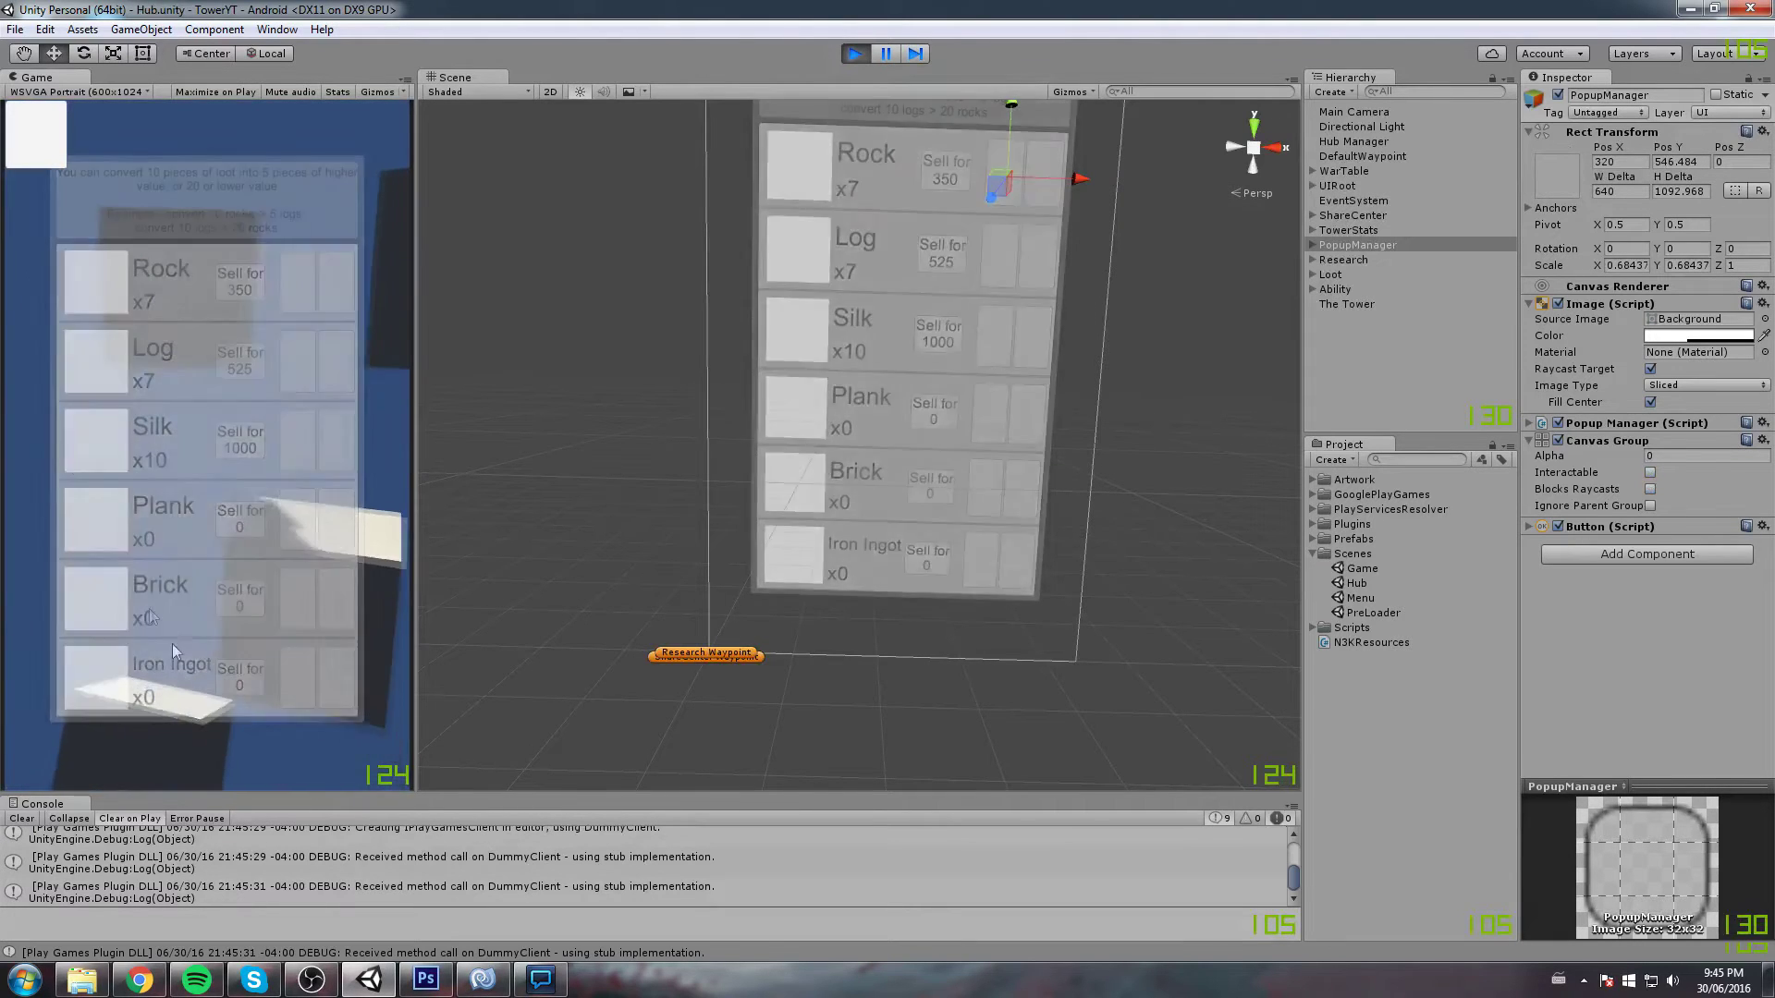
left_click(178, 726)
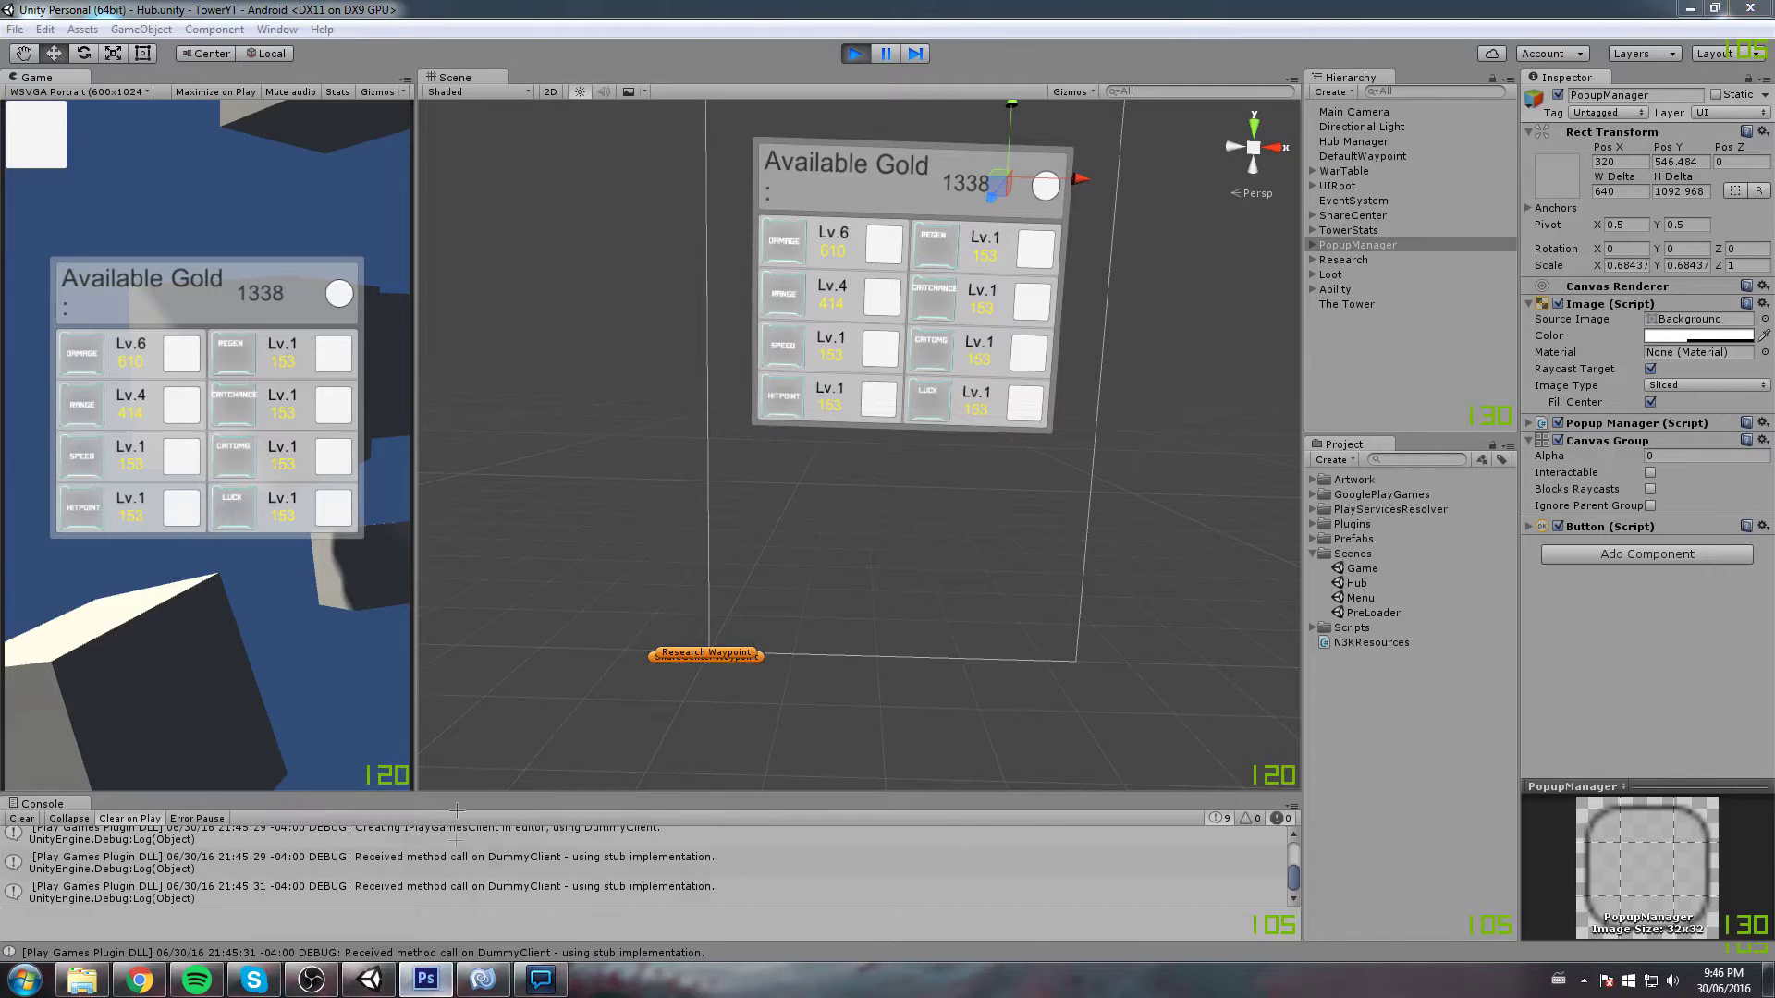
Switch to Photoshop and preview the StatsIcon sheet with the dark Layer 1 background shown and hidden again
key("alt+Tab")
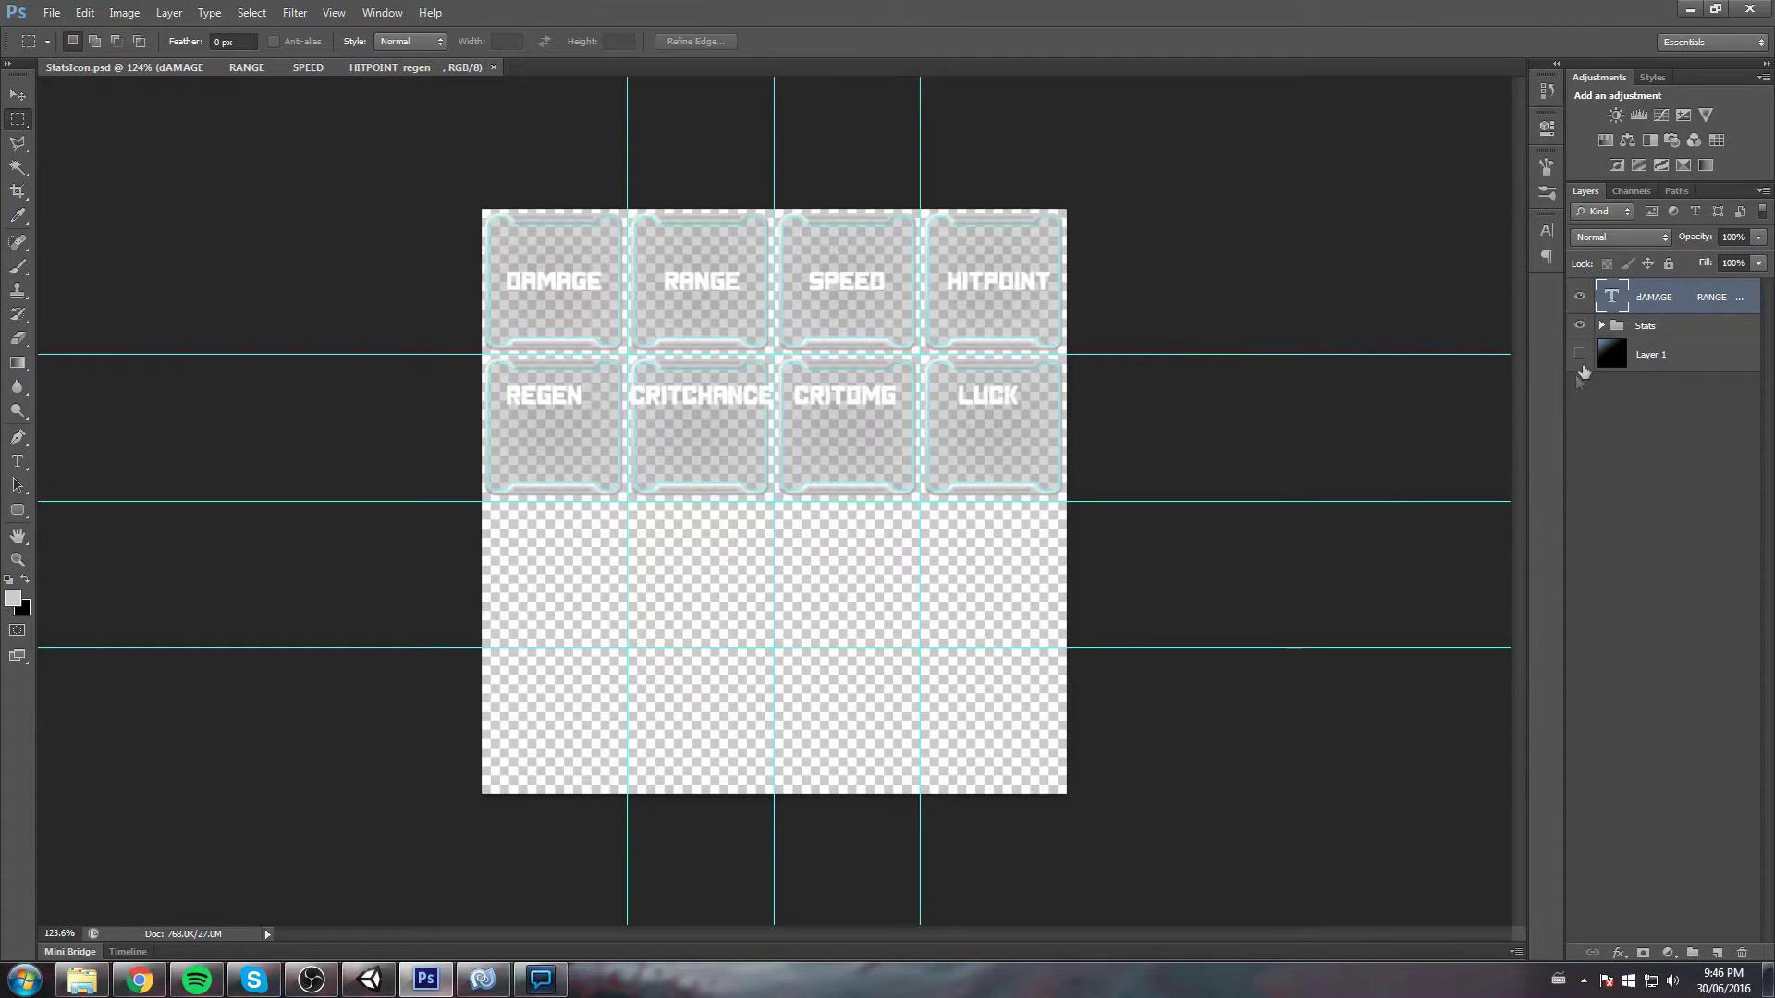
left_click(1579, 353)
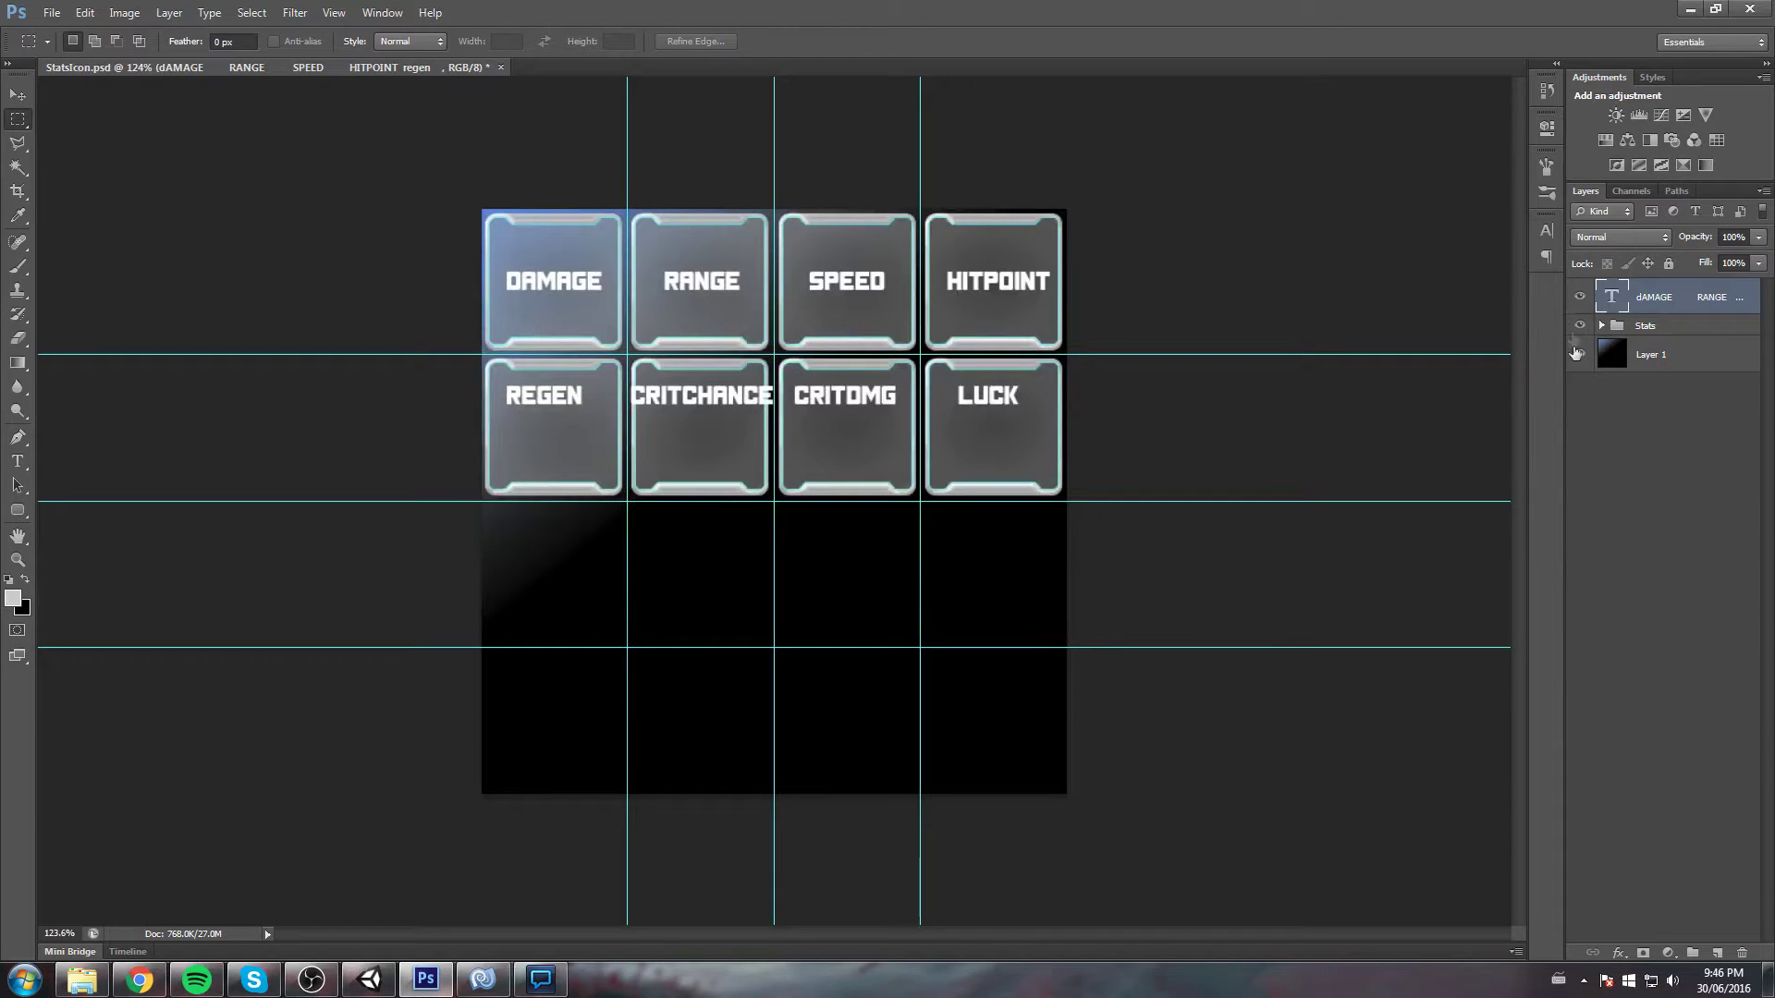
left_click(1580, 355)
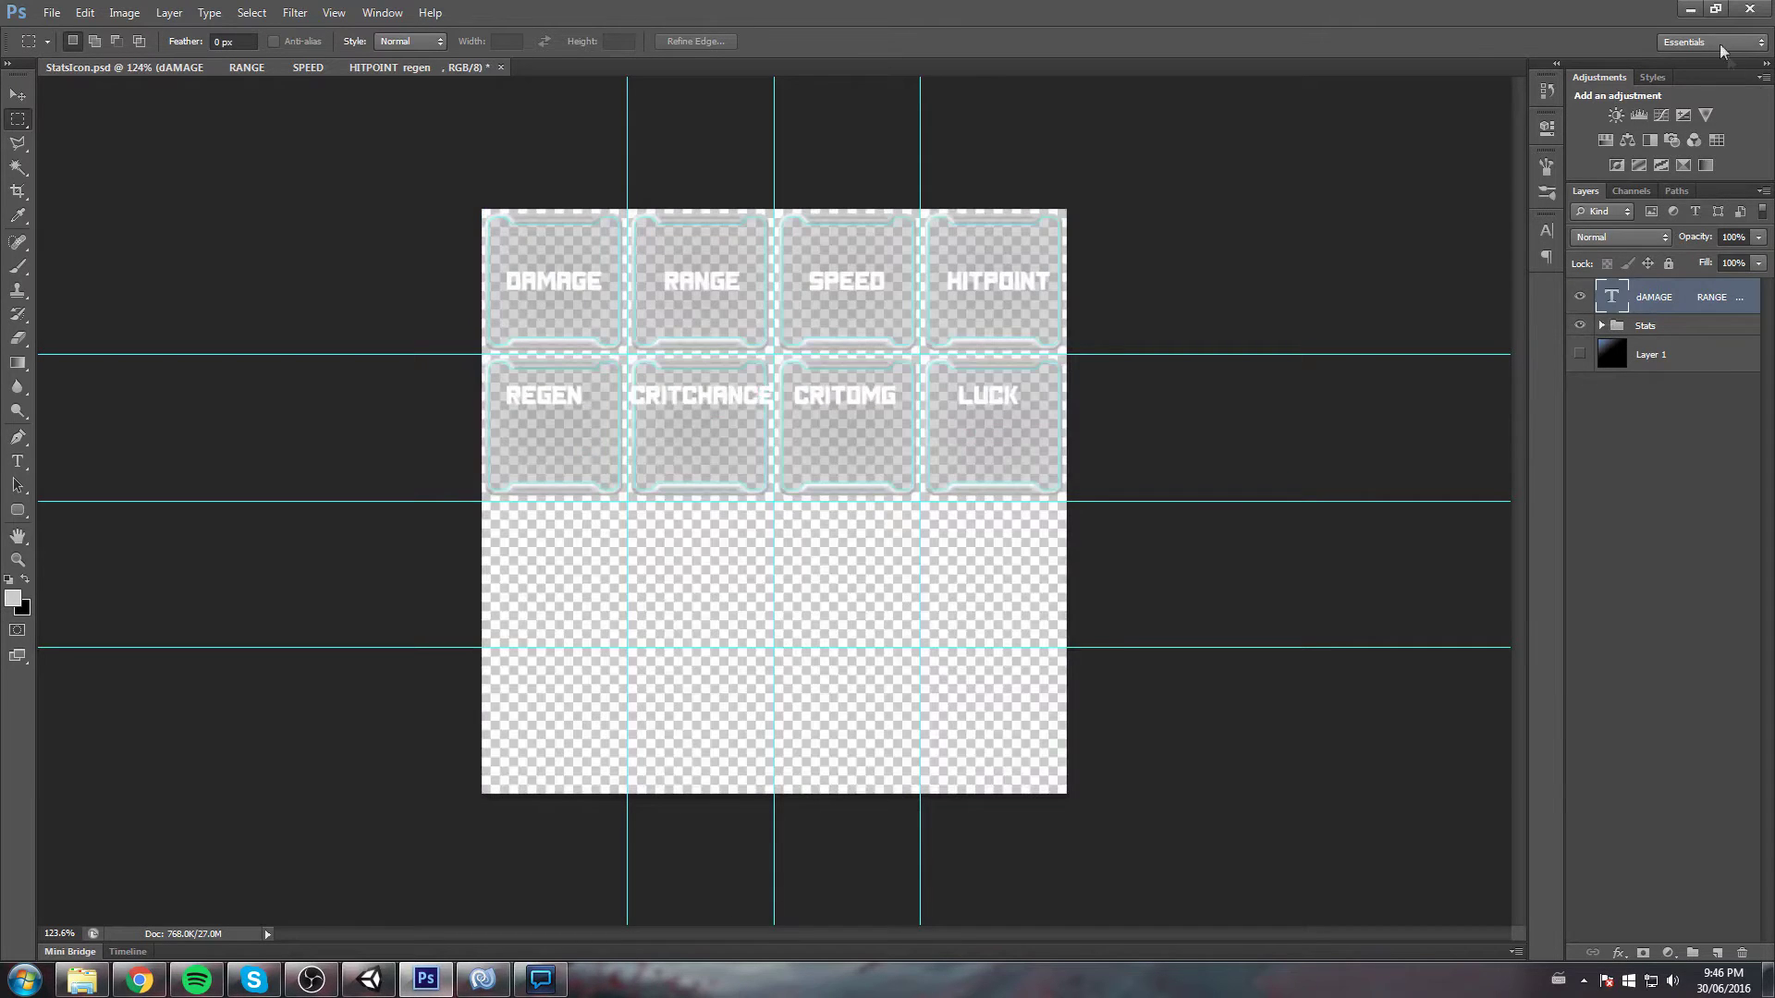
Return to Unity, leave the stats panel for the Game scene, and look through its Stats list
key("alt+Tab")
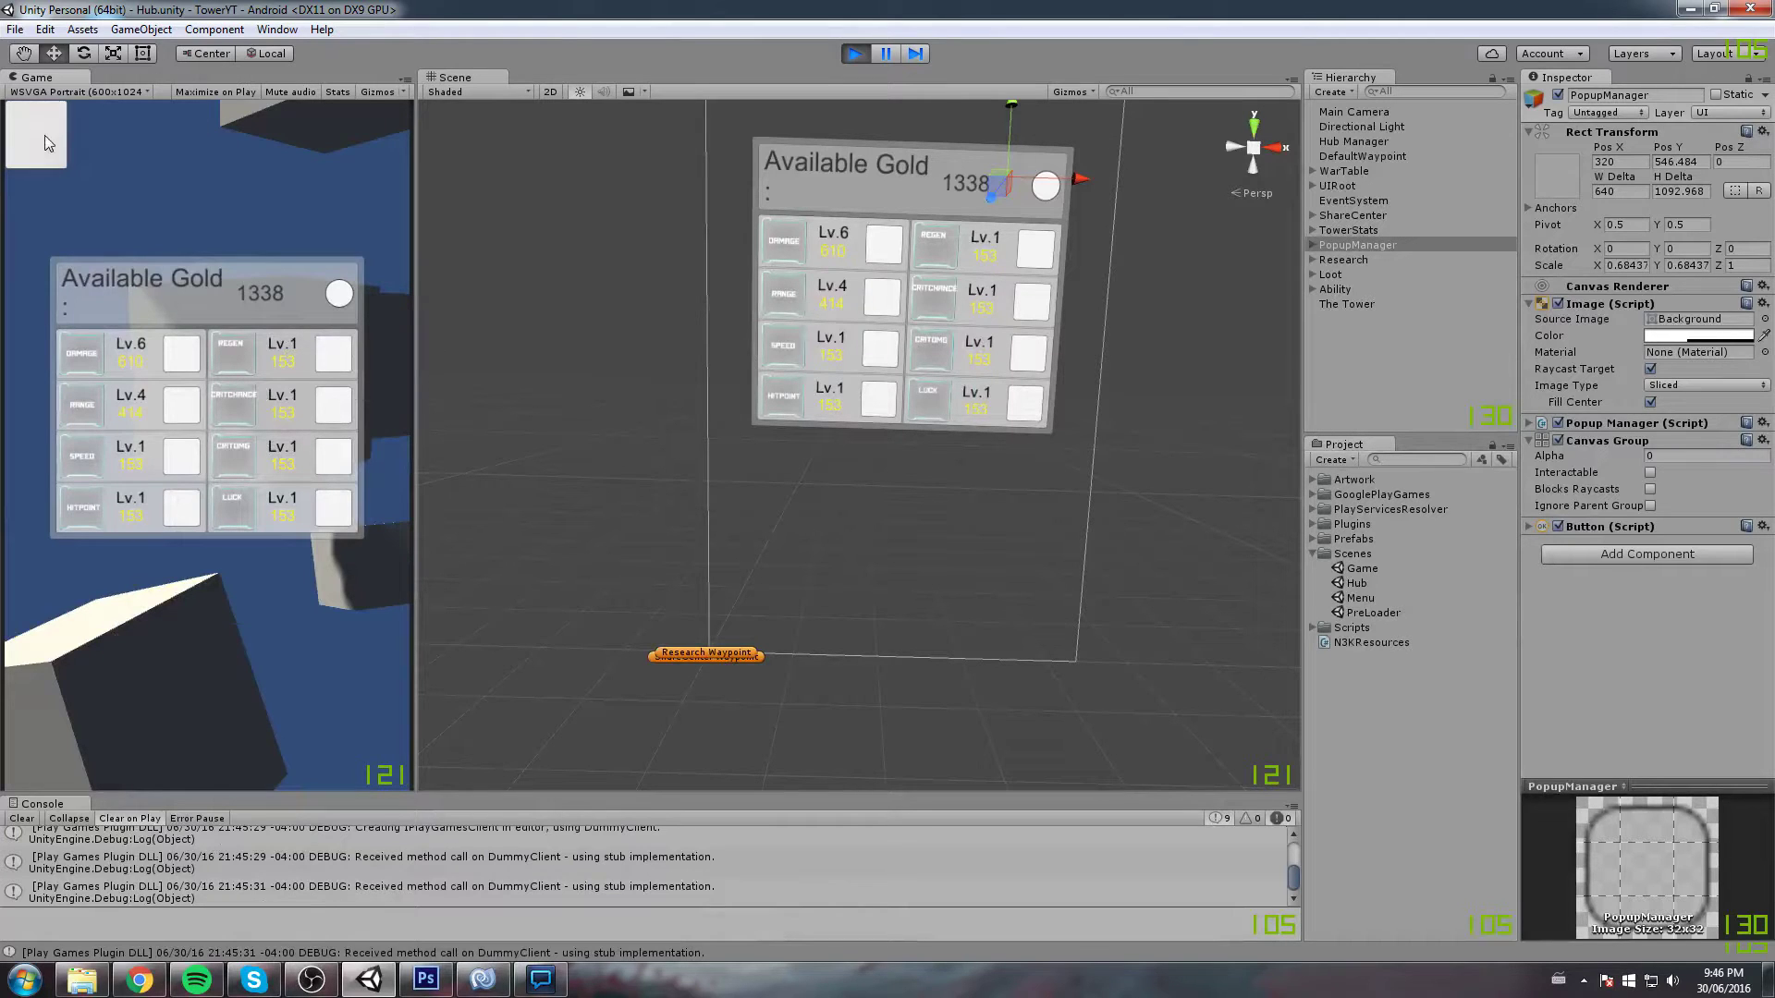
left_click(361, 209)
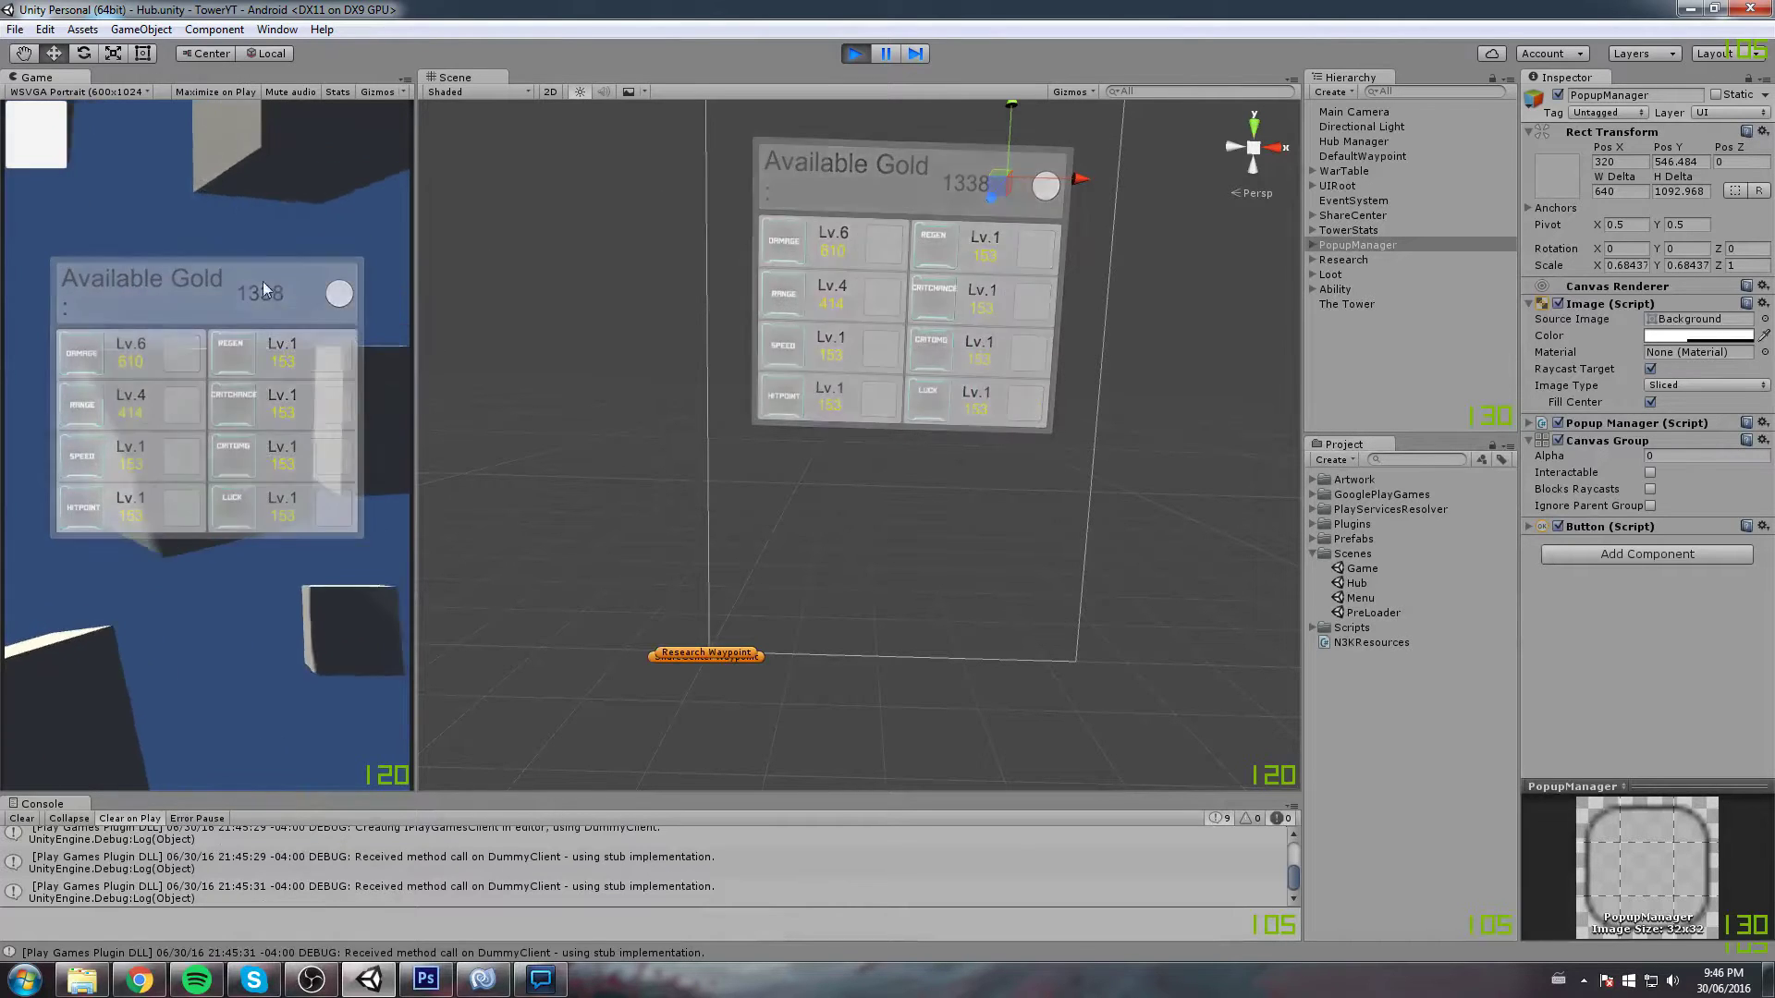
left_click(169, 541)
left_click(101, 414)
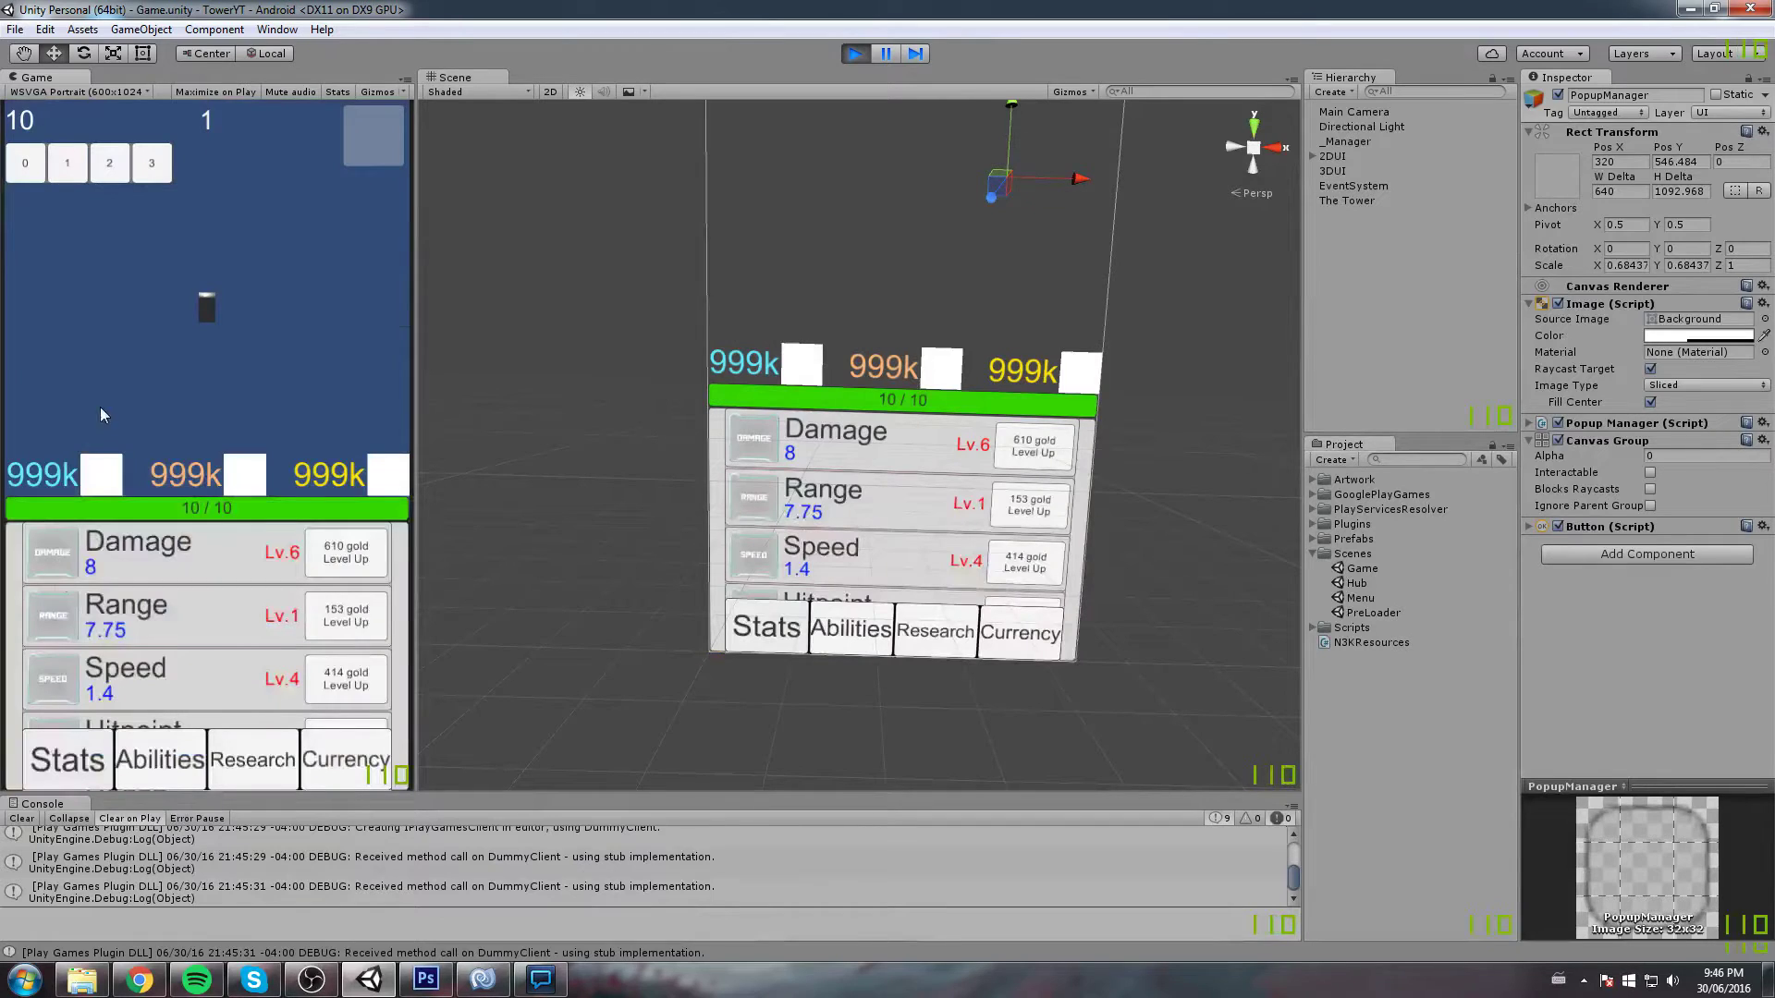
scroll(160, 658, "down", 2)
scroll(163, 656, "down", 2)
scroll(178, 583, "up", 1)
scroll(176, 668, "down", 1)
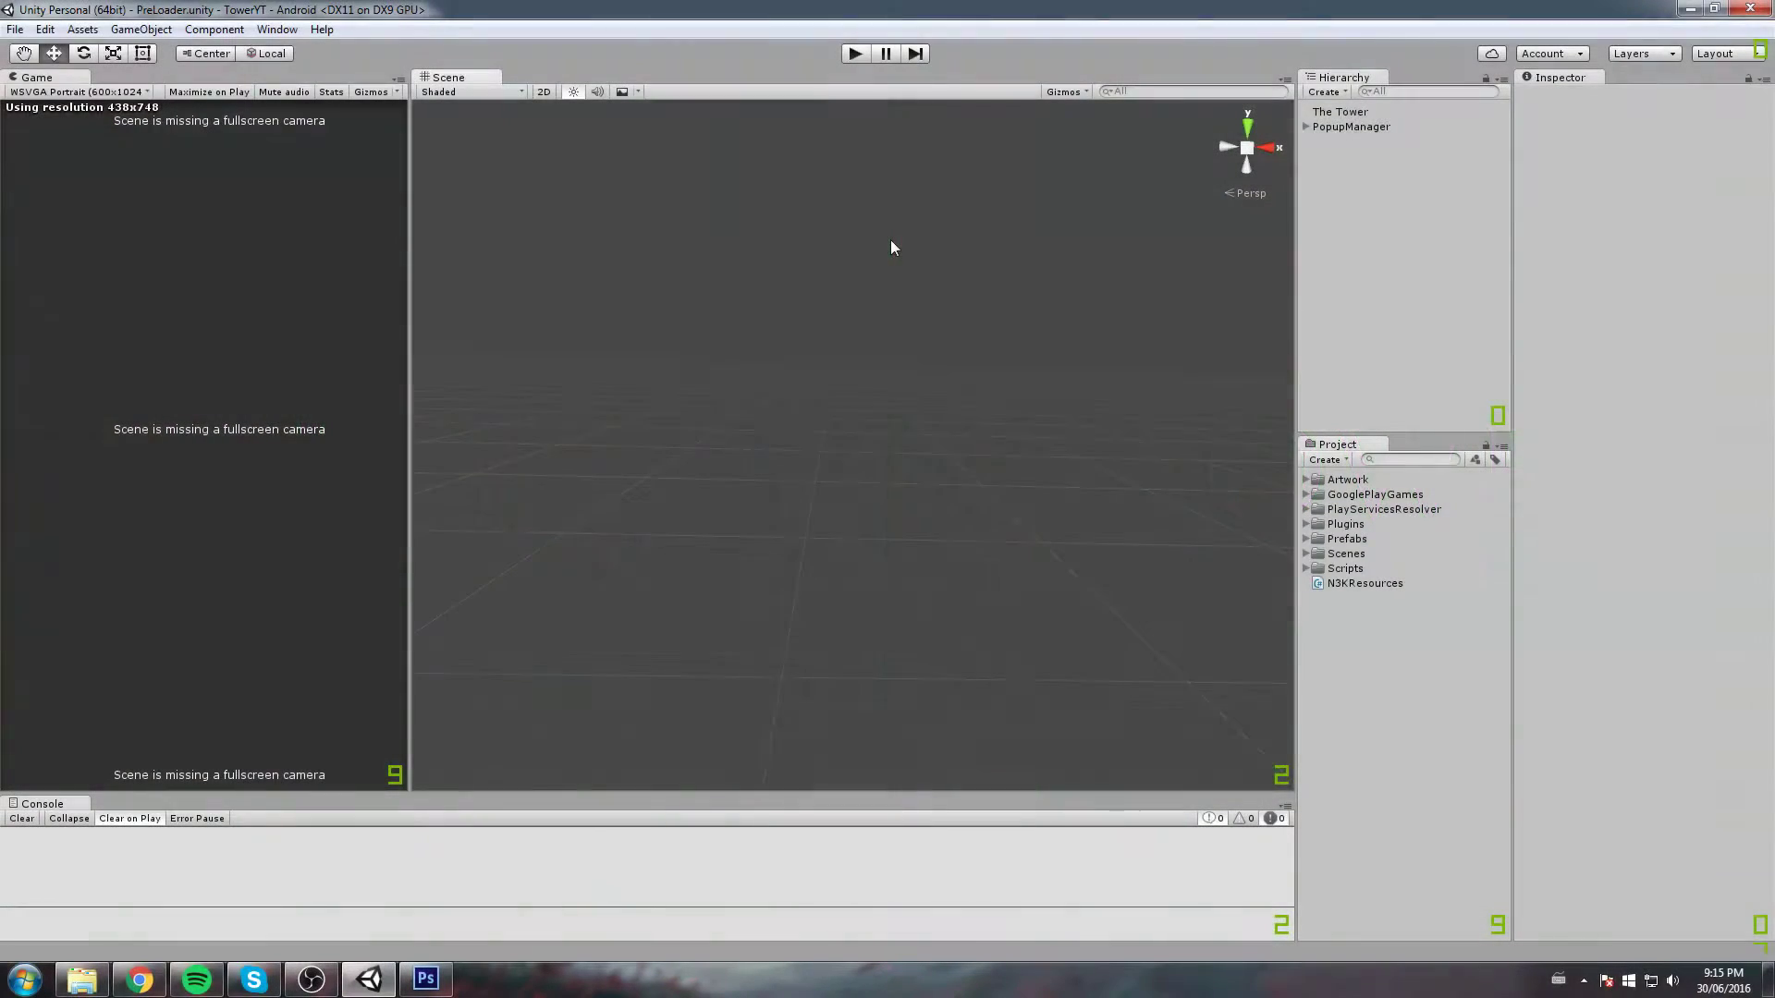
Run the PreLoader scene, dismiss the cloud error popup, and view the hub's Available Gold upgrade panel
key("q")
key("w")
left_click(860, 59)
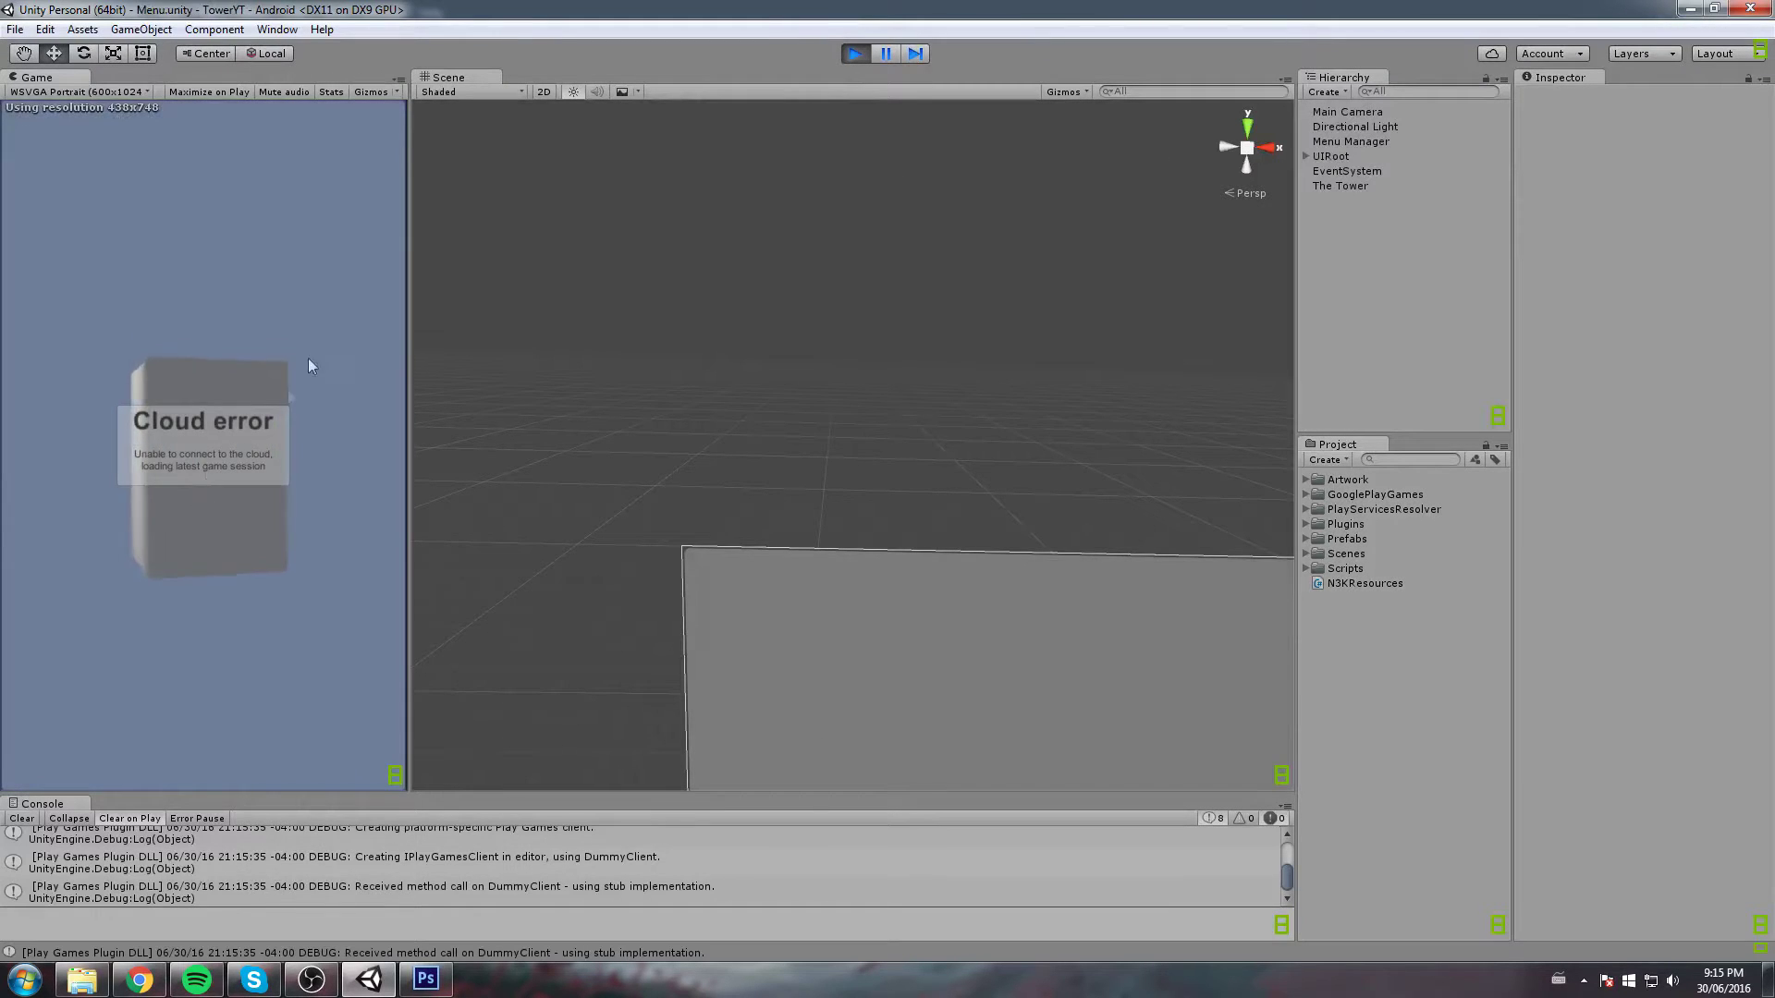
left_click(226, 459)
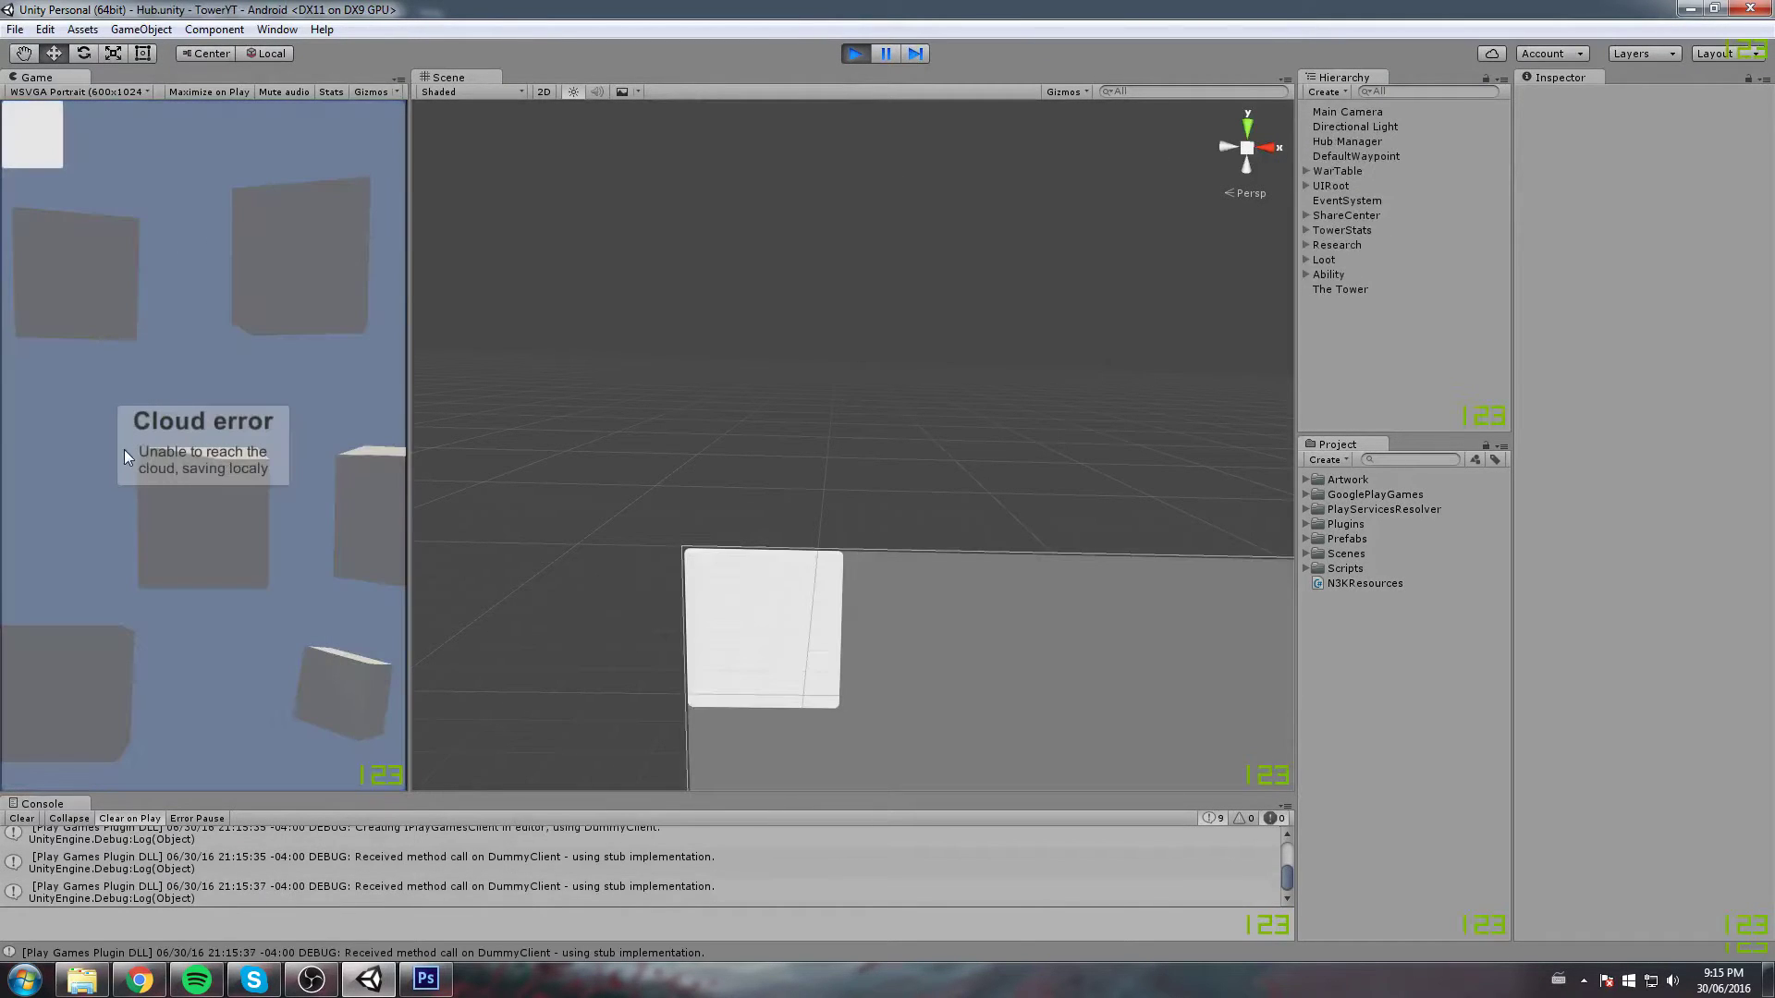
left_click(128, 267)
left_click(33, 134)
left_click(180, 744)
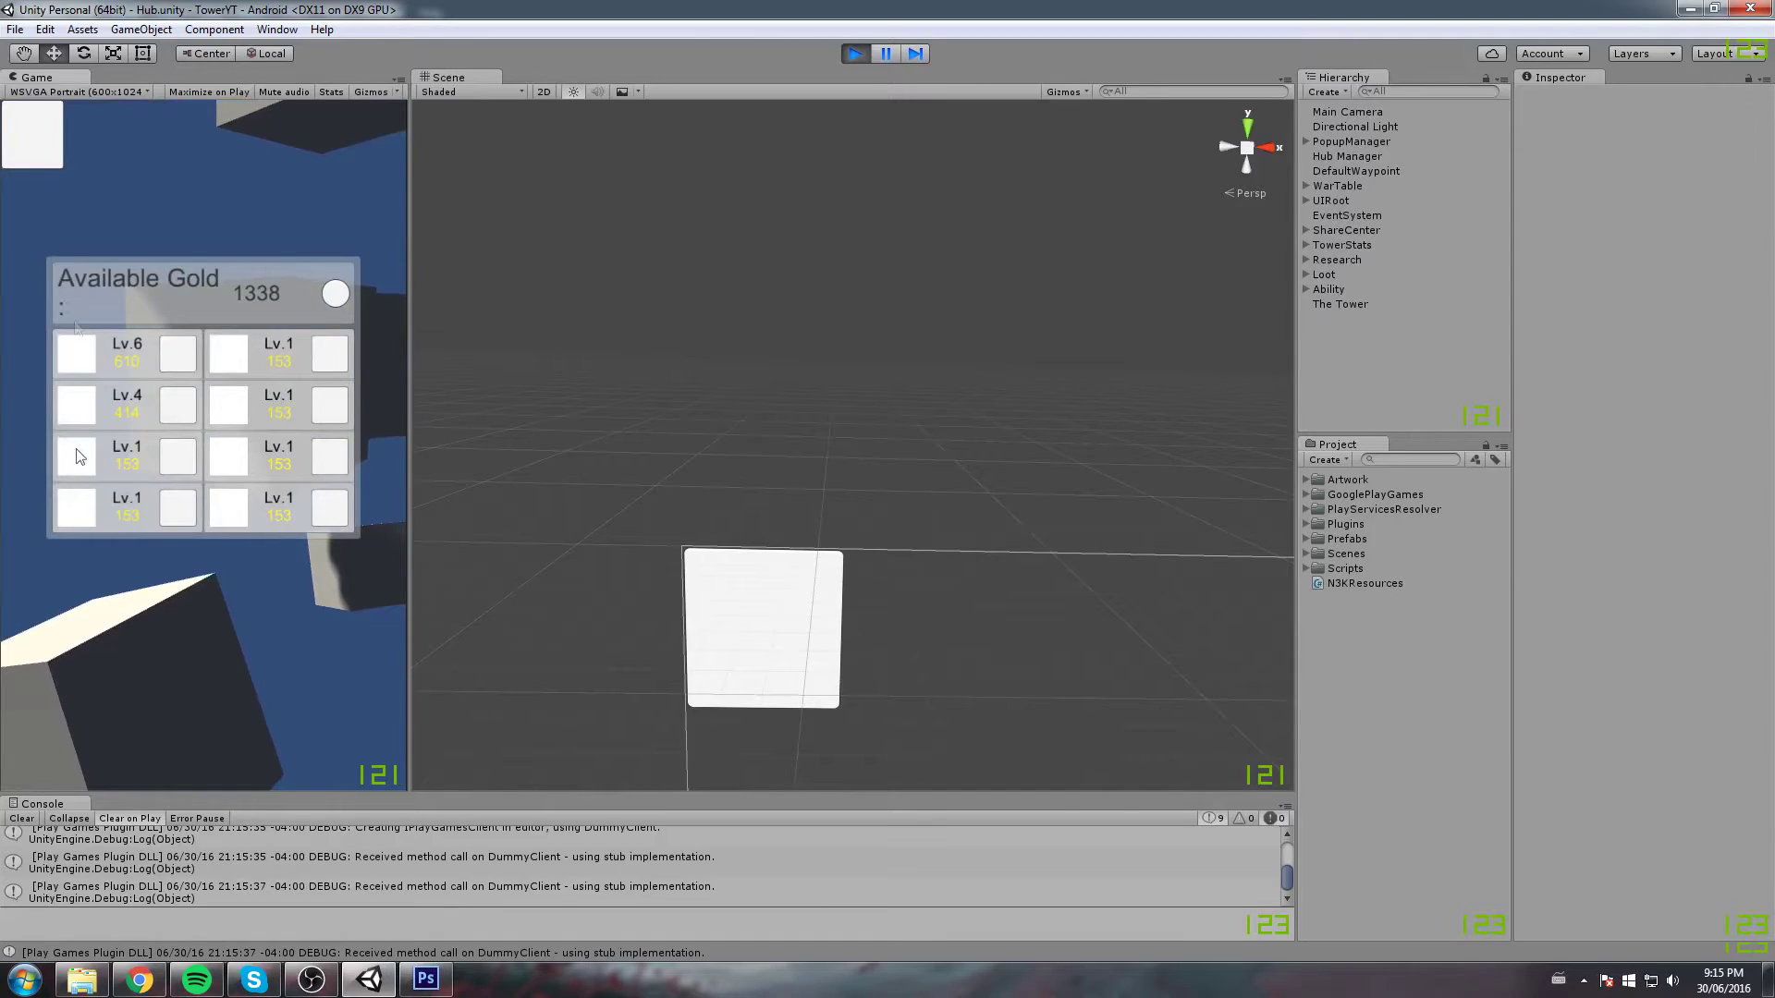
Switch to Photoshop and create a new 512 by 512 pixel document named StatsIcon
left_click(425, 979)
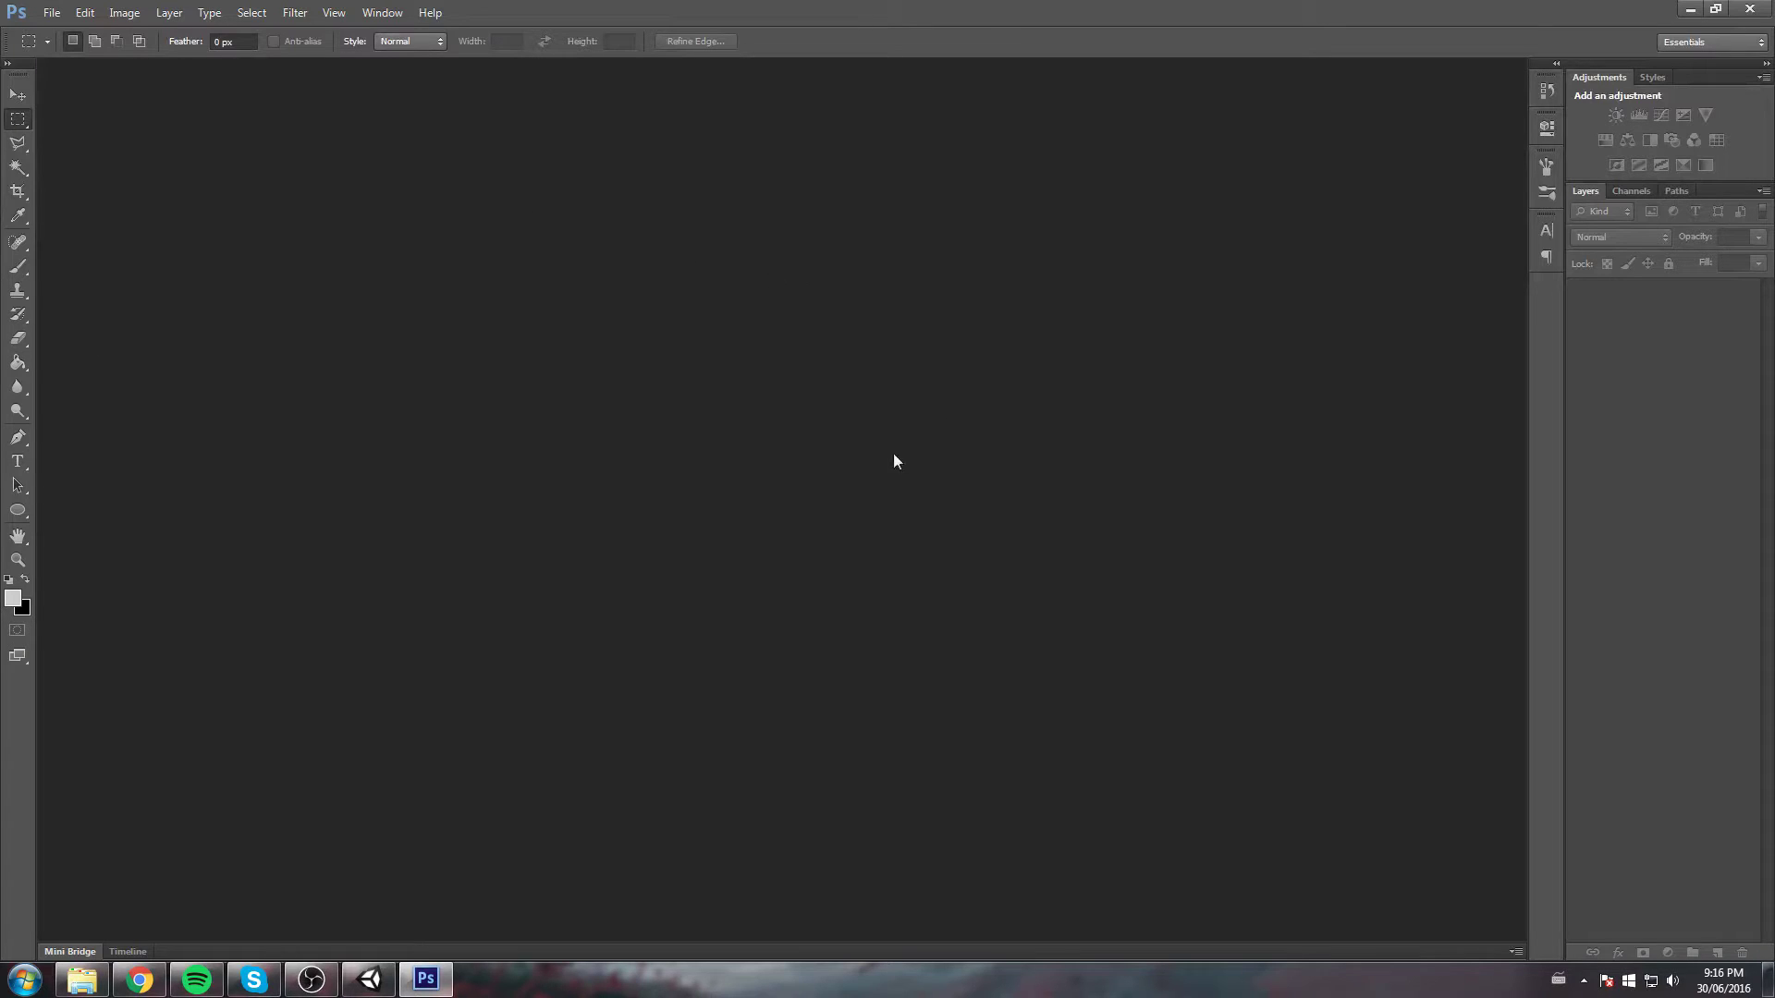
left_click(51, 13)
left_click(74, 30)
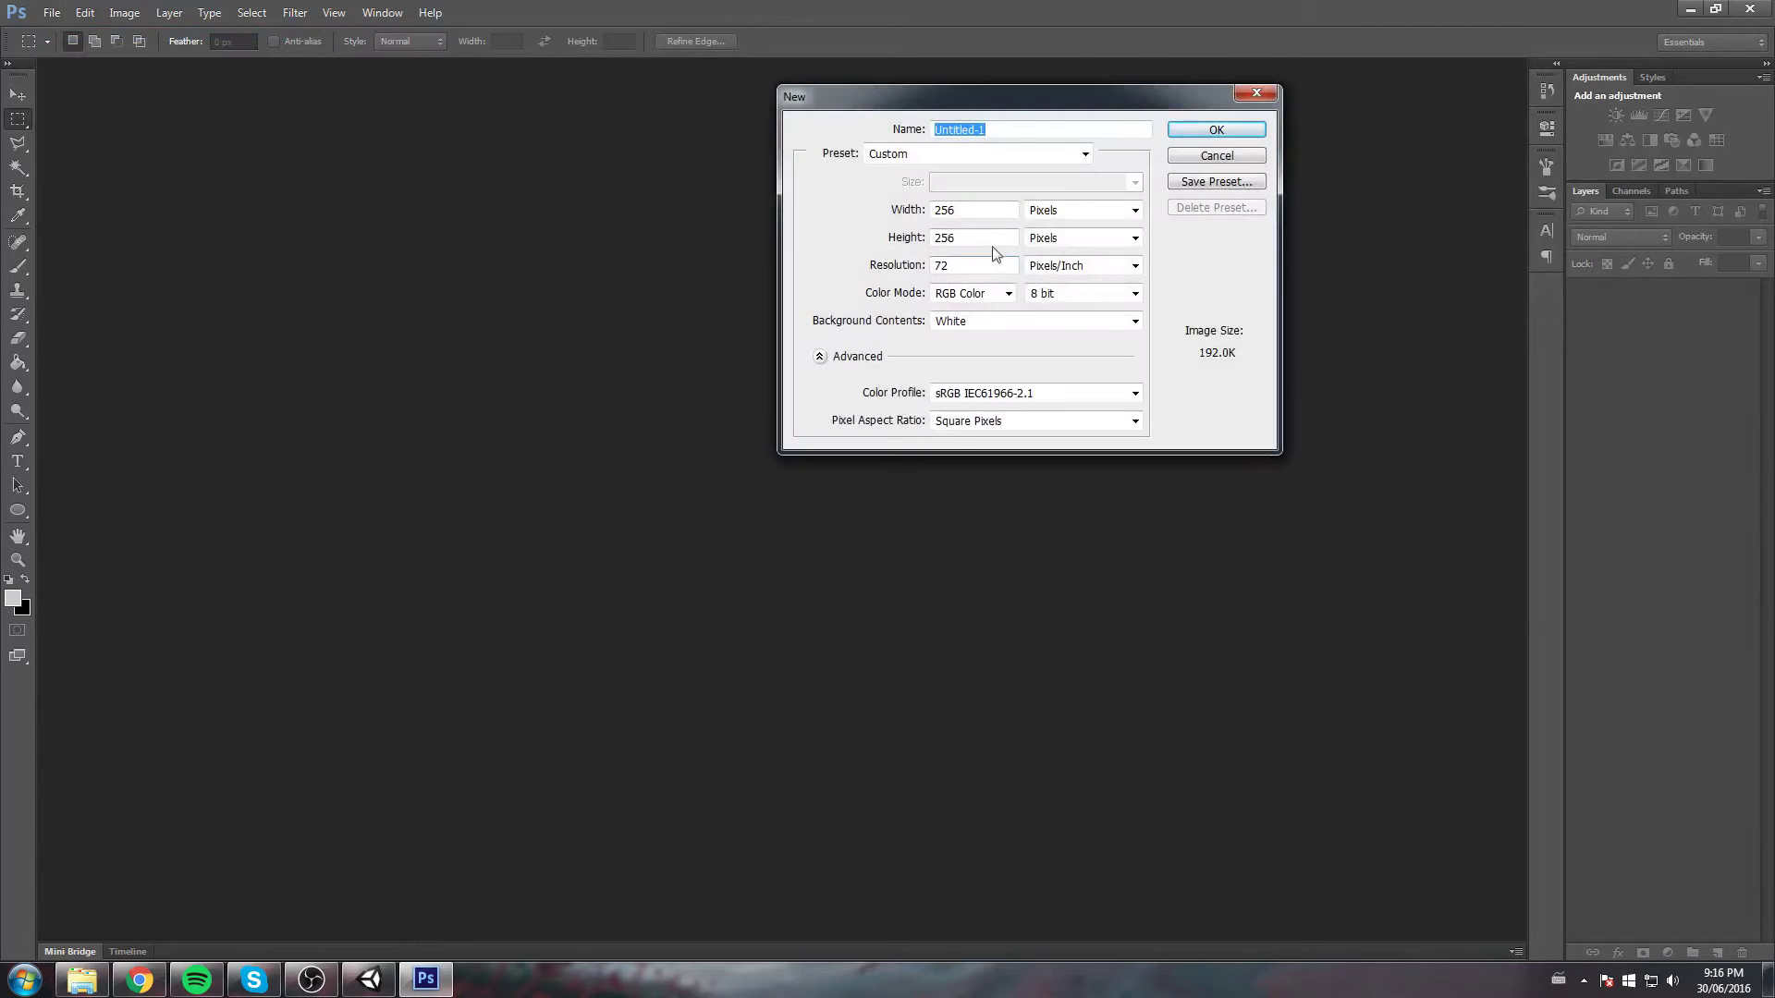
left_click(976, 205)
type("512")
key("Tab")
key("Tab")
type("5")
left_click_drag(991, 130, 932, 130)
type("StatsIcon")
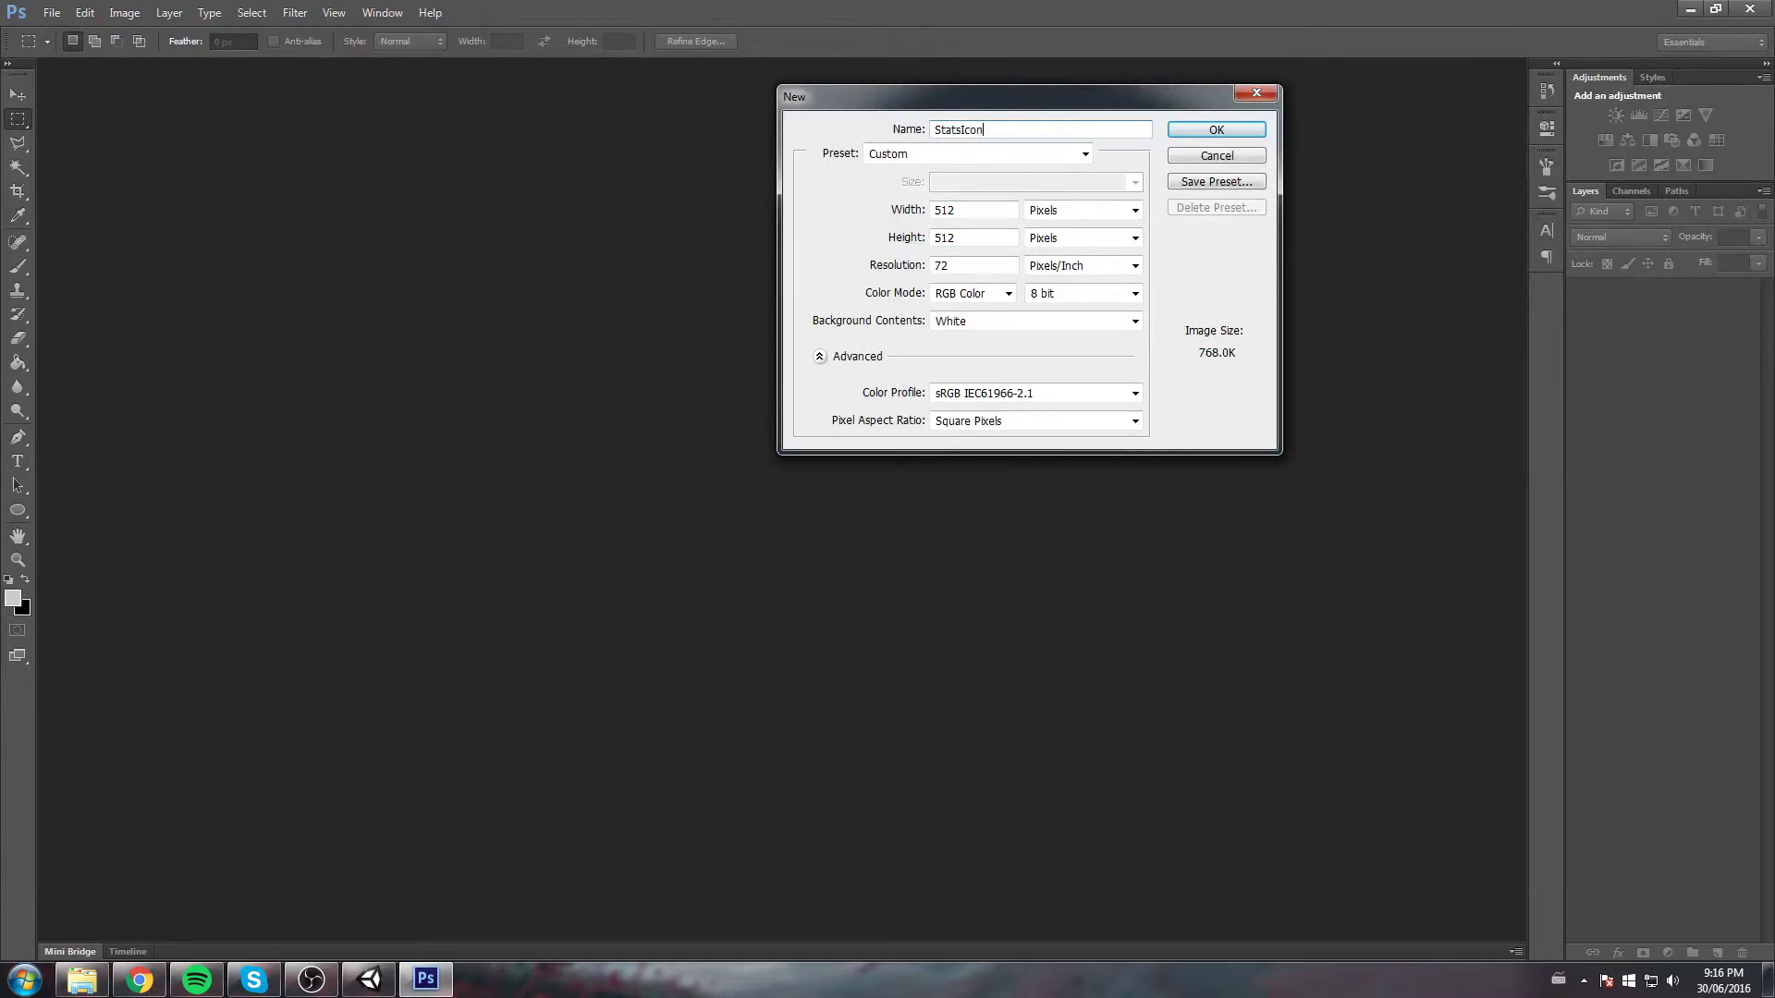
key("Return")
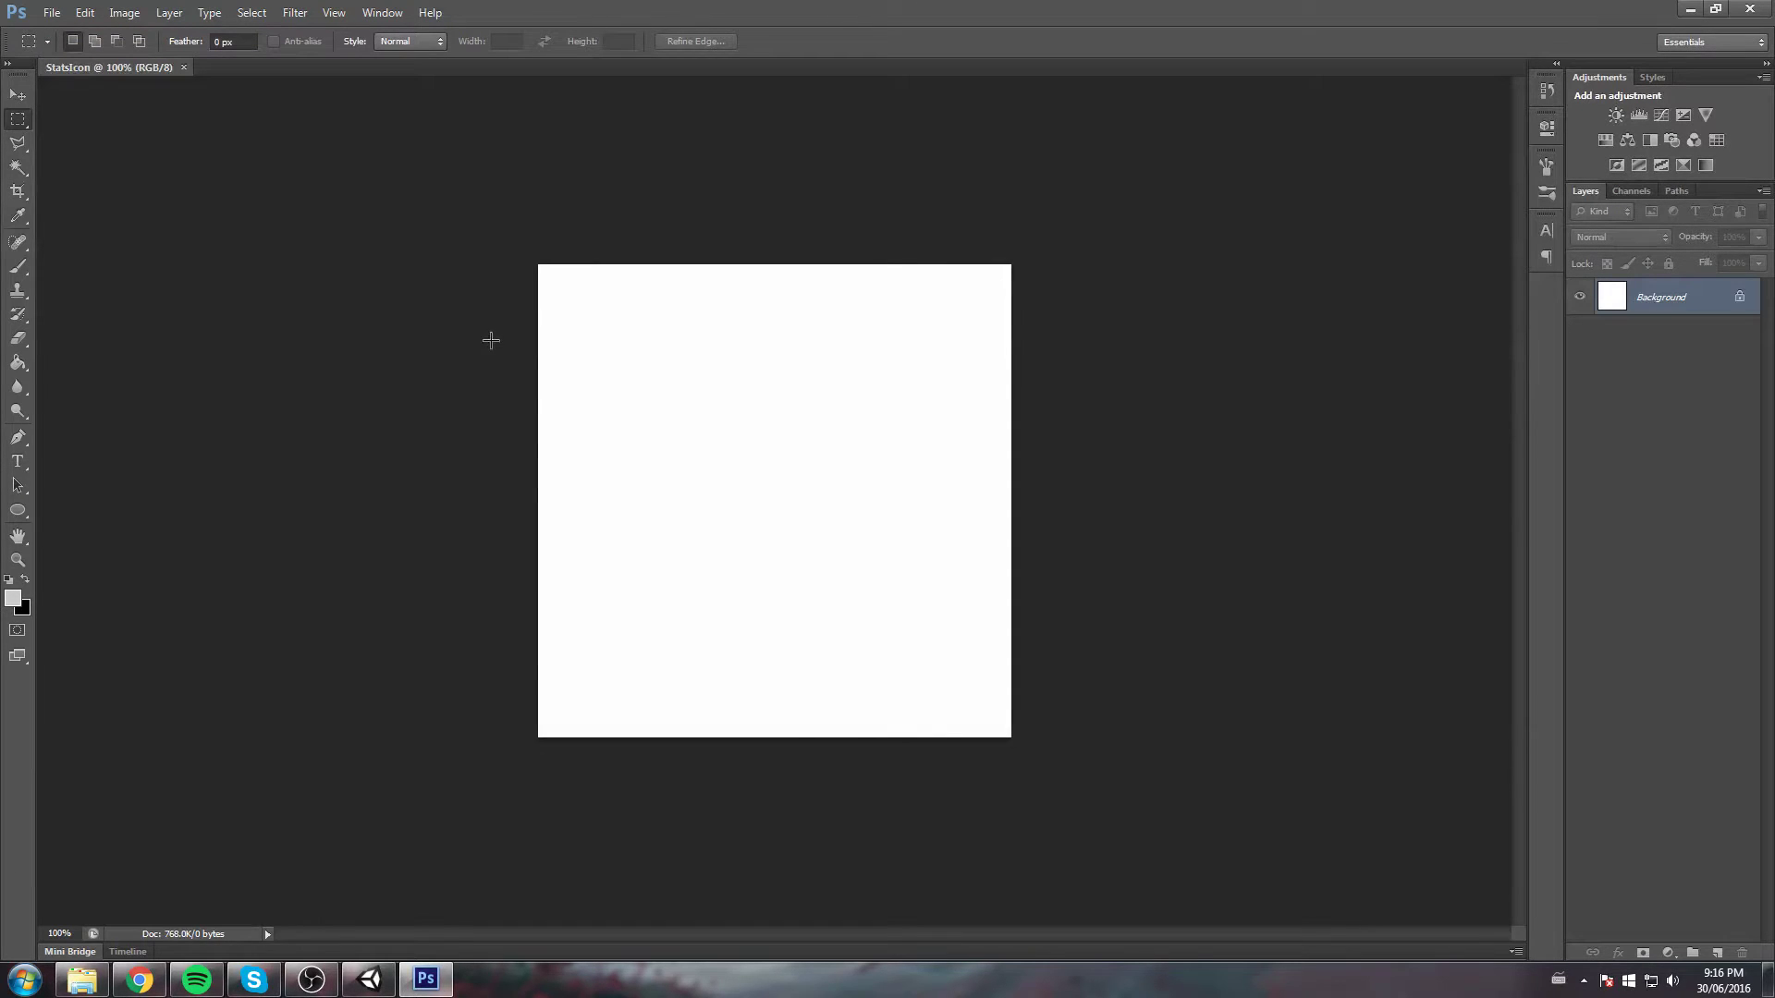
key("ctrl+a")
key("ctrl+d")
left_click_drag(470, 237, 1085, 348)
key("ctrl+d")
left_click_drag(413, 173, 1145, 360)
left_click_drag(1155, 451, 1155, 460)
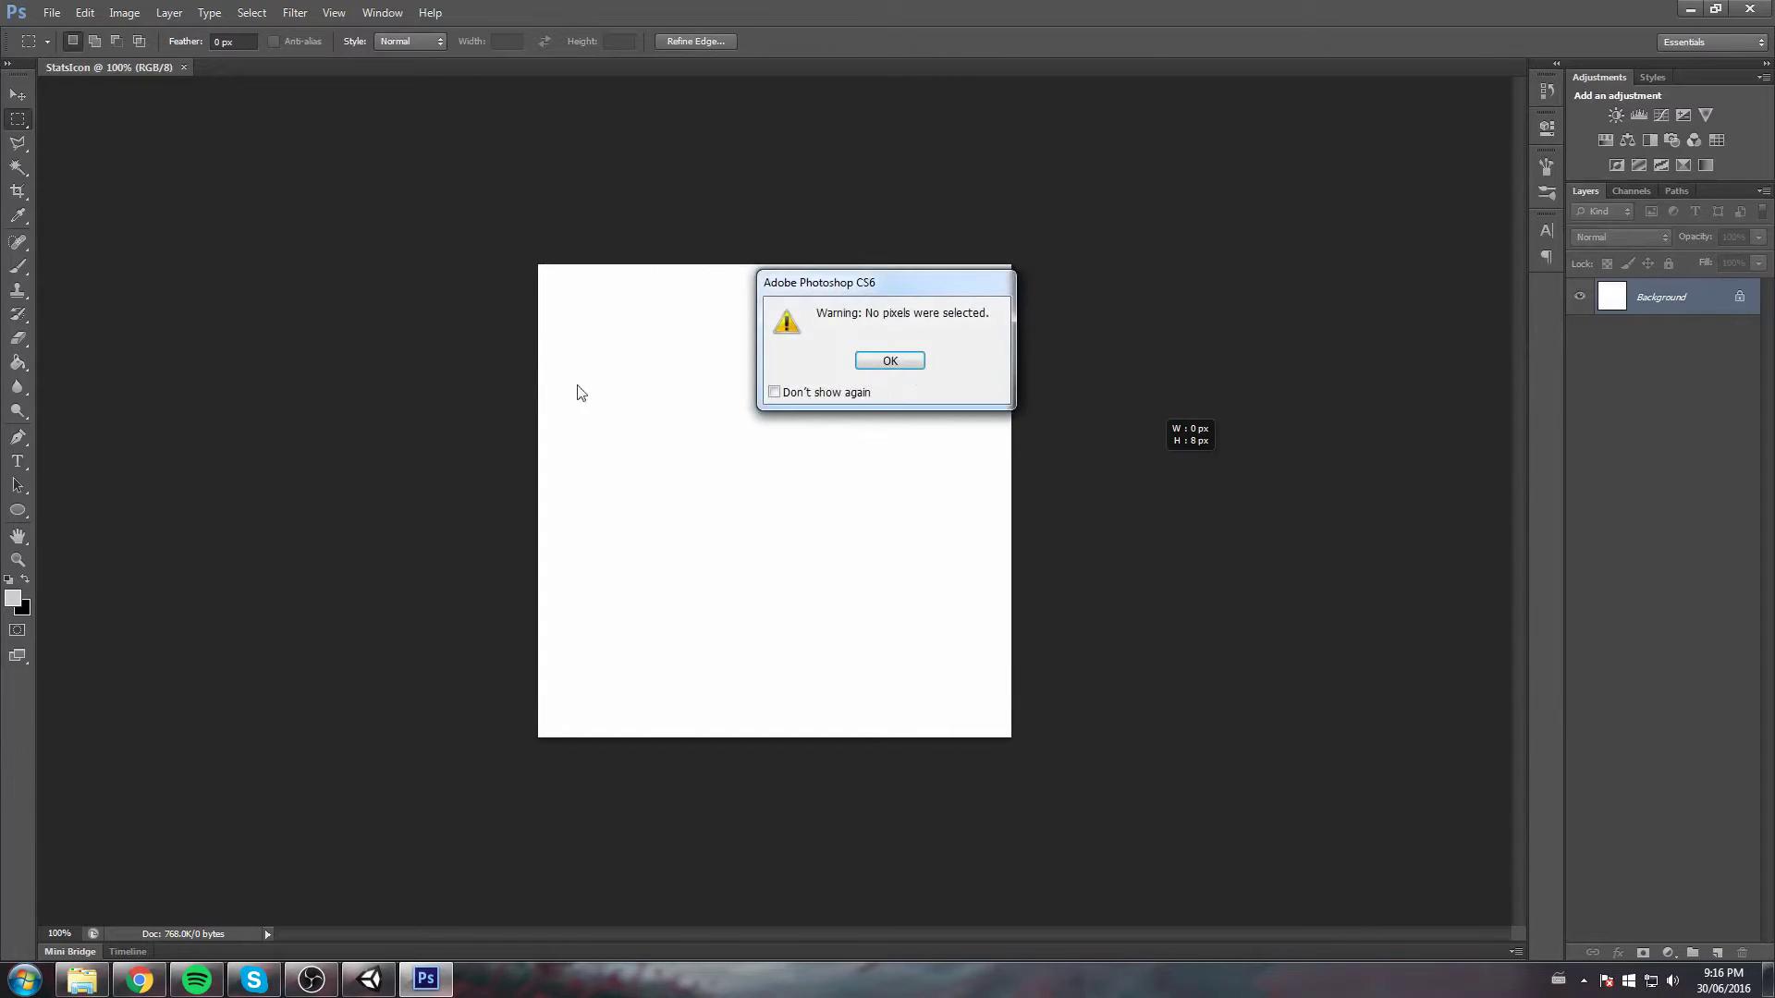
left_click(892, 361)
left_click_drag(529, 259, 1093, 751)
left_click(1311, 464)
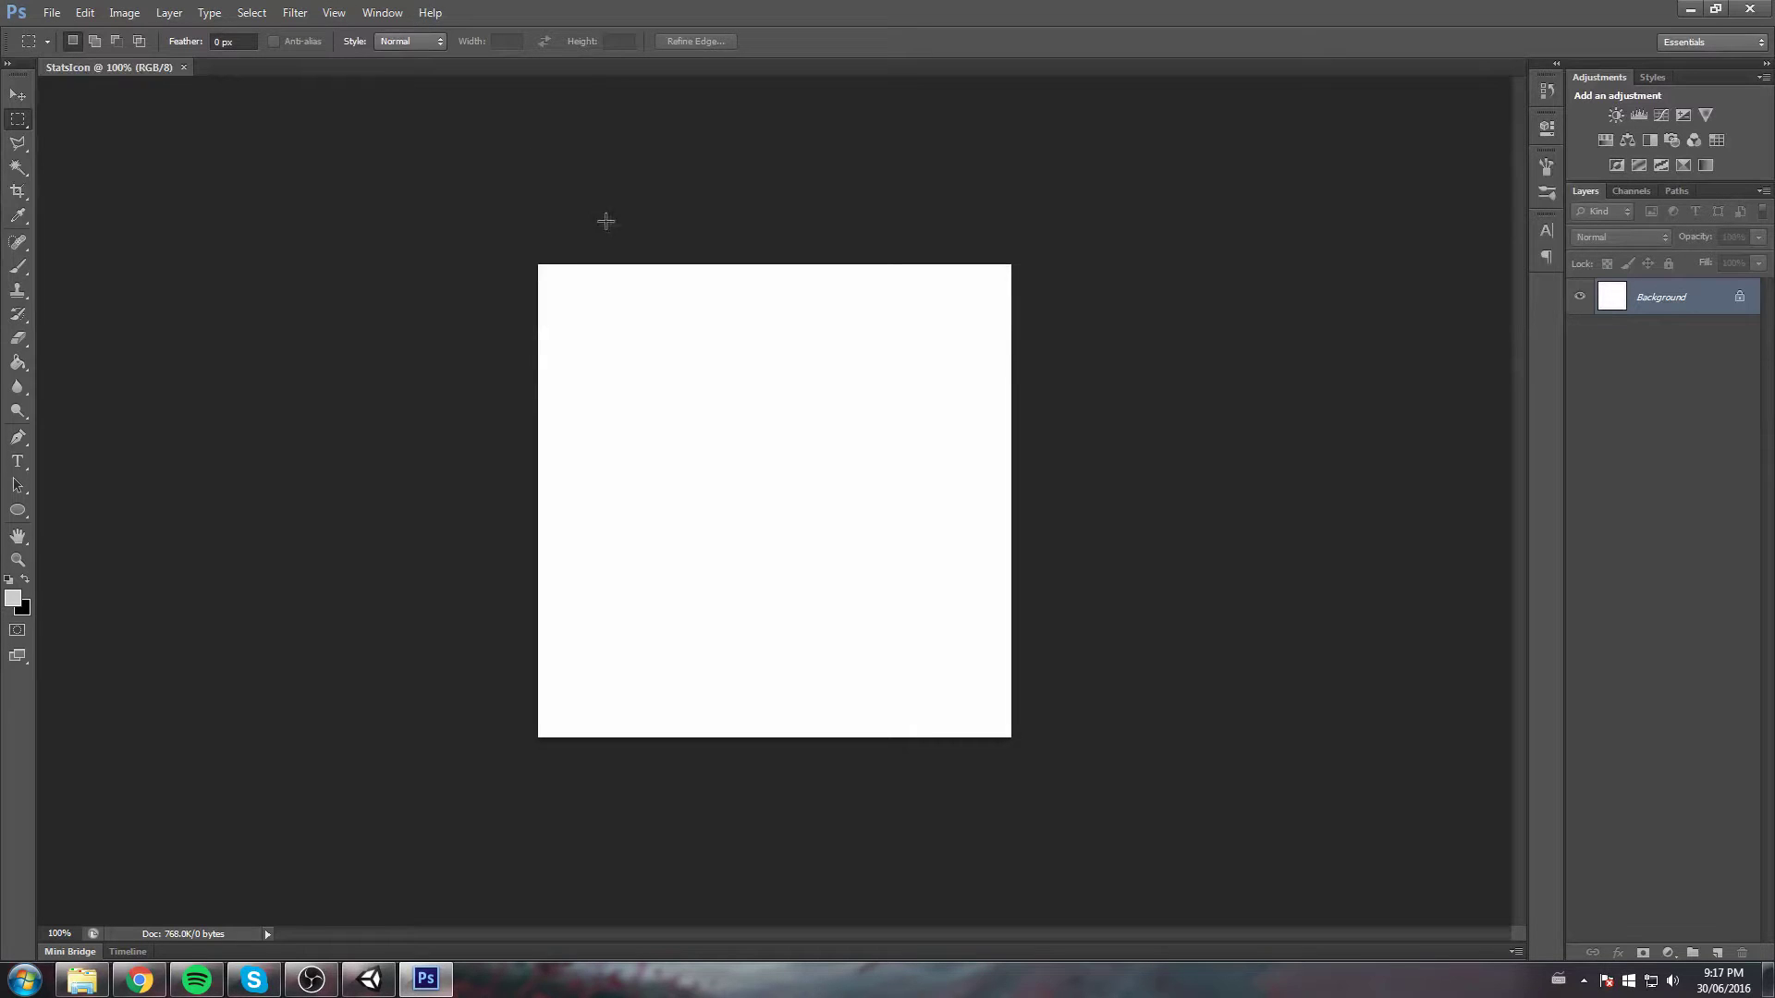
Add a vertical guide at 50% of the canvas width
left_click(382, 12)
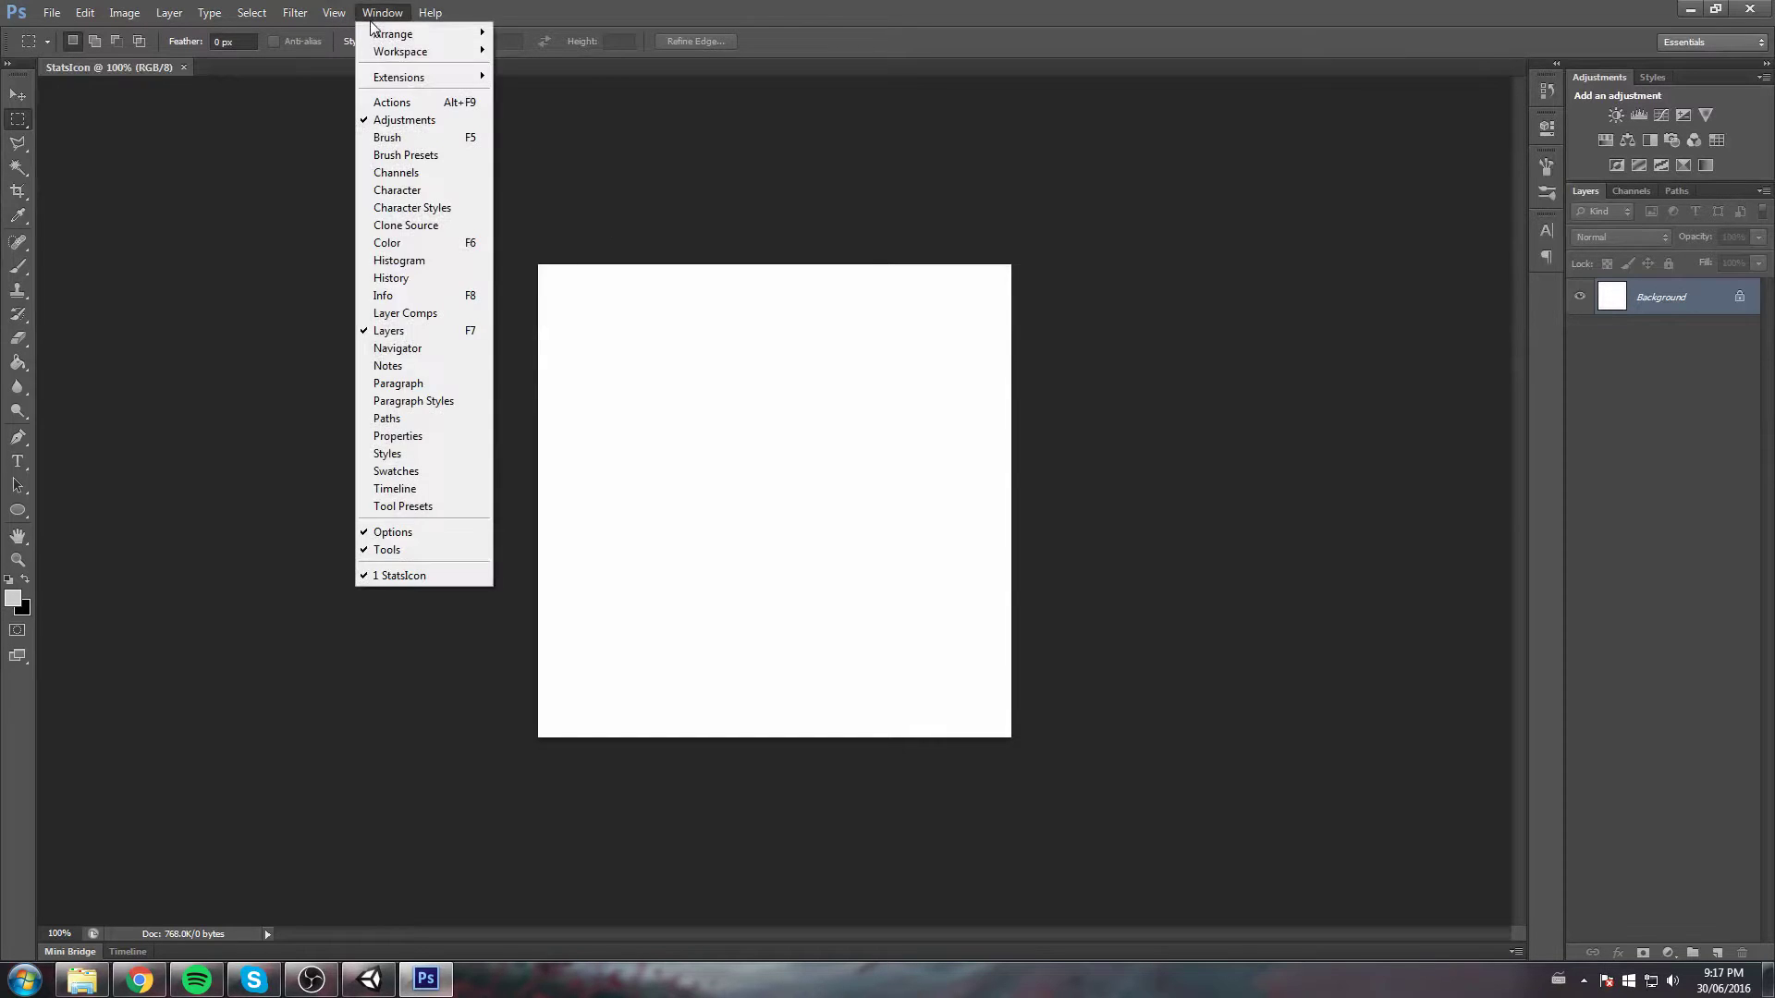
left_click(738, 152)
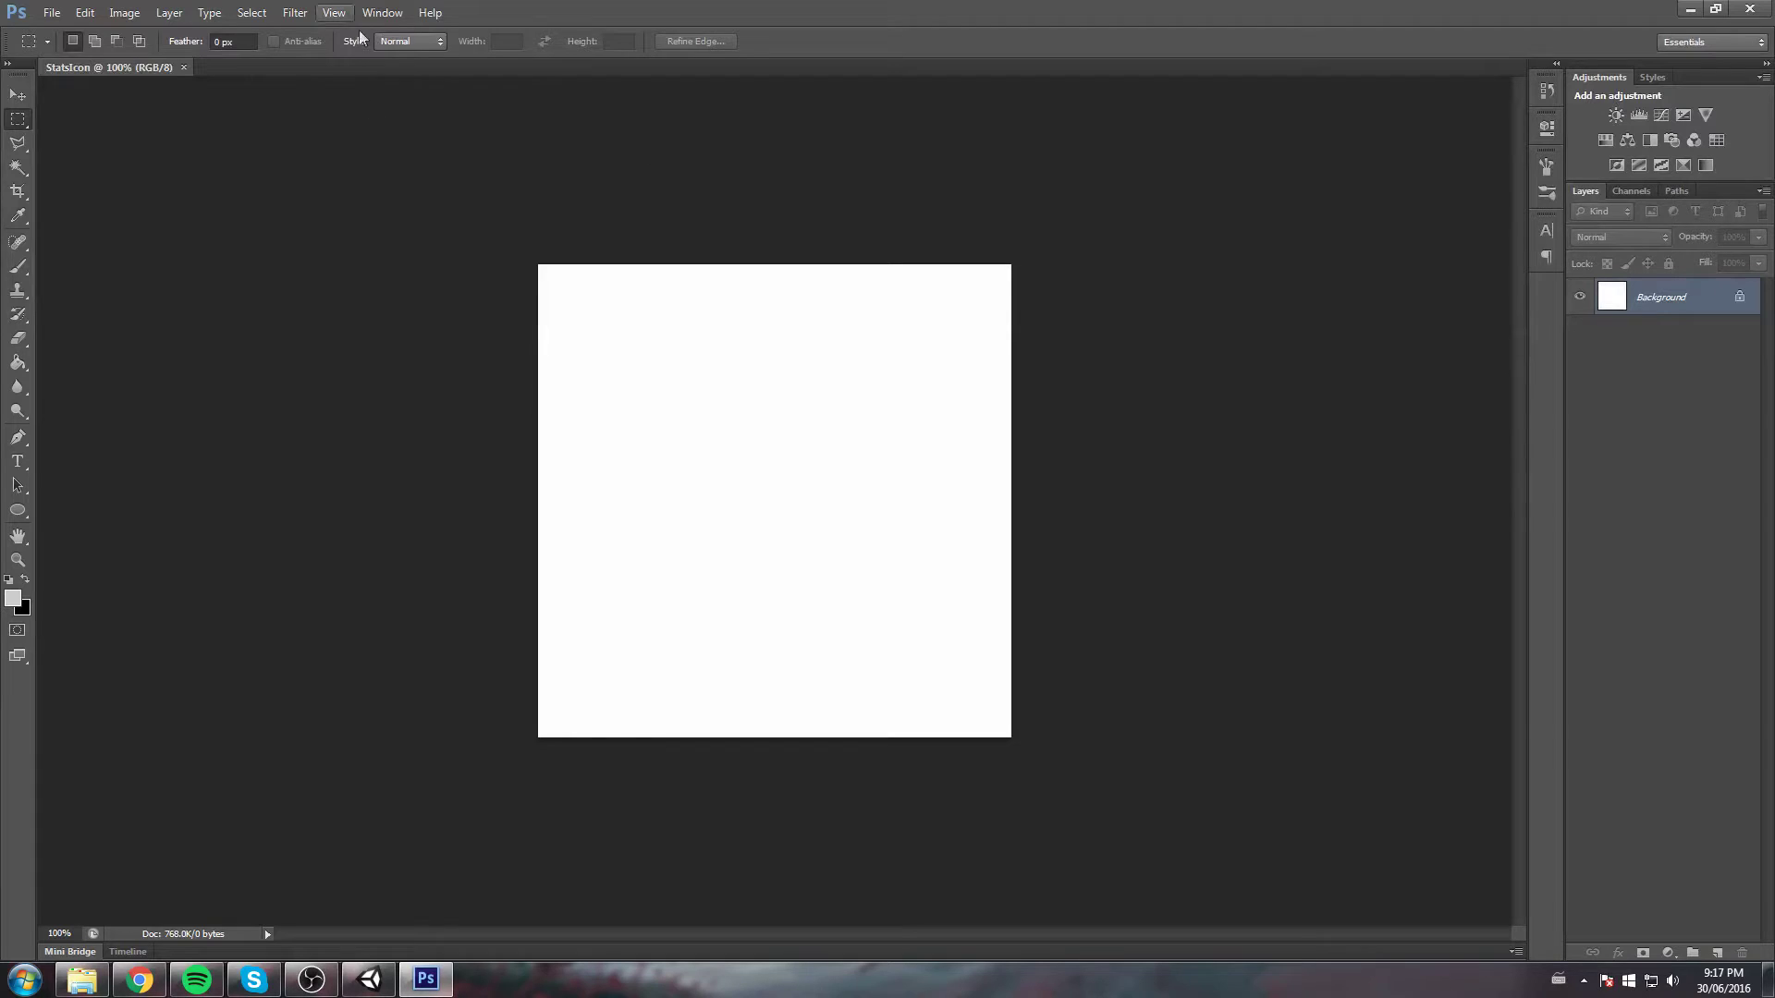
left_click(335, 13)
left_click(820, 131)
left_click(336, 13)
left_click(389, 417)
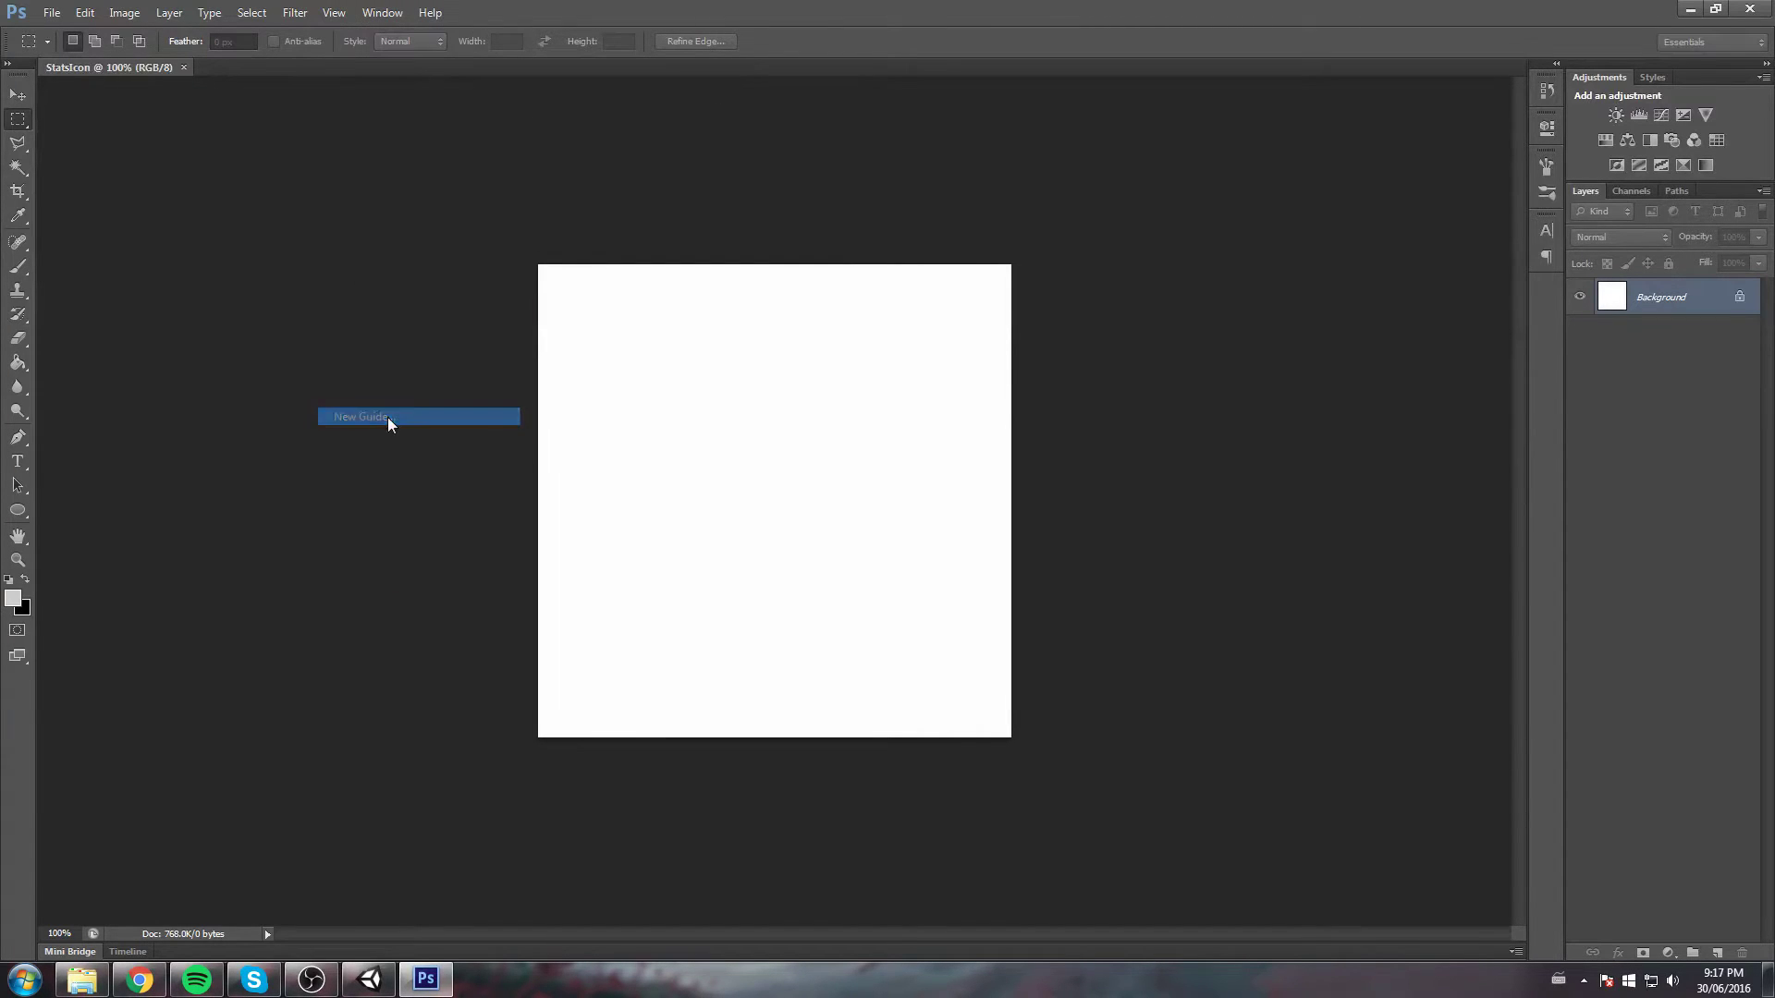
left_click(875, 384)
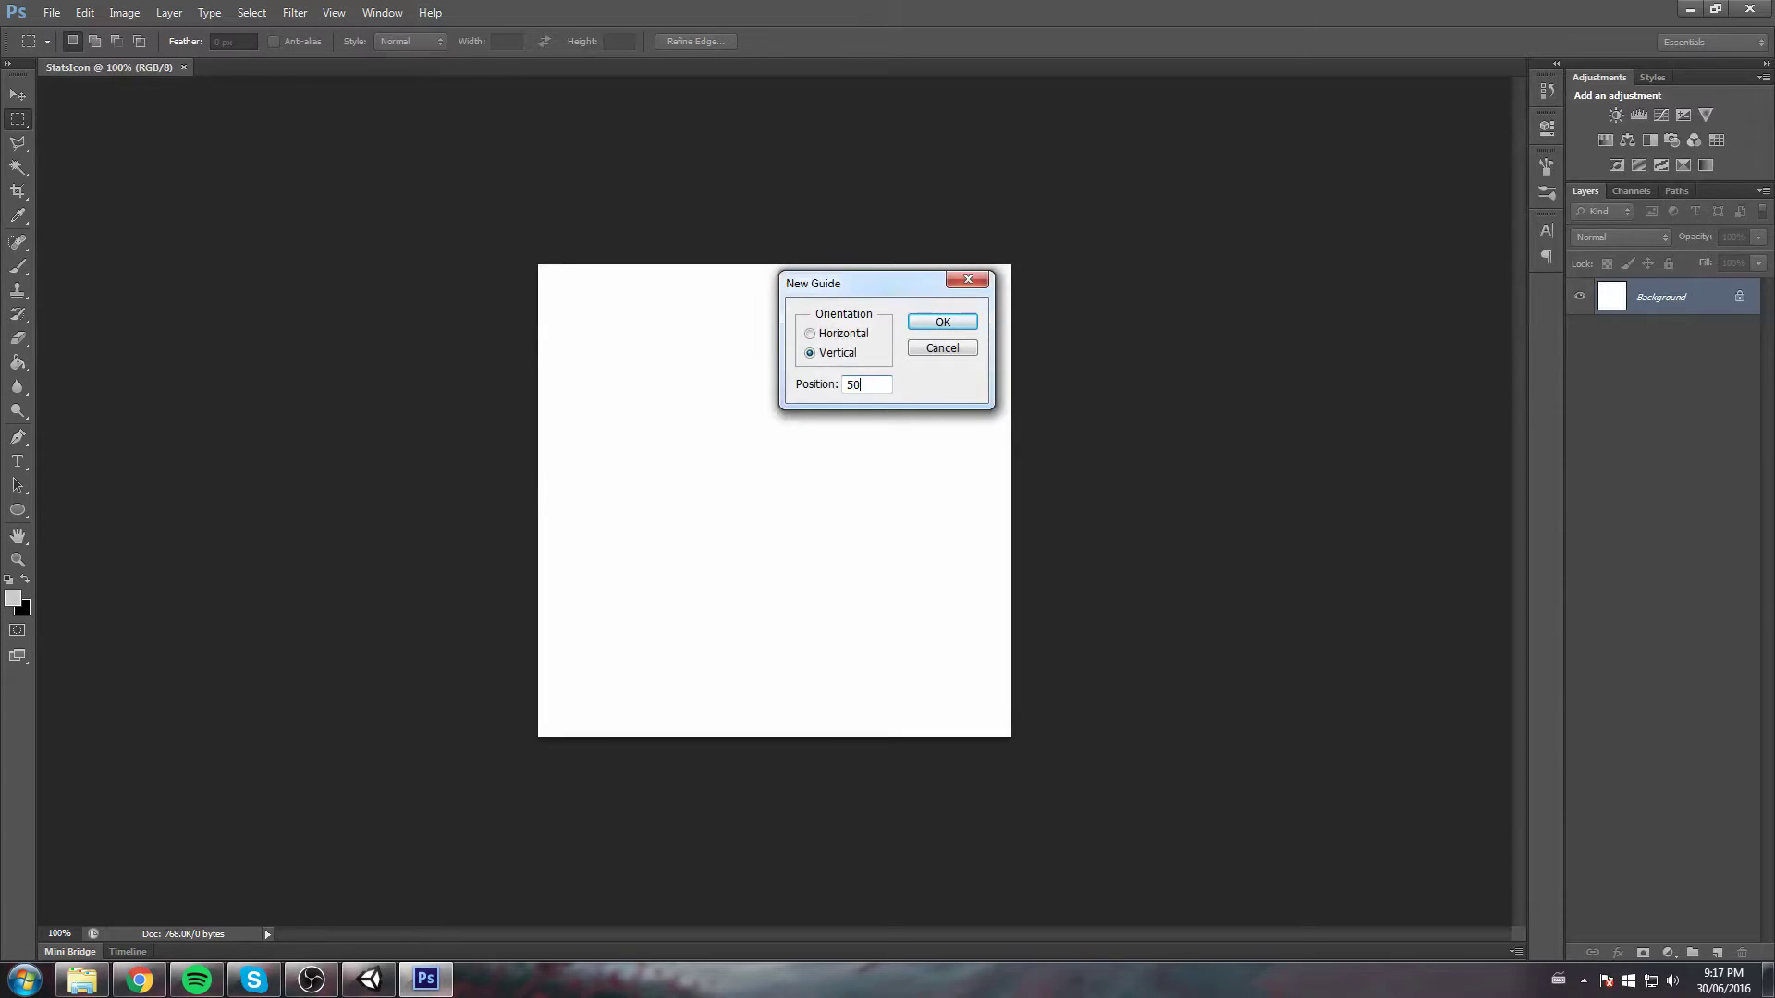
type("%")
key("Return")
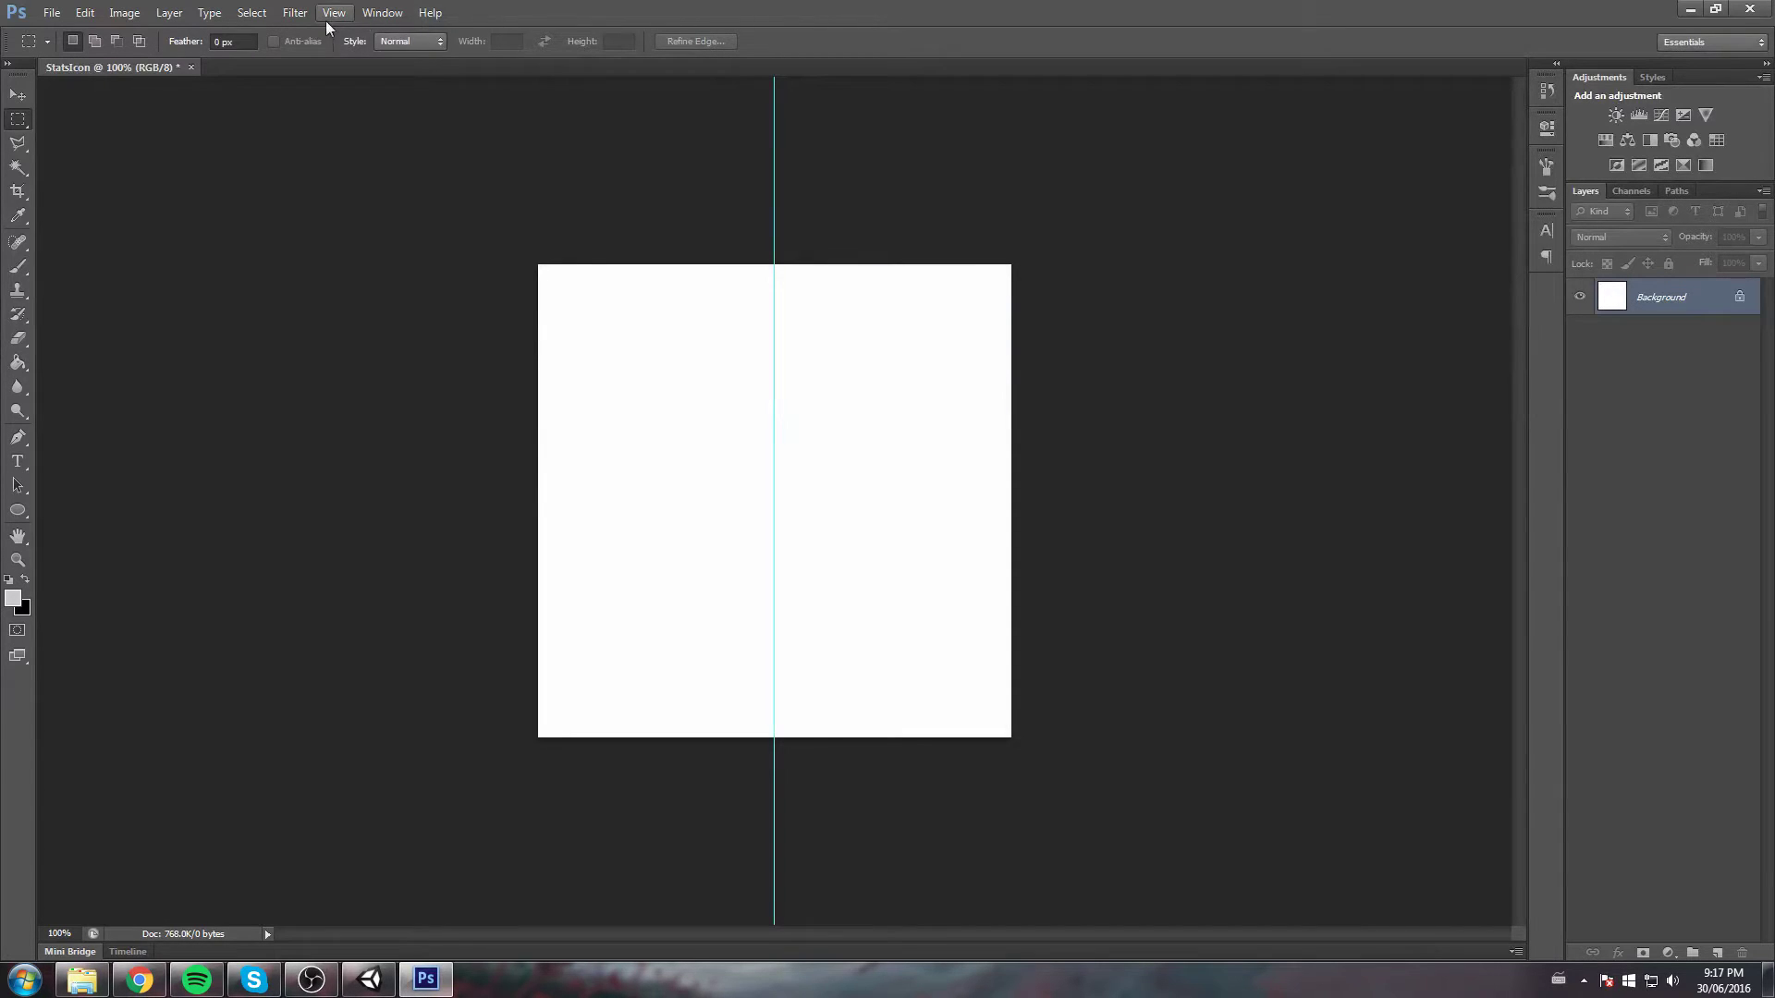
Add two more vertical guides, one a quarter of the way across the canvas and one at 75%
left_click(334, 13)
left_click(390, 417)
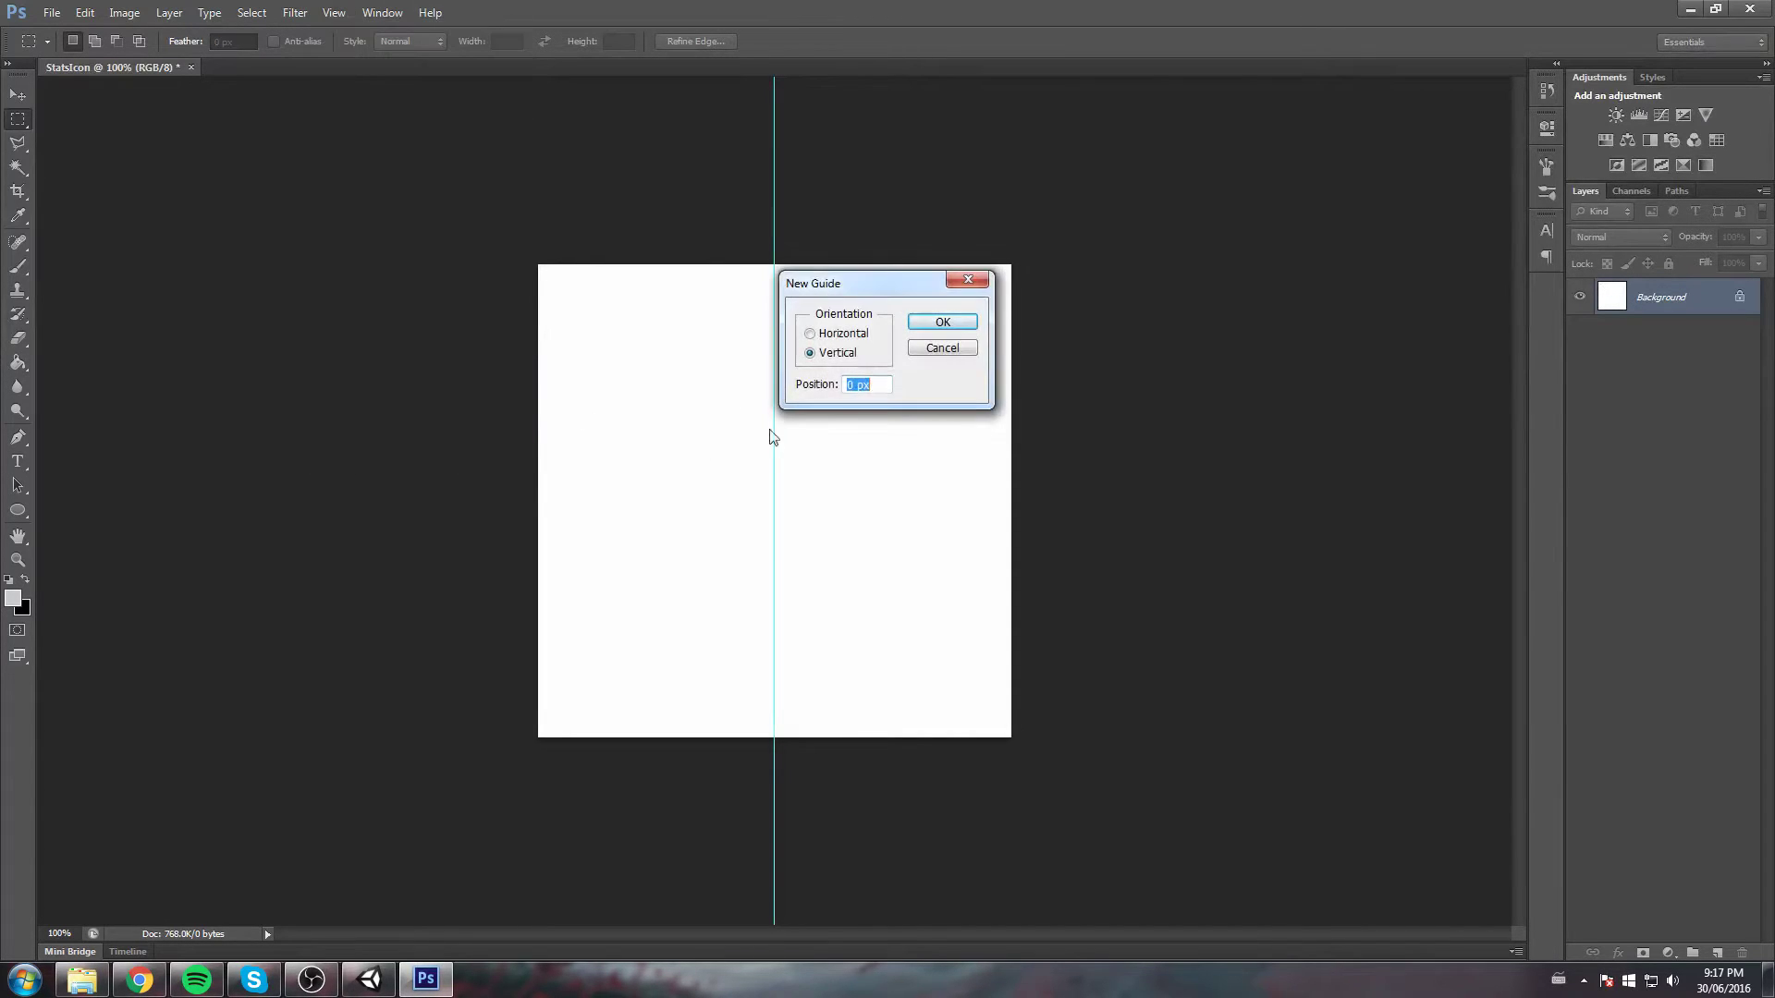
key("Return")
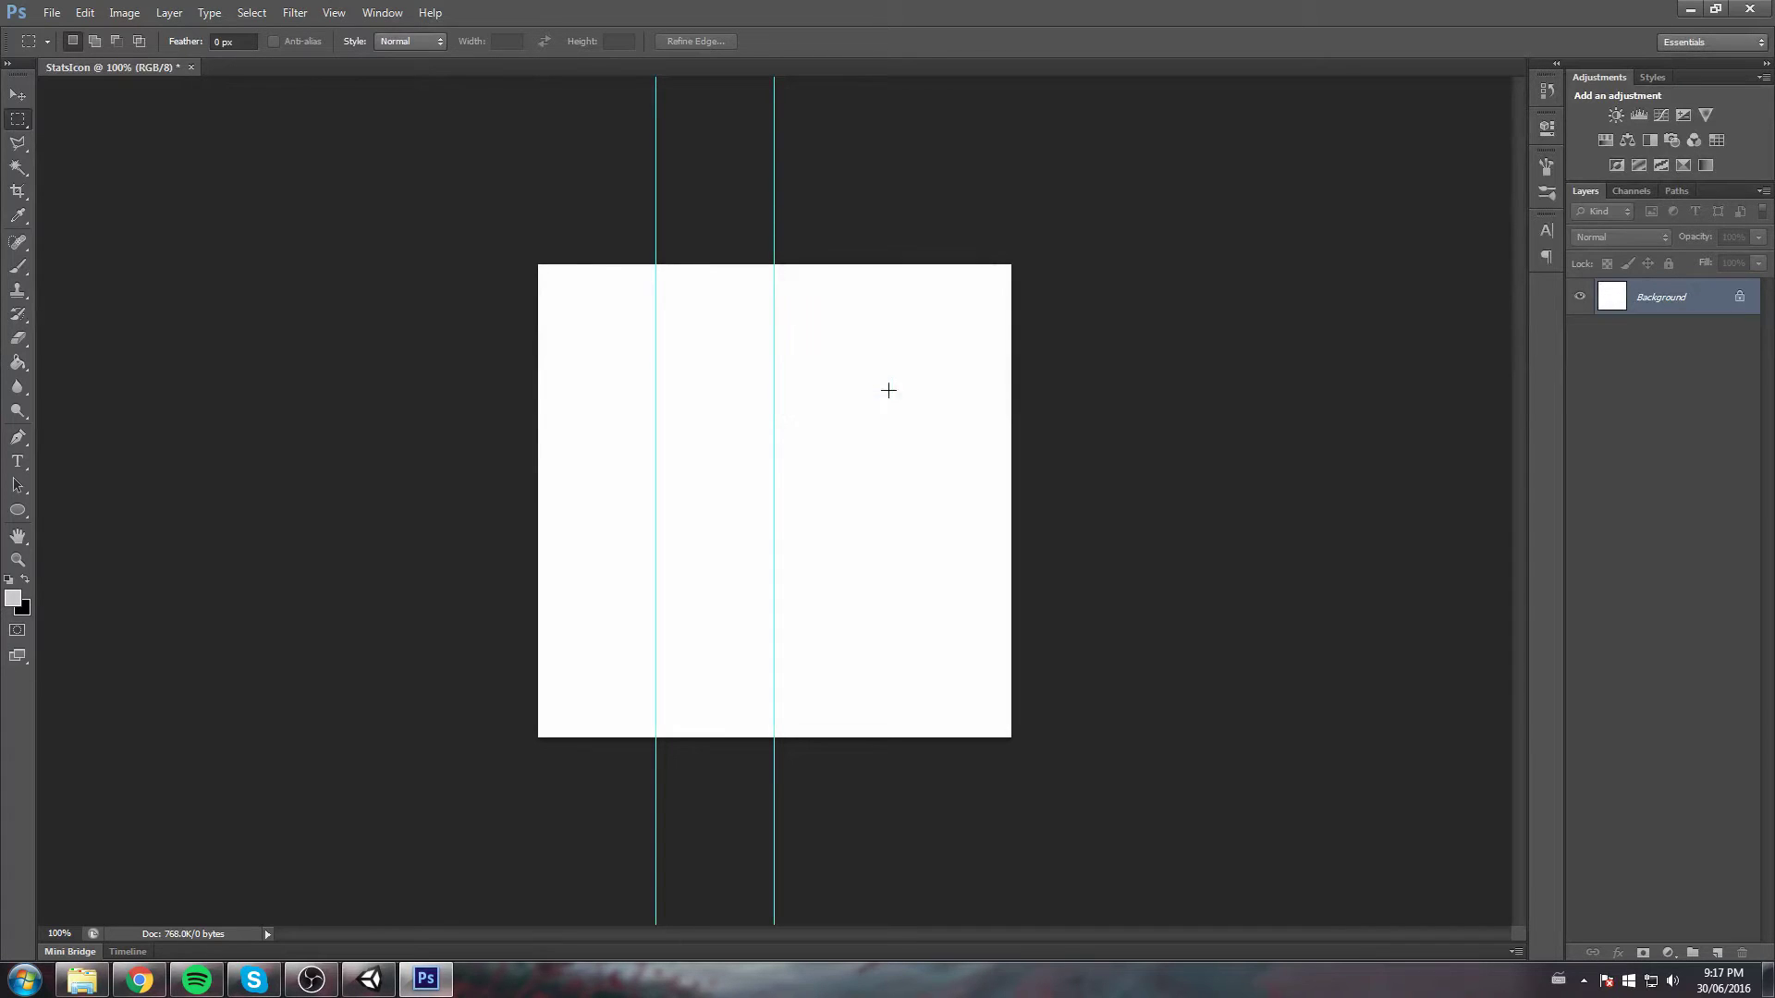
left_click(295, 12)
left_click(383, 13)
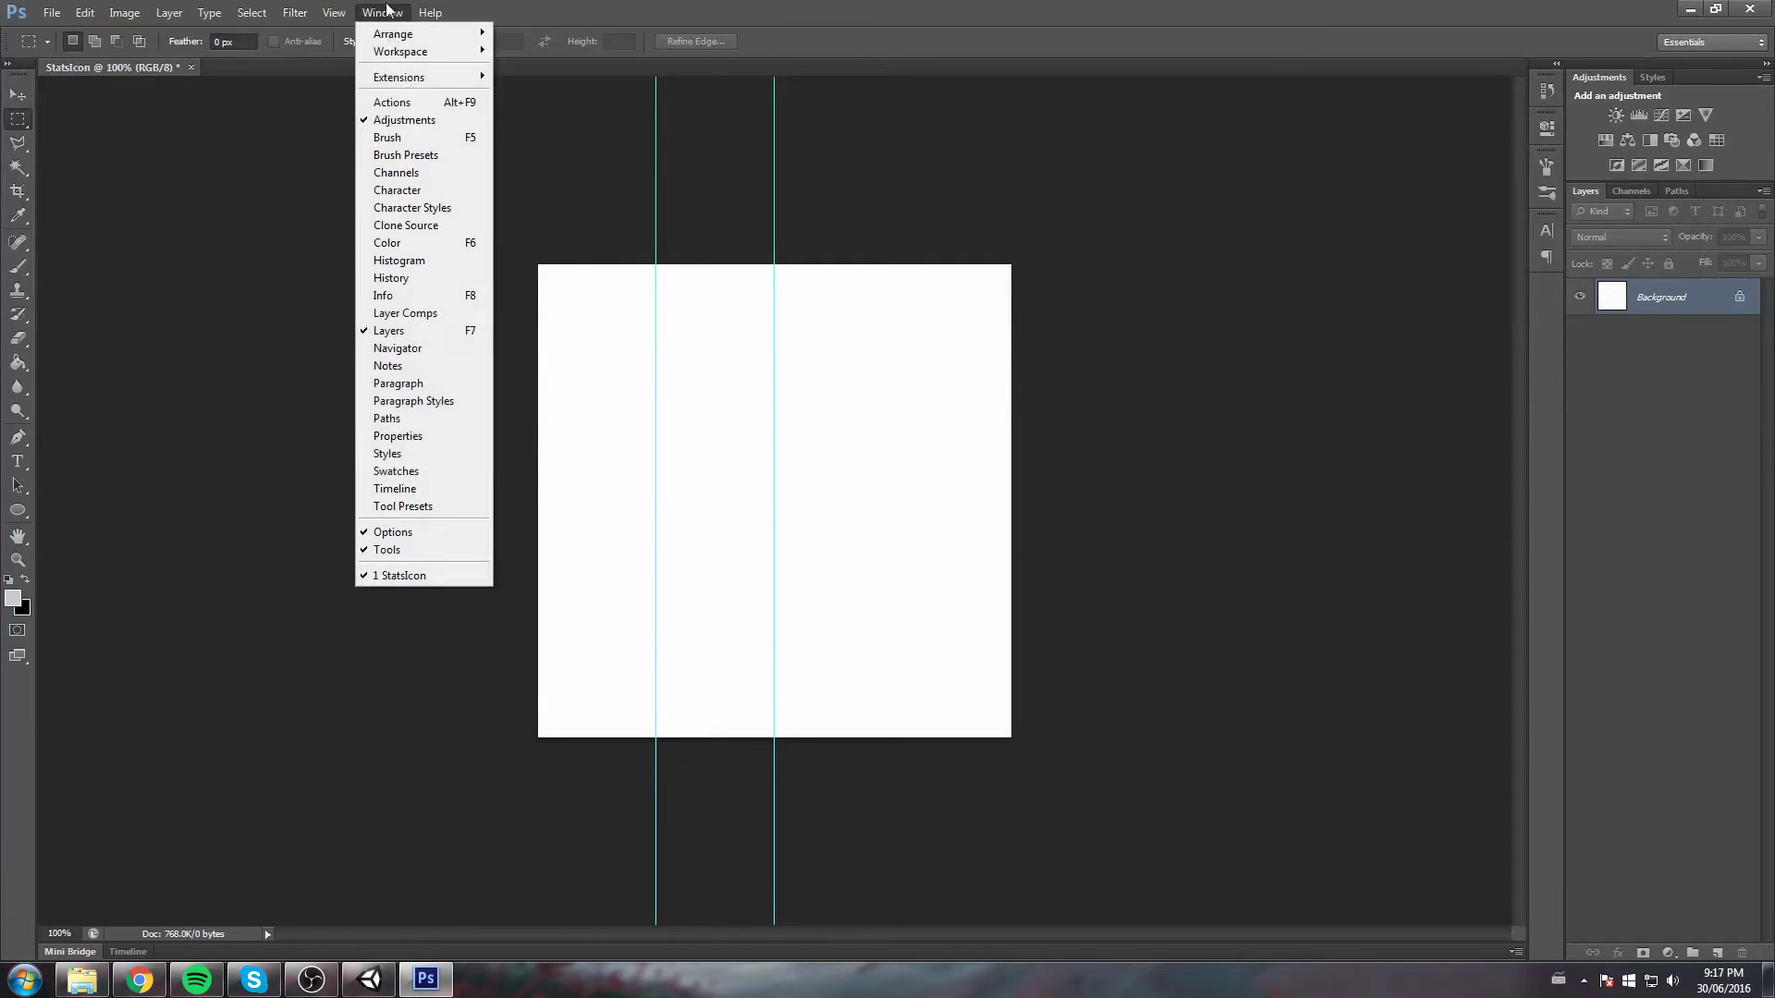
left_click(403, 419)
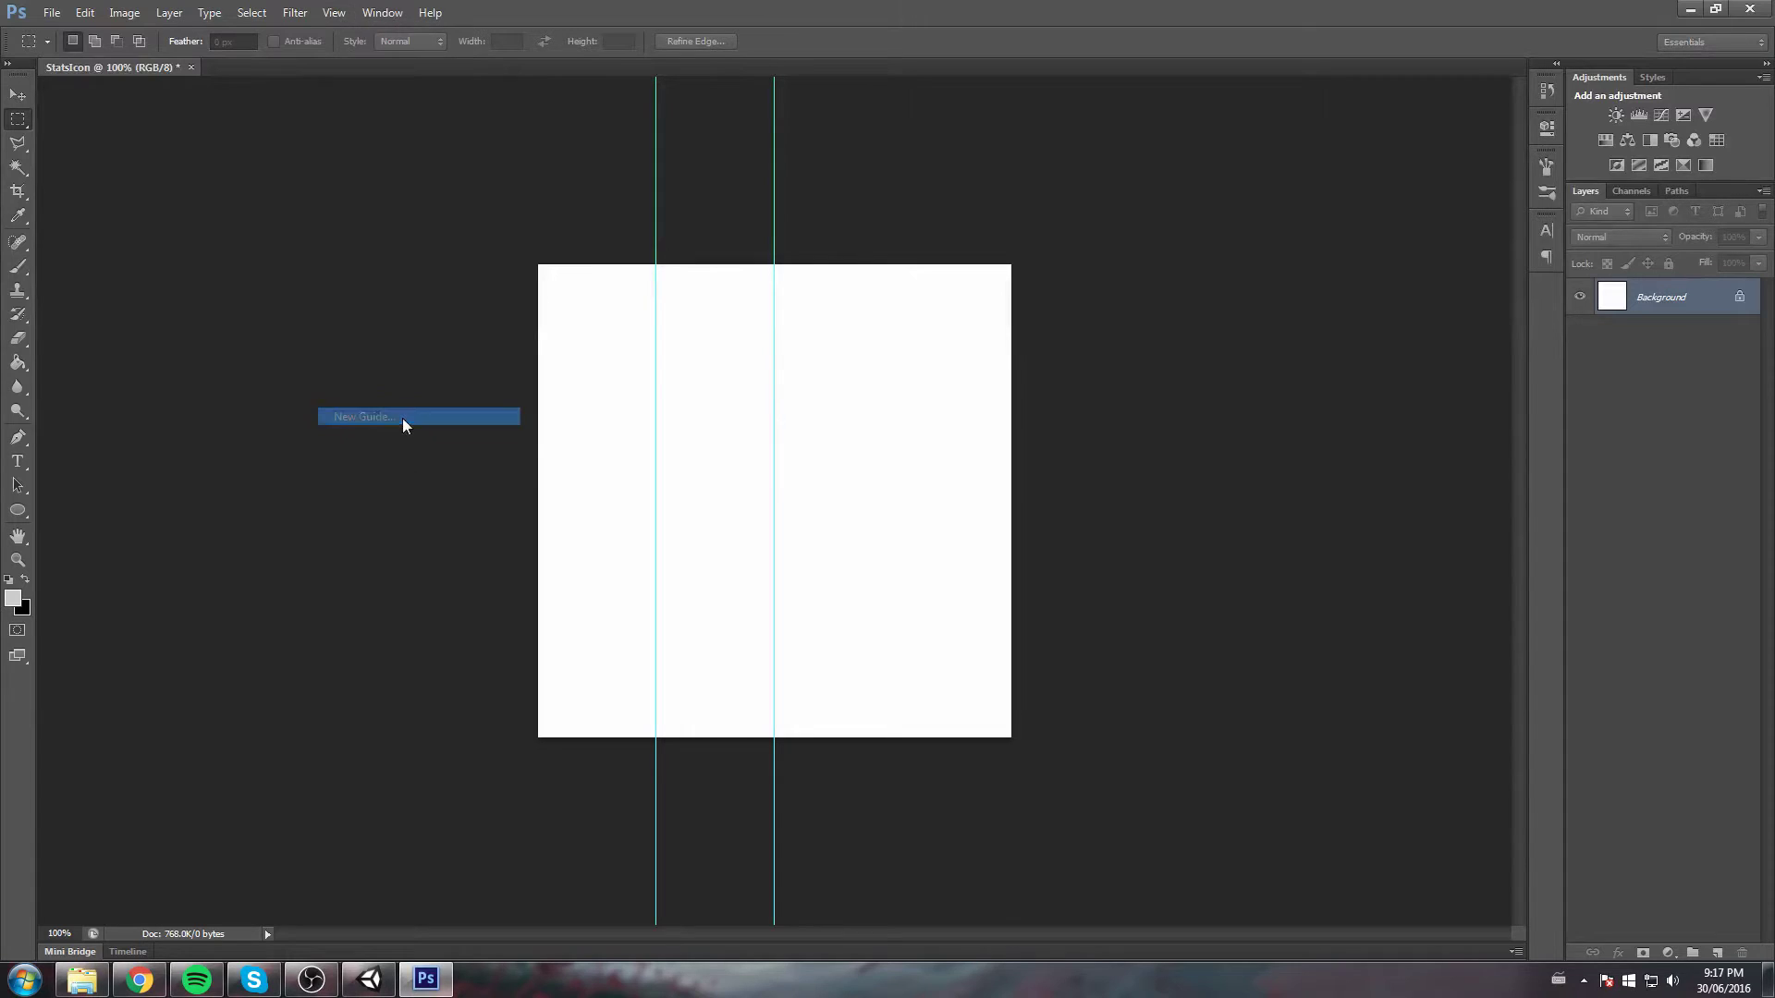
type("75%")
key("Return")
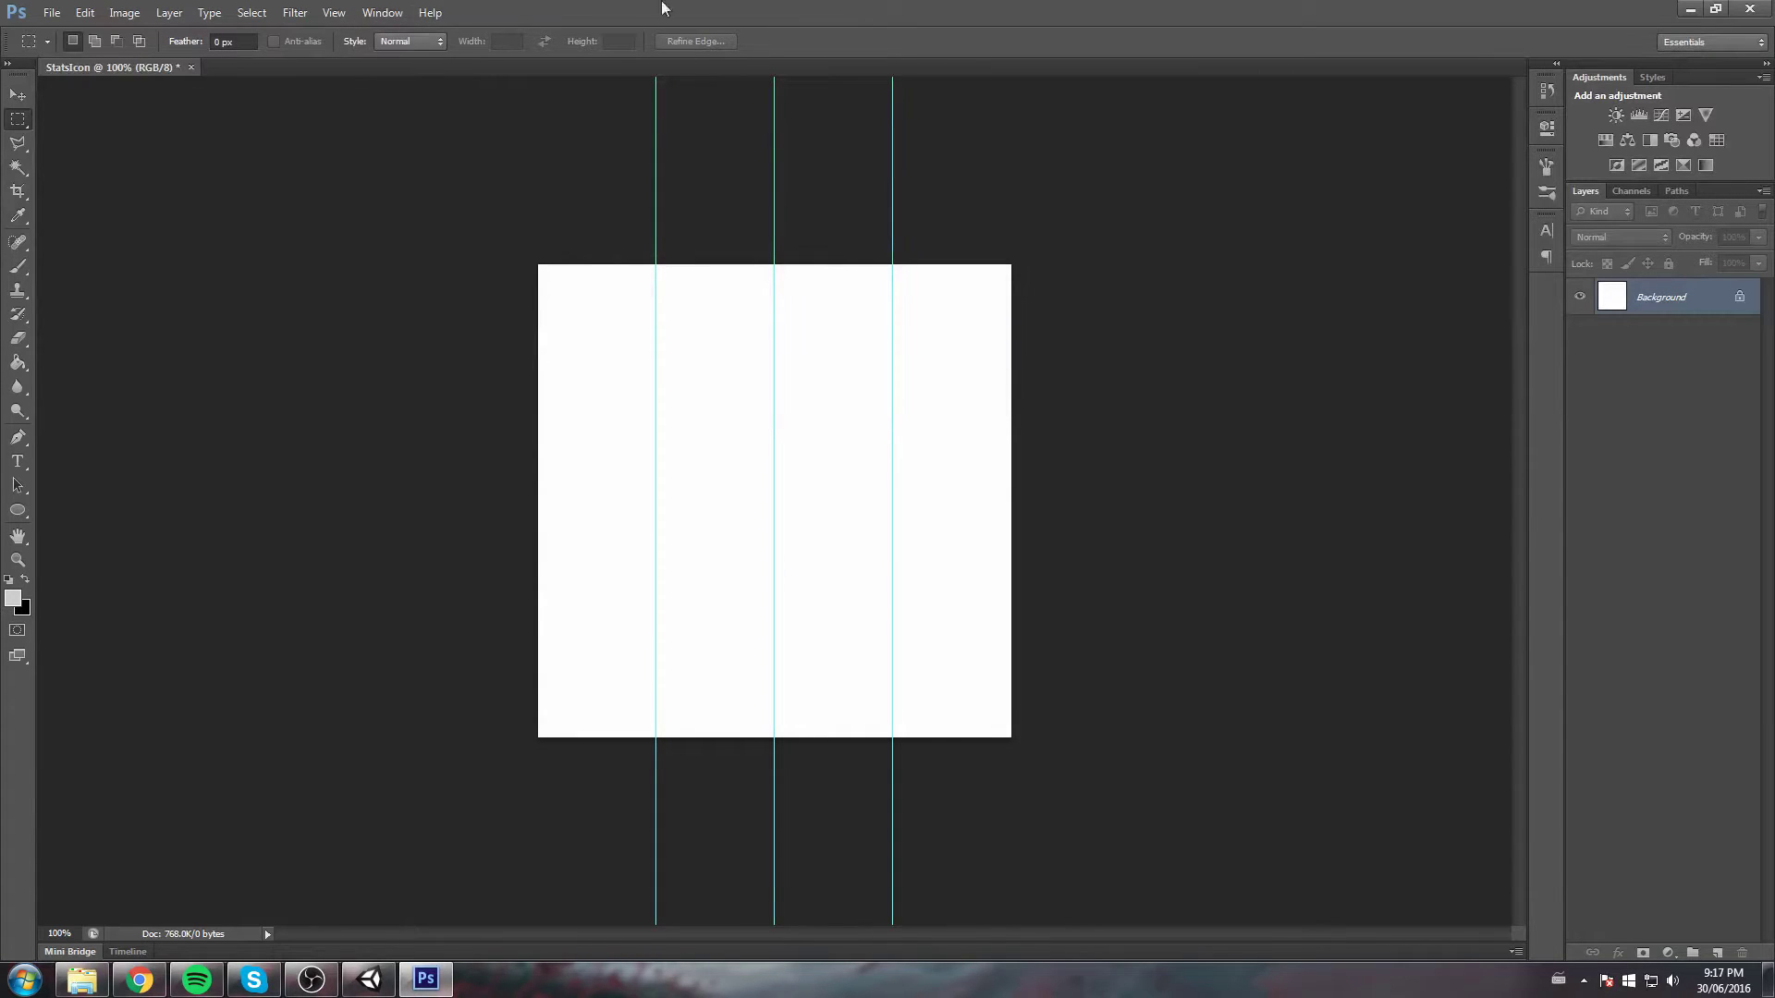
Add a horizontal guide a quarter of the way down the canvas
left_click(295, 13)
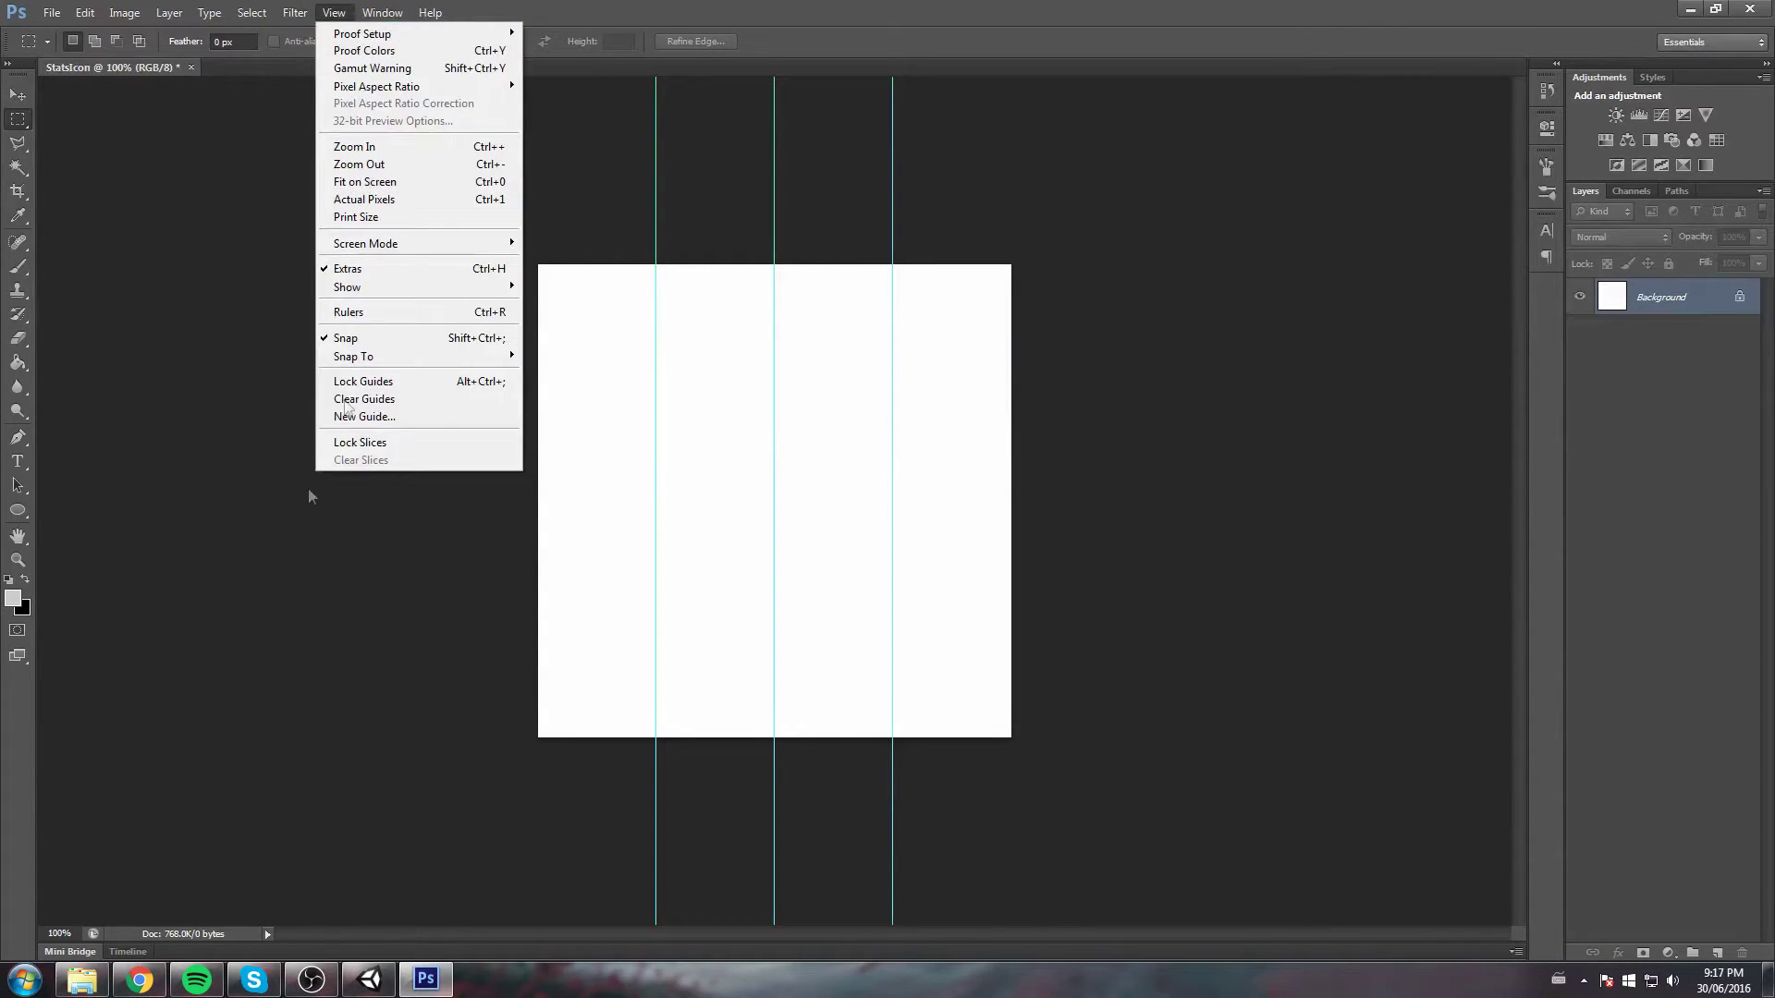
left_click(385, 416)
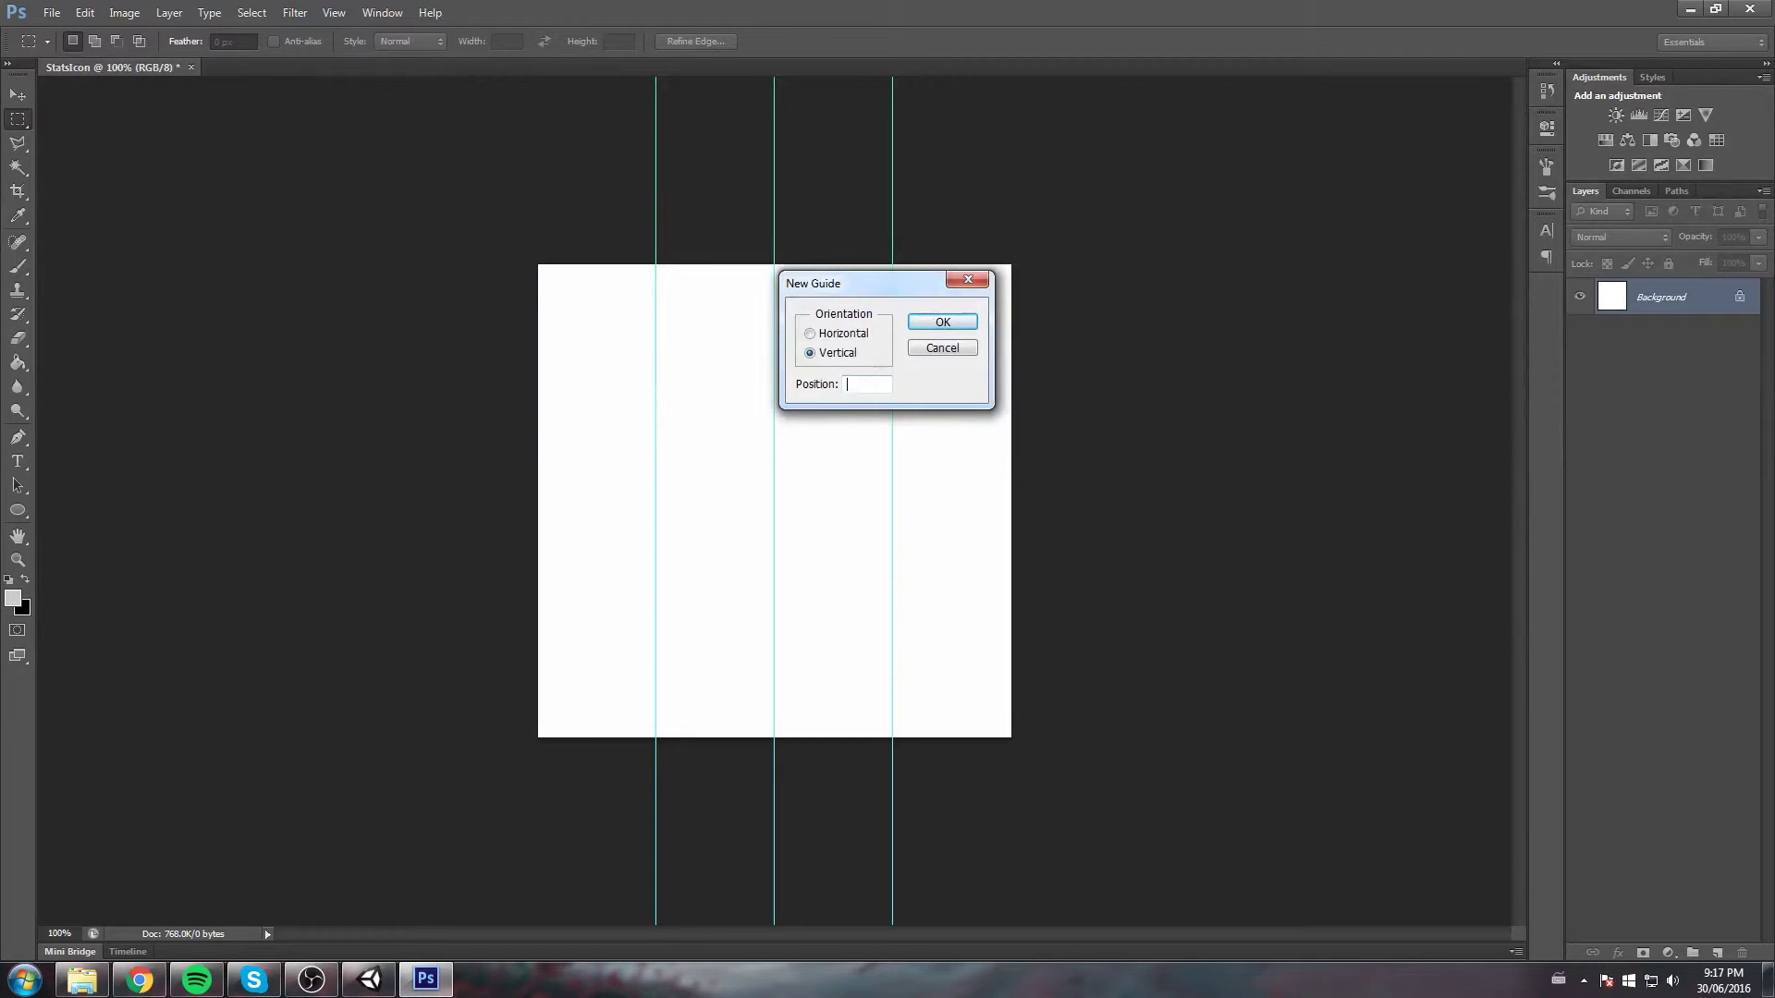
left_click(843, 334)
left_click(942, 321)
Add two horizontal guides, one at 50% and one at 75% of the canvas height
left_click(334, 13)
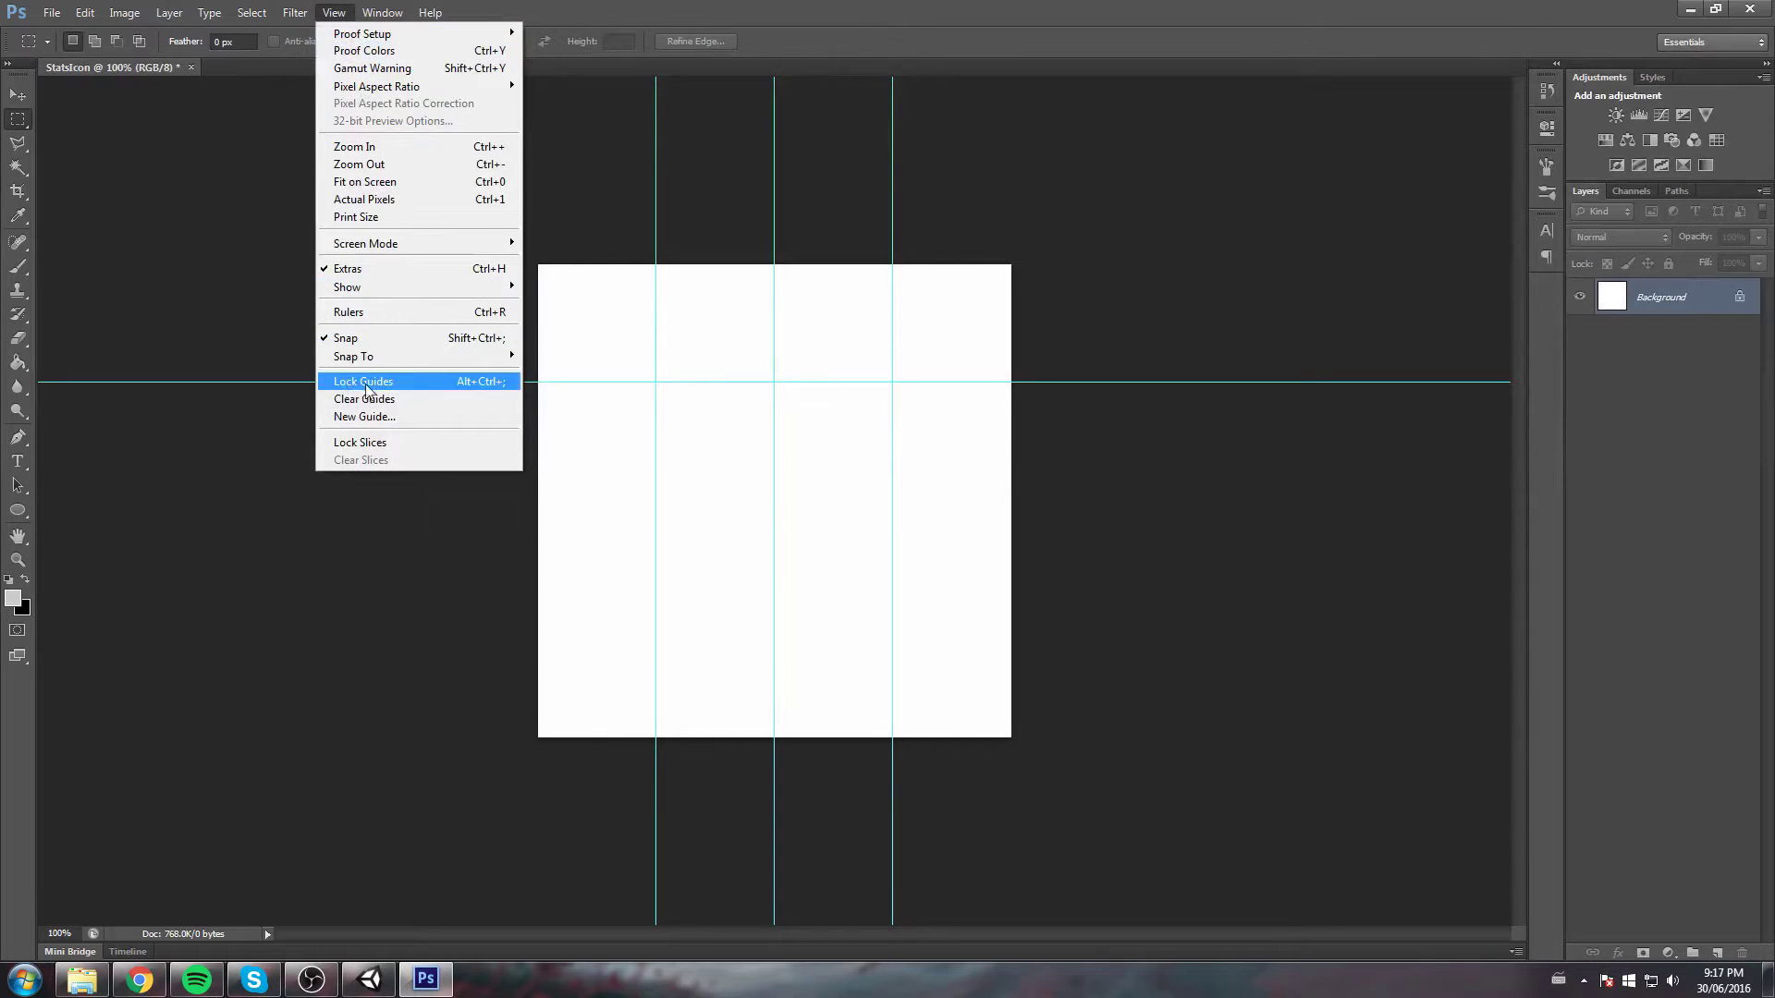
left_click(388, 417)
type("50")
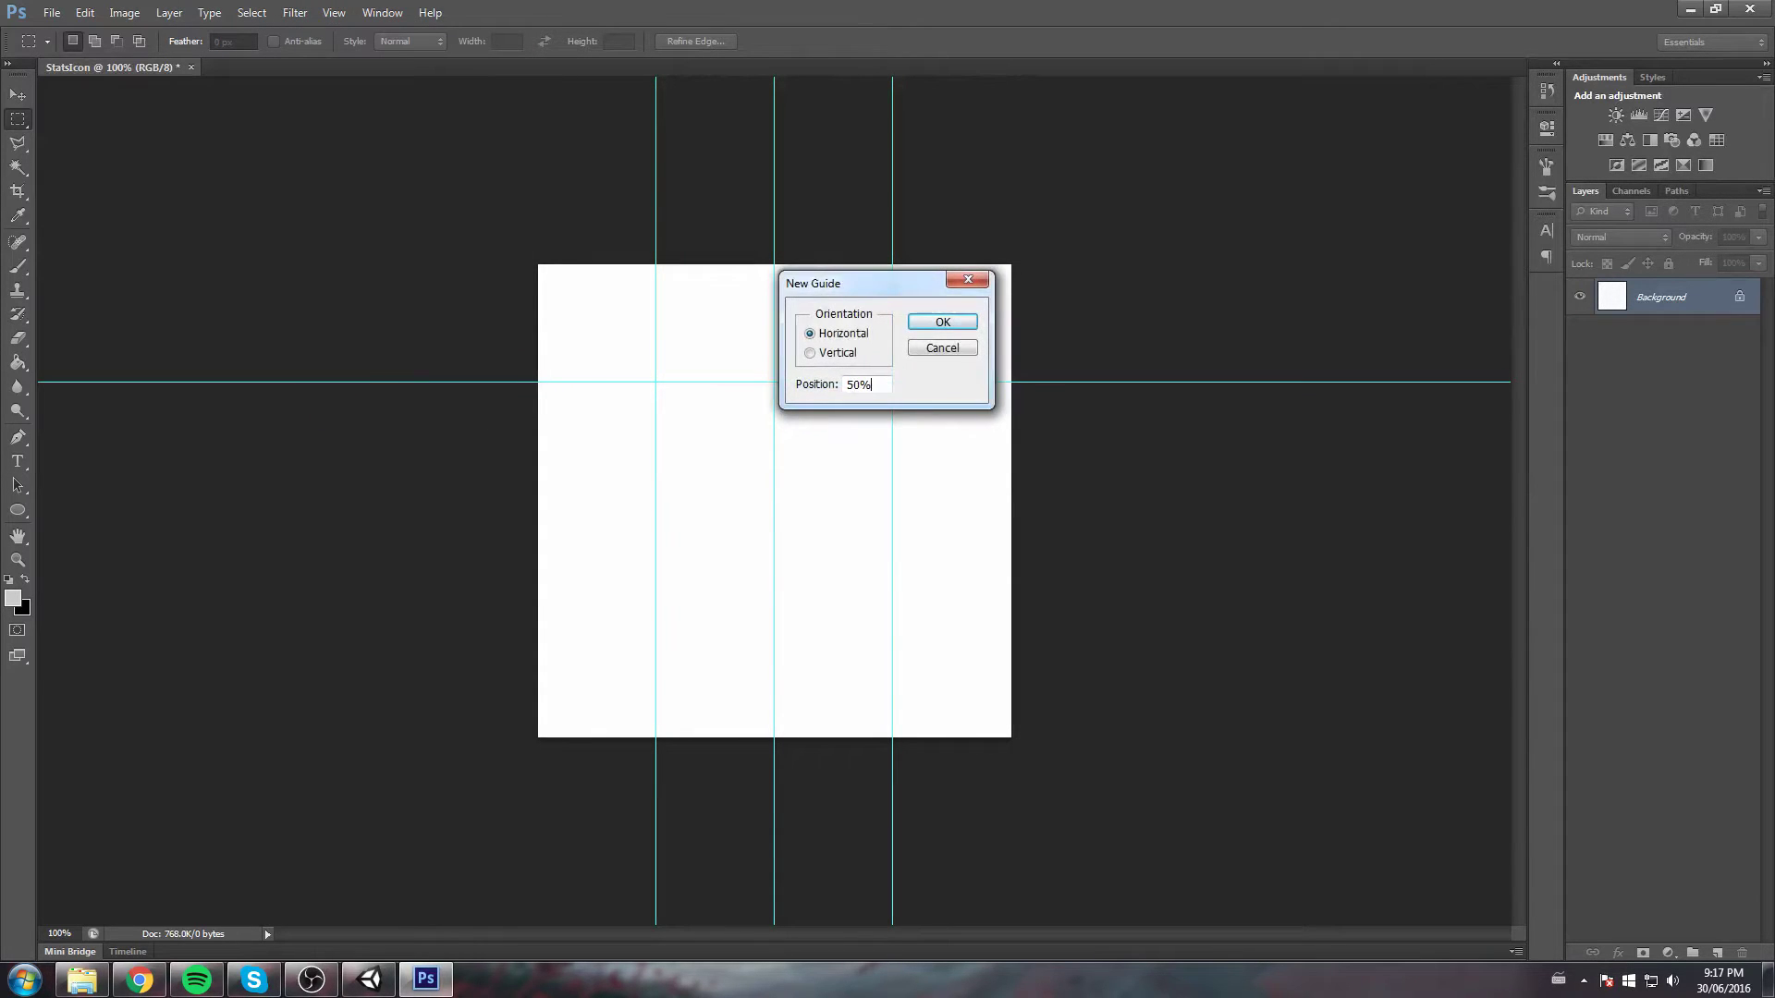
key("Return")
left_click(334, 13)
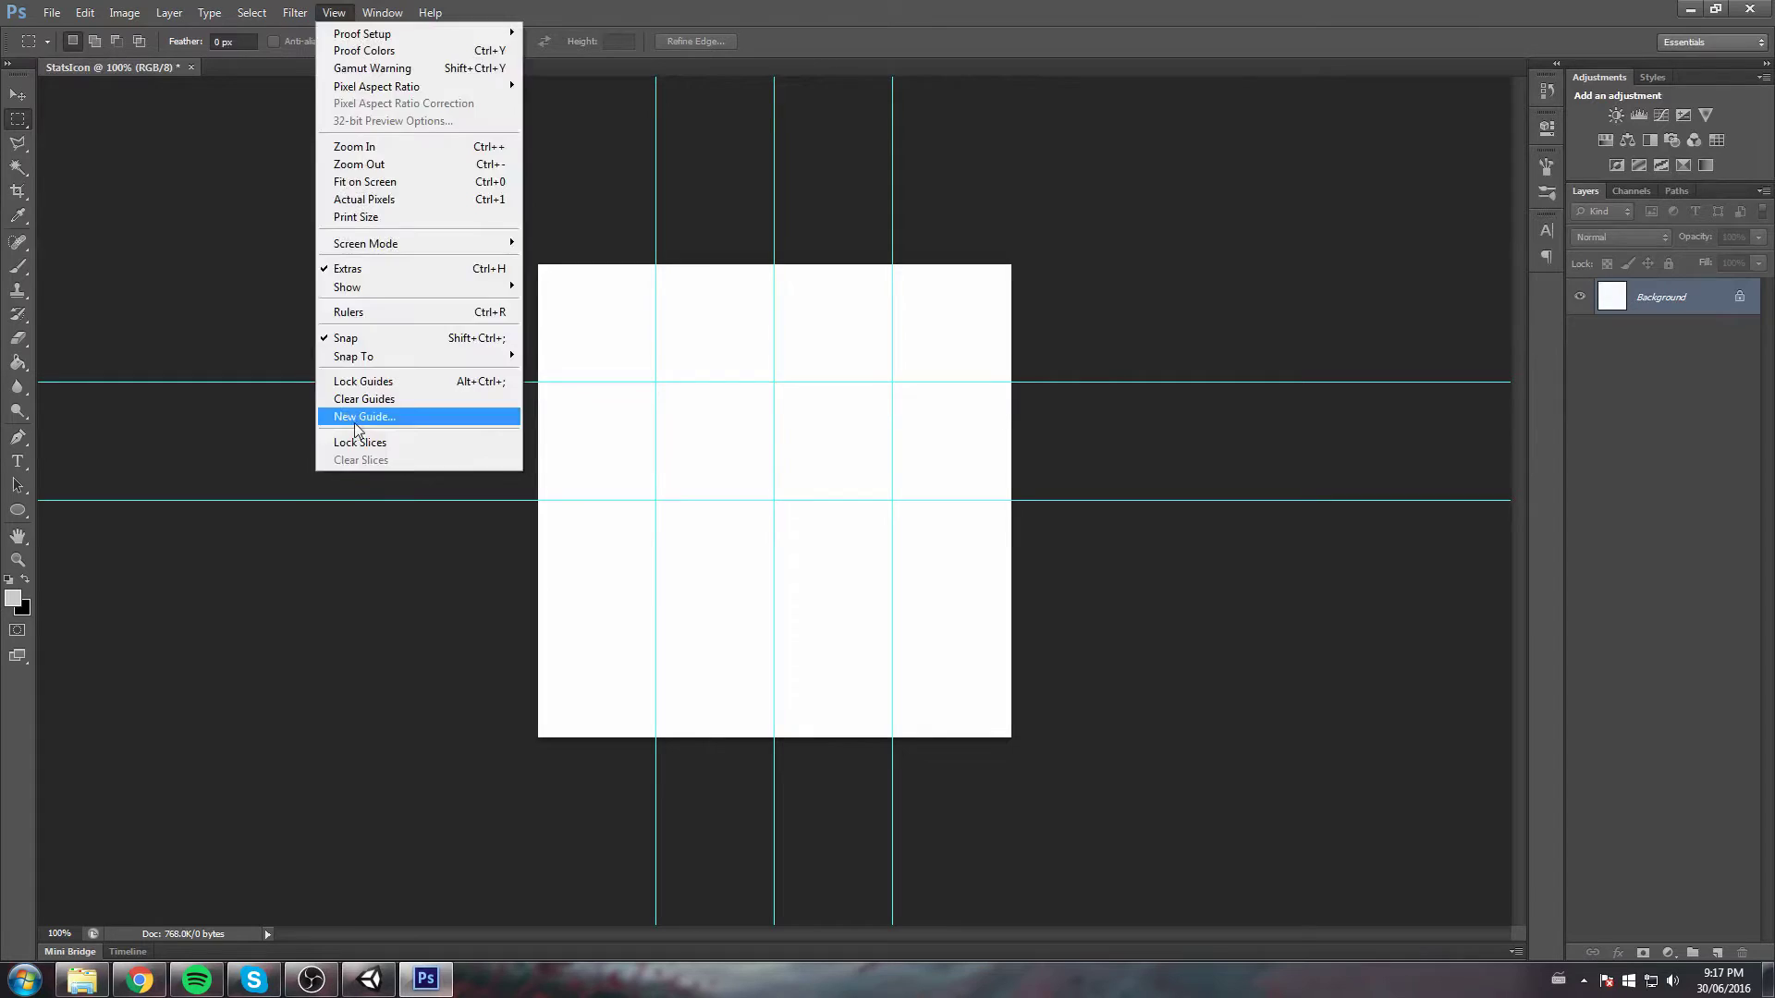
left_click(349, 418)
type("75%")
key("Return")
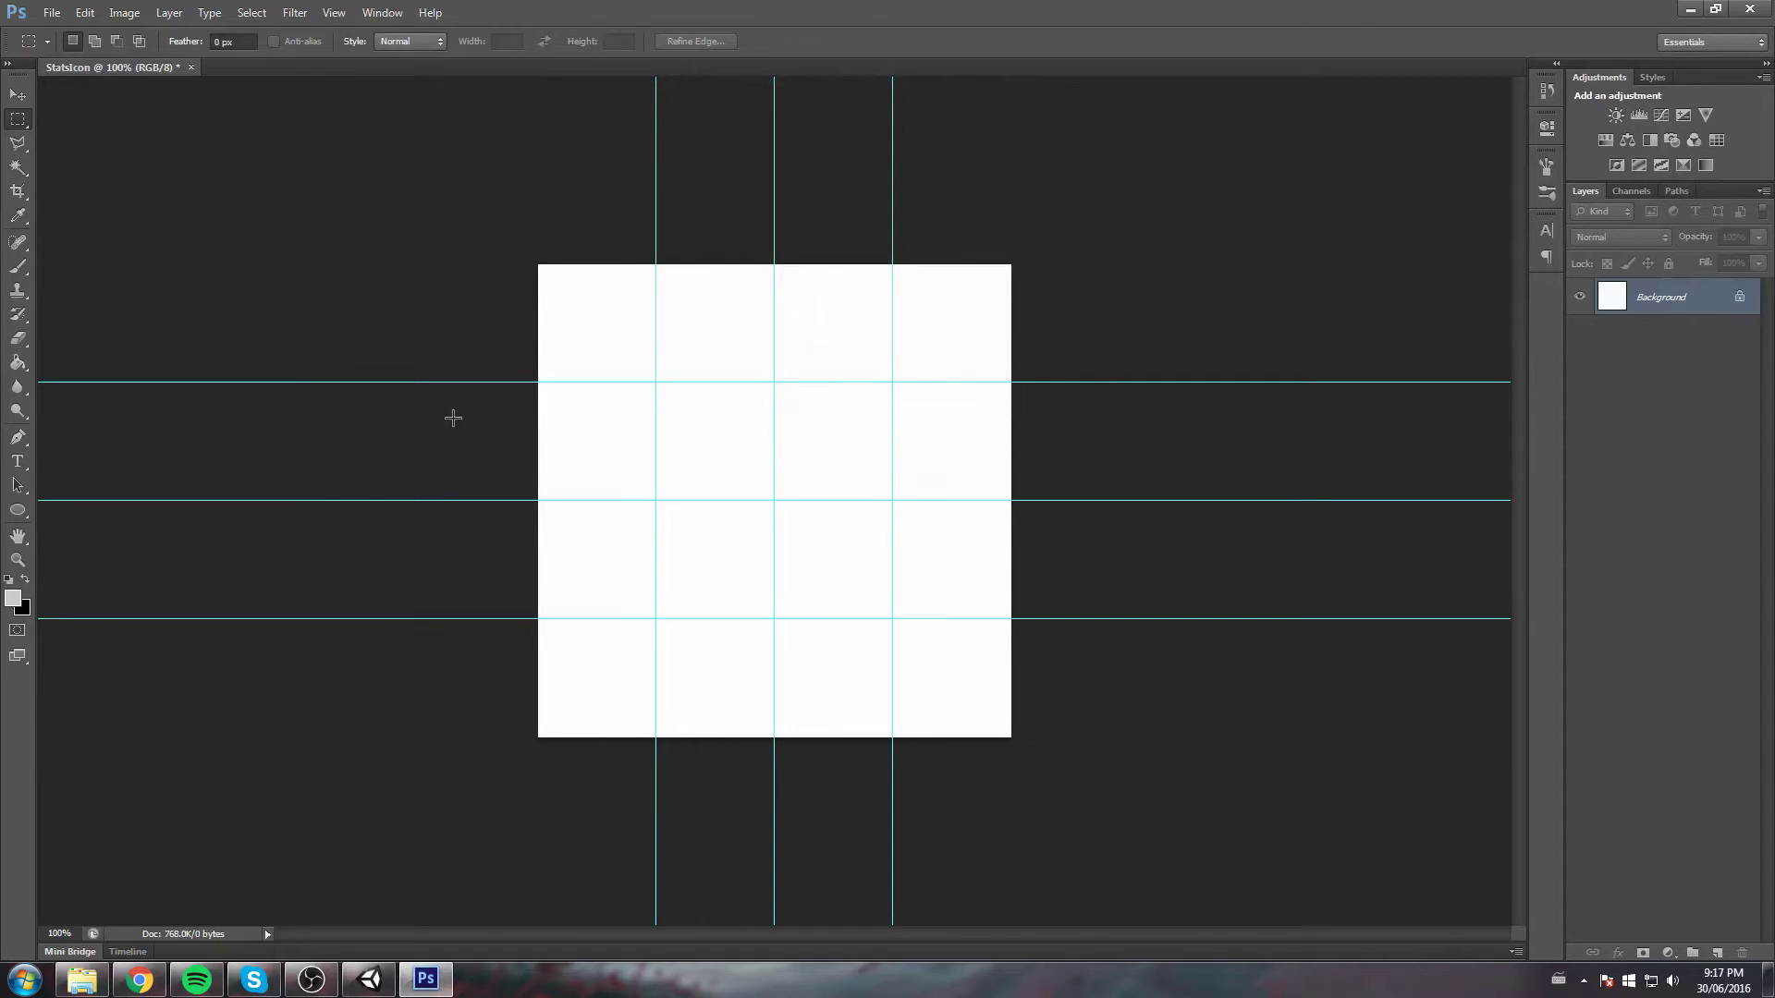
Add a new empty layer and delete the Background layer
scroll(867, 476, "up", 4)
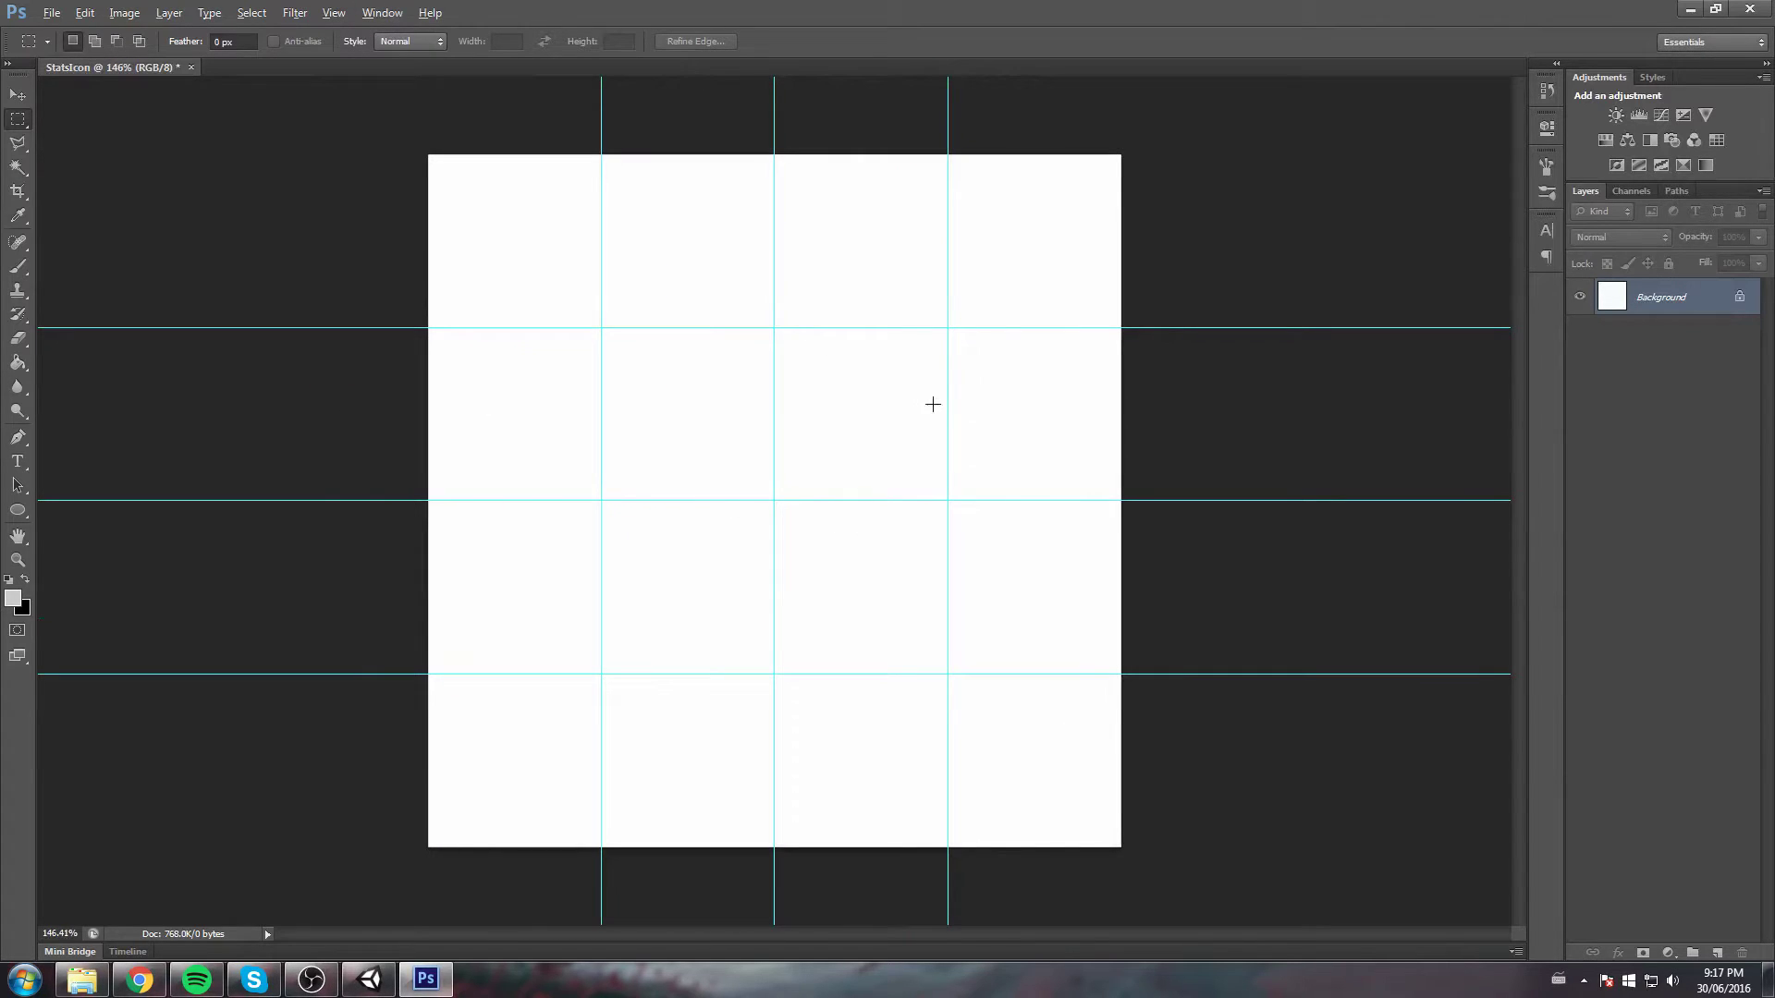
left_click(1718, 953)
left_click(1724, 342)
key("Delete")
Fill the empty layer with light grey, swap the foreground and background colours, and fill it again with black
key("g")
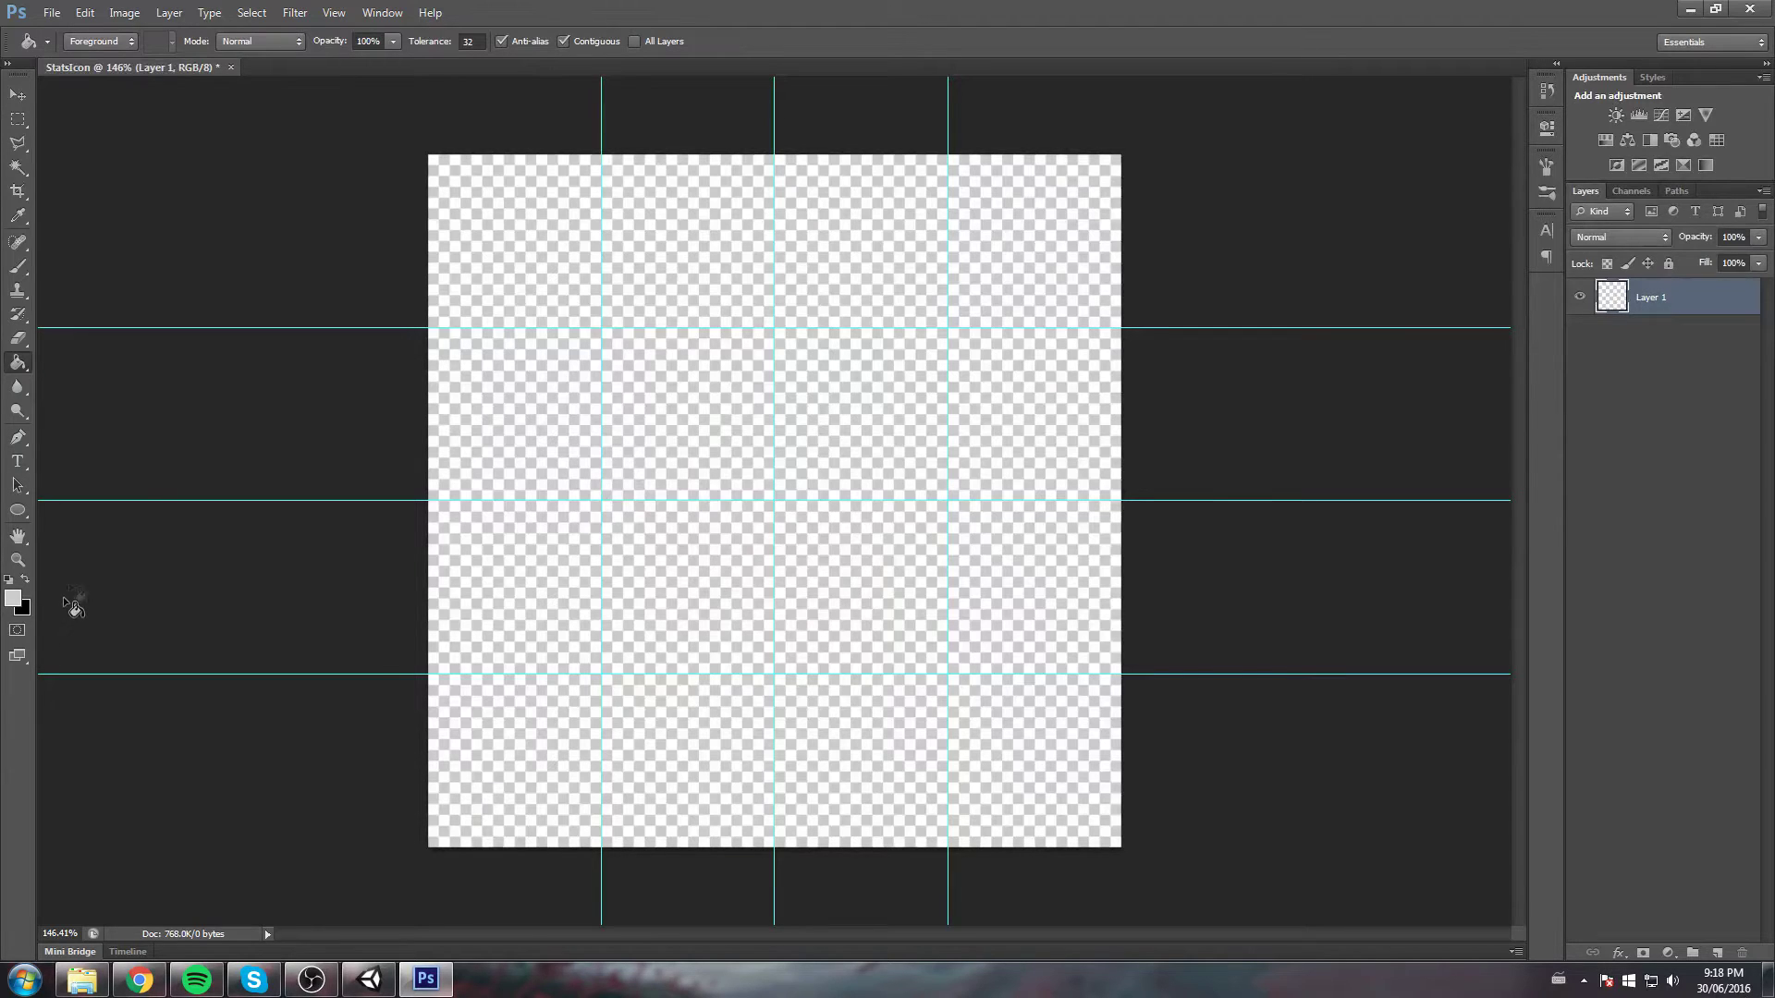
left_click(637, 449)
key("x")
left_click(724, 647)
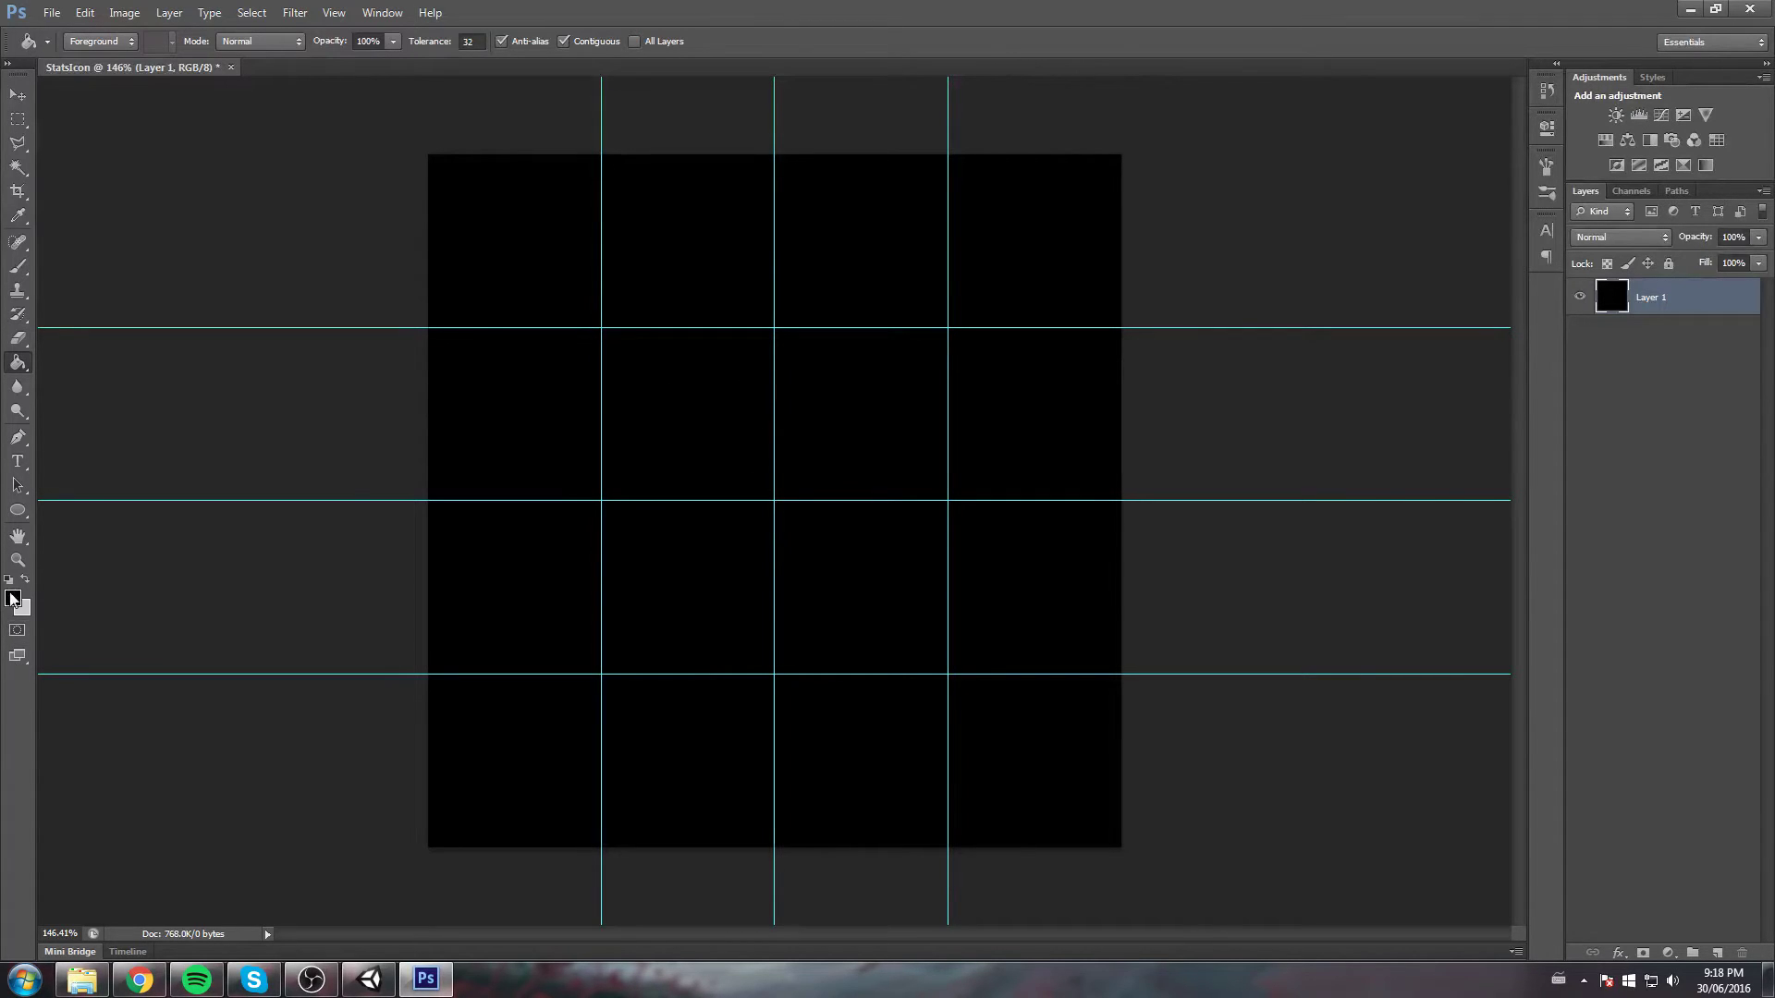
Set the foreground colour to mid grey 858585 and fill the whole layer with it
left_click(13, 598)
left_click(1478, 484)
key("g")
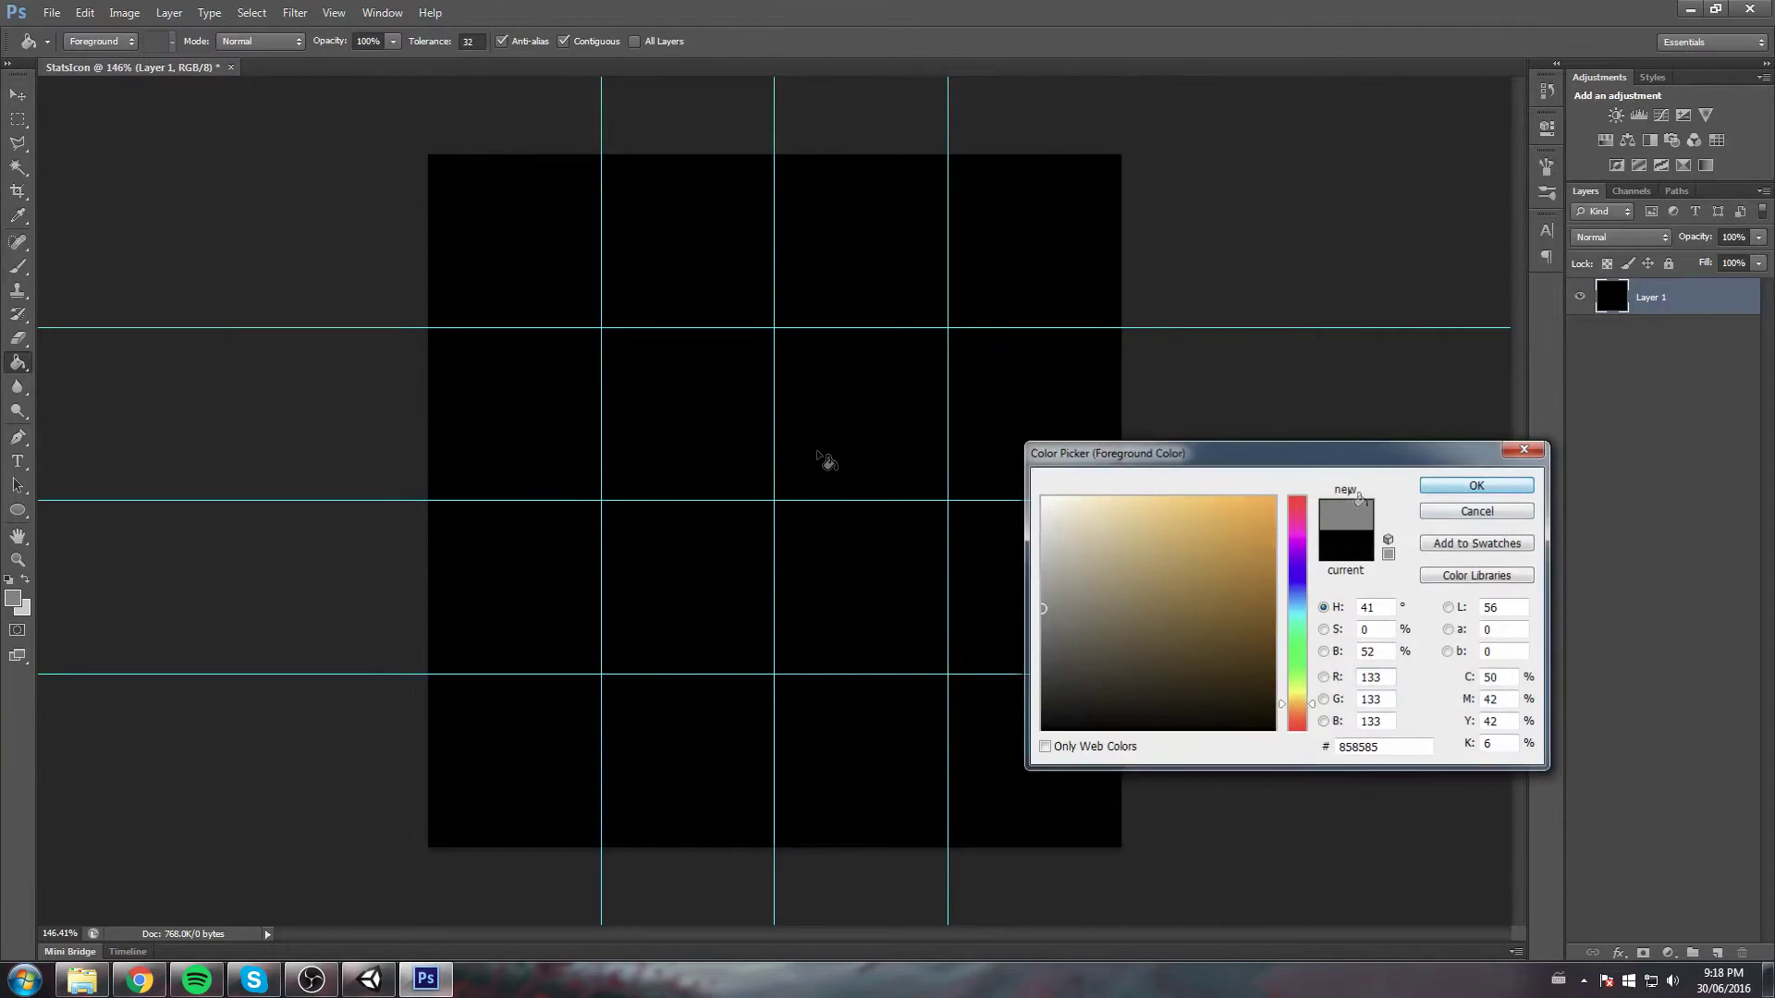
left_click(806, 457)
Create a layer group above the grey layer and name it Stats
left_click(1644, 499)
left_click(1692, 952)
double_click(1651, 291)
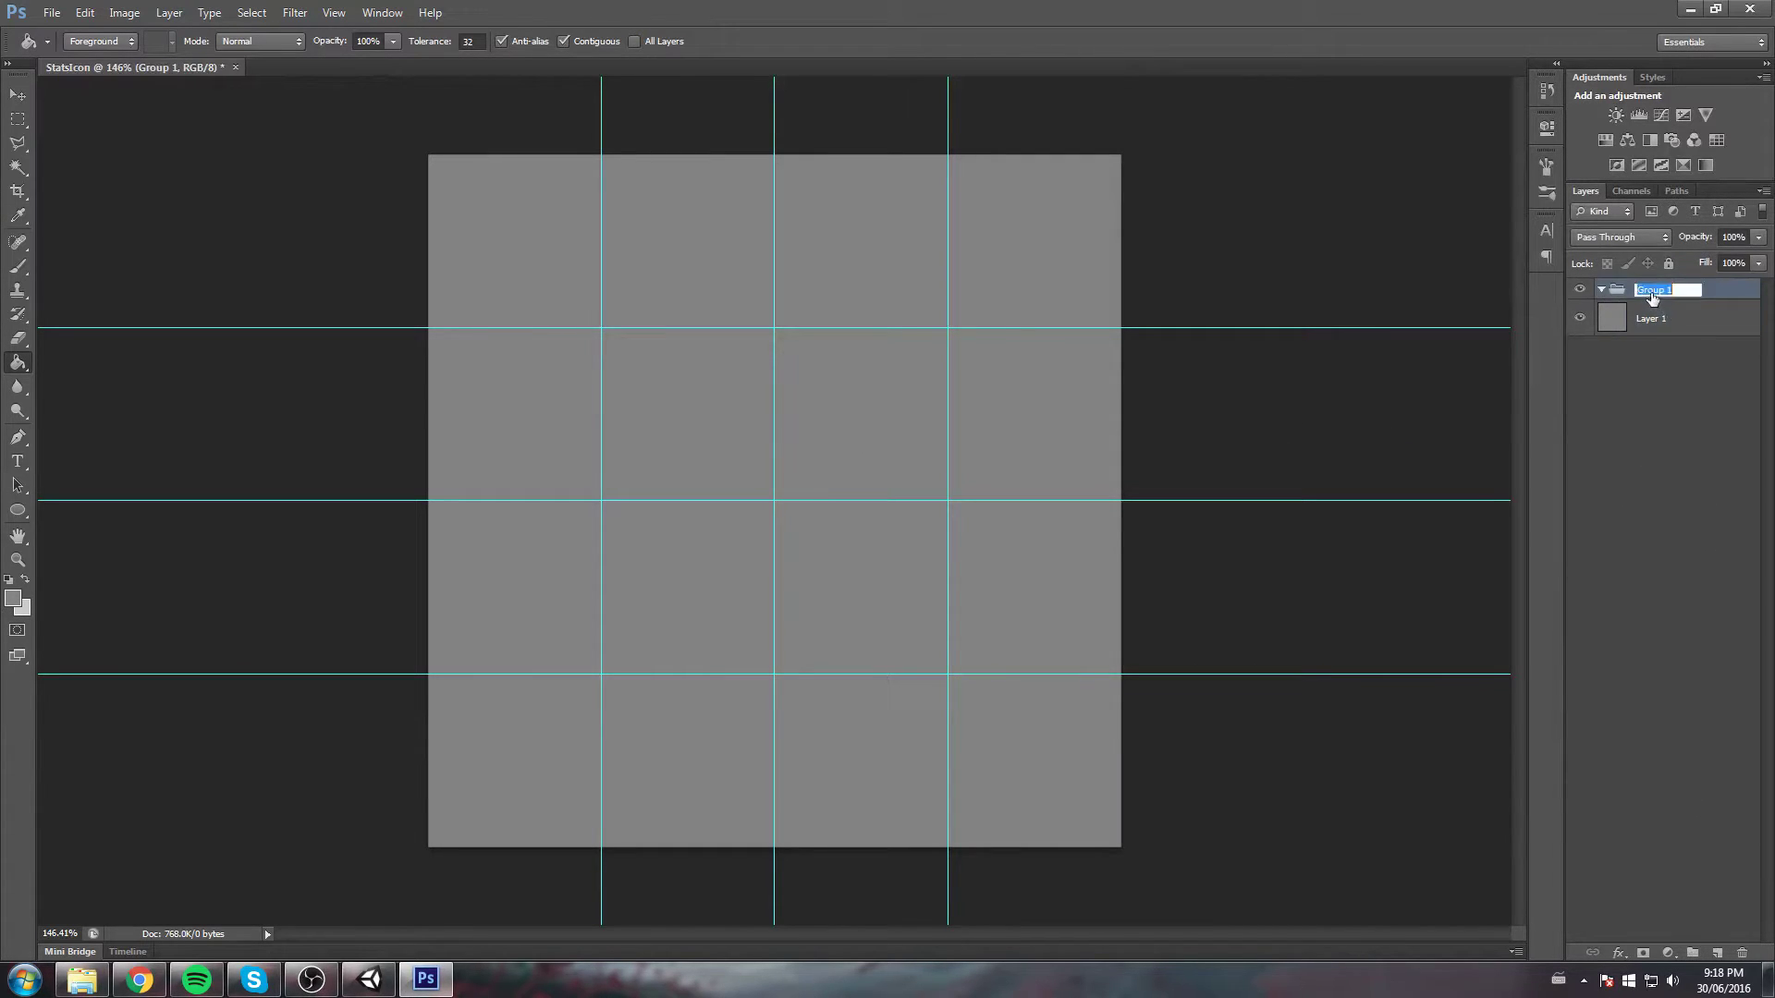
type("Stats")
key("Return")
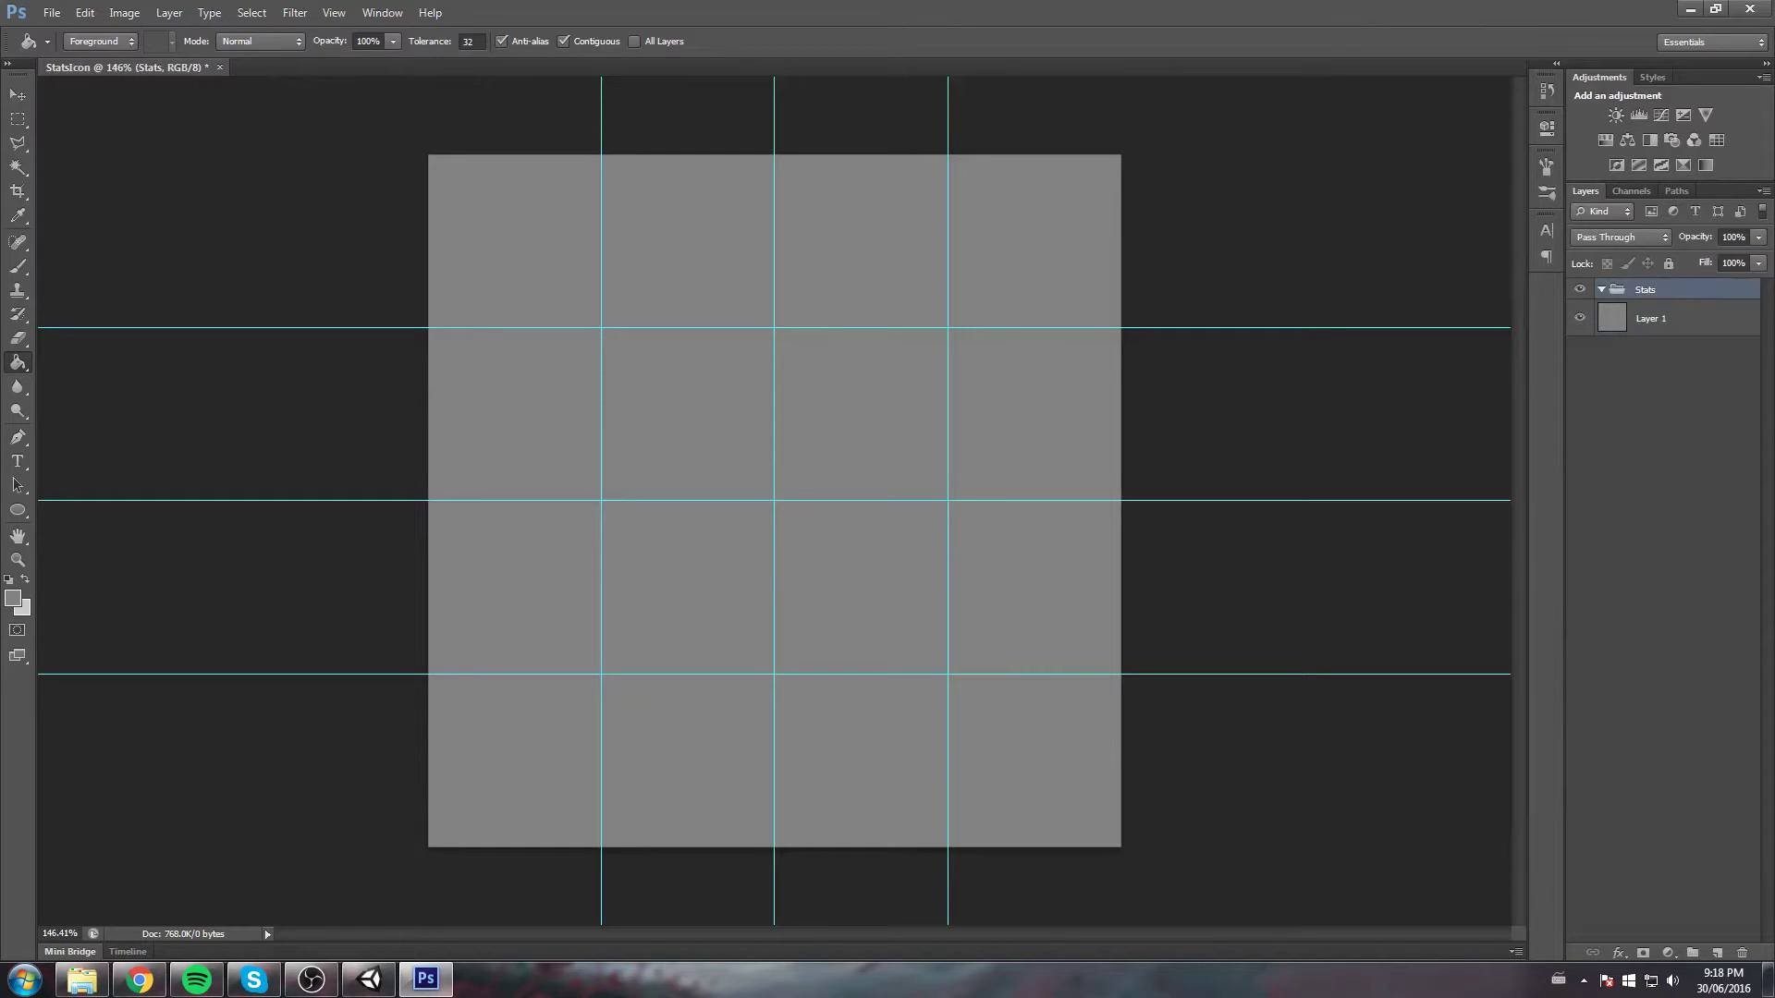
On a new layer in the Stats group, select the first grid cell at the canvas's top-left corner and fill it with light grey
scroll(958, 293, "up", 5)
left_click_drag(767, 245, 1066, 513)
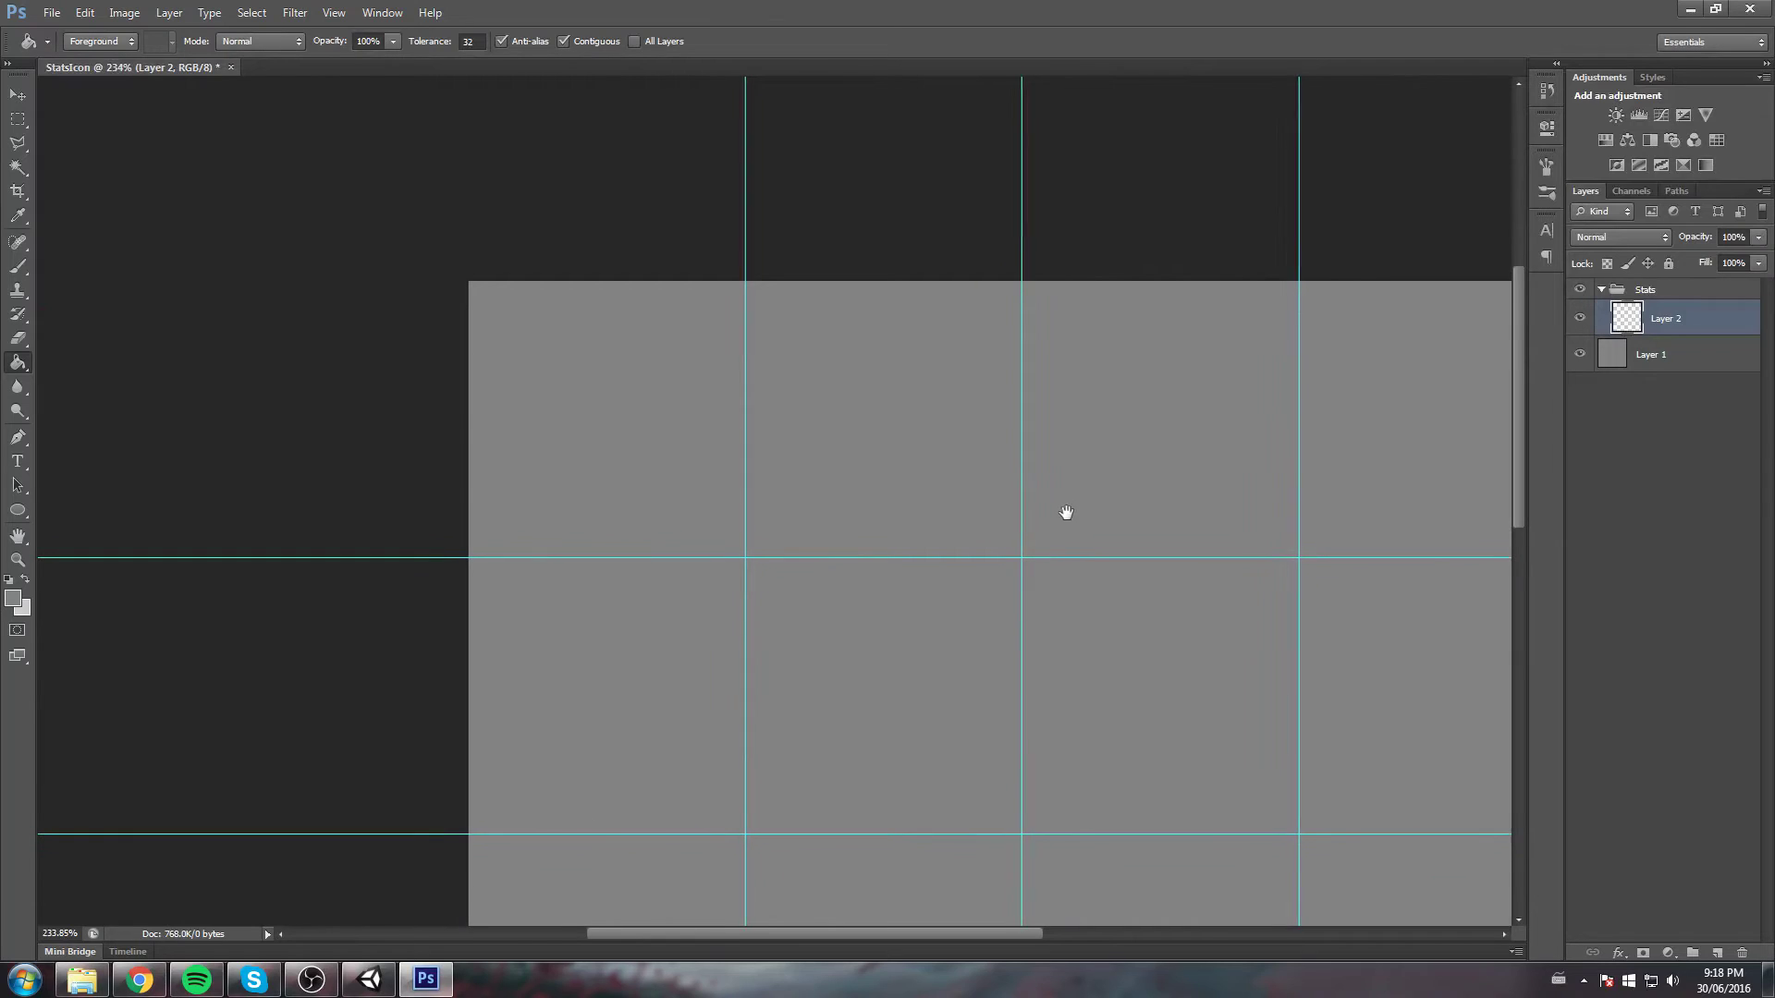
scroll(467, 277, "up", 7)
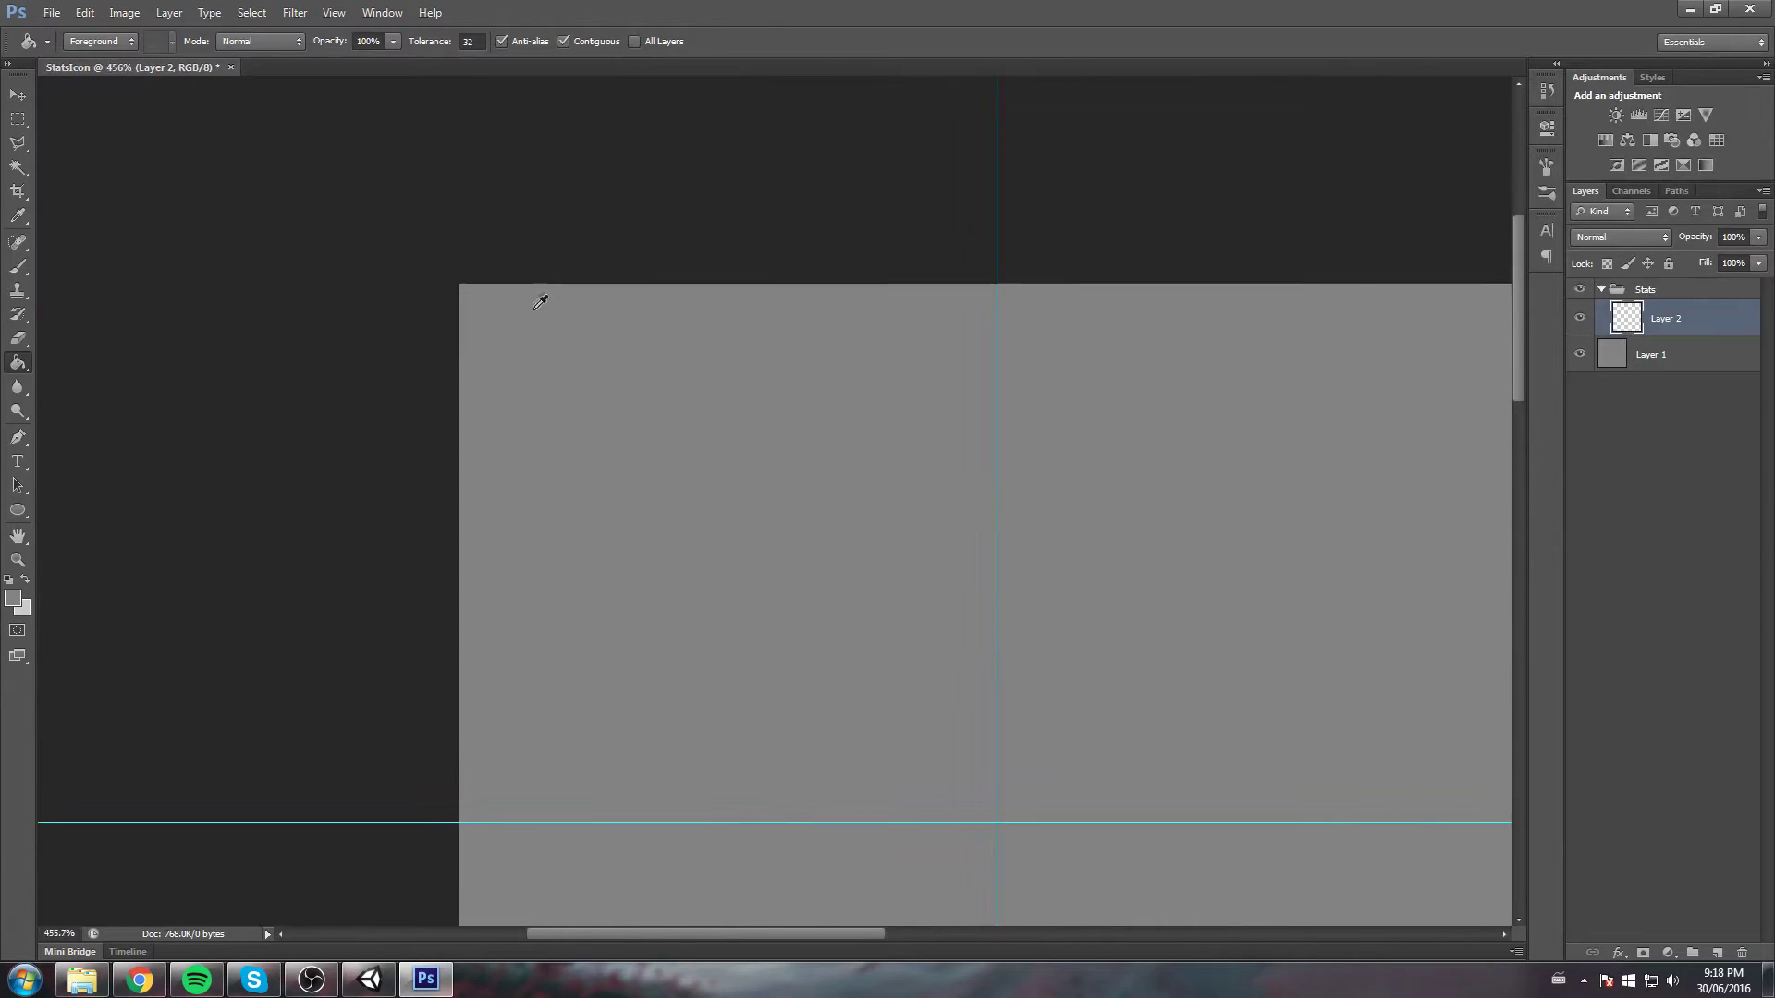
scroll(779, 436, "down", 5)
scroll(708, 455, "up", 4)
key("m")
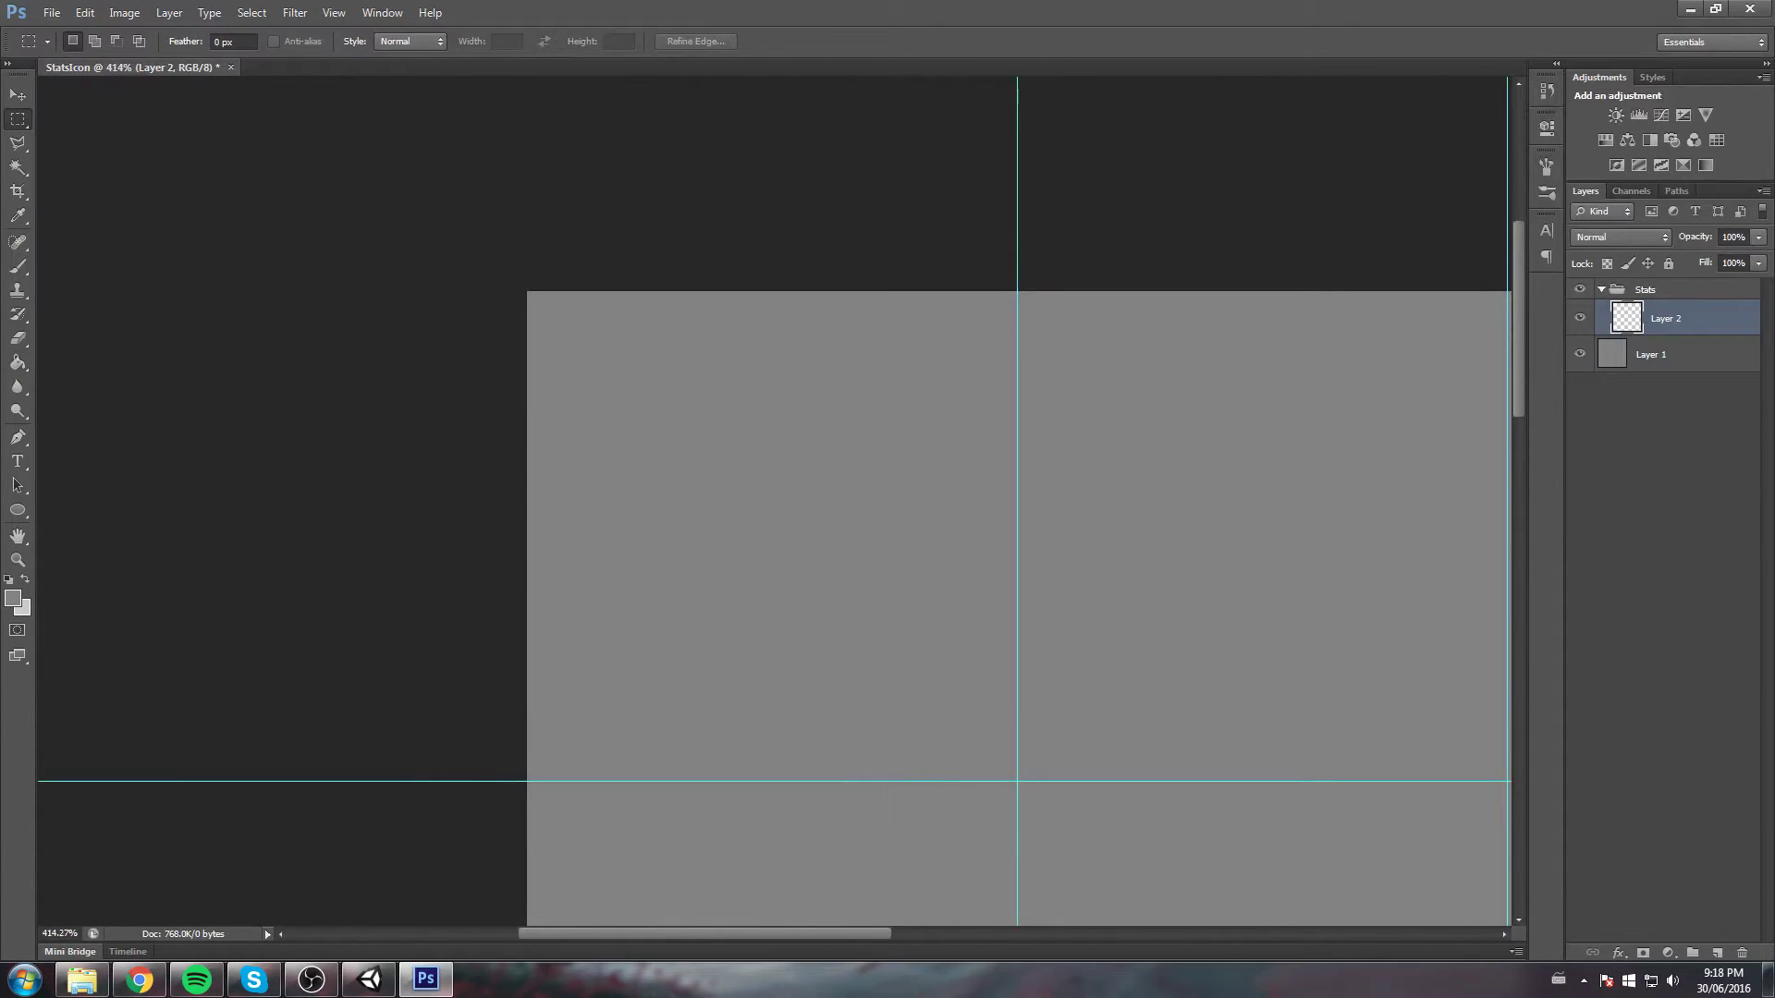
left_click_drag(1160, 499, 1204, 432)
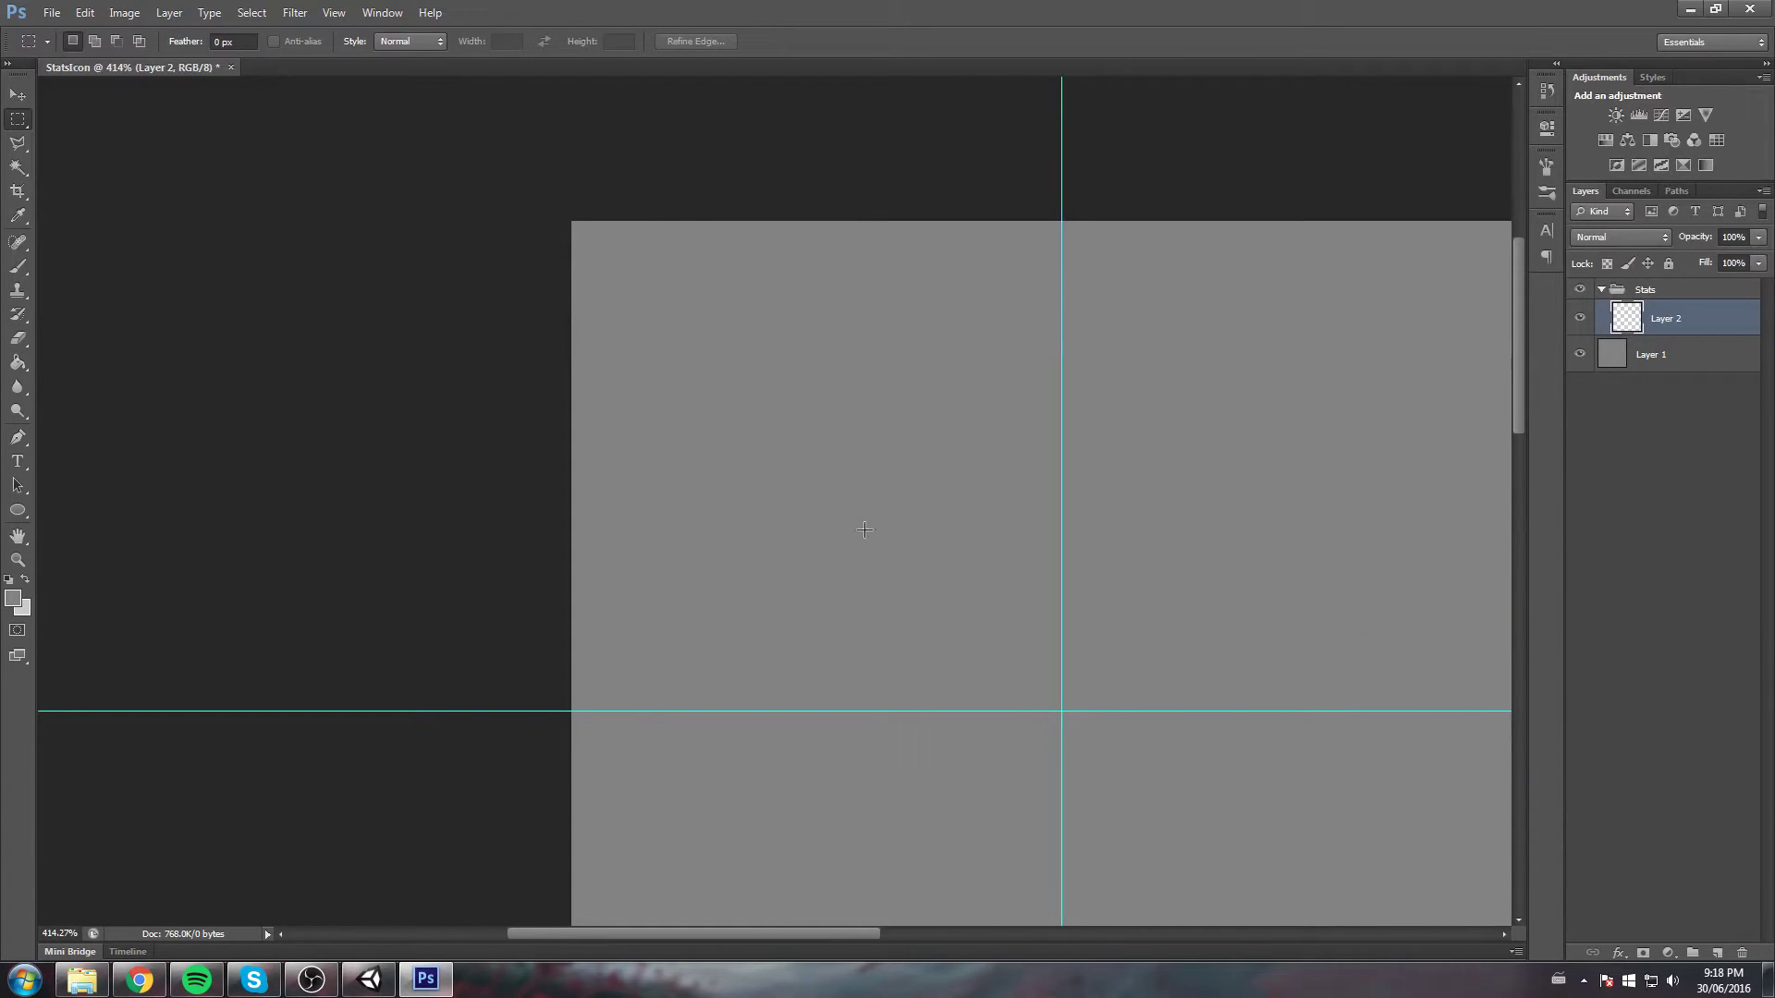
left_click_drag(577, 231, 1061, 711)
key("g")
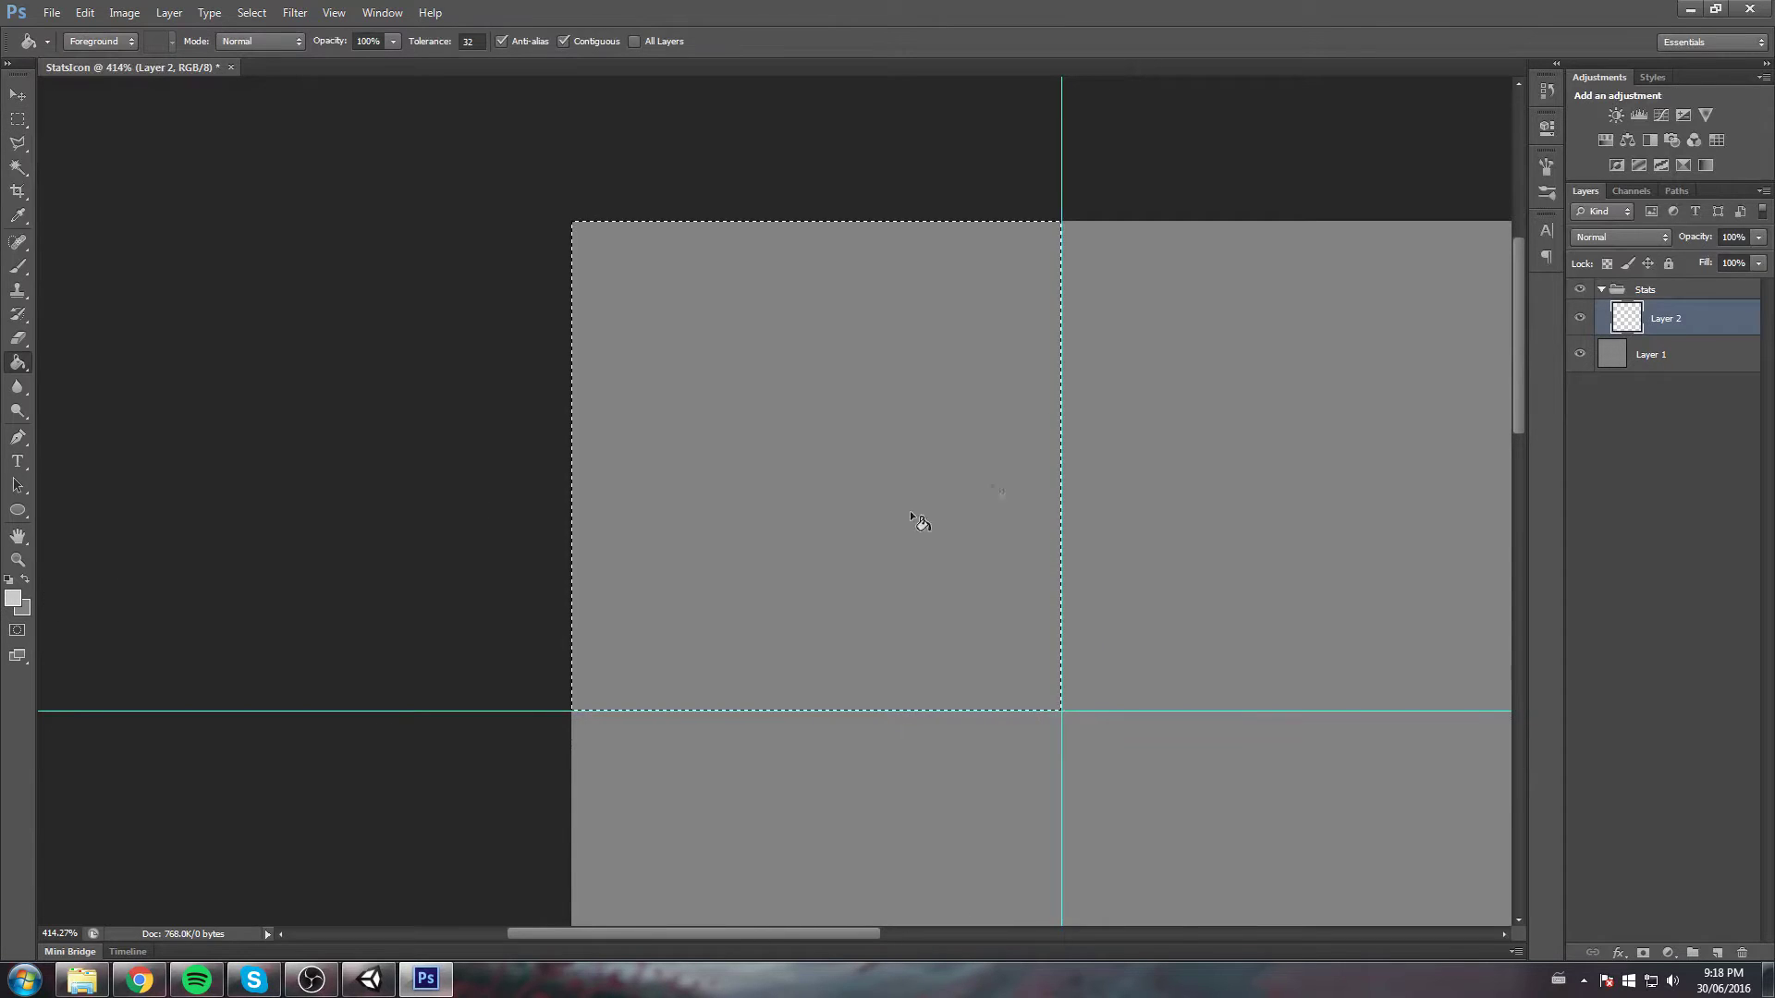
left_click(973, 468)
Check the filled cell's bounds with Free Transform without altering it, and delete its layer from the Stats group
key("ctrl+t")
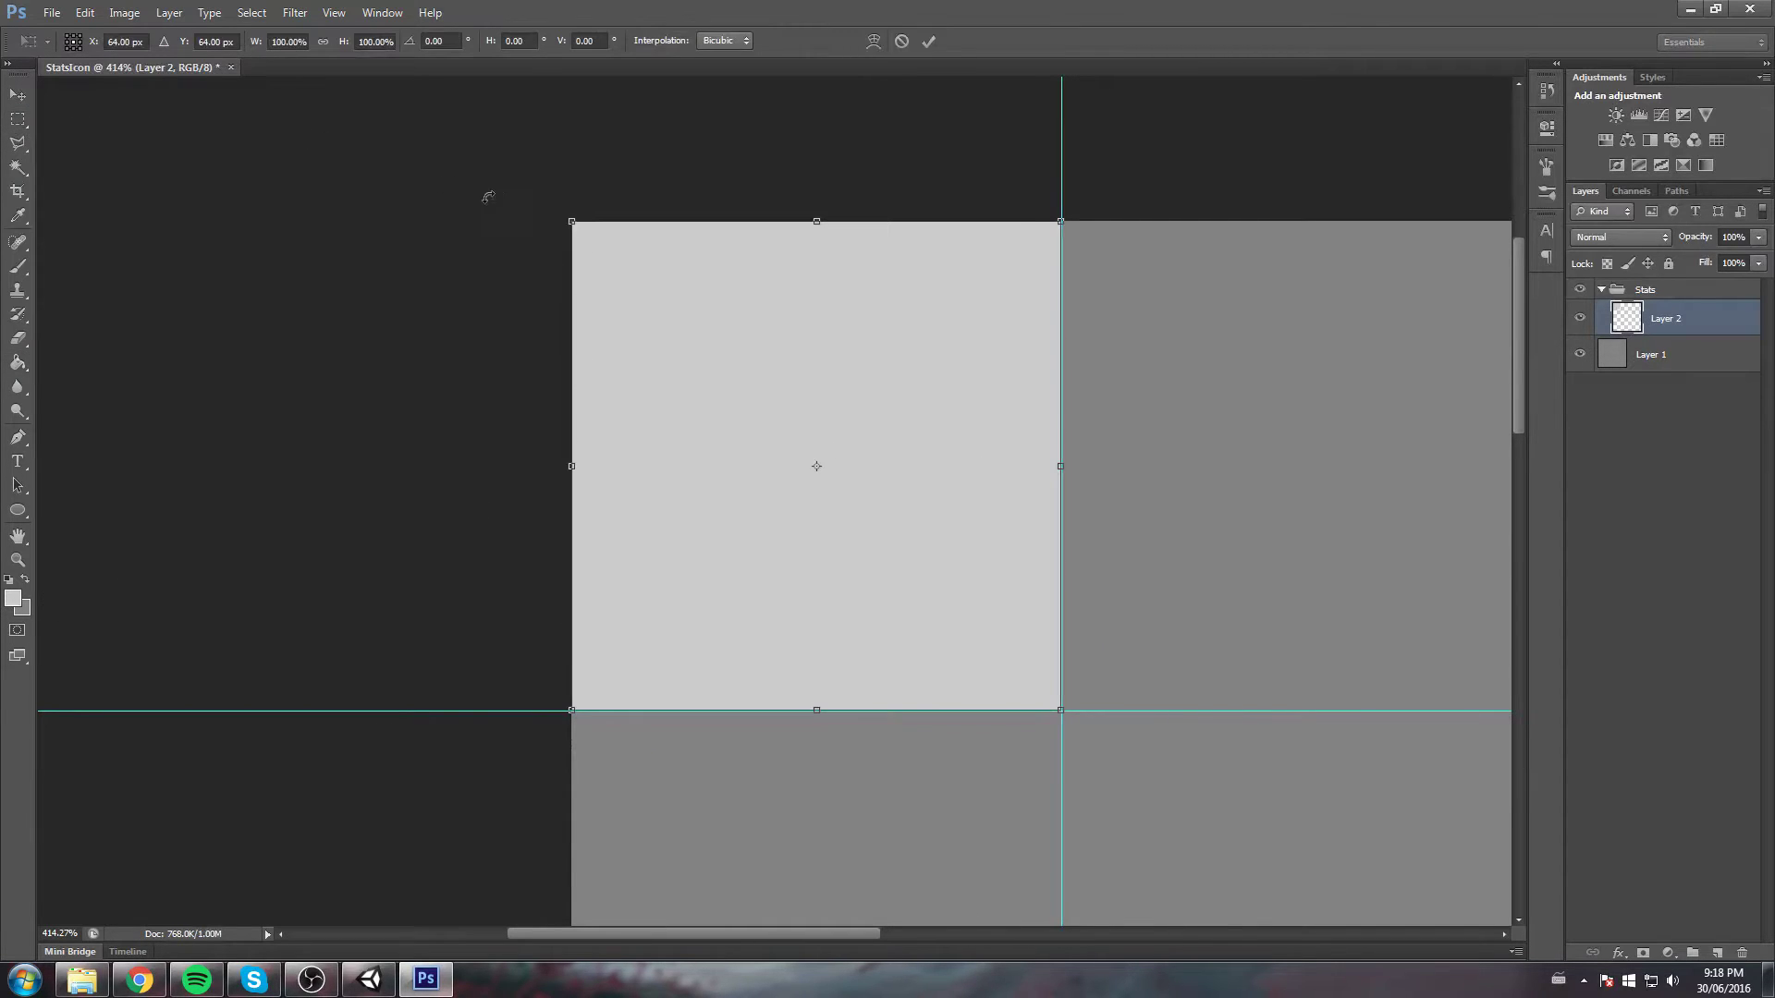
key("Return")
key("m")
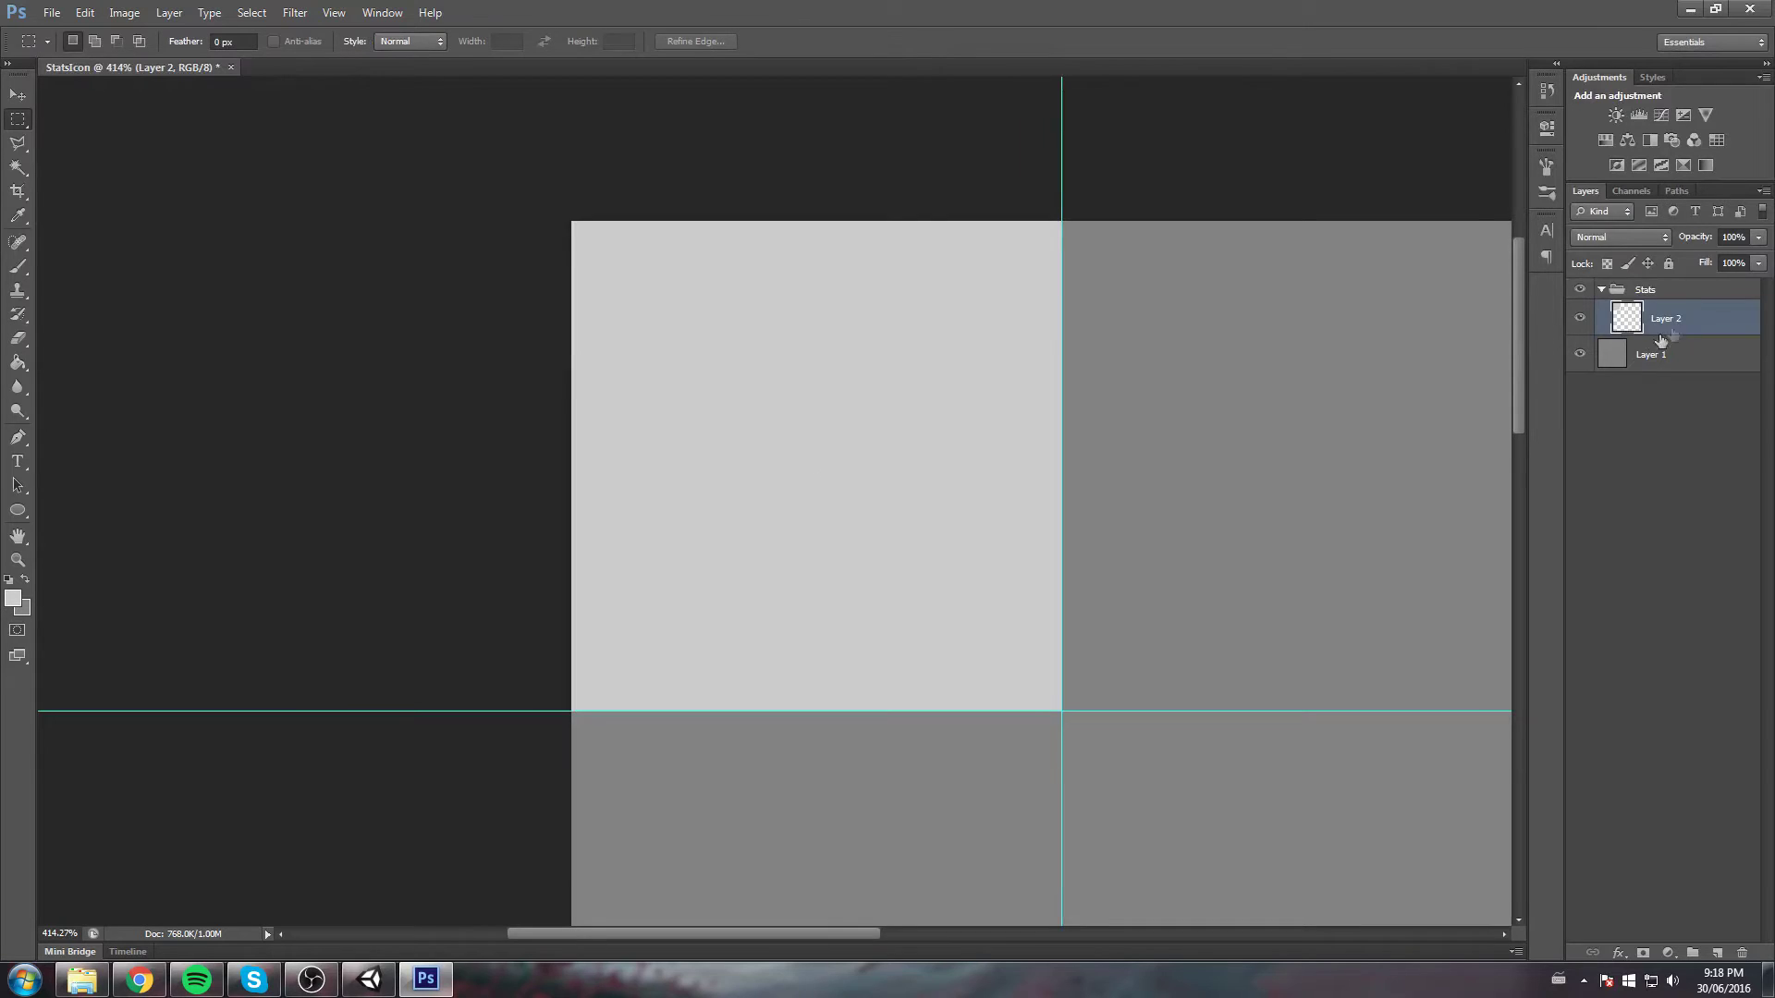
key("Delete")
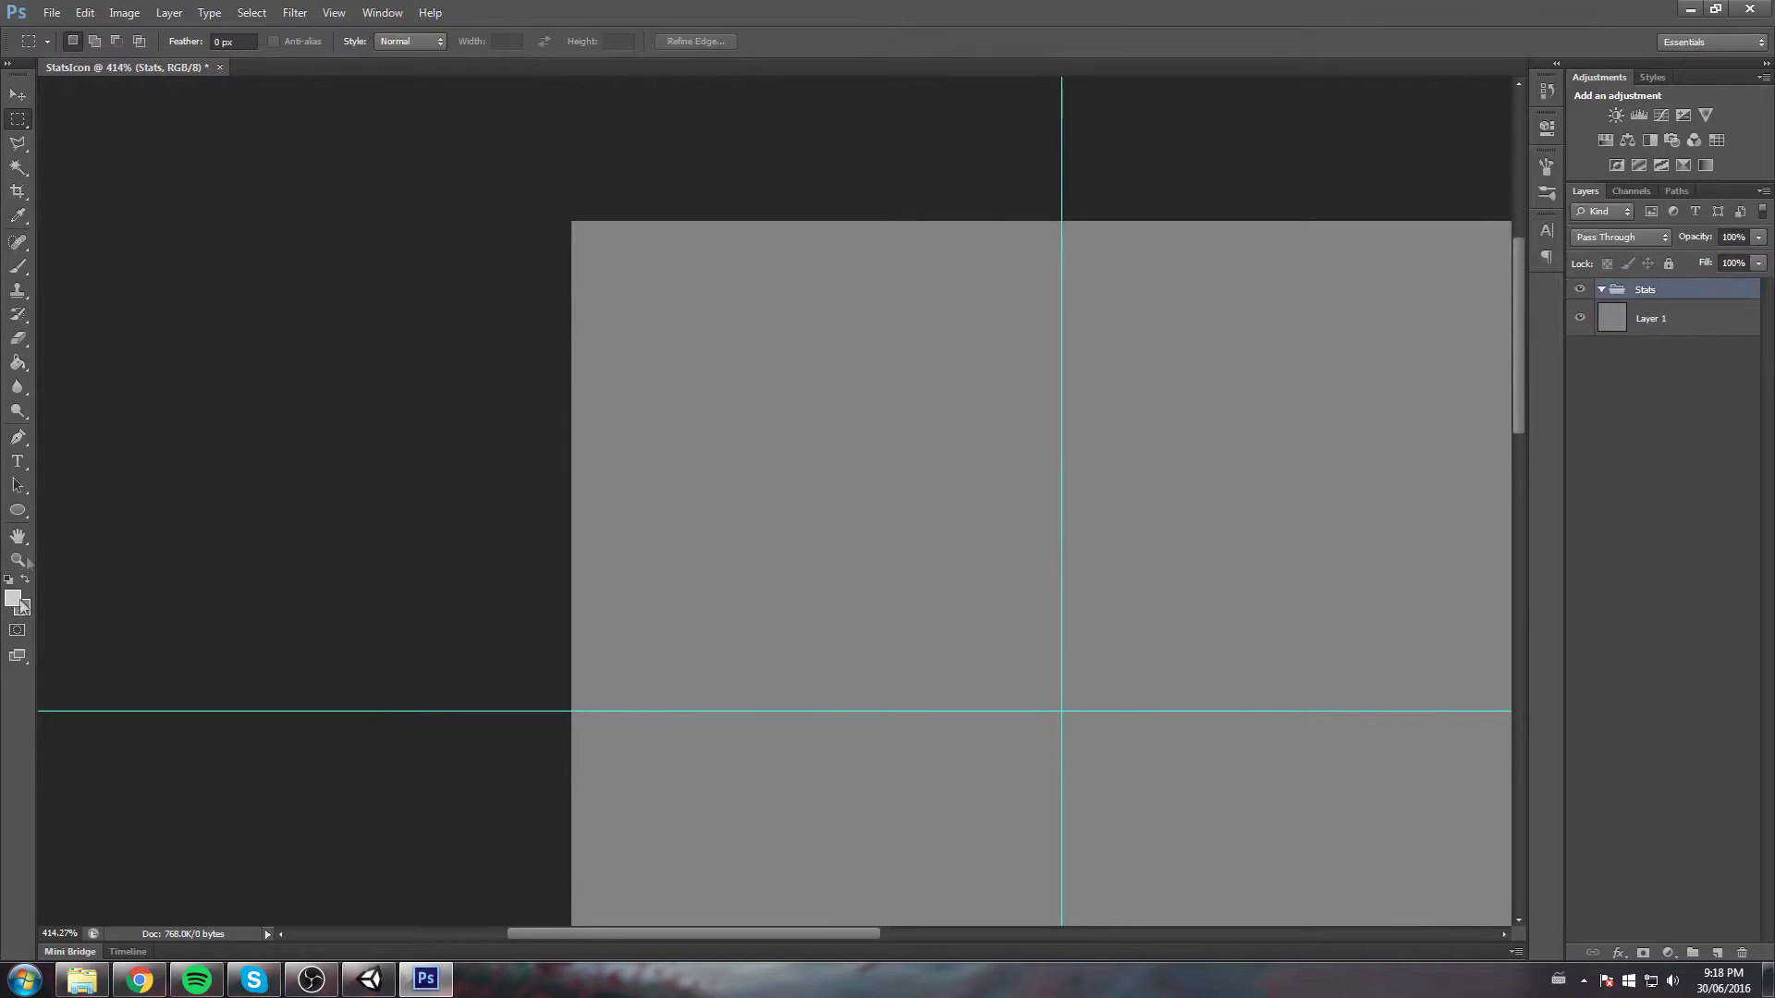
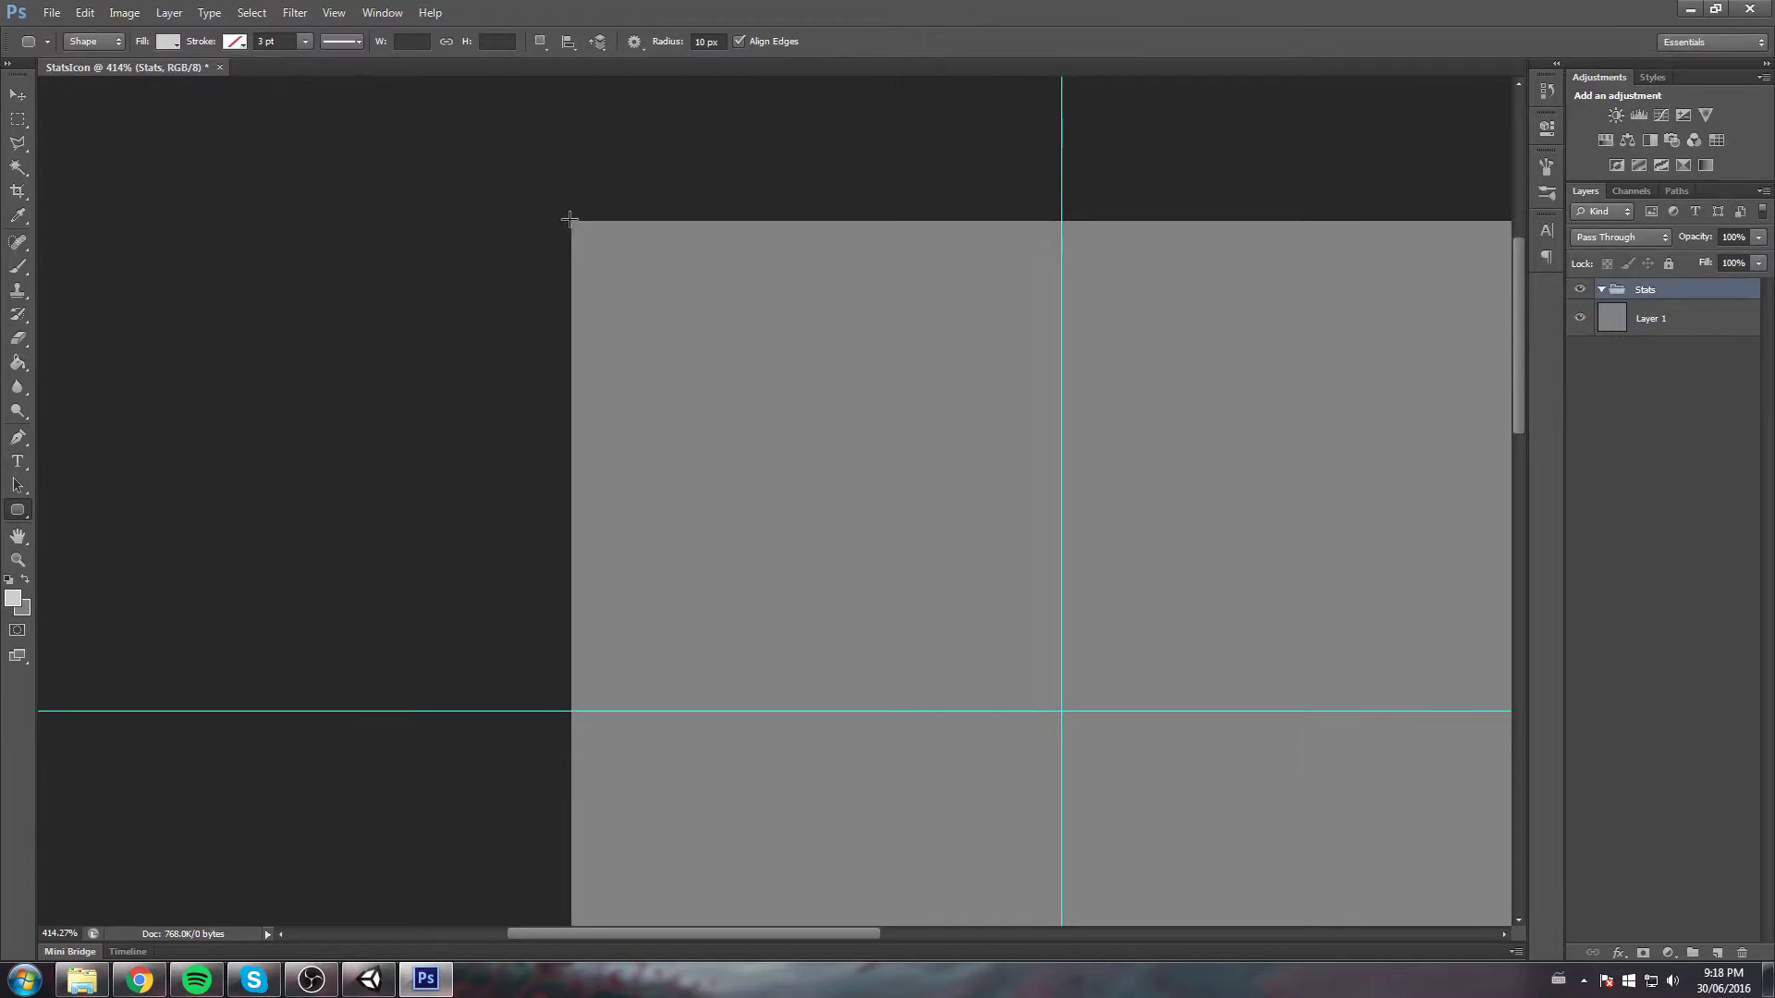
Draw a light grey rounded rectangle with 10 px corner radius over the first grid cell and scale it to 124 by 124 px
left_click_drag(570, 220, 1062, 711)
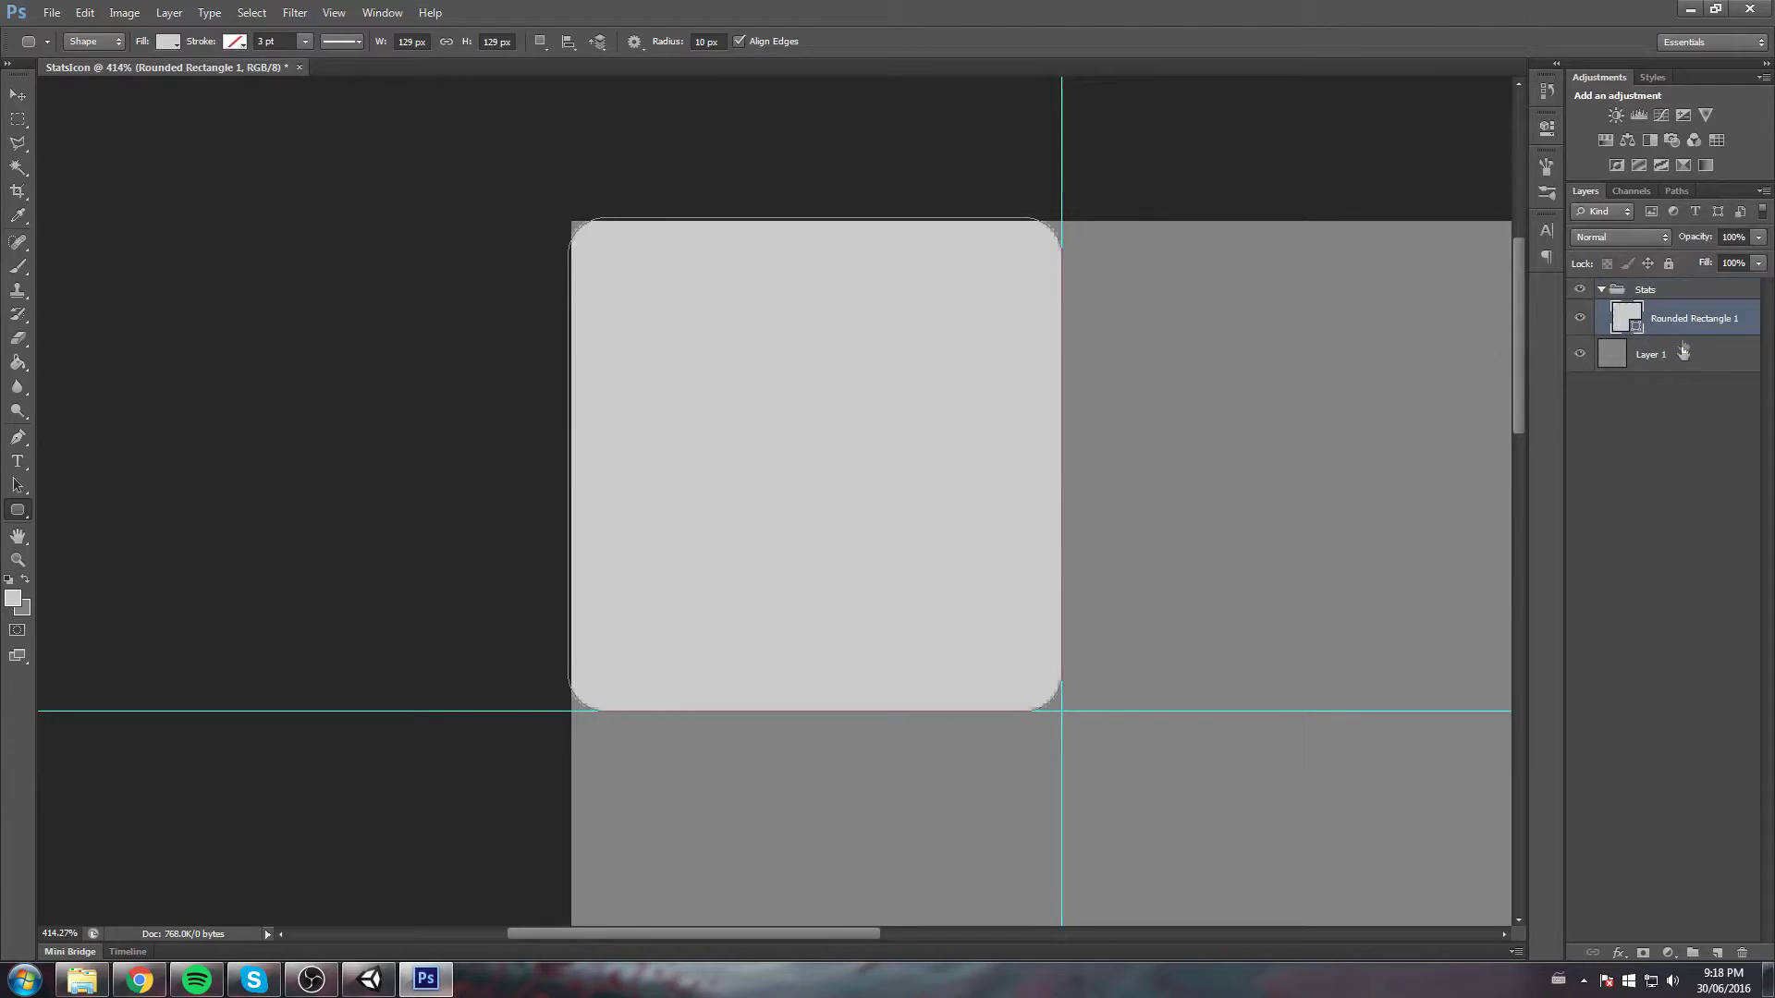
key("ctrl+t")
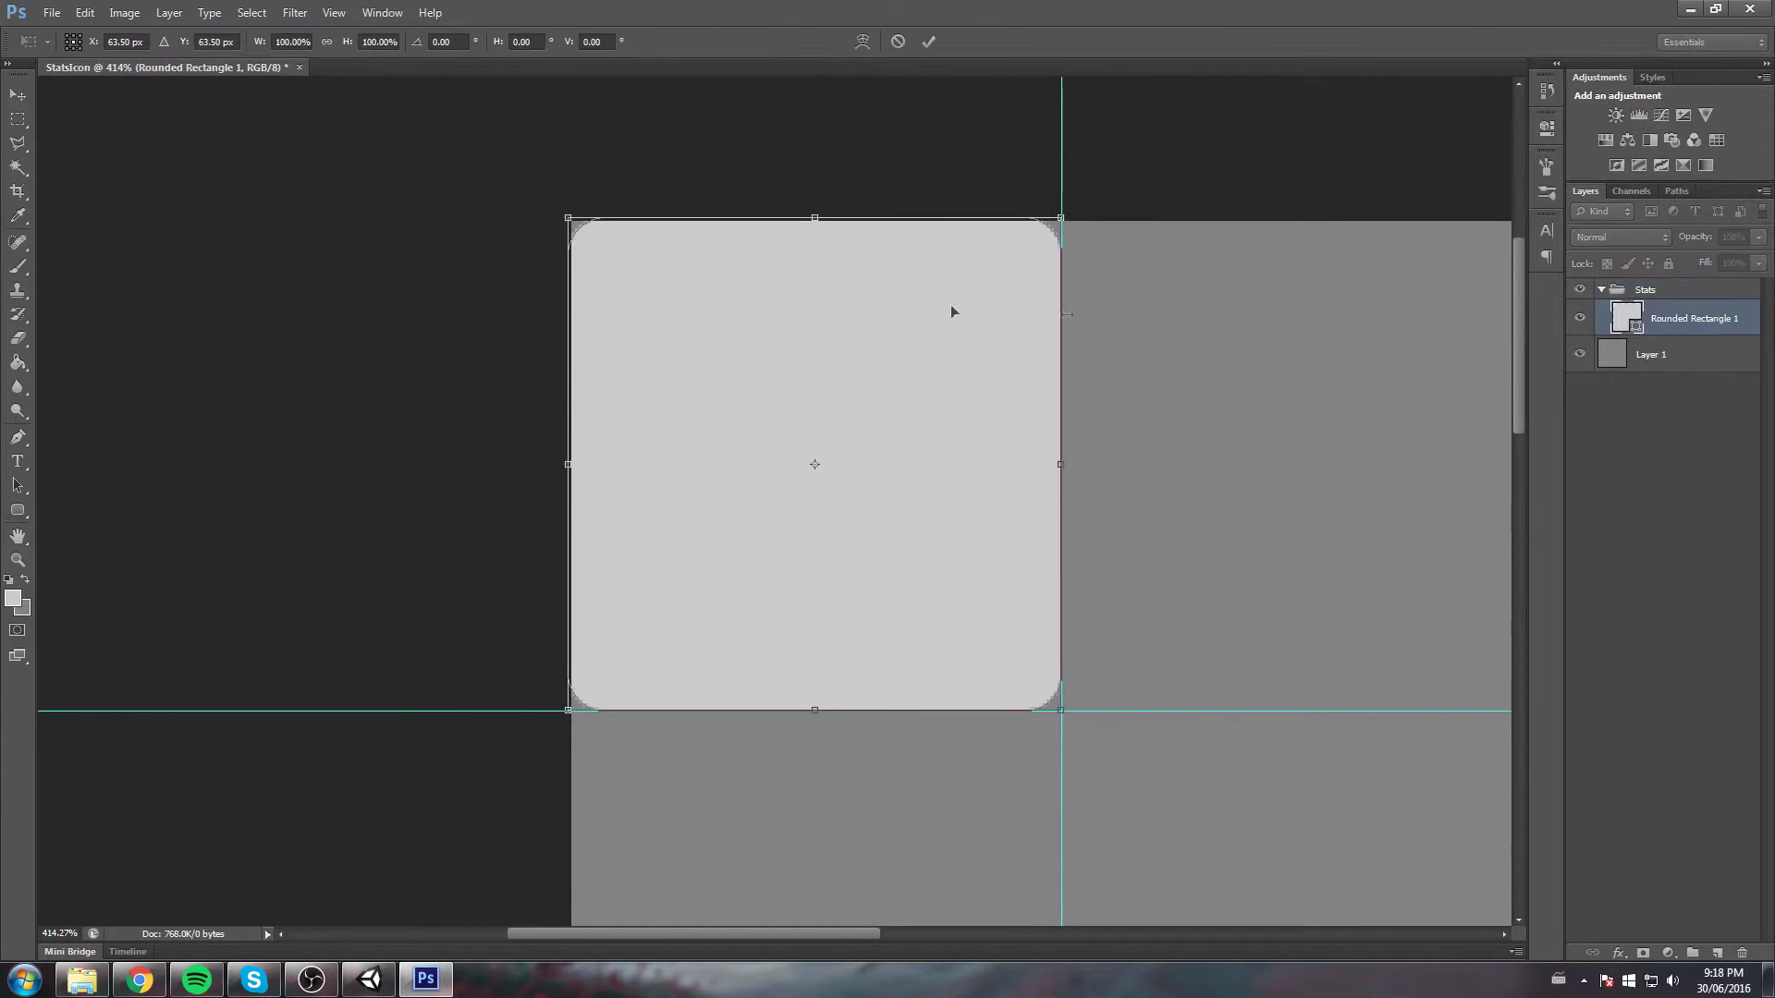
mouse_move(567, 218)
left_mouse_down()
mouse_move(597, 246)
mouse_move(576, 248)
mouse_move(572, 222)
left_mouse_up()
left_click(928, 42)
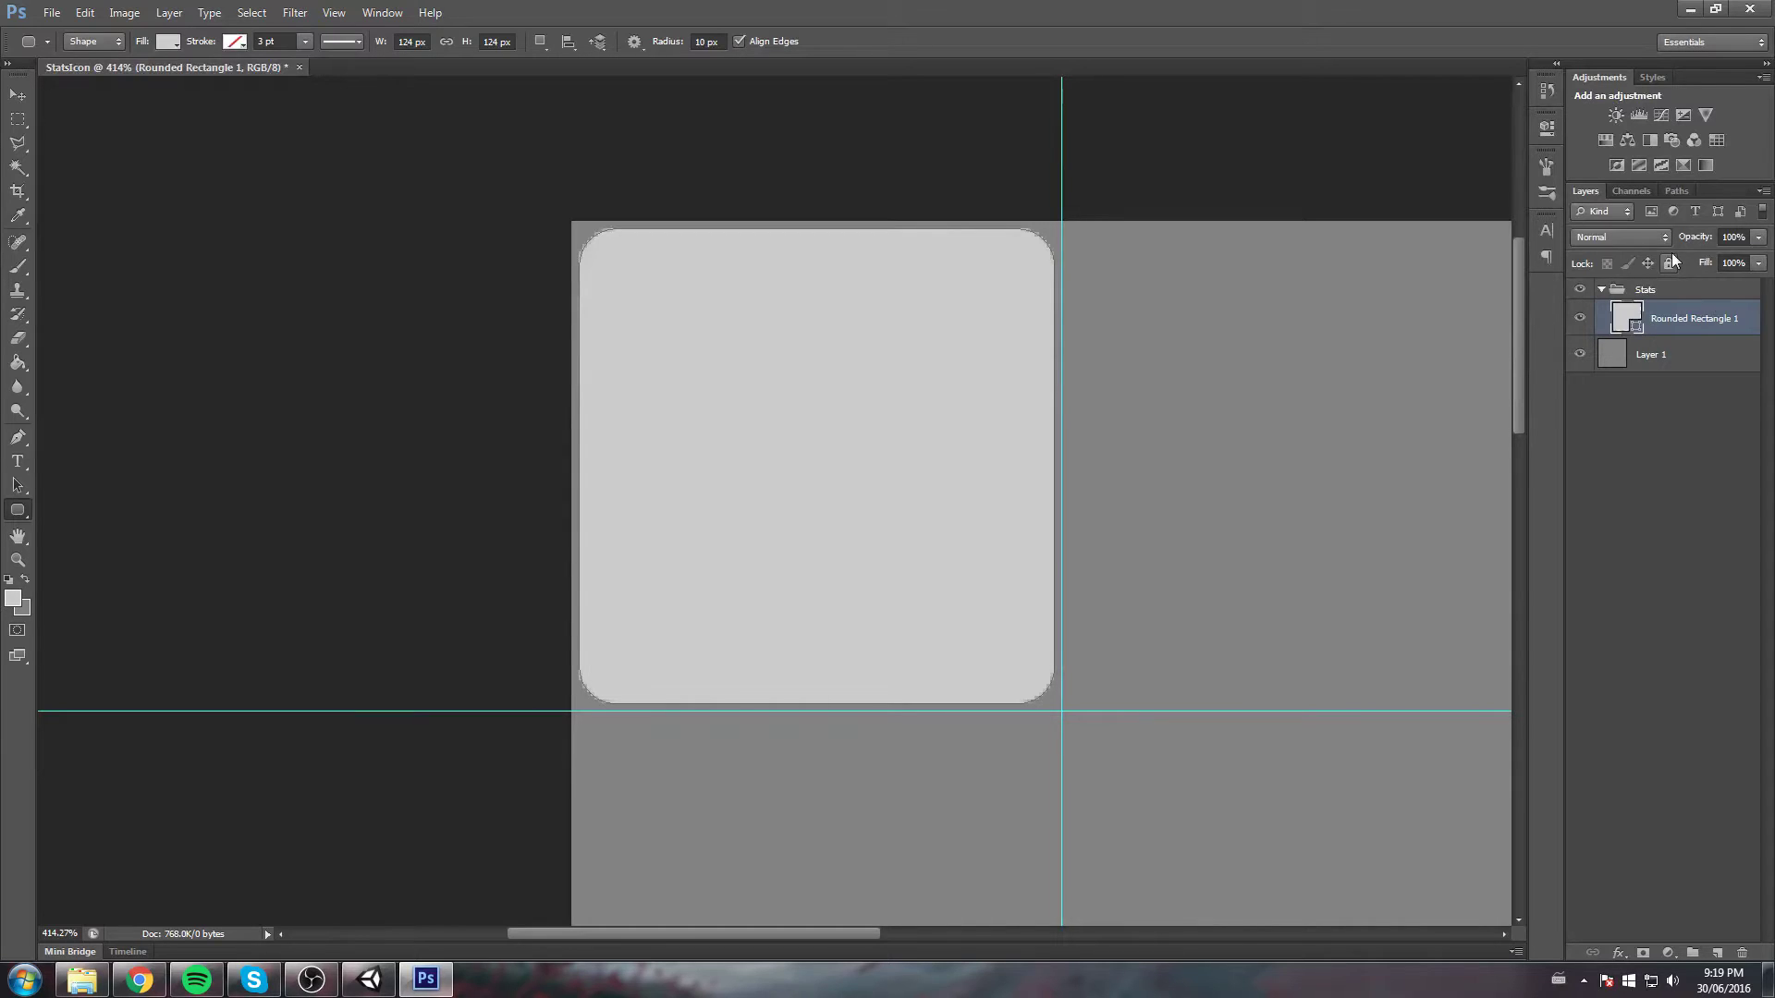
Duplicate the rounded rectangle, rasterize the copy and fill it with the mid grey of the background
key("ctrl+j")
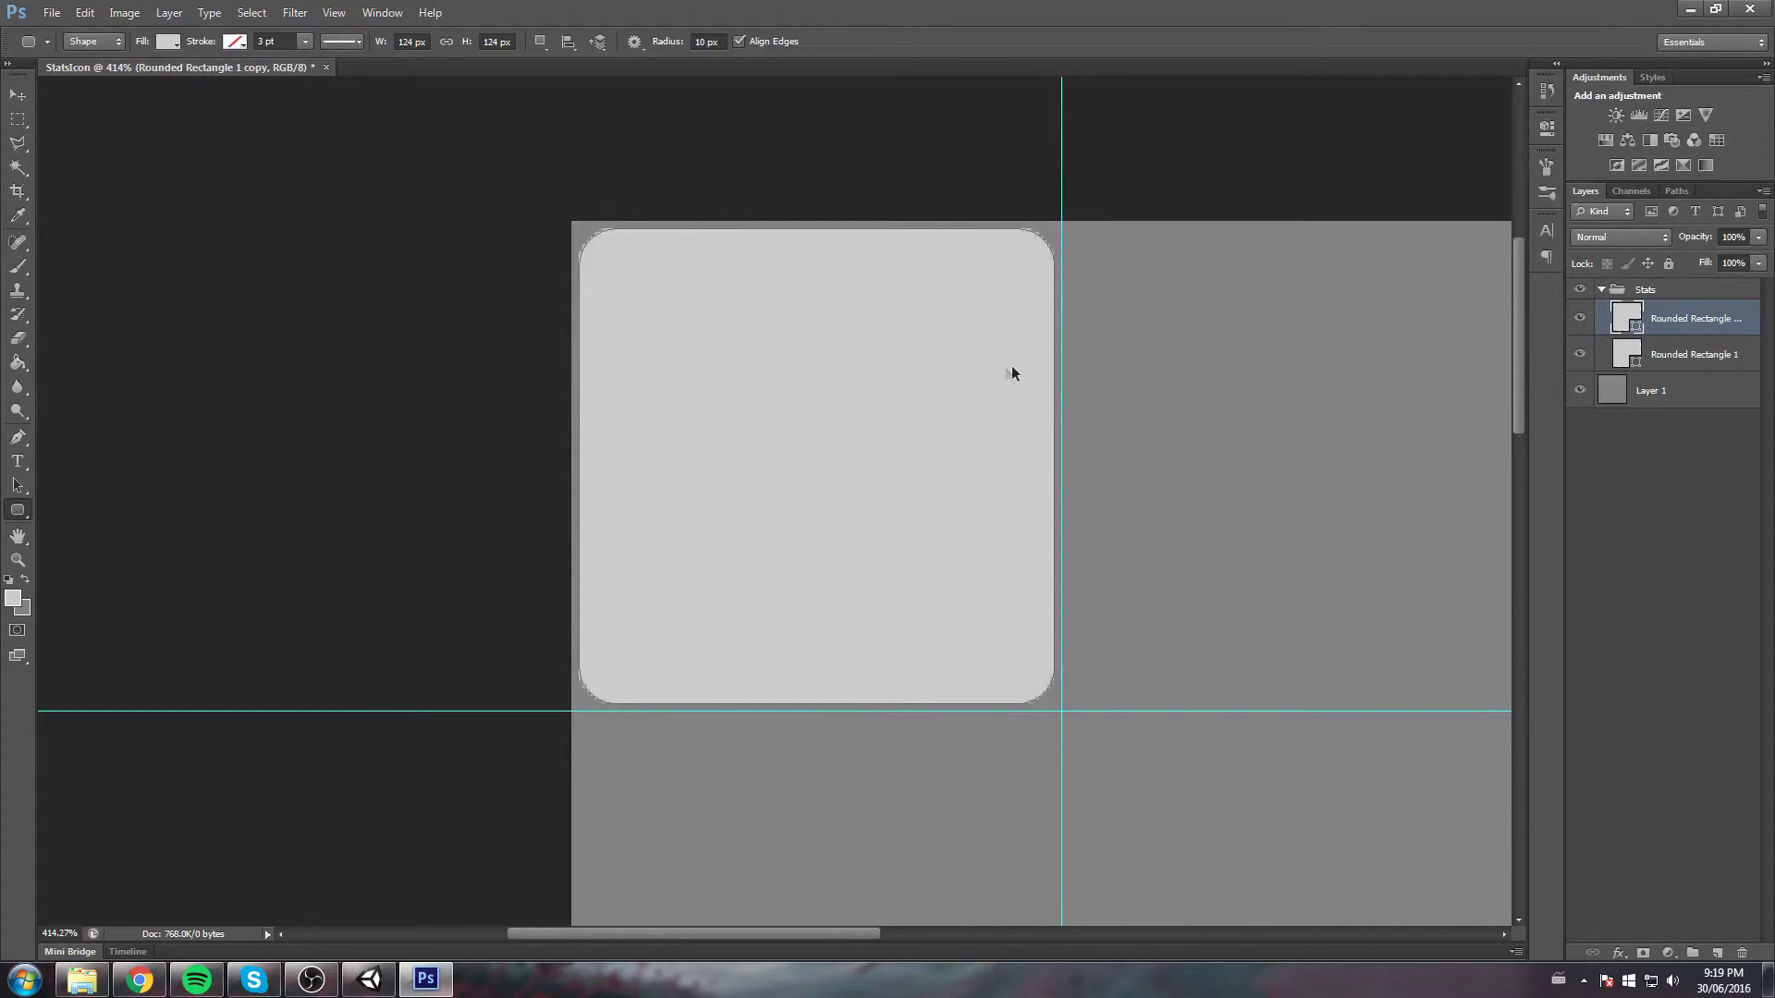
left_click(13, 600)
left_click(1527, 449)
key("g")
left_click(836, 423)
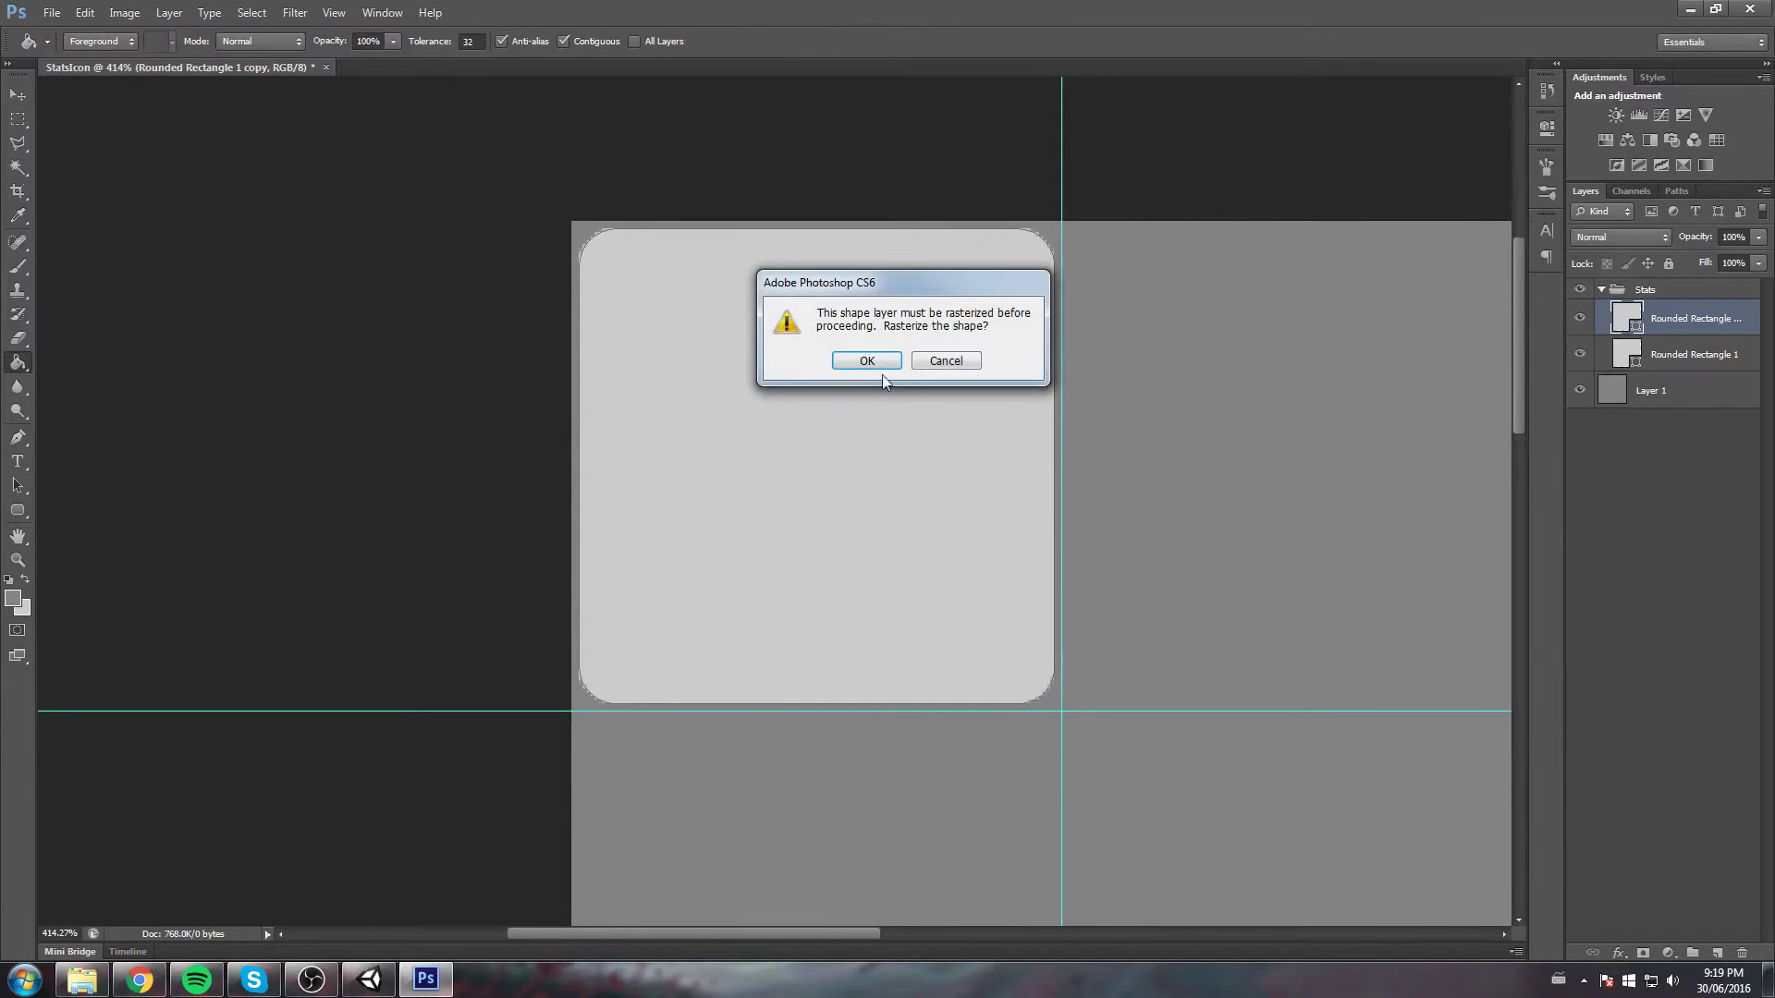
left_click(879, 362)
Scale the mid grey copy down about its centre so that a thin, even light grey border surrounds it
key("ctrl+t")
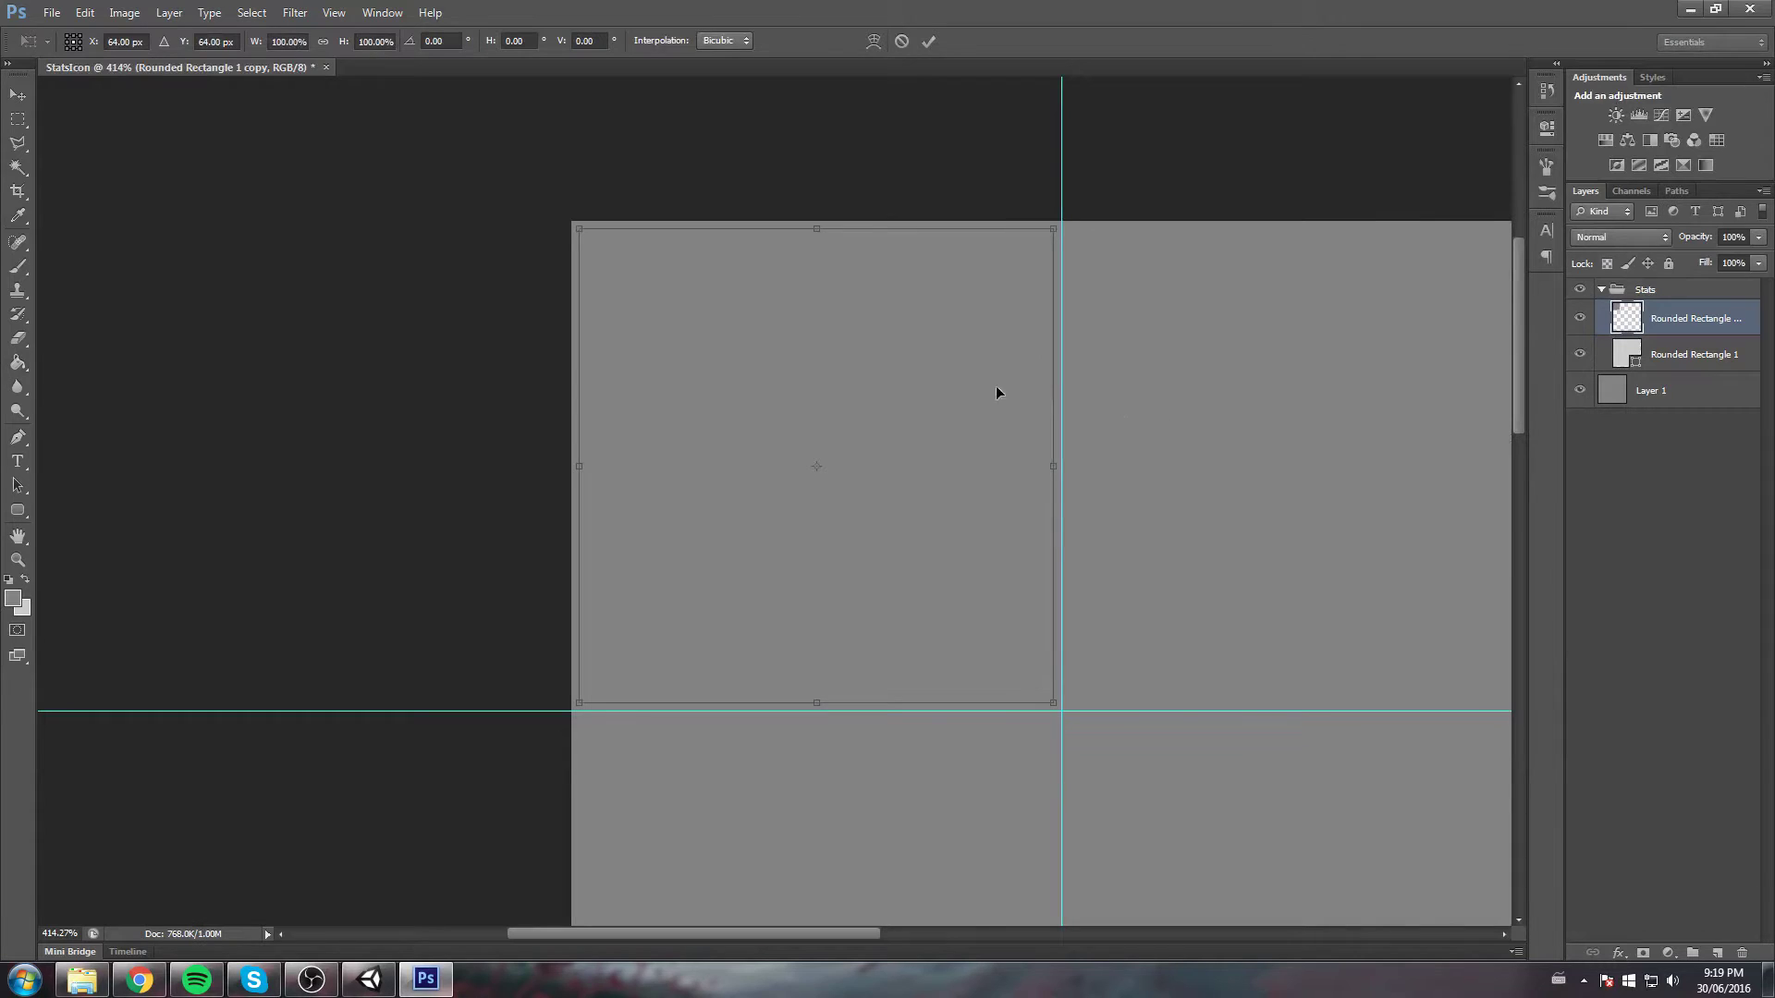
left_click_drag(579, 234, 589, 252)
left_click(928, 41)
key("g")
scroll(927, 301, "down", 5)
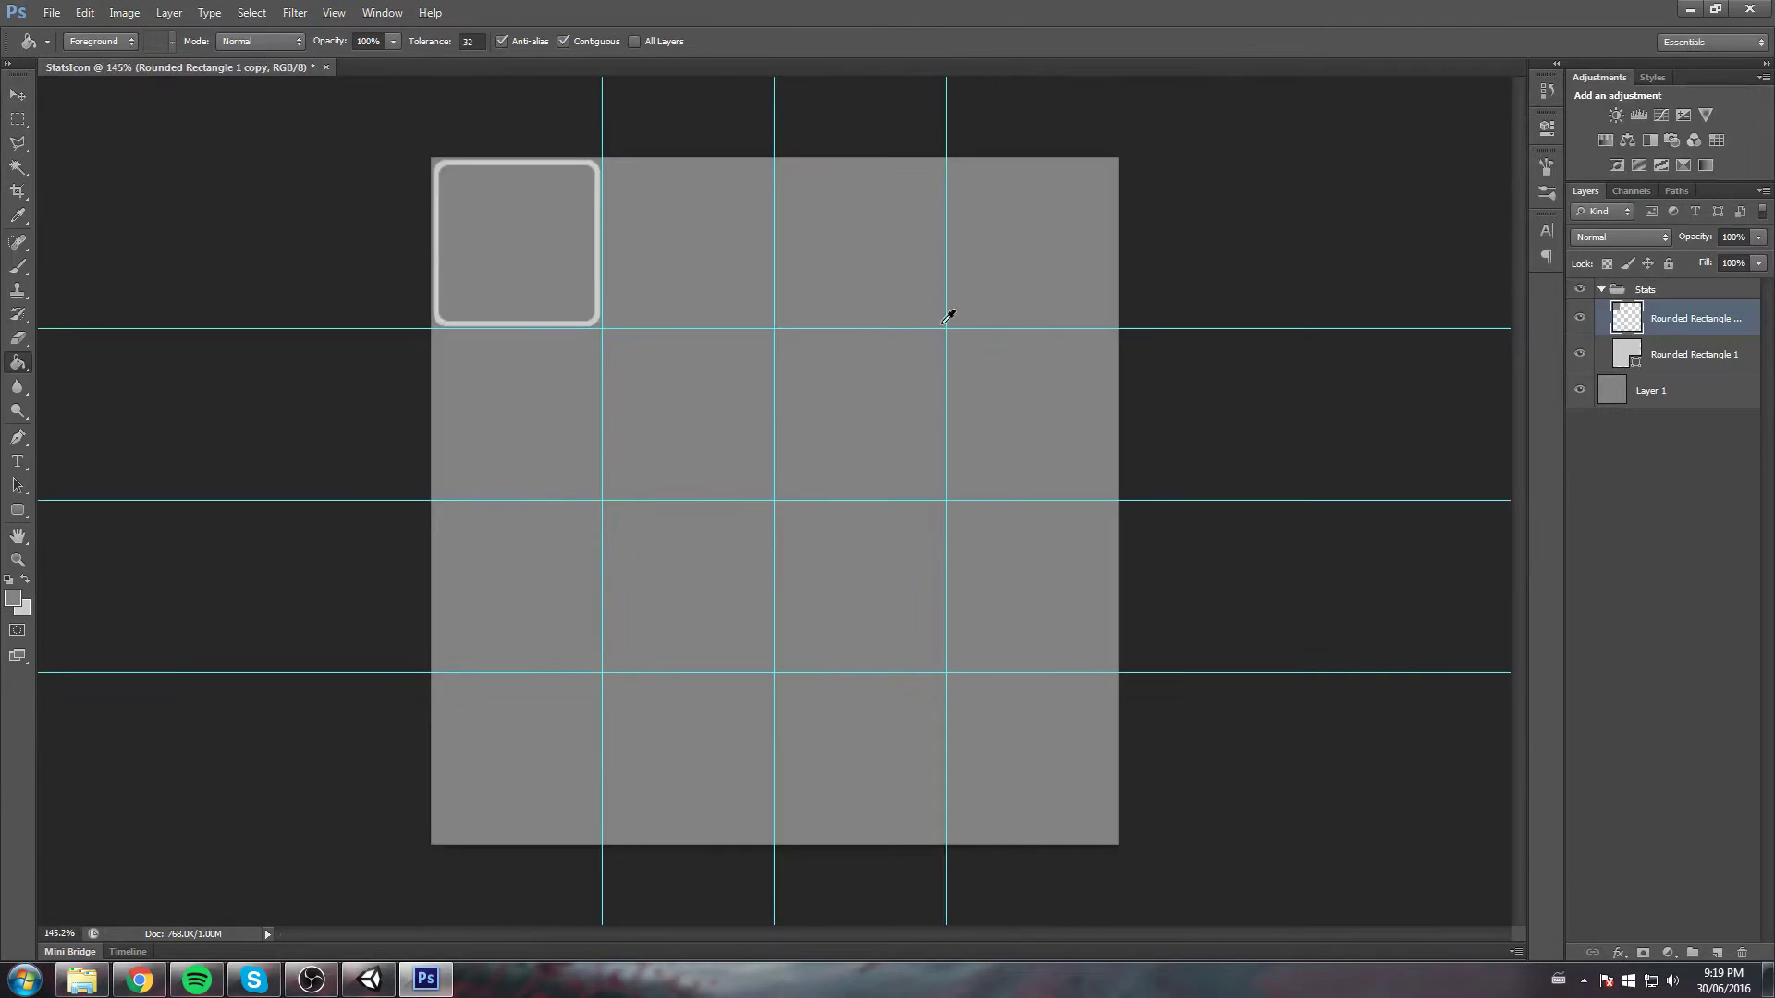
Examine the frame's border and corners up close and check which layer holds the border and which the inner panel
scroll(491, 166, "up", 5)
left_click_drag(644, 213, 948, 527)
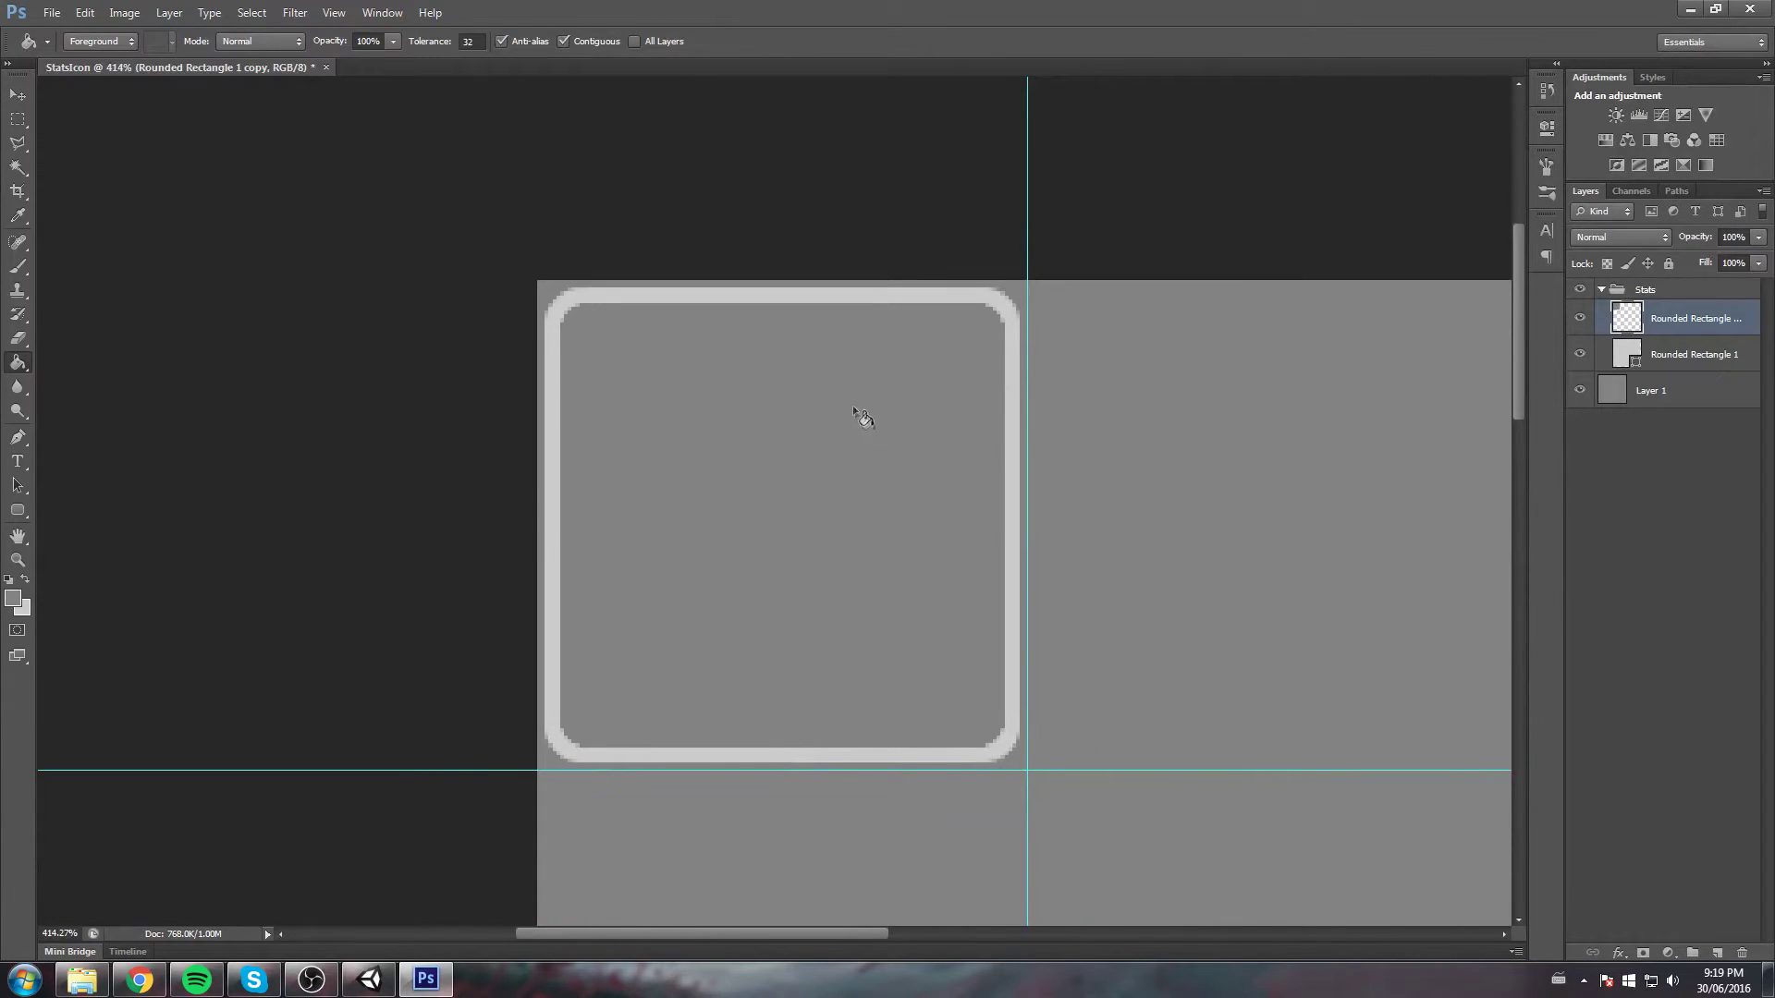
scroll(597, 302, "up", 1)
left_click(1669, 360)
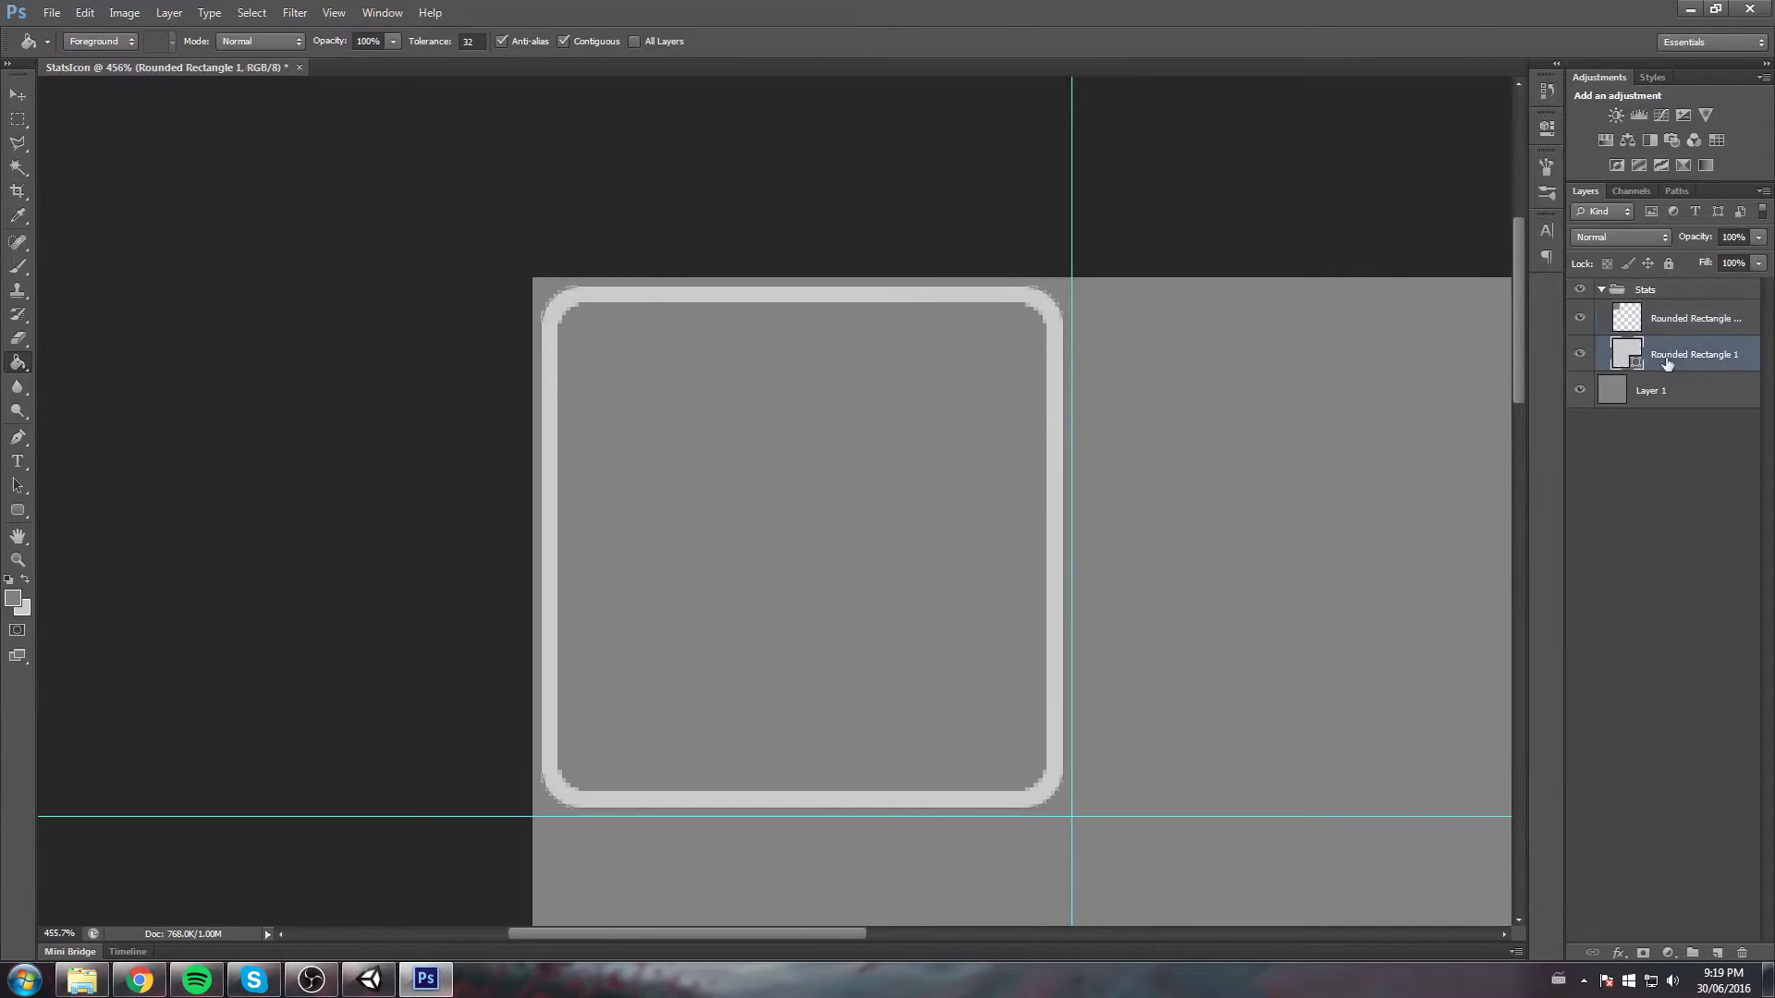
left_click(1578, 321)
left_click(1578, 321)
left_click(1652, 327)
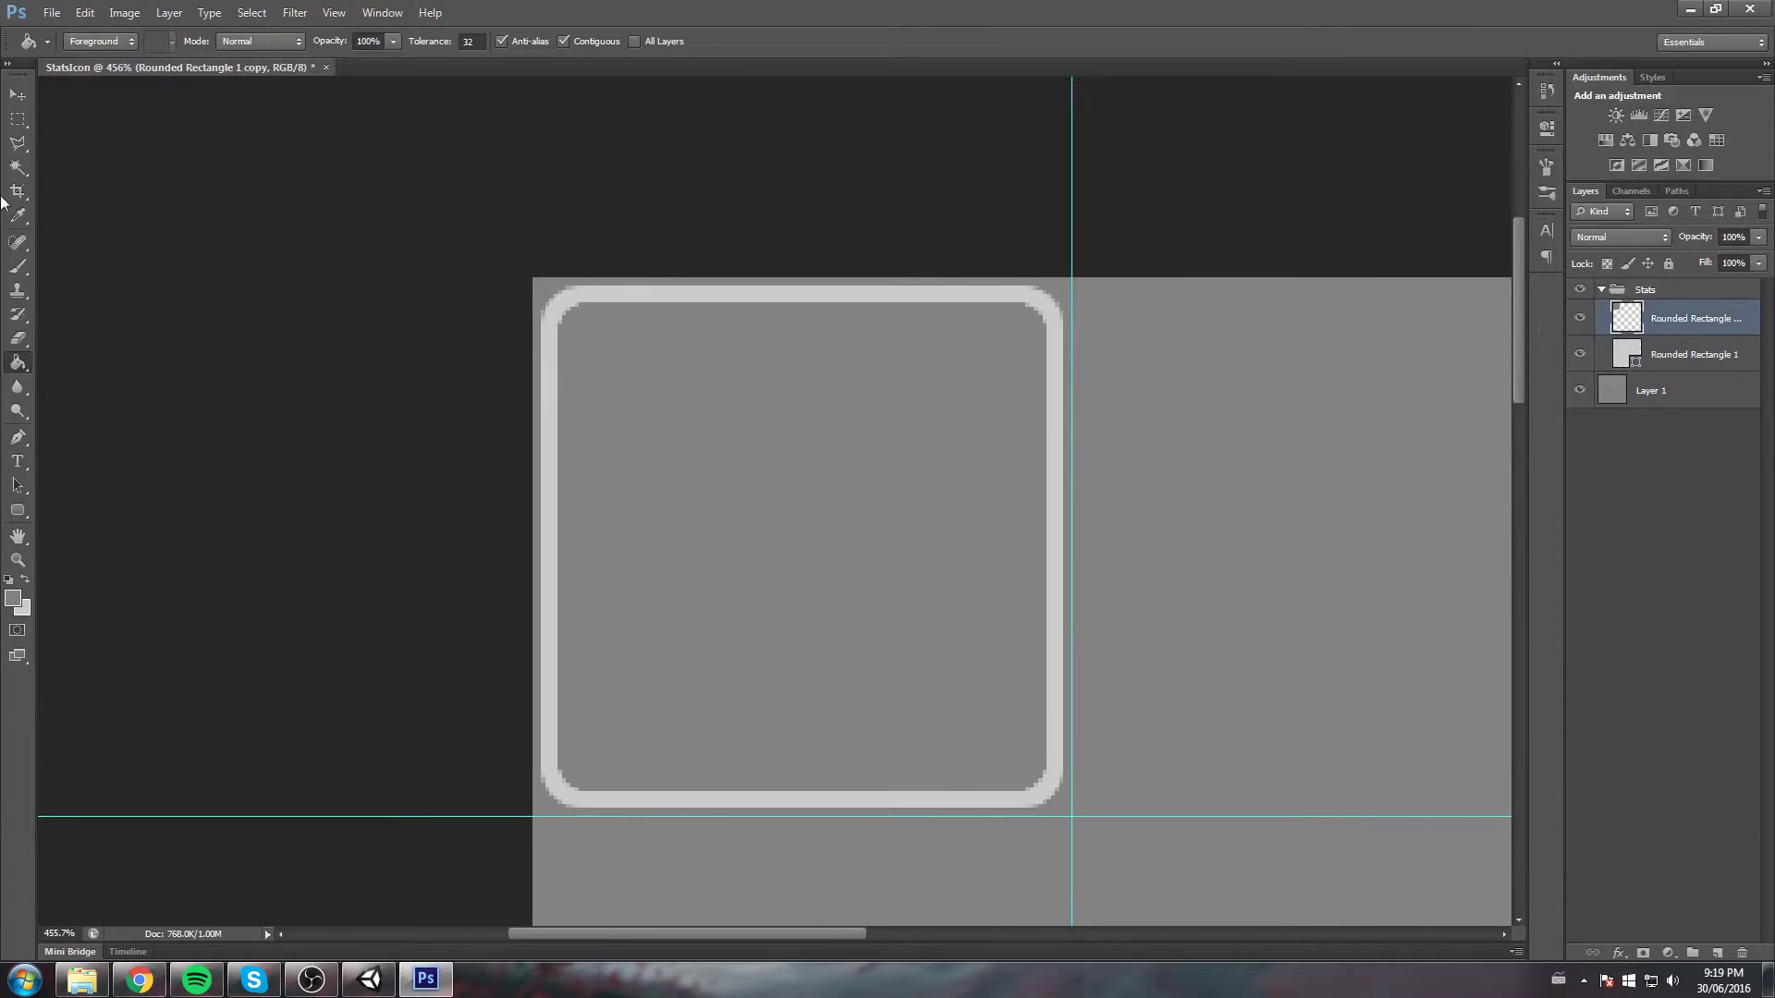
scroll(1303, 338, "up", 1)
left_click(1668, 359)
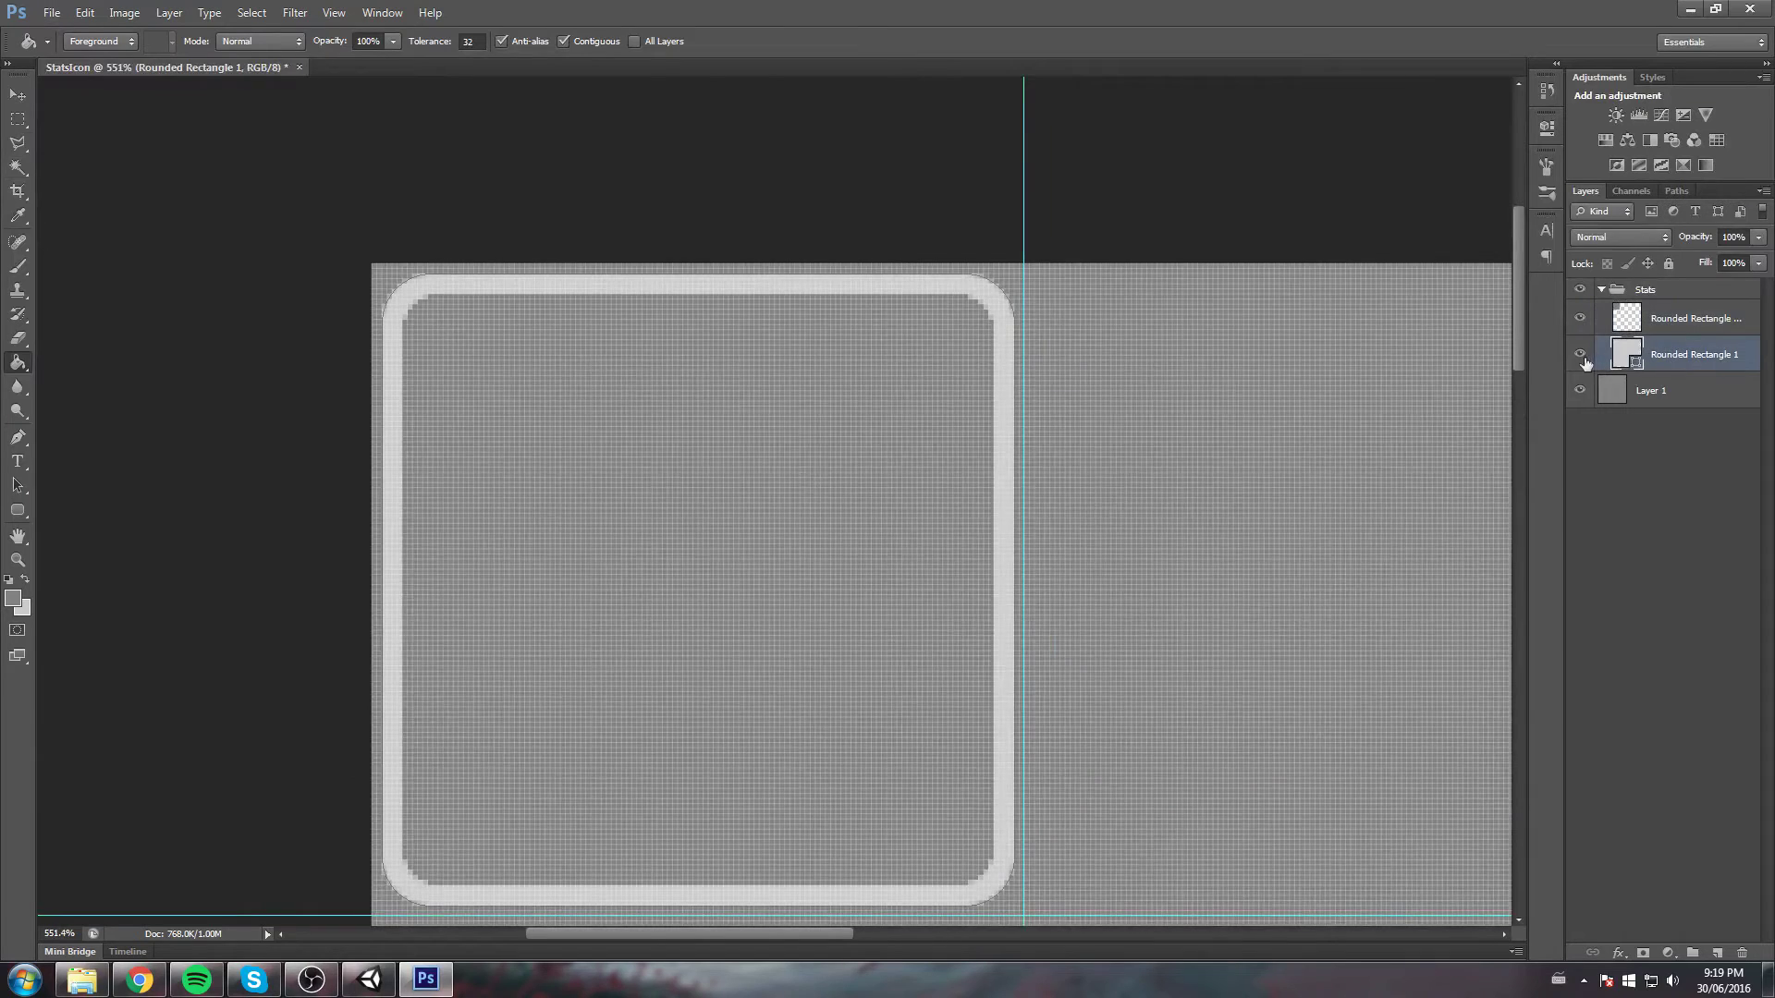
scroll(610, 440, "up", 3)
scroll(1367, 371, "down", 4)
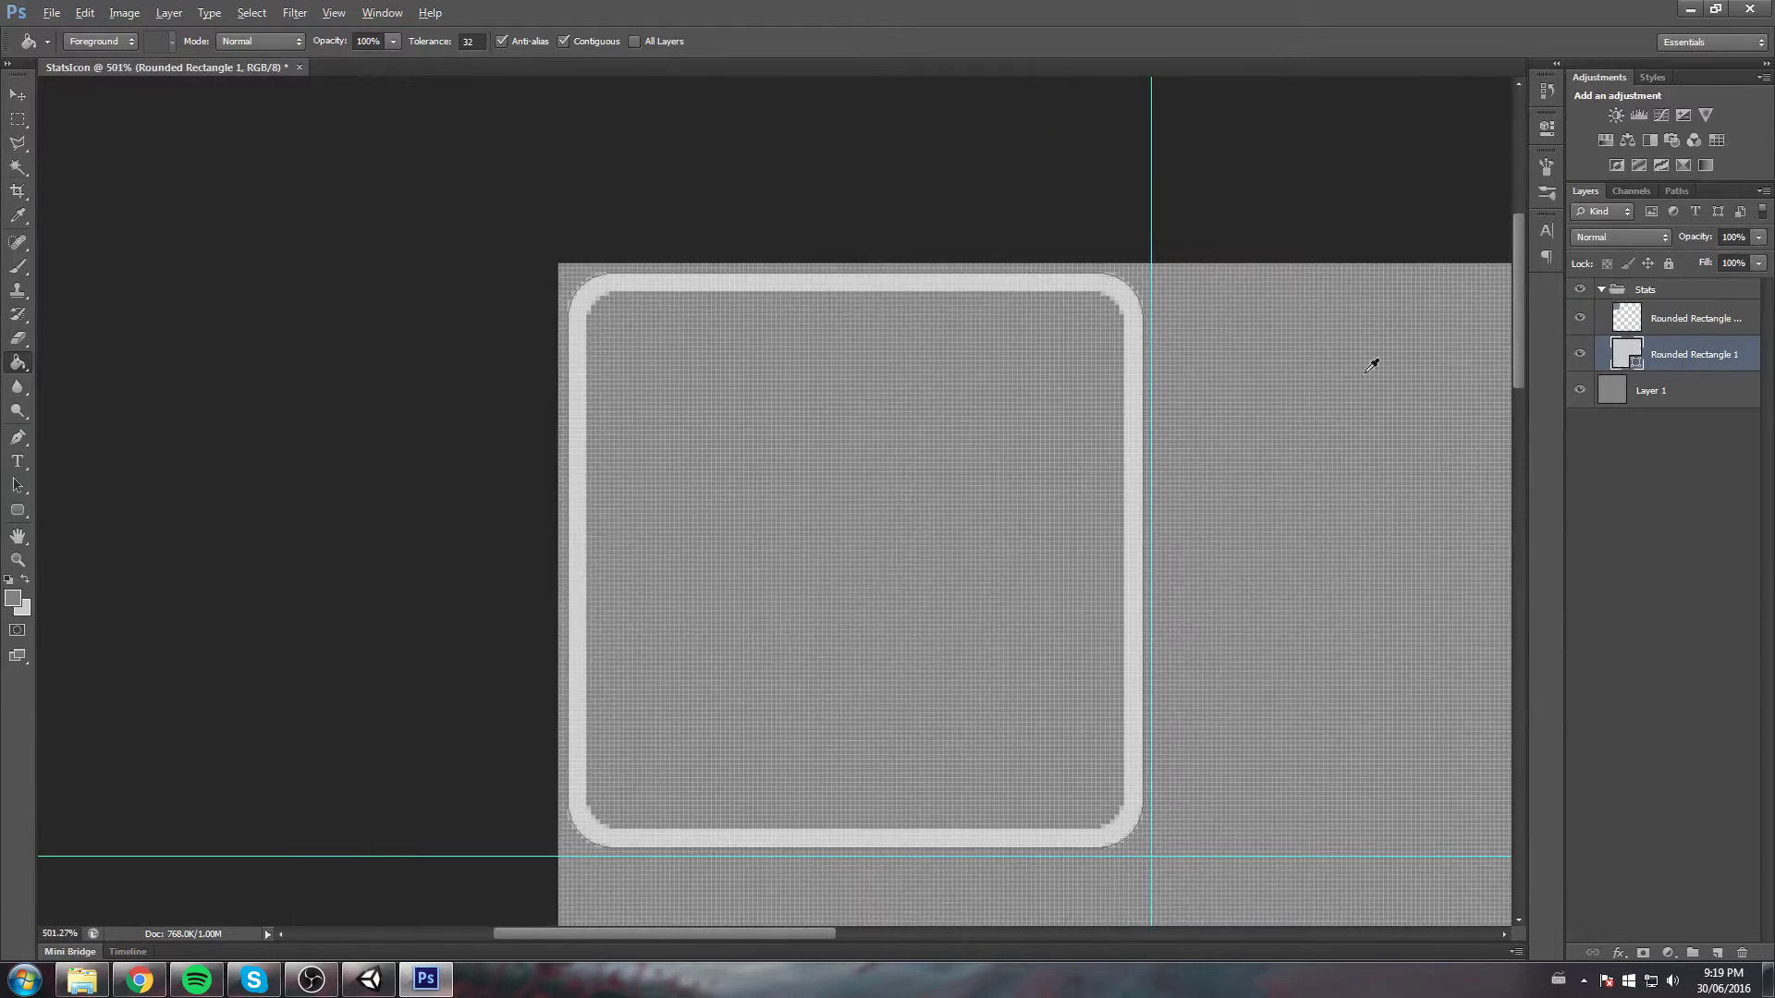
left_click(1671, 321)
scroll(971, 369, "down", 2)
With the Pen tool, draw a closed narrow path along the left edge of the inner panel, with a slanted lower end
left_click_drag(17, 140, 92, 159)
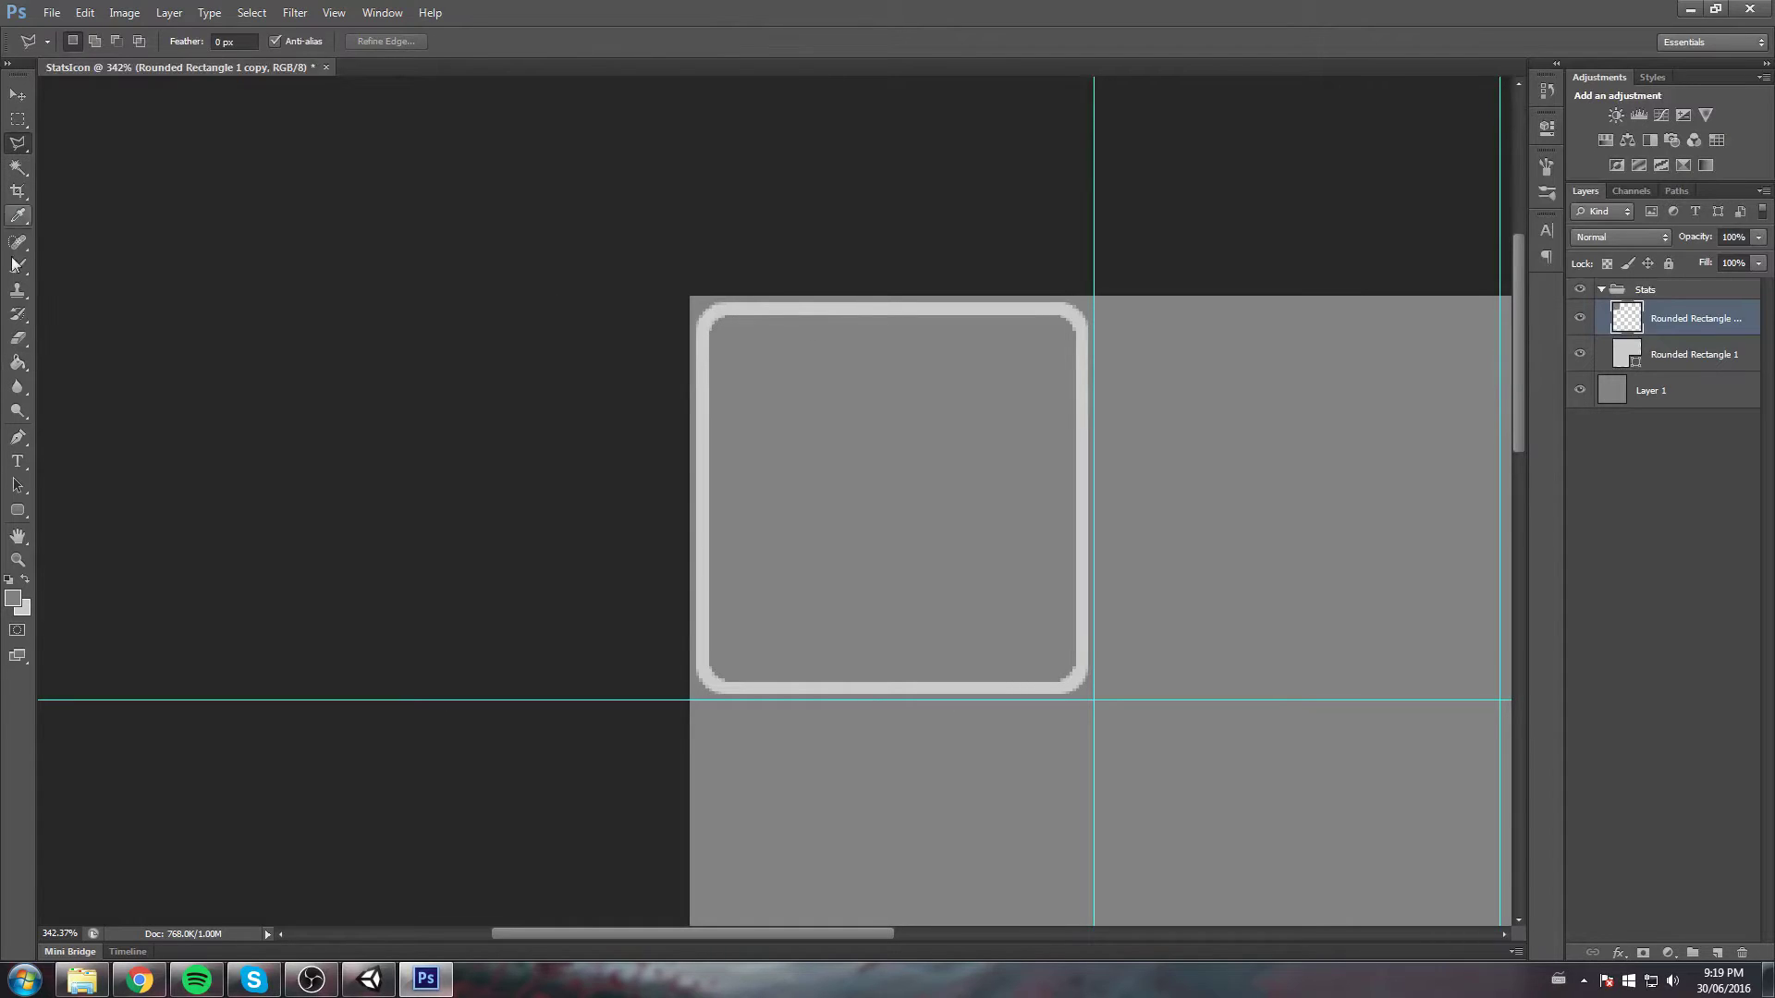
left_click(17, 438)
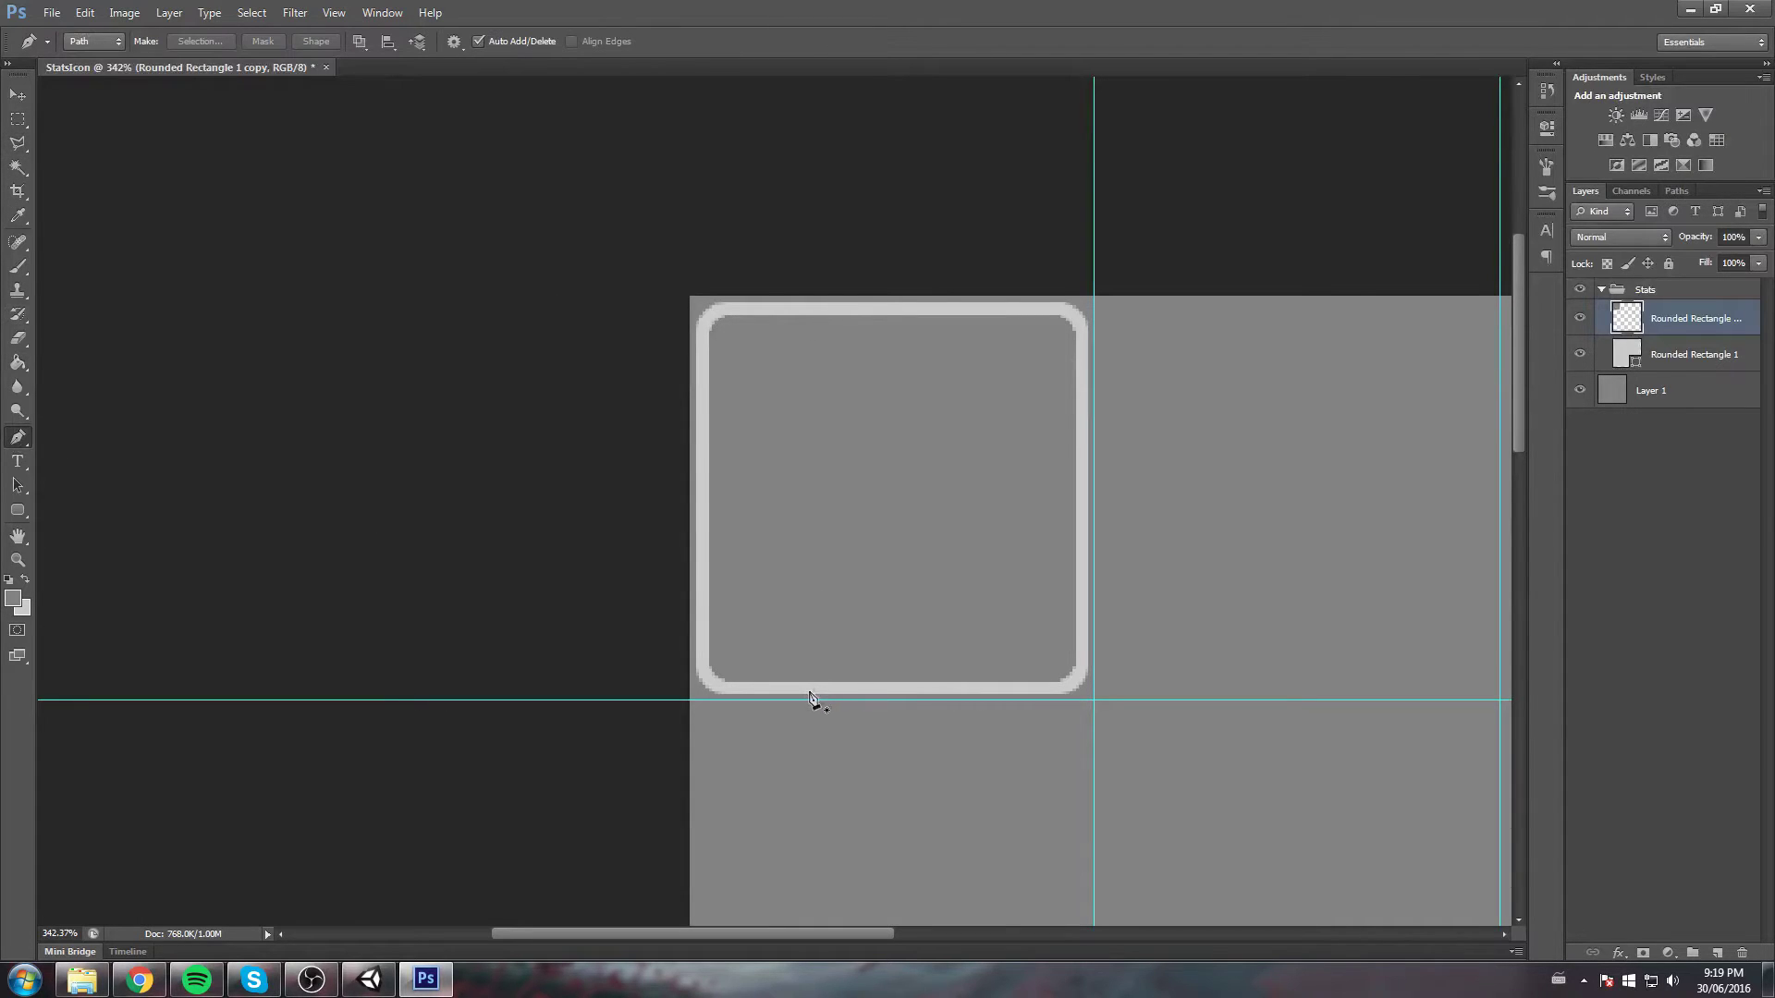
left_click(705, 644)
left_click(731, 619)
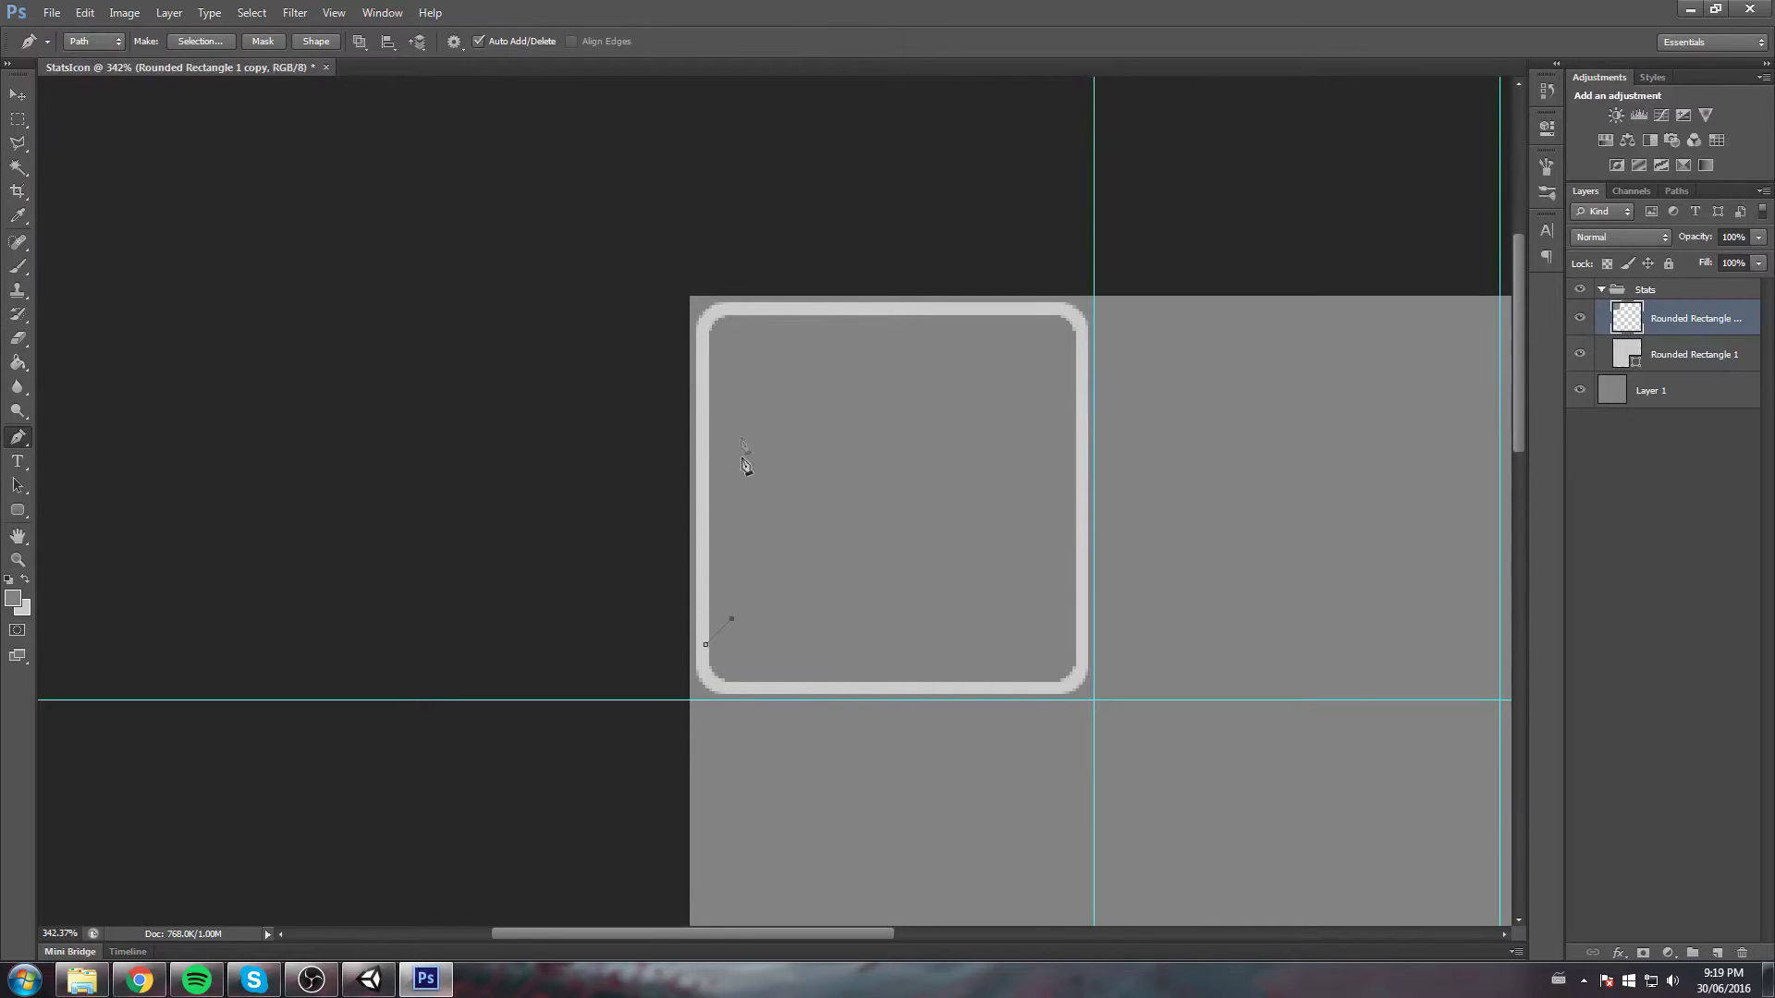
left_click(731, 416)
left_click(703, 416)
left_click(705, 644)
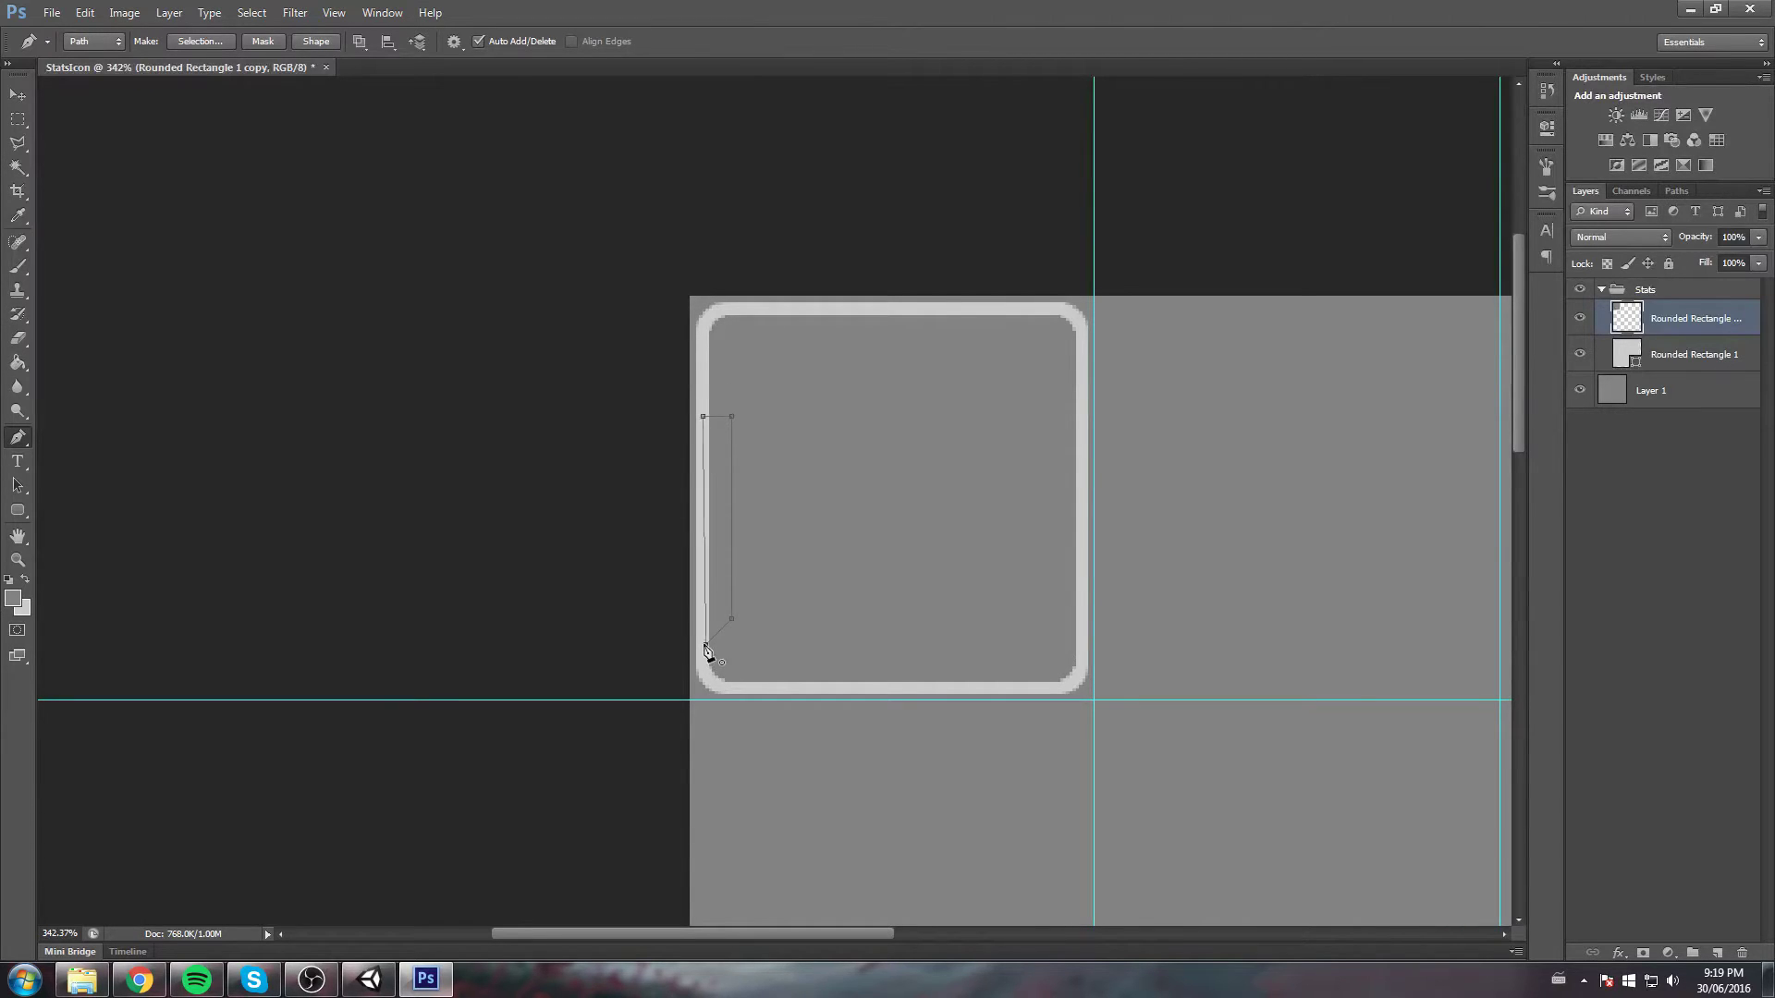
Convert the path to a selection, delete that area from the inner grey panel and deselect
right_click(707, 536)
left_click(803, 643)
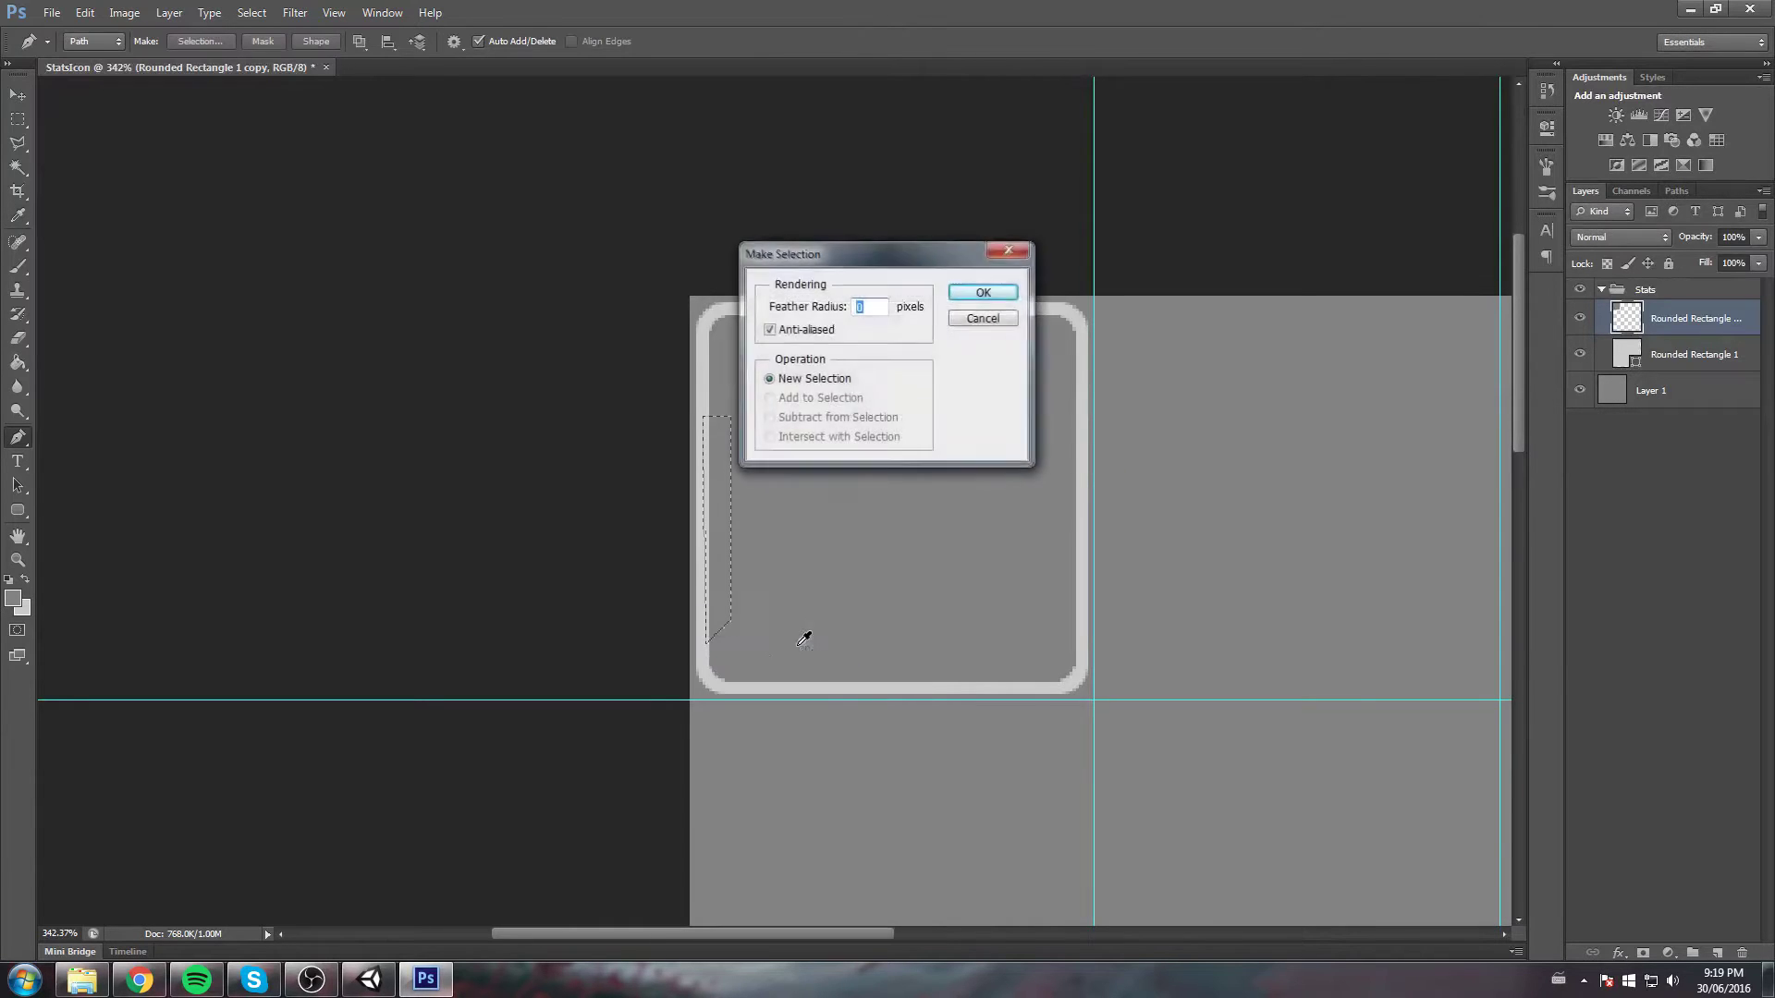
key("Return")
key("alt+BackSpace")
left_click(18, 118)
key("ctrl+d")
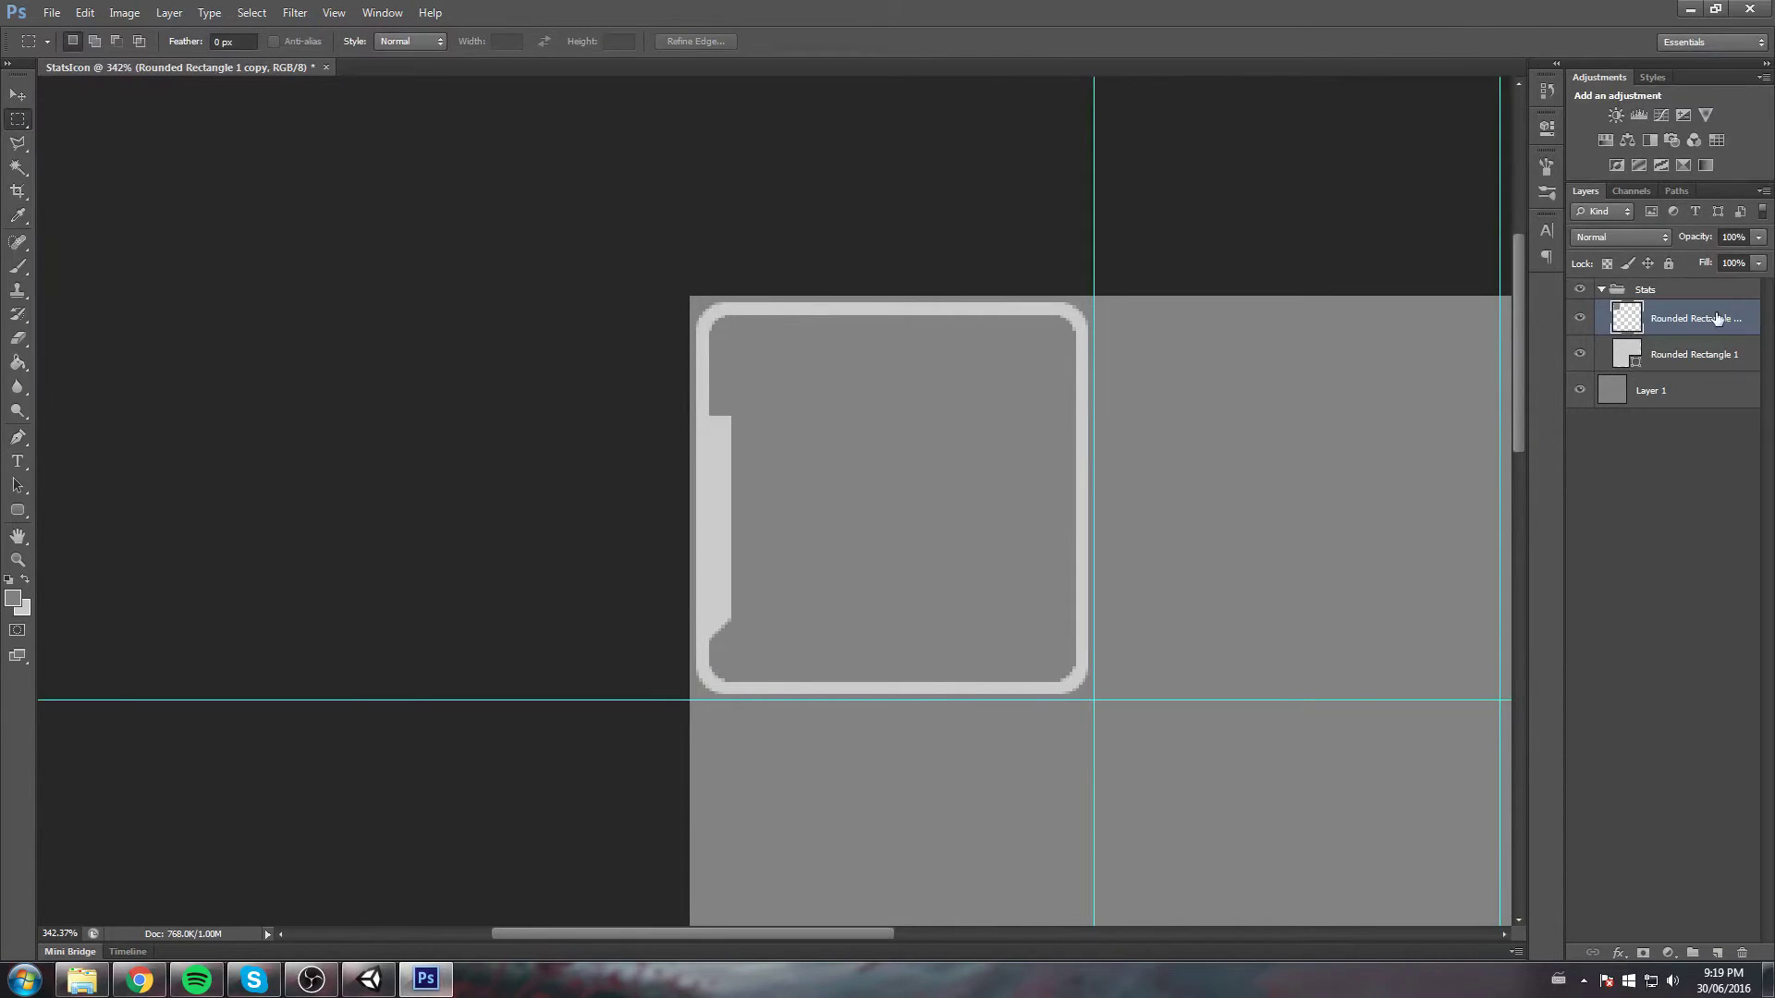
Select the upper part of the inner grey panel, delete it to leave only the lower half, and deselect
left_click_drag(526, 194, 1153, 473)
key("alt+BackSpace")
key("ctrl+d")
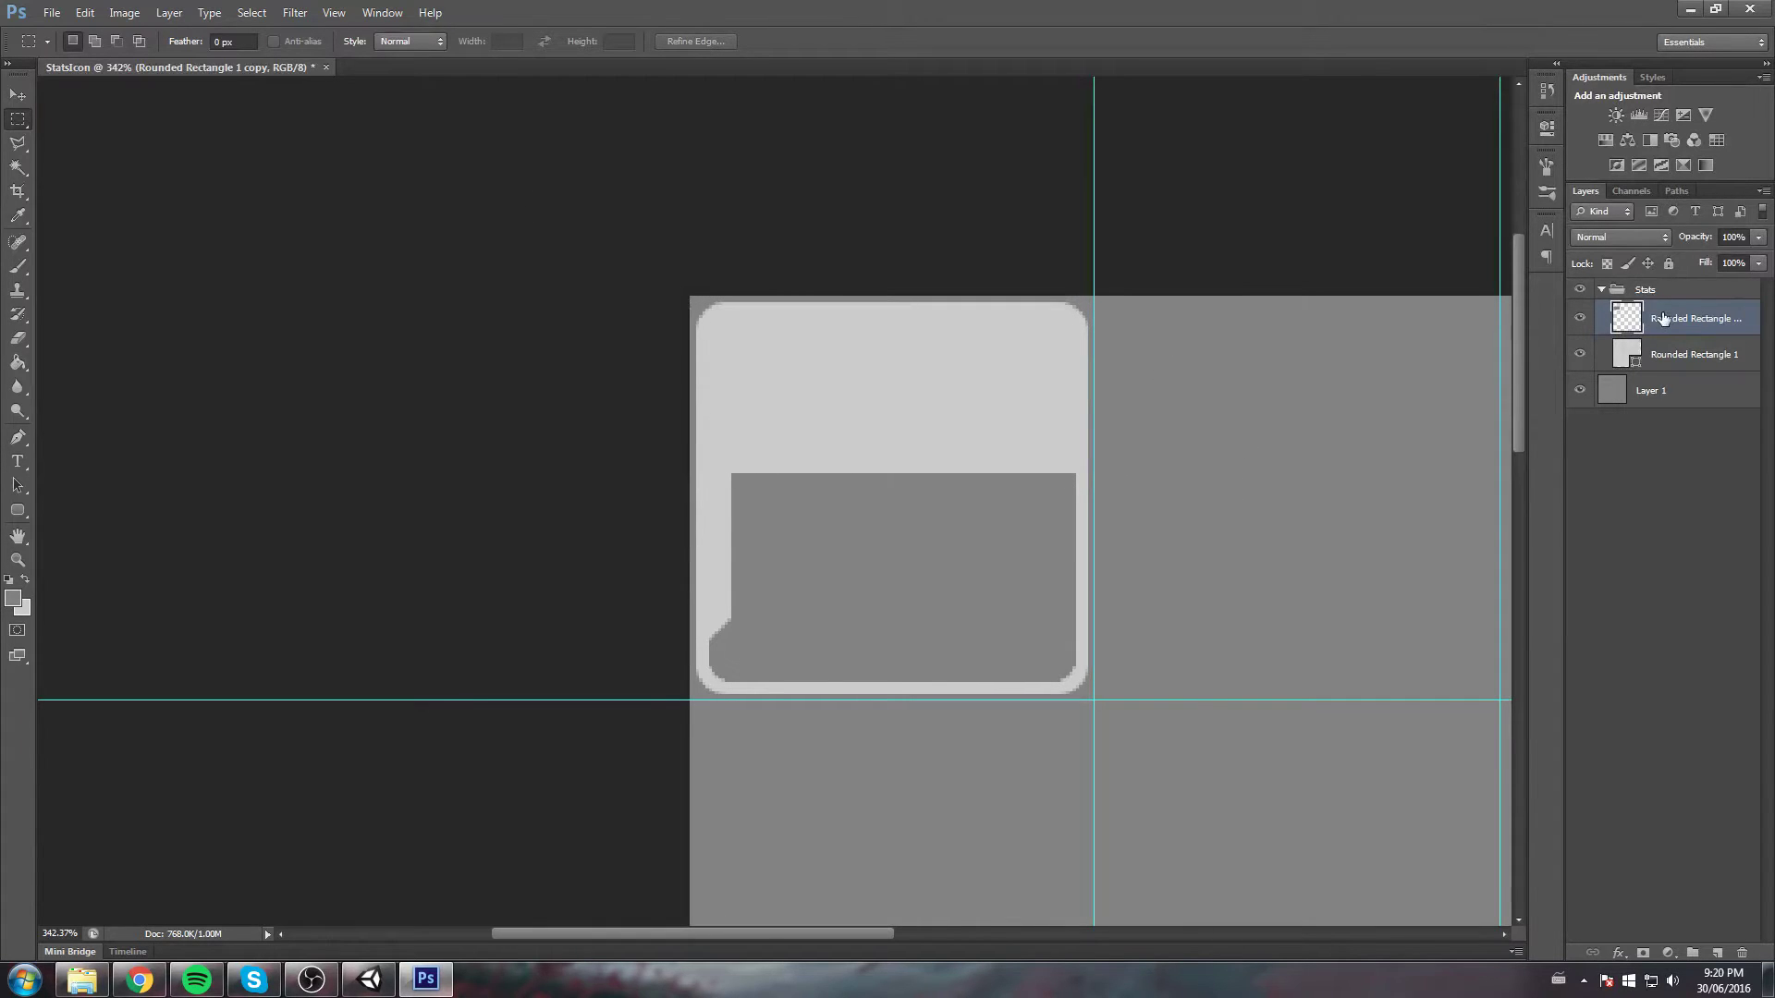
Duplicate the lower half of the panel, flip the copy vertically and move it up to form the upper half
key("ctrl+j")
key("ctrl+t")
right_click(955, 518)
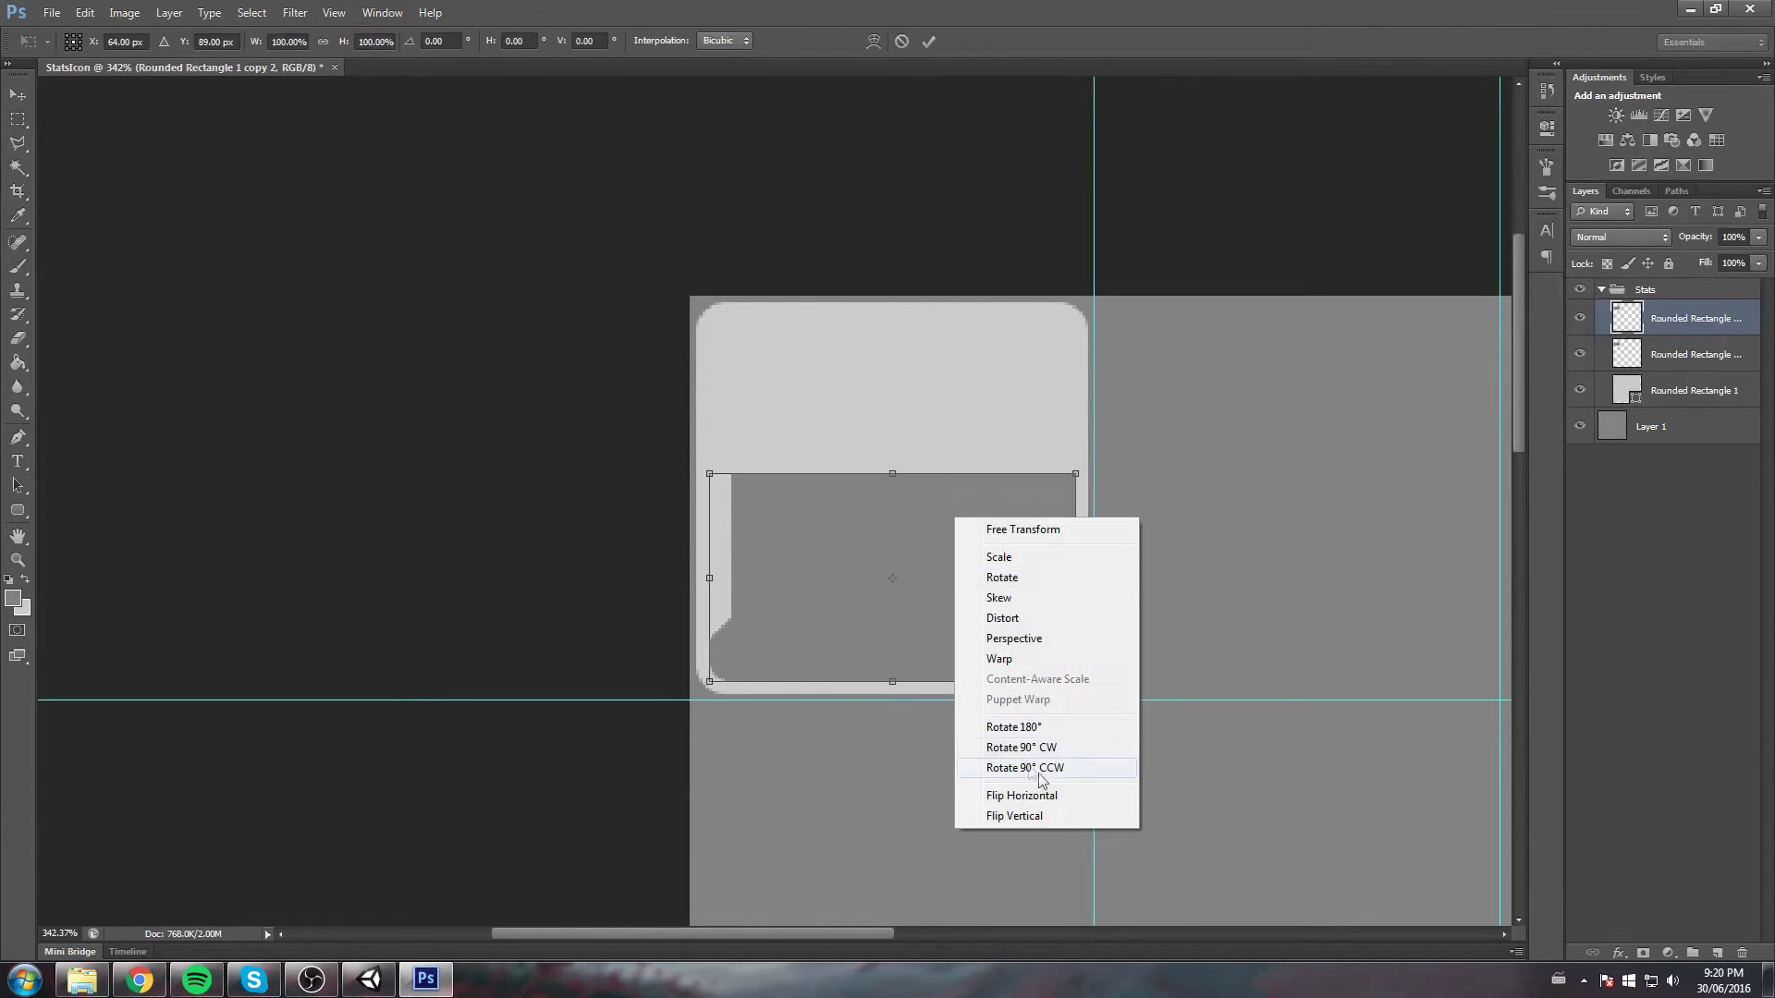
left_click(1040, 815)
left_click_drag(932, 580, 945, 416)
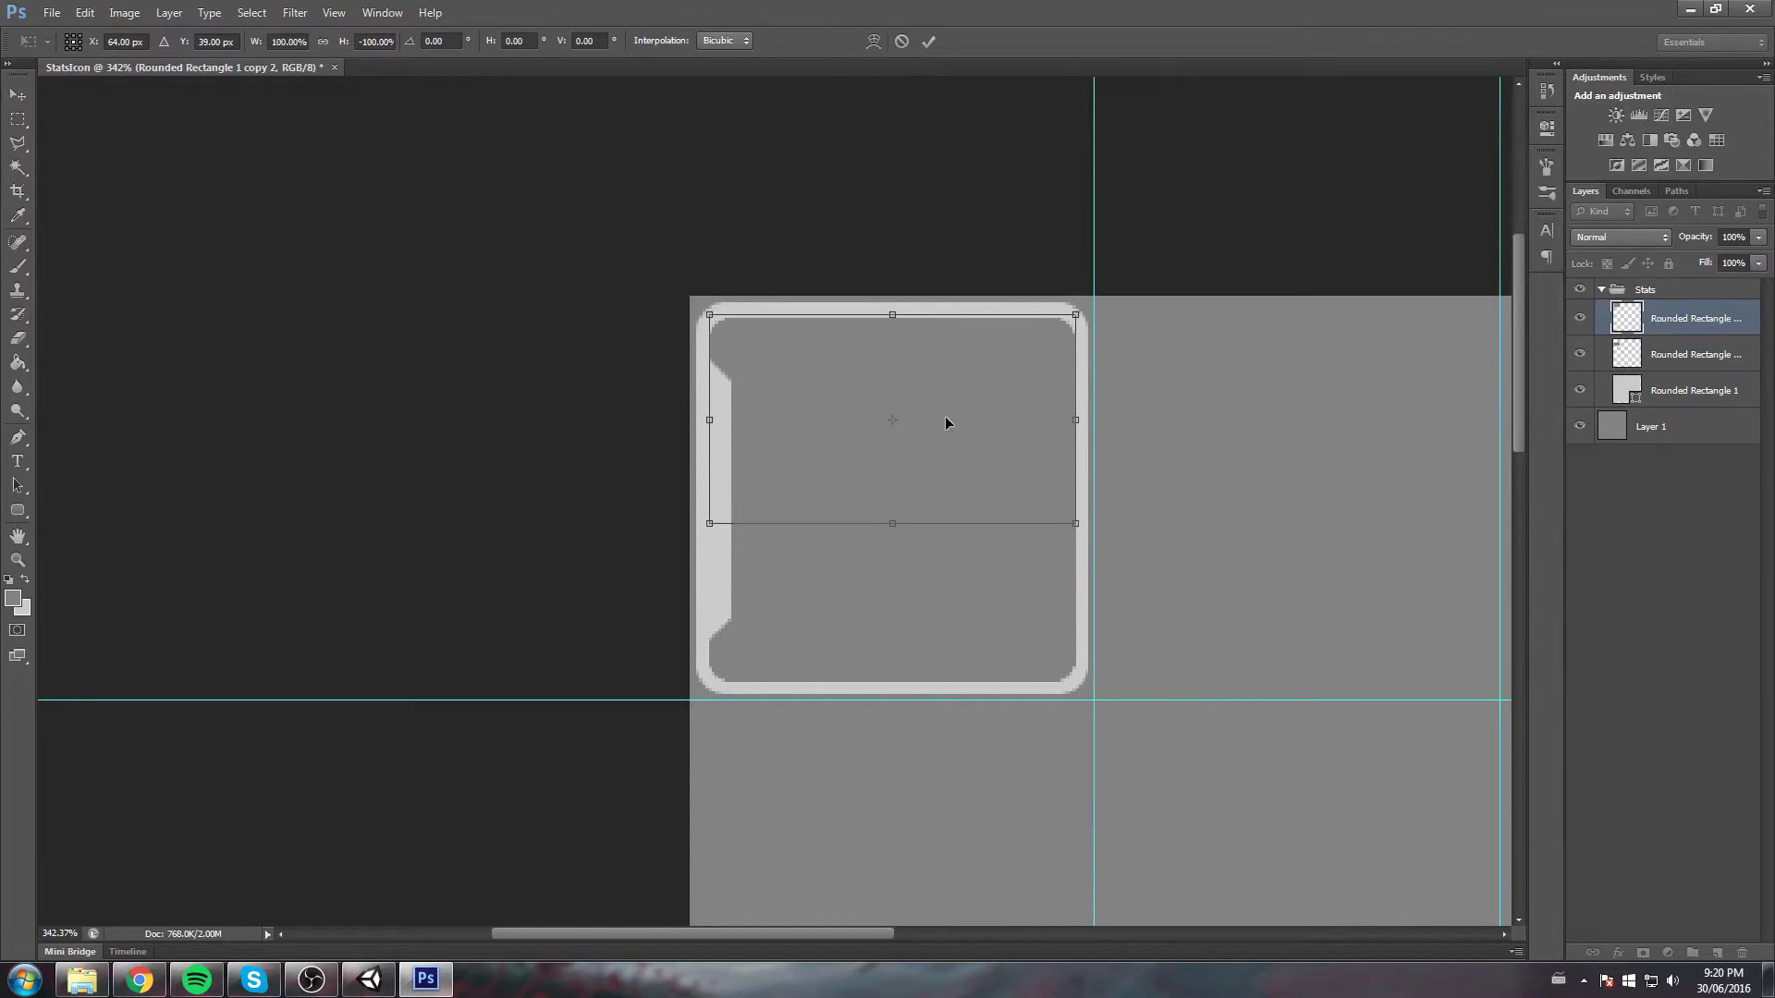
key("Return")
Merge the upper and lower panel halves into one layer
key("m")
left_click(1707, 352)
left_click(1696, 324, "shift")
right_click(1696, 320)
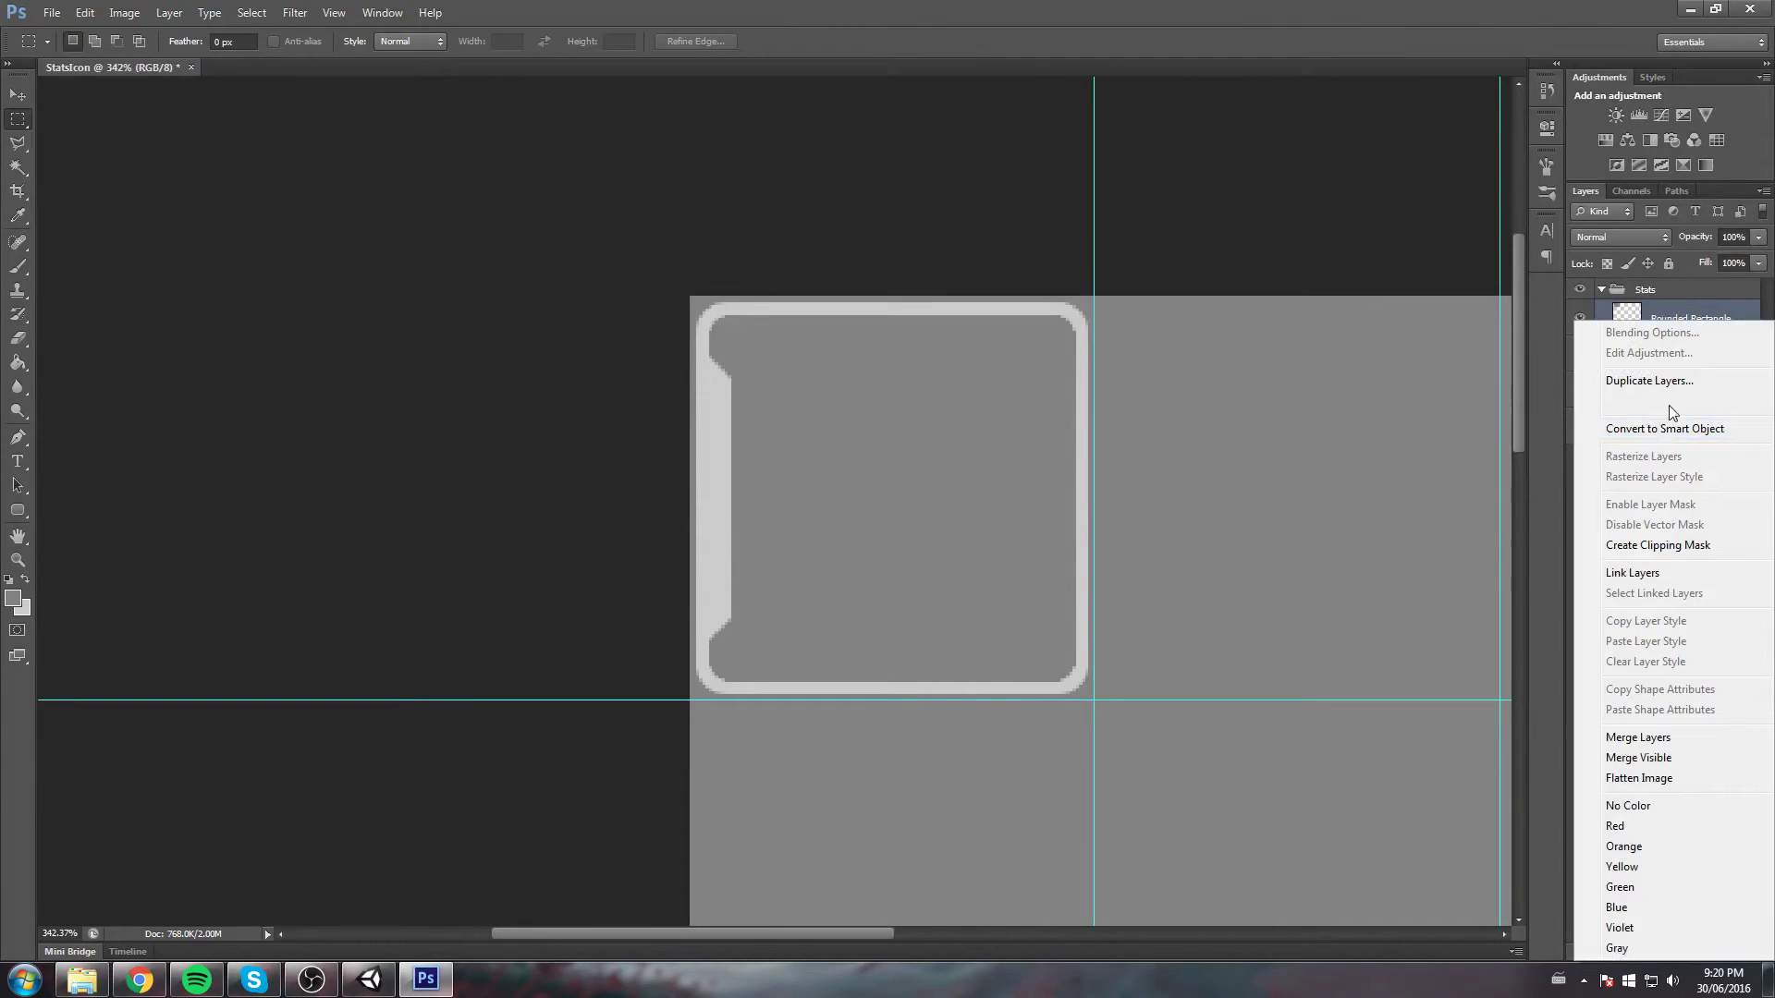
left_click(1654, 737)
Select the right half of the merged inner panel, delete it and deselect
left_click_drag(912, 277, 1161, 700)
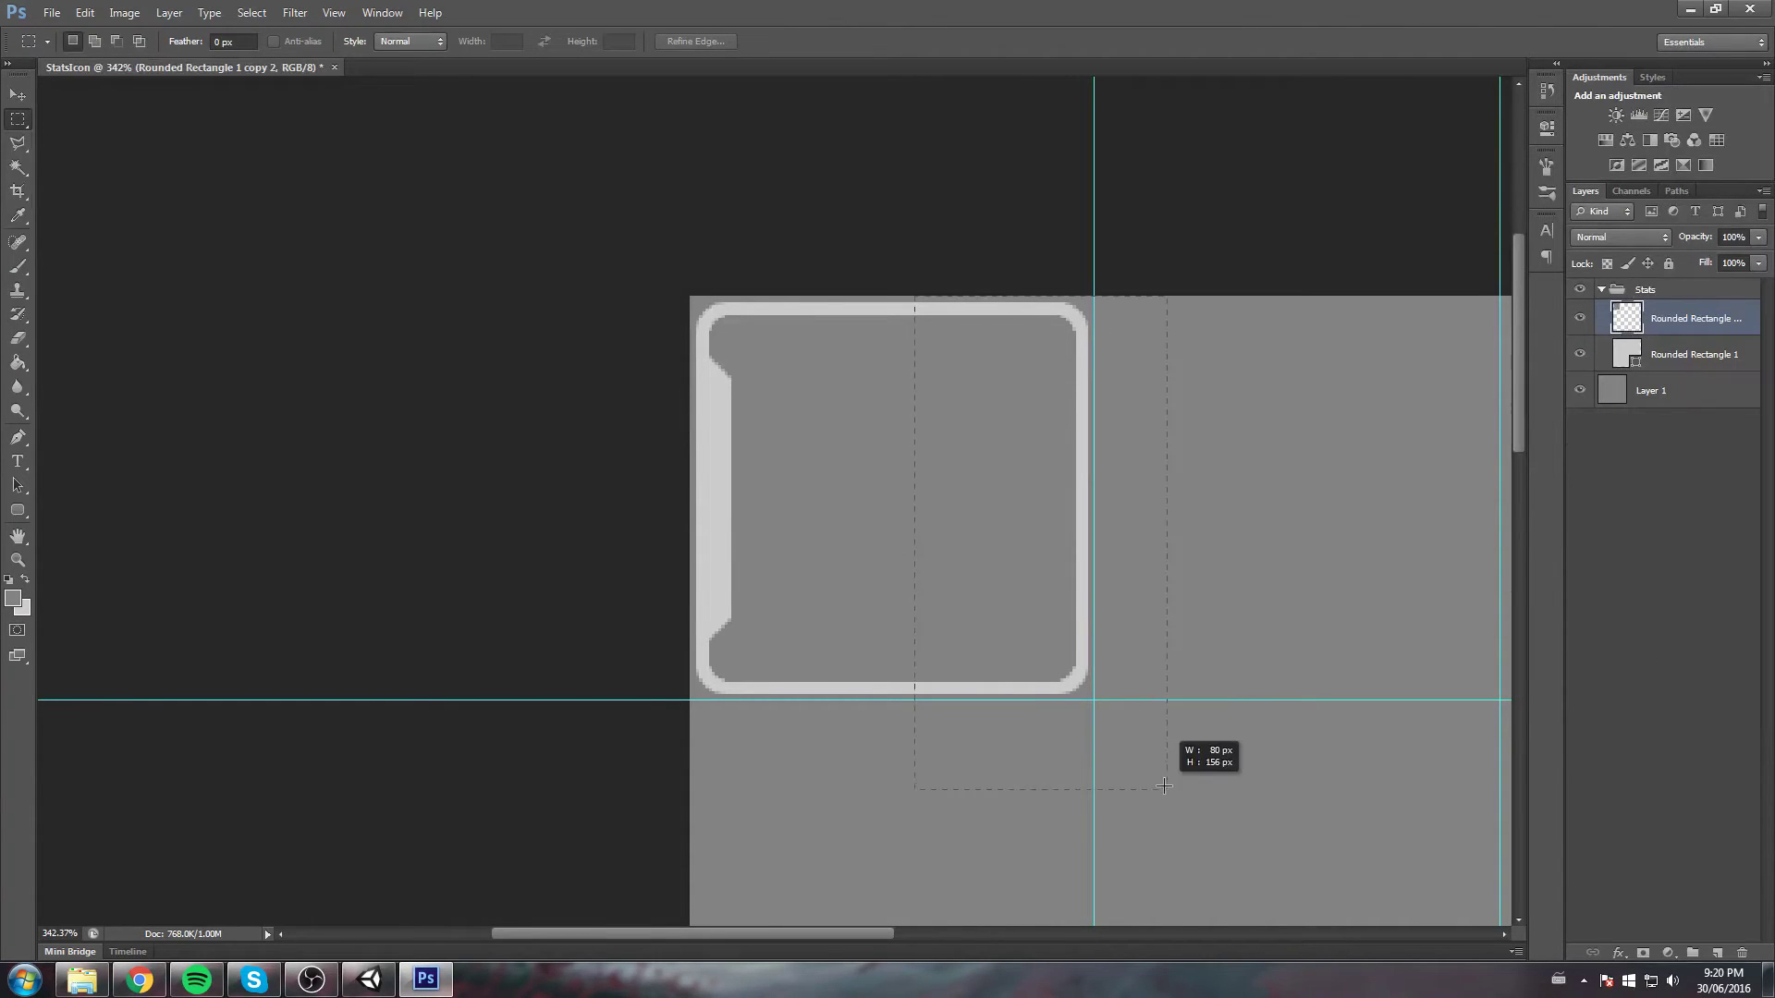
key("alt+BackSpace")
key("ctrl+d")
Duplicate the notched left half of the panel, flip the copy horizontally and move it about 49 px right to complete the panel
key("ctrl+j")
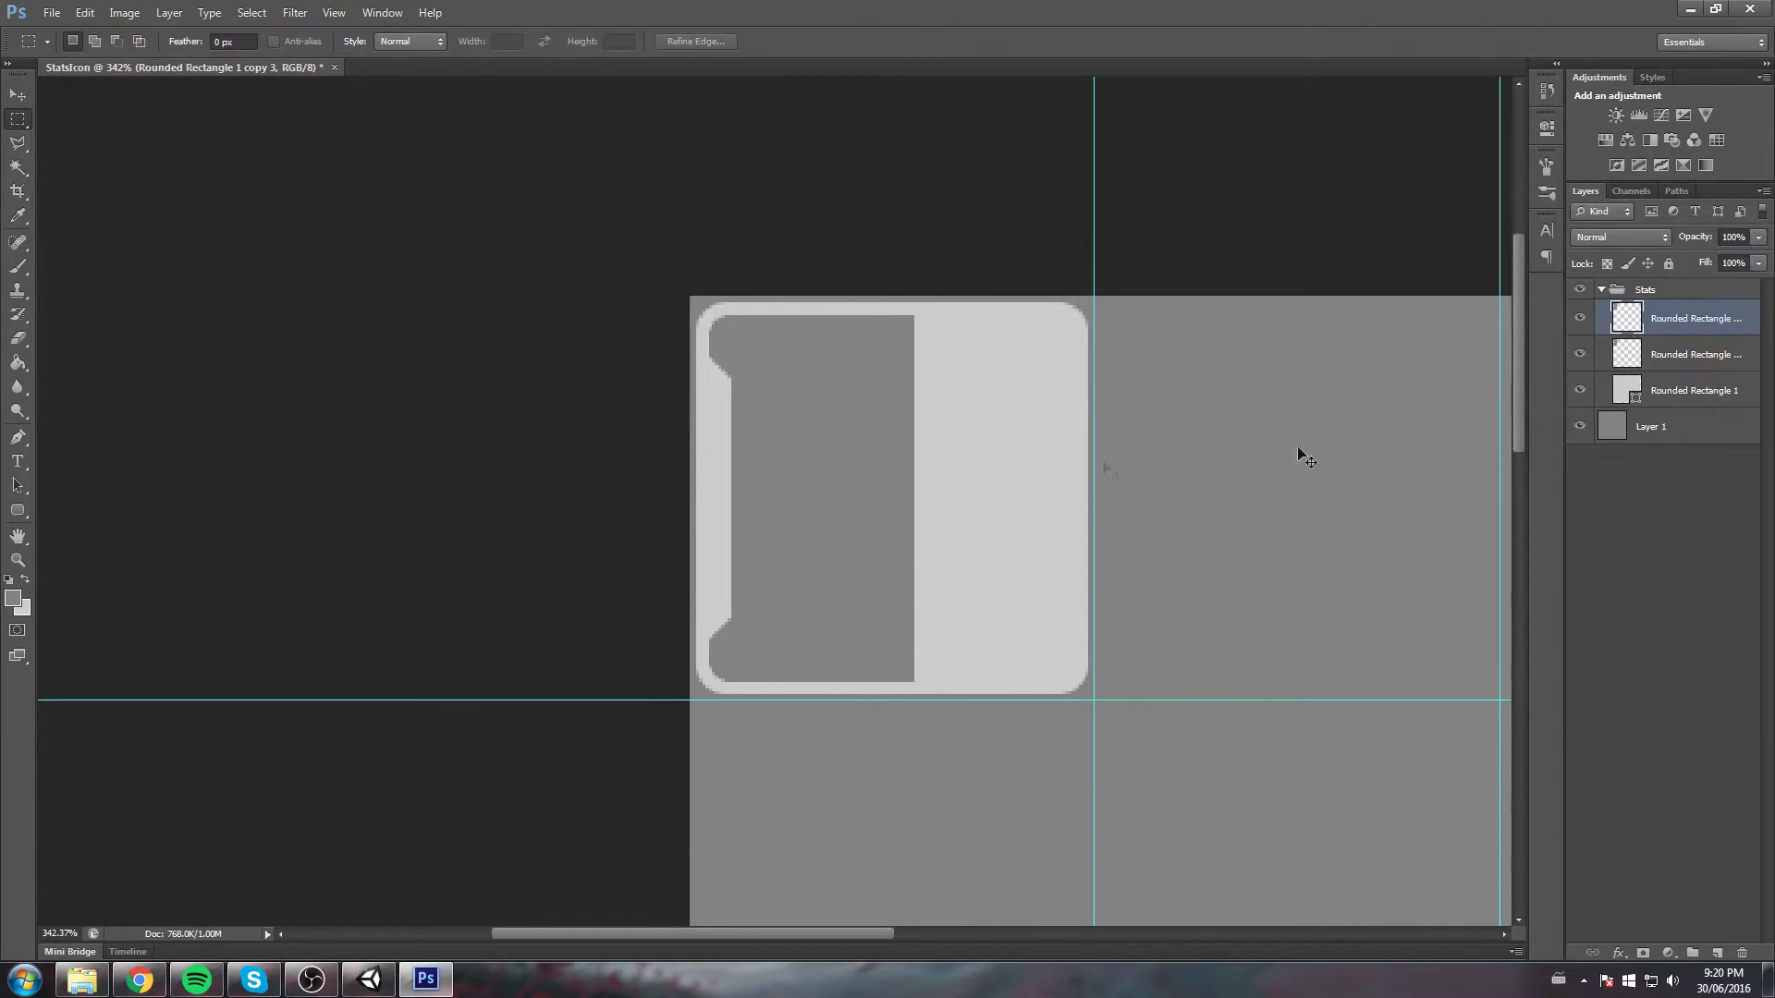
key("ctrl+t")
right_click(863, 415)
left_click(974, 697)
left_click_drag(863, 447, 1021, 455)
key("Right")
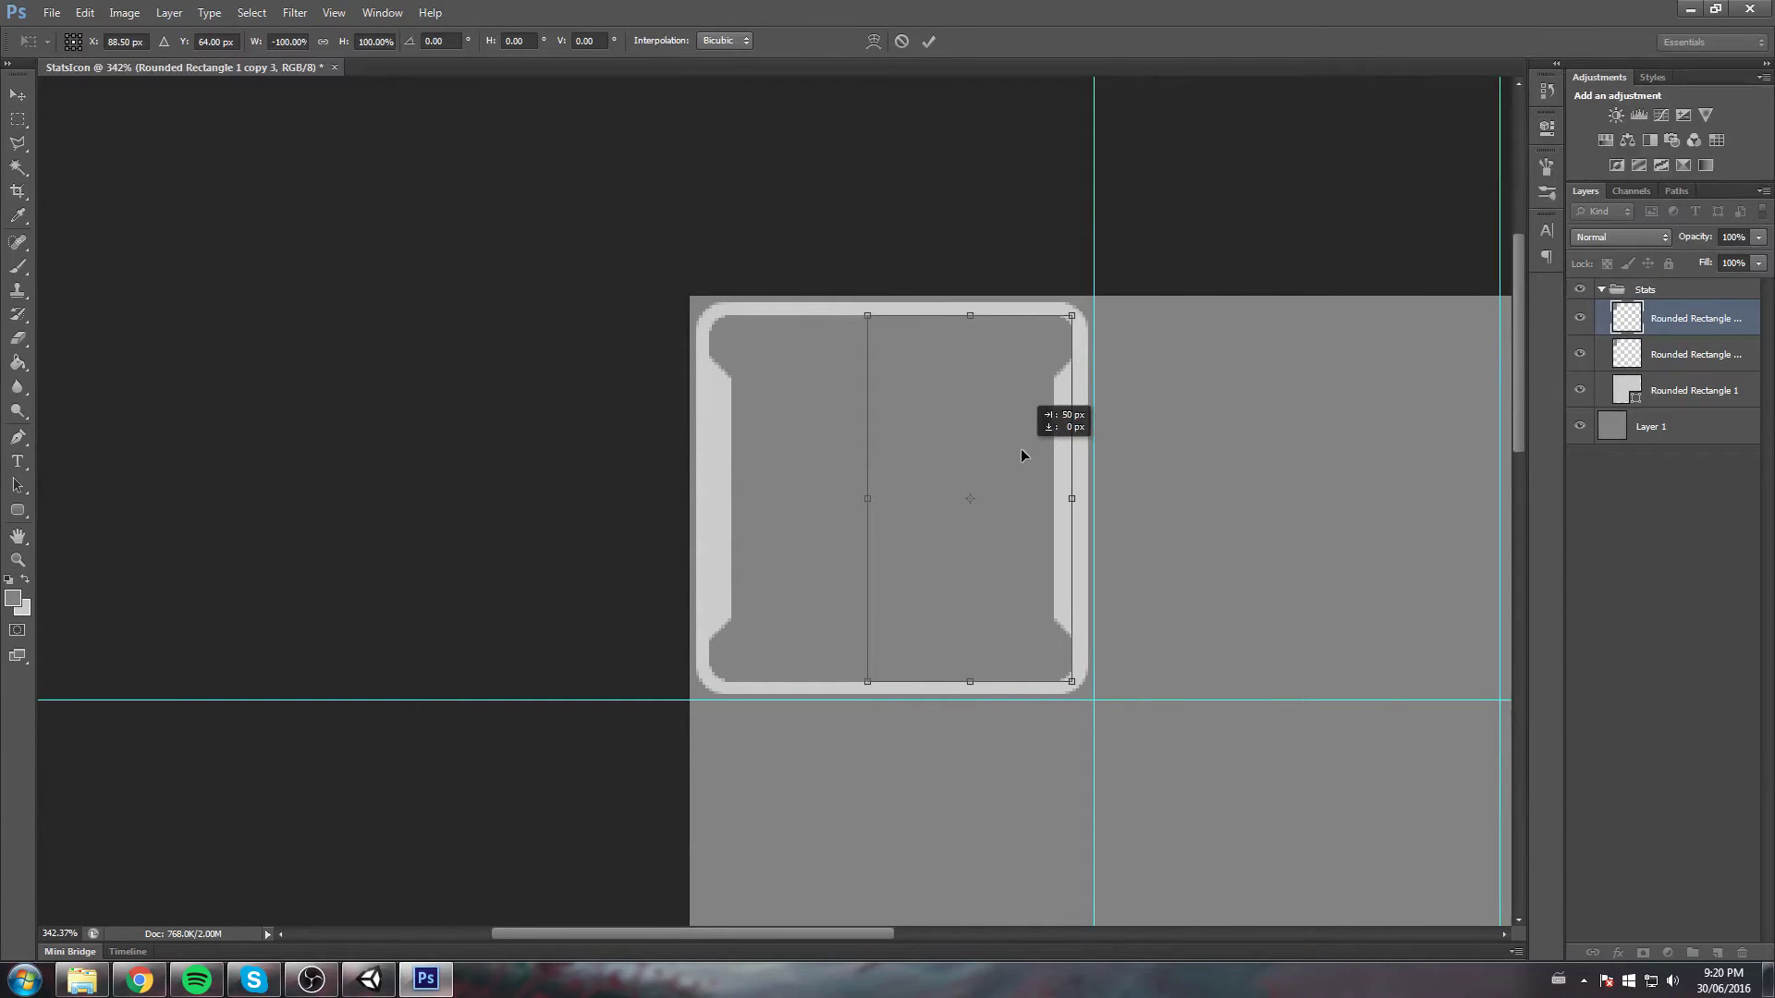
key("Left")
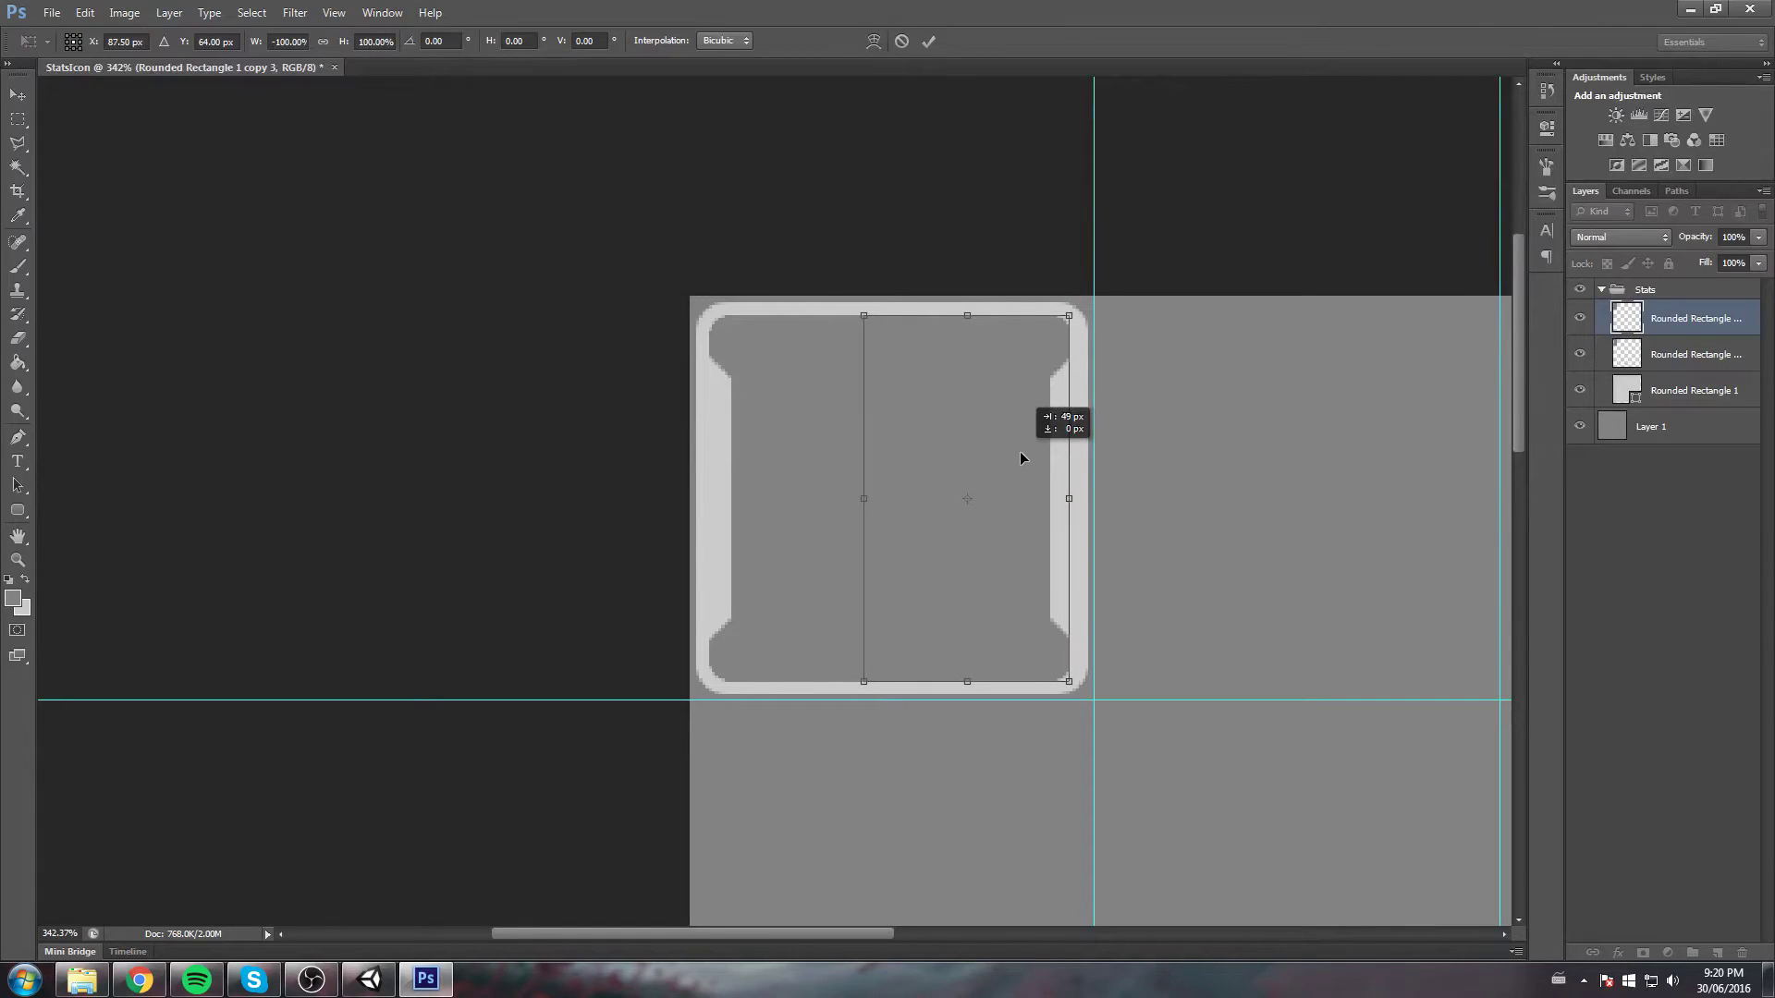
left_click(928, 40)
Merge the left and right panel halves into a single layer
key("m")
scroll(938, 428, "down", 8)
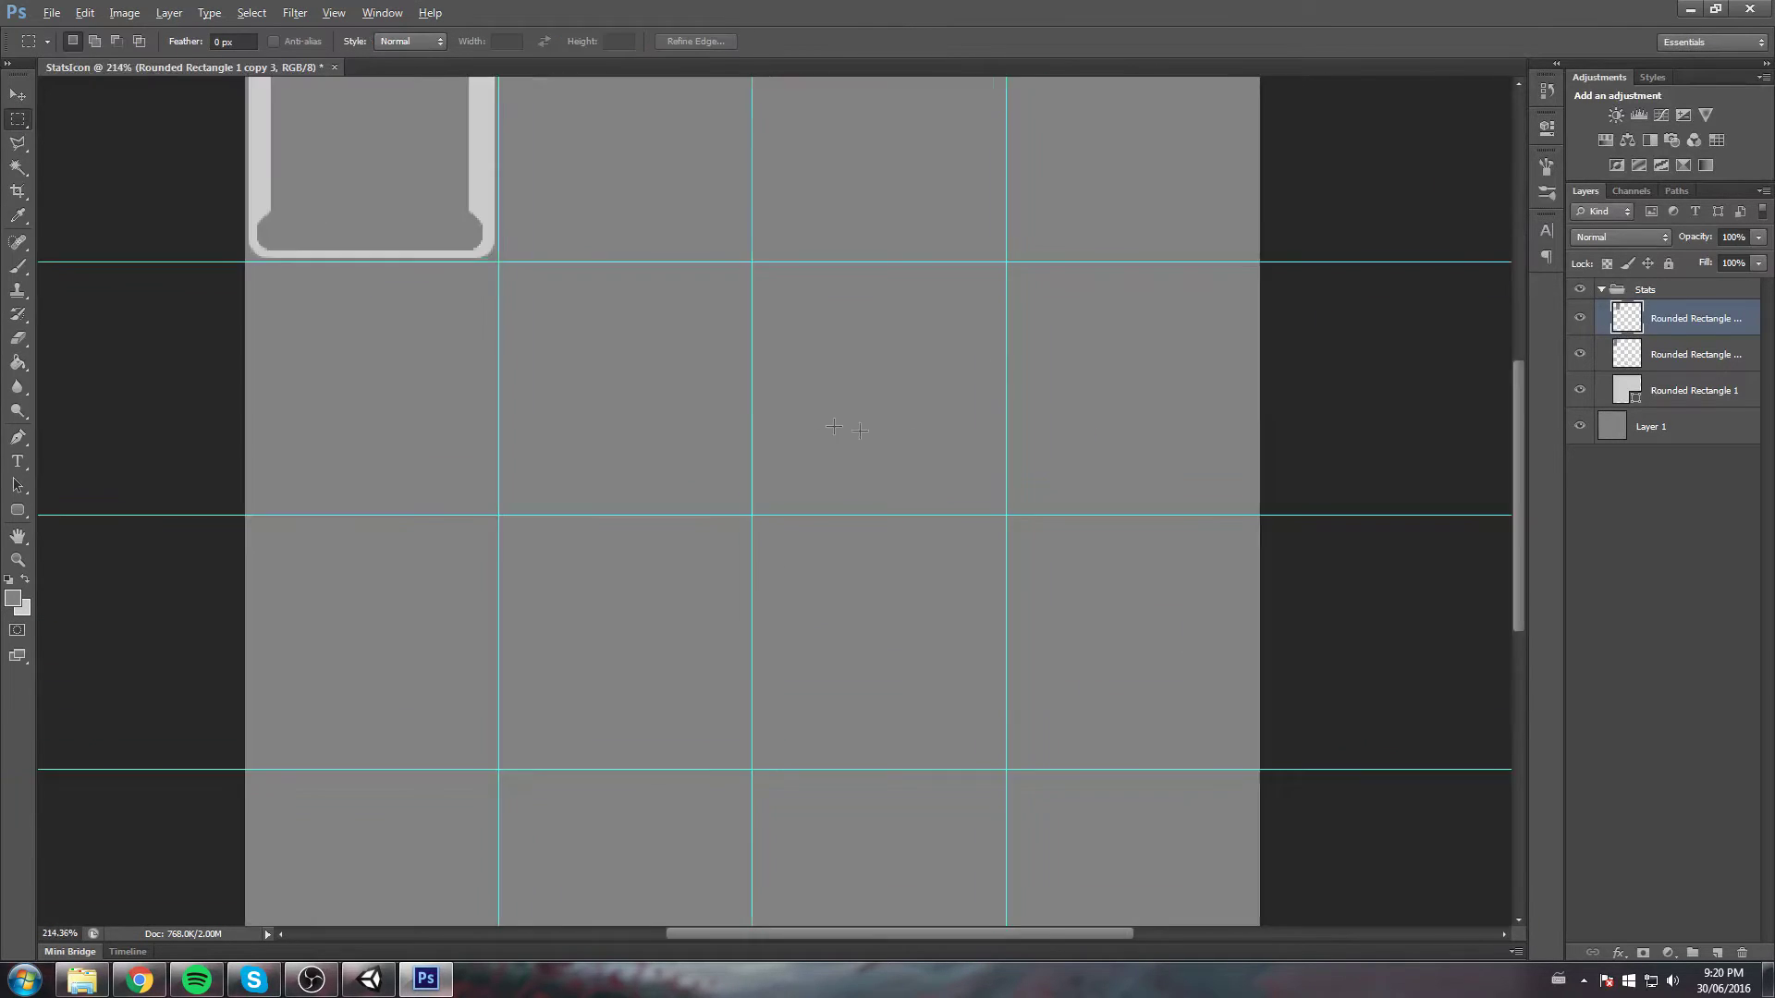
scroll(411, 201, "up", 10)
left_click_drag(499, 248, 661, 379)
left_click(1657, 353, "shift")
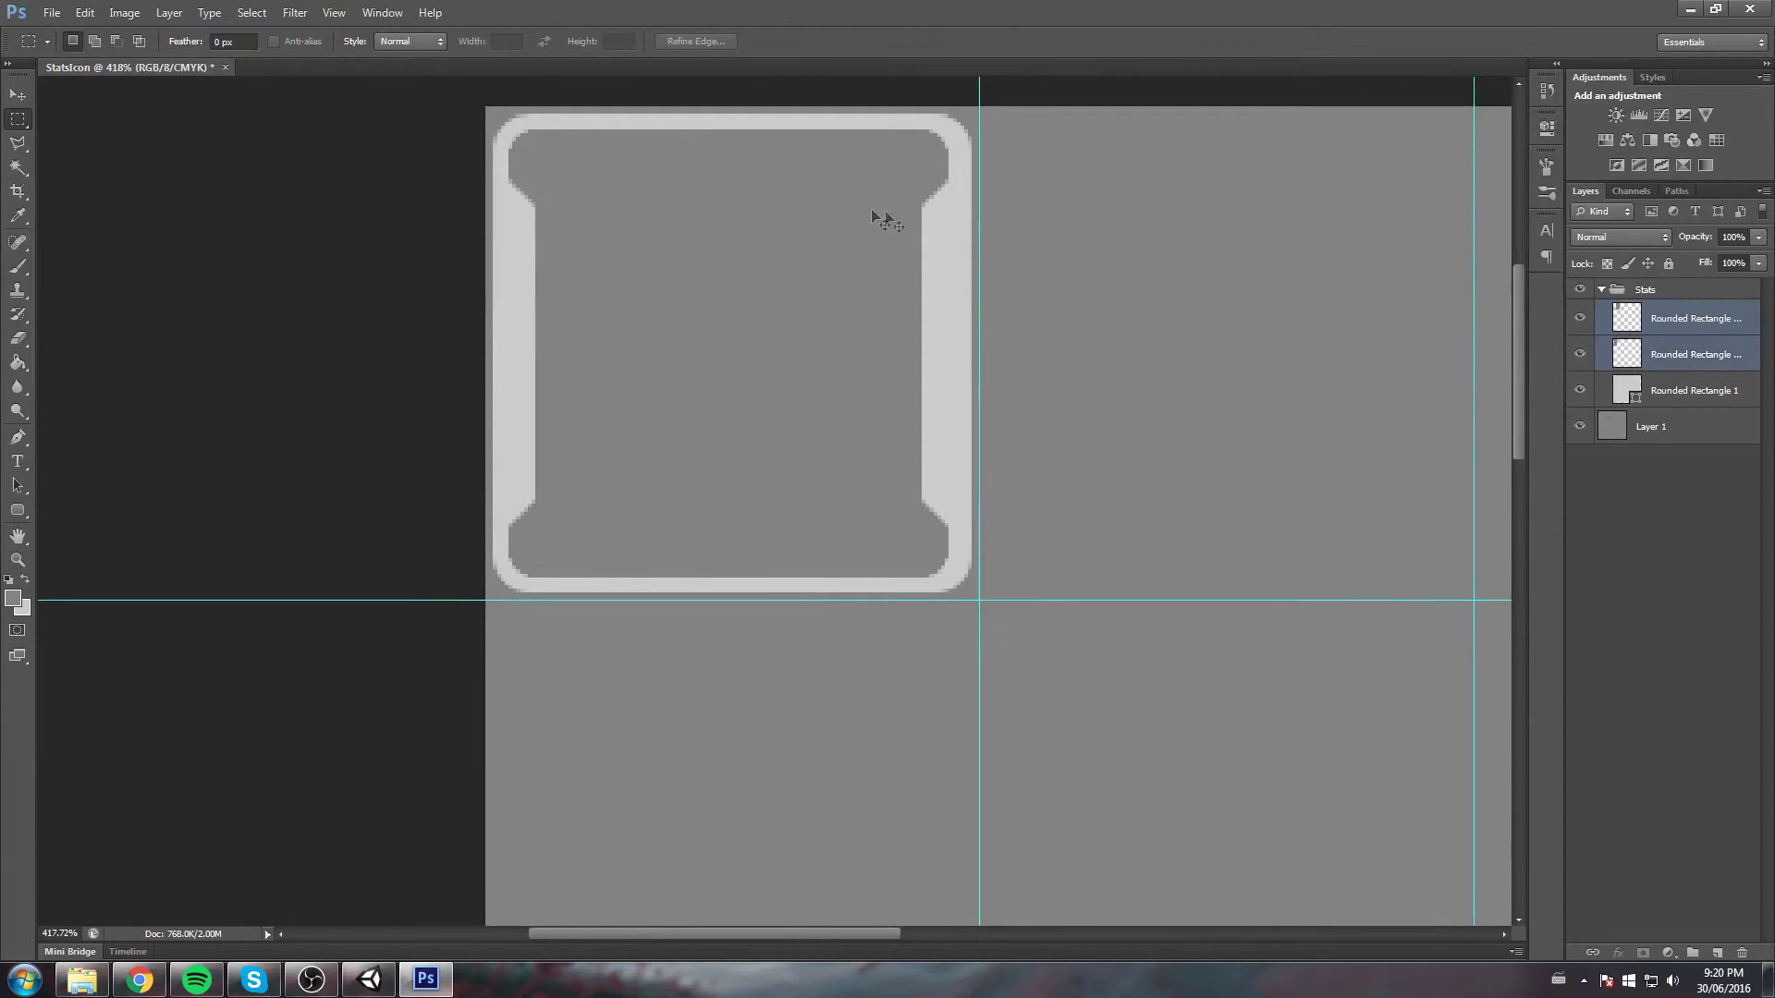
scroll(772, 185, "down", 3)
right_click(1664, 320)
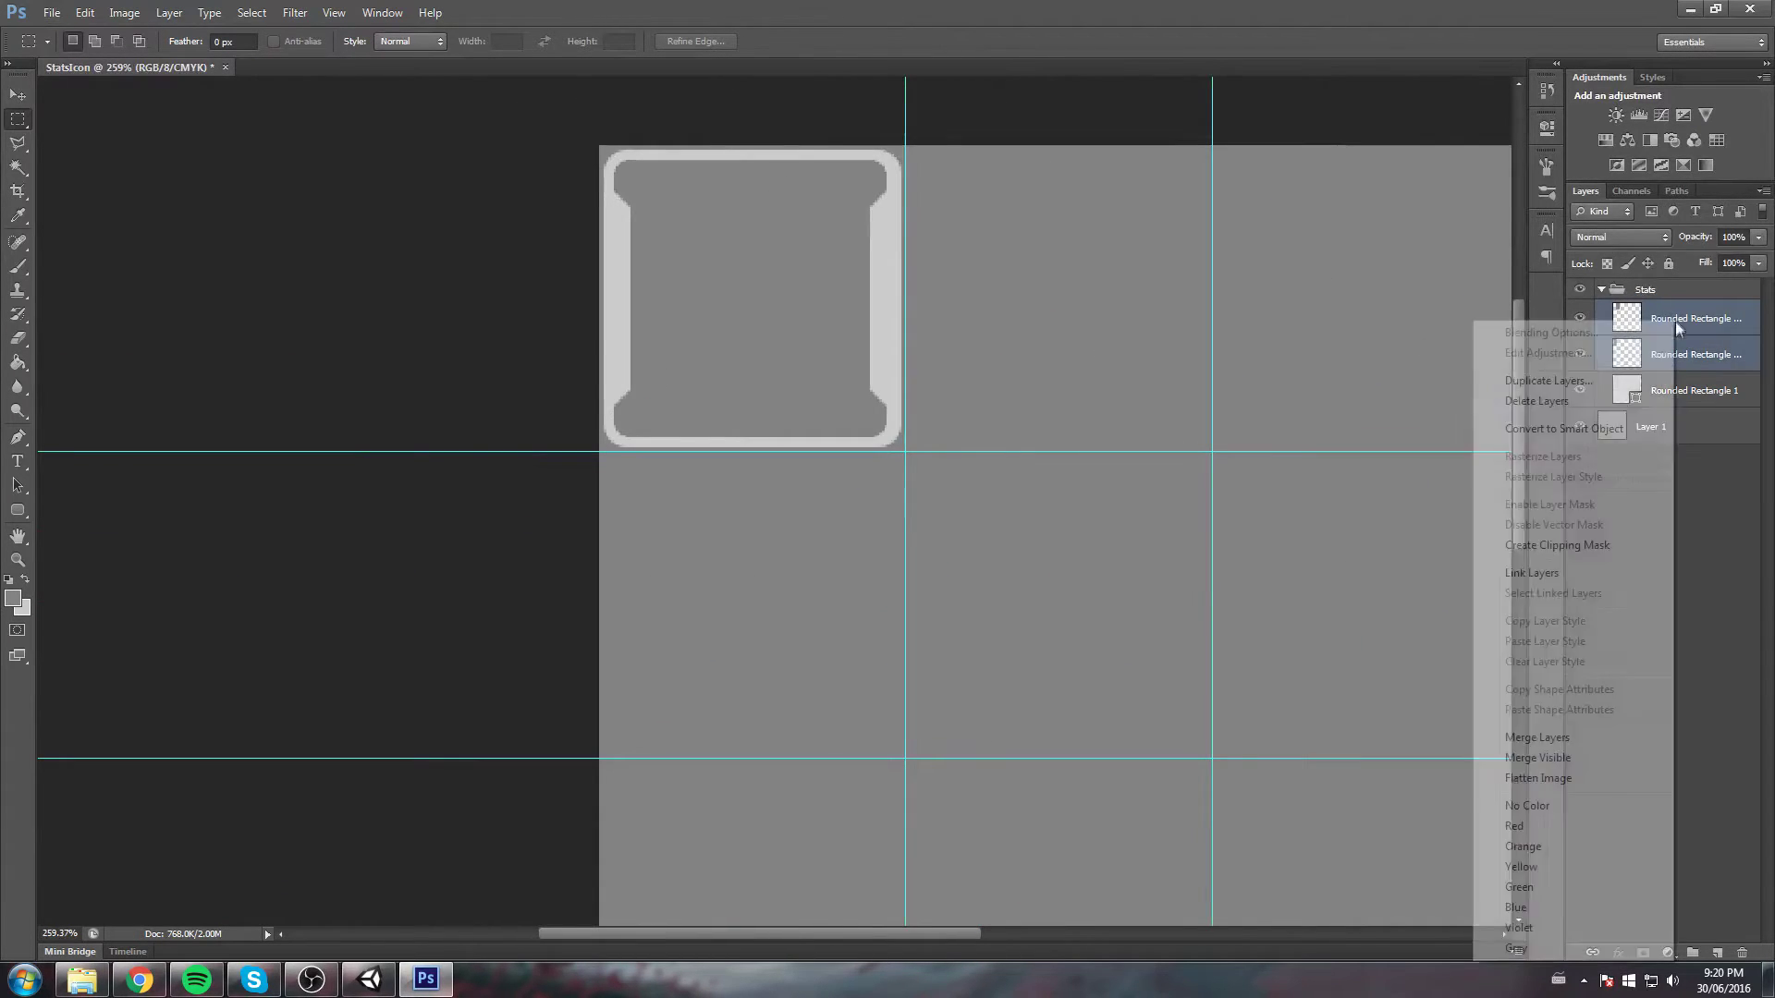
left_click(1536, 737)
Rotate the inner panel by -90° so that the notches lie along the frame's top and bottom edges
key("ctrl+t")
left_click_drag(832, 118, 511, 121)
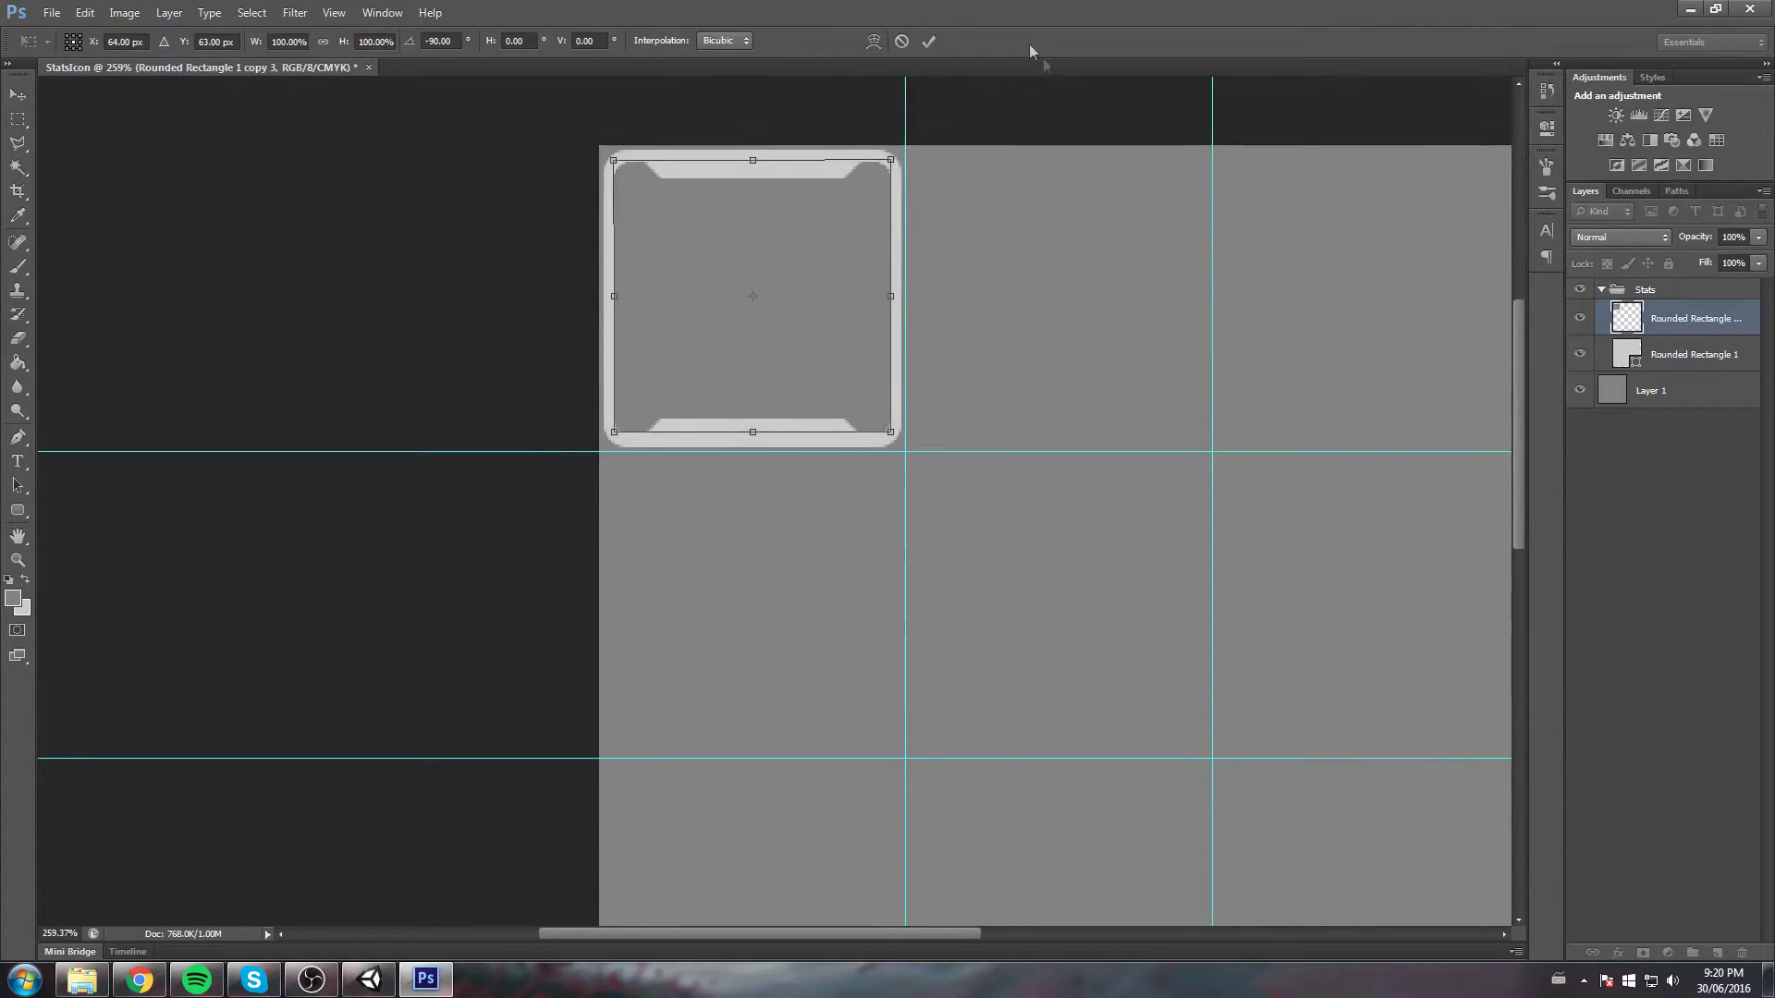
left_click(927, 42)
Examine the rotated panel's bounds and its fit inside the frame, using Free Transform without changes and toggling the layer's visibility
scroll(830, 297, "down", 5)
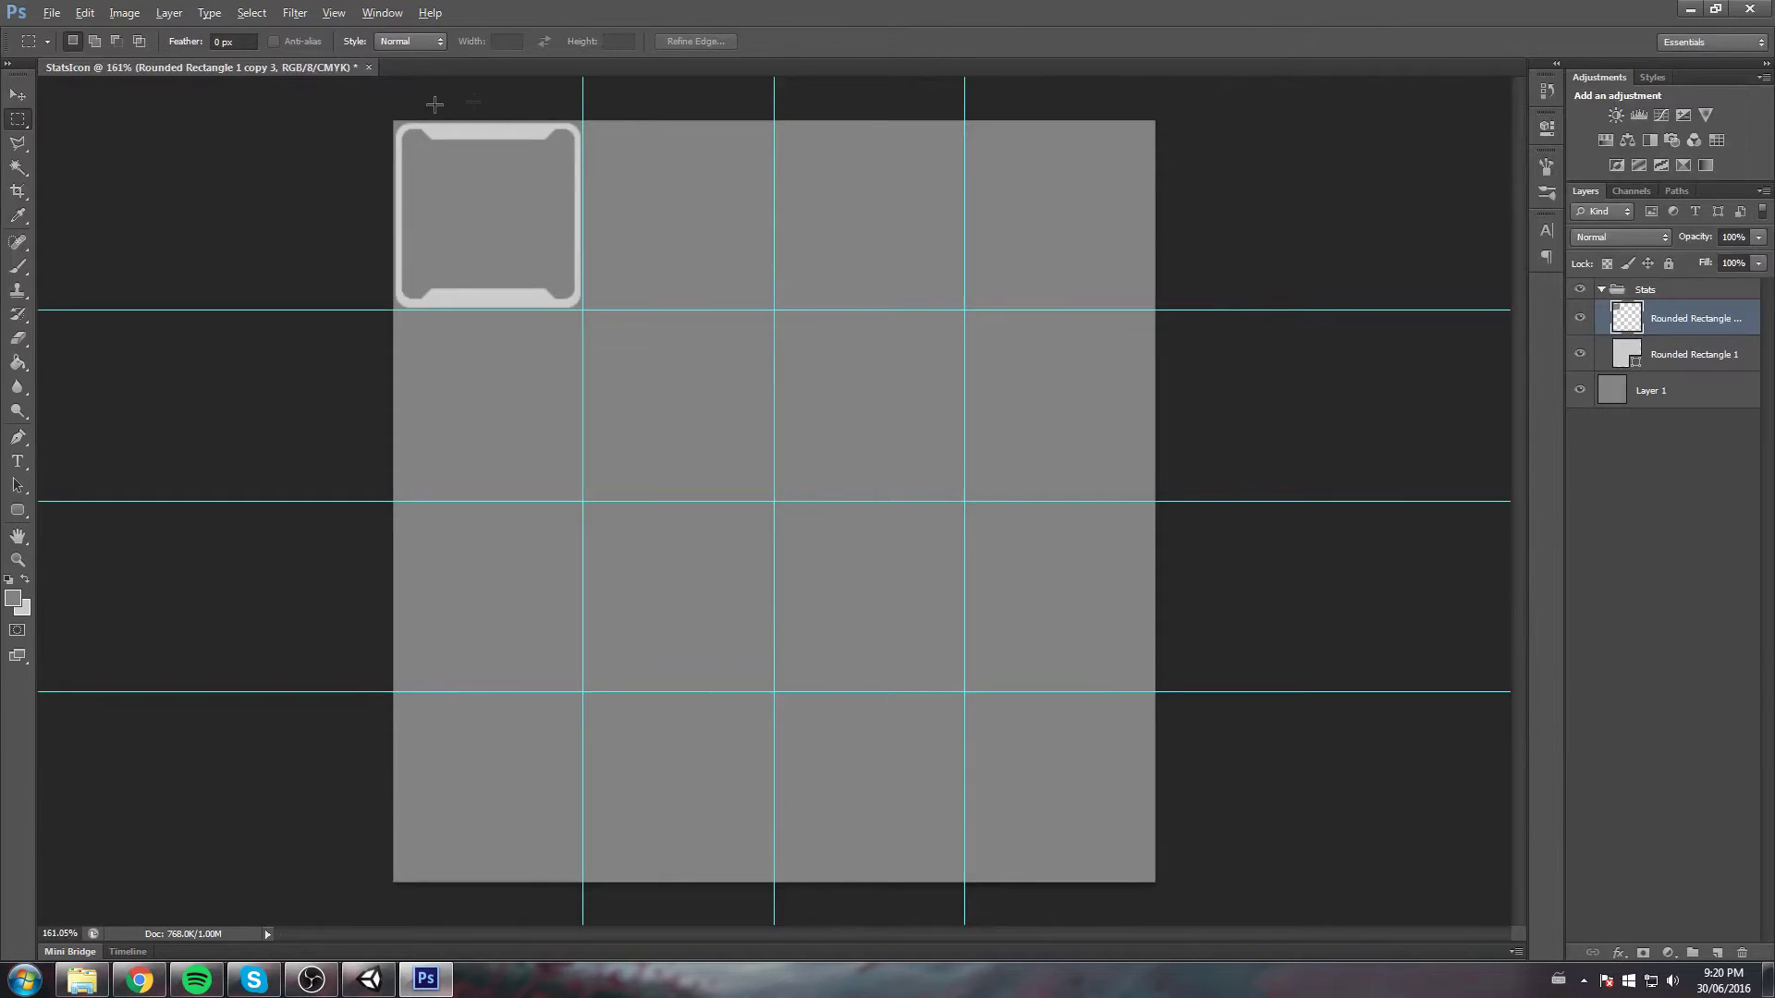
scroll(471, 101, "up", 5)
scroll(429, 107, "up", 2)
key("ctrl+t")
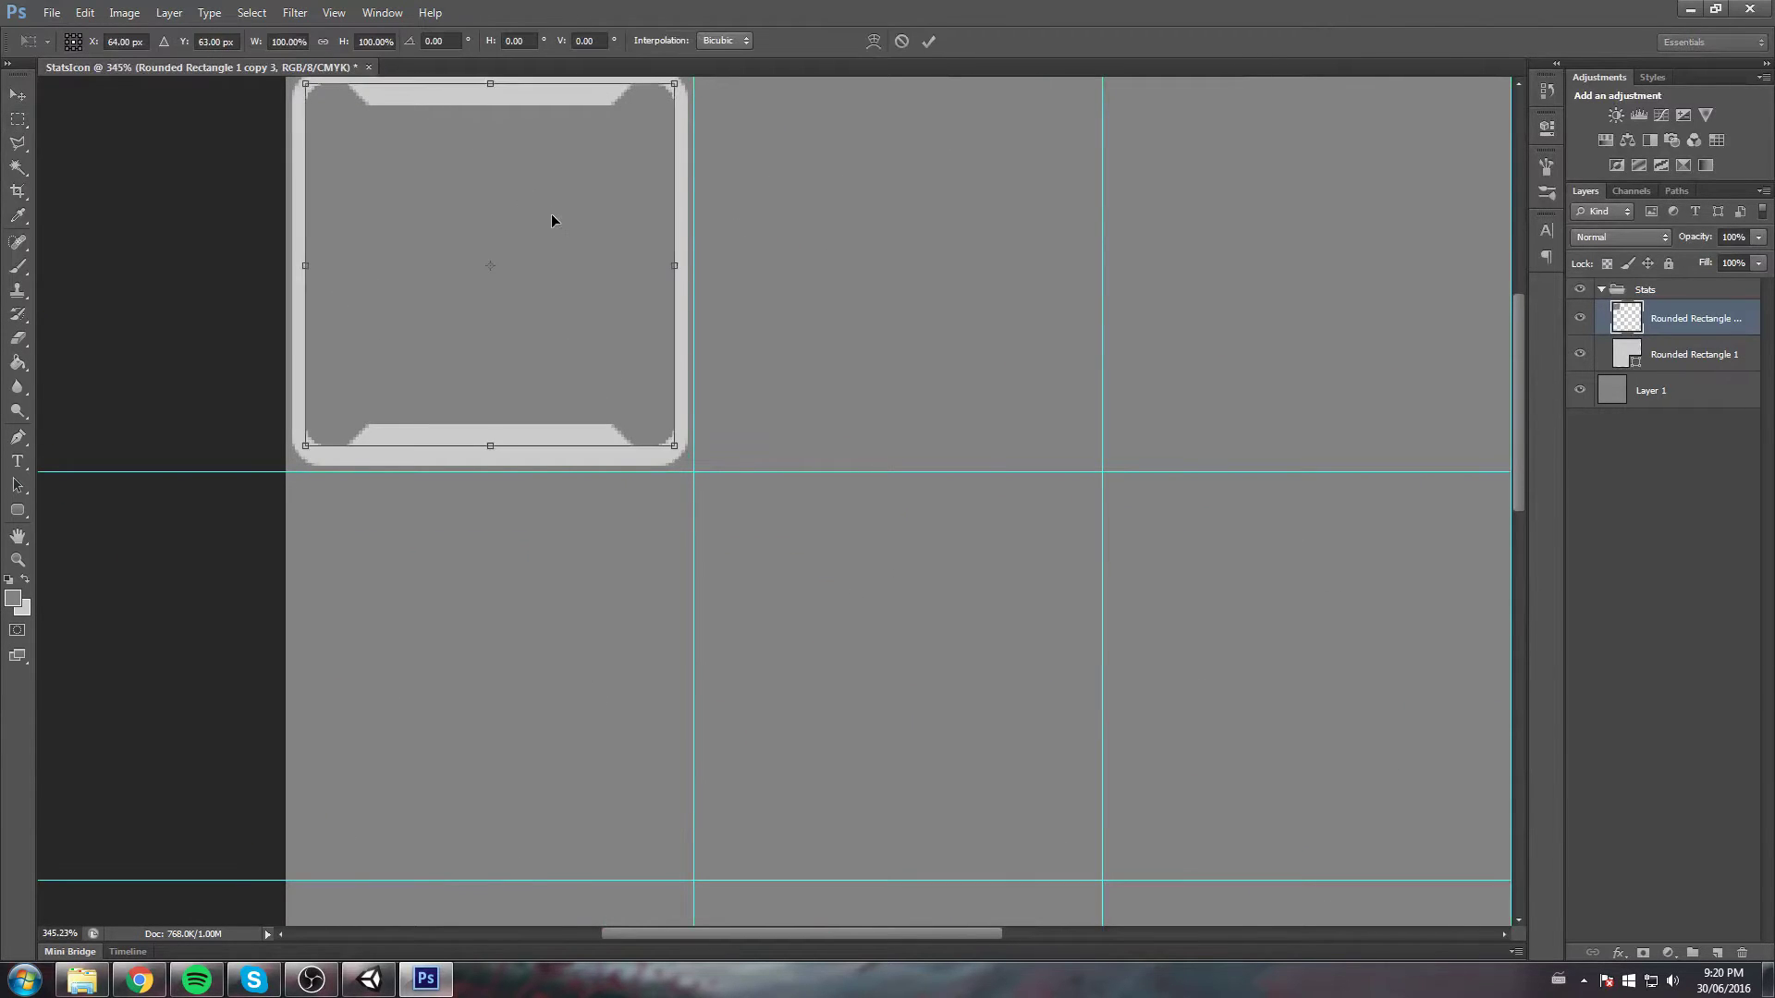
left_click(928, 41)
scroll(336, 368, "down", 5)
scroll(244, 228, "up", 4)
scroll(268, 225, "up", 4)
left_click_drag(614, 321, 642, 411)
scroll(684, 397, "down", 3)
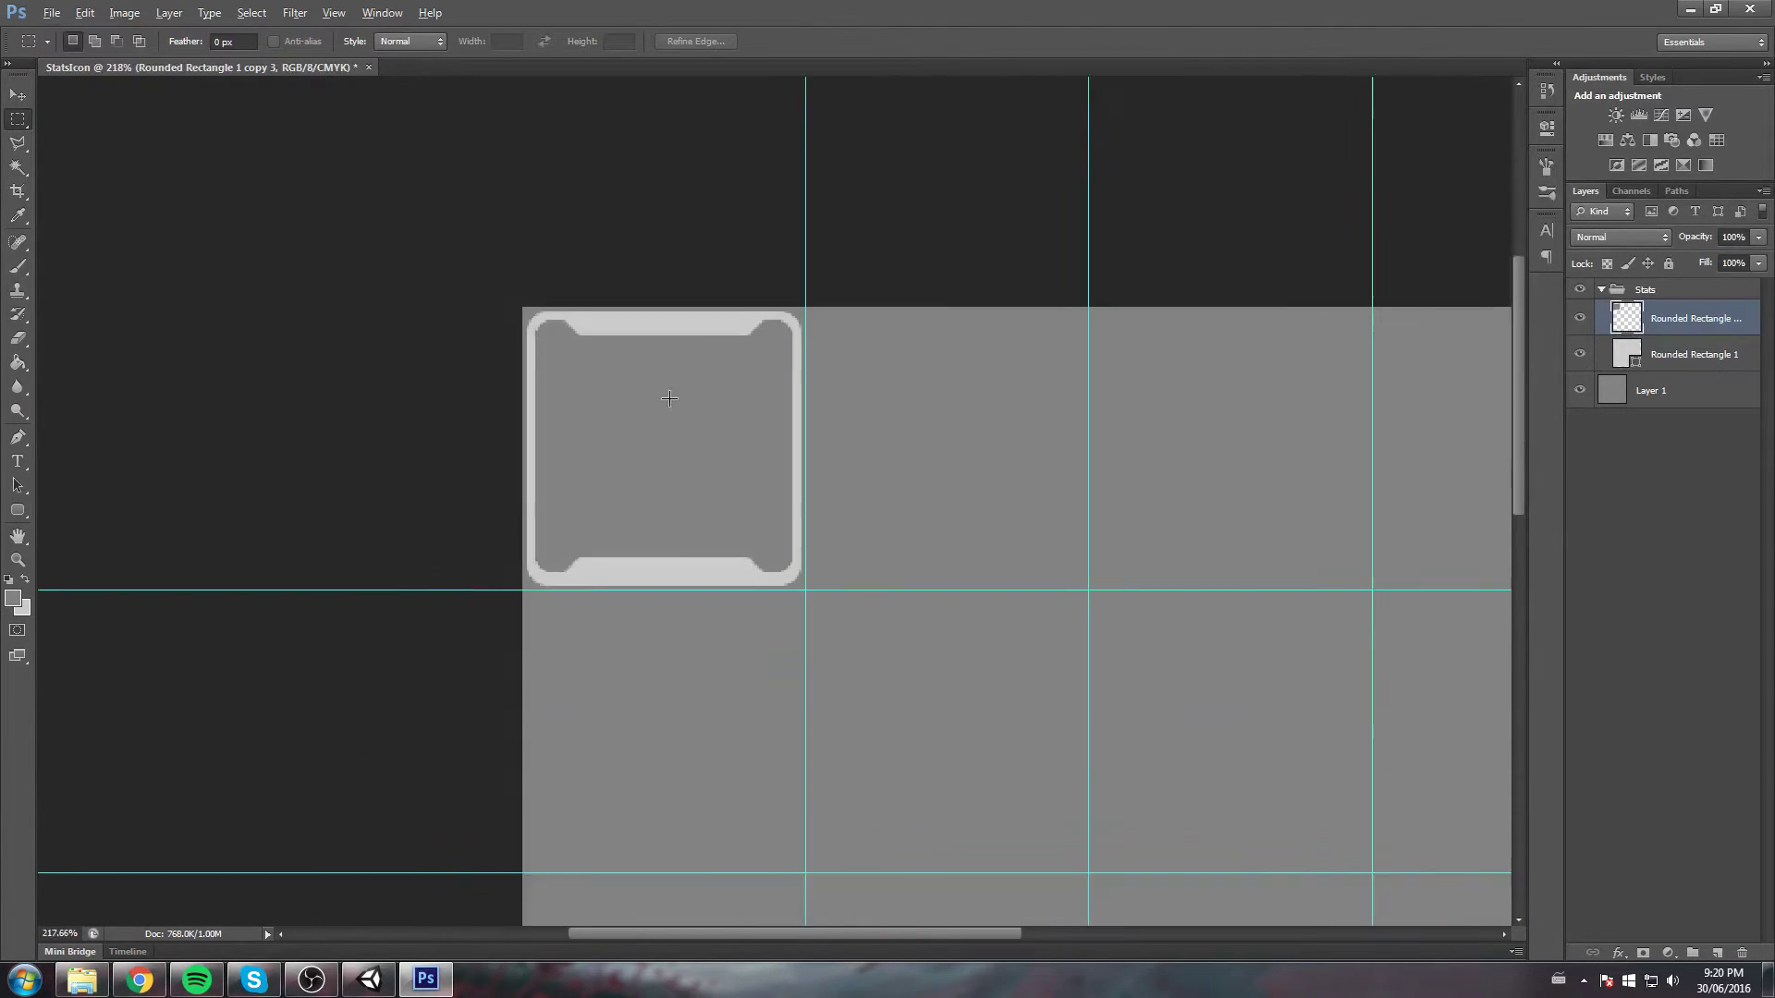
scroll(758, 311, "up", 2)
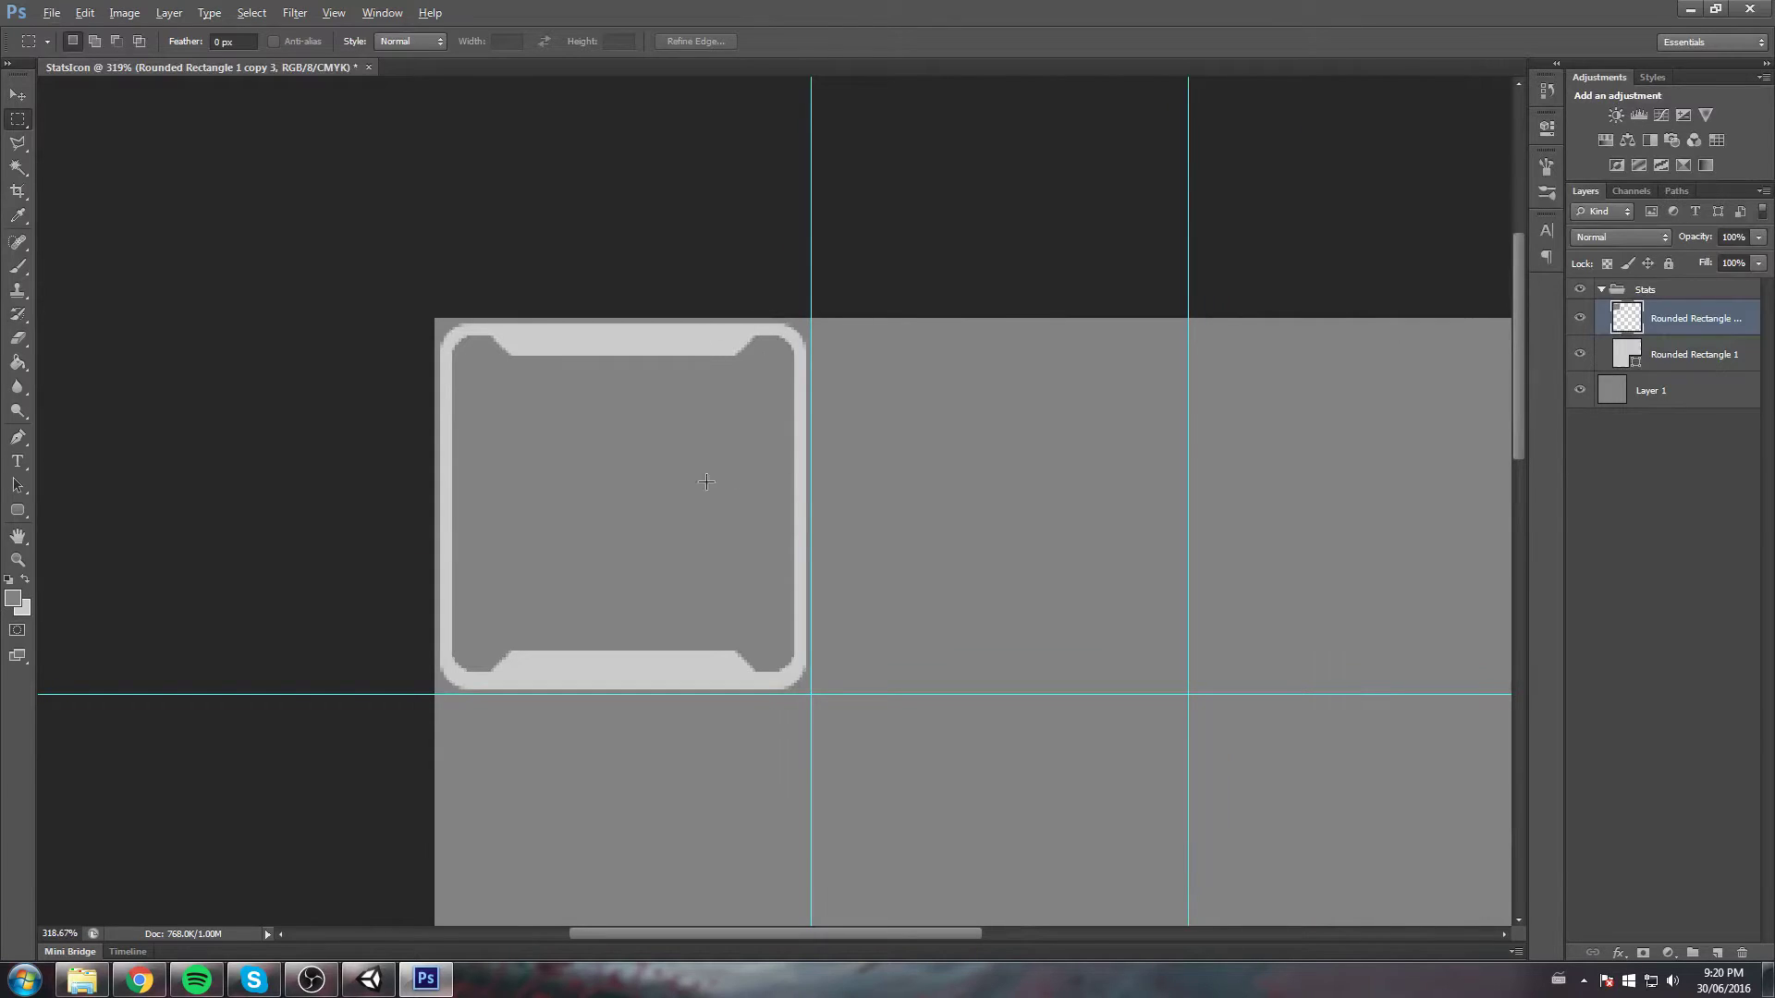
left_click(1579, 318)
left_click(1580, 318)
Add a Stroke layer style to the notched inner panel and set its colour to light cyan #7afaff
double_click(1739, 317)
left_click(1700, 404)
double_click(1713, 310)
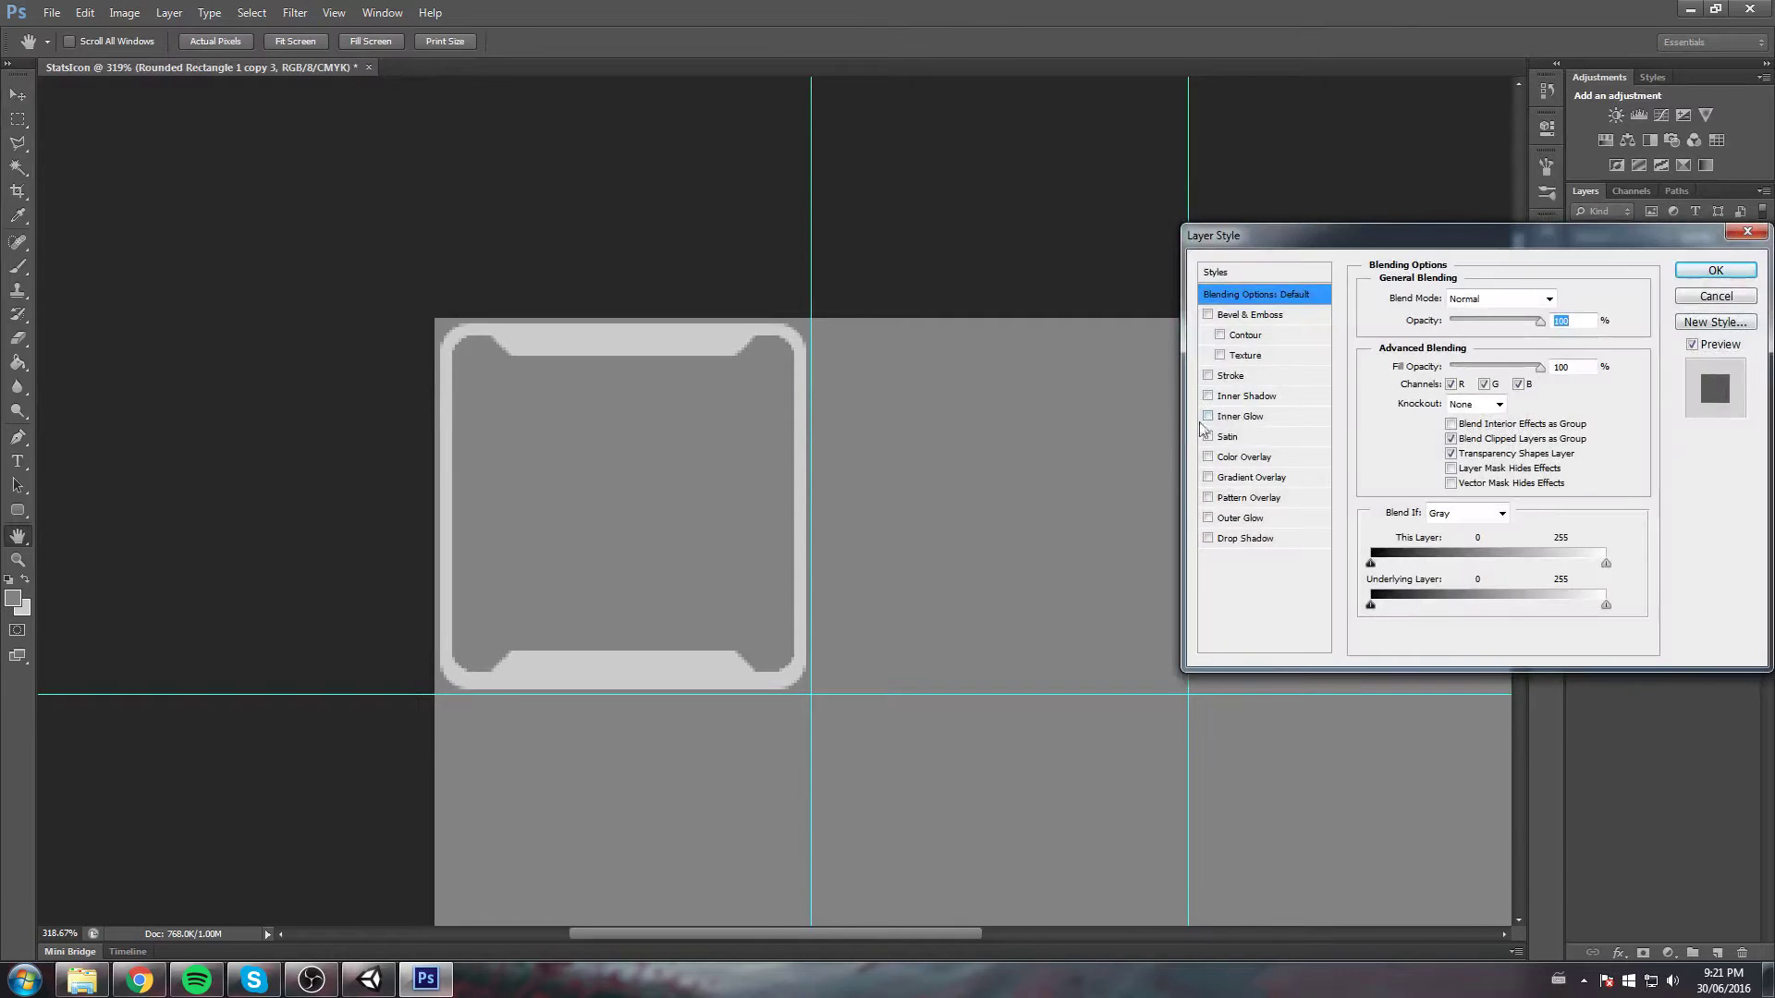
left_click(1208, 375)
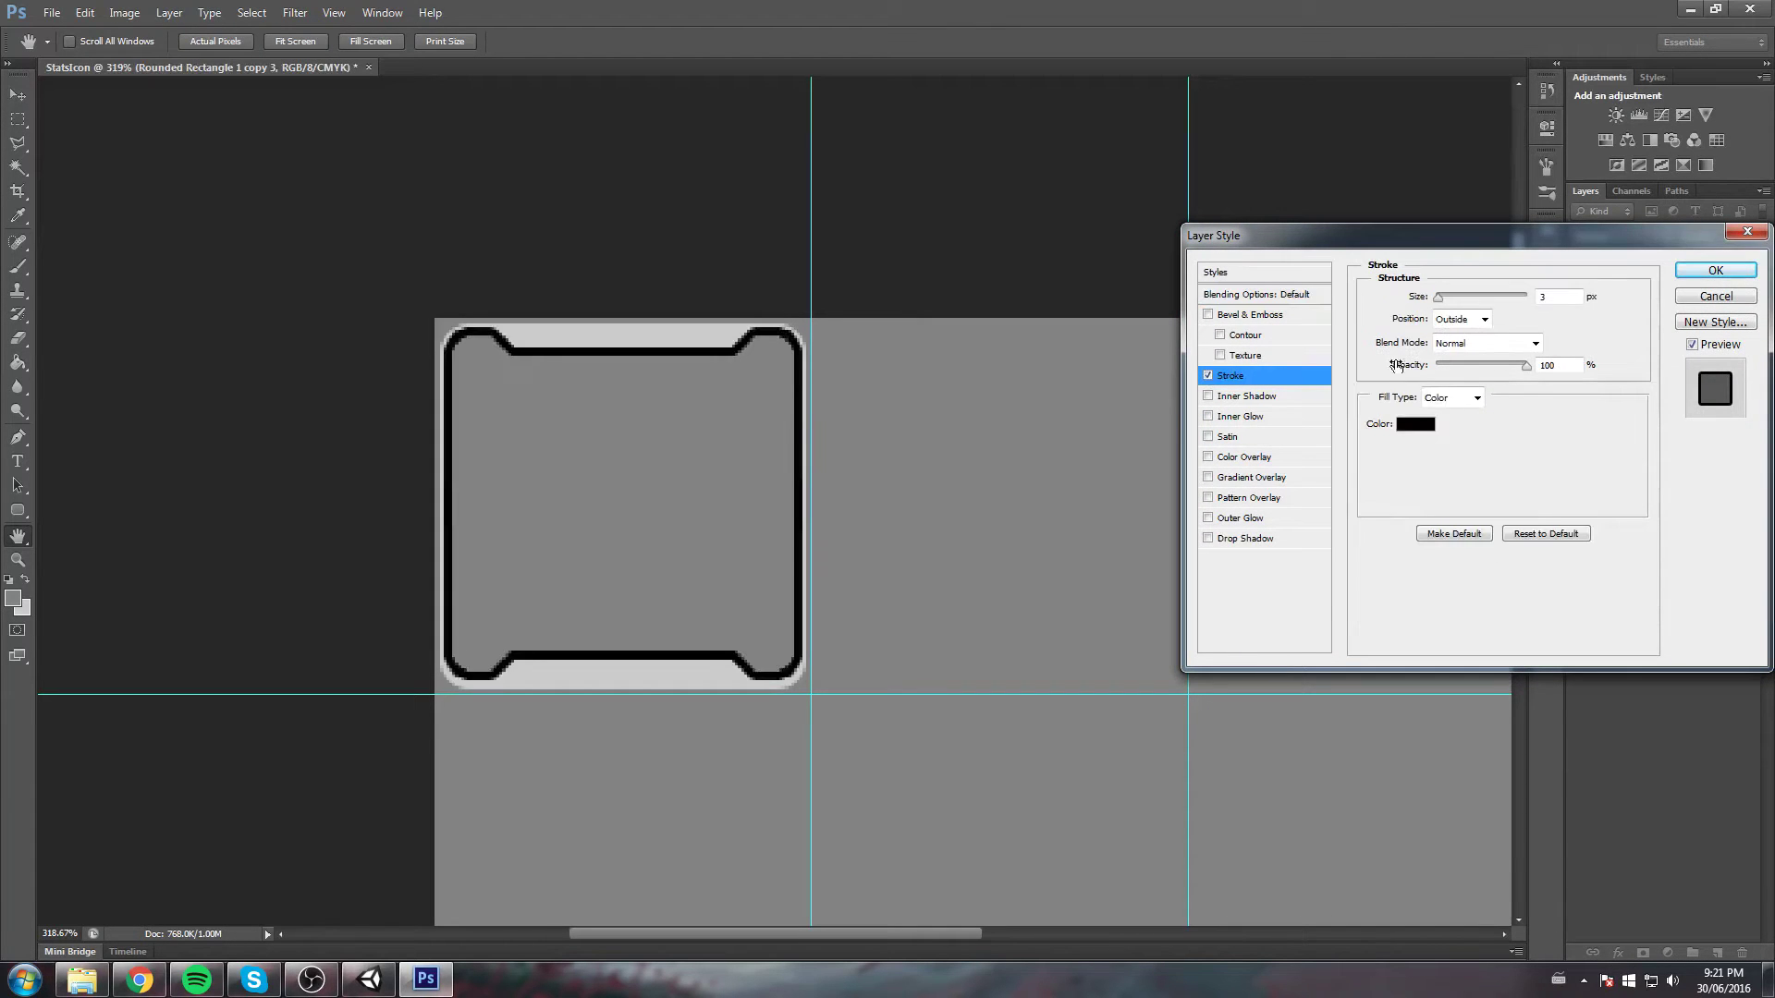
left_click(1405, 425)
left_click_drag(1219, 542, 1276, 496)
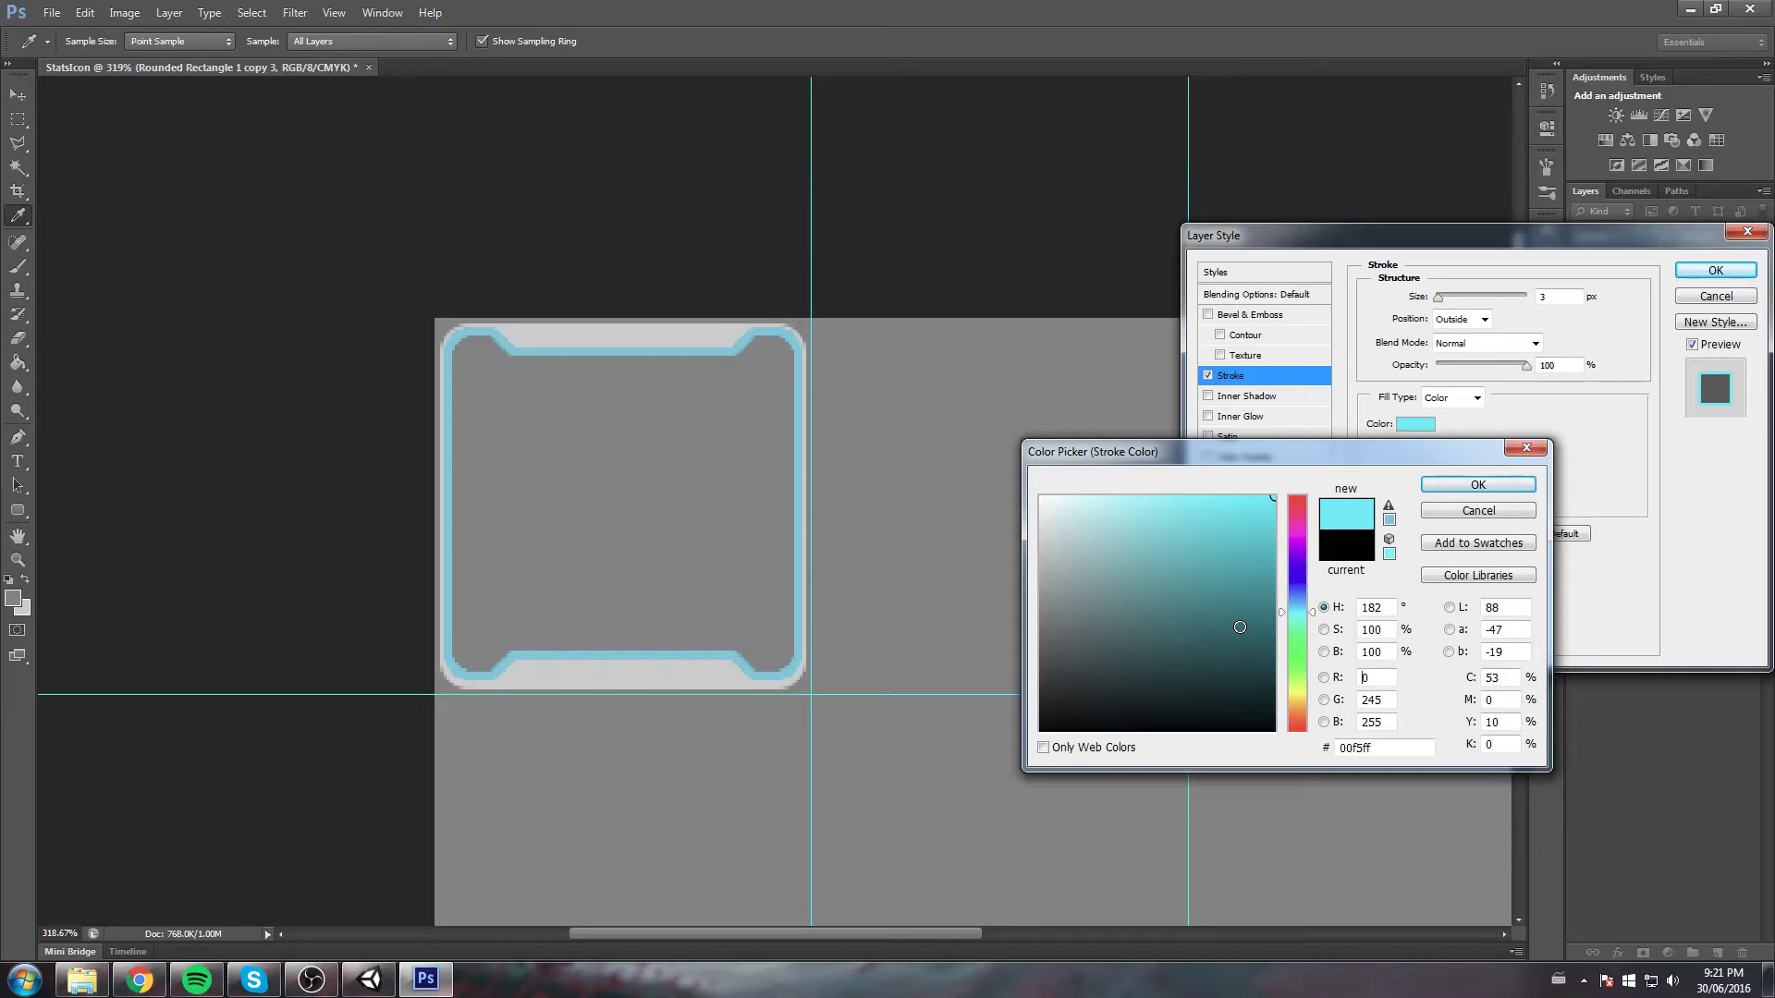
left_click_drag(1184, 539, 1125, 475)
left_click(1169, 496)
left_click_drag(1182, 482, 1143, 460)
left_click_drag(1174, 536, 1094, 492)
mouse_move(1202, 518)
left_mouse_down()
mouse_move(1172, 443)
mouse_move(1162, 495)
left_mouse_up()
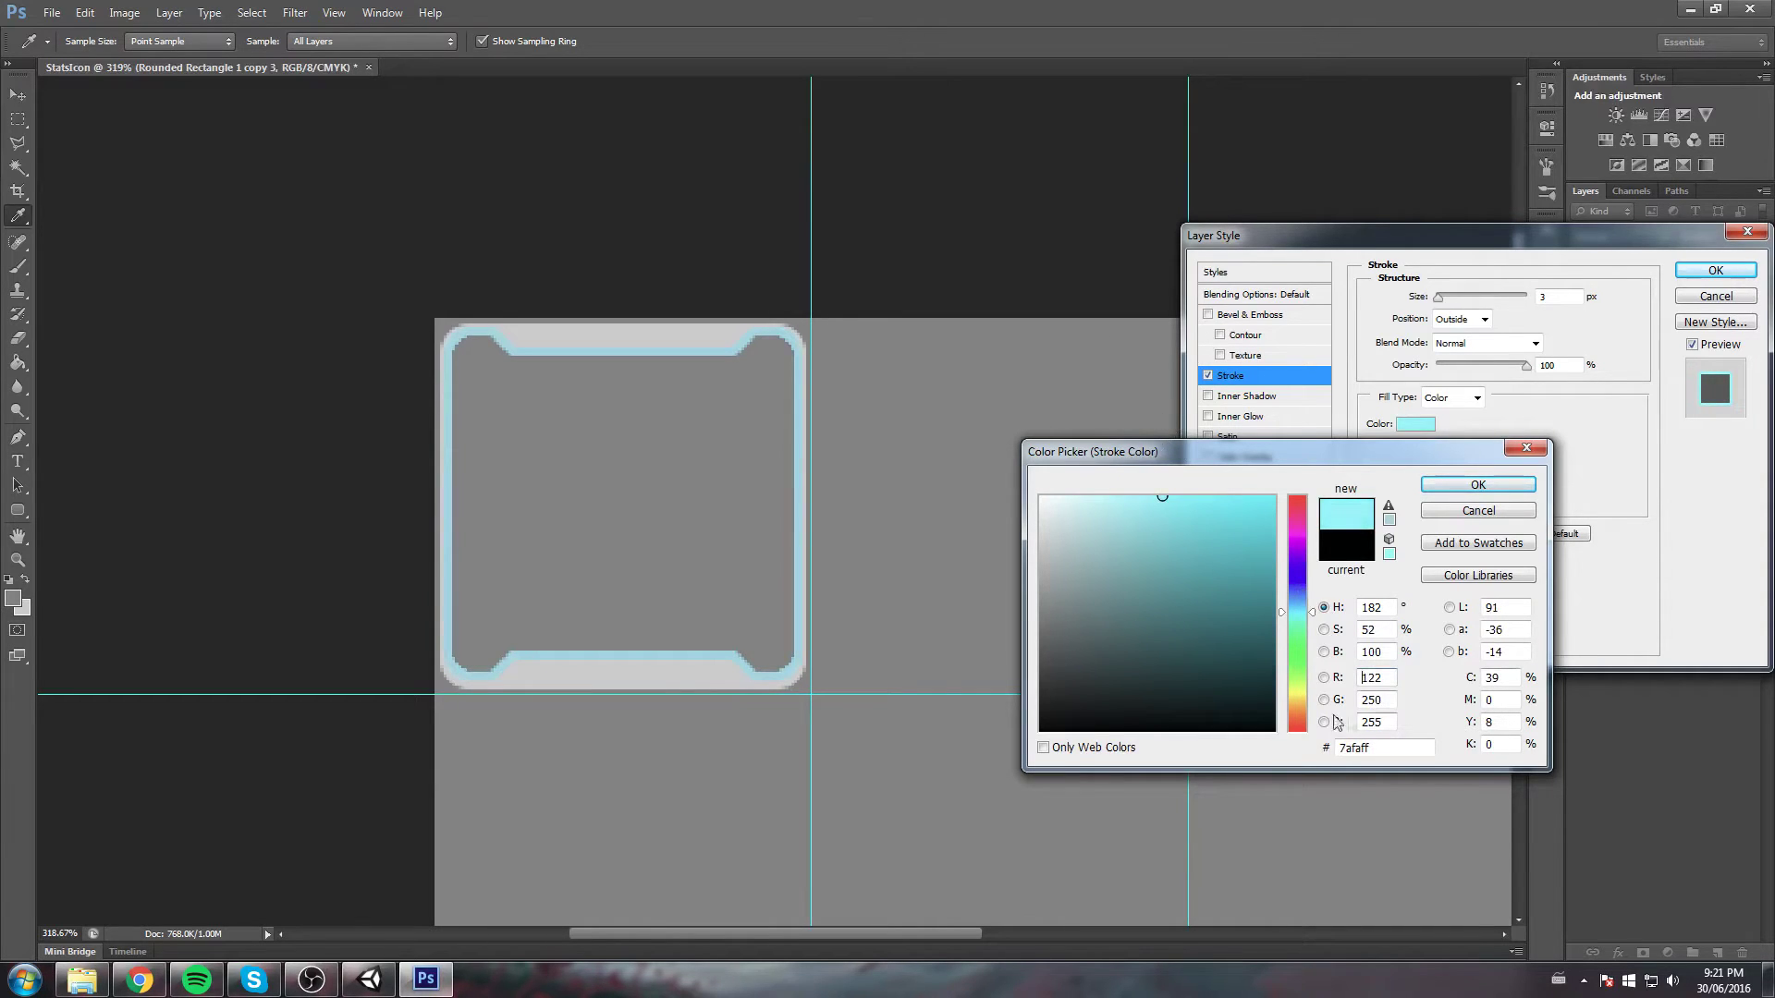
left_click(1490, 488)
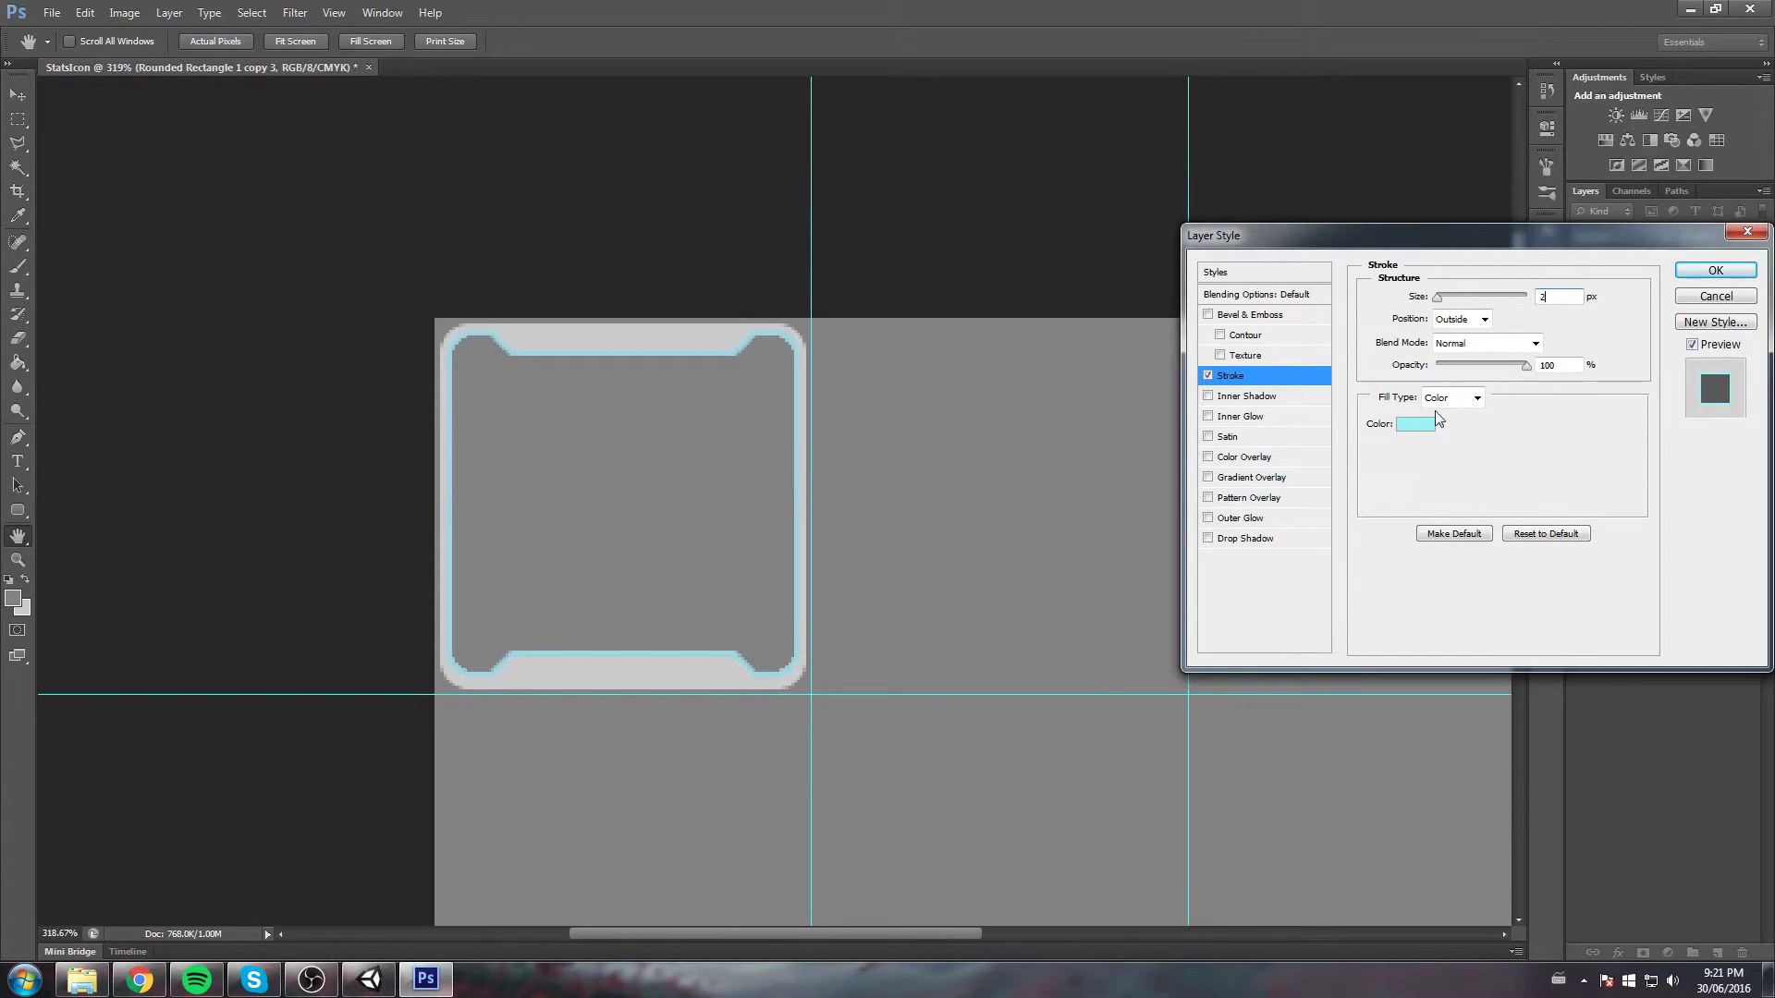
Set the panel's stroke size to 2 px and its colour to a more saturated cyan, #2ef7ff
left_click(1417, 424)
left_click(1227, 499)
left_click_drag(1228, 499, 1233, 498)
left_click(1478, 487)
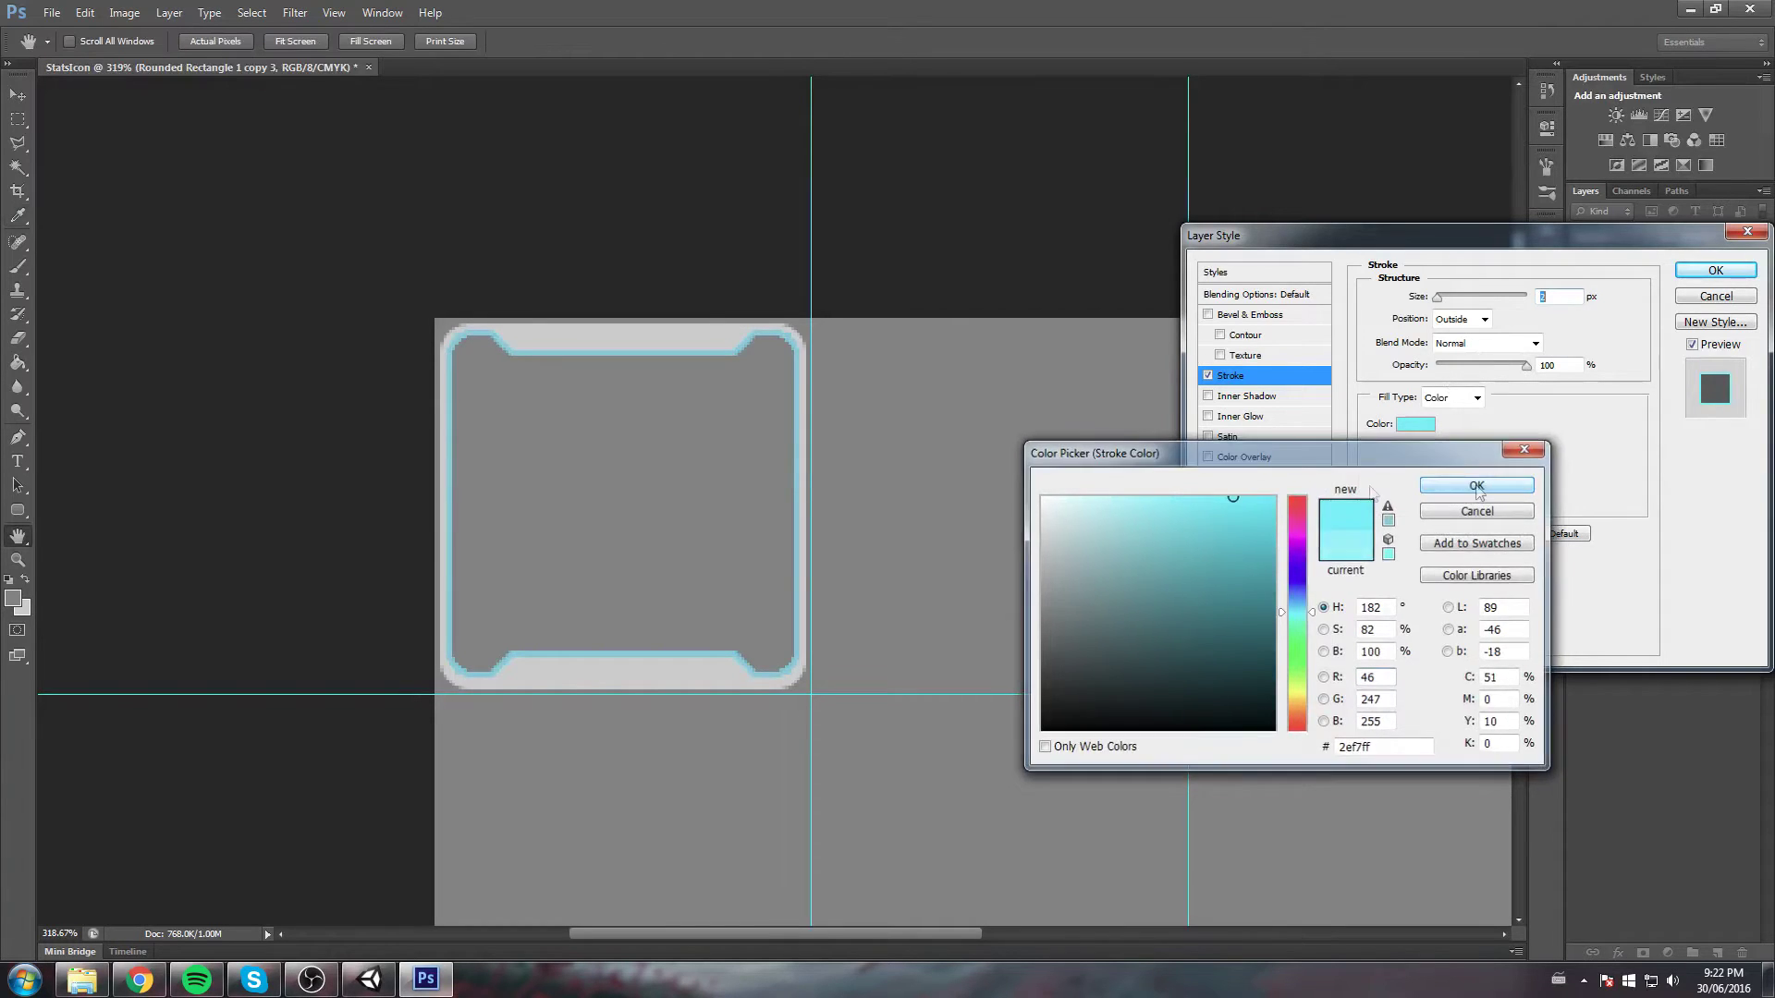
Add an Inner Glow to the panel with a size of 38 px and an opacity of 14%
left_click(1208, 416)
left_click(1243, 416)
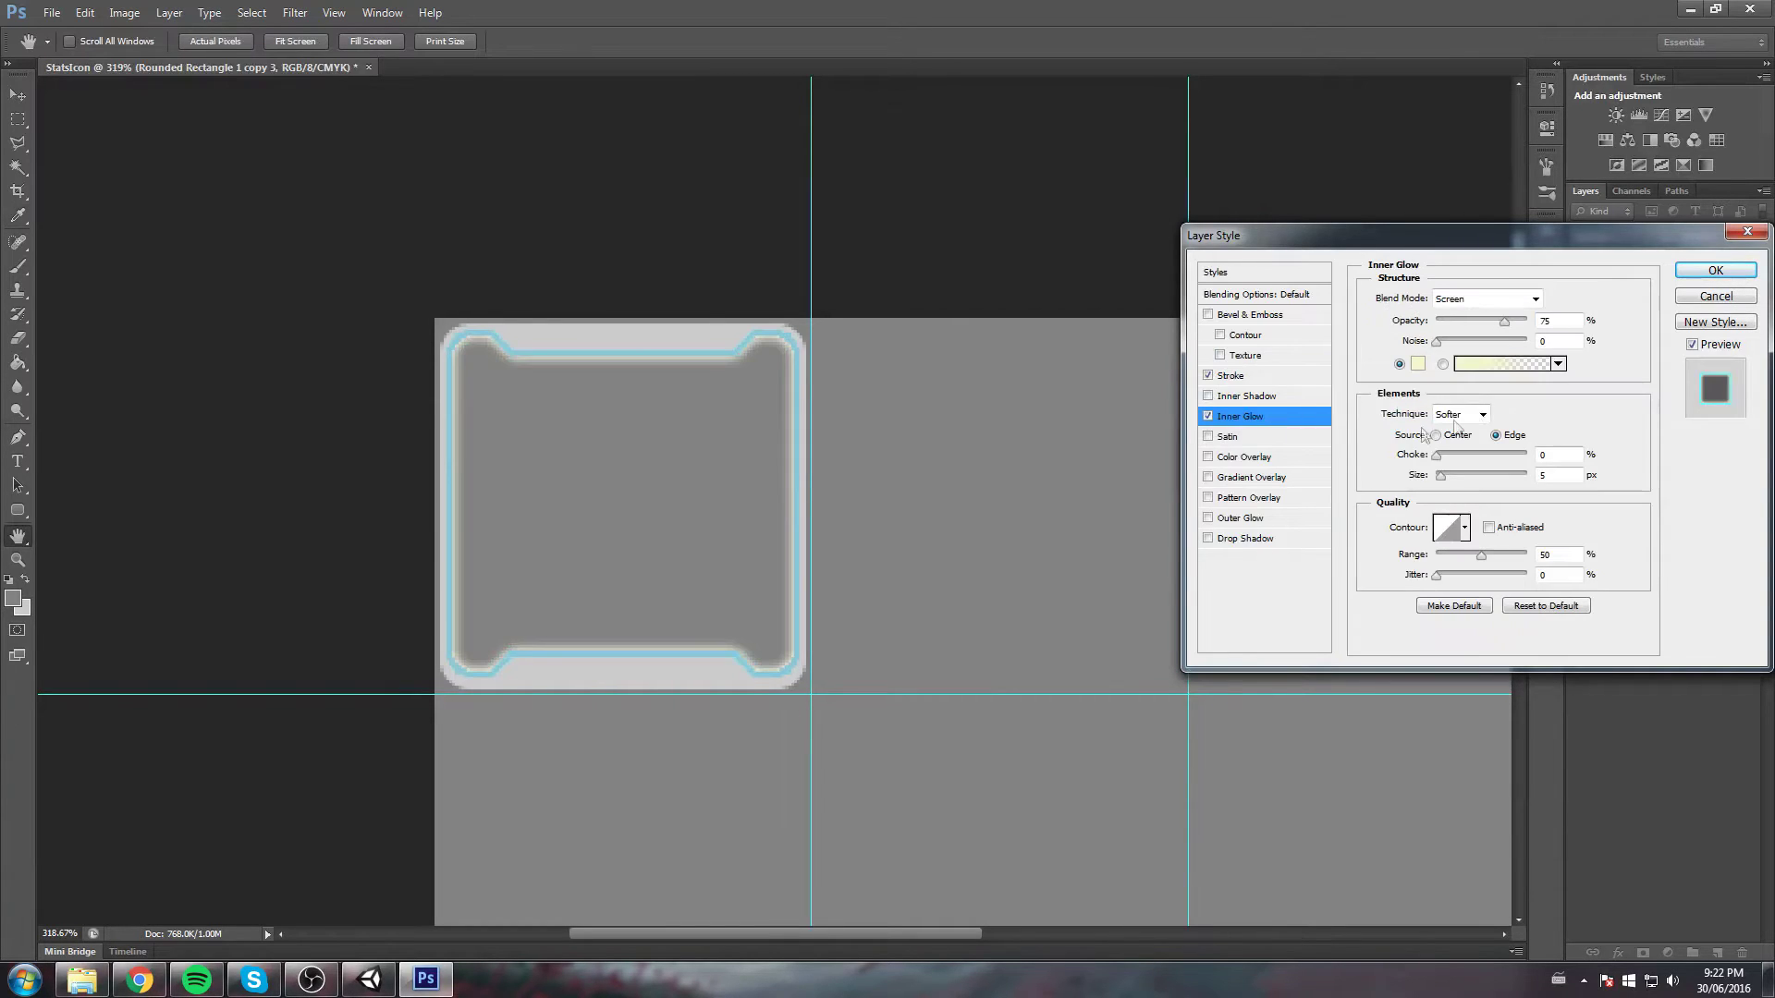
left_click_drag(1440, 475, 1456, 481)
left_click_drag(1475, 331, 1446, 326)
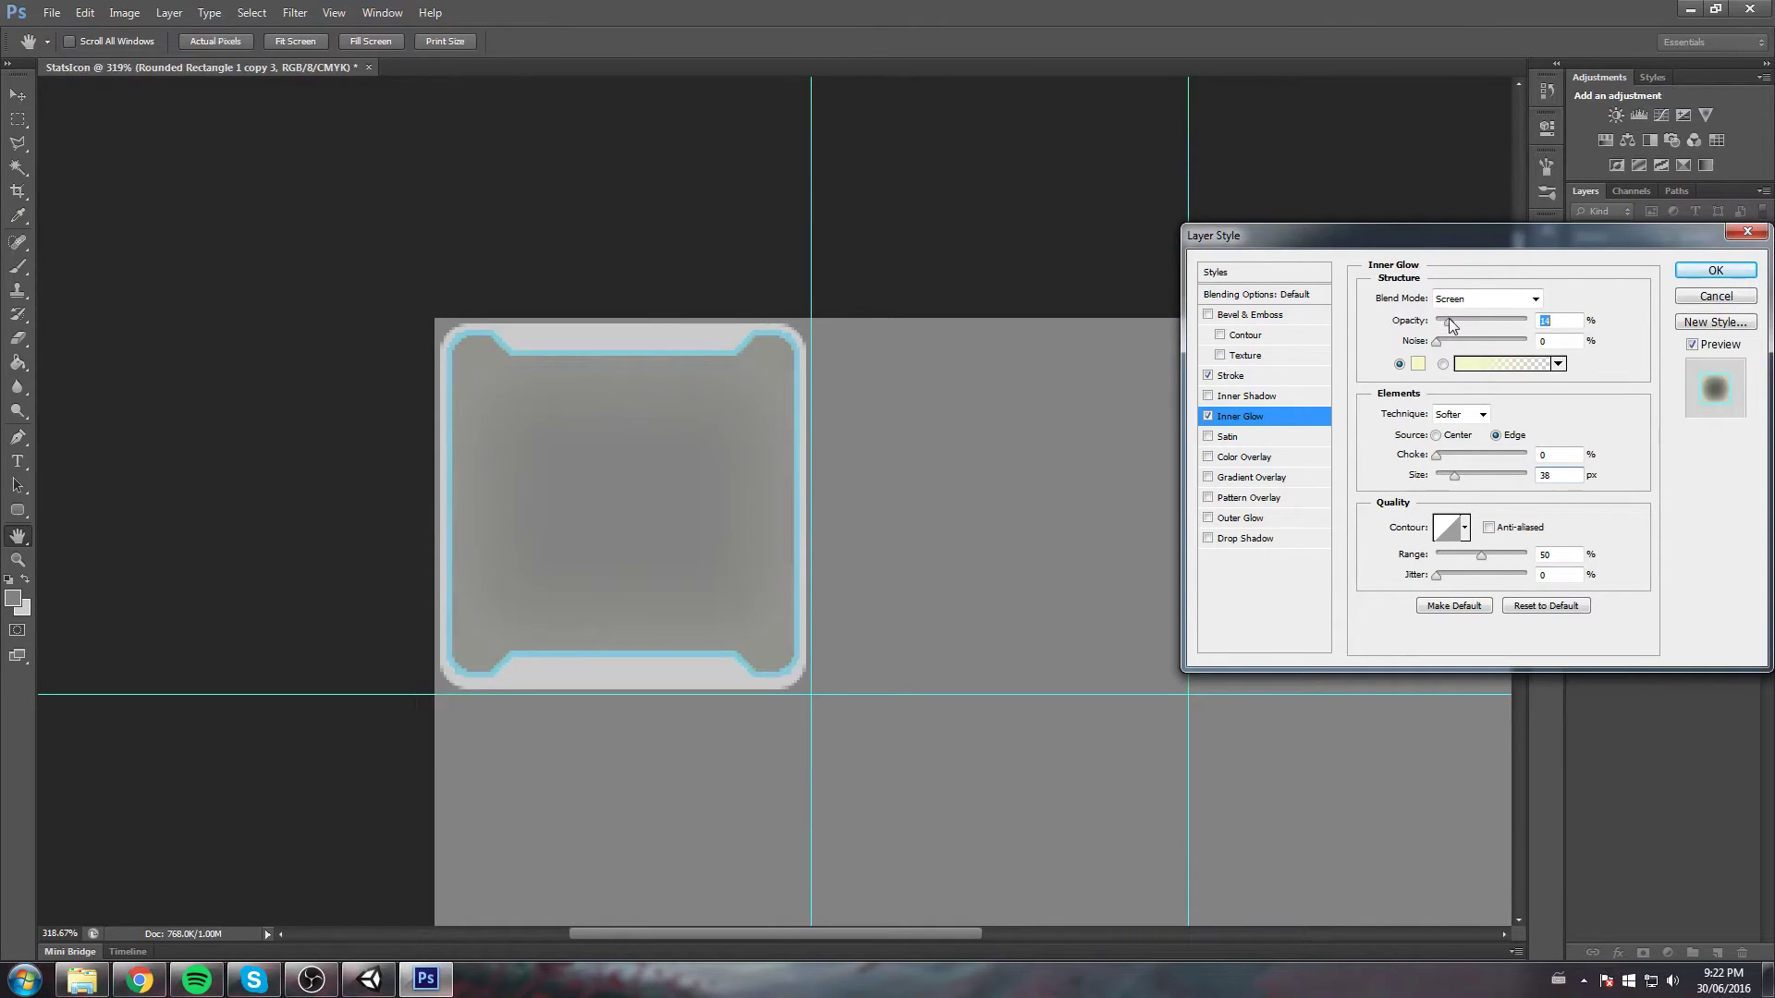
Change the inner glow's colour to white and slightly increase its size and opacity
left_click(1418, 365)
left_click_drag(1086, 518, 813, 249)
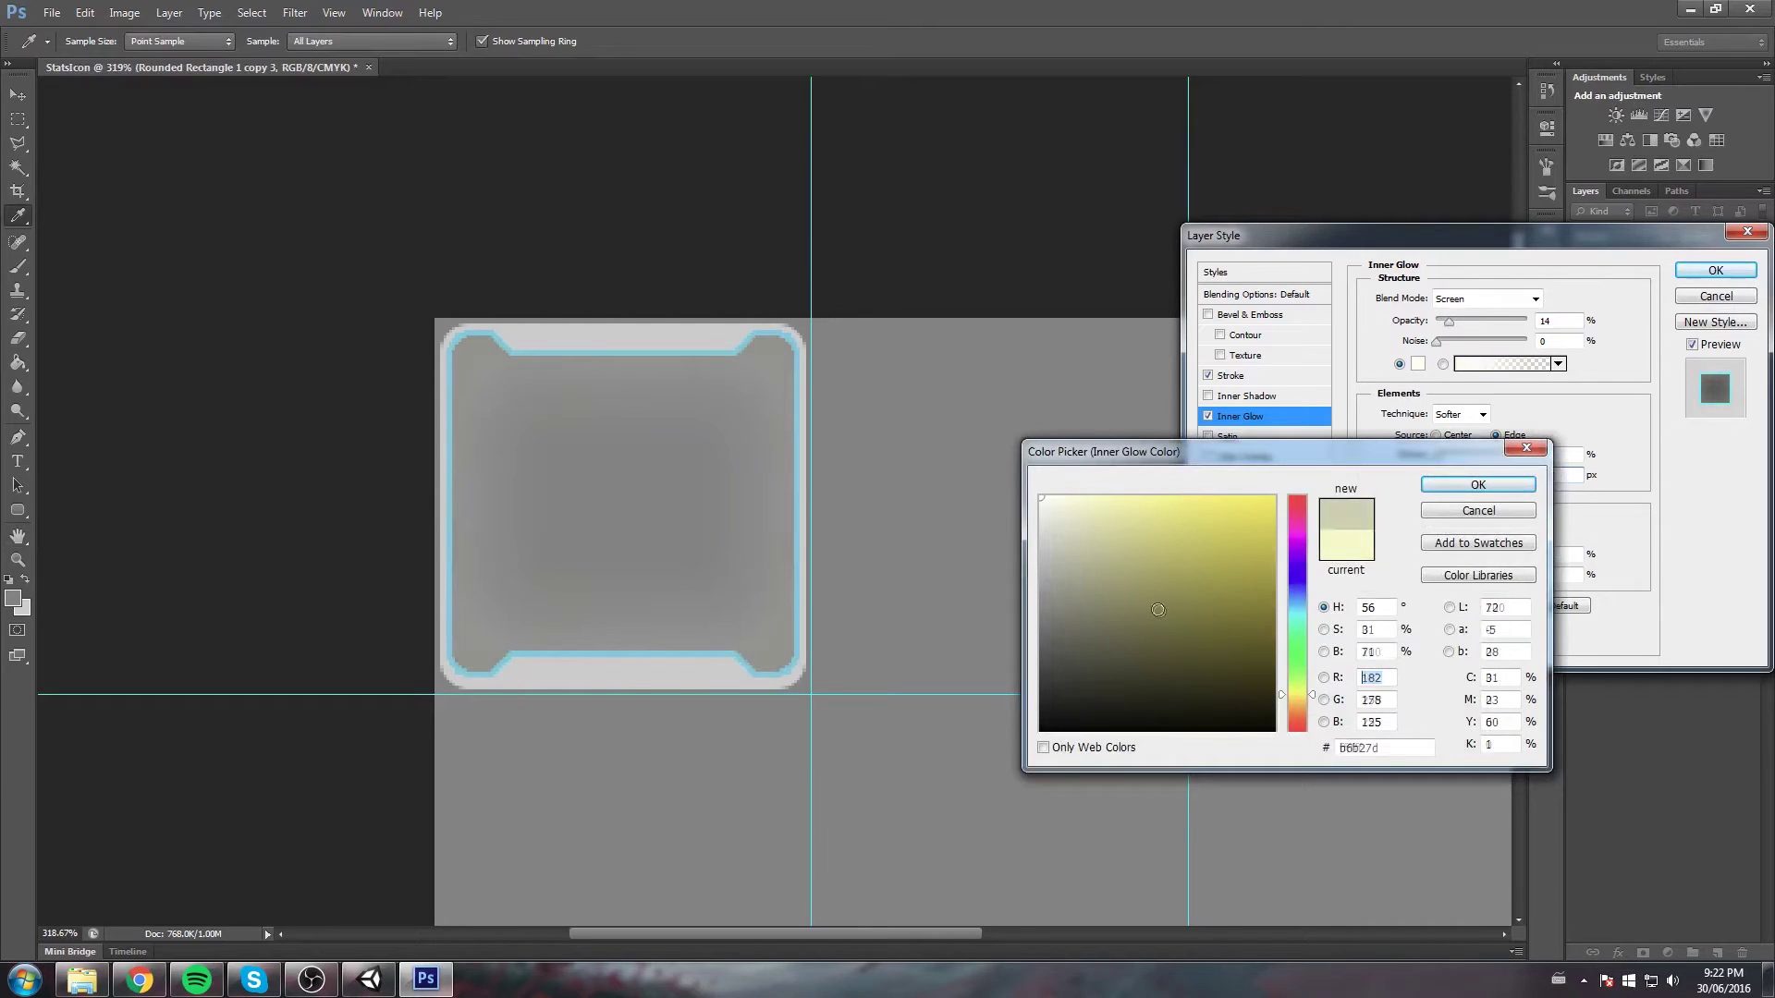
left_click(1478, 484)
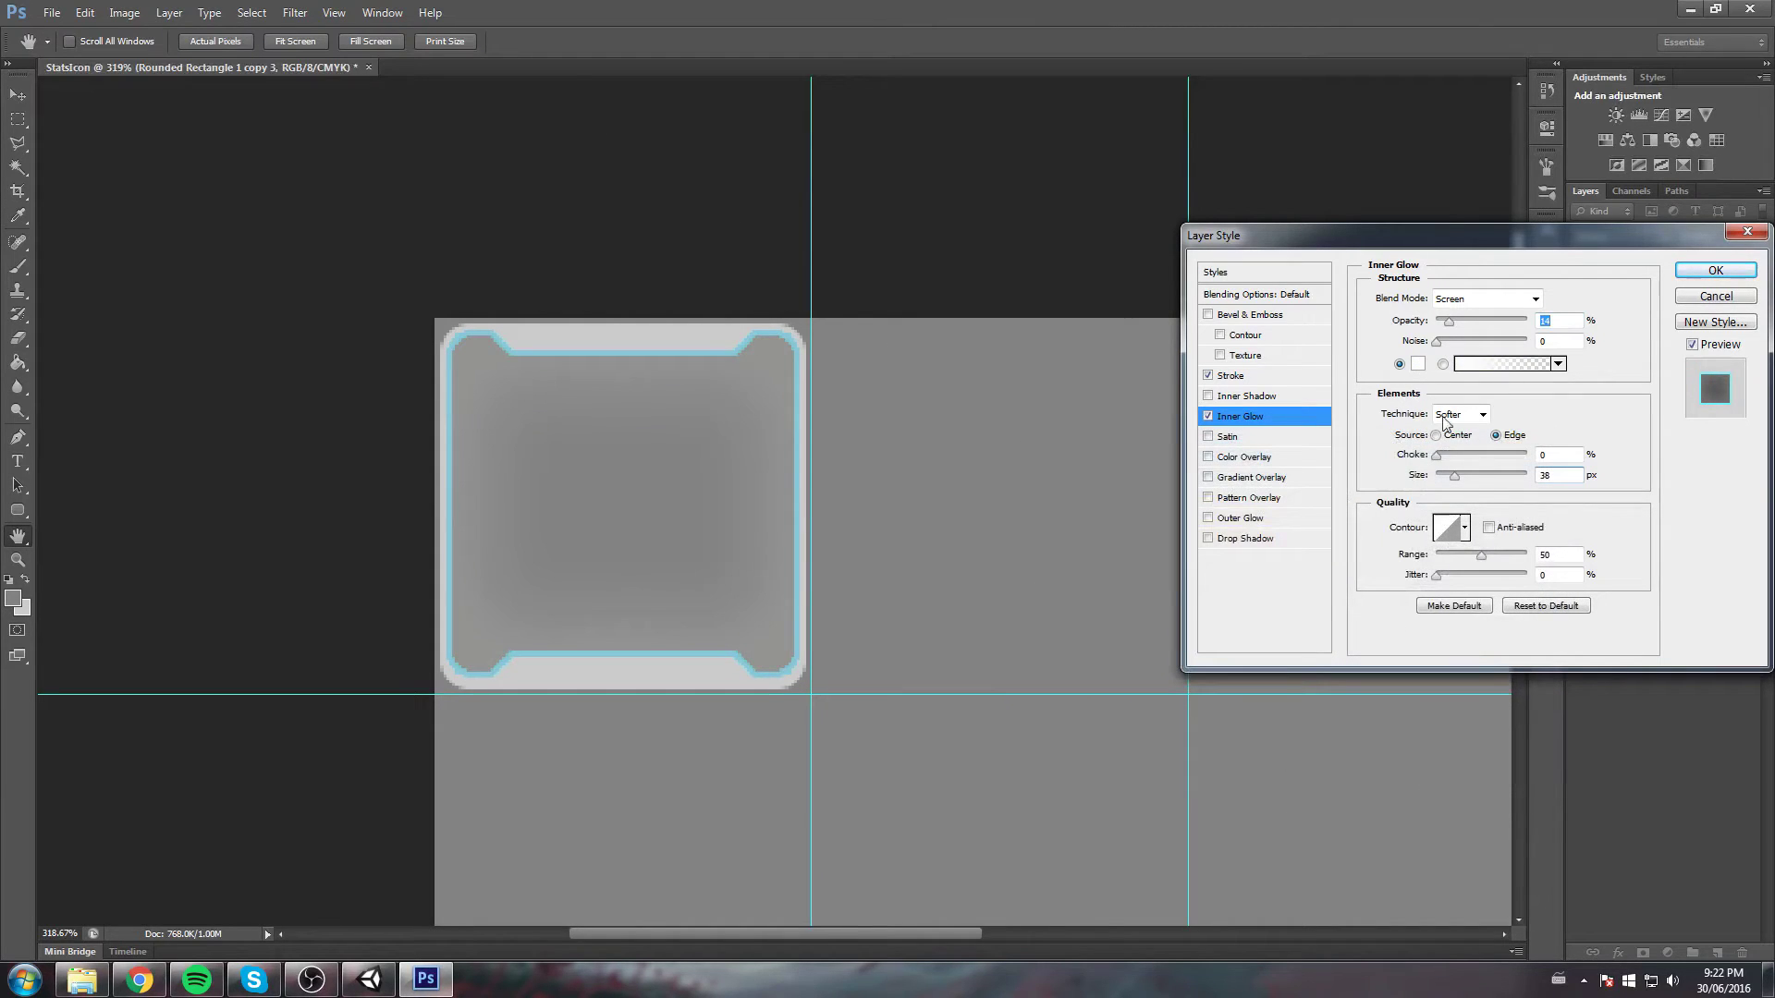
left_click_drag(1455, 475, 1462, 475)
mouse_move(1449, 320)
left_mouse_down()
mouse_move(1490, 323)
mouse_move(1462, 327)
left_mouse_up()
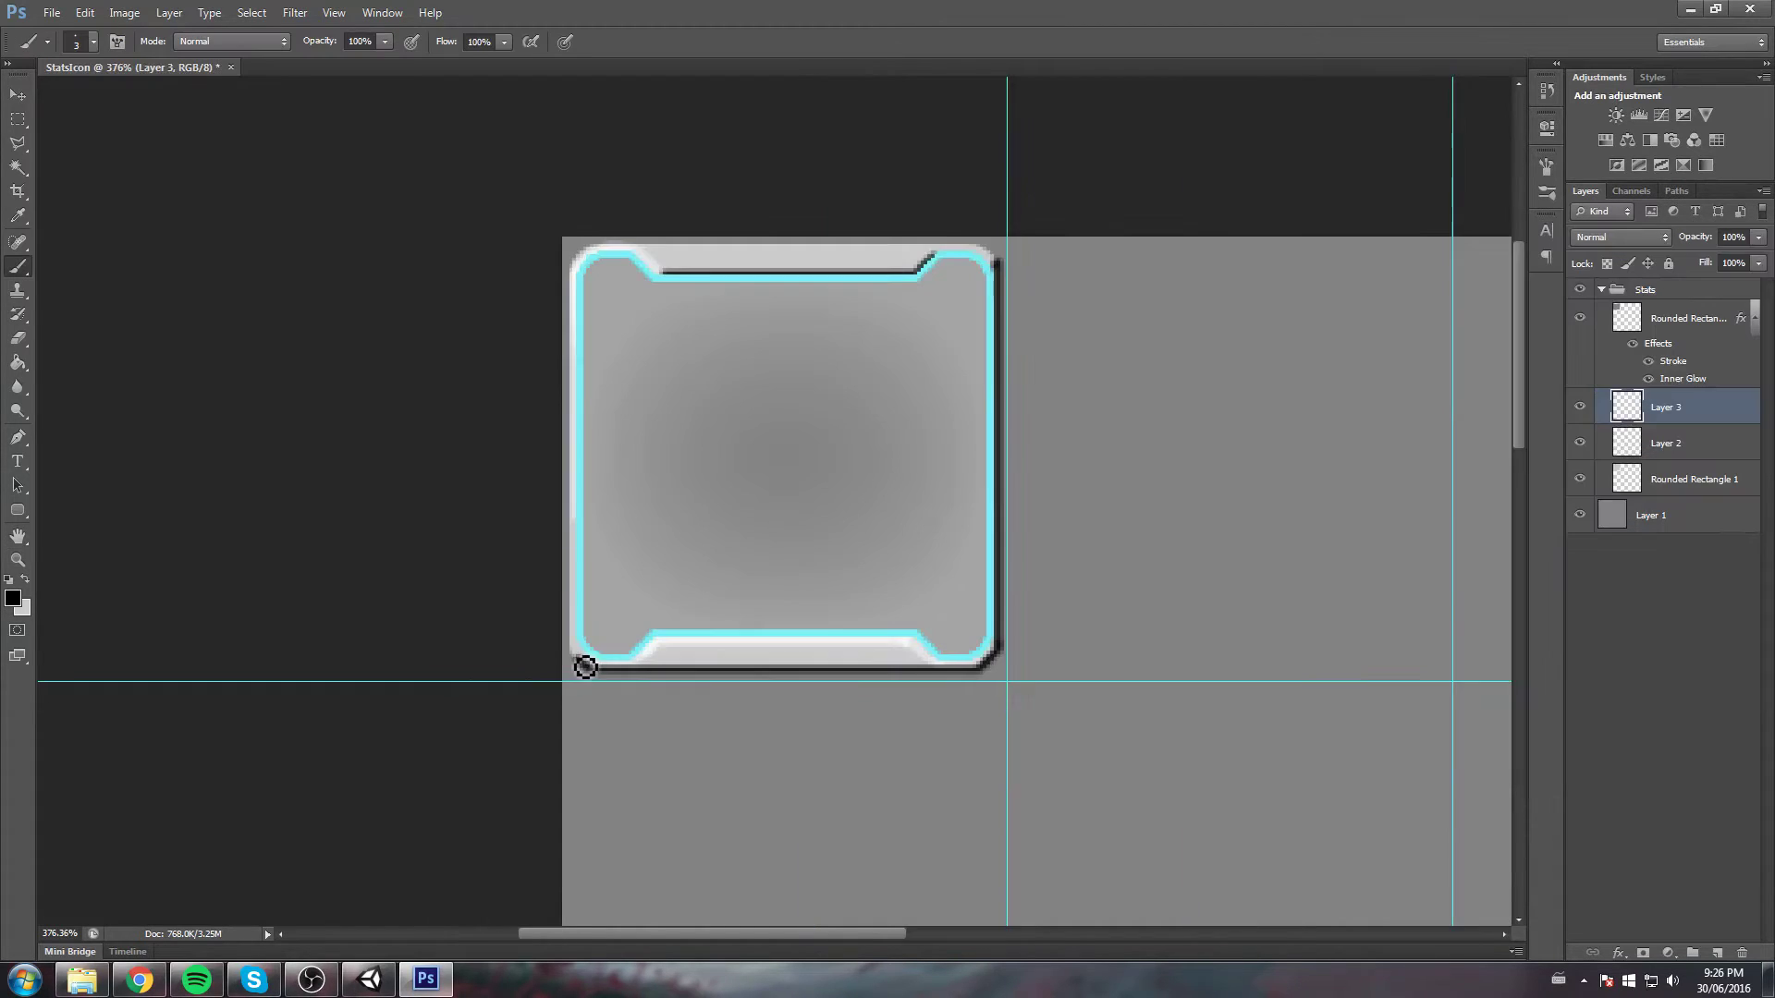
Paint black shading on the frame's lower-left corner on Layer 3 and lower that layer's opacity to 17%
left_click_drag(574, 654, 592, 669)
left_click(386, 42)
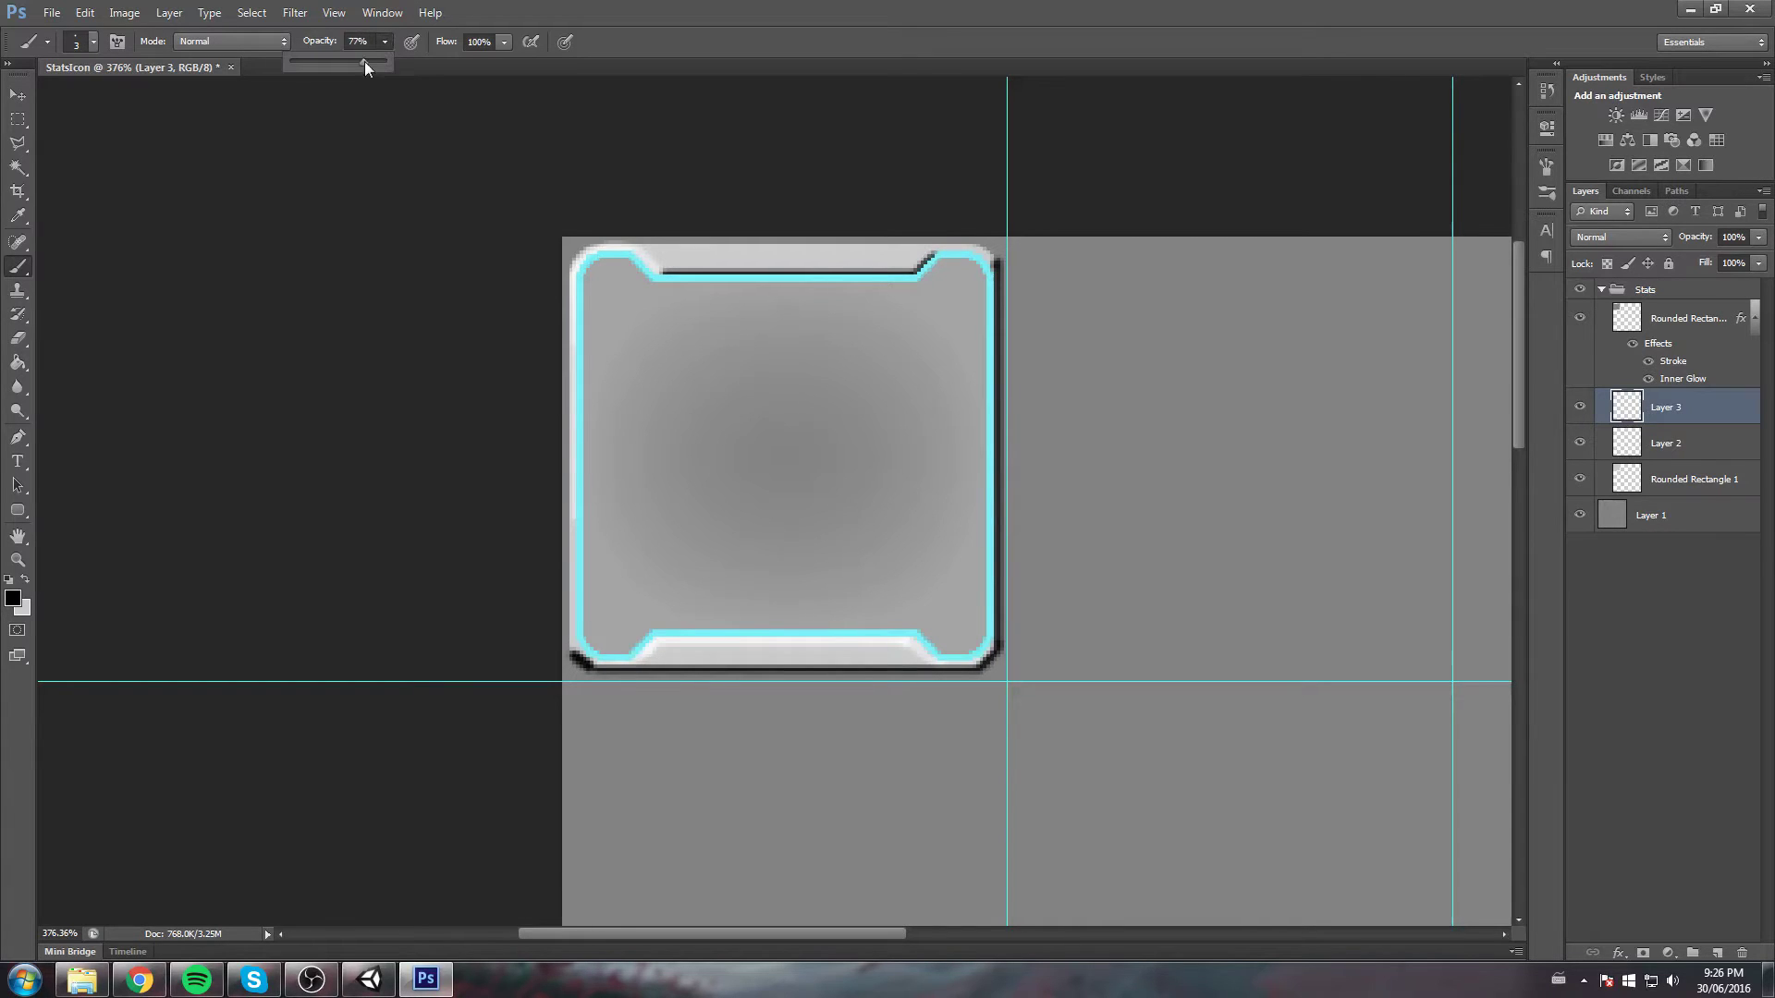
left_click(1758, 238)
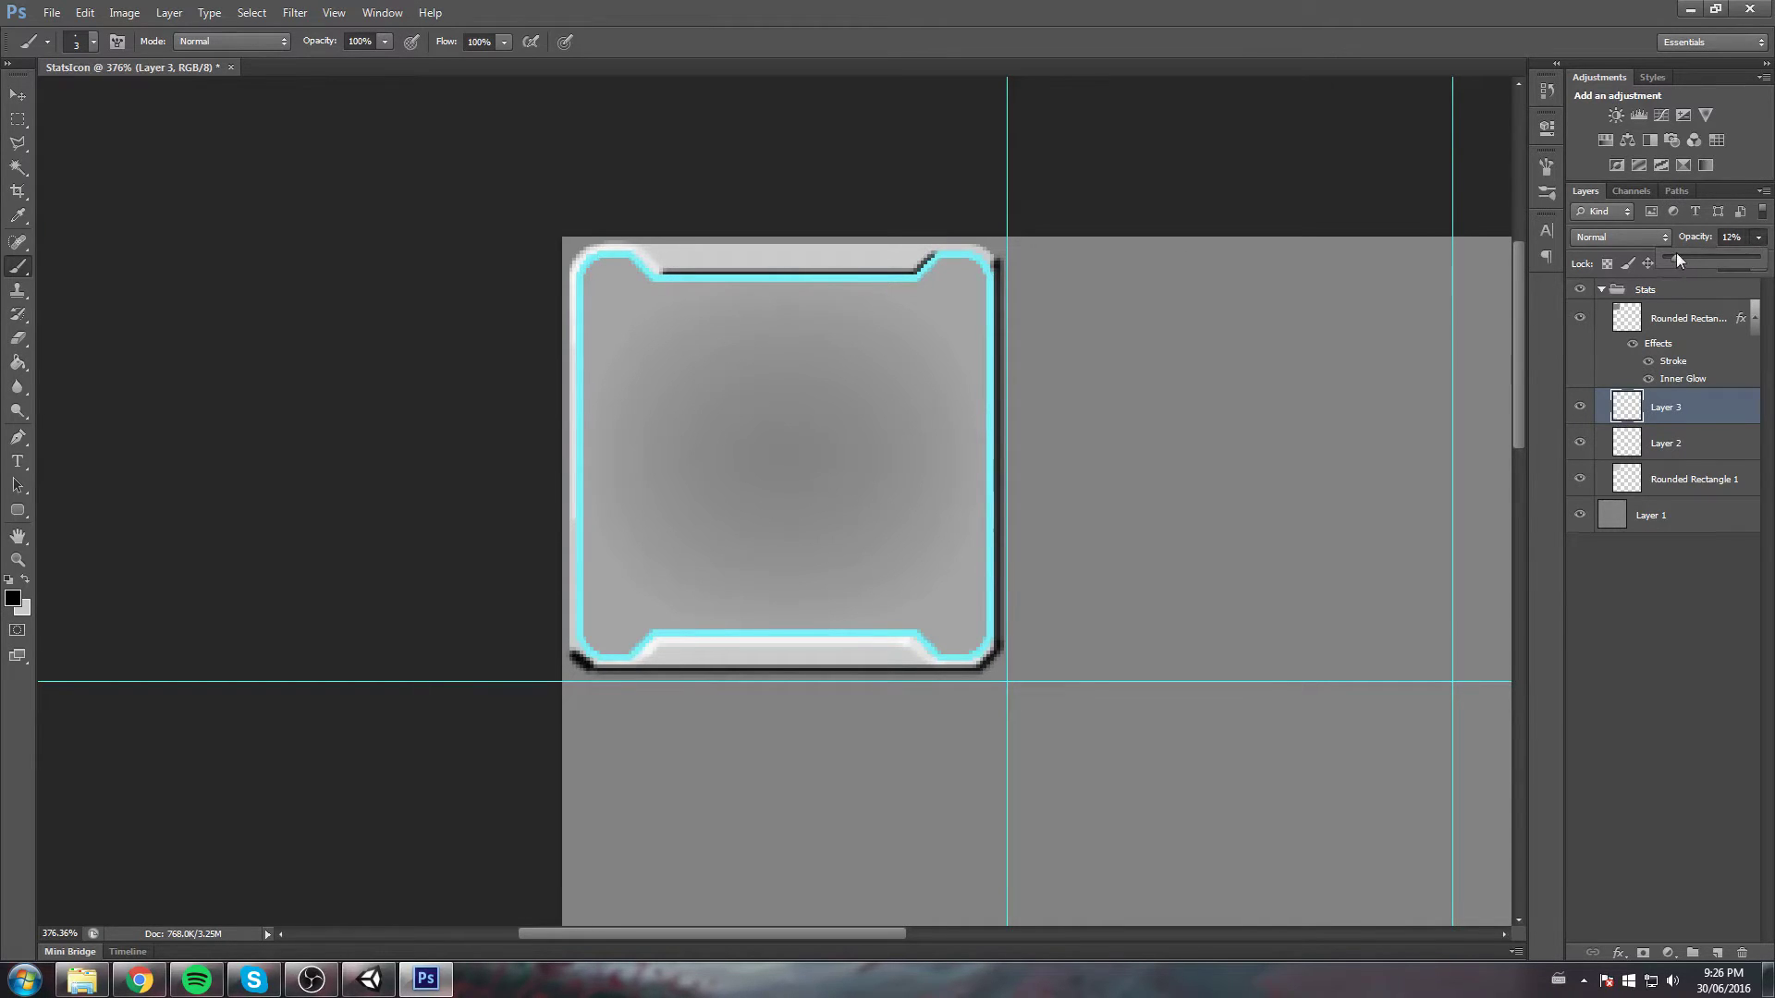
left_click_drag(1677, 252, 1671, 253)
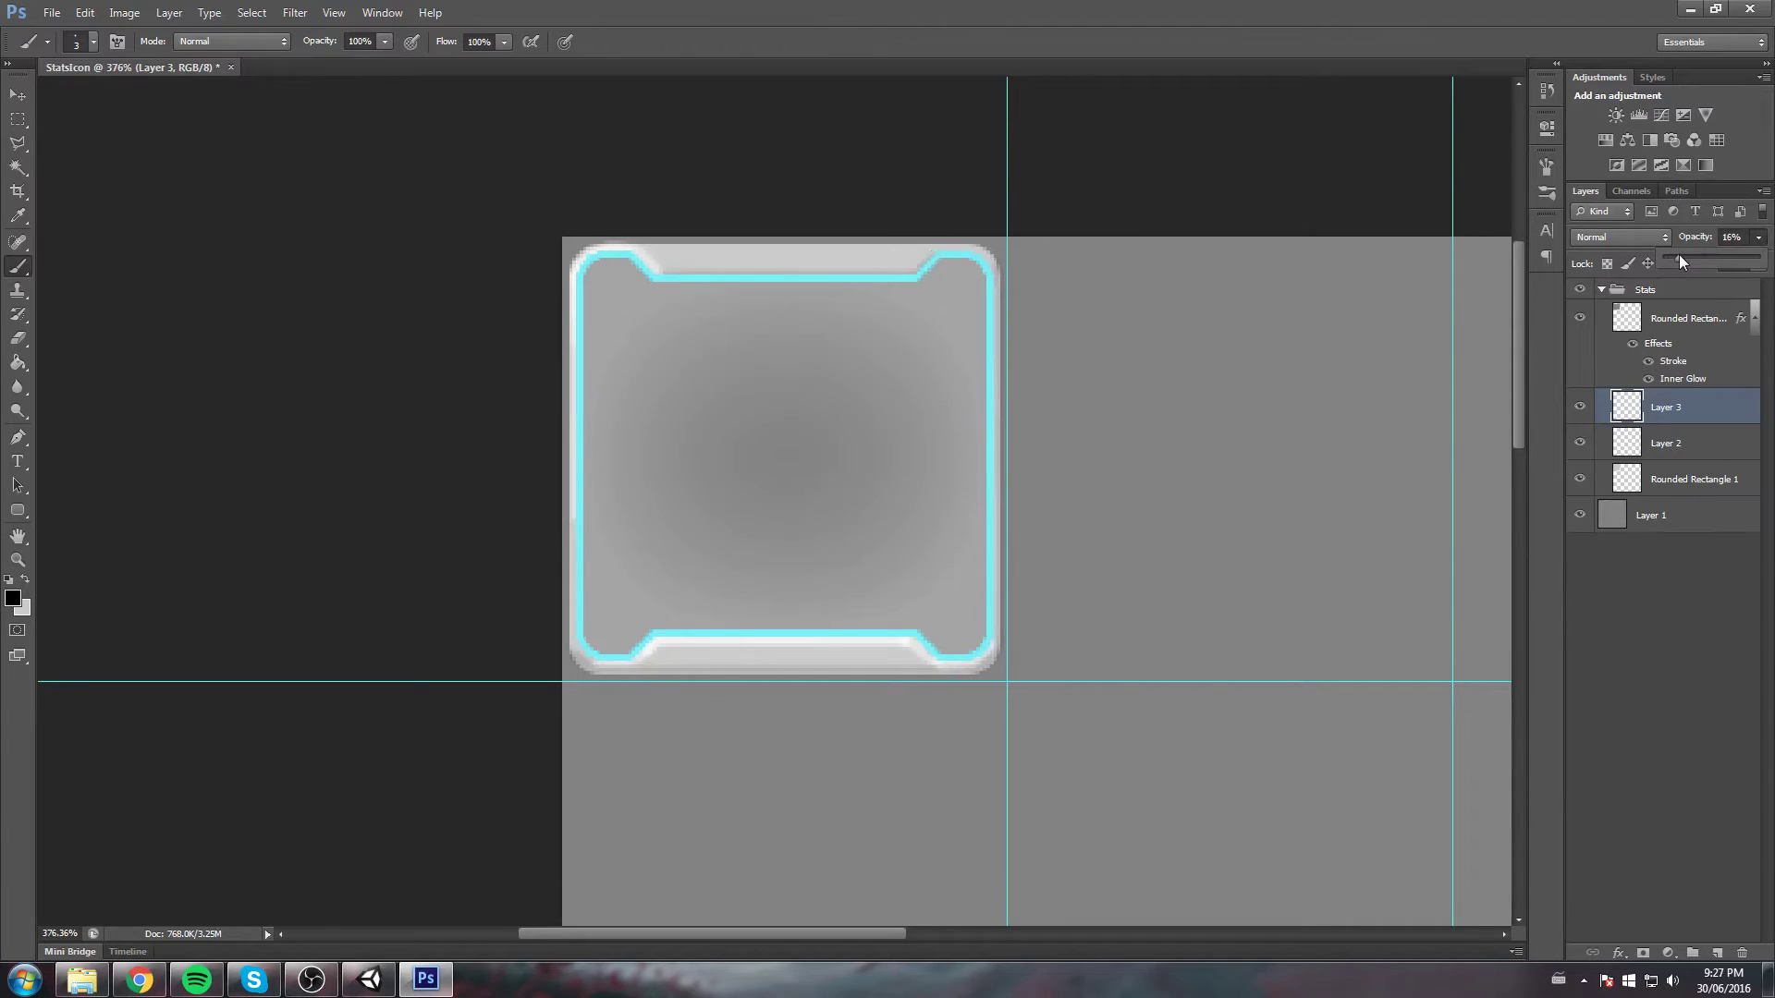
key("space")
mouse_move(979, 425)
left_mouse_down()
mouse_move(1085, 503)
mouse_move(1054, 472)
mouse_move(850, 401)
mouse_move(1010, 438)
left_mouse_up()
scroll(832, 298, "up", 6)
scroll(819, 376, "down", 12)
scroll(809, 444, "up", 5)
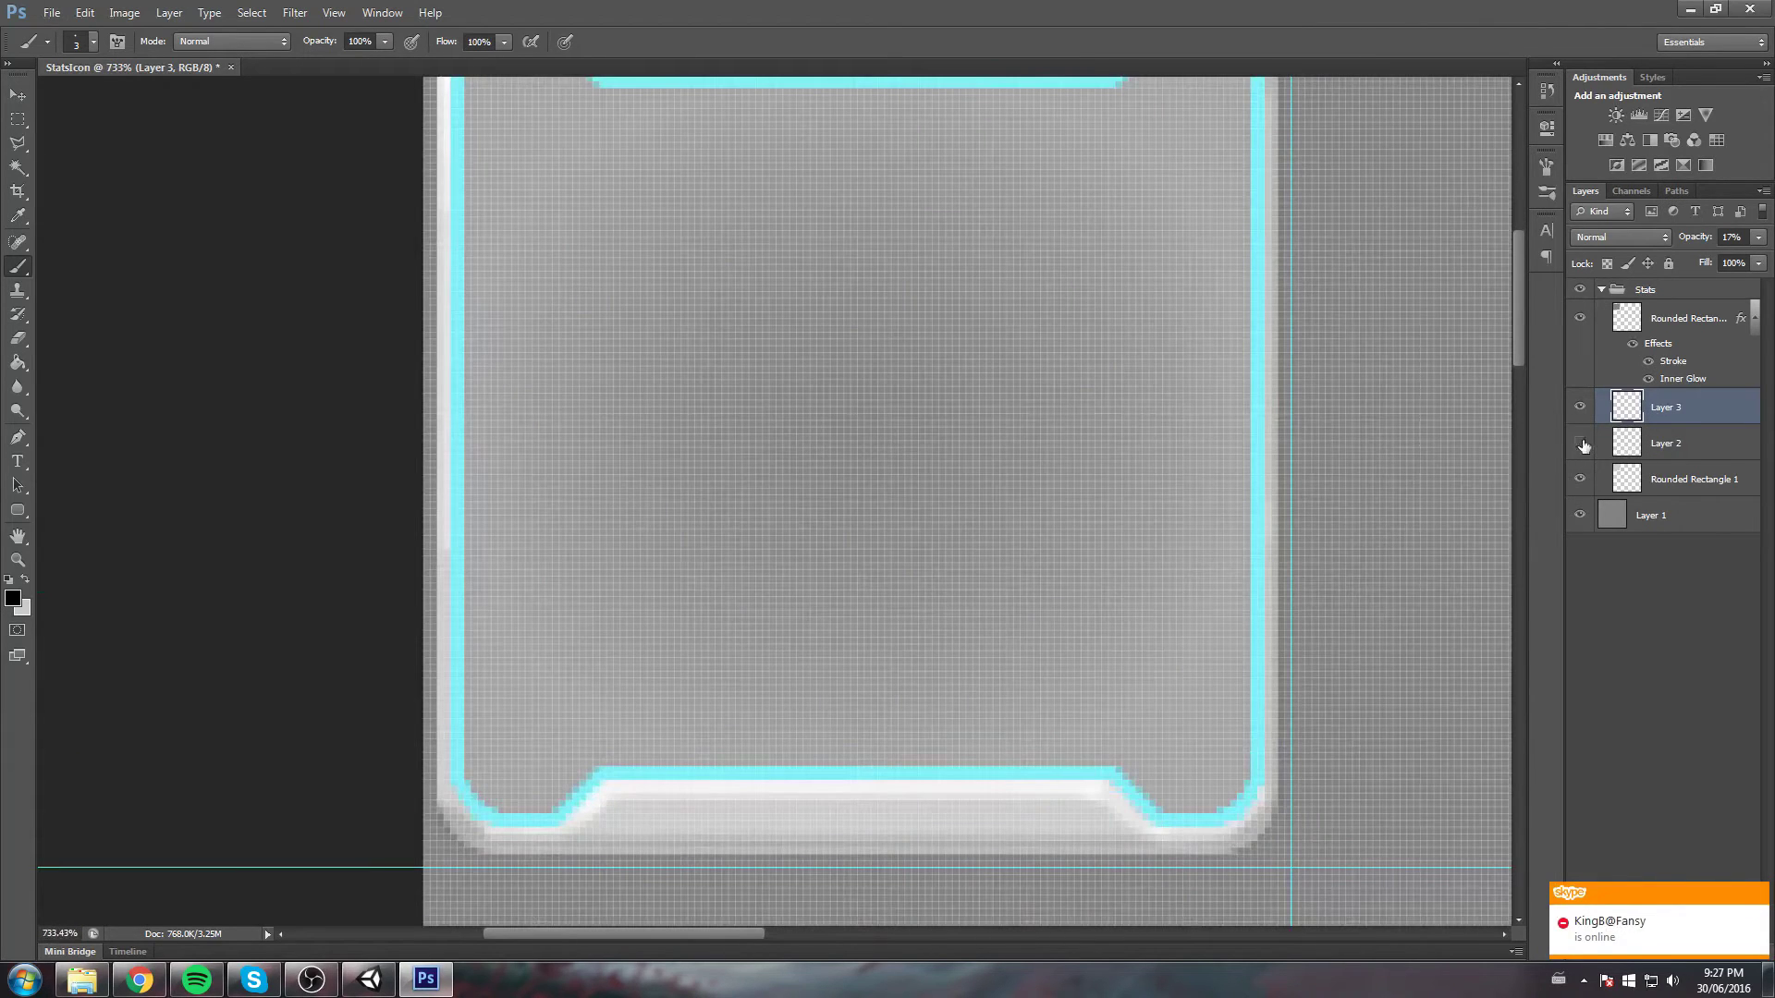
left_click(1708, 452)
key("g")
left_click_drag(793, 754, 851, 554)
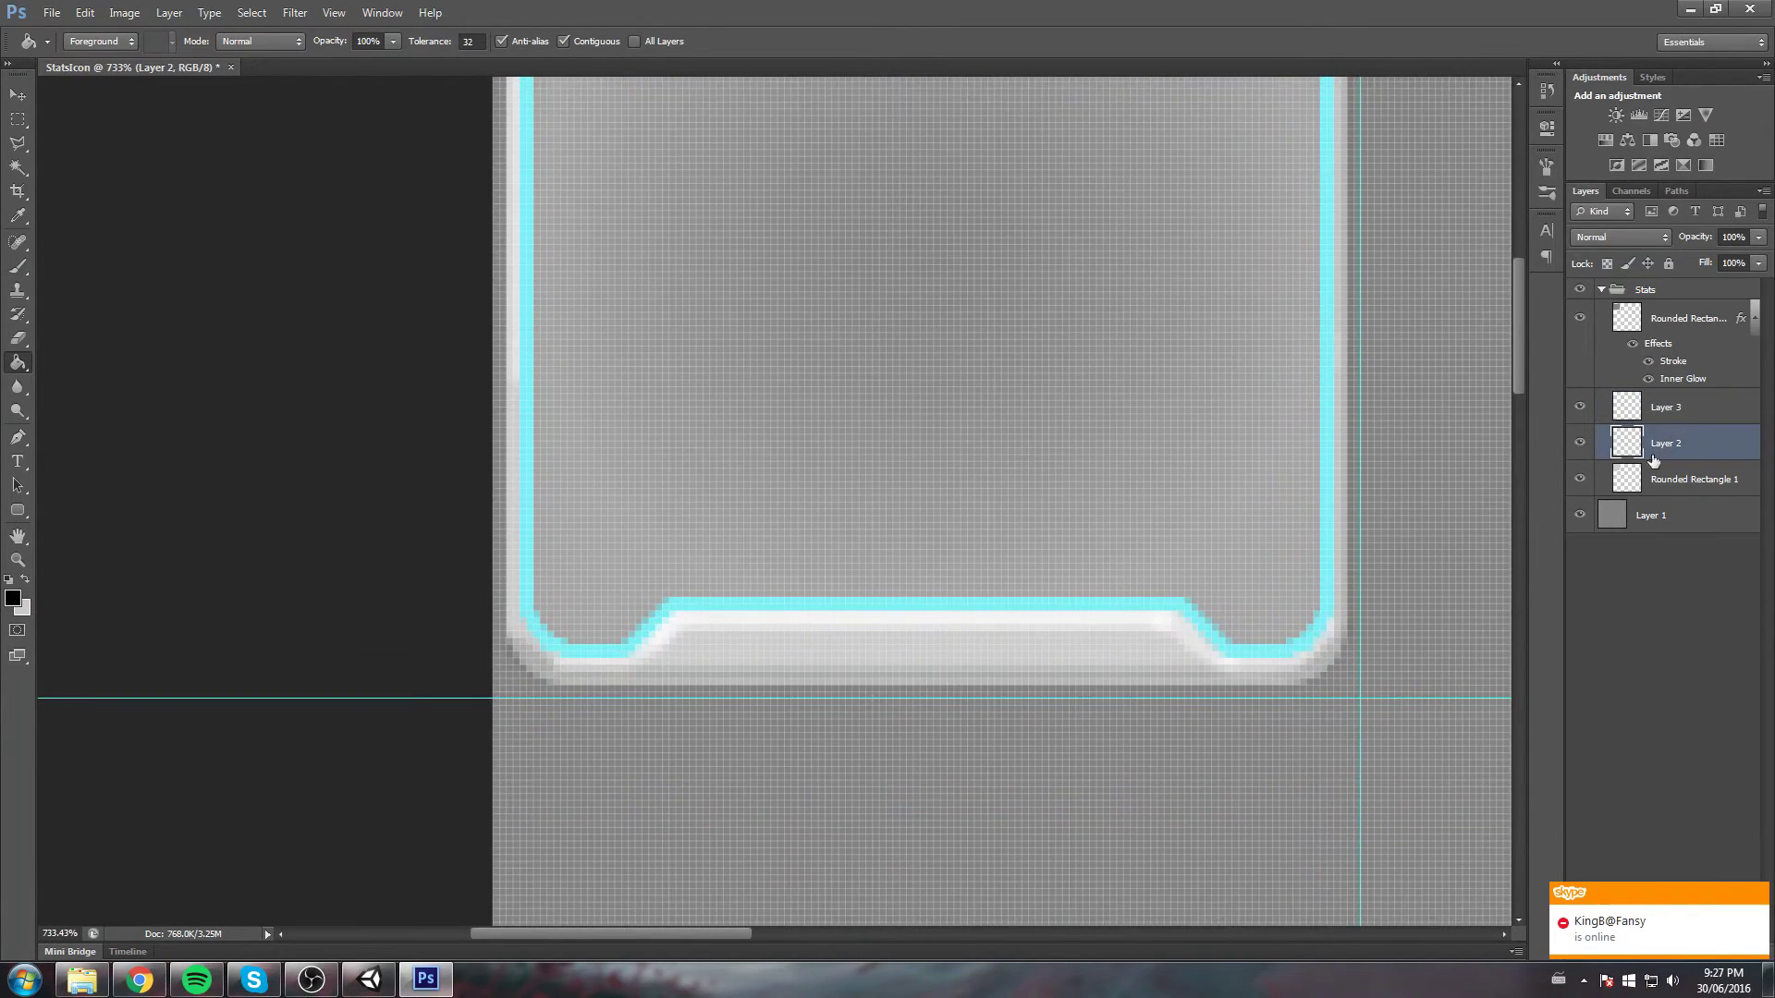
left_click(1680, 408)
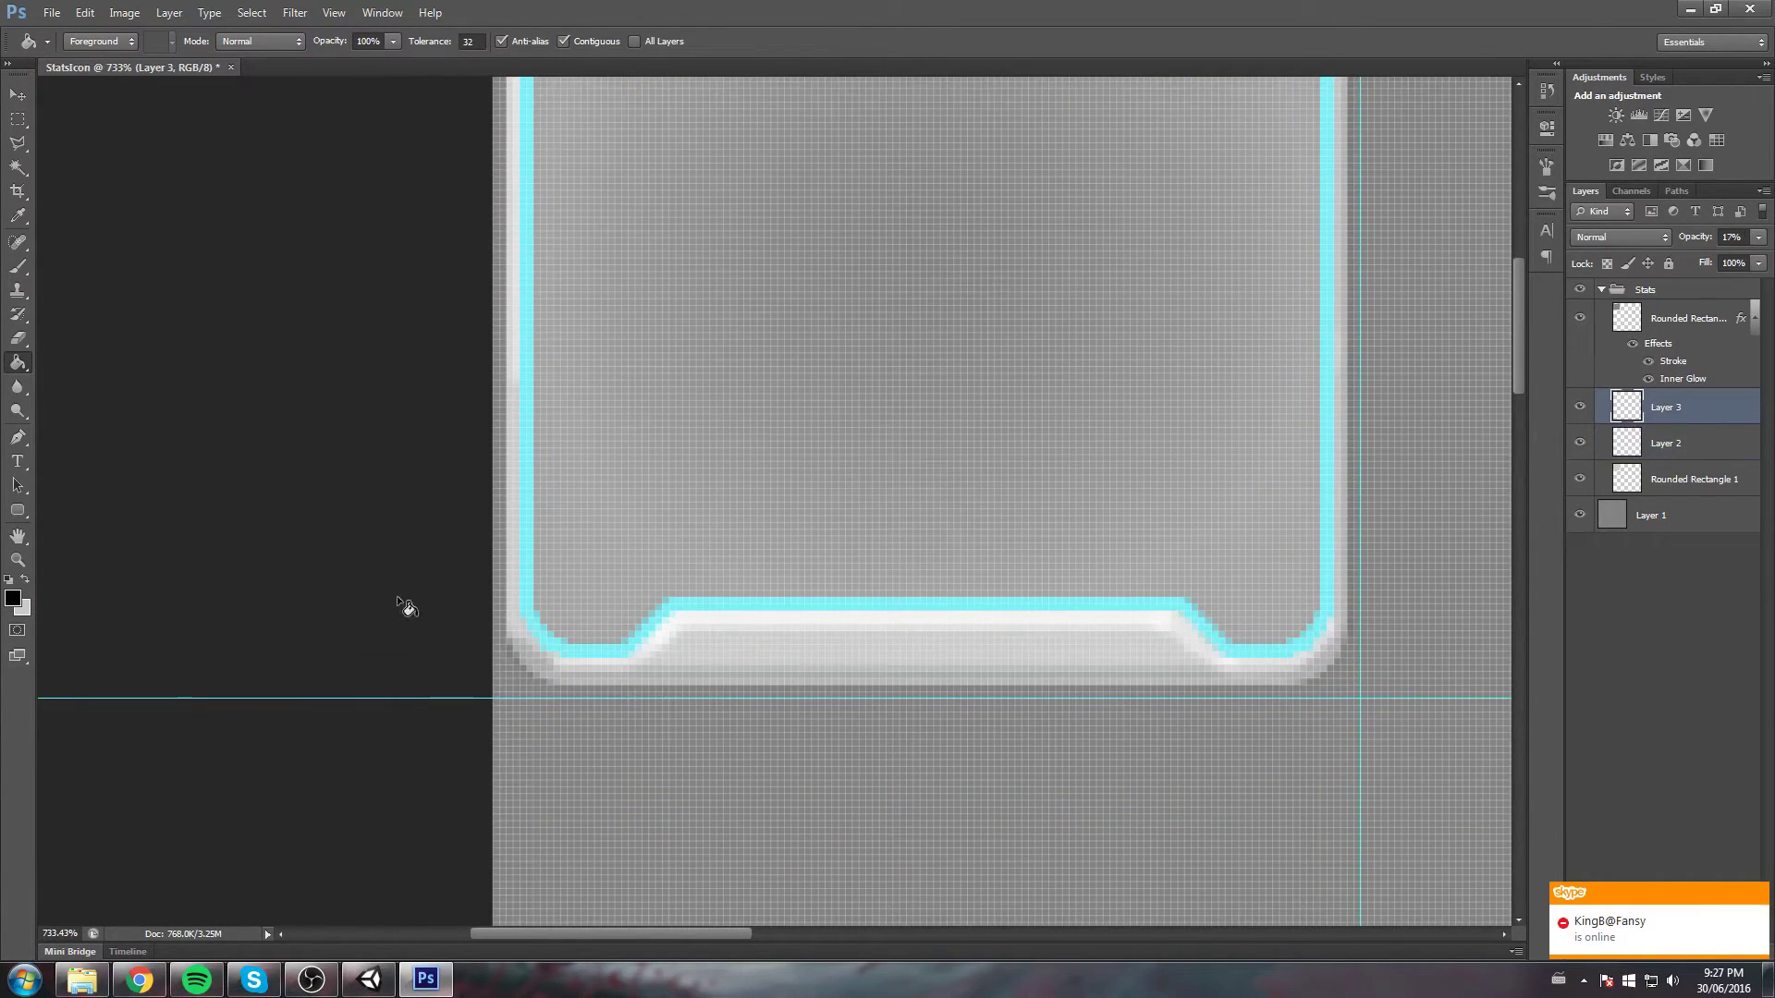
key("b")
left_click(710, 658)
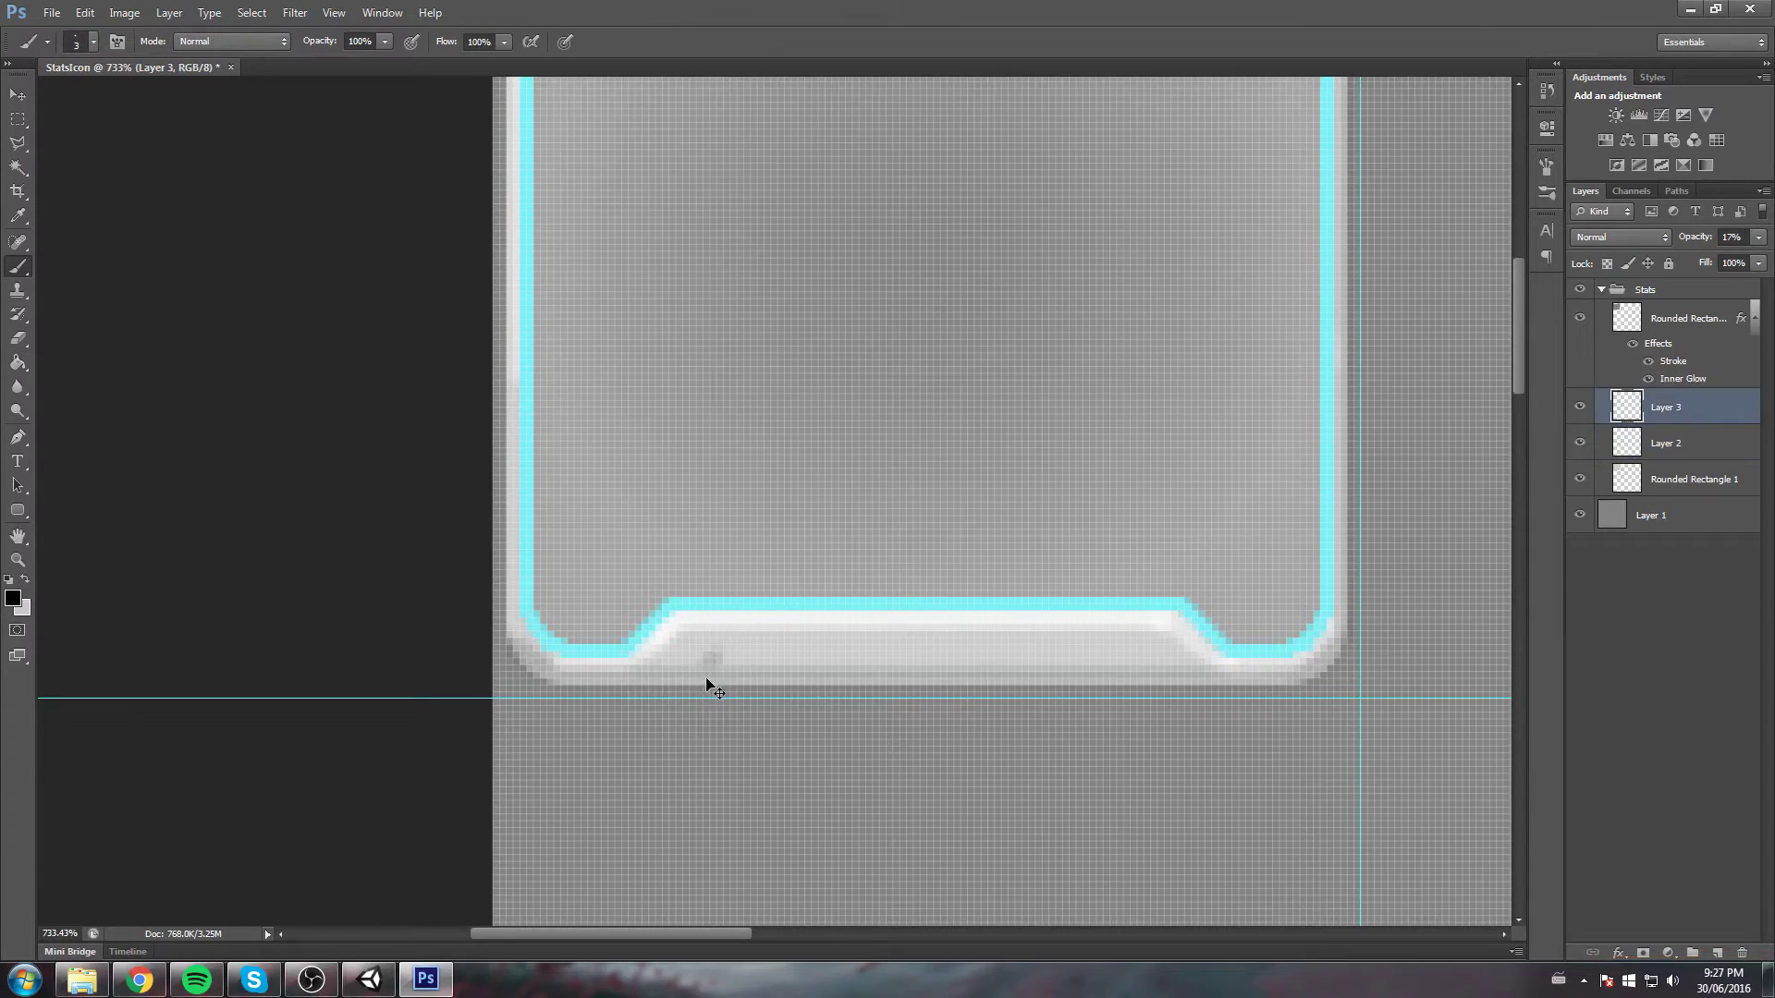
key("ctrl+z")
Set the brush size to 2 px
left_click(92, 42)
double_click(182, 77)
type("2")
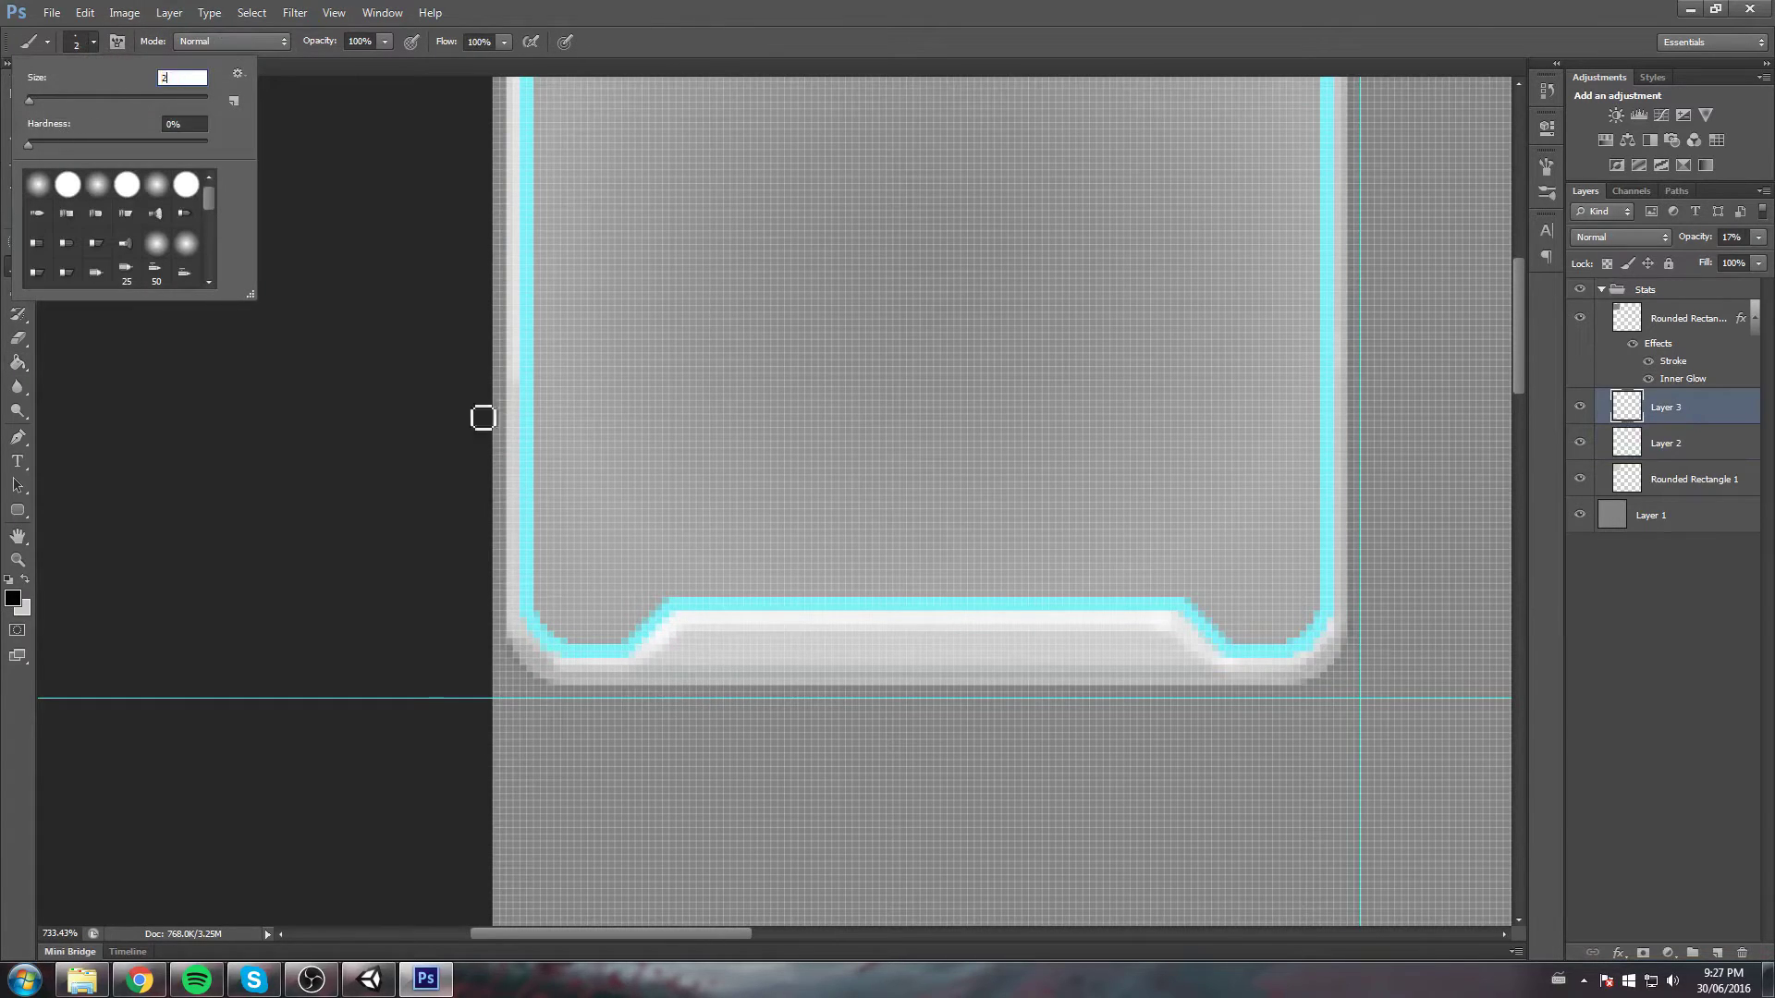
key("Return")
Try a zigzag brush line along the frame's bottom bar on Layer 3 and undo it
mouse_move(706, 653)
left_mouse_down()
mouse_move(774, 678)
mouse_move(819, 640)
mouse_move(870, 682)
mouse_move(934, 638)
mouse_move(1012, 679)
mouse_move(1061, 643)
mouse_move(1093, 678)
mouse_move(1161, 641)
mouse_move(1198, 675)
left_mouse_up()
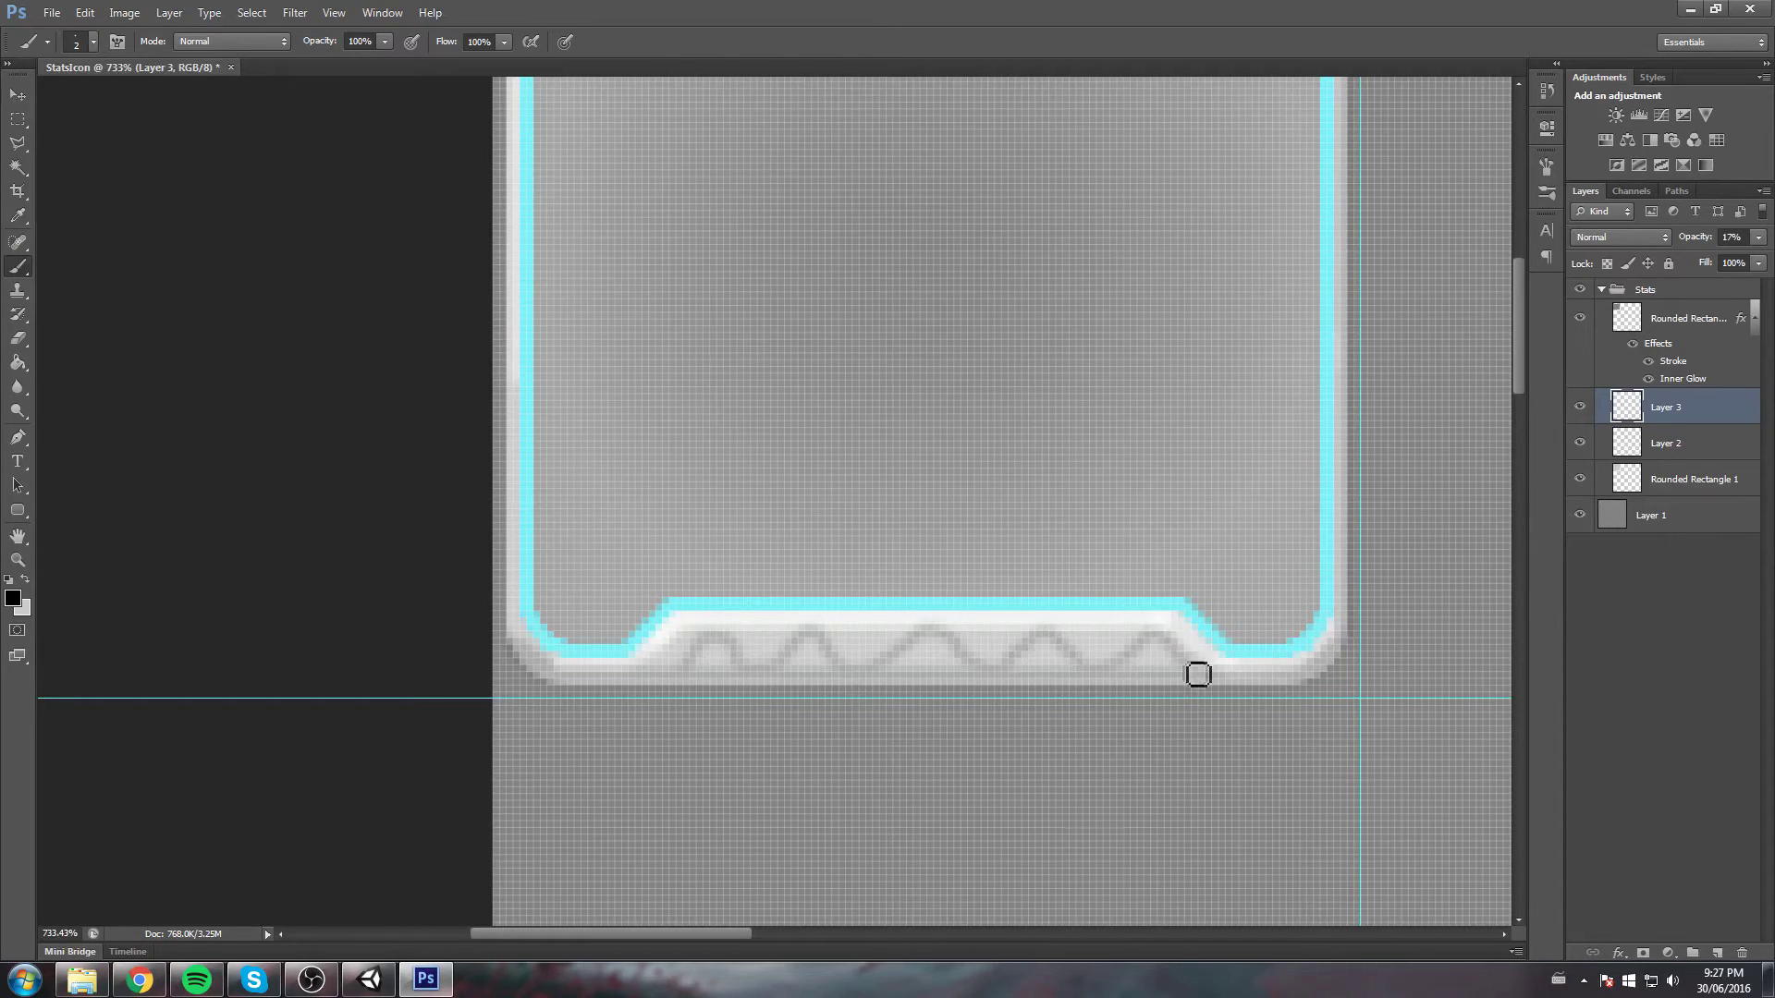
scroll(824, 447, "down", 9)
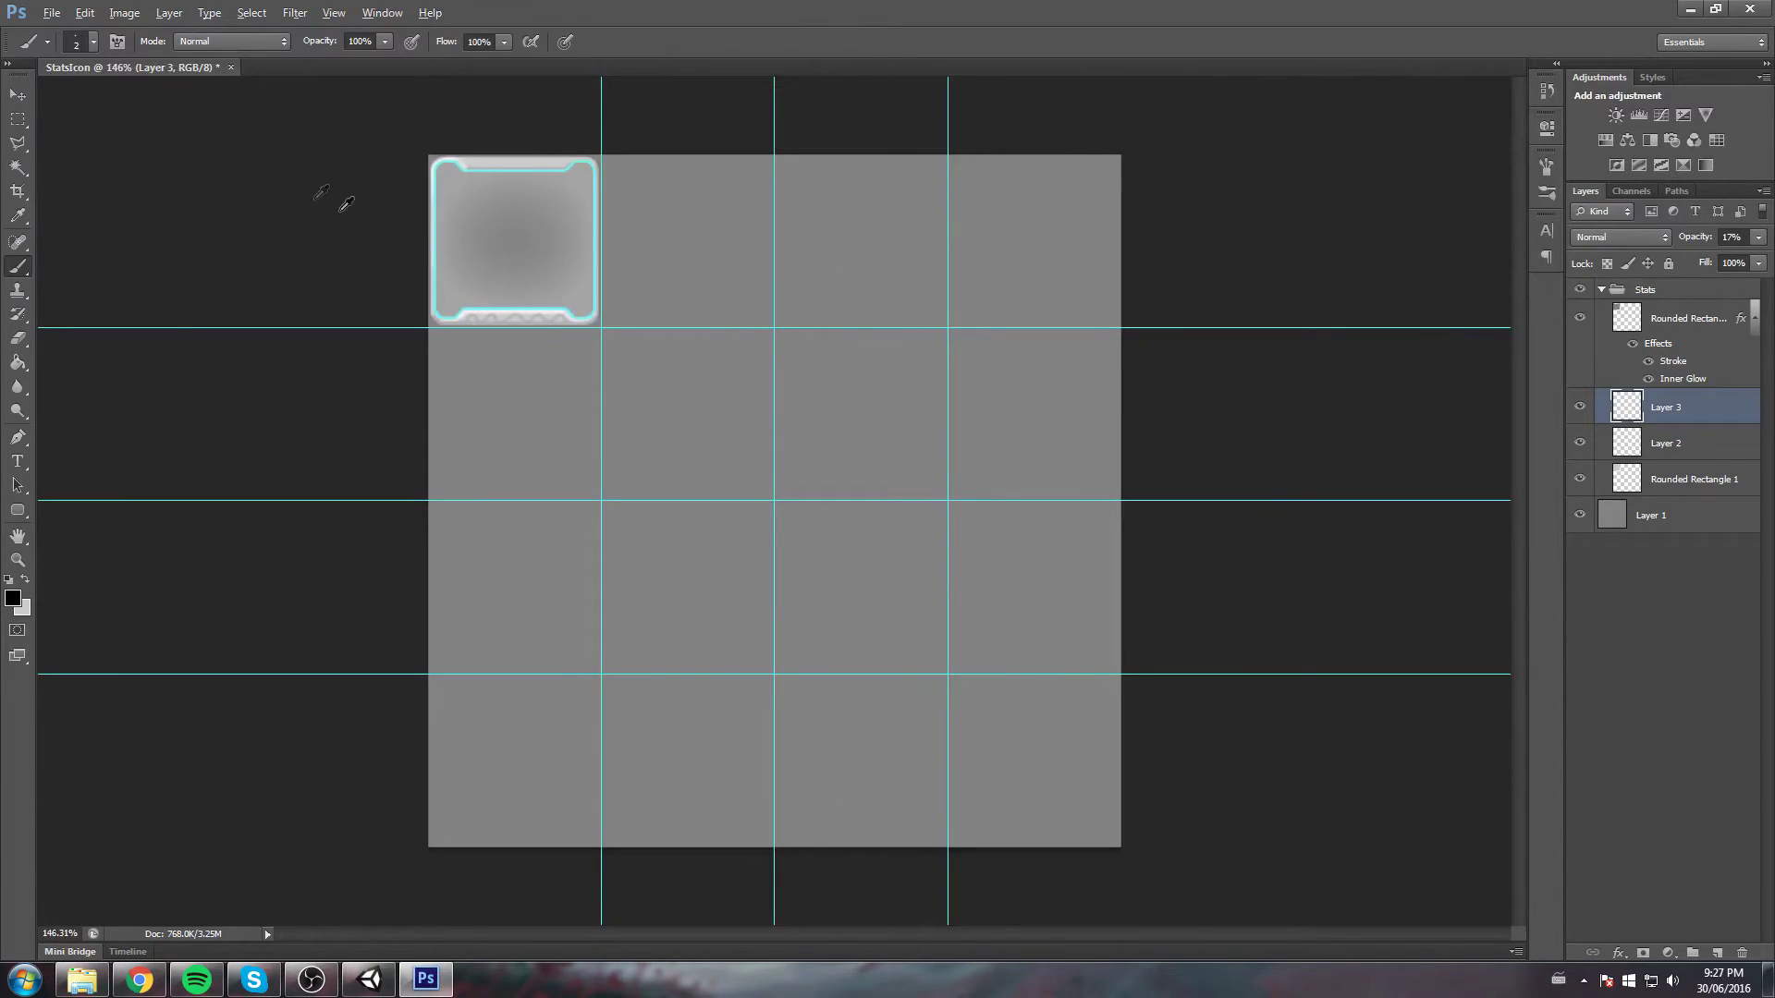
scroll(320, 192, "up", 10)
key("ctrl+z")
Paint a straight, faint dark line along the frame's bottom bar and another along its top bar on Layer 3
left_click_drag(461, 529, 1071, 534)
scroll(958, 475, "down", 5)
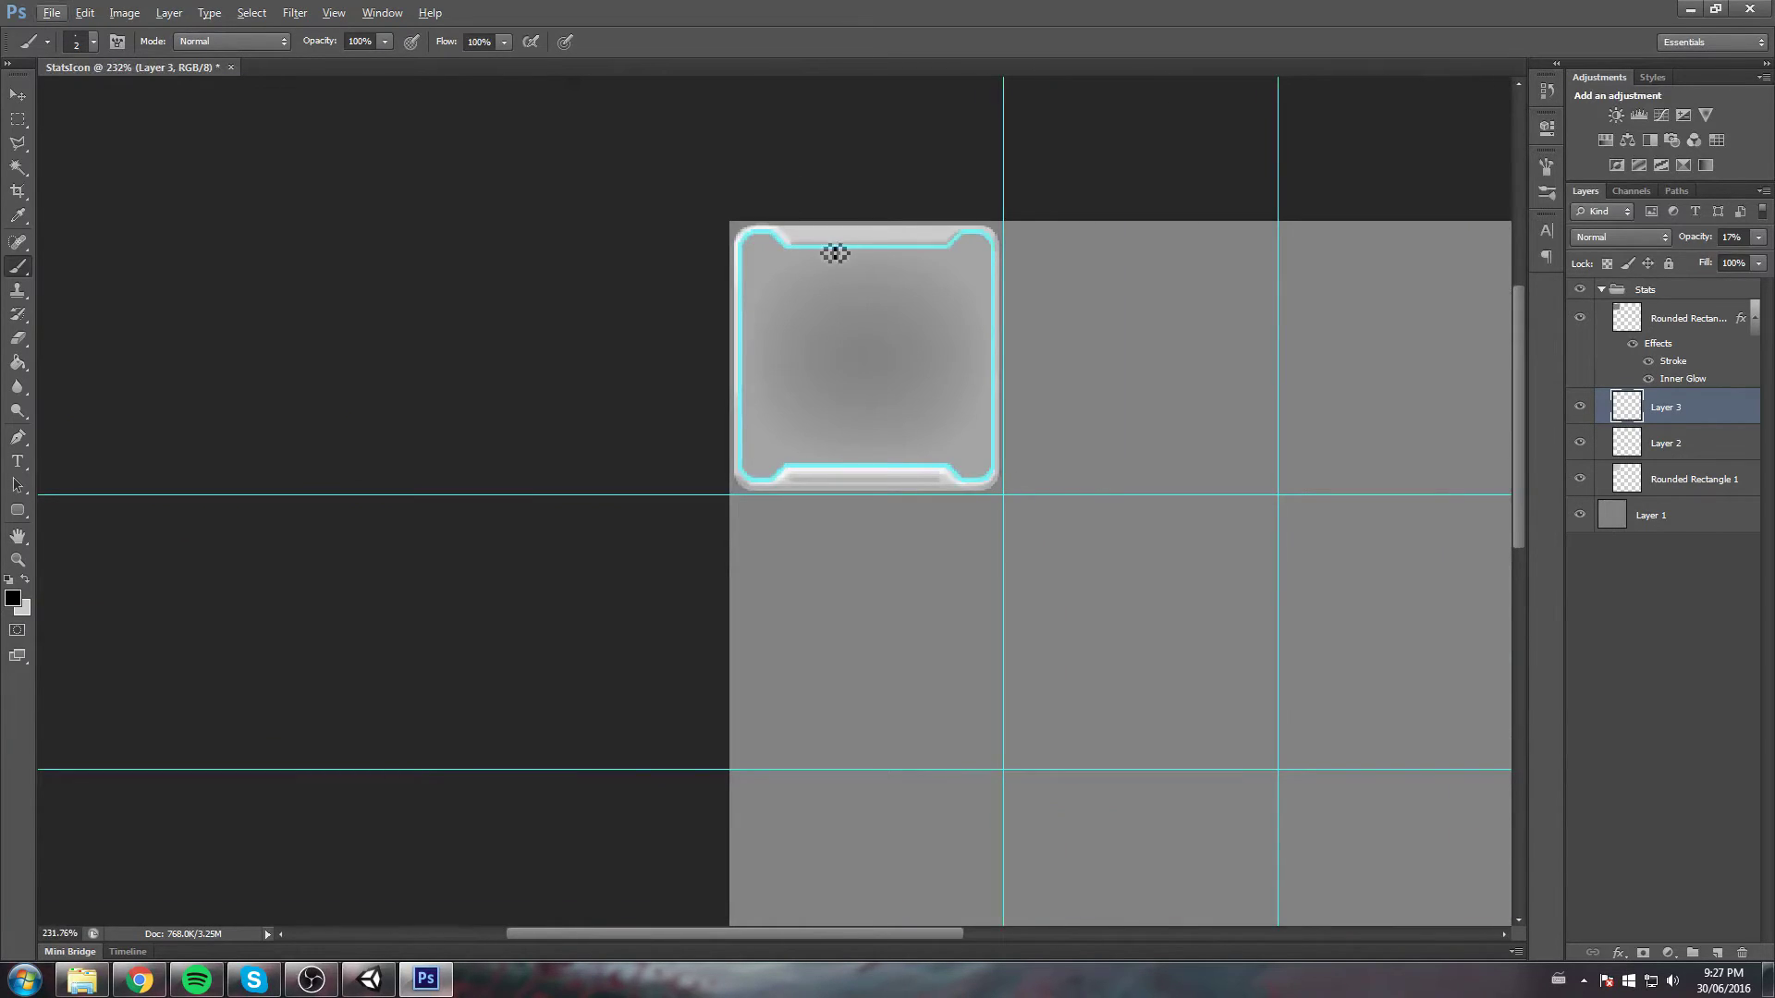
scroll(840, 248, "up", 6)
left_click_drag(710, 322, 1247, 308)
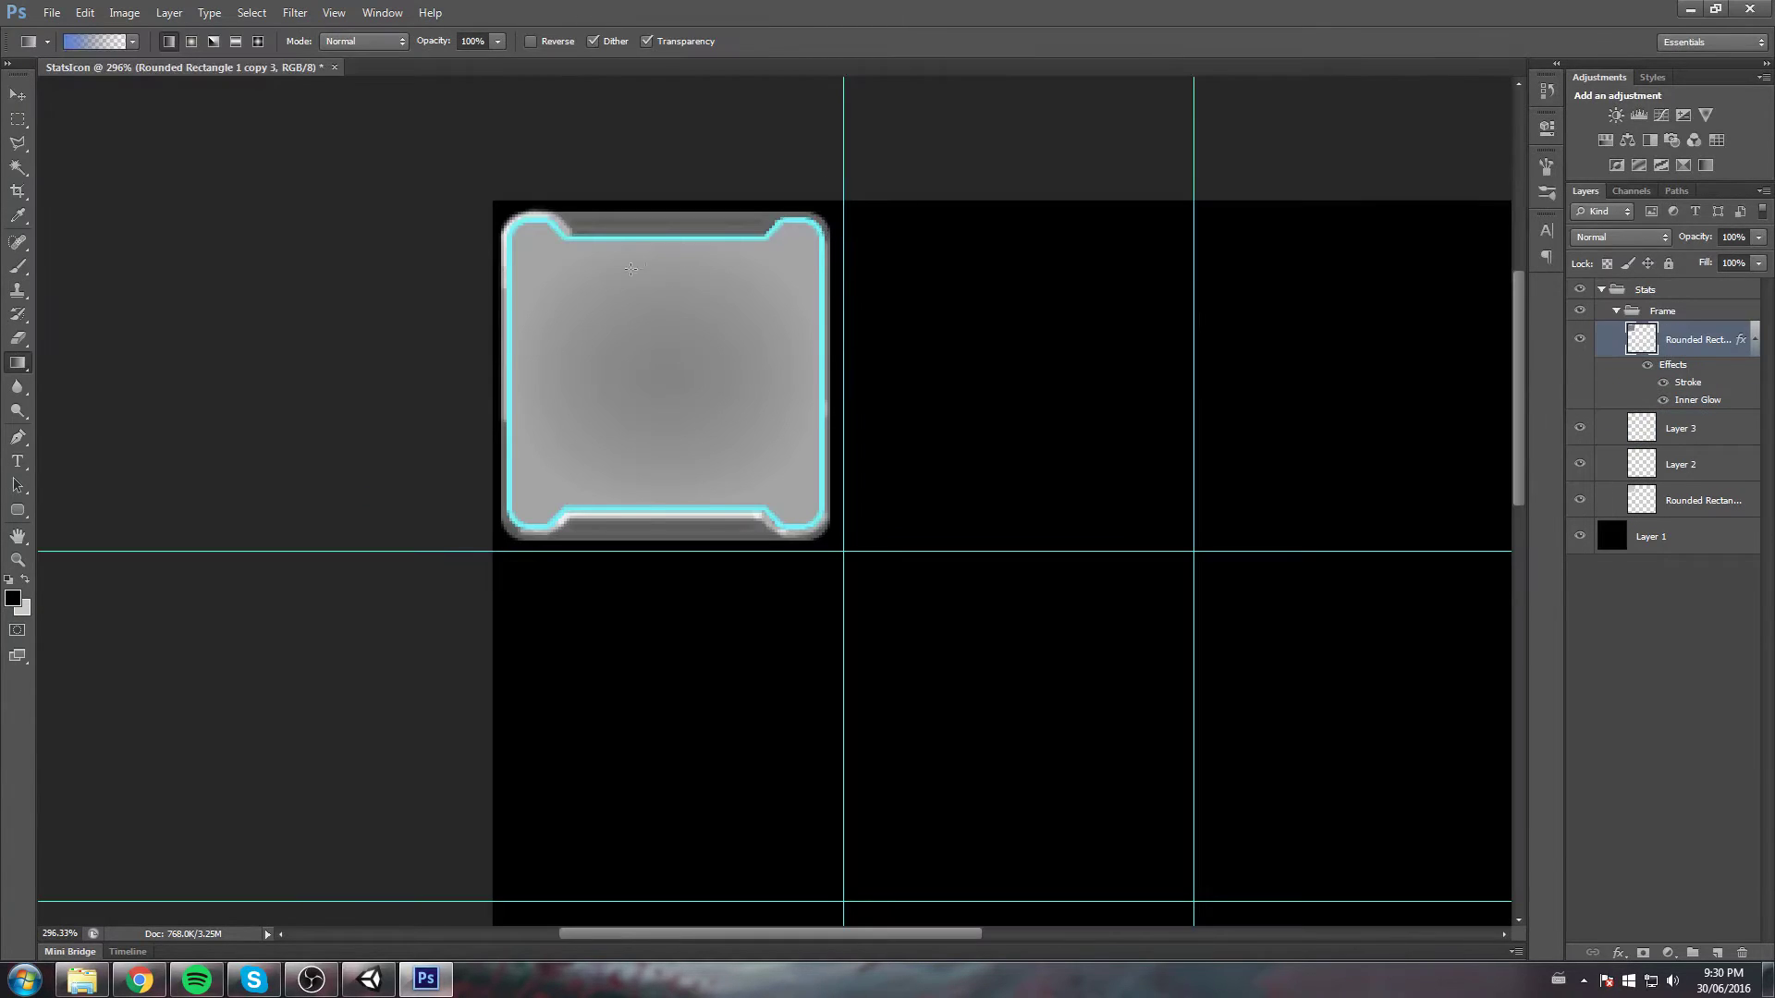
Examine the frame against the black background, comparing it with the notched inner panel layer hidden and shown
scroll(607, 204, "up", 3)
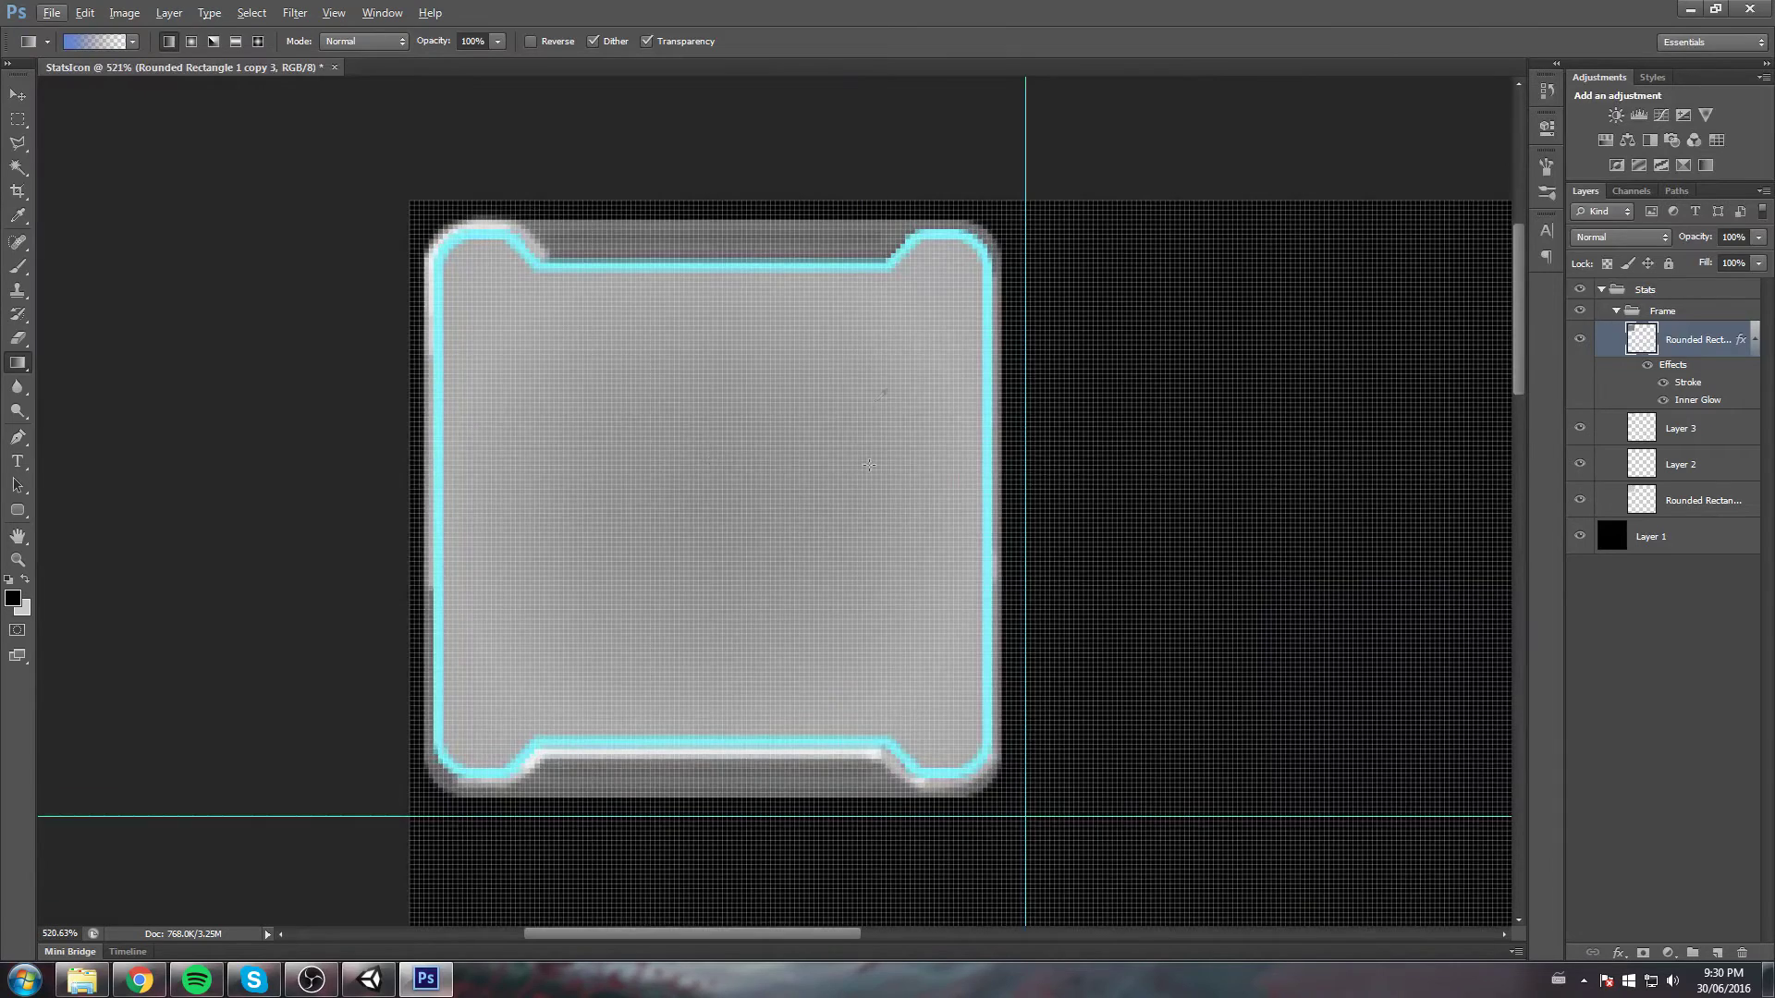
scroll(884, 389, "down", 3)
scroll(1022, 349, "down", 2)
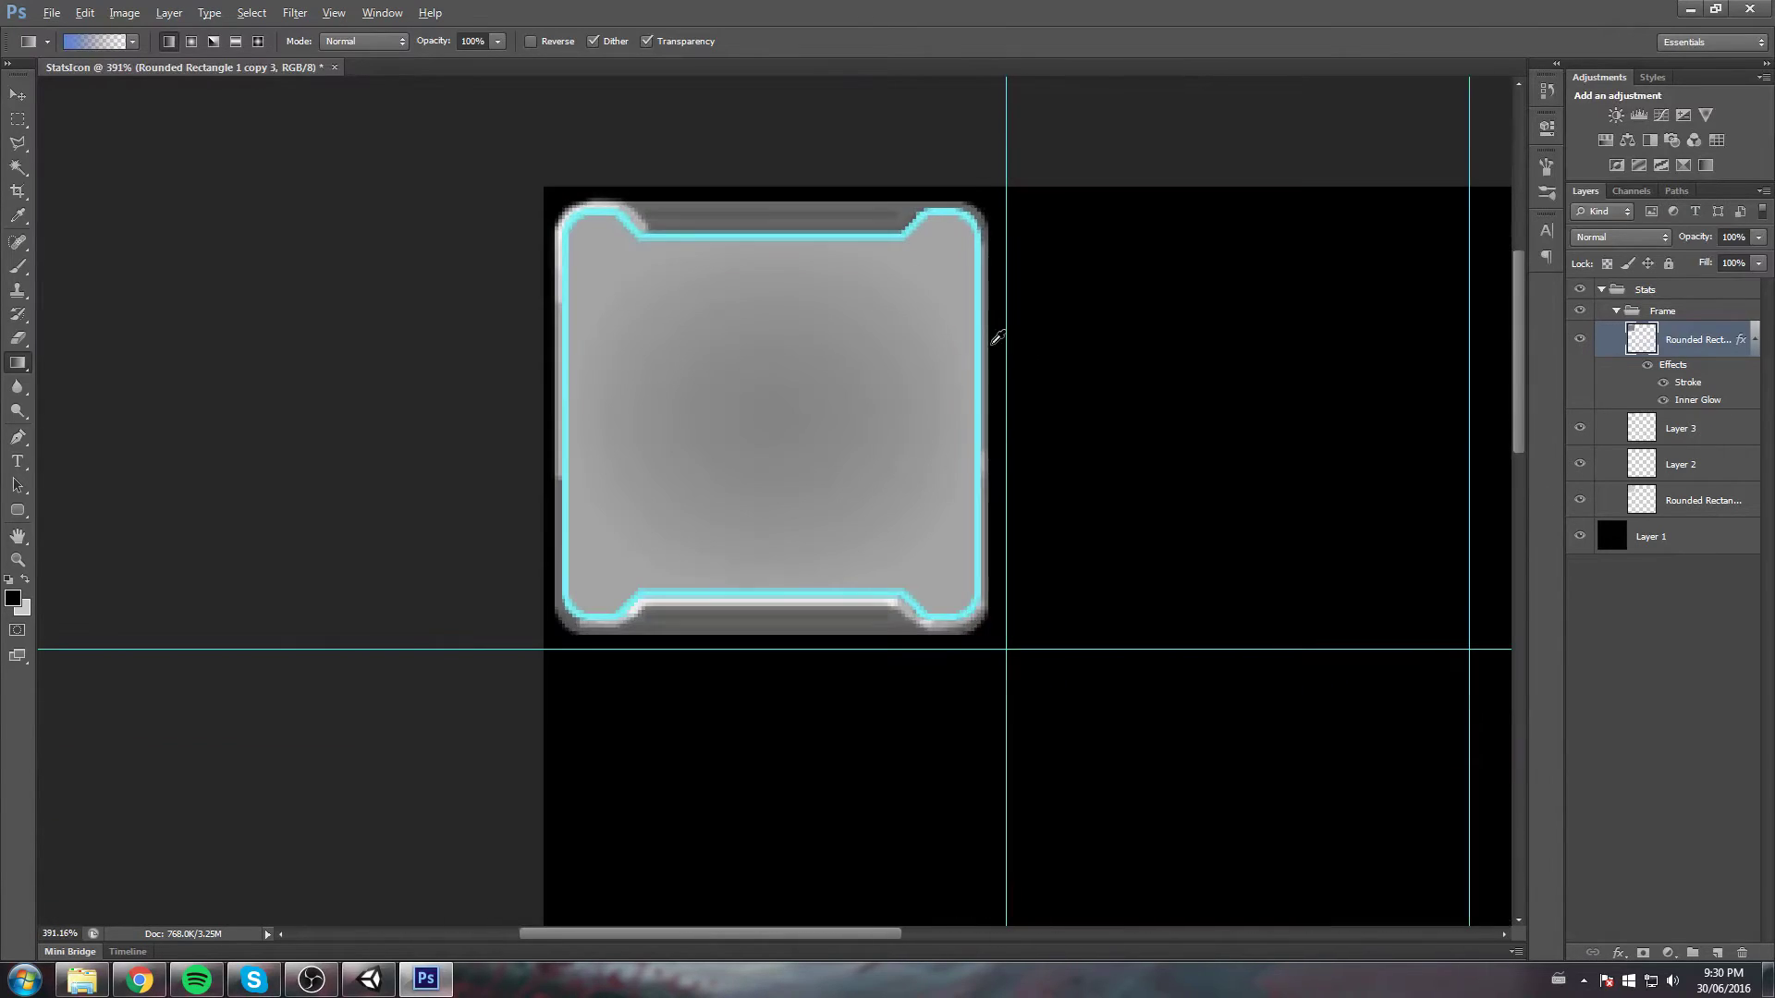
left_click(1583, 340)
left_click(1583, 340)
left_click(1582, 340)
left_click(1582, 340)
left_click(1582, 341)
left_click(1582, 340)
left_click(1583, 340)
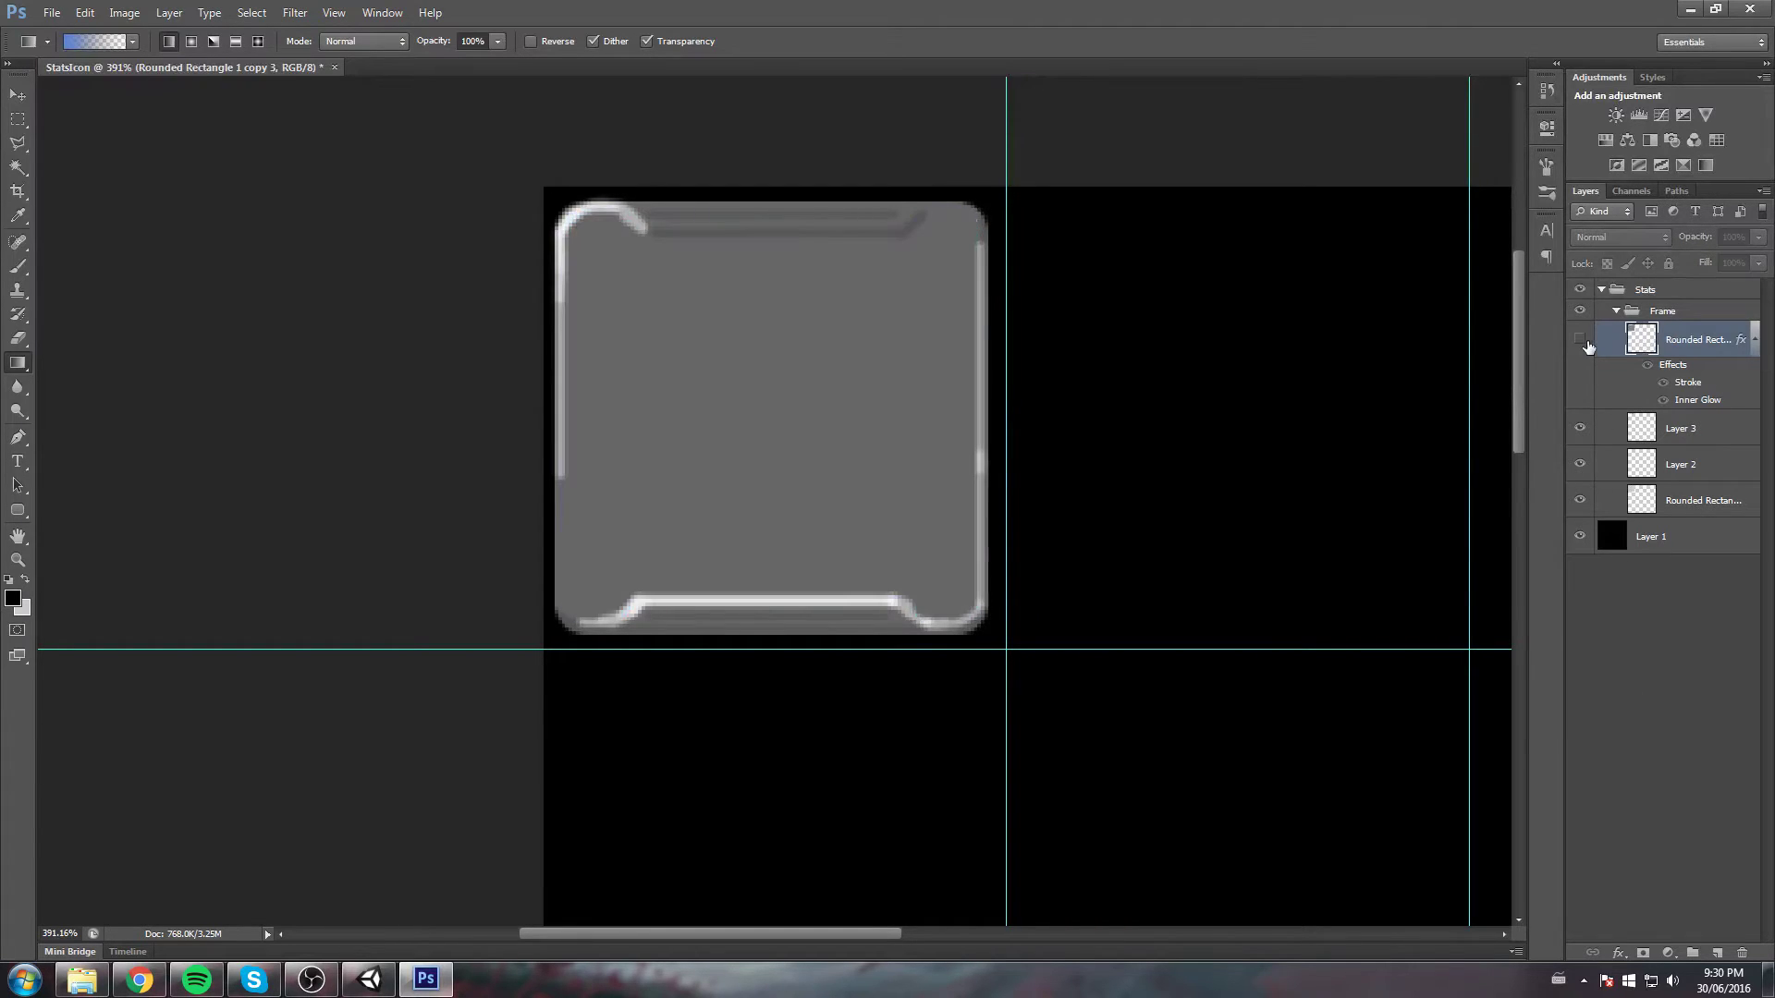
left_click(1583, 340)
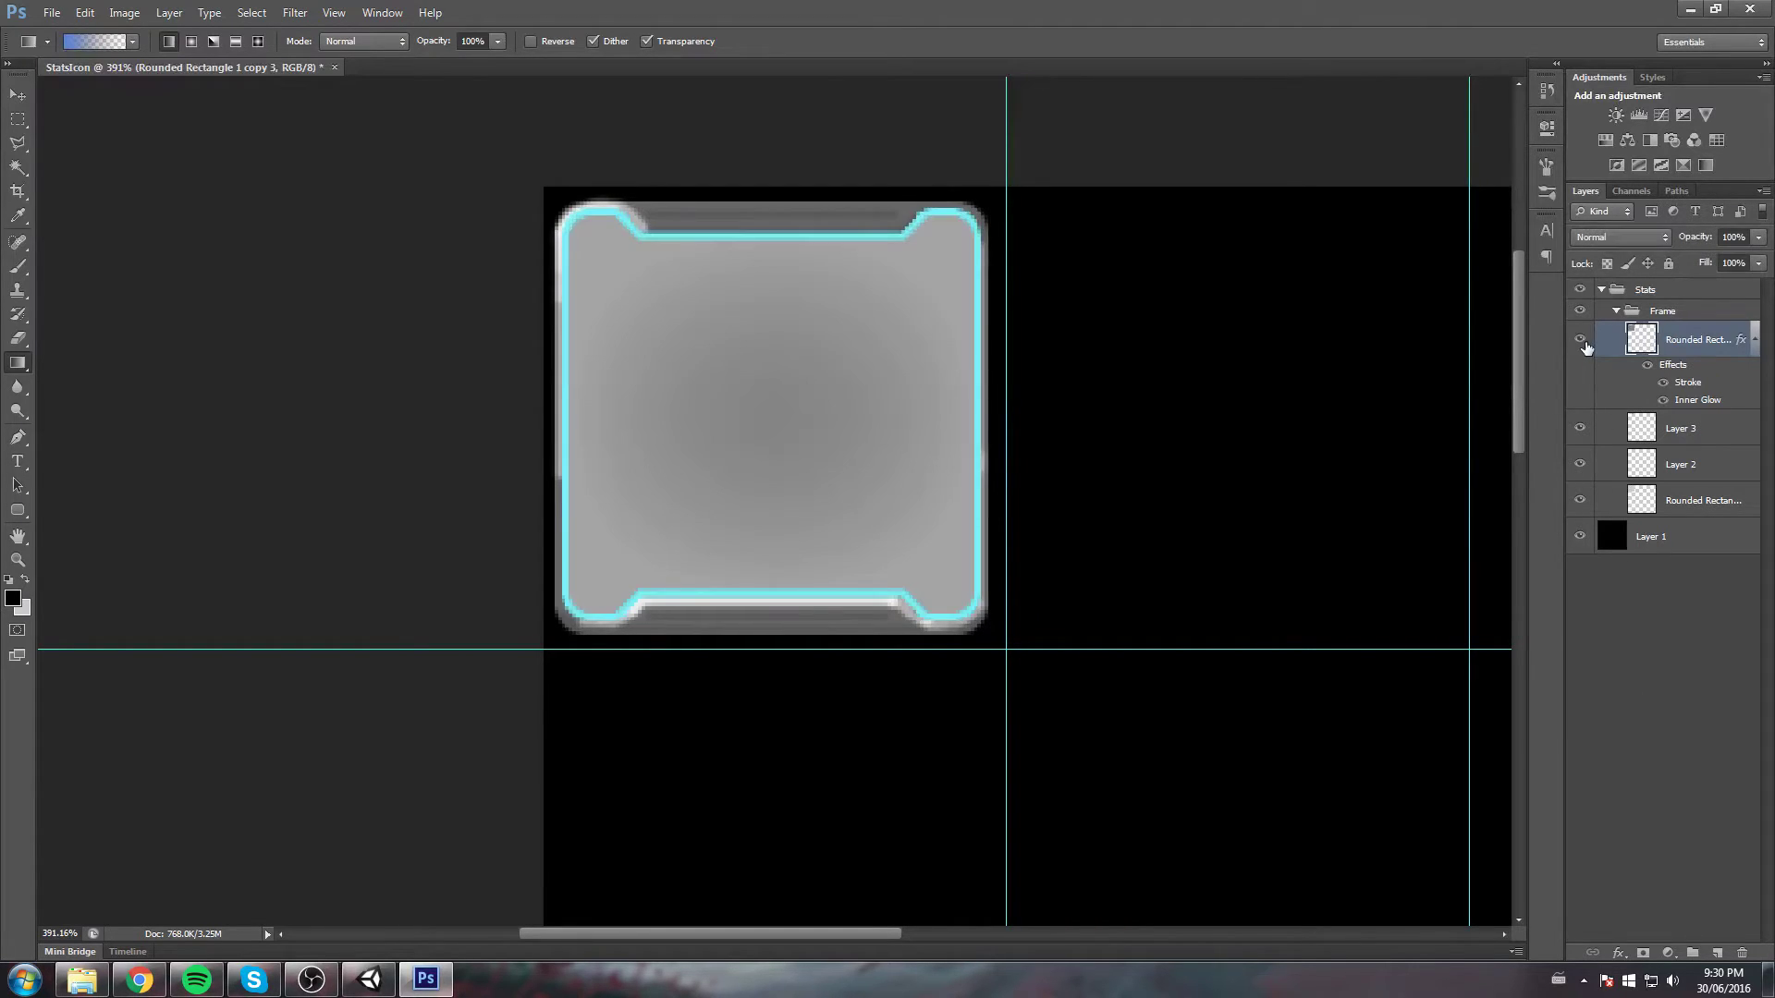
Set the inner panel layer's opacity to 75%, hiding the base rounded rectangle while doing so and showing it again
left_click(1581, 502)
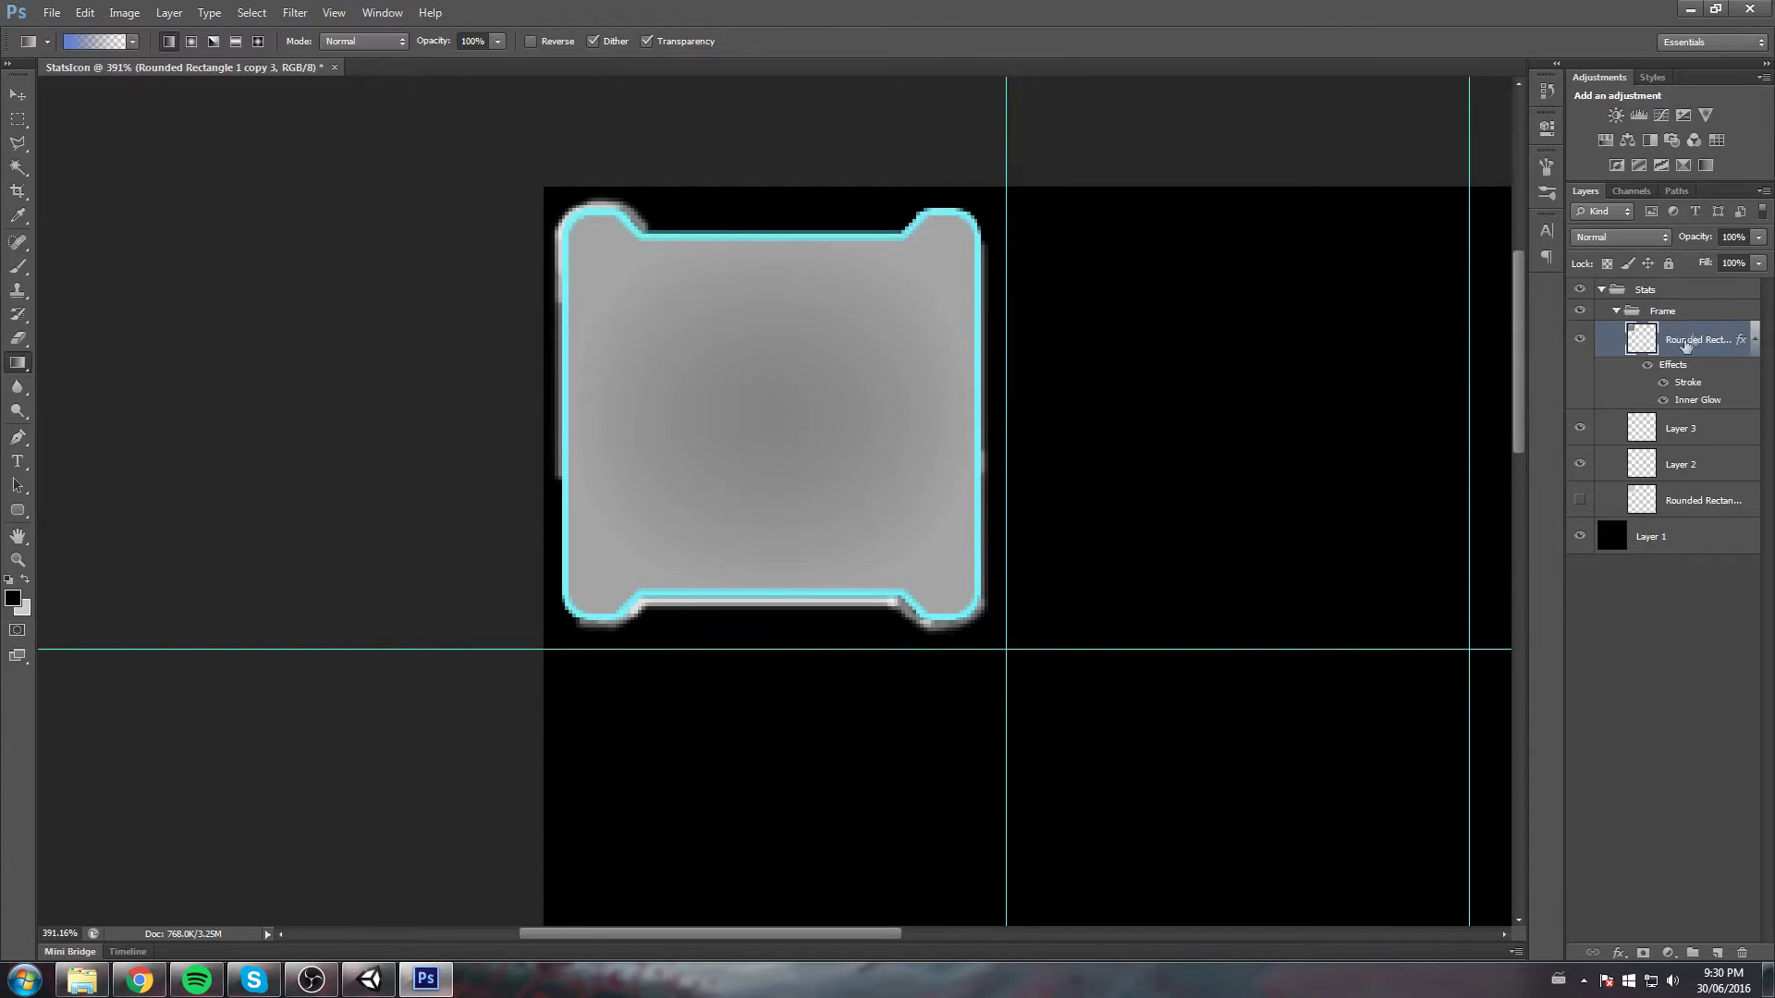
left_click(1745, 237)
type("75")
key("Return")
left_click(1581, 500)
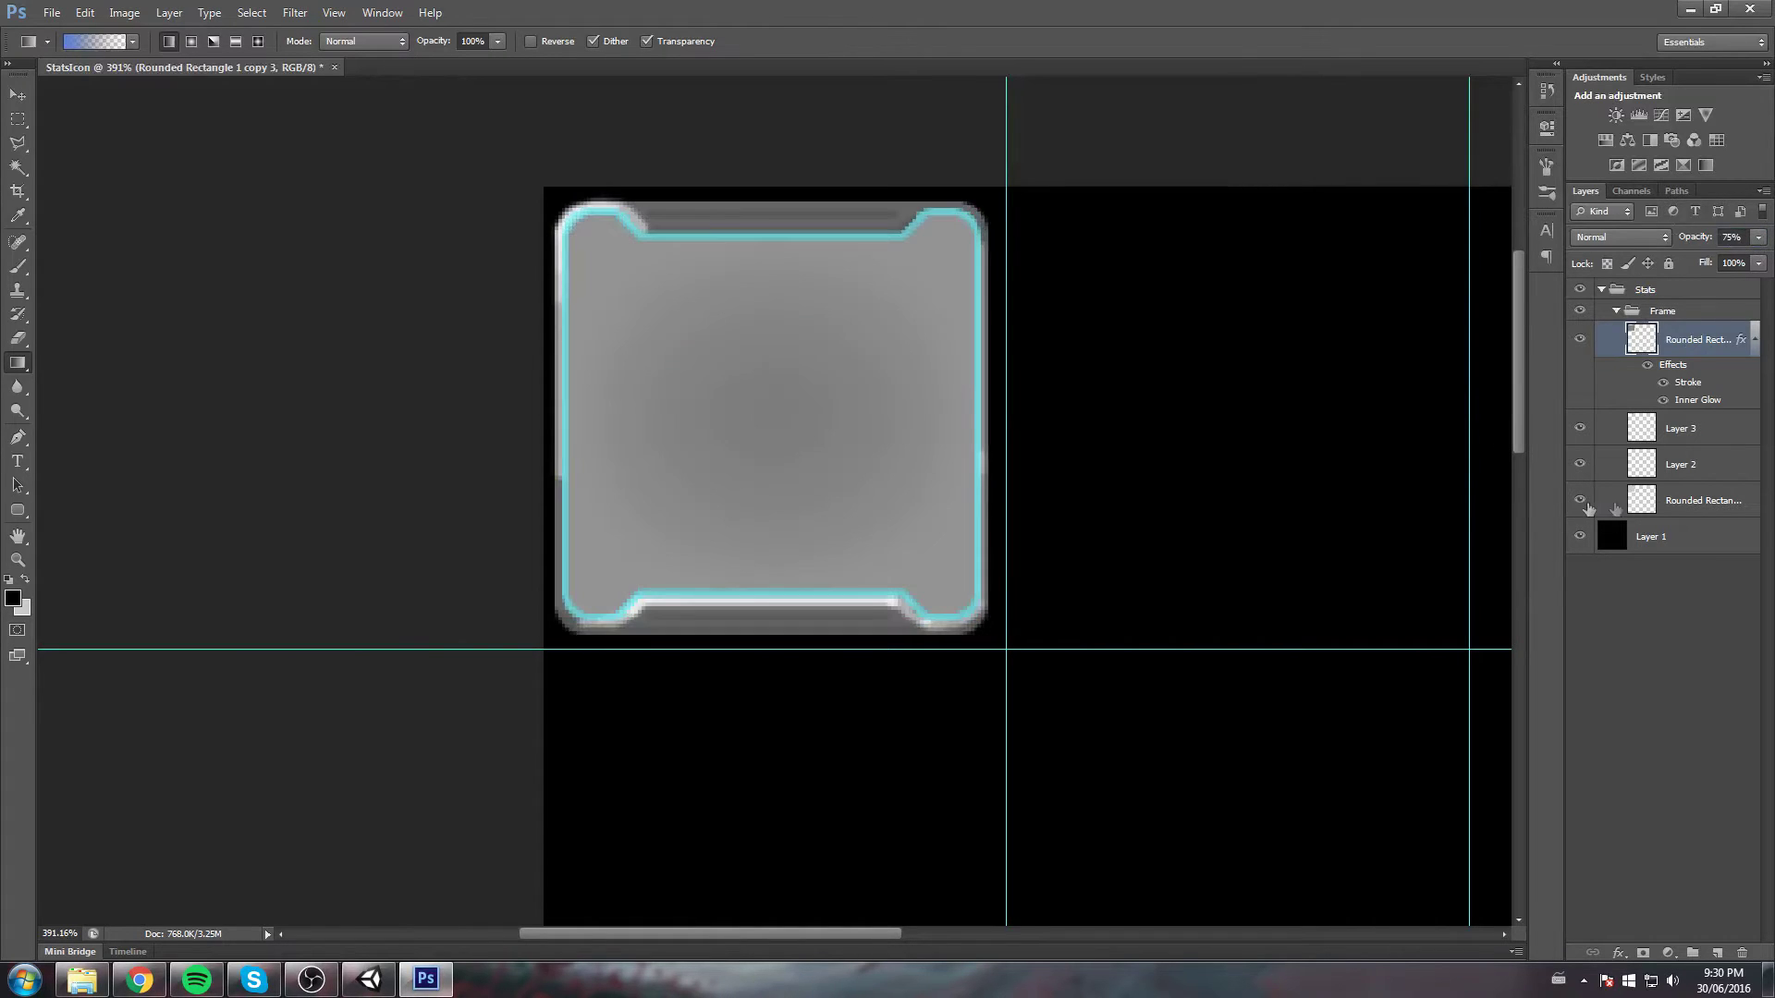
Select the inner panel's shape with the Magic Wand, delete that area from the base rounded rectangle layer and deselect
left_click(1627, 501)
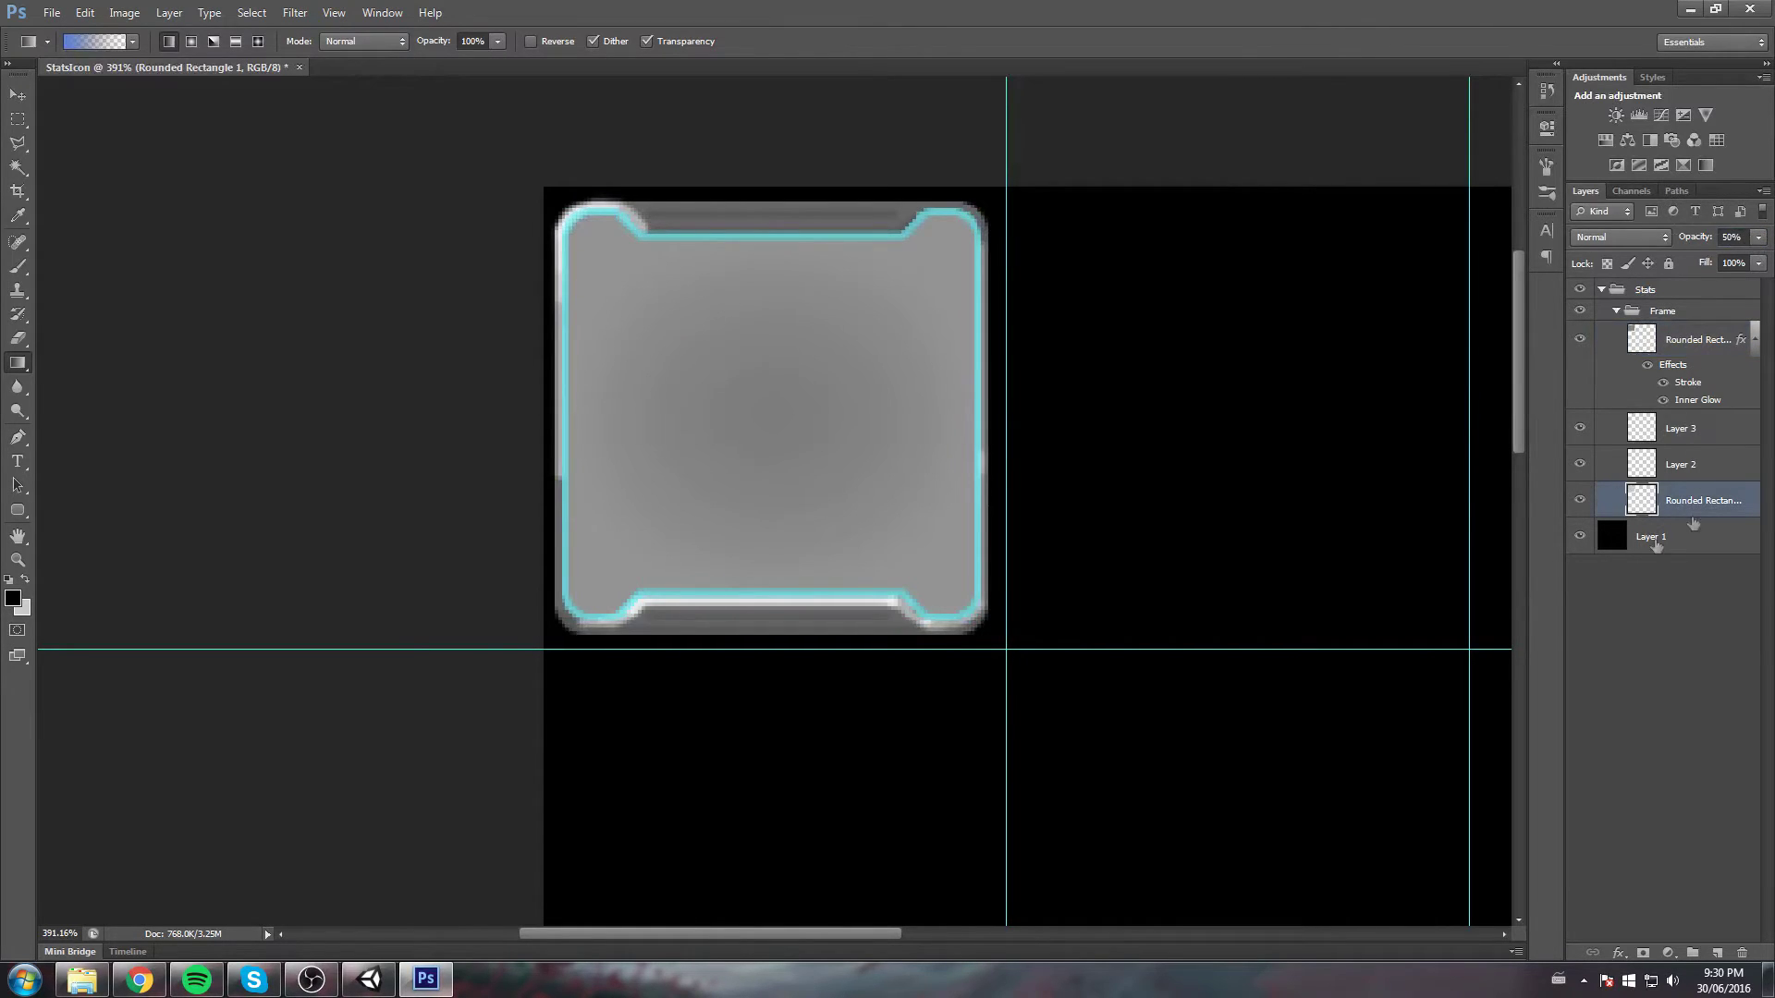
key("w")
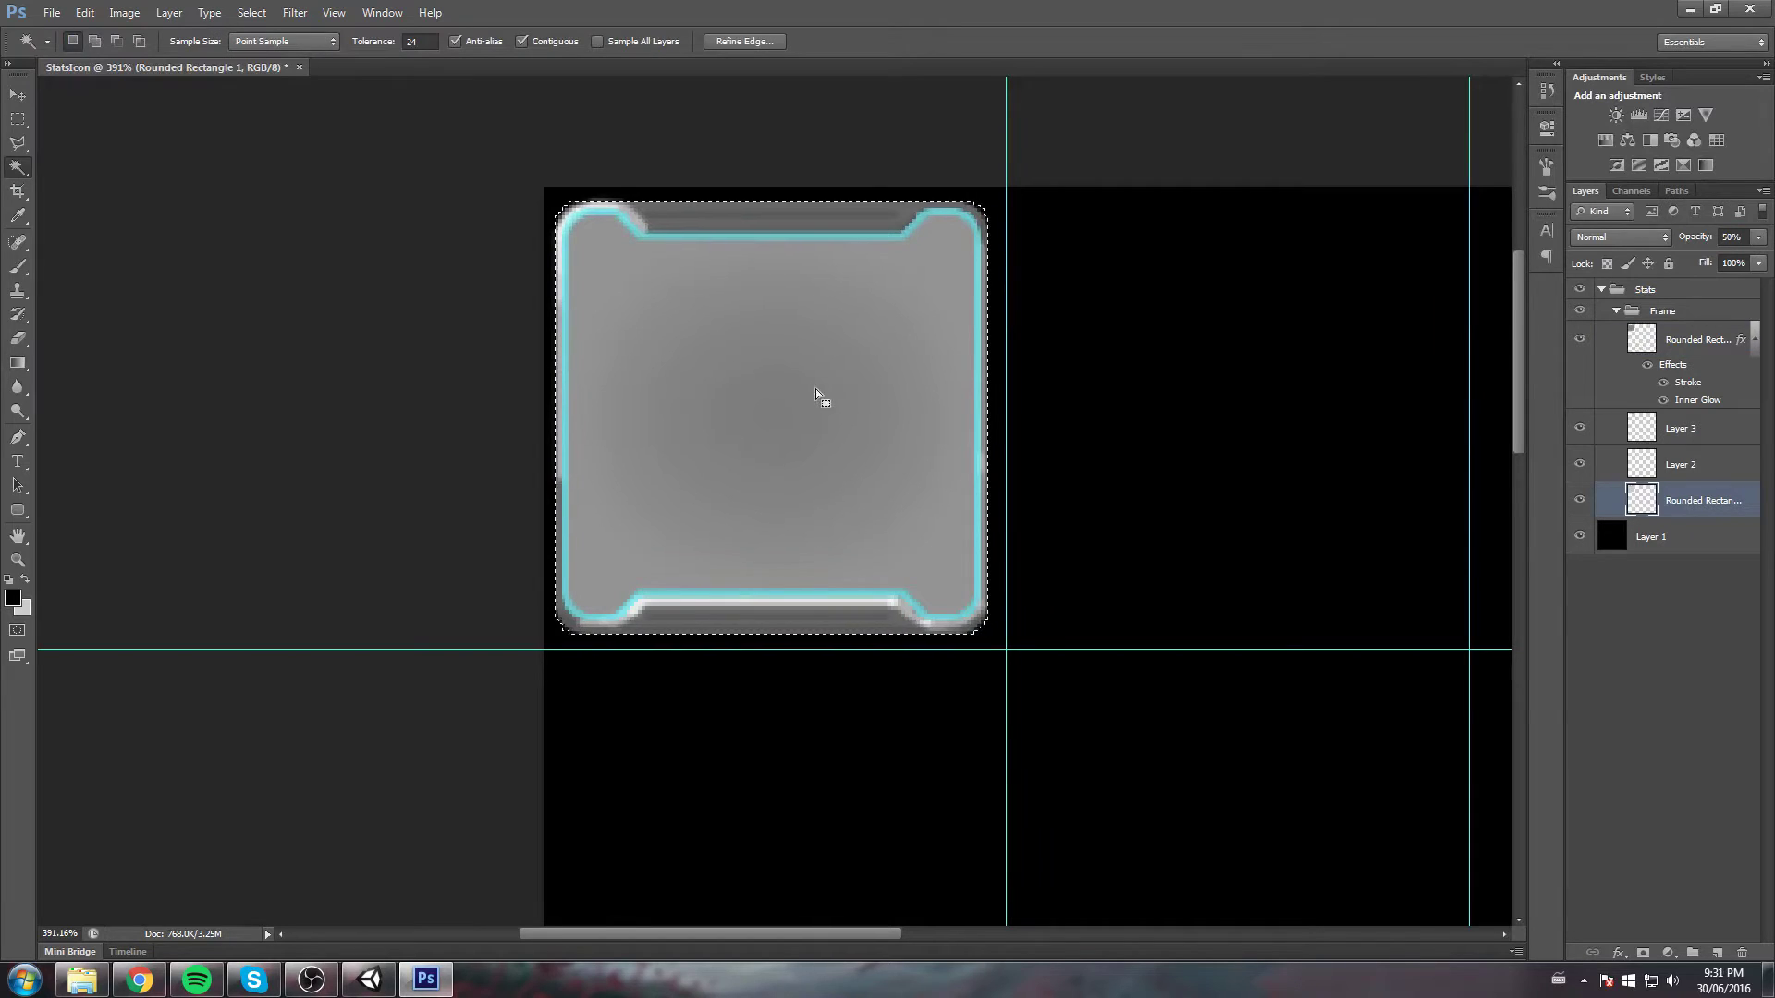
left_click(1696, 340)
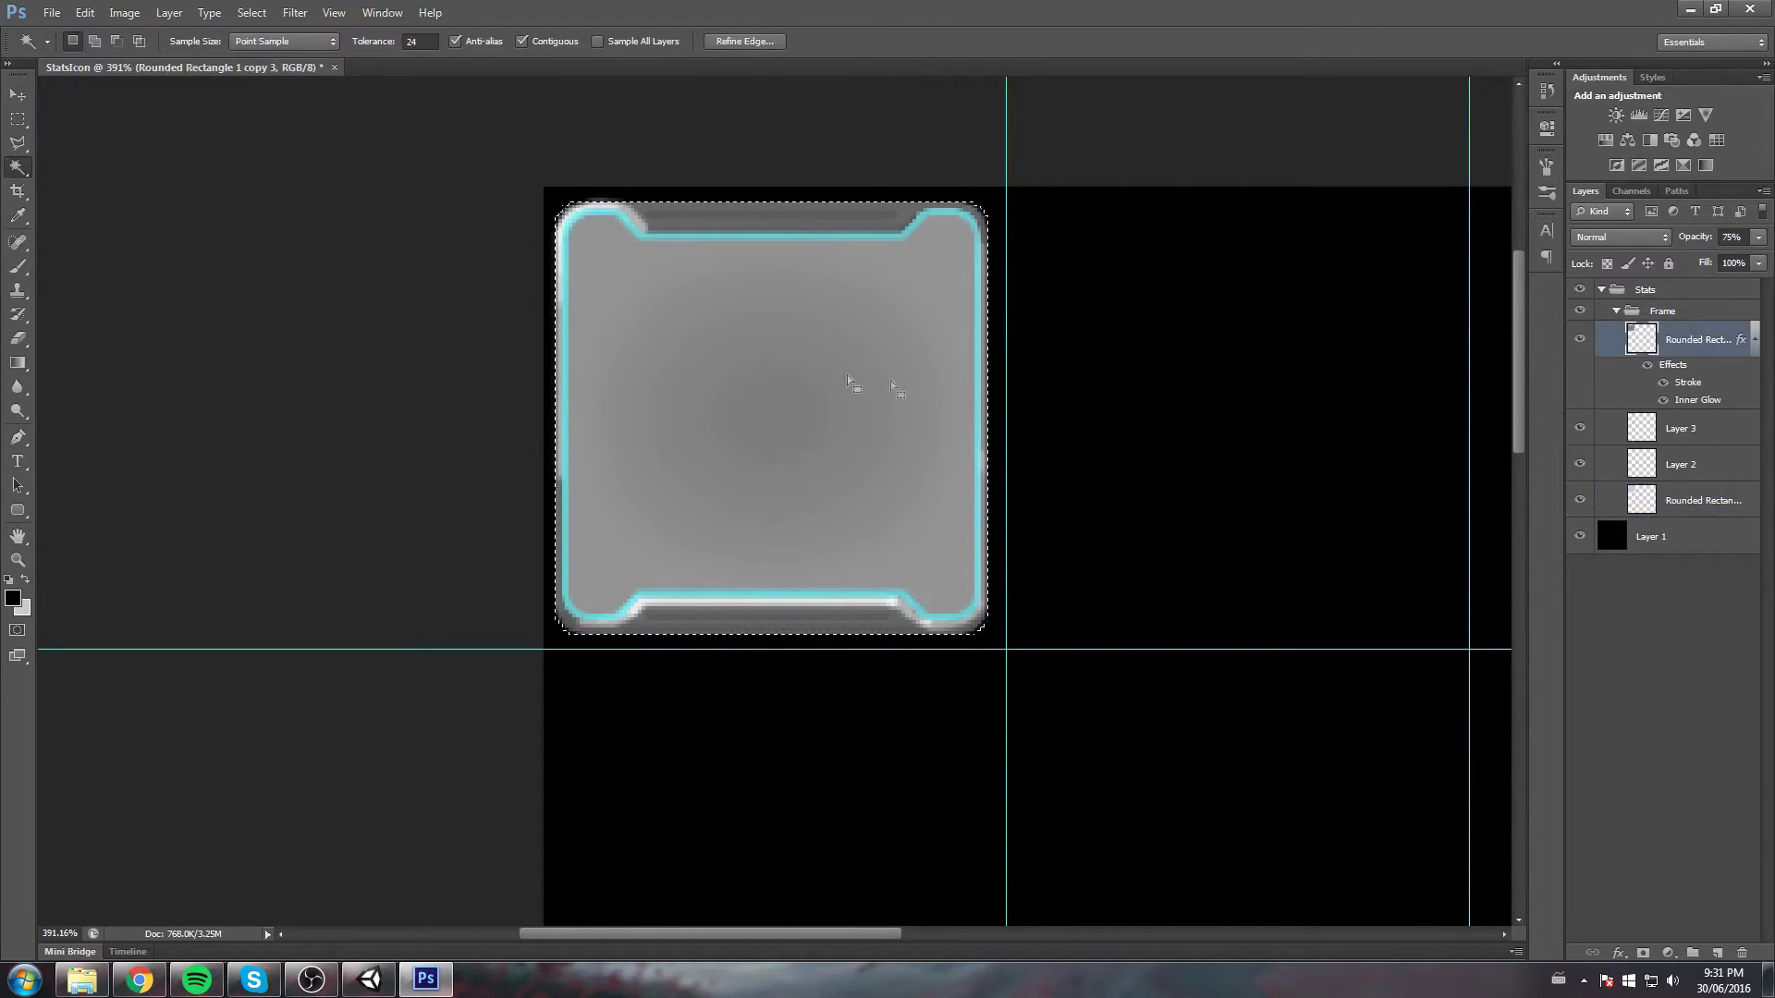
left_click(778, 358)
left_click(1669, 507)
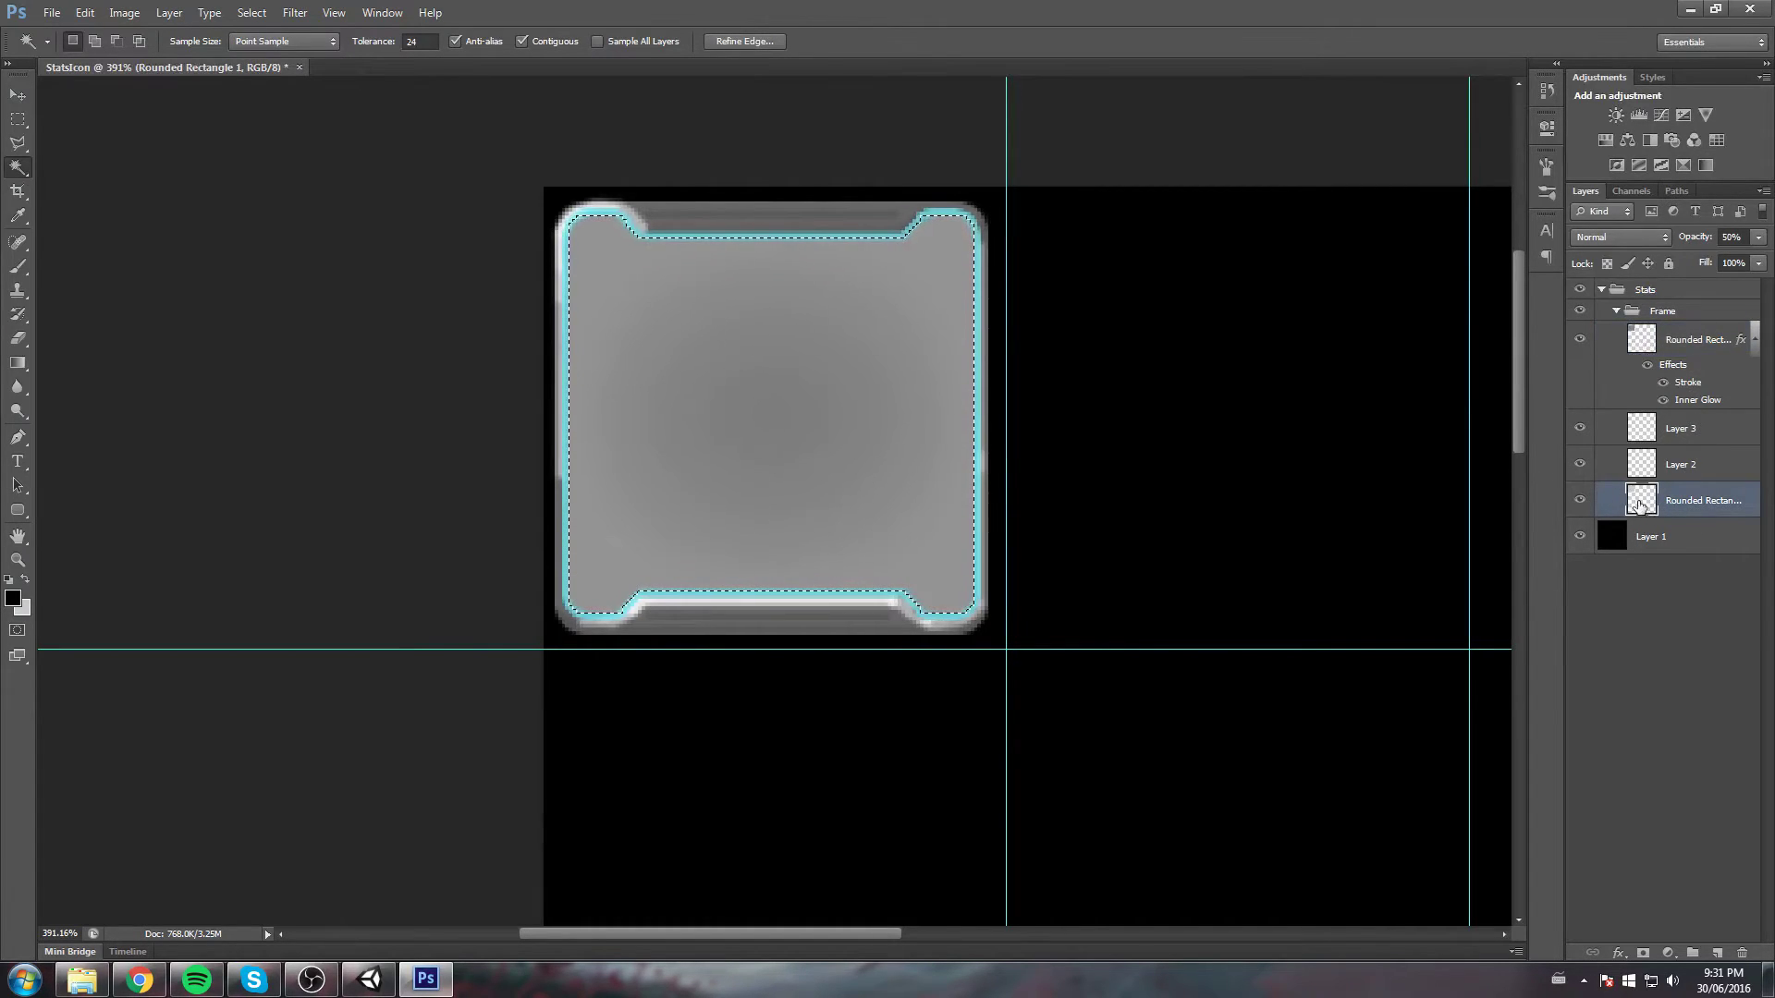
key("Delete")
left_click(18, 120)
left_click(136, 125)
Examine the base frame alone with the inner panel, Layer 2 and Layer 3 hidden, and show the inner panel again
left_click(1579, 338)
left_click(1579, 464)
left_click(1580, 428)
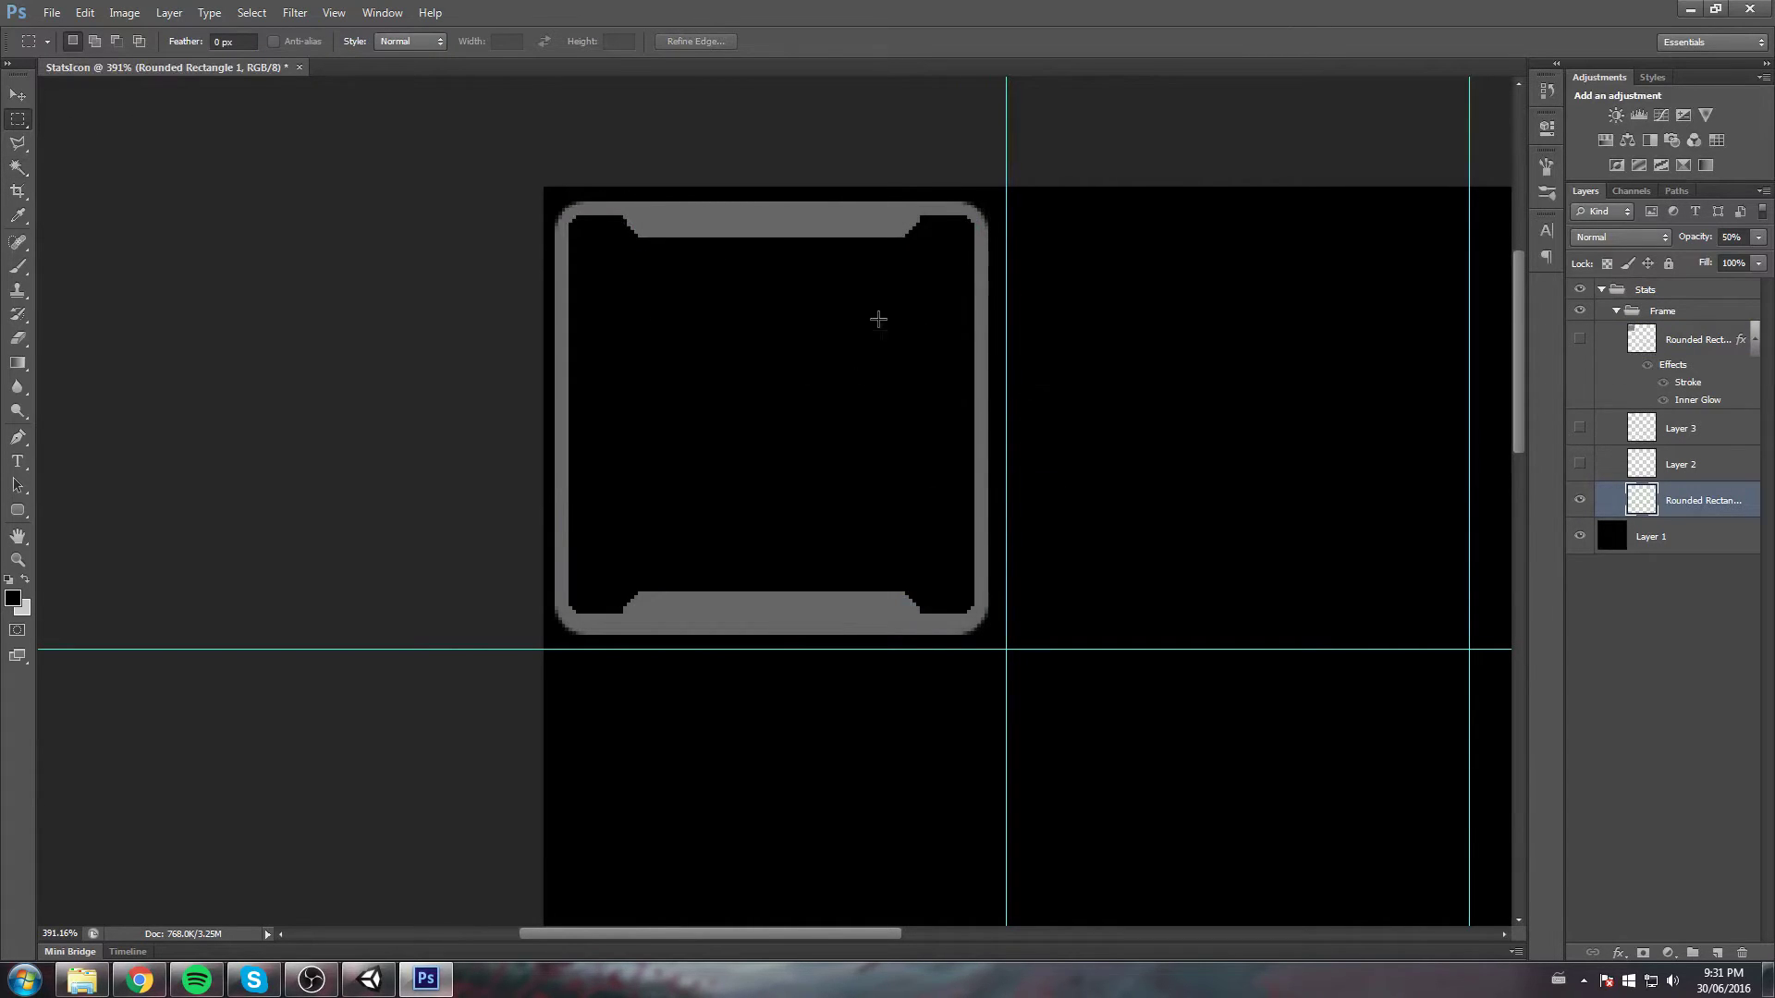
left_click(1579, 342)
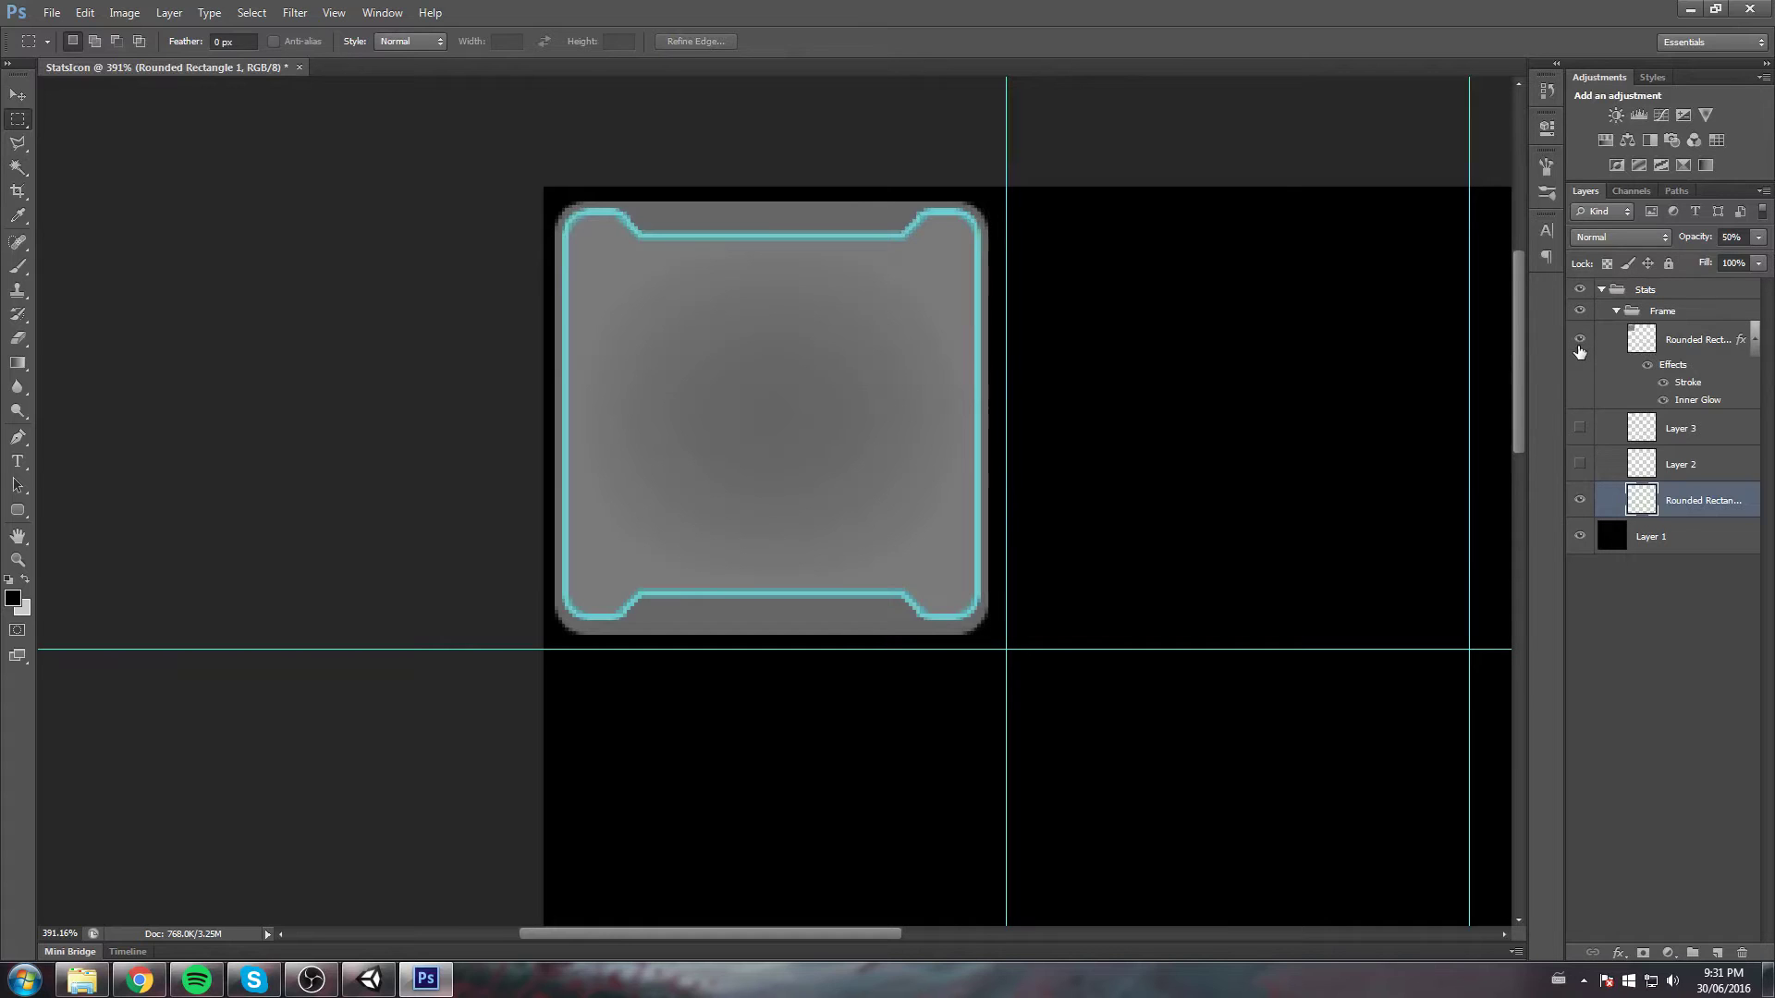
Set the inner panel layer's opacity to 50% and make Layer 2 and Layer 3 visible again
left_click(1712, 340)
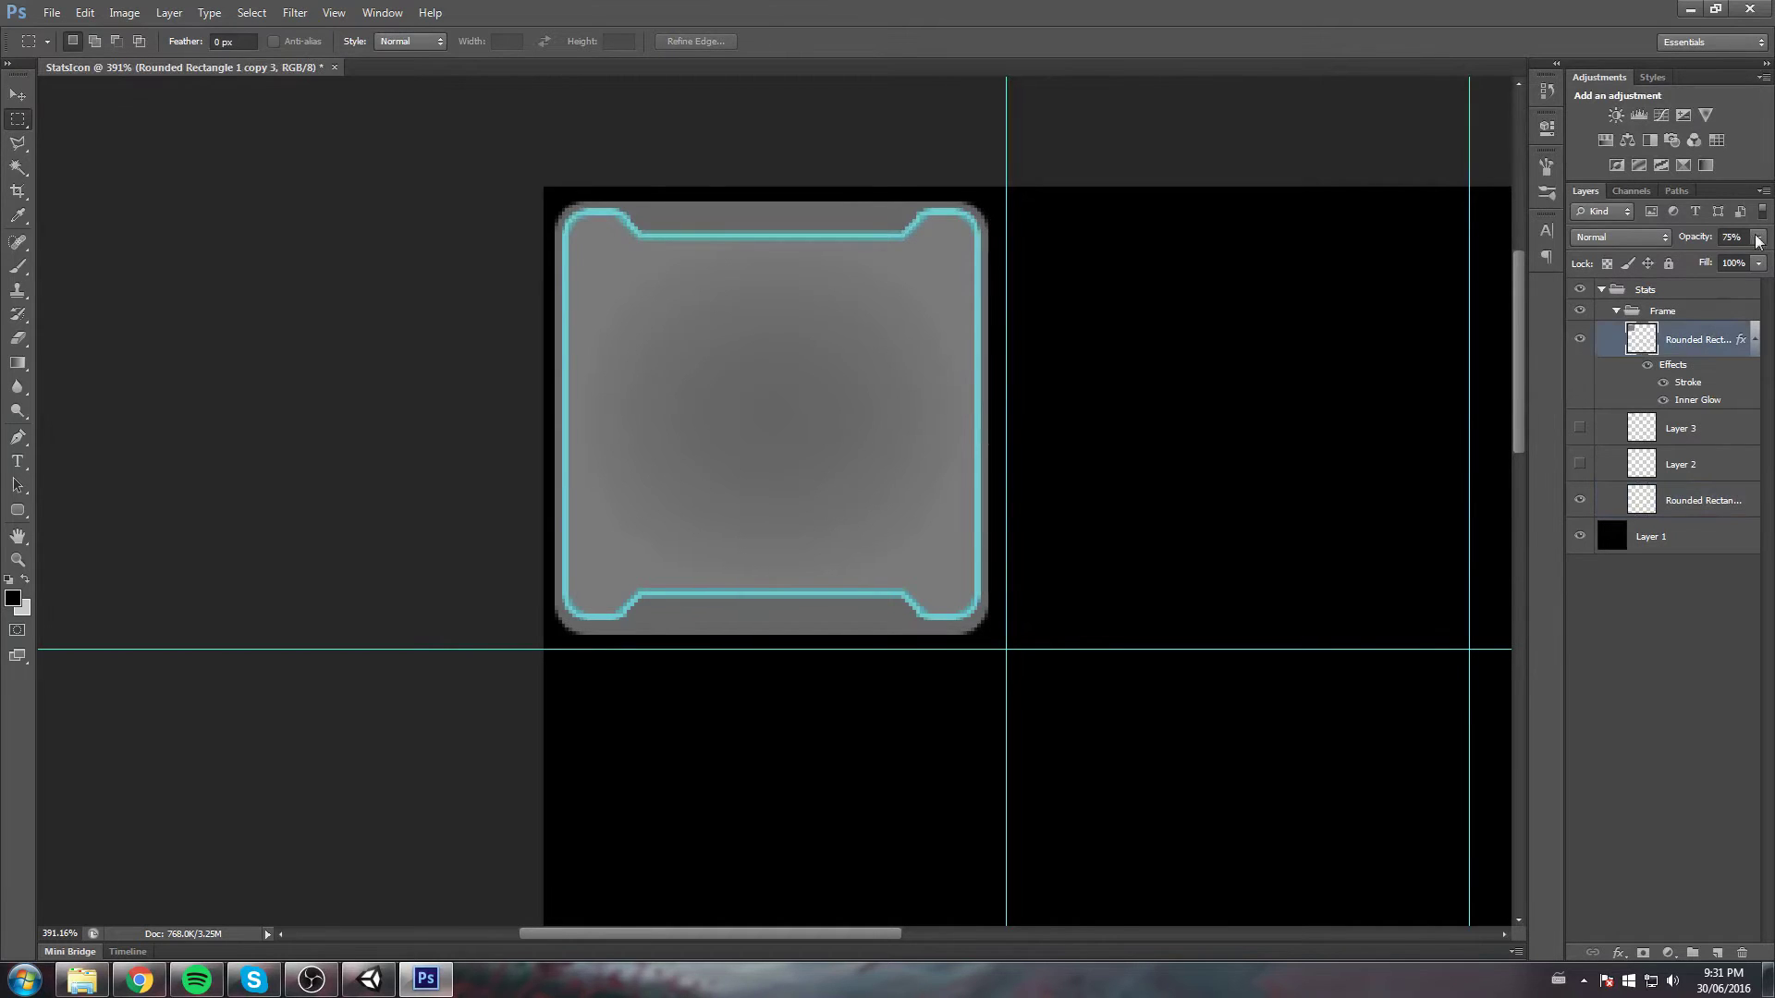
left_click(1744, 237)
type("50")
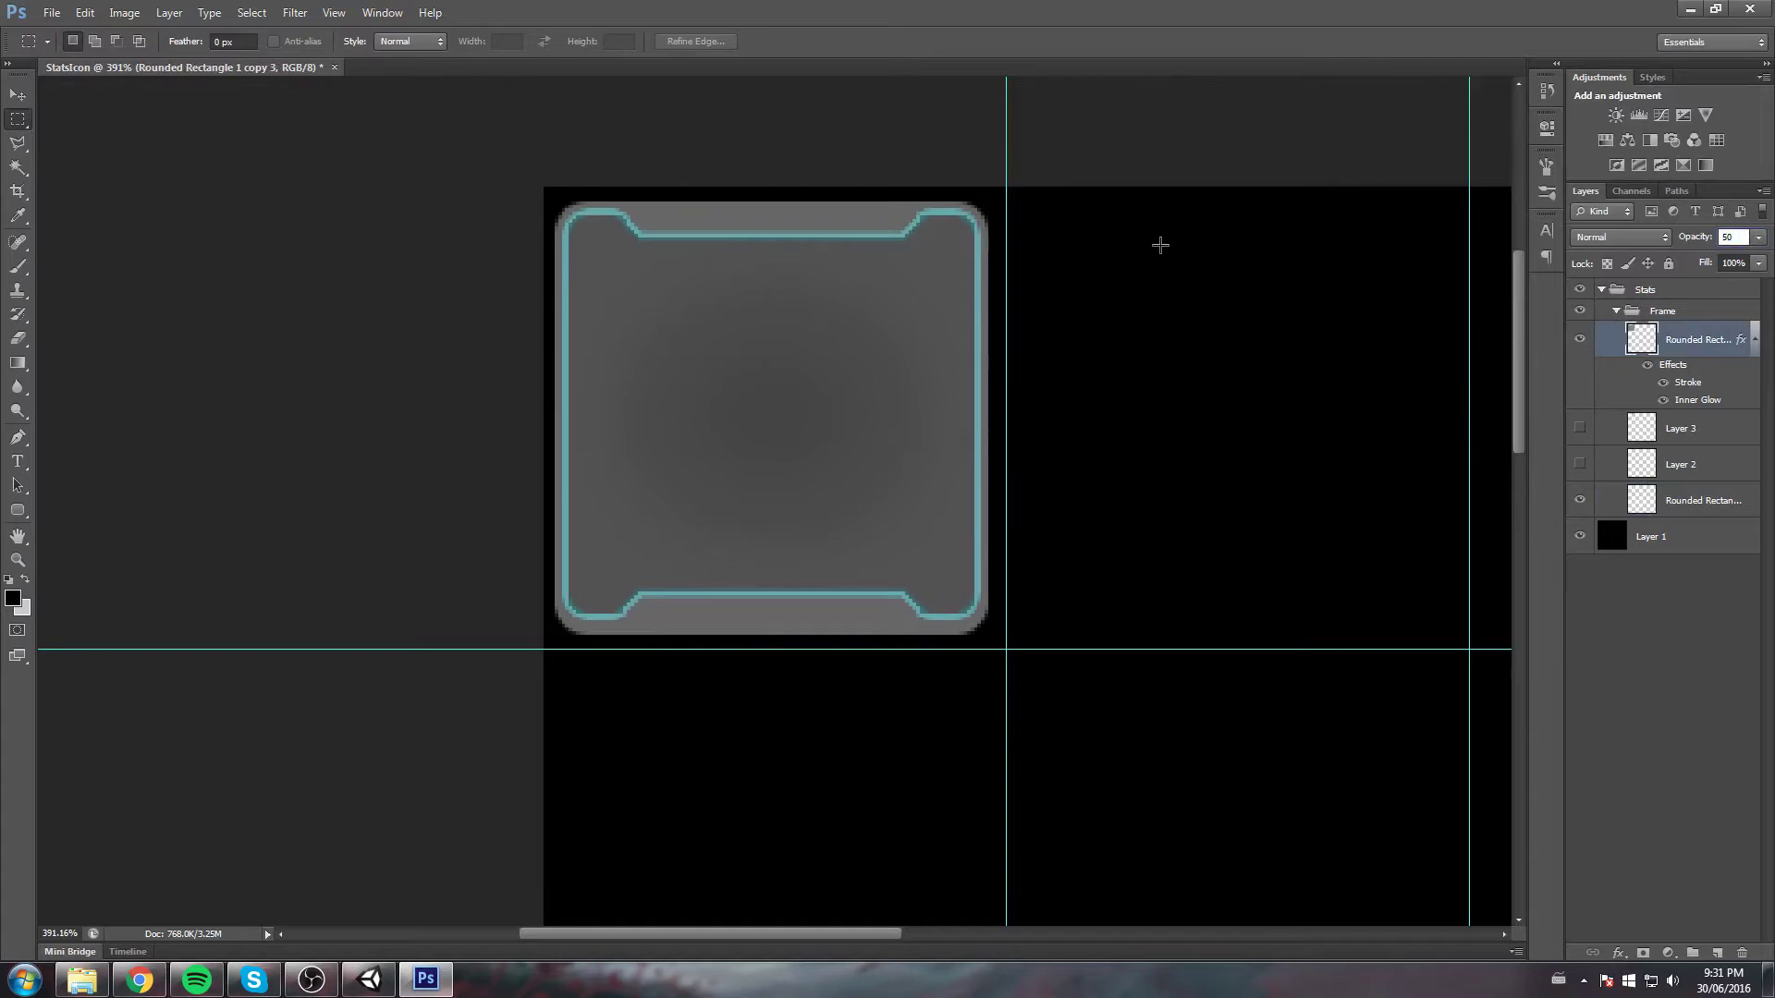
left_click(1579, 464)
left_click(1580, 428)
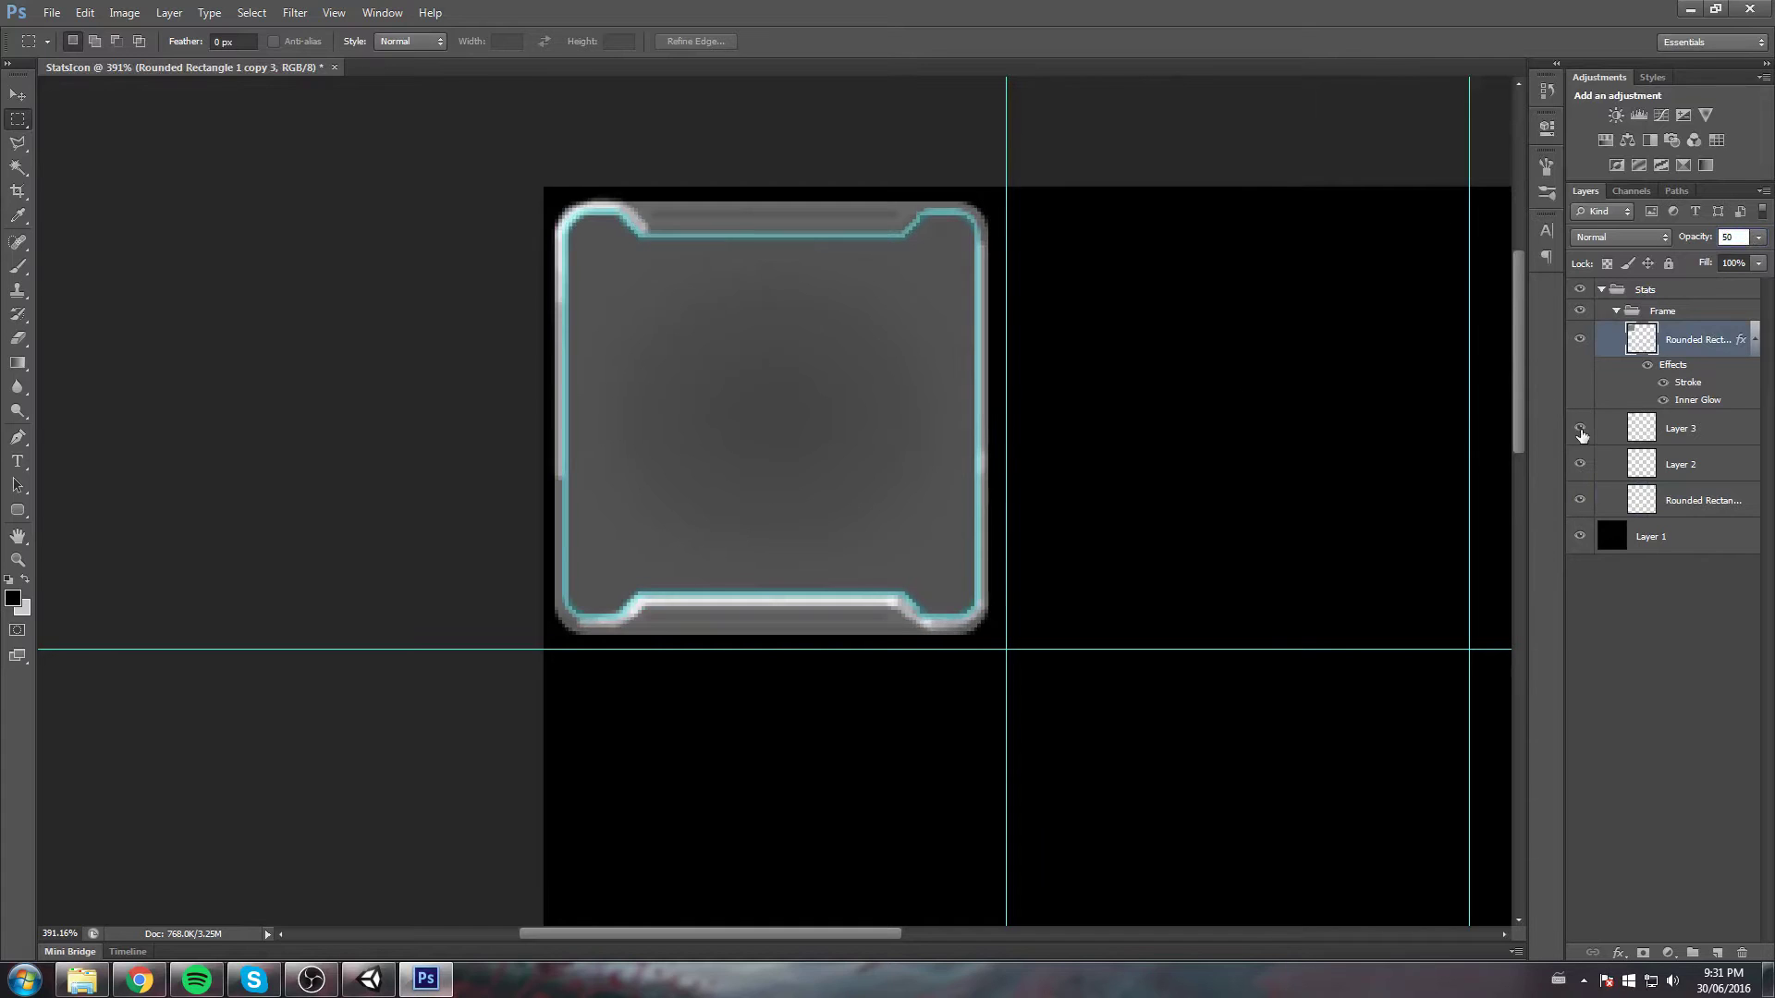
scroll(290, 146, "down", 2)
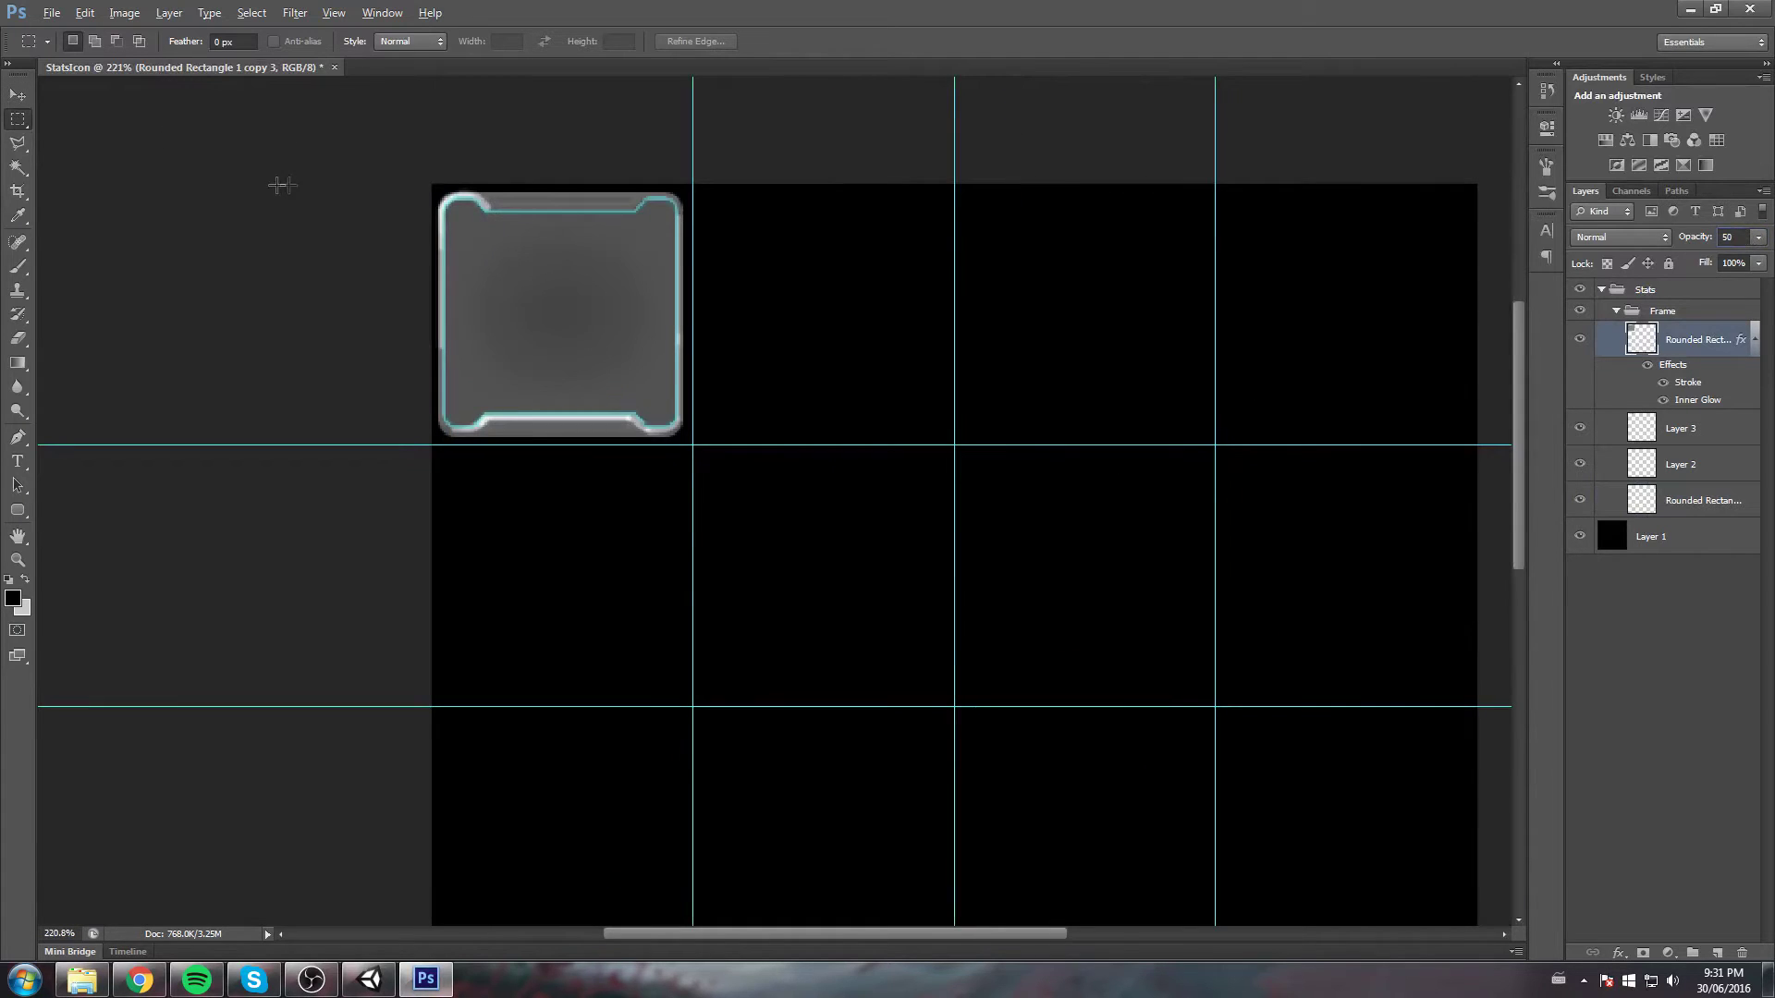
scroll(319, 171, "up", 1)
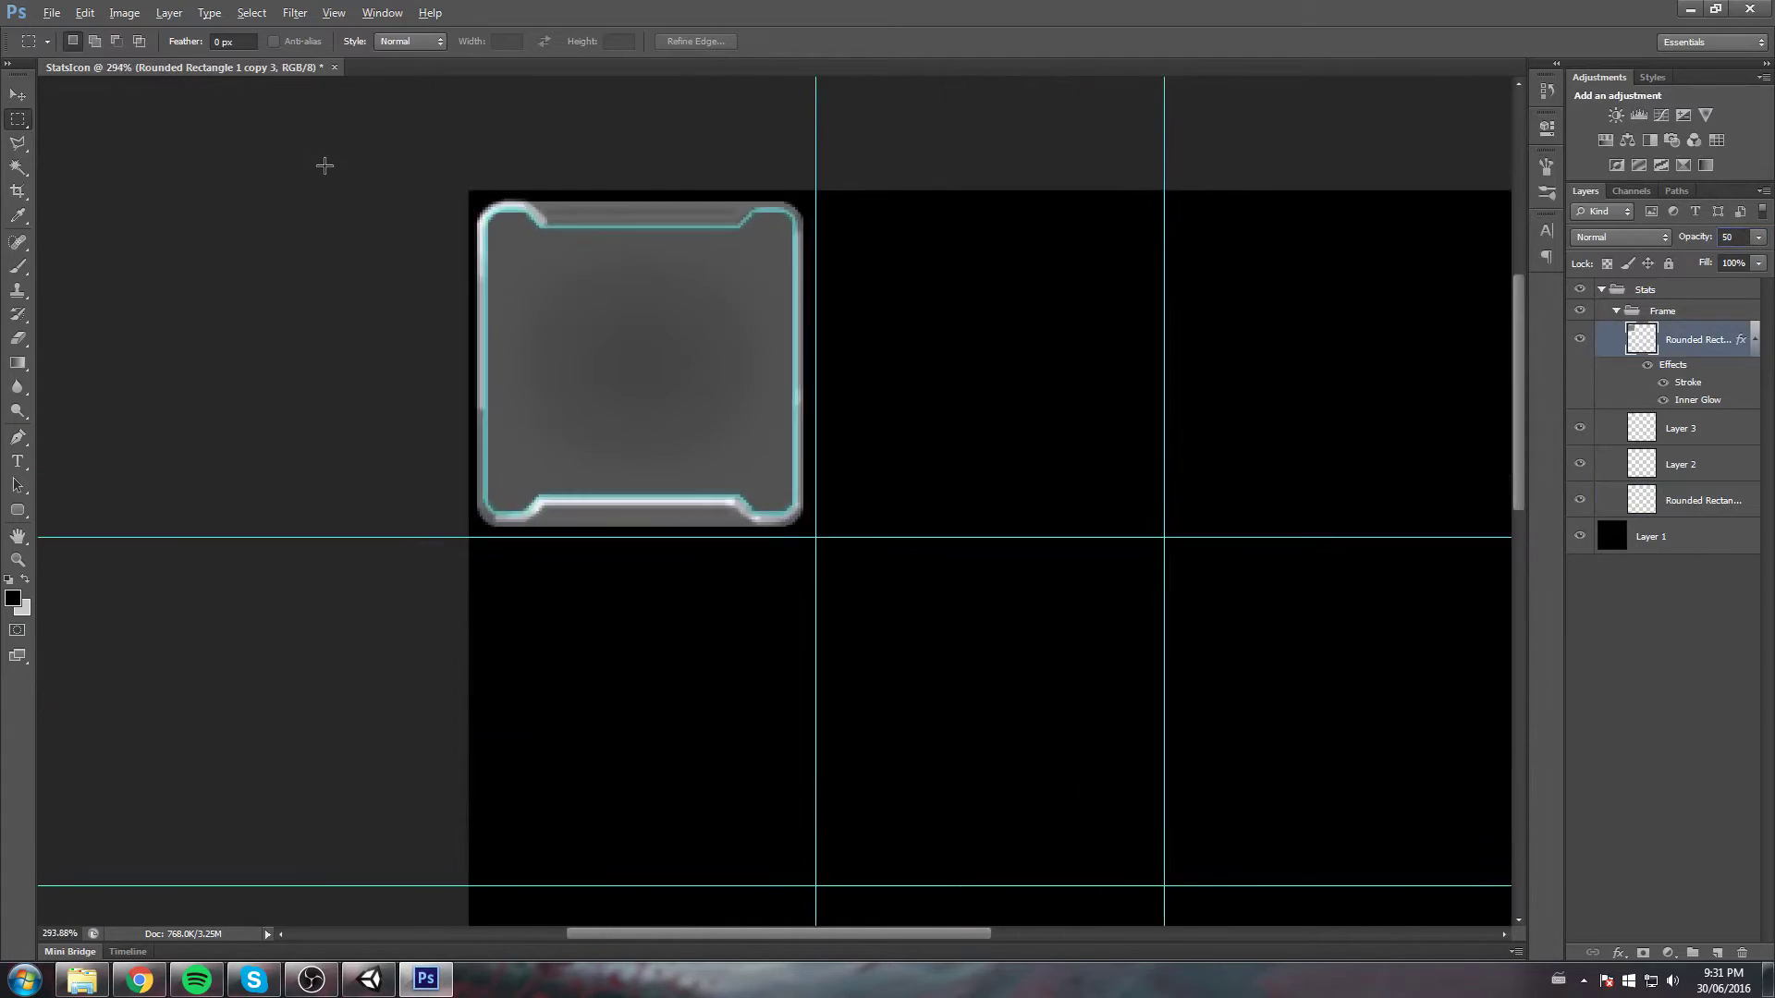
Apply a diagonal blue-to-transparent linear gradient to Layer 1 from the canvas's upper-left corner, undoing the trial gradients
left_click(1689, 541)
key("x")
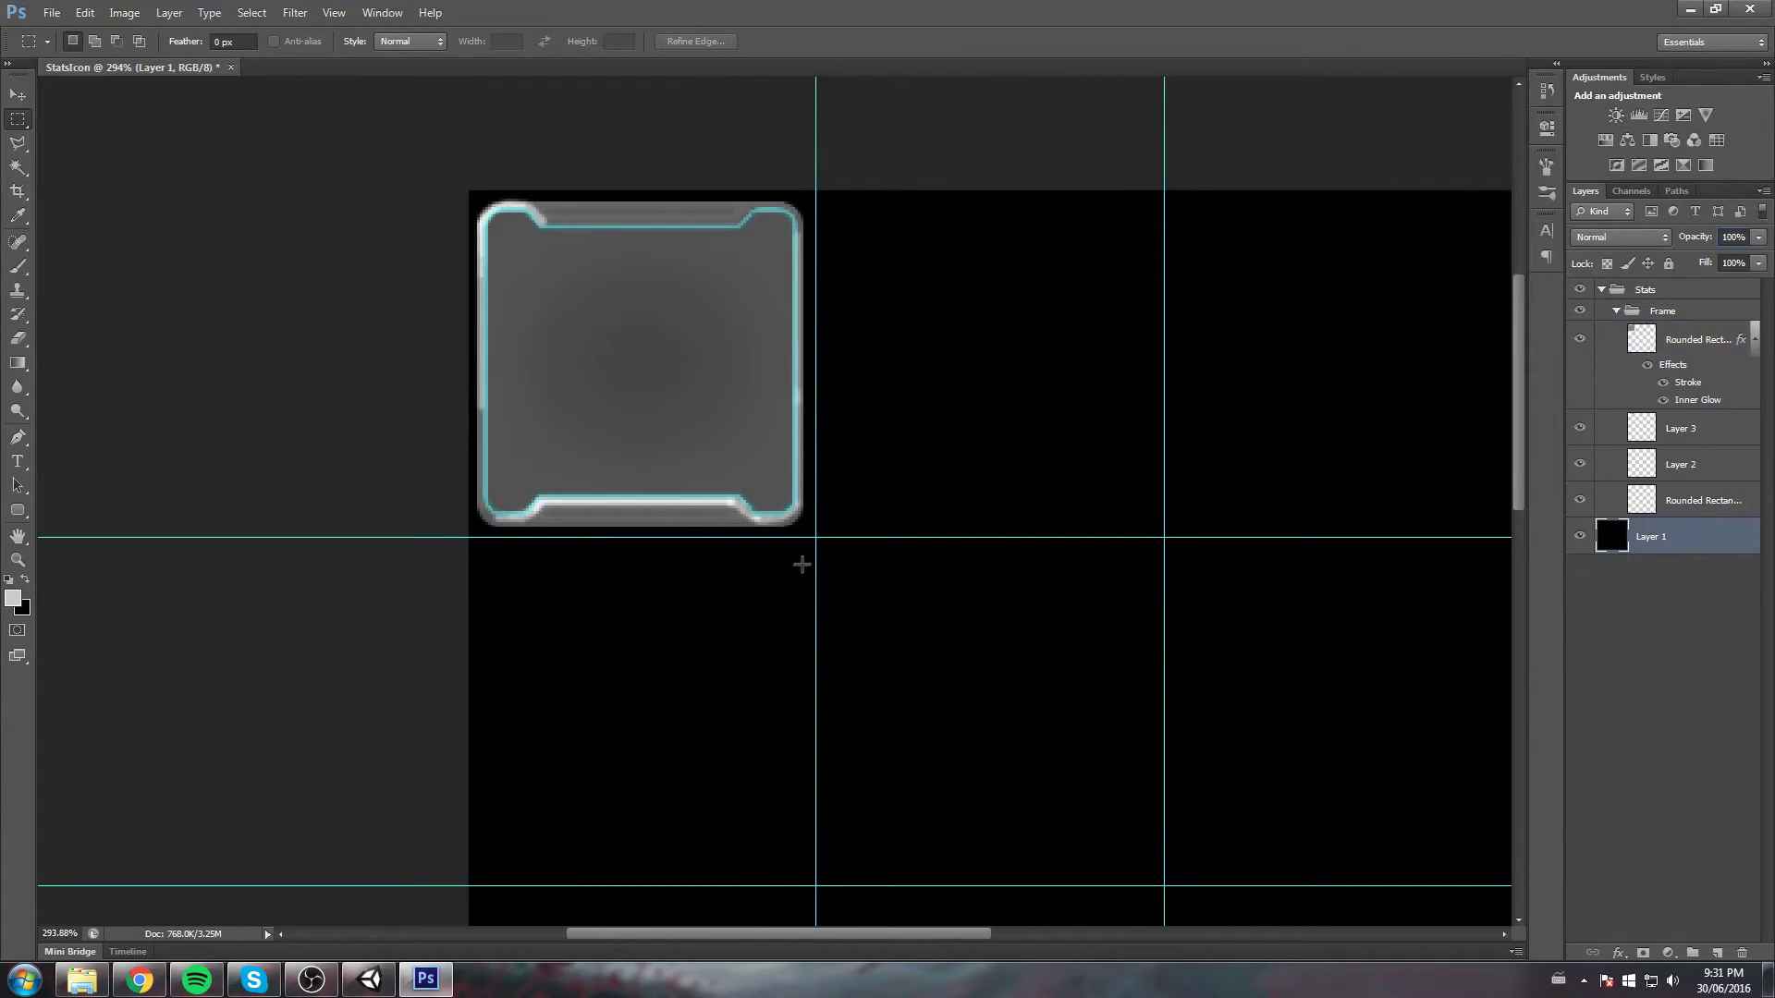
key("g")
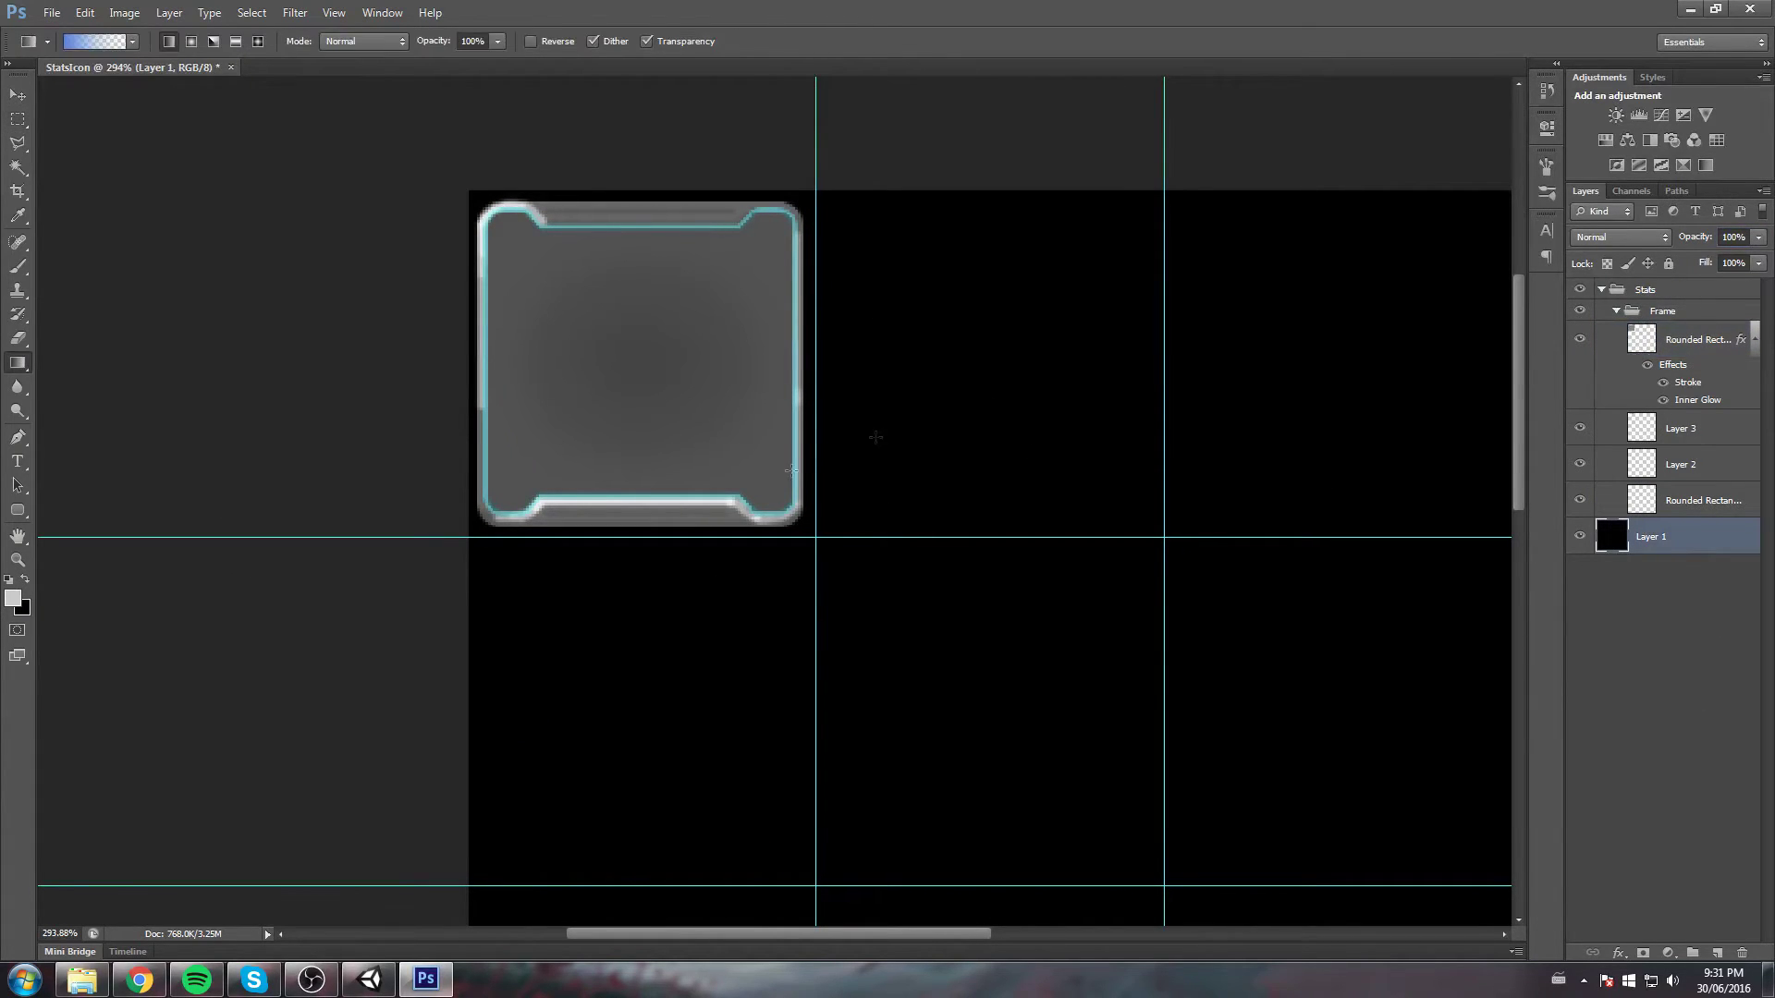
left_click_drag(376, 181, 841, 657)
key("ctrl+z")
left_click_drag(467, 373, 892, 717)
key("ctrl+z")
left_click_drag(392, 167, 644, 386)
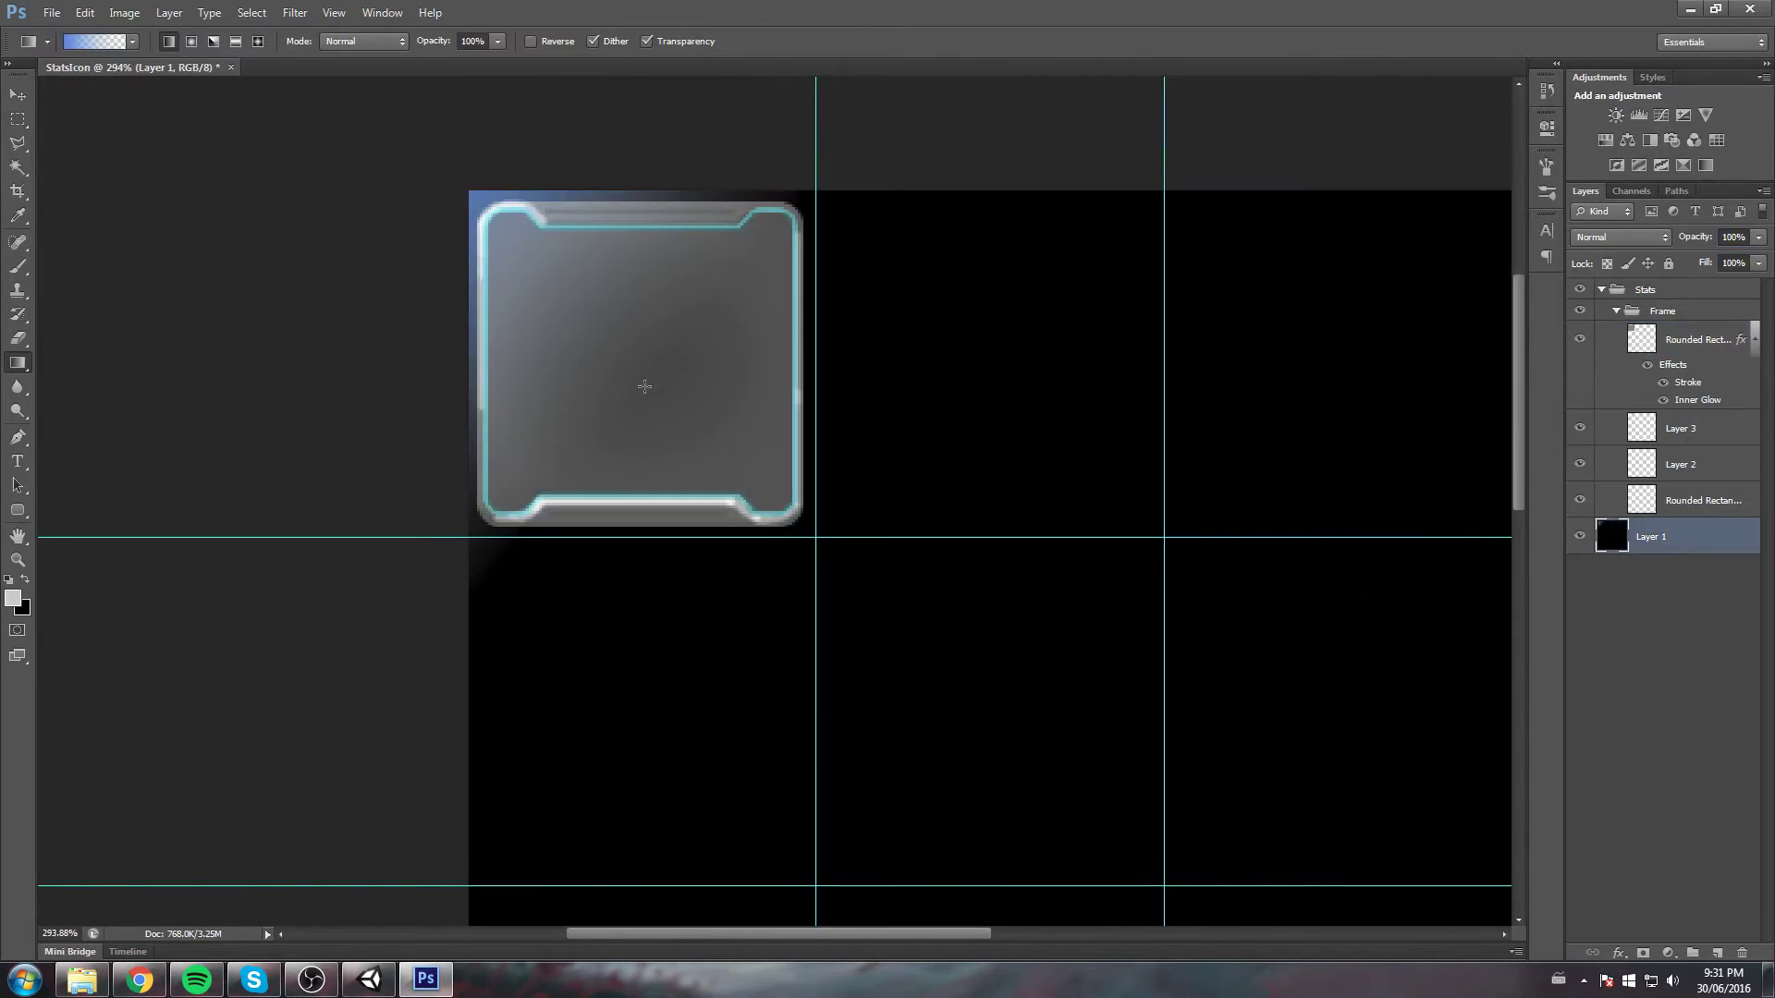
key("ctrl+z")
left_click_drag(435, 166, 928, 800)
scroll(729, 377, "down", 3)
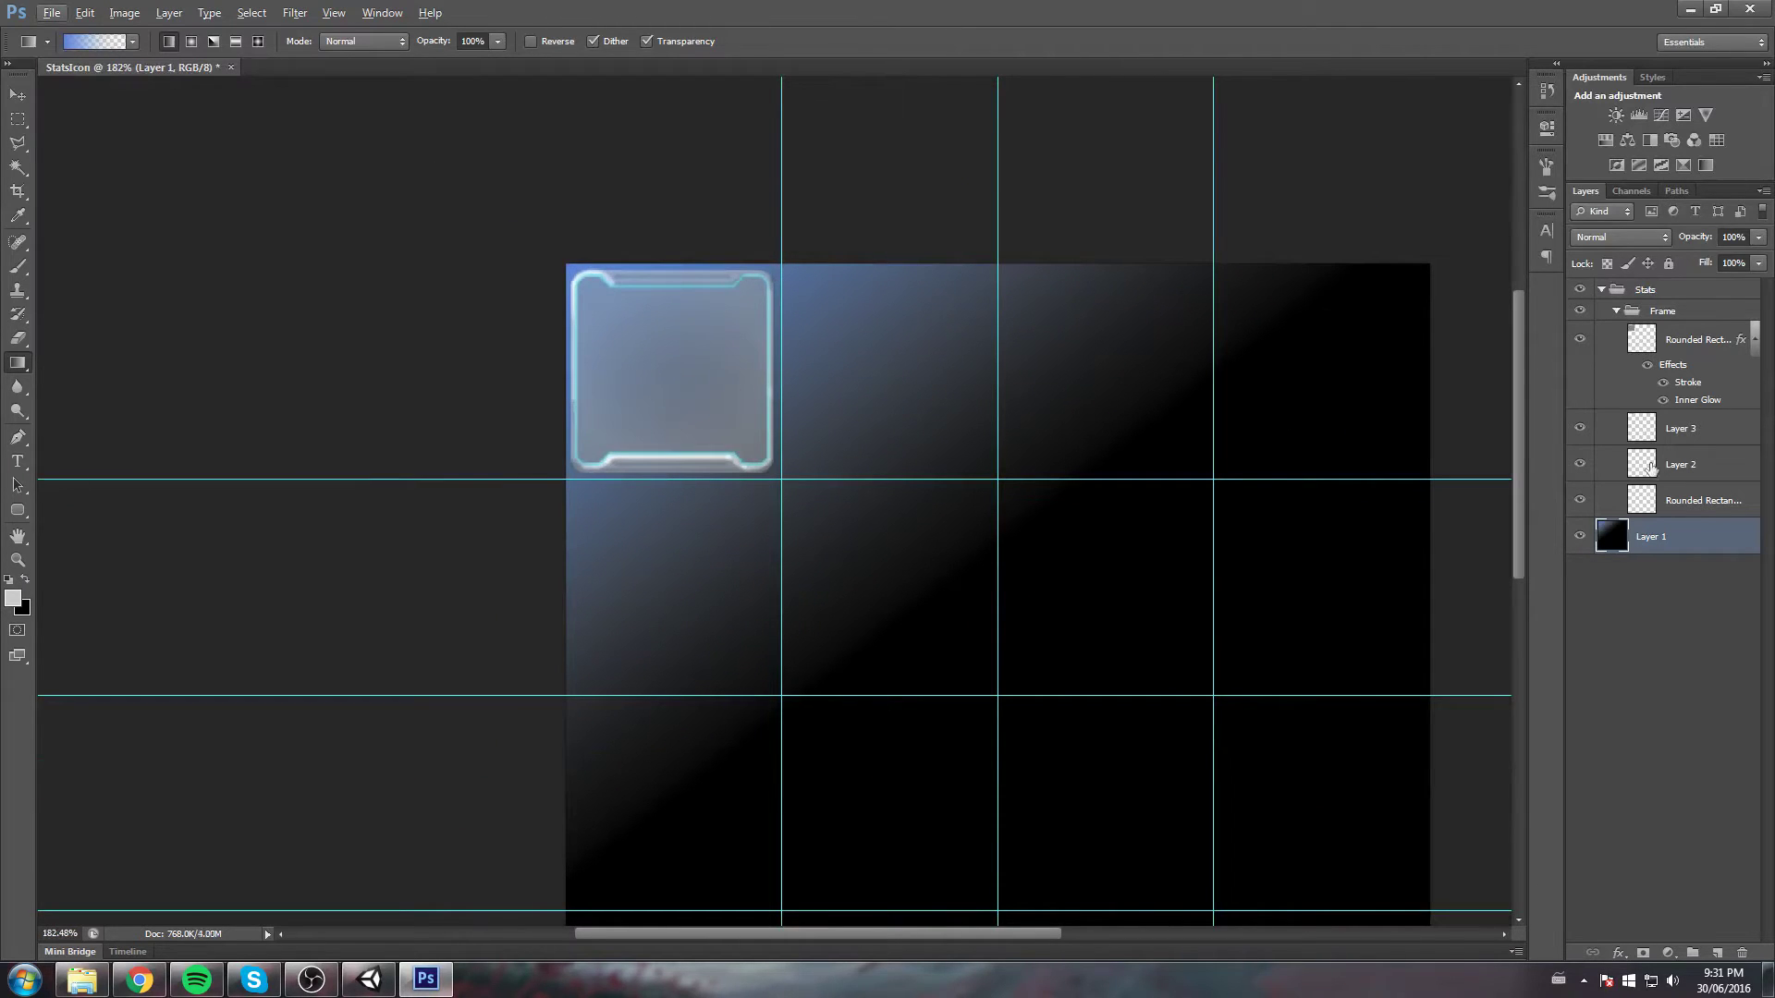
Set the base rounded rectangle layer's opacity to 90%
left_click(1683, 499)
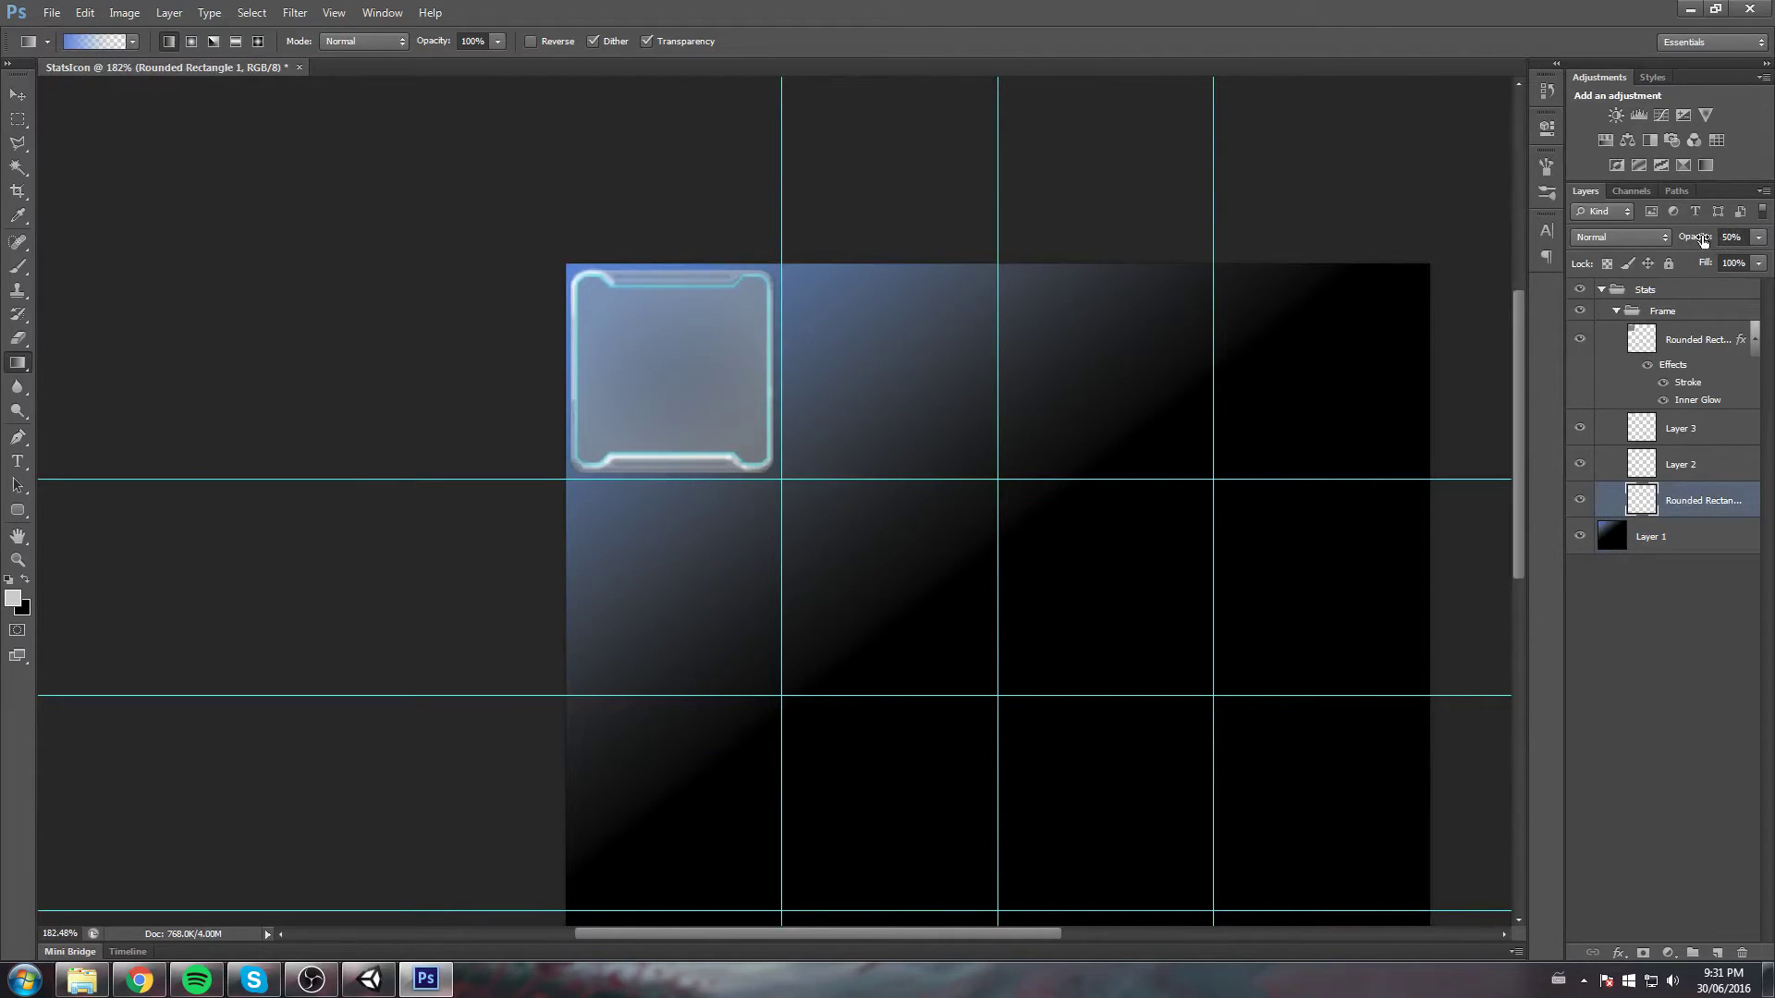
left_click_drag(1701, 238, 1772, 238)
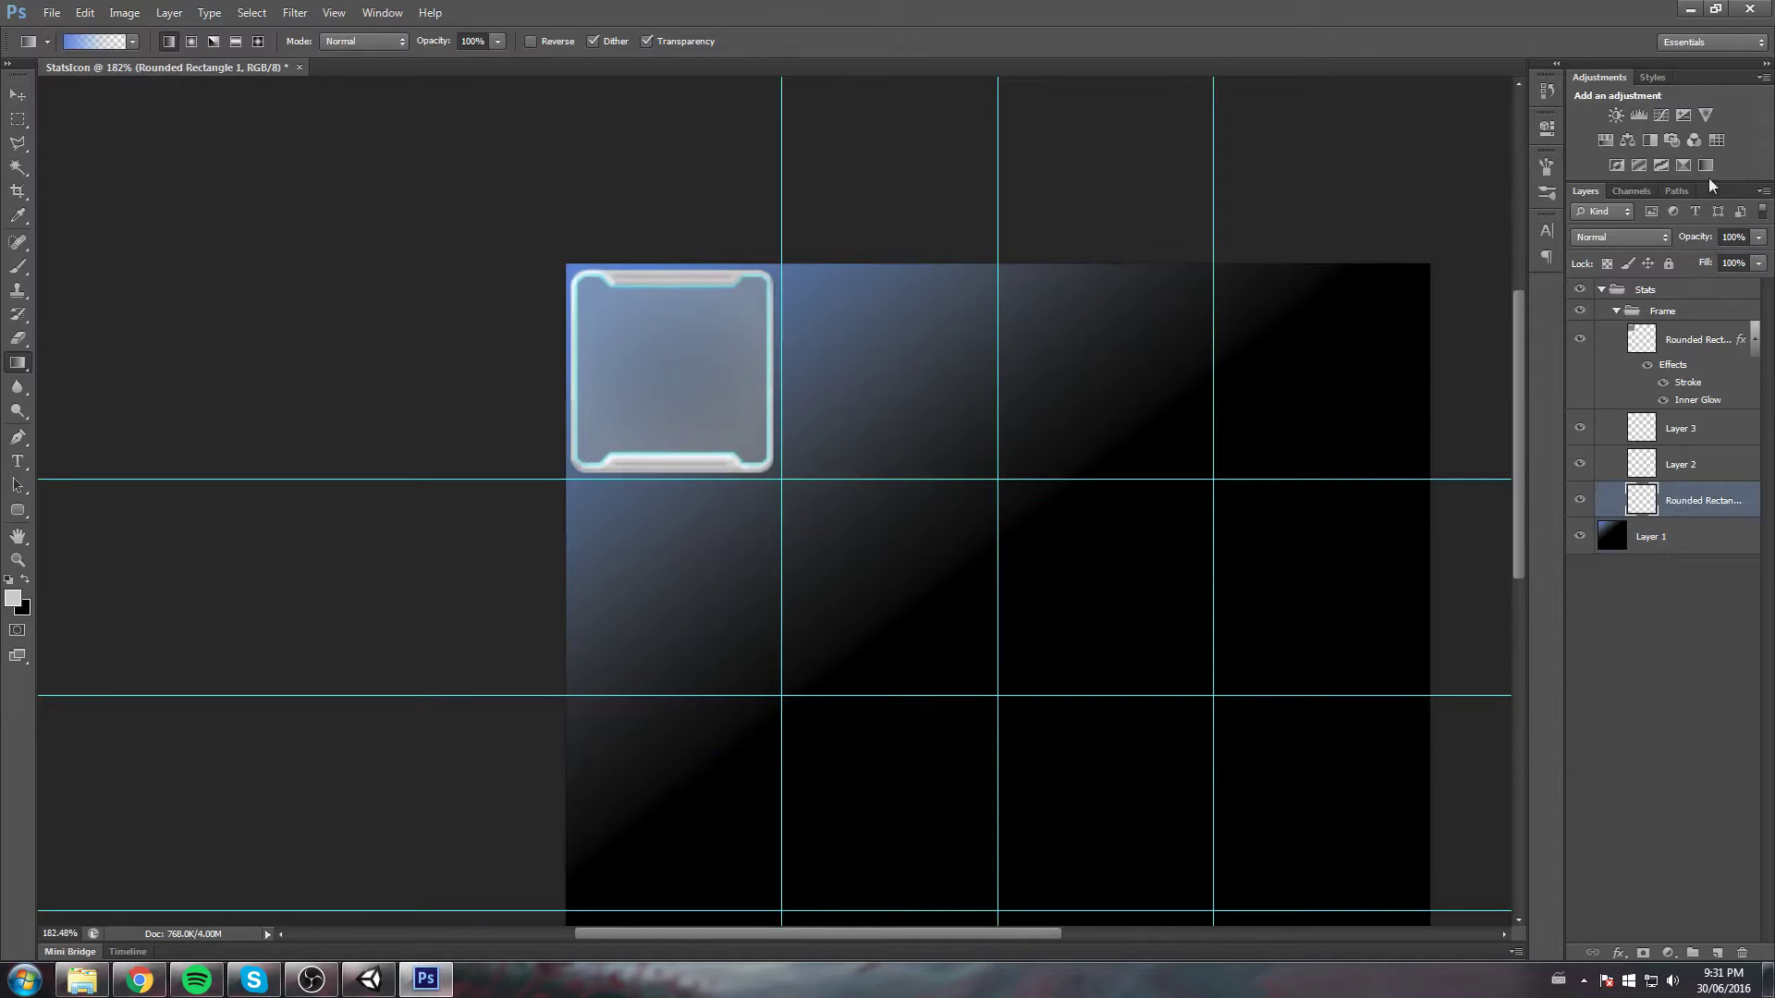
left_click(1742, 237)
type("90")
key("Return")
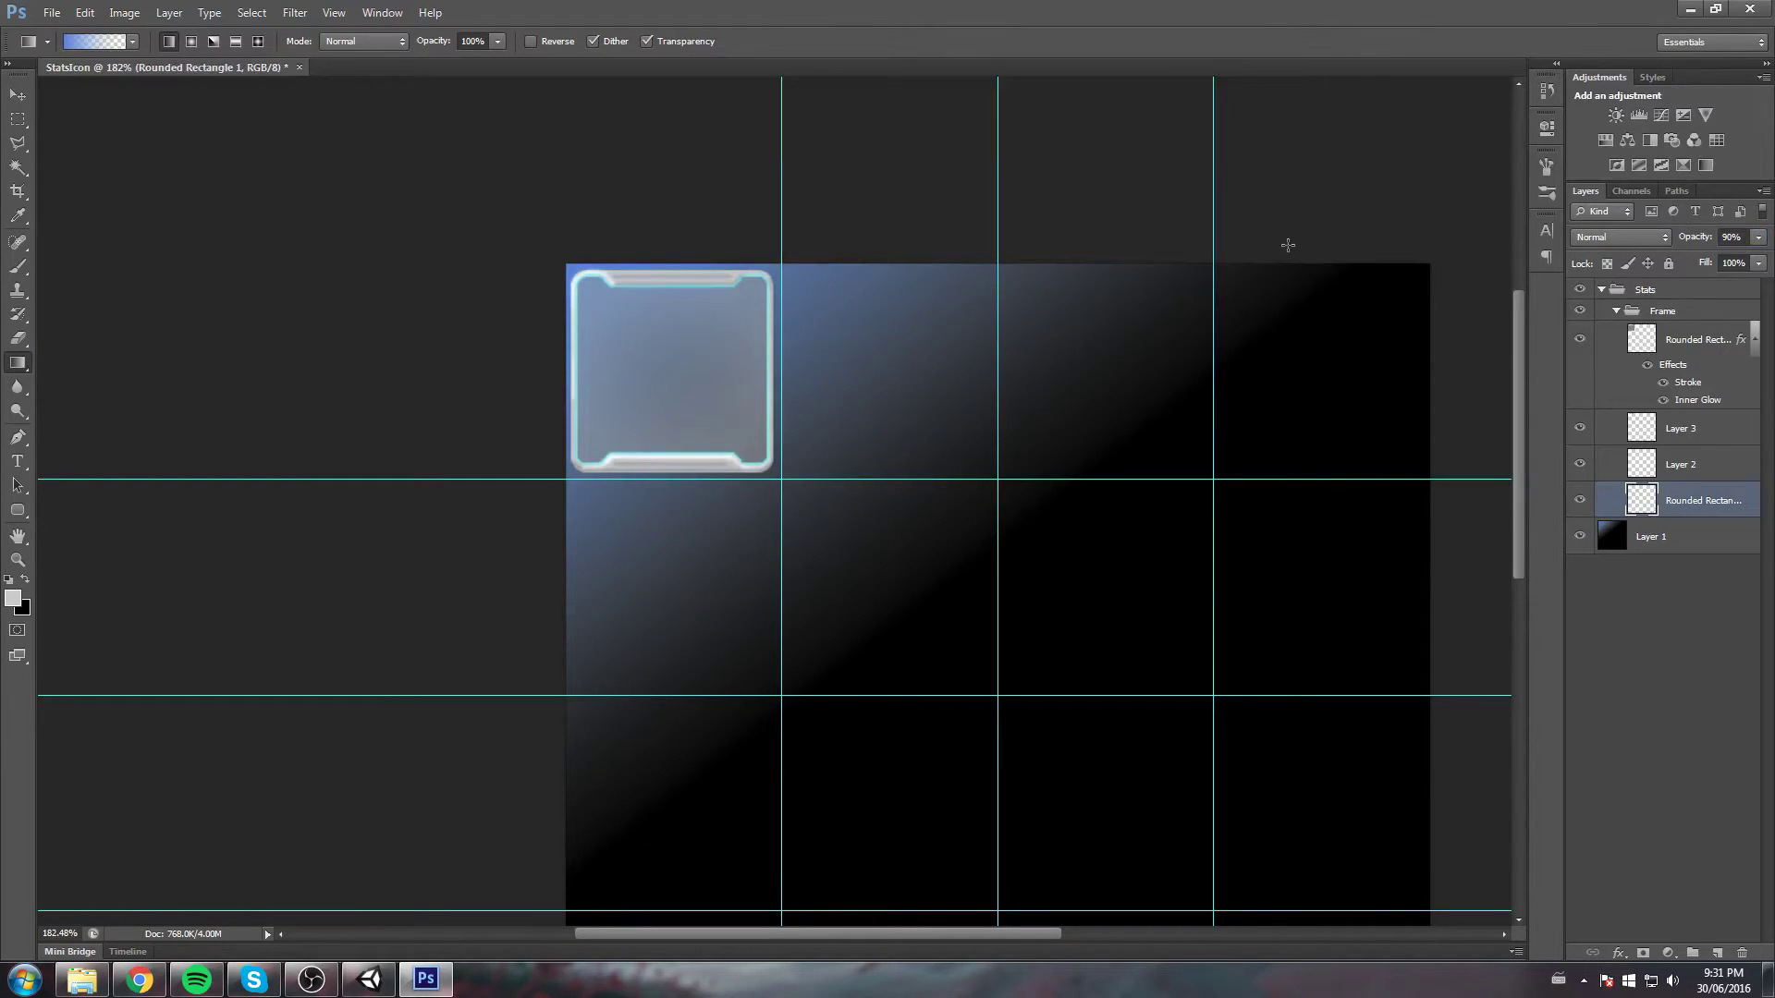
Compare the frame with the gradient background layer hidden and shown, and view the whole canvas
scroll(594, 258, "up", 4)
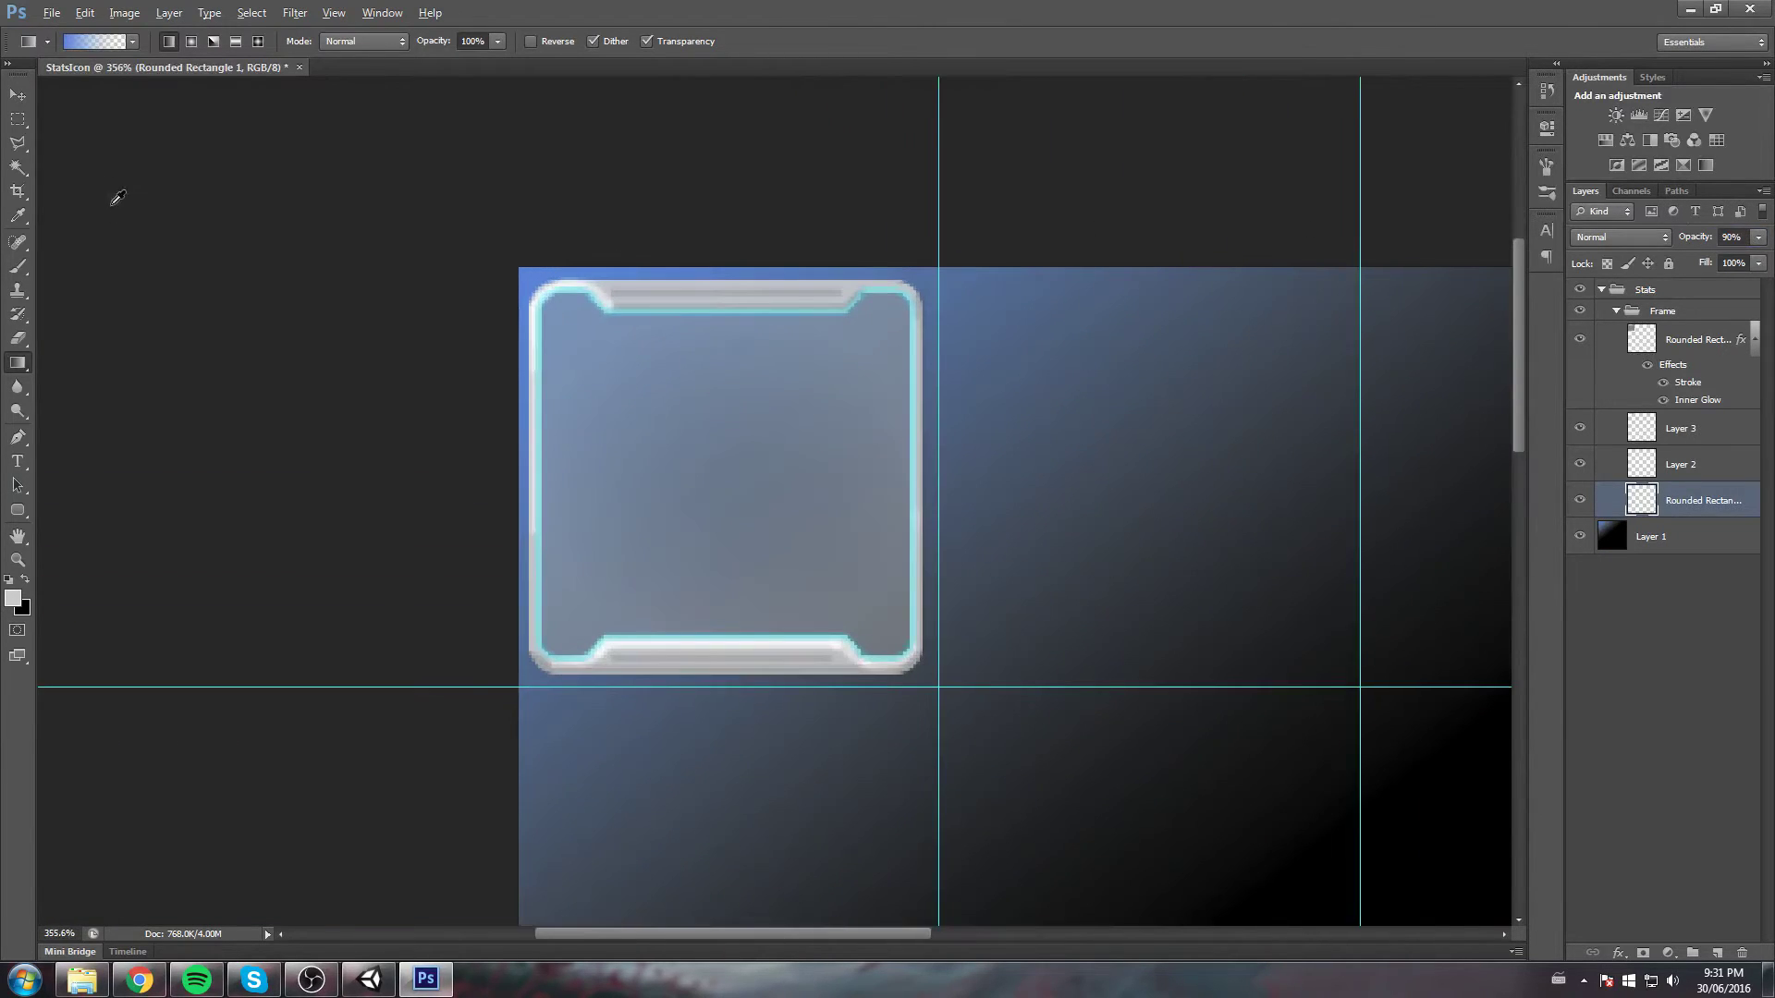
key("m")
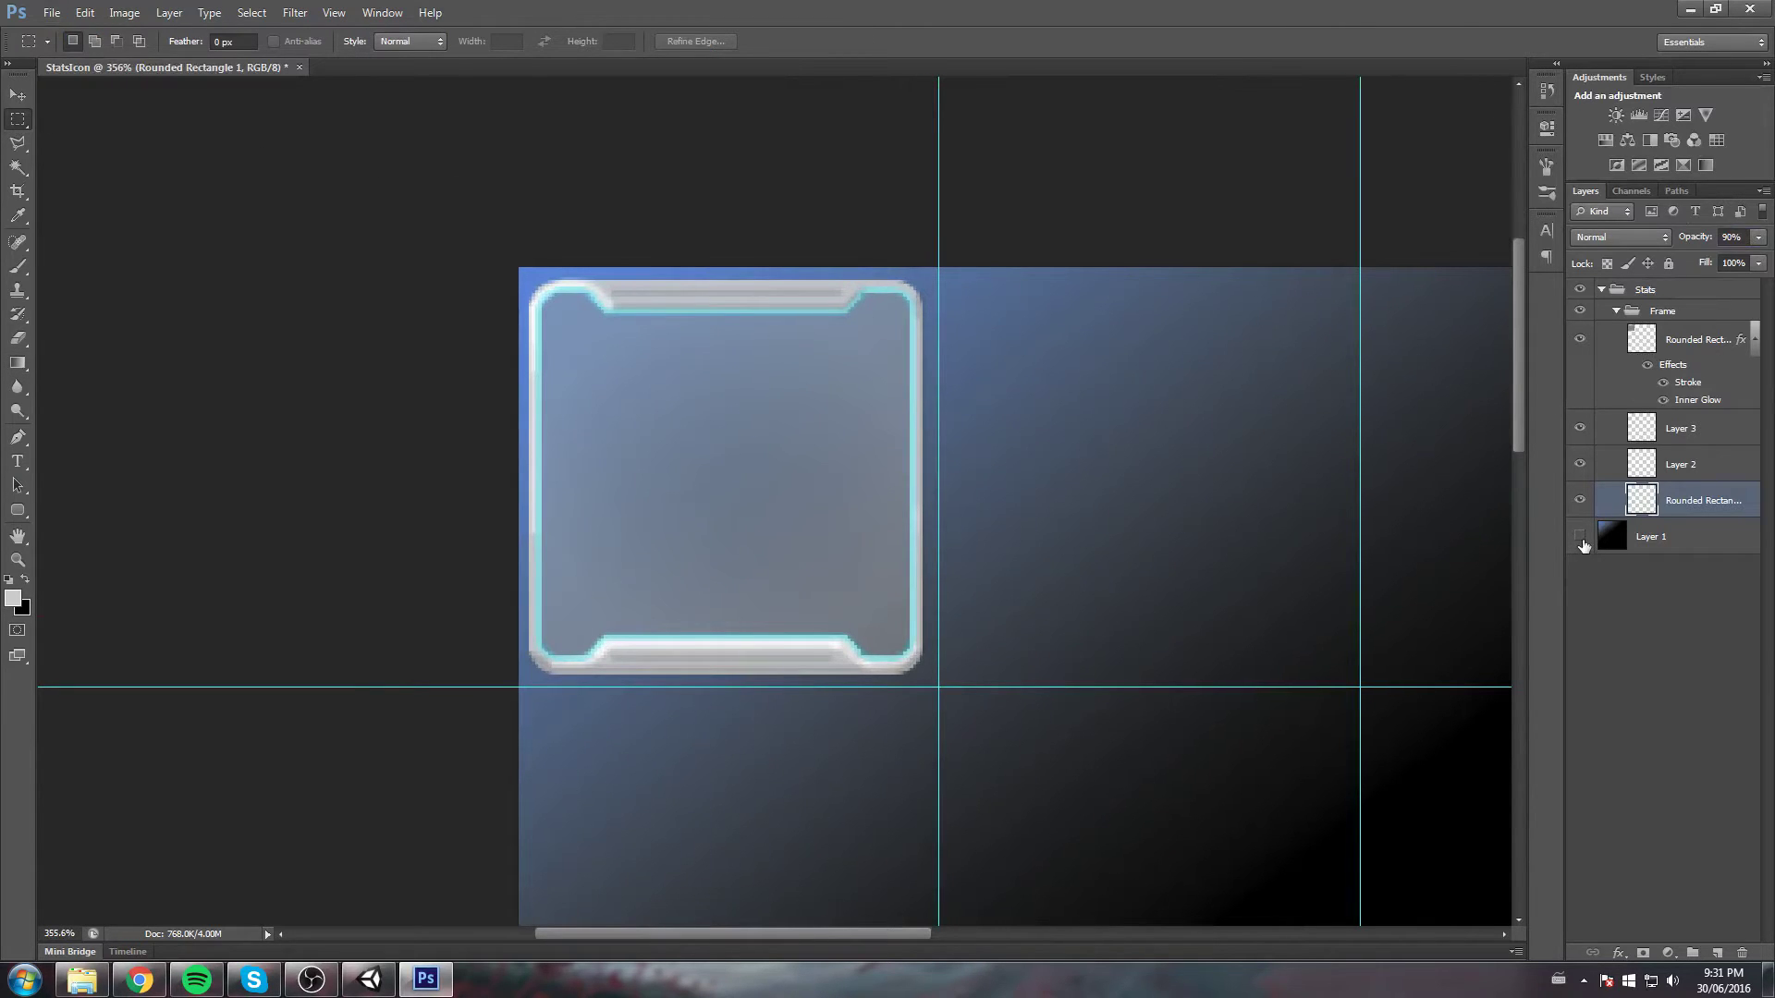
left_click(1581, 539)
left_click(1581, 538)
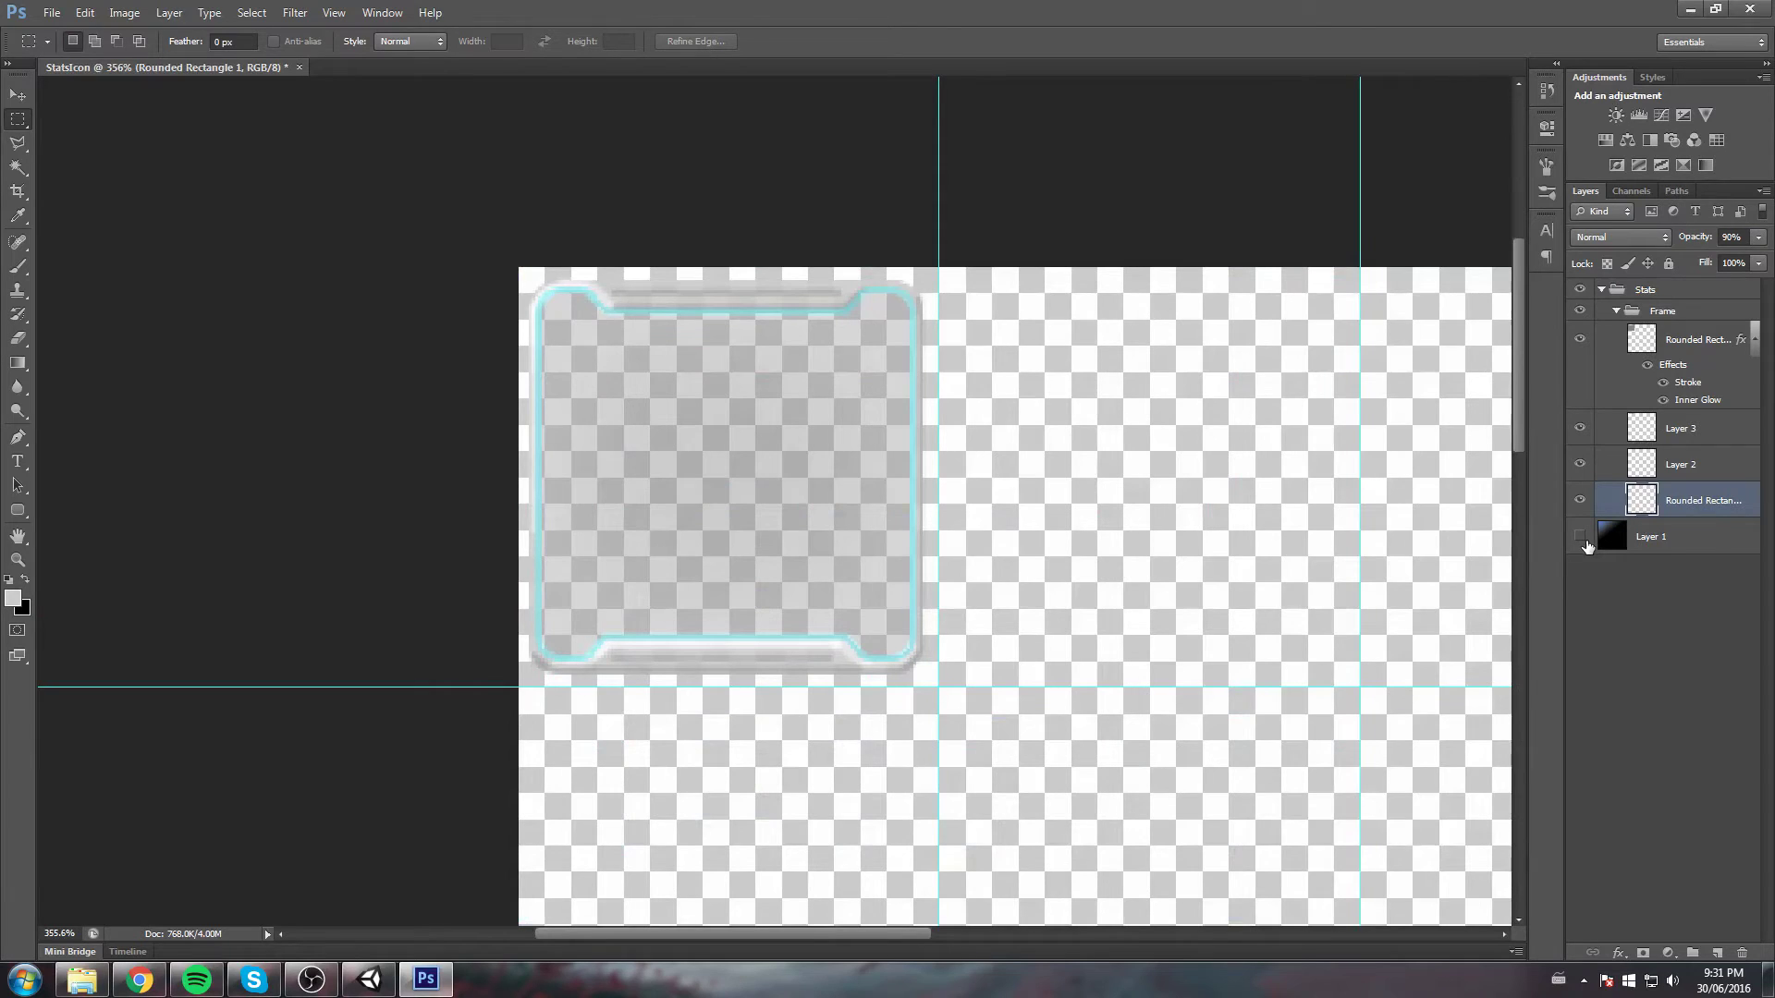
left_click(1580, 538)
key("ctrl+0")
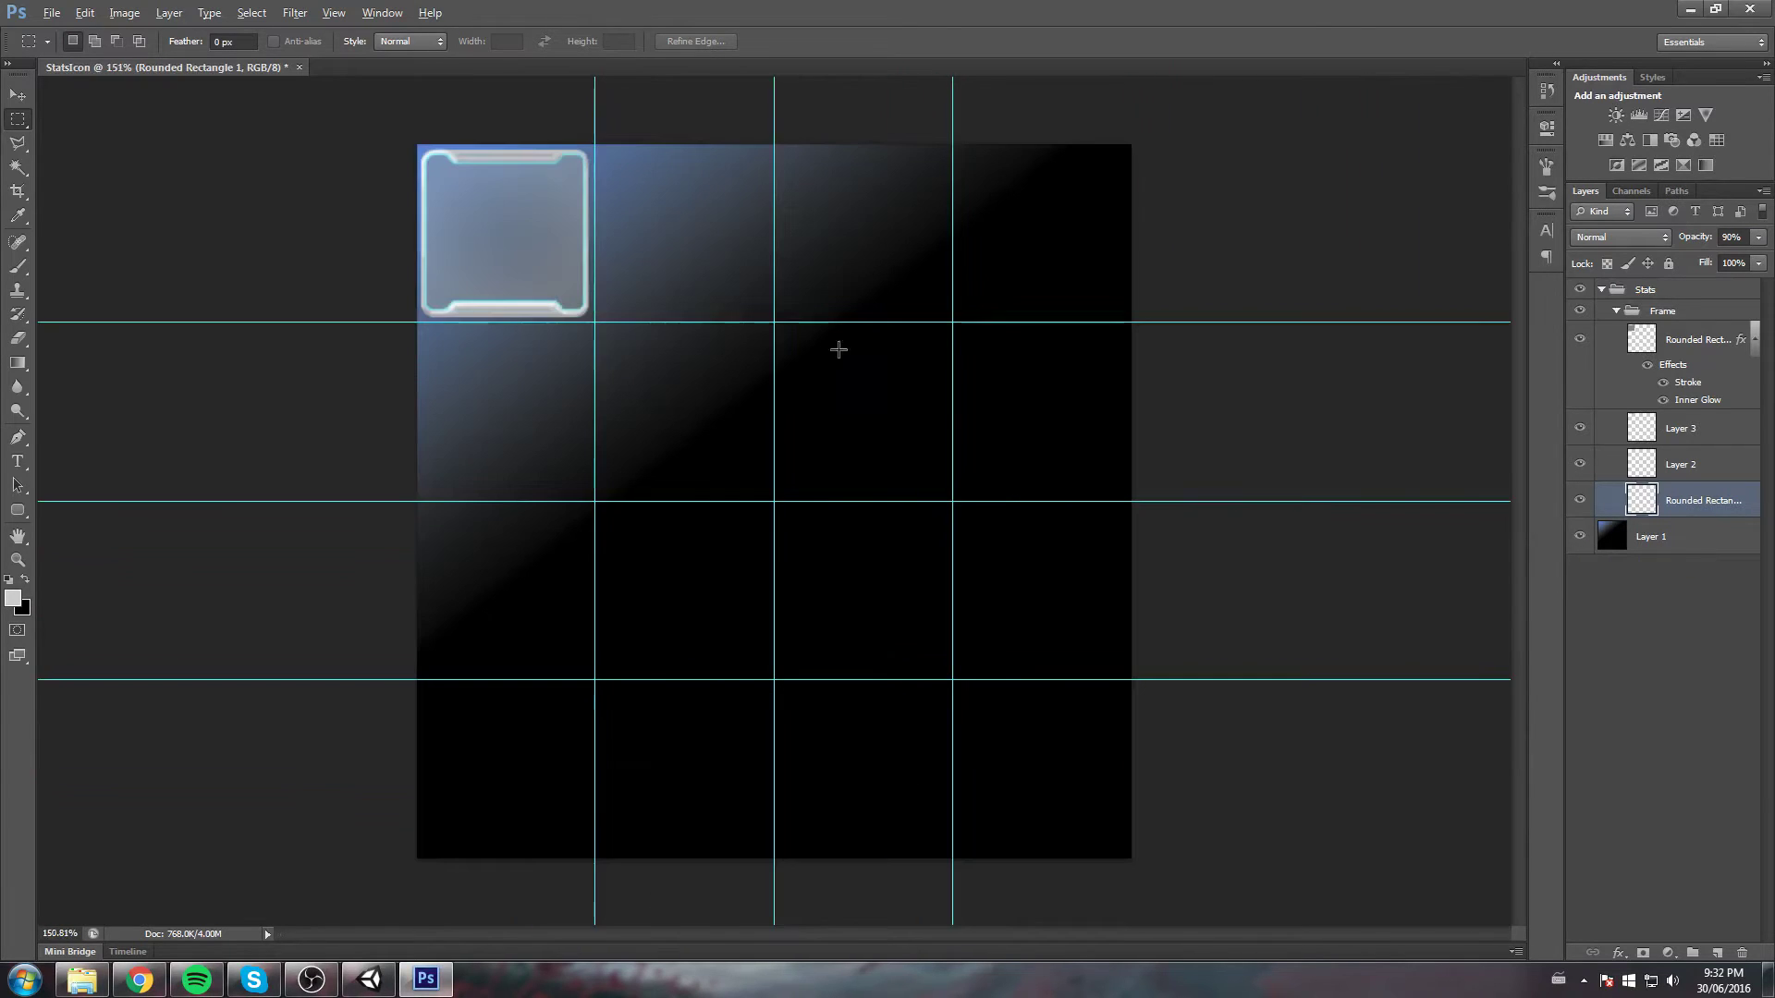
Duplicate the collapsed Frame group and position the copy inside the second grid cell of the canvas's top row
left_click(1616, 312)
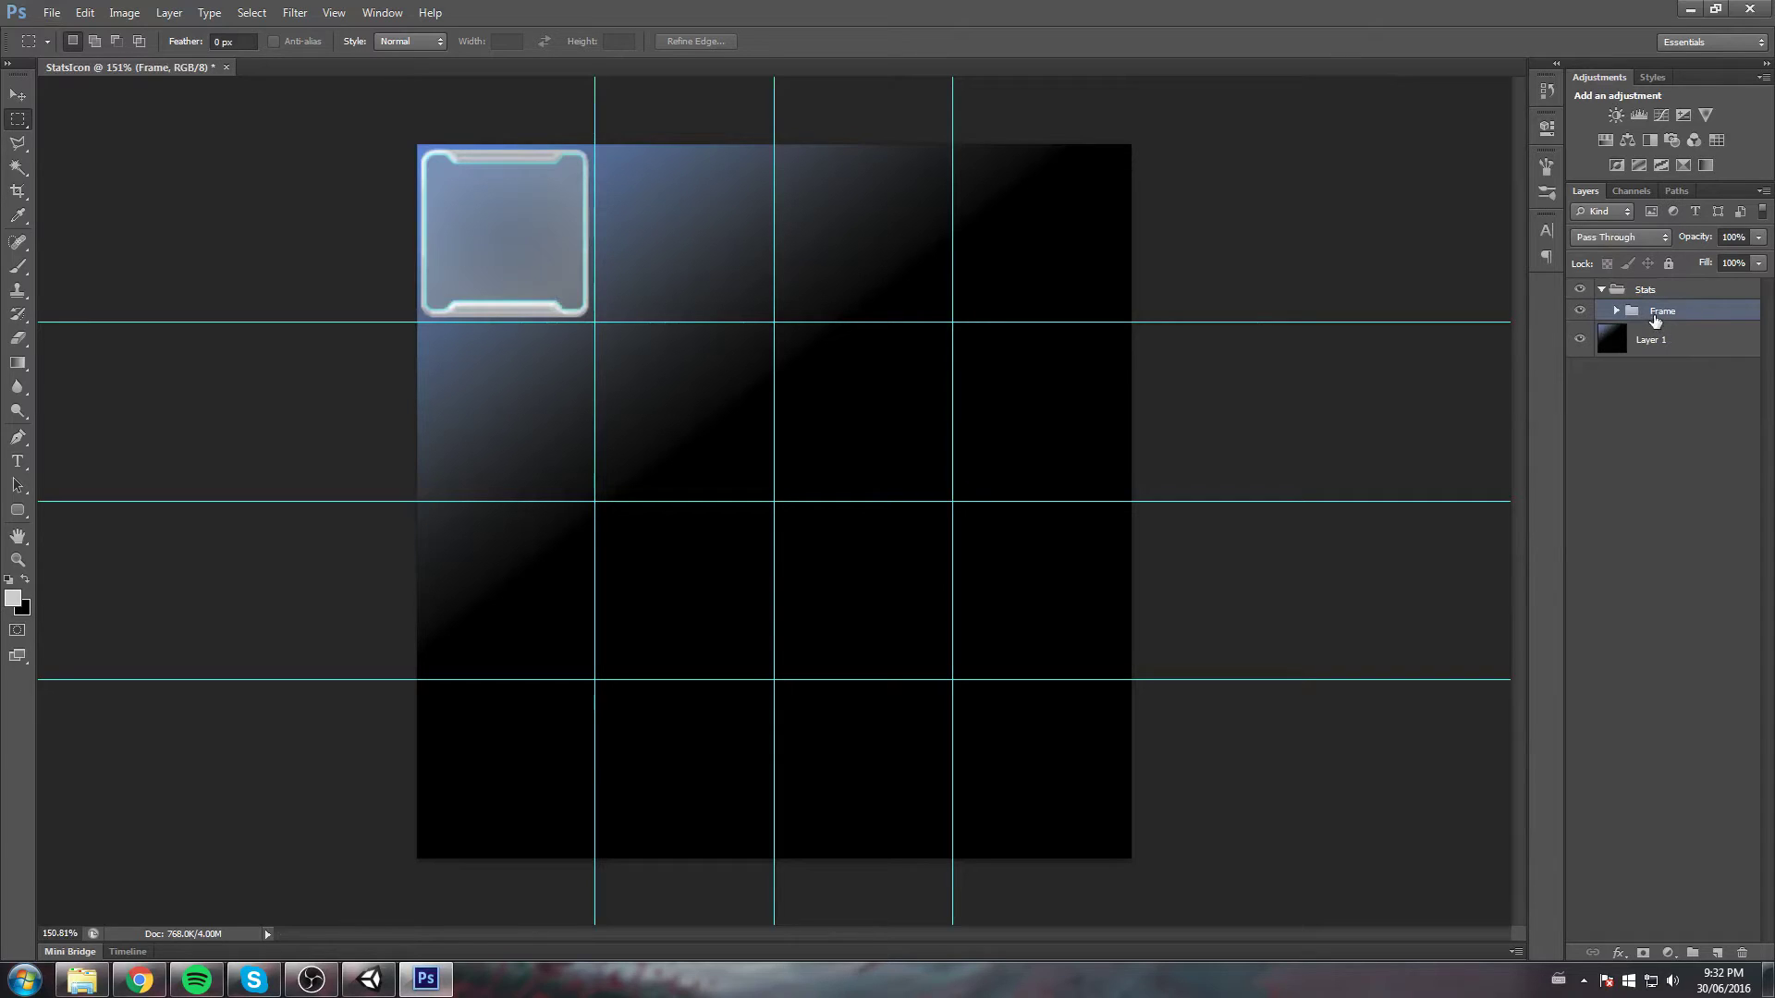
left_click(1620, 314)
left_click(1687, 365)
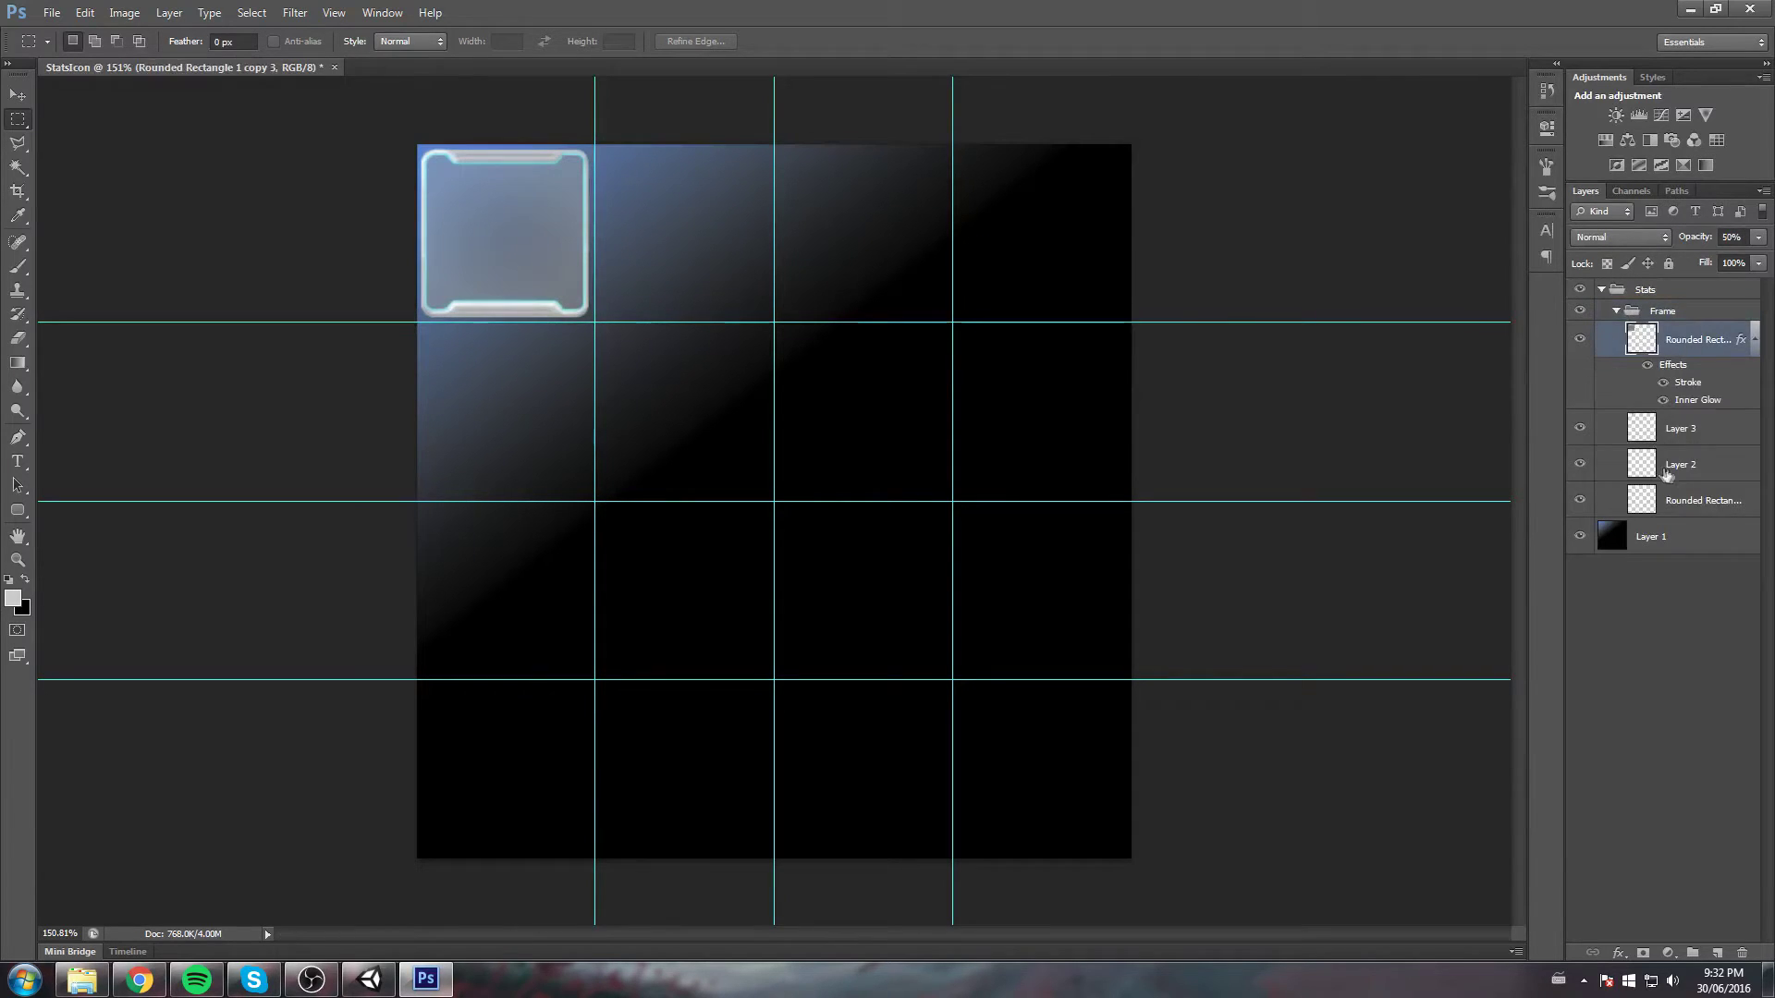
left_click(1679, 498, "shift")
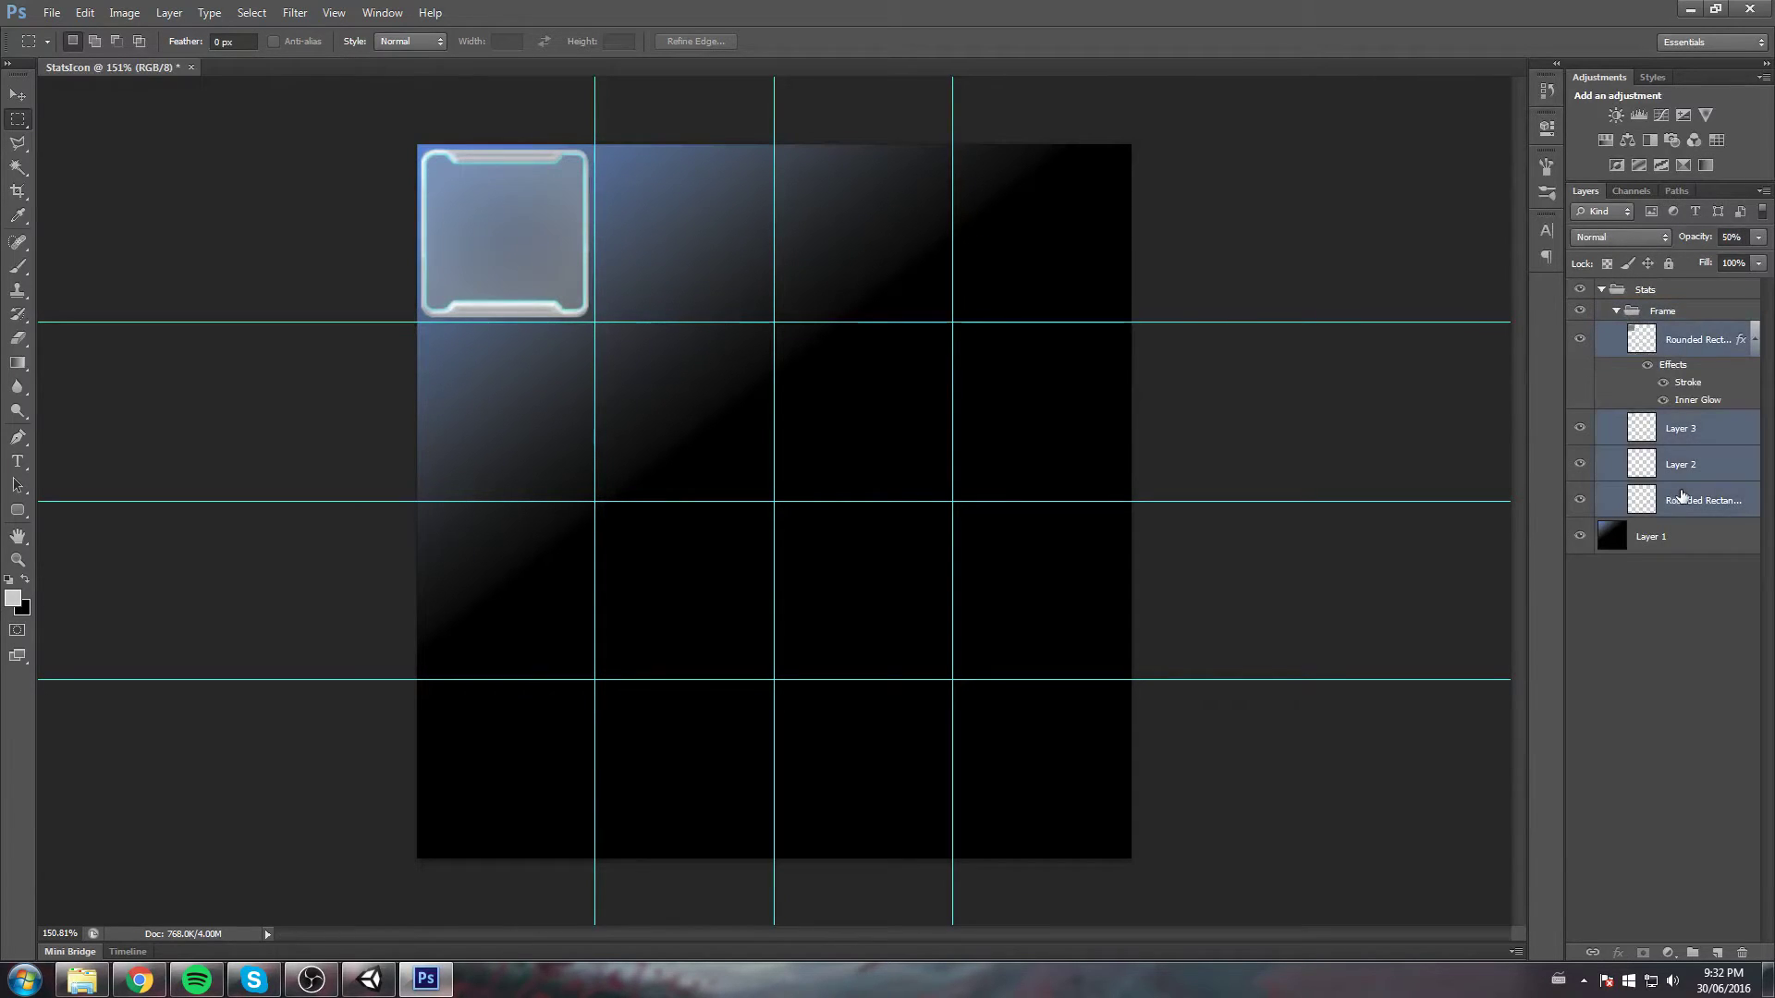
left_click(1616, 310)
key("ctrl+j")
key("ctrl+t")
left_click_drag(532, 227, 720, 211)
scroll(689, 158, "up", 3)
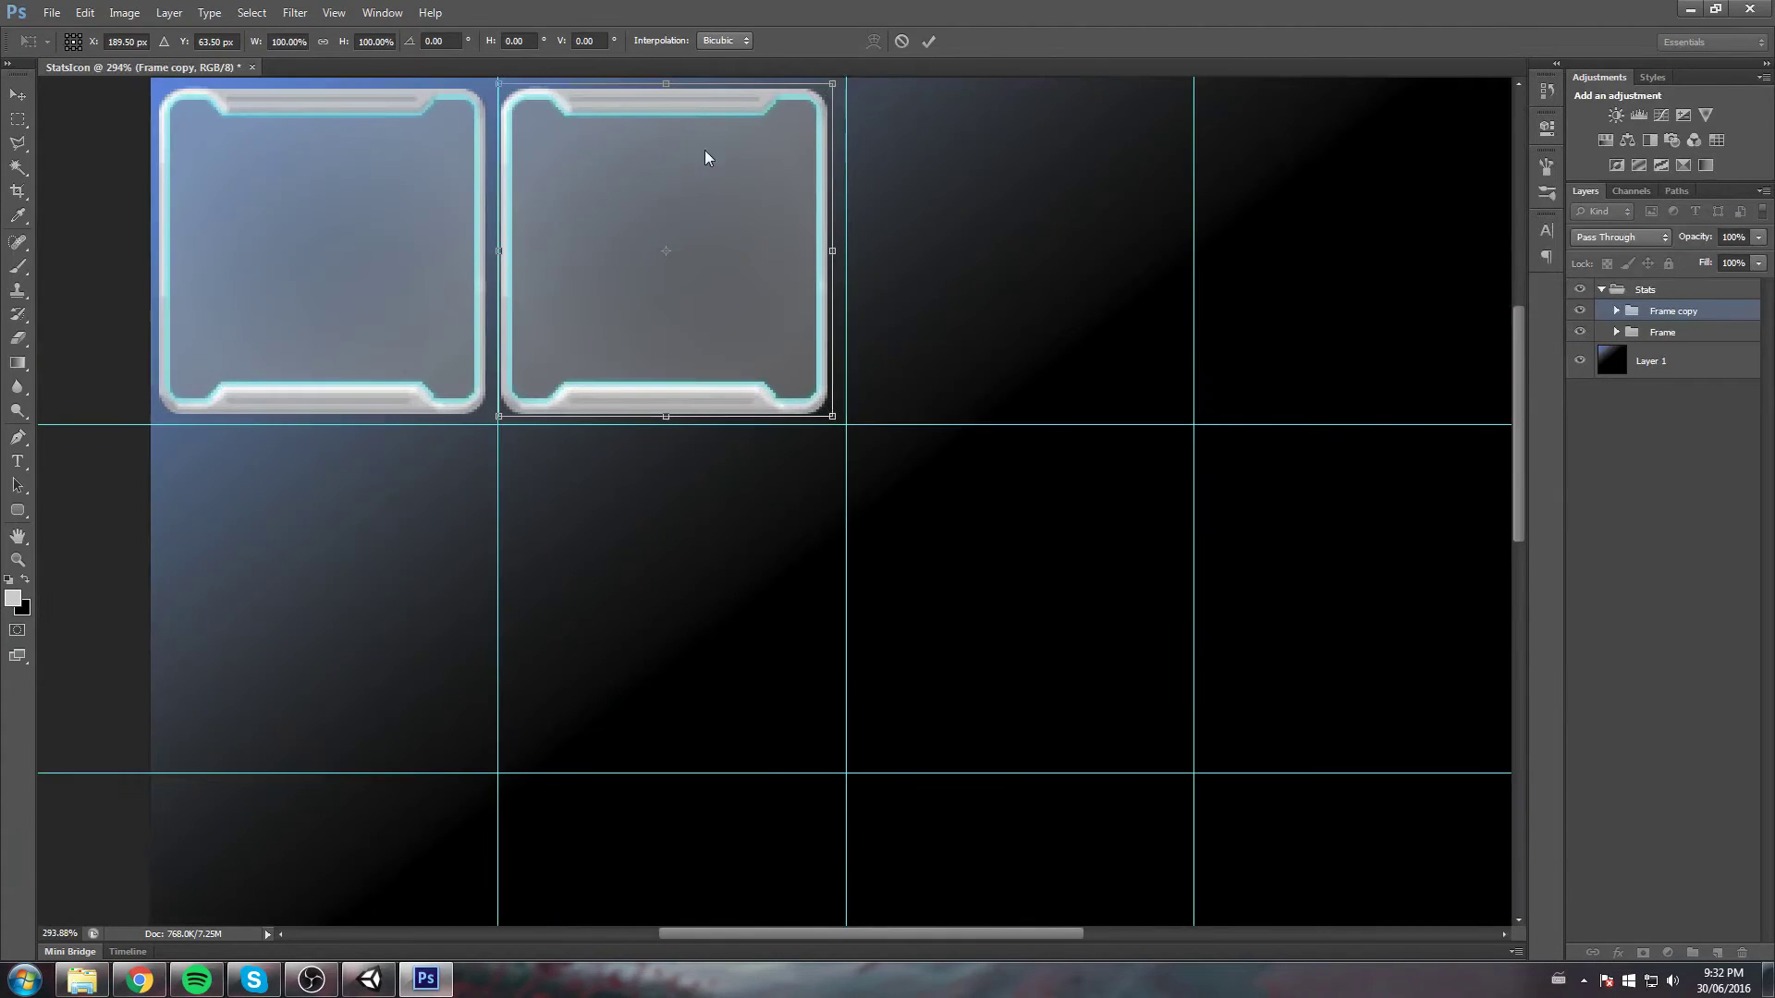
key("Right")
key("Right")
left_click(928, 40)
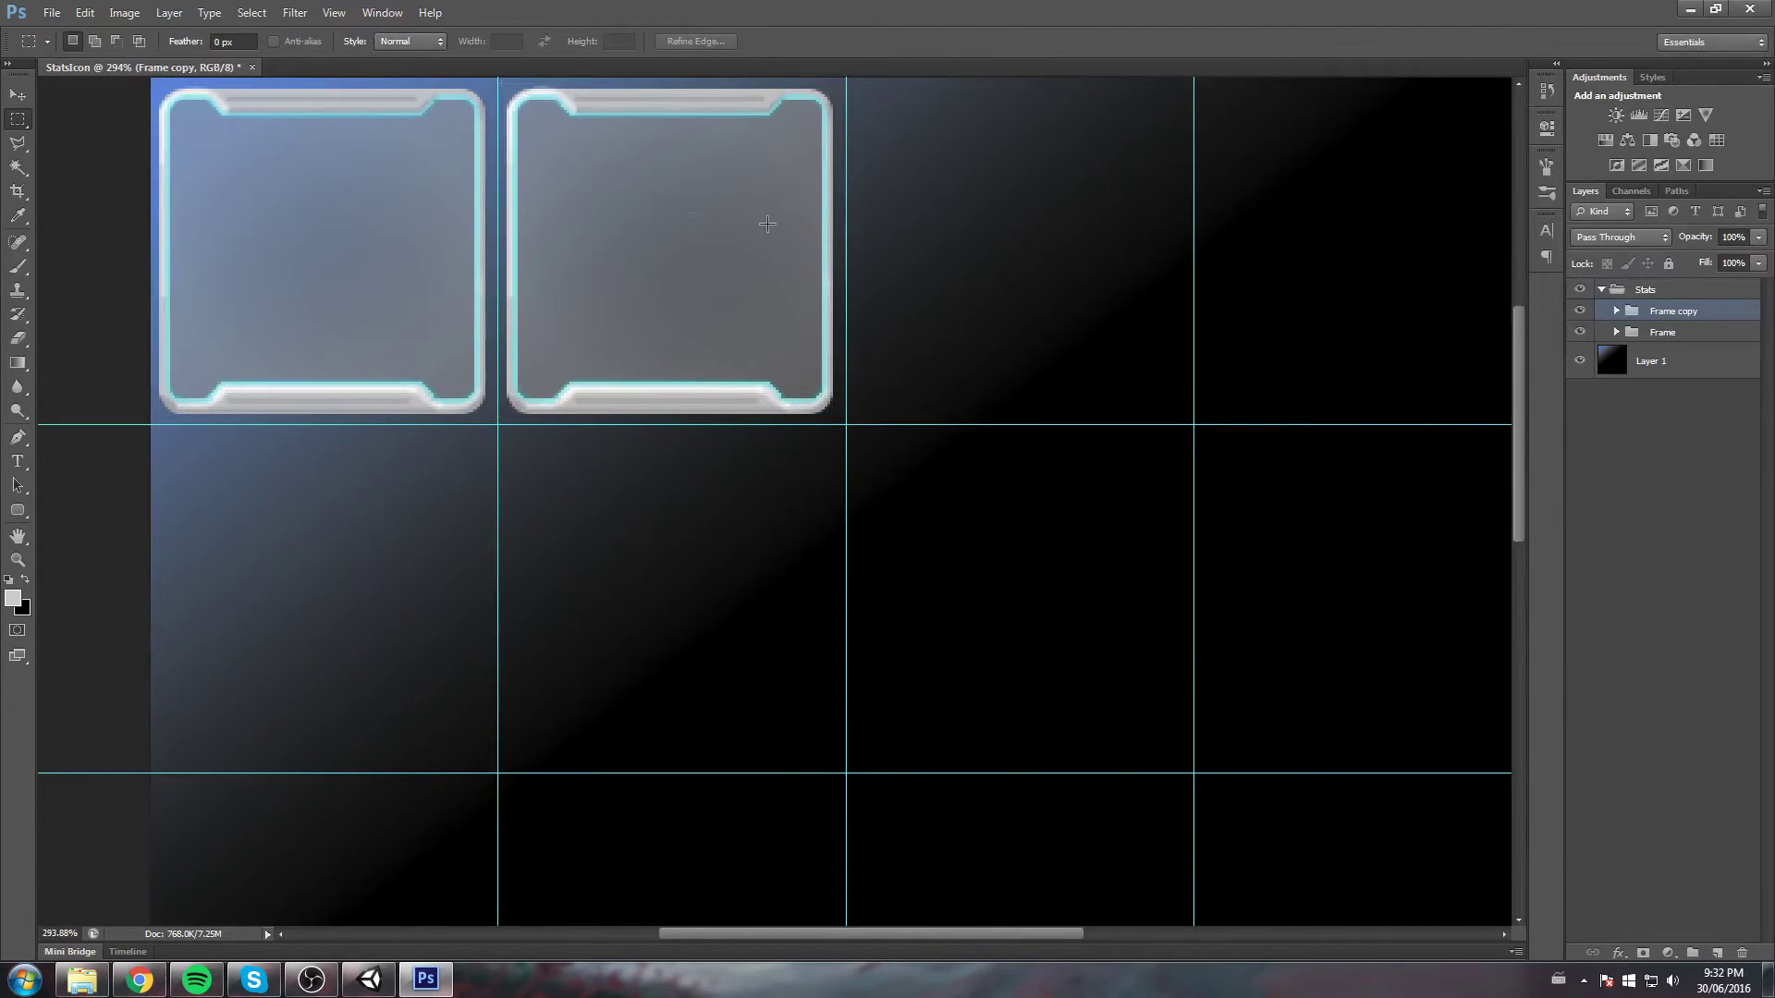
Duplicate the Frame and Frame copy groups together and place the copies in the third and fourth cells of the top row
scroll(765, 236, "up", 2)
left_click_drag(578, 311, 752, 325)
left_click_drag(986, 386, 963, 386)
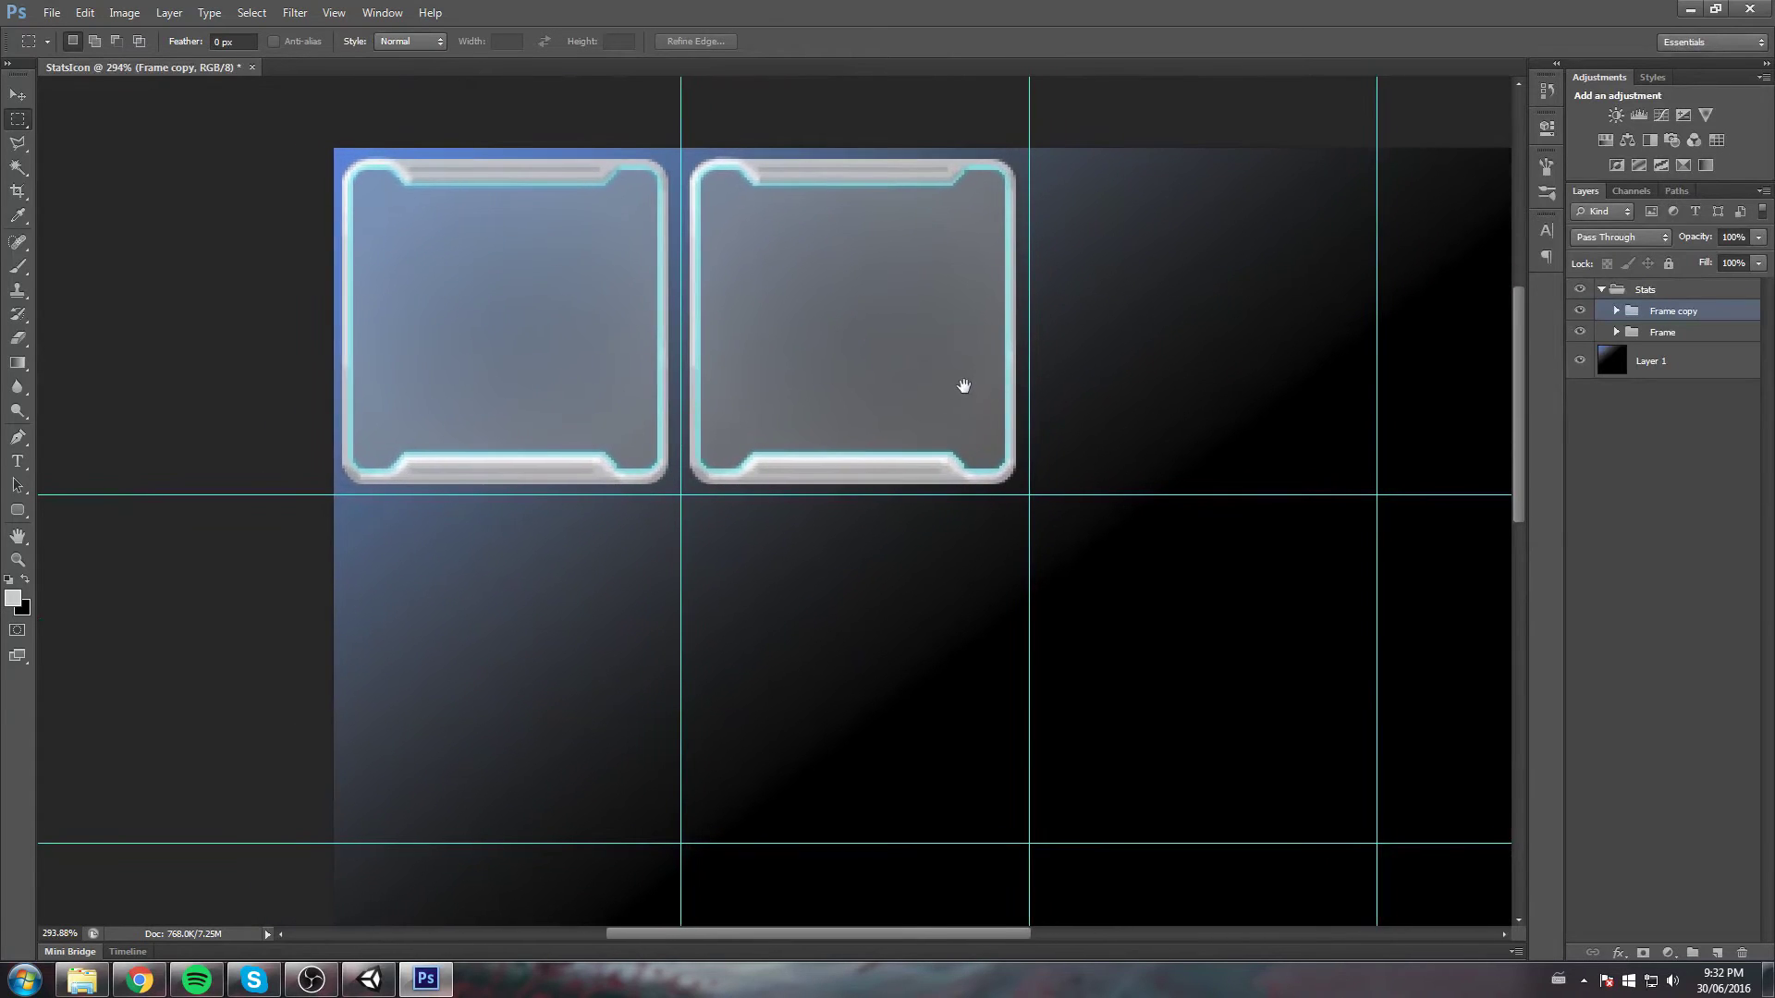
left_click(1669, 333, "shift")
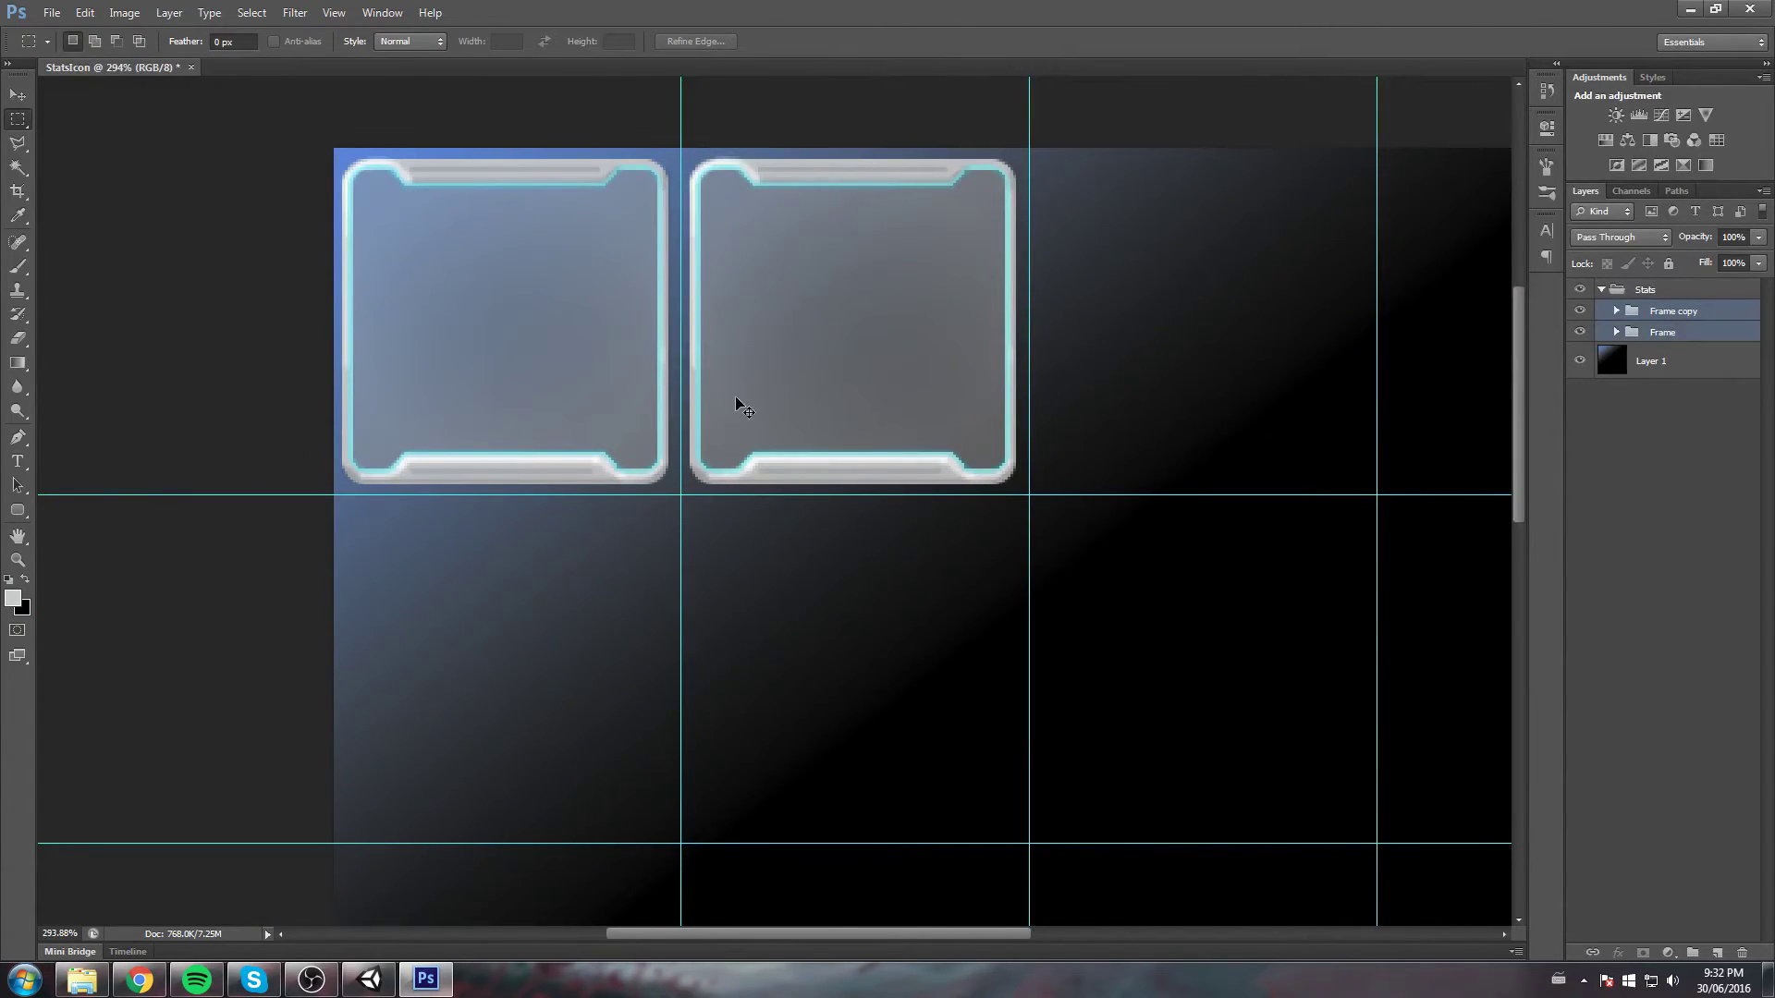
left_click(381, 12)
mouse_move(333, 12)
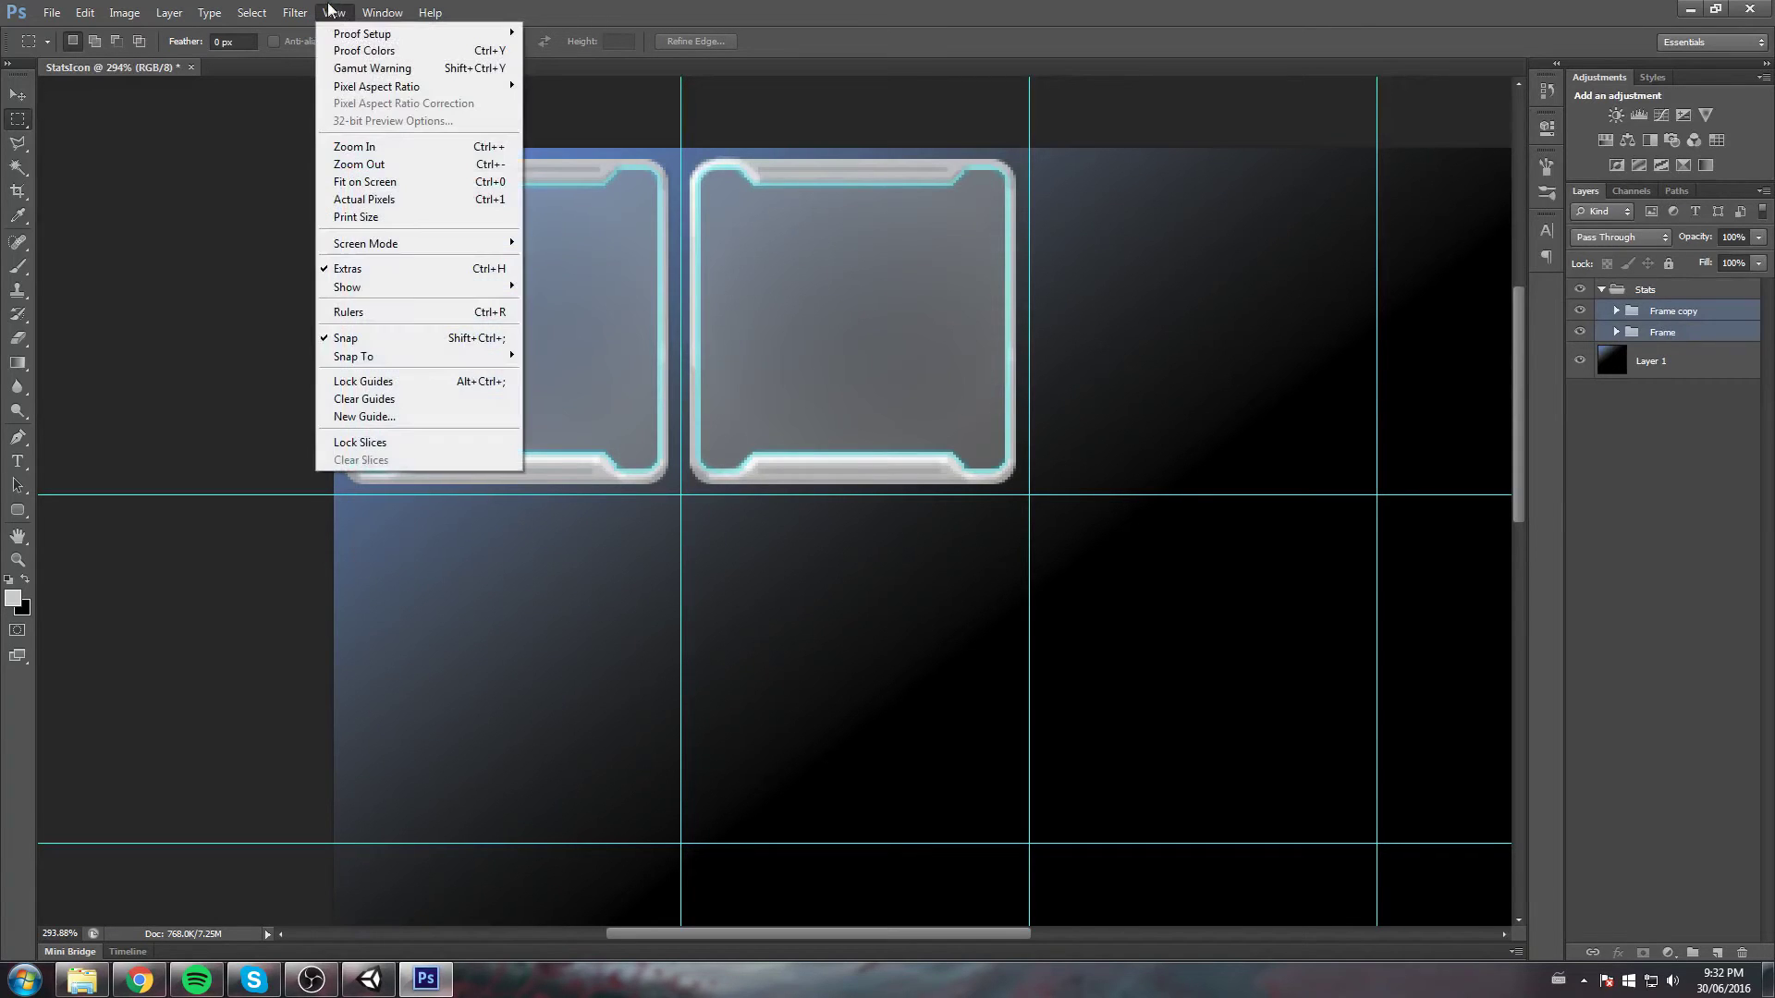
left_click(1709, 490)
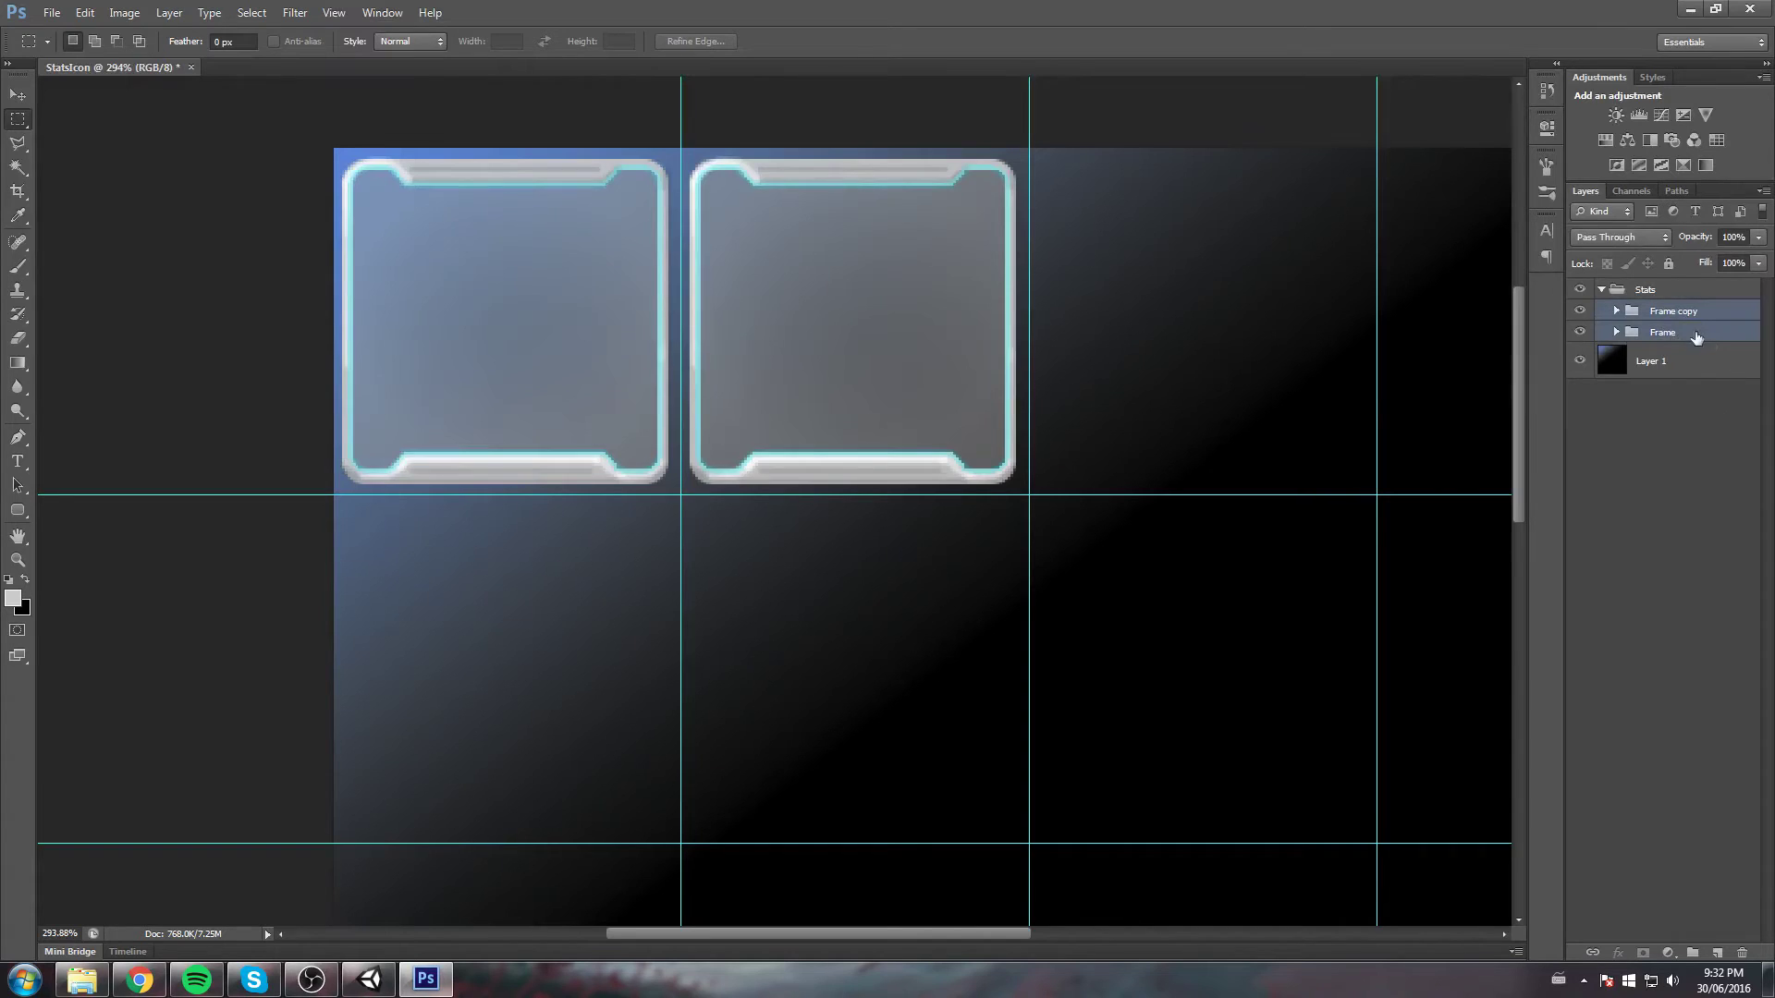
key("ctrl+j")
key("ctrl+minus")
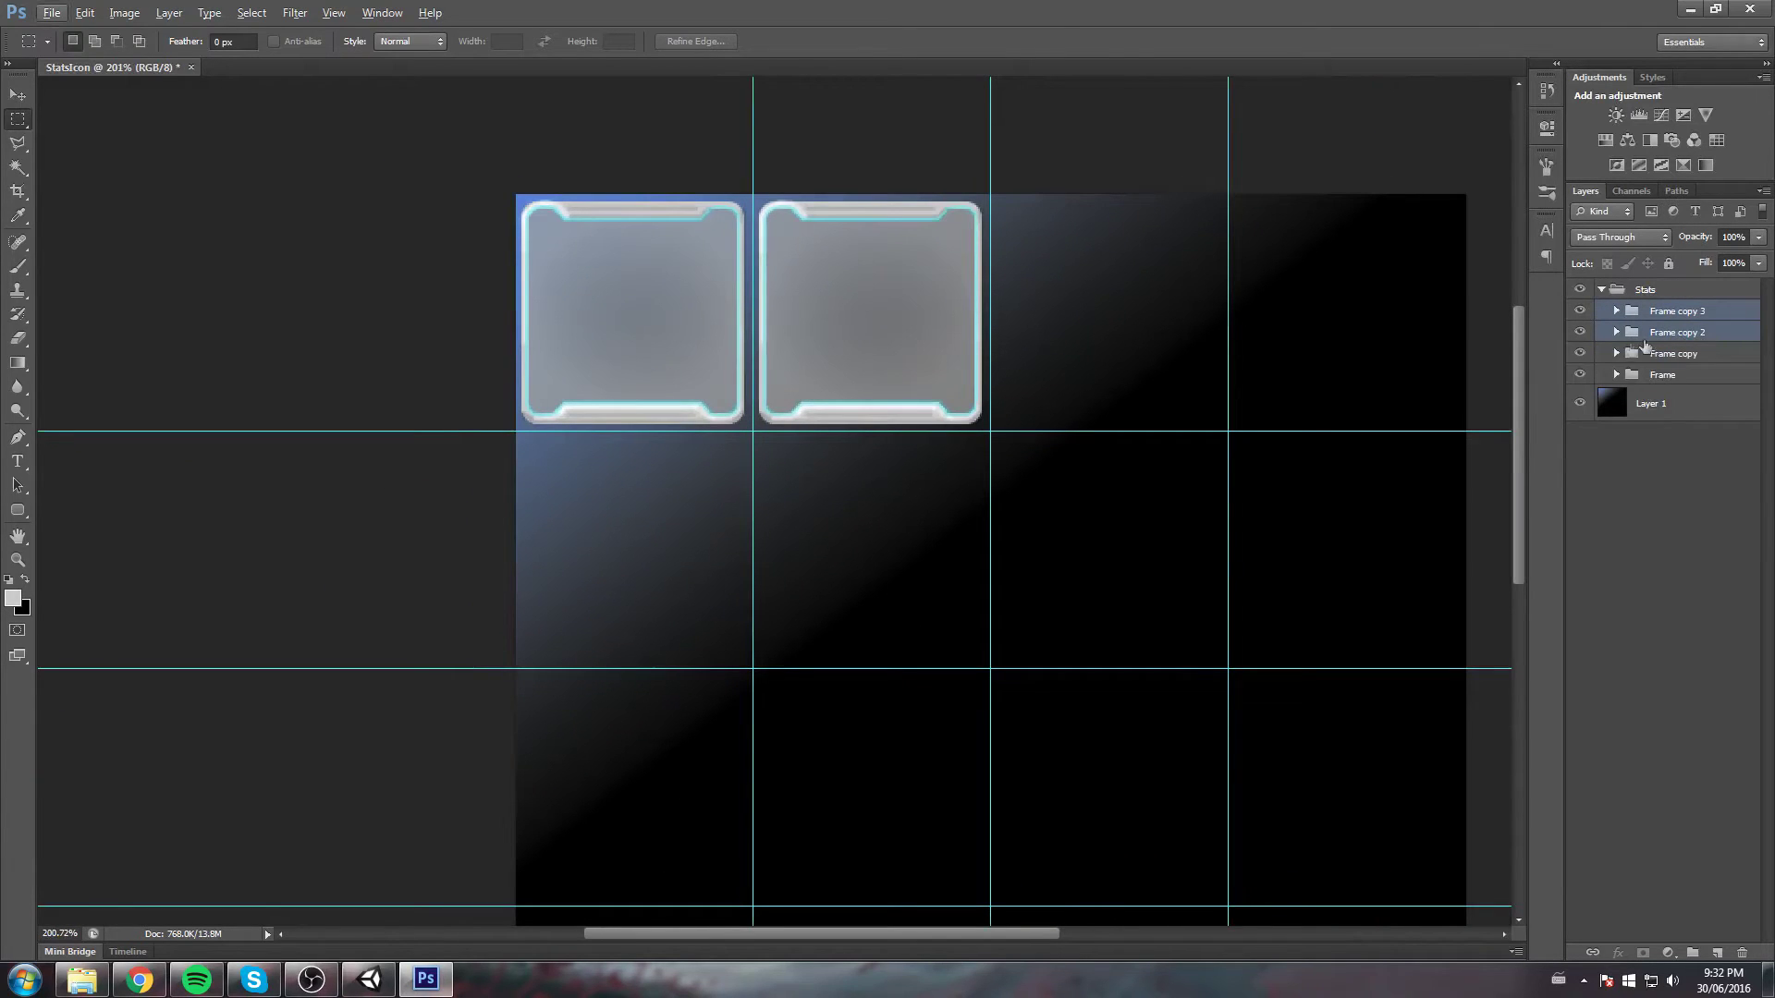
key("ctrl+t")
left_click_drag(878, 302, 1354, 319)
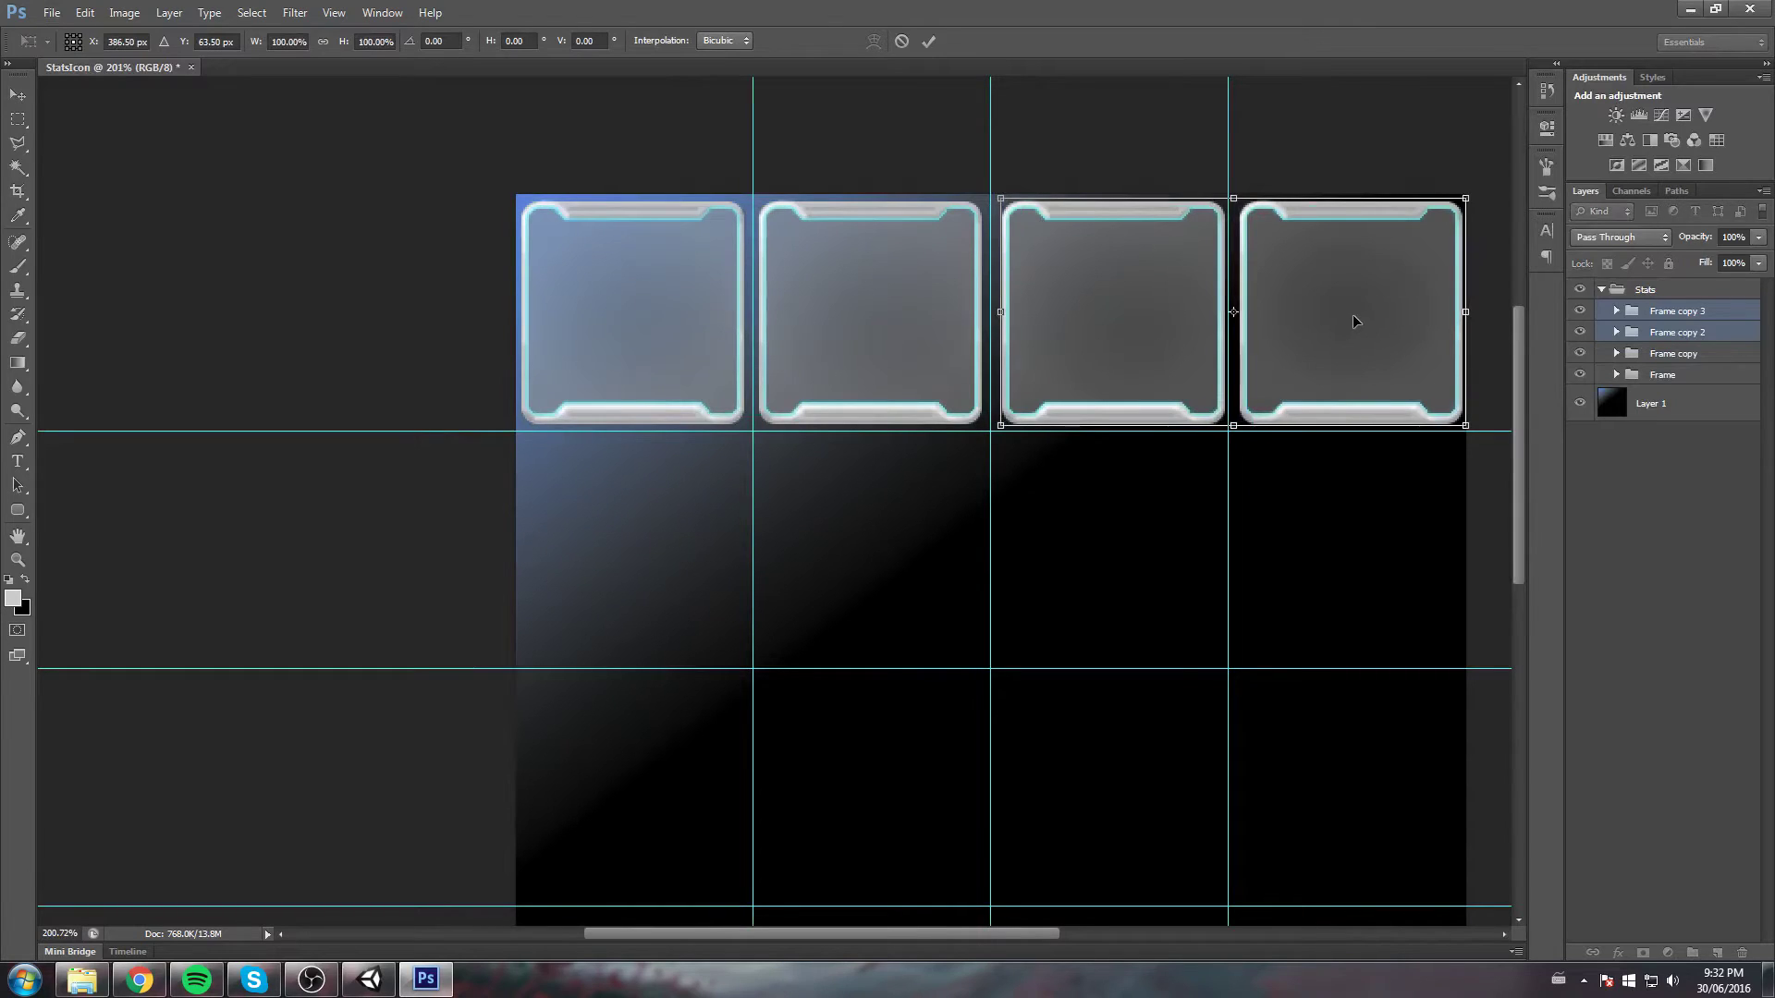
key("Left")
left_click(928, 41)
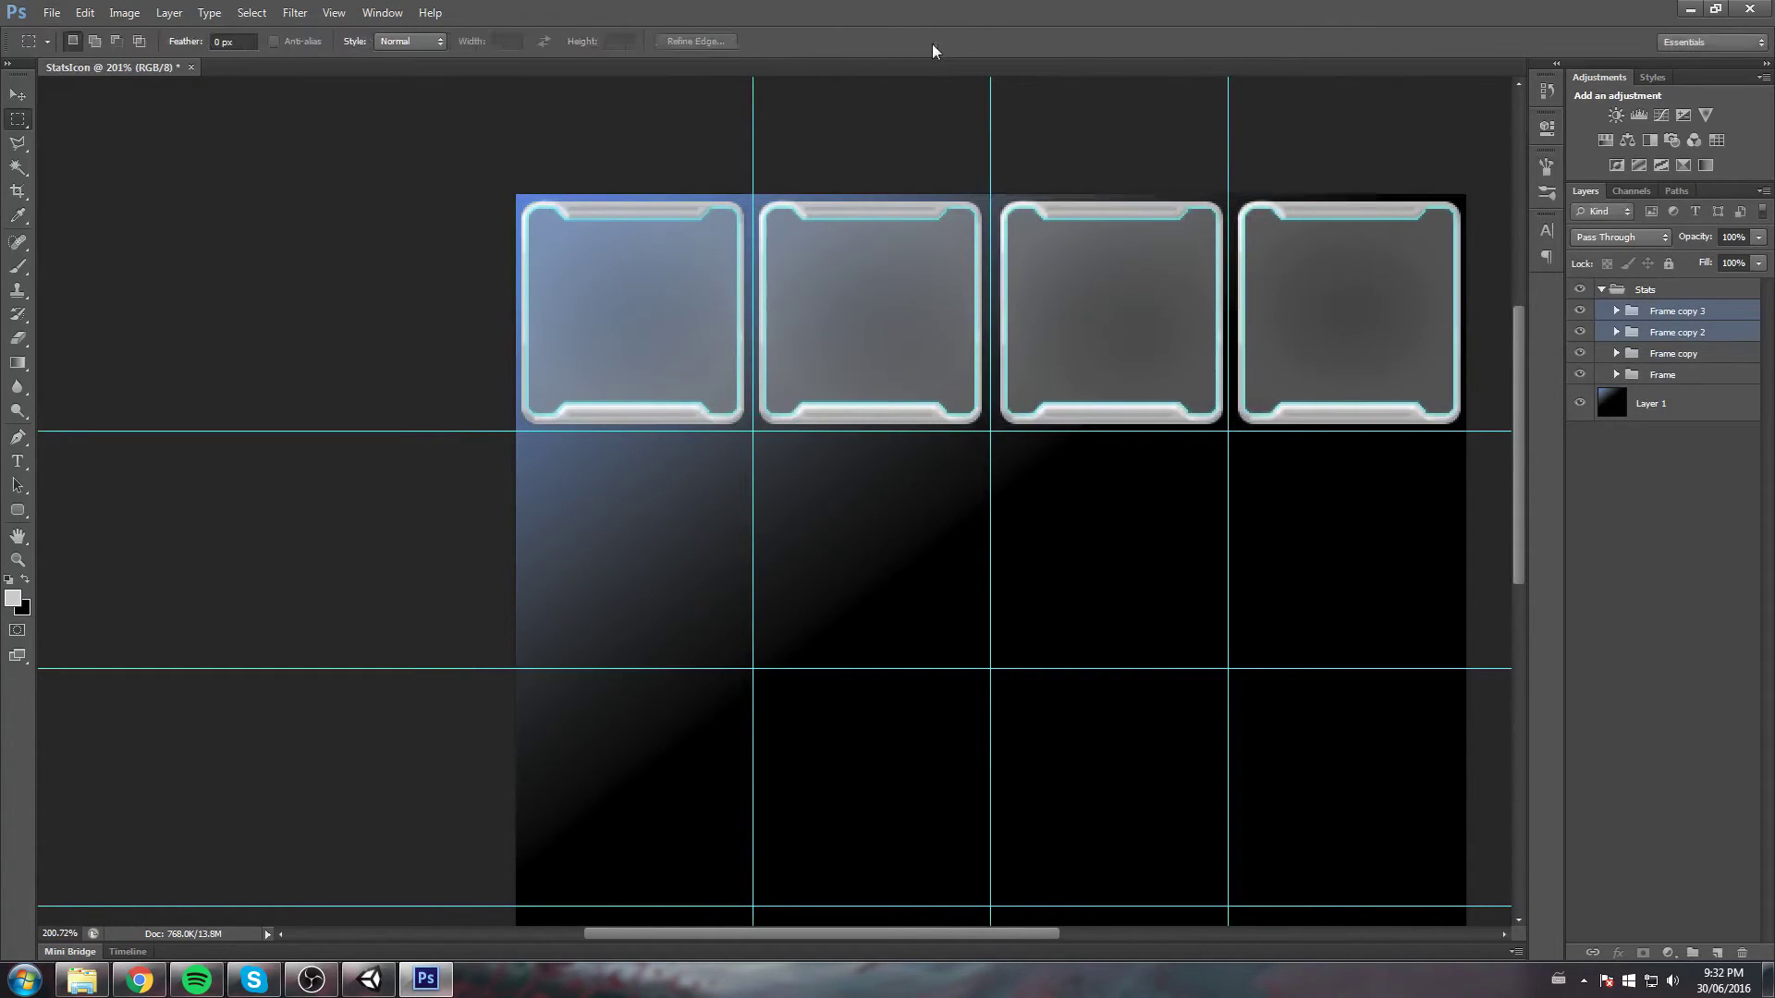
Nudge the Frame copy 2 and Frame copy 3 groups together one pixel to the left
left_click(1650, 333)
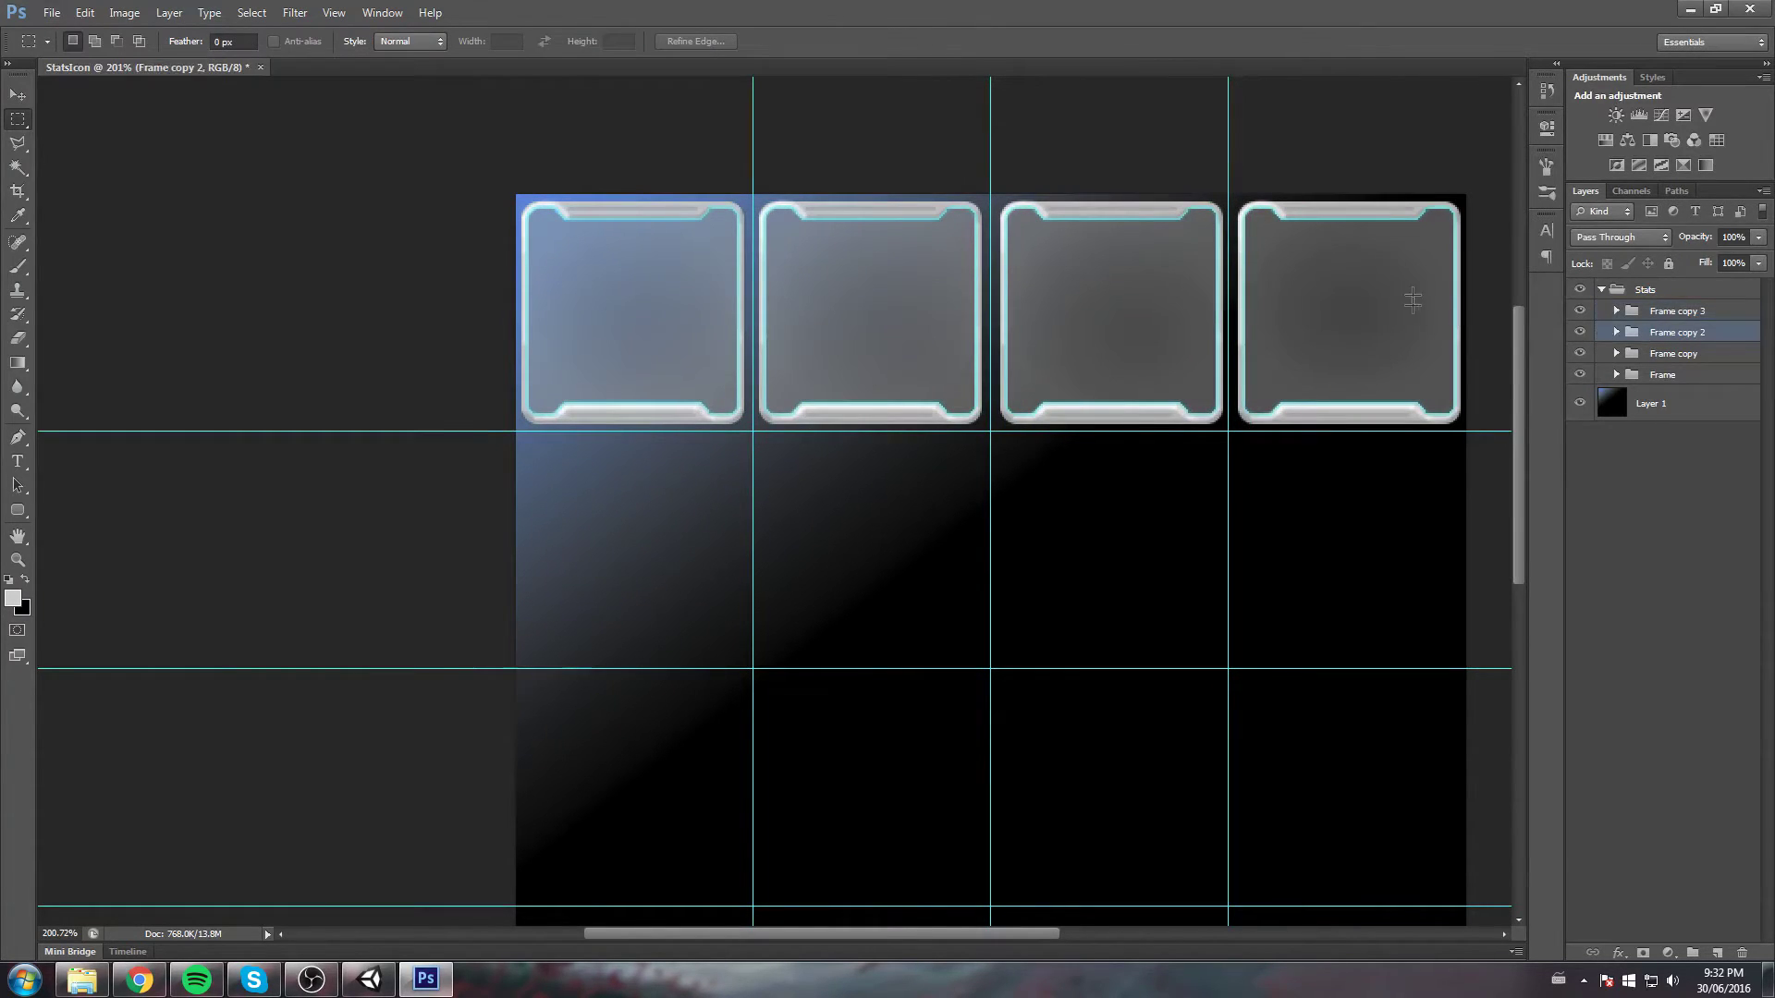
scroll(1161, 237, "up", 1)
left_click(1617, 316, "shift")
key("ctrl+t")
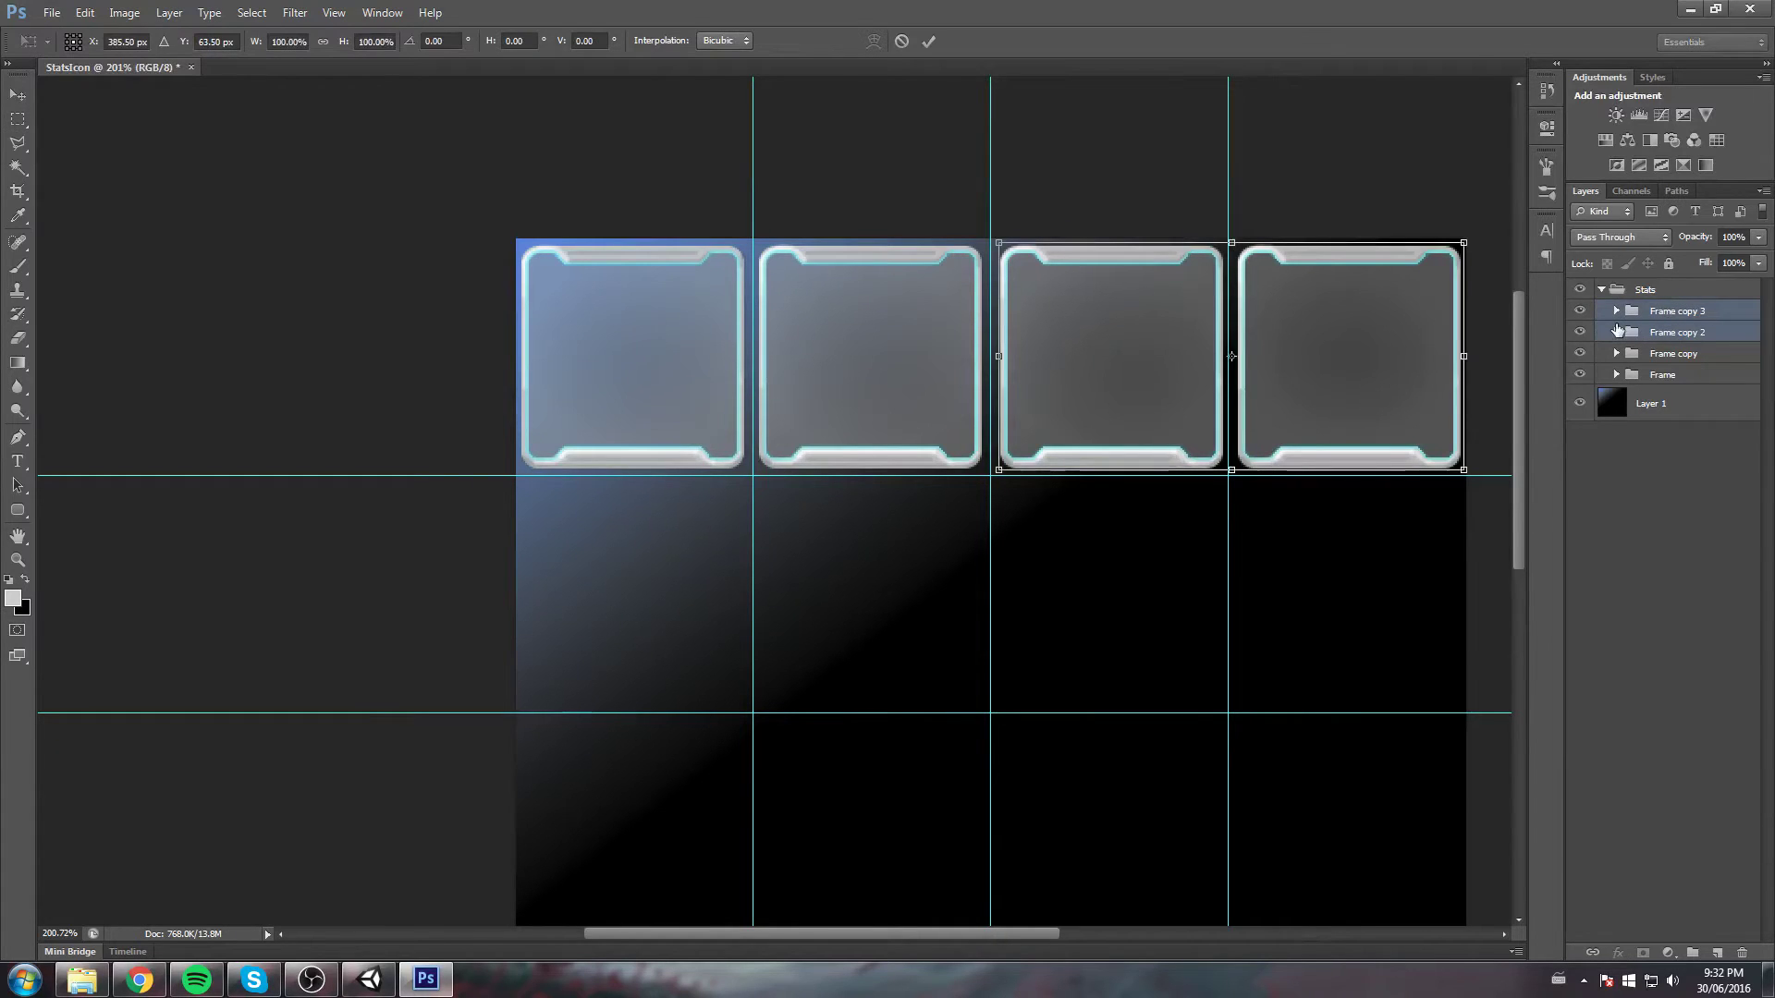
key("Left")
left_click(928, 41)
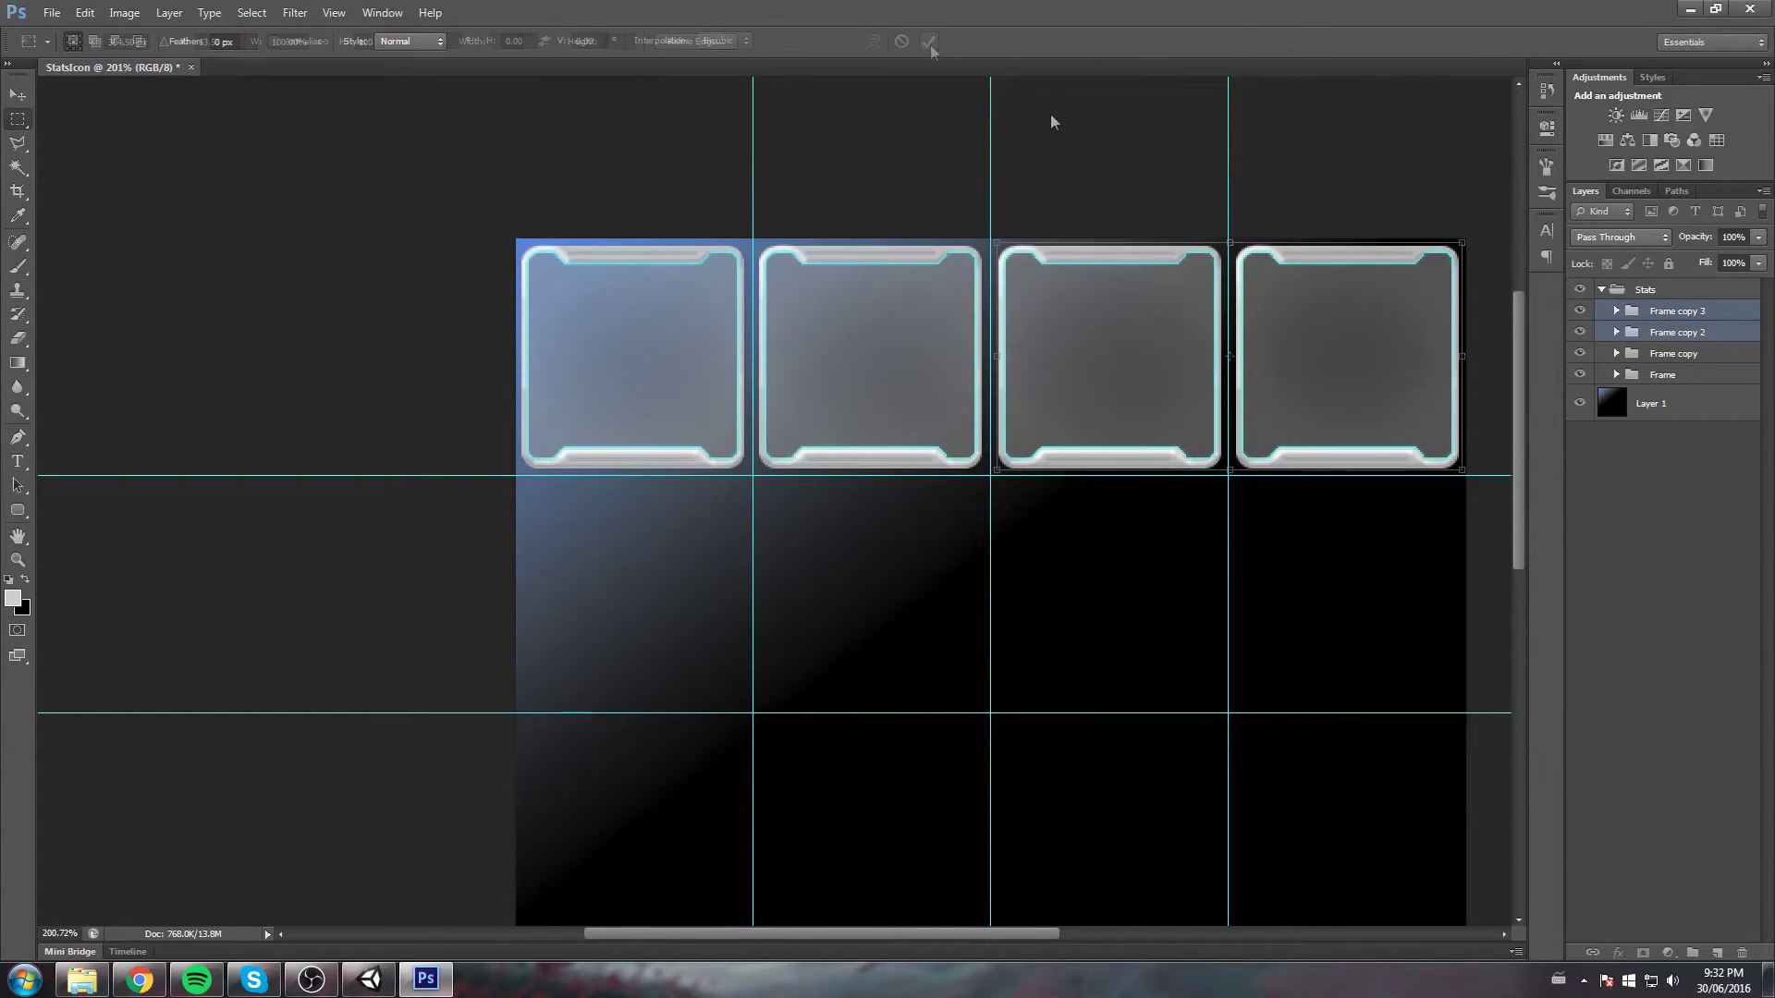
Duplicate all four frame groups together and move the copies straight down into the second row of grid cells
key("m")
left_click(1659, 374)
left_click(1673, 319, "shift")
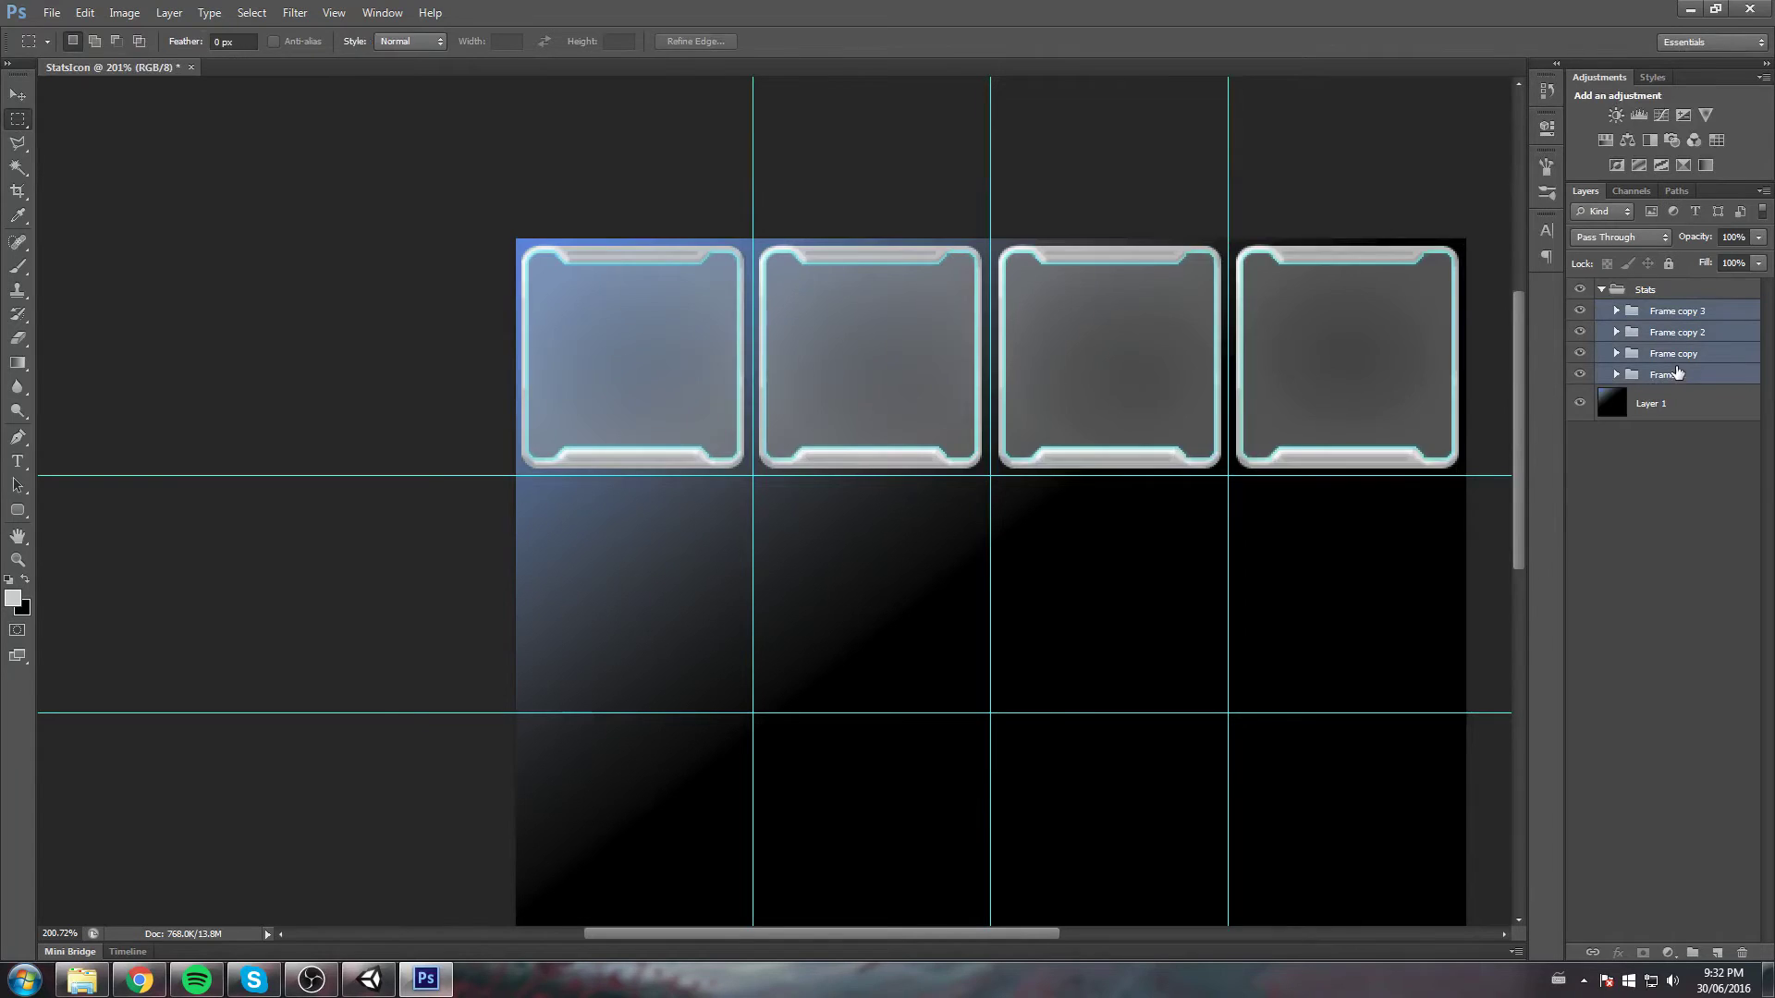
key("ctrl+j")
key("ctrl+t")
left_click_drag(1168, 305, 1167, 549)
left_click(928, 41)
scroll(920, 354, "down", 3)
scroll(920, 354, "up", 2)
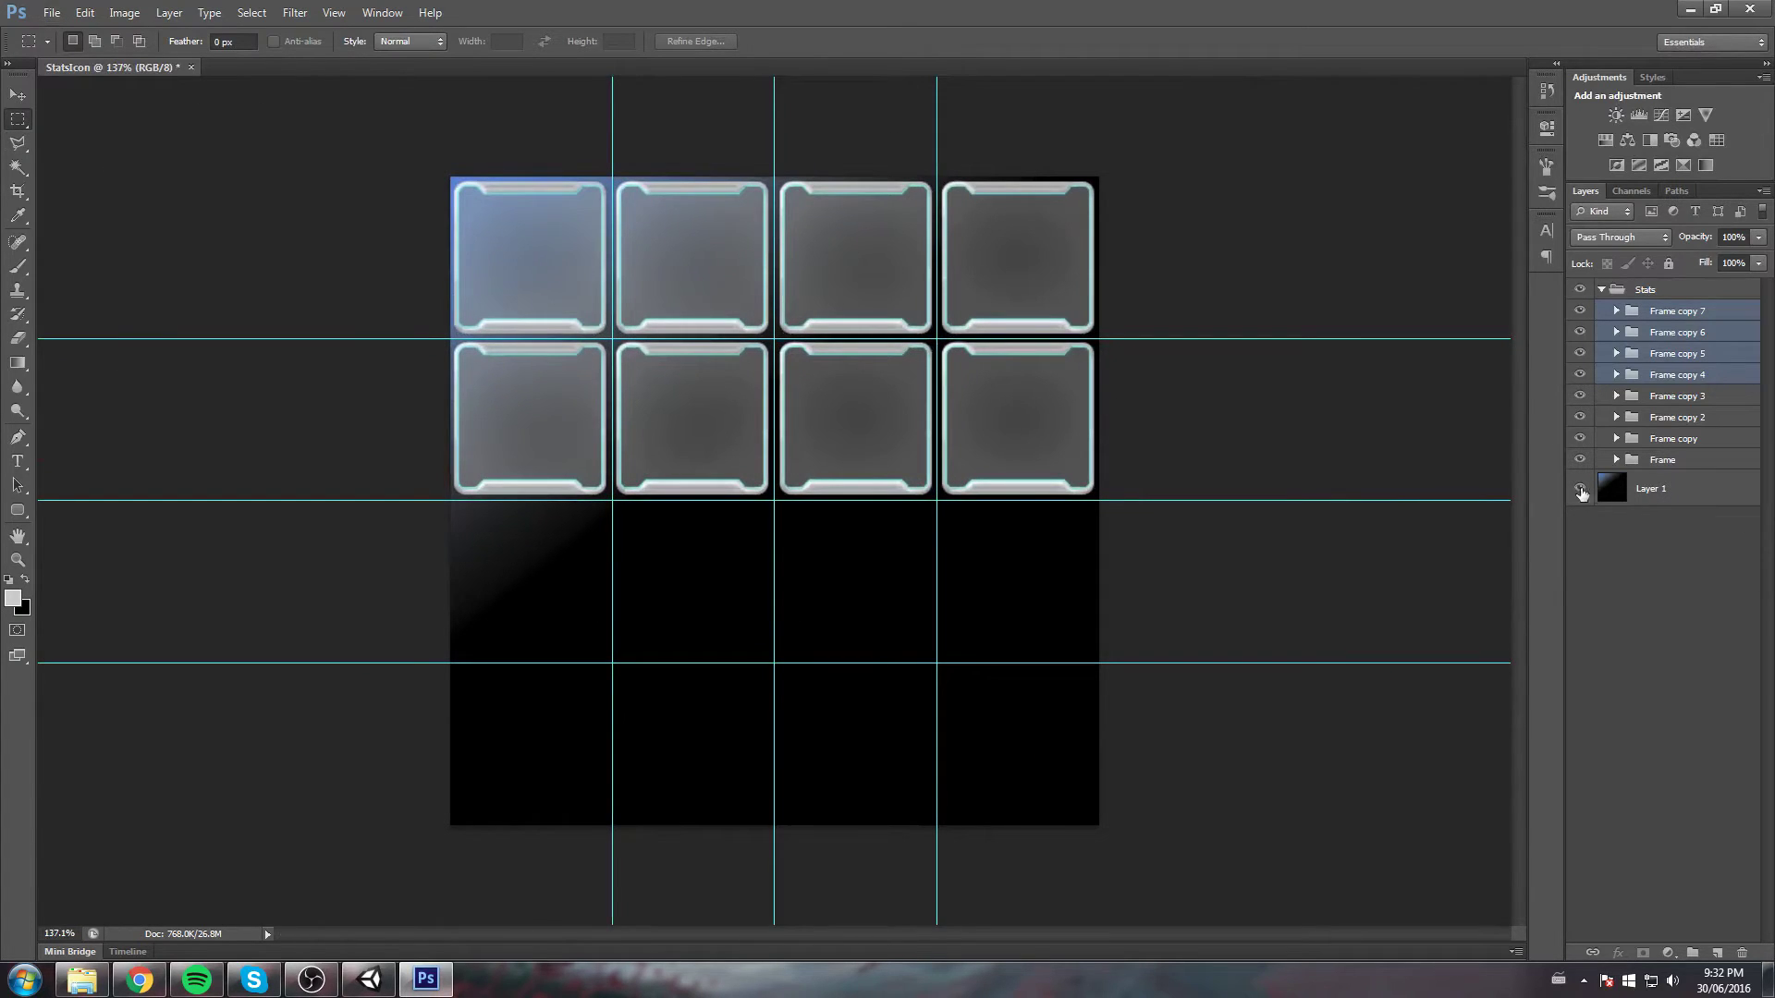
Preview the eight frames with the Layer 1 background hidden, show it again, and collapse the Stats group
left_click(1579, 488)
left_click(1675, 533)
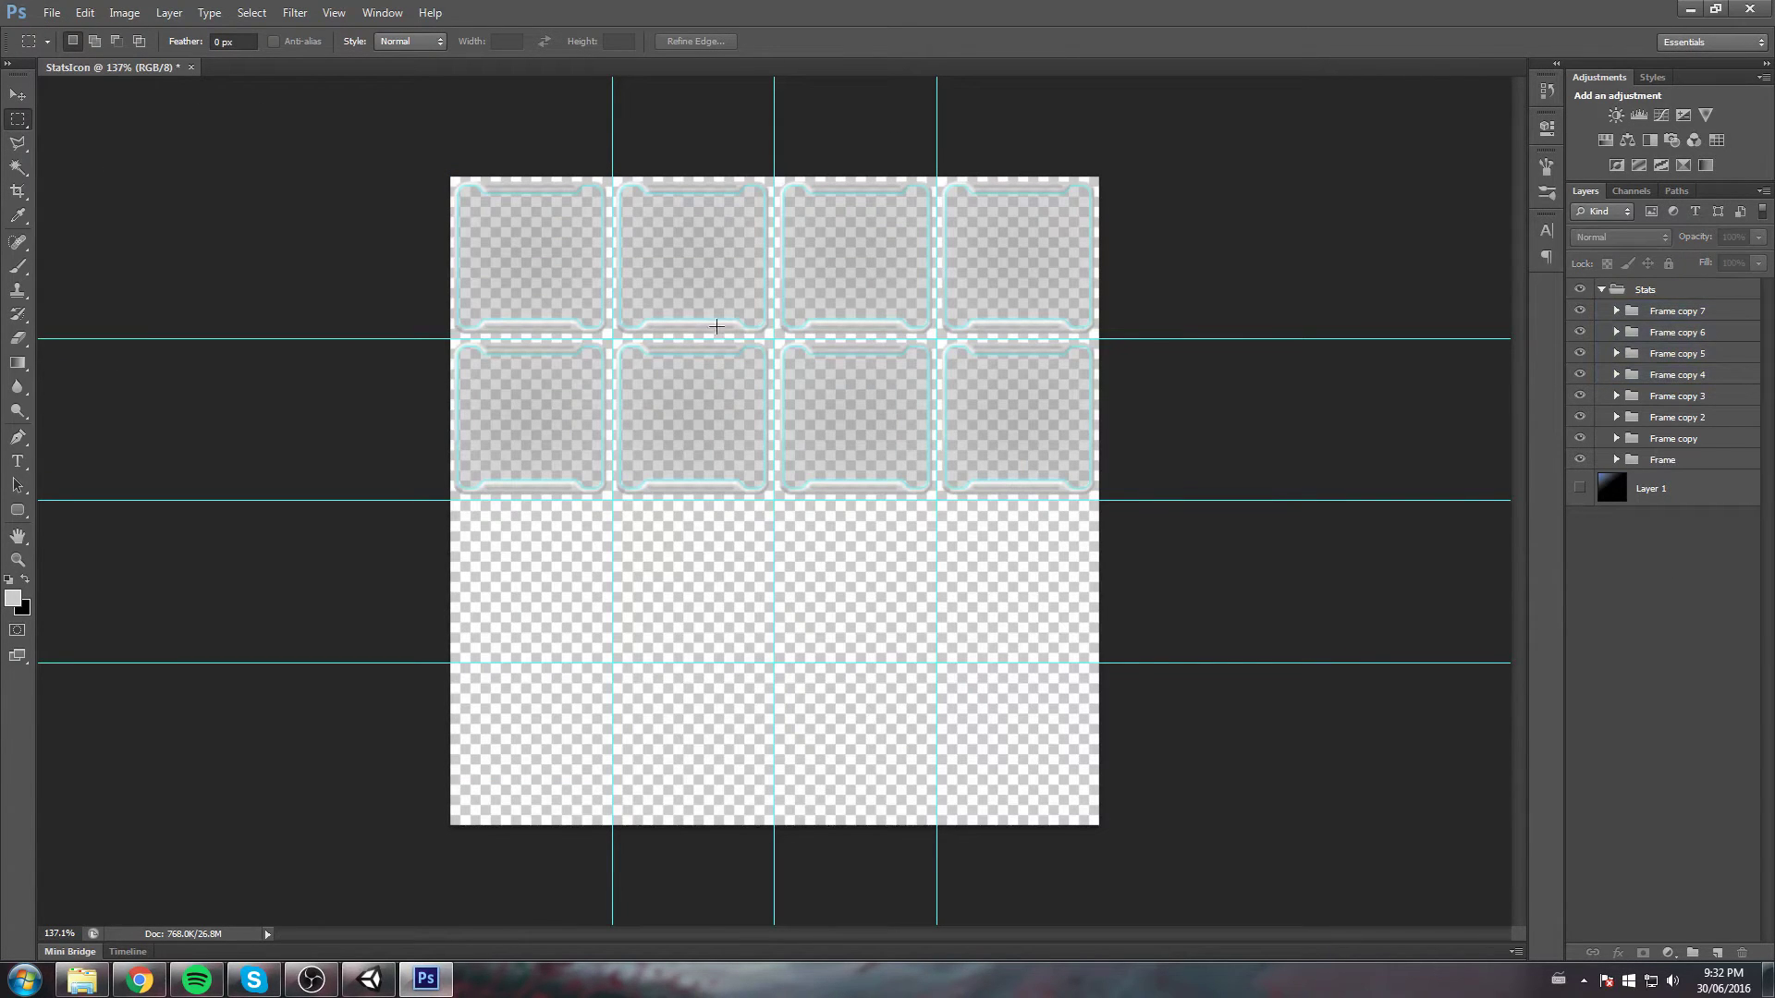
left_click(1583, 489)
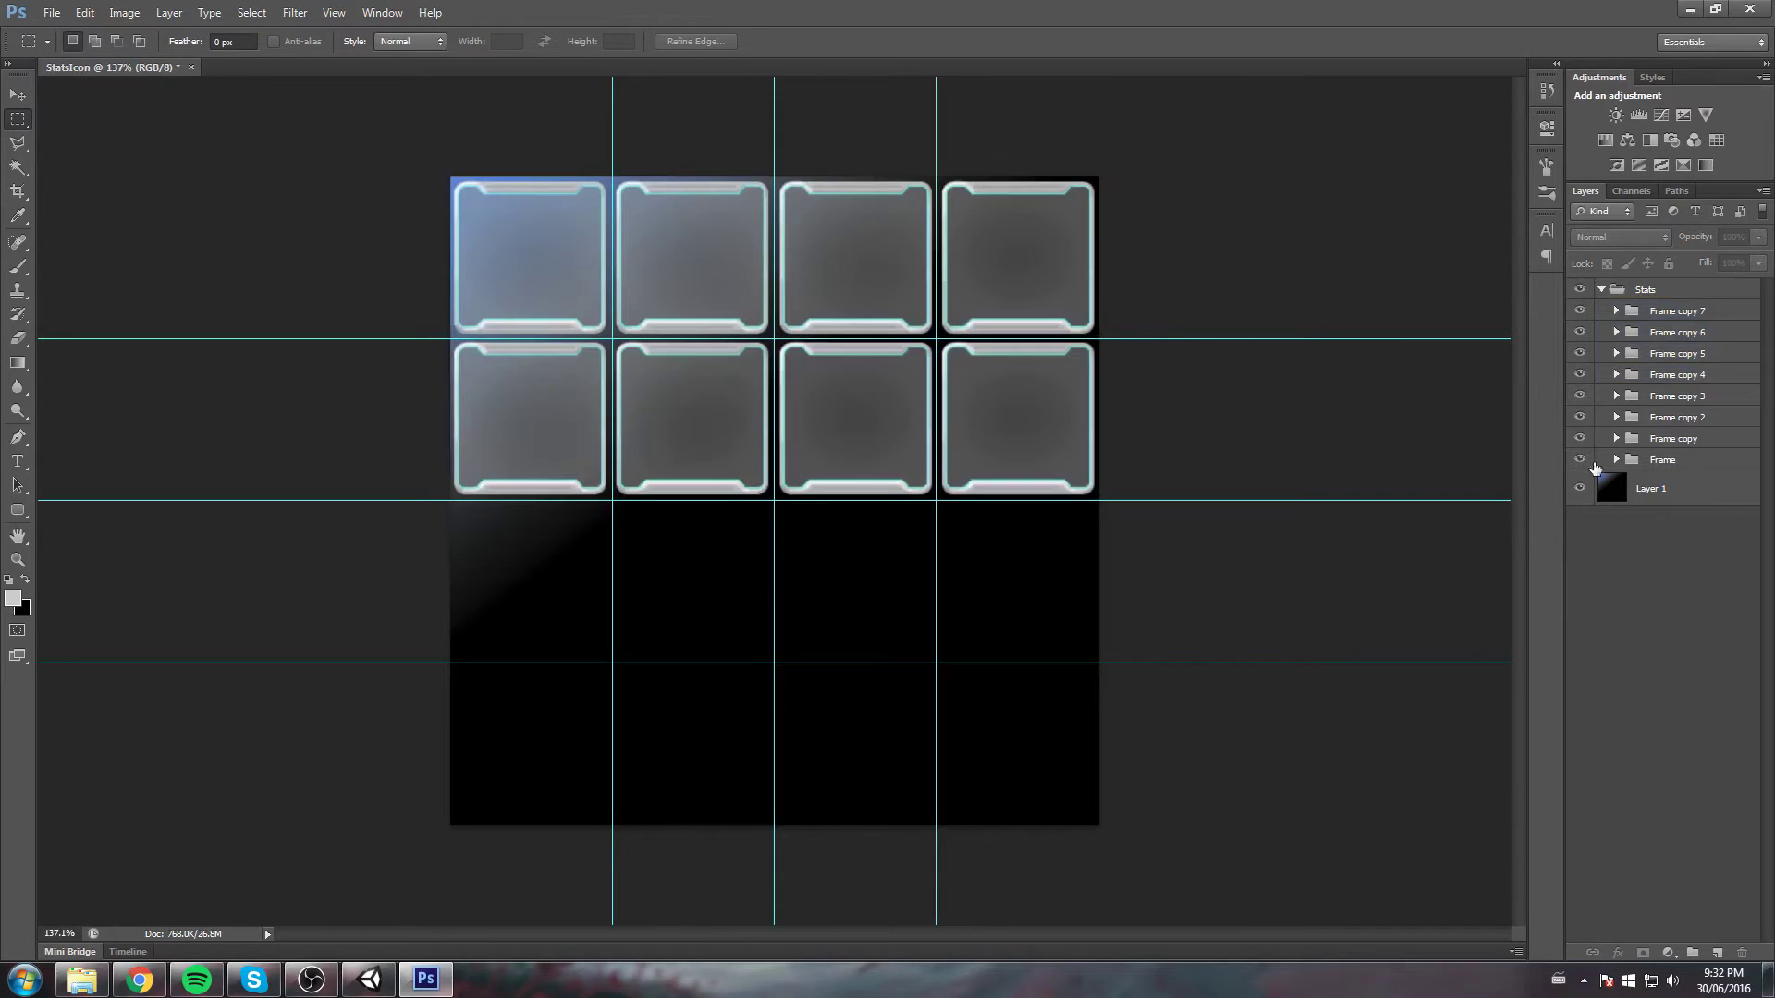
left_click(1620, 292)
left_click(1653, 580)
left_click(1600, 290)
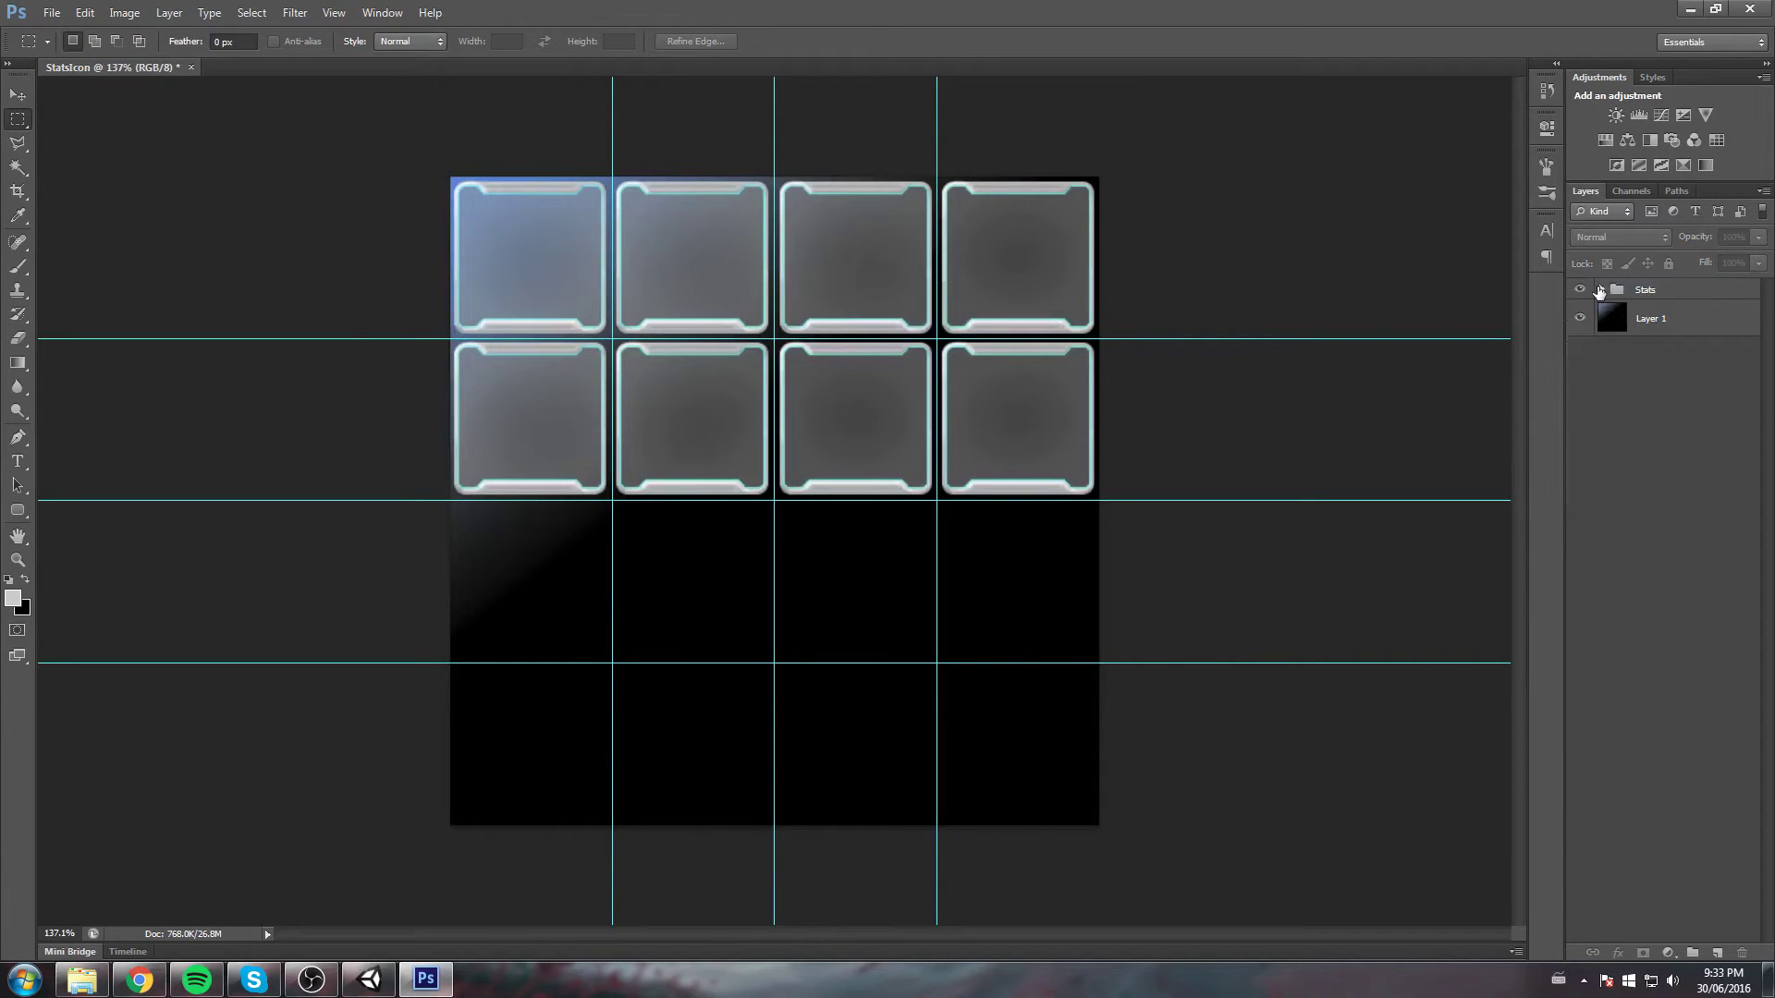
Try handwriting a stat label with the 2 px brush on a new layer inside the first frame
scroll(638, 170, "up", 5)
left_click_drag(638, 170, 926, 305)
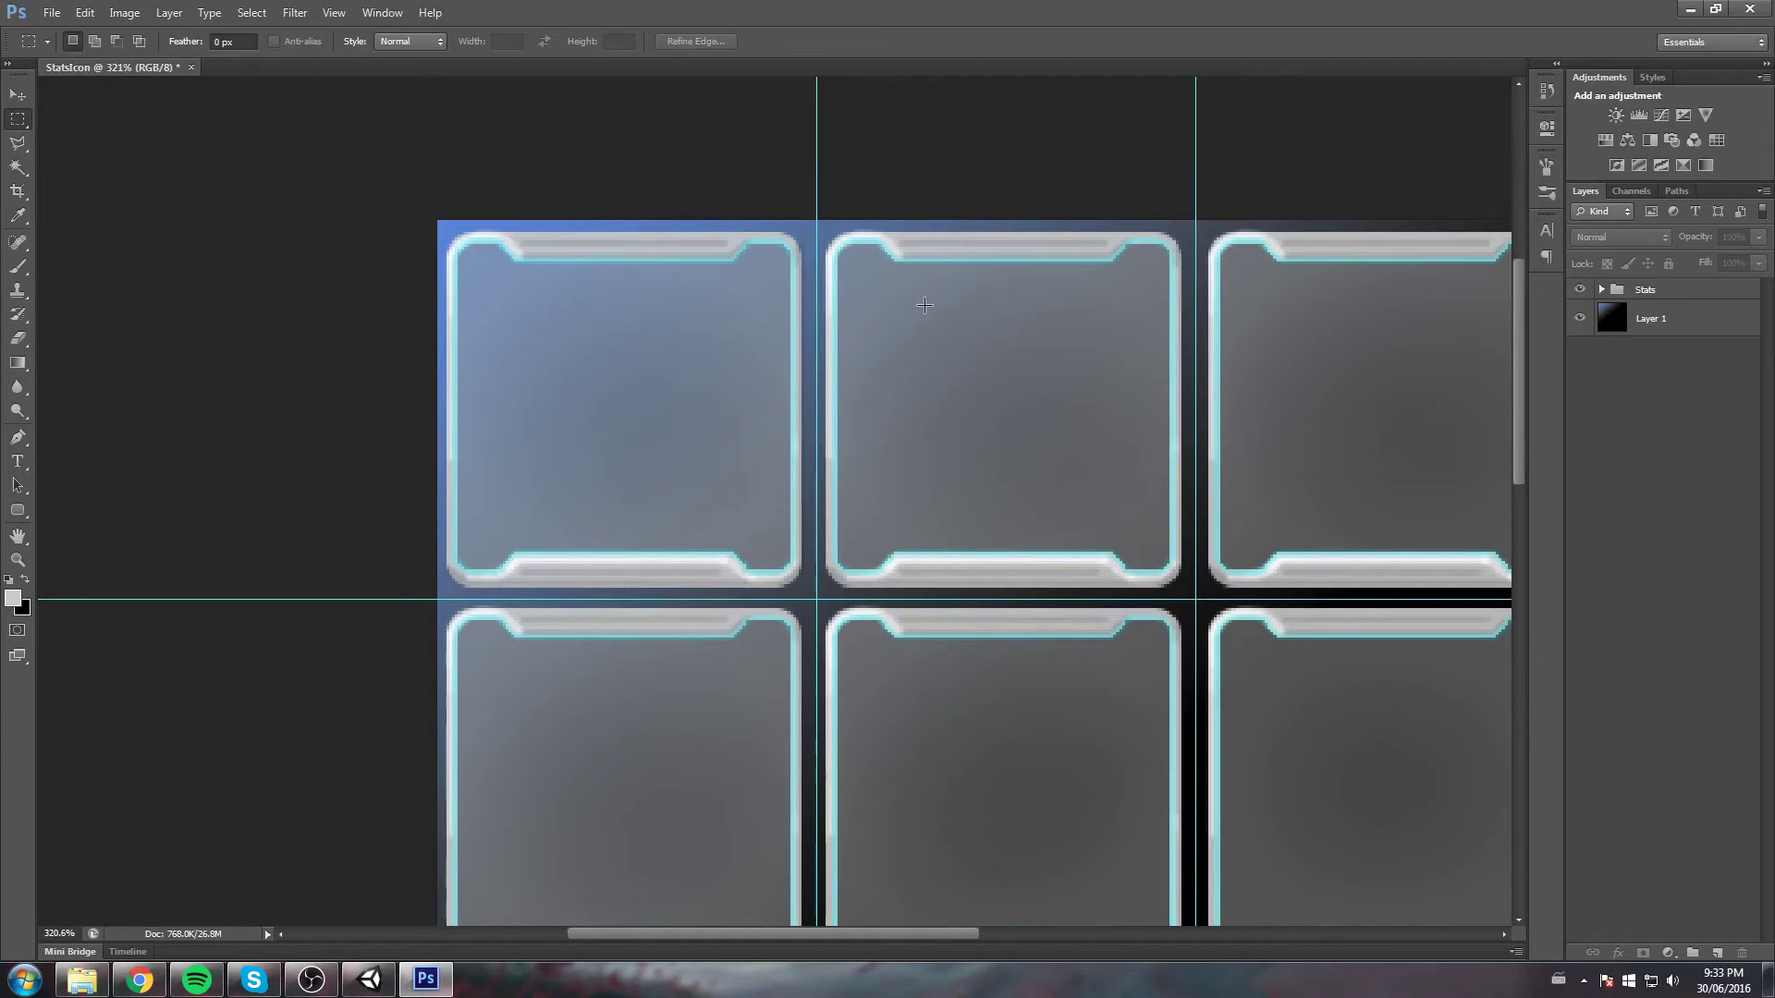
left_click(18, 267)
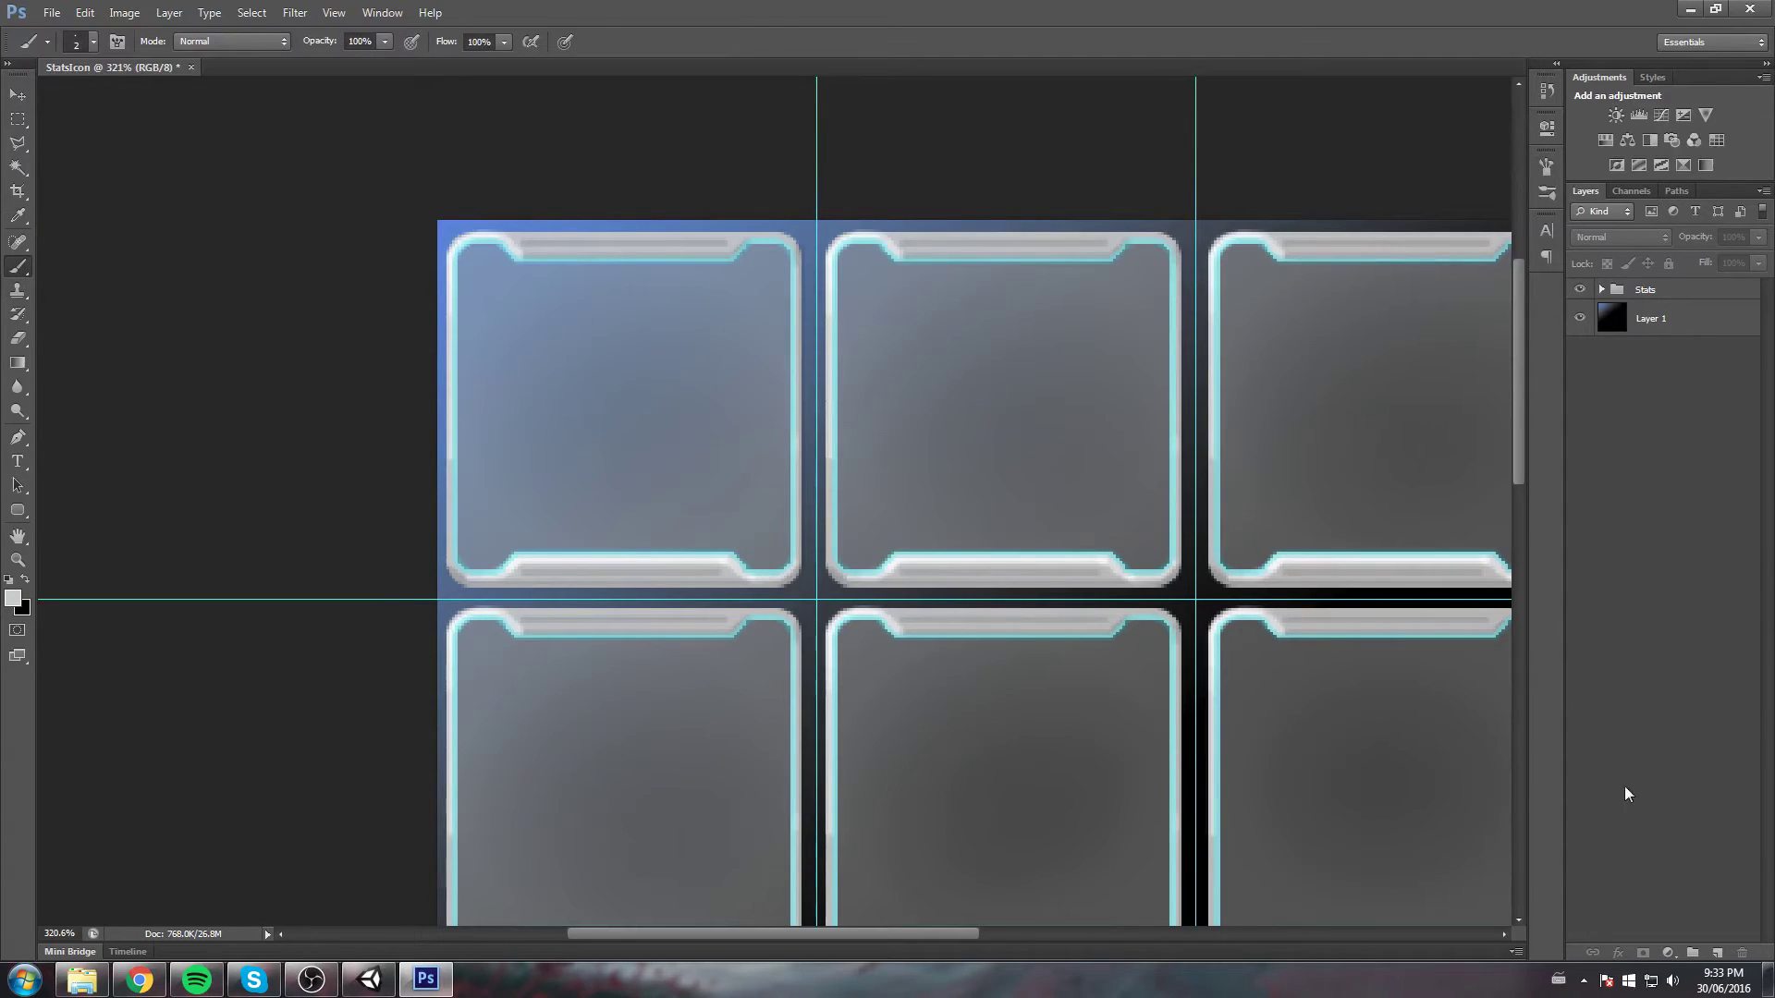
left_click(1717, 953)
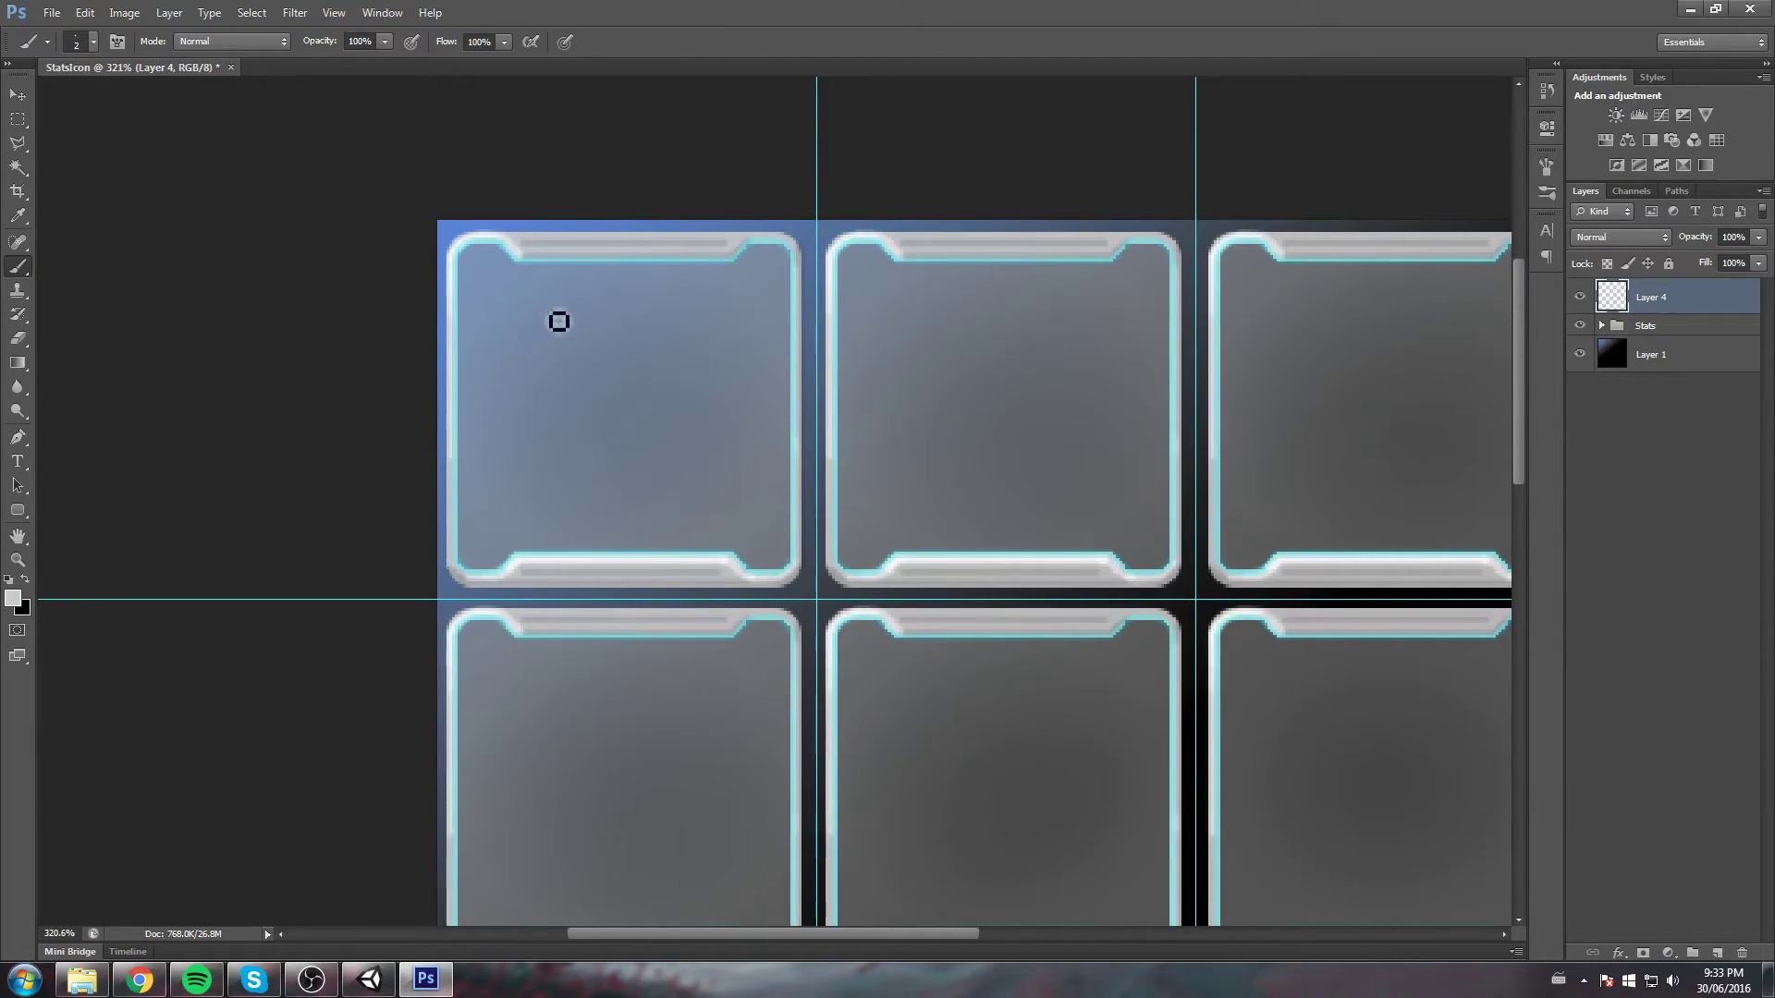
mouse_move(508, 366)
left_mouse_down()
mouse_move(538, 321)
mouse_move(545, 376)
mouse_move(539, 354)
left_mouse_up()
key("ctrl+alt+z")
key("ctrl+alt+z")
mouse_move(483, 344)
left_mouse_down()
mouse_move(531, 342)
mouse_move(529, 373)
left_mouse_up()
mouse_move(503, 334)
left_mouse_down()
mouse_move(586, 342)
mouse_move(565, 350)
mouse_move(588, 361)
mouse_move(617, 348)
mouse_move(629, 370)
mouse_move(624, 411)
left_mouse_up()
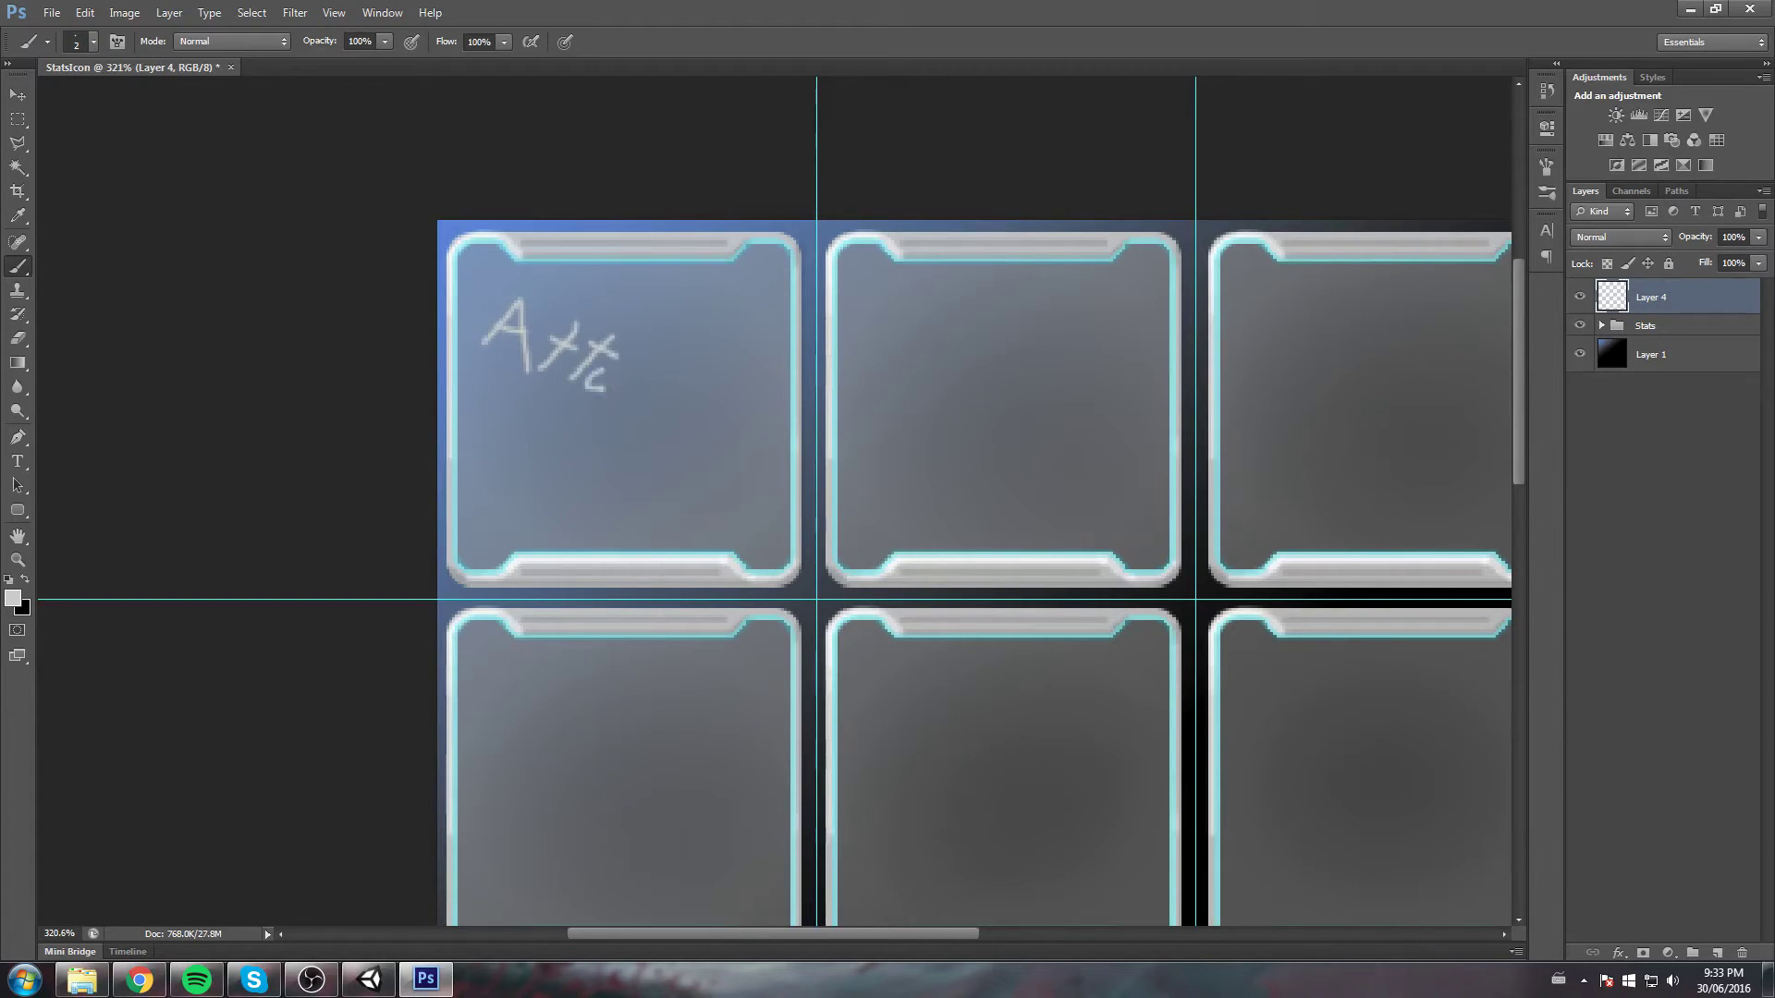
Switch to Unity, search the project assets for "stats" and "Tower", and open the TowerStatContainer script
left_click(369, 978)
left_click(855, 53)
left_click(1395, 461)
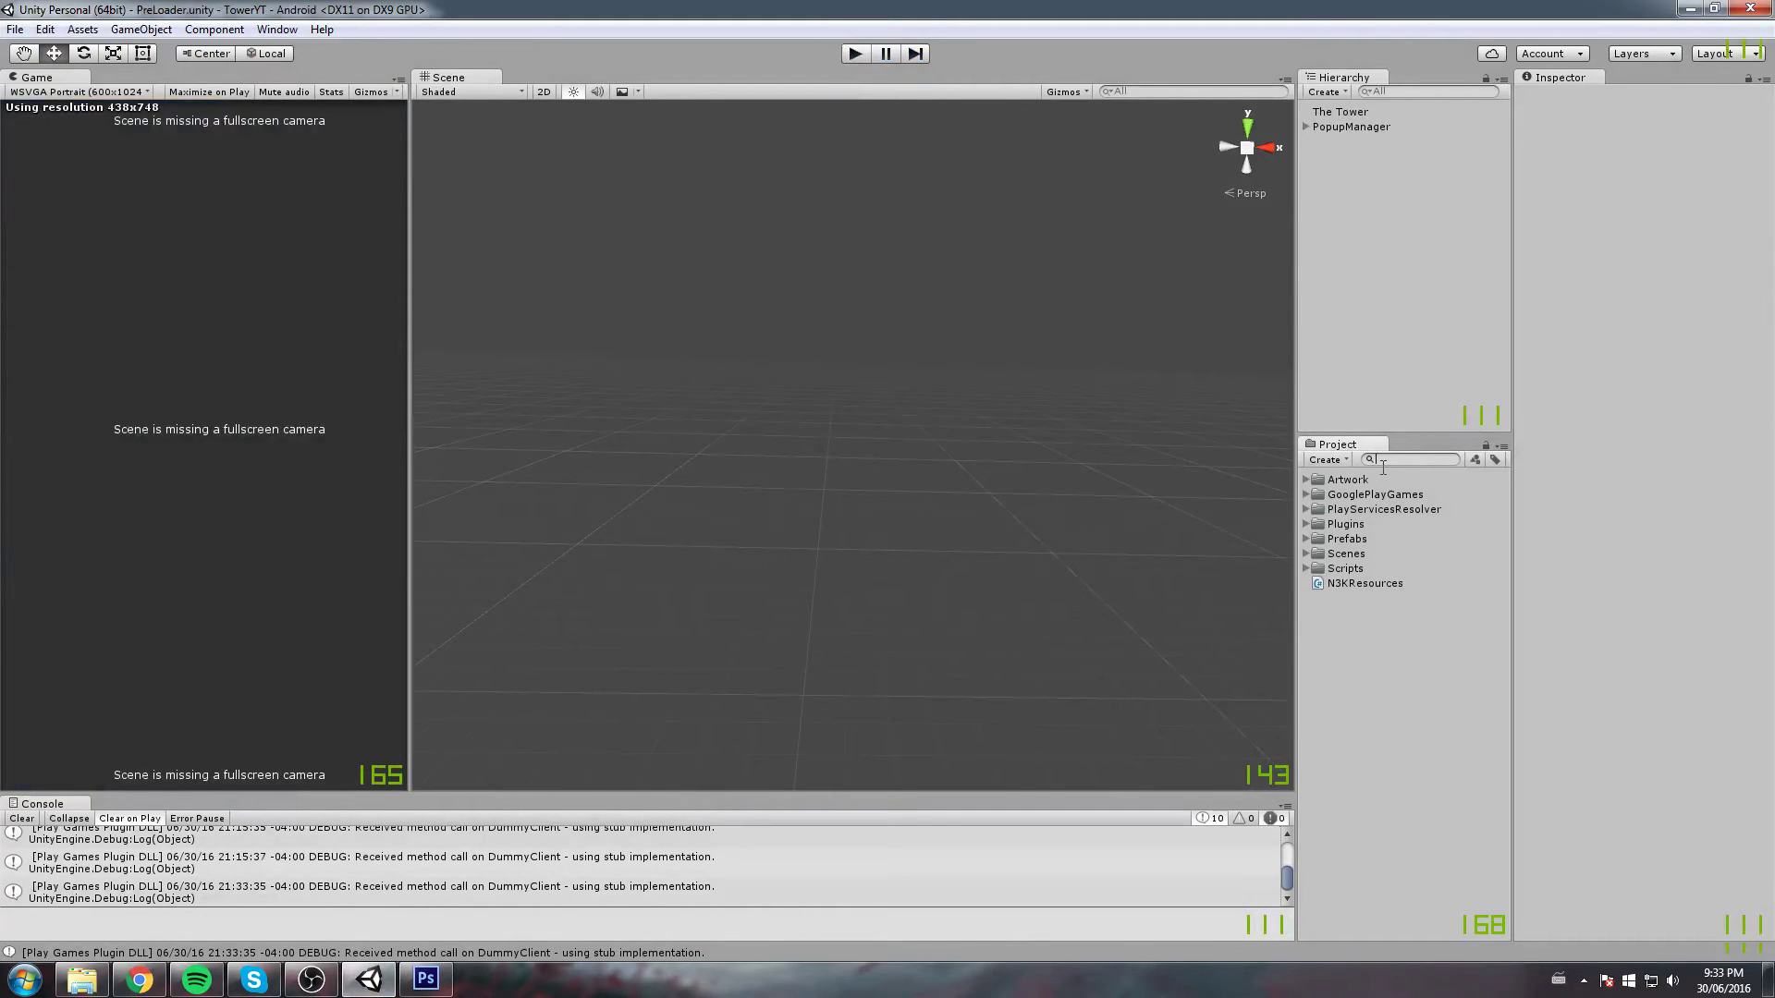
type("stats")
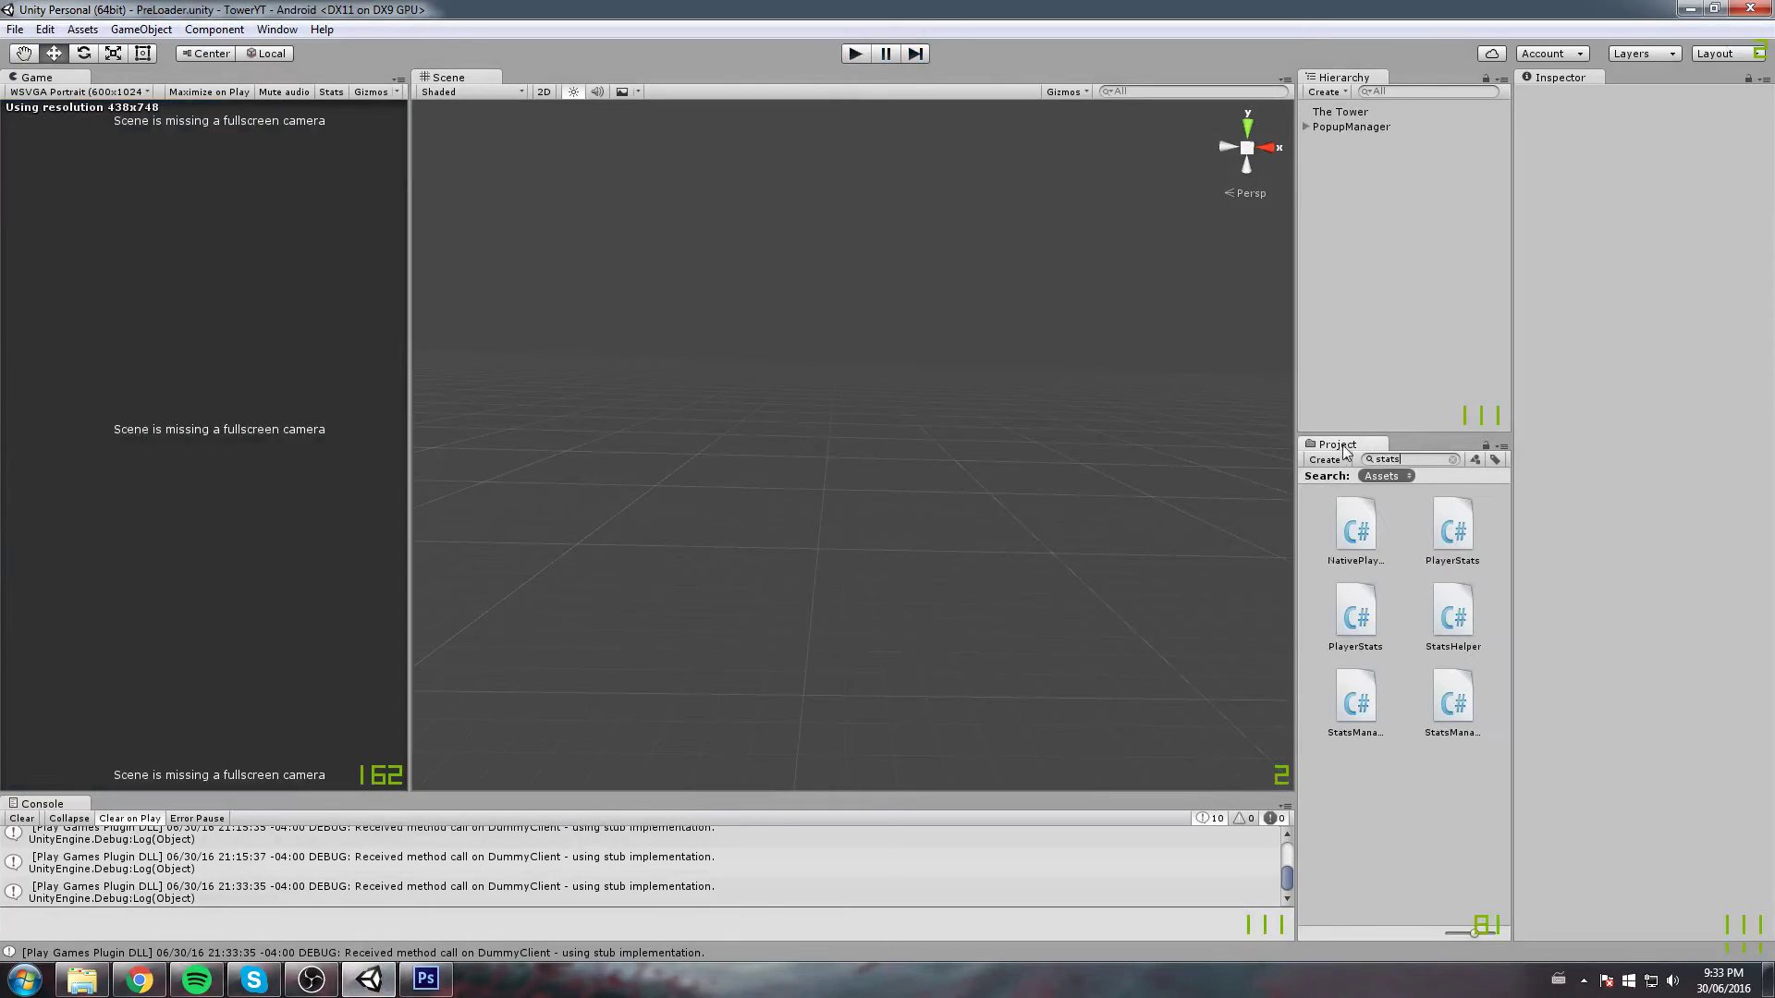
key("ctrl+a")
type("tTower")
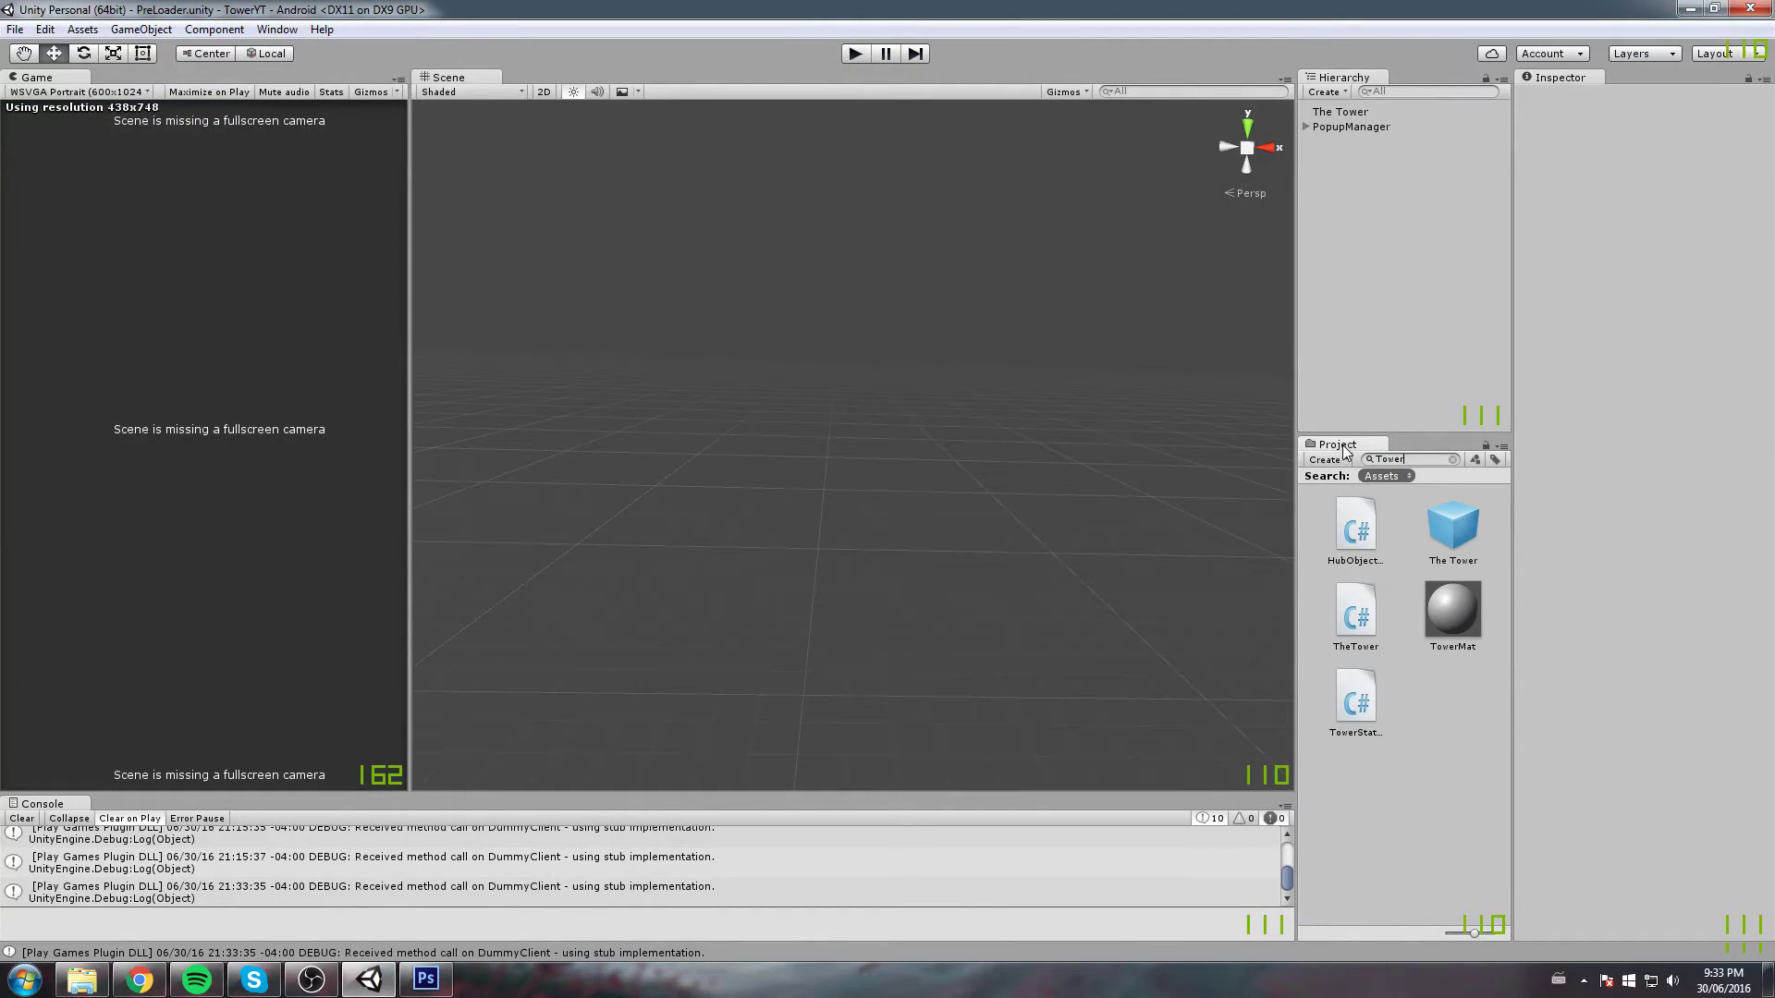
left_click(1358, 710)
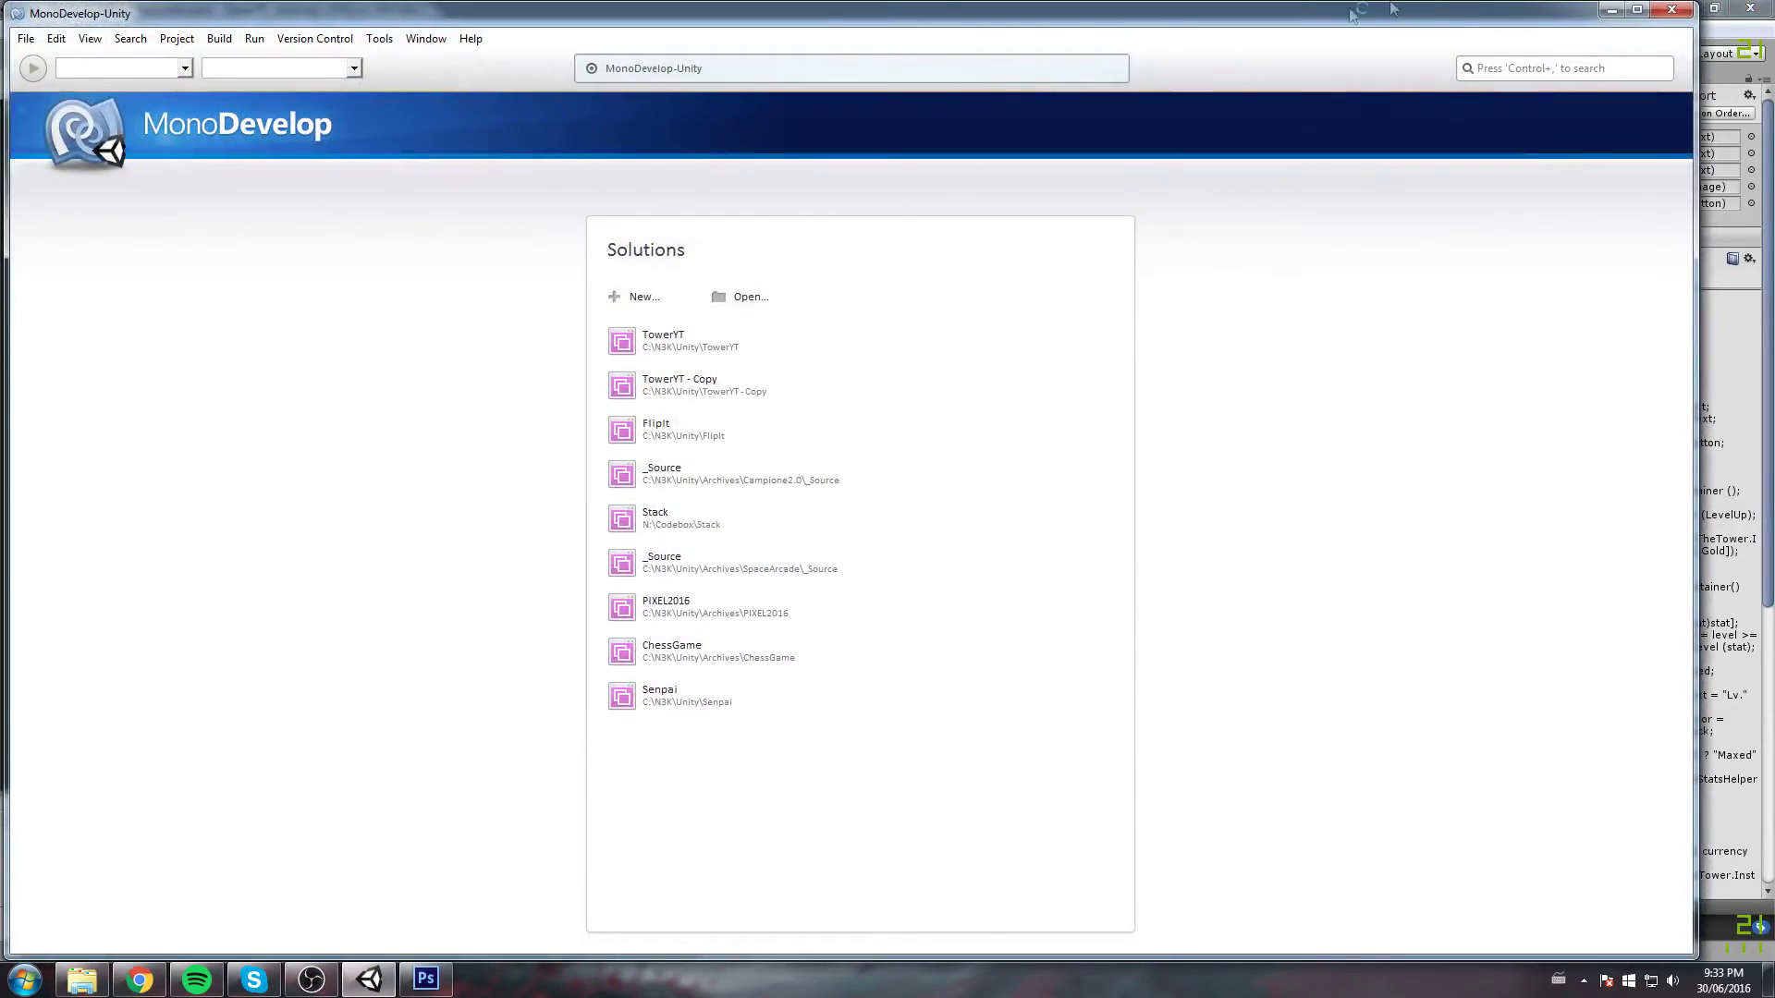
Return to Unity, search the project assets for "StatsHe", and open the StatsHelper script
left_click(1611, 9)
left_click(1405, 459)
type("S")
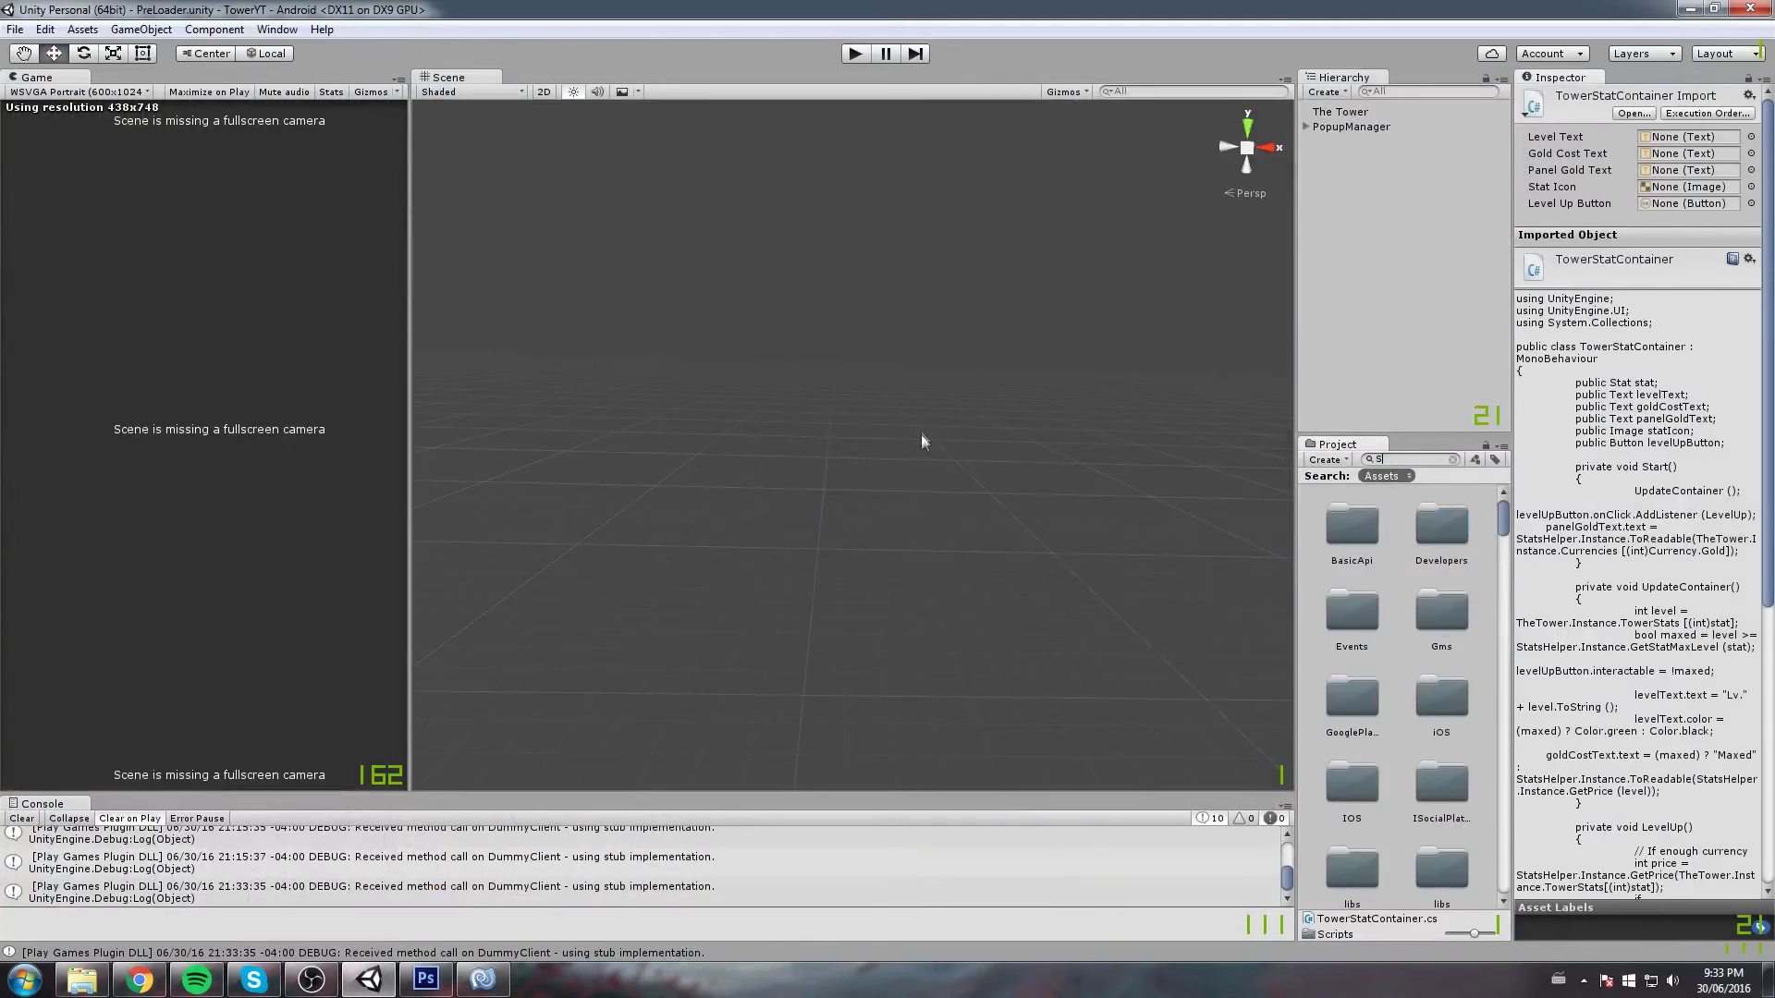
type("tatsHe")
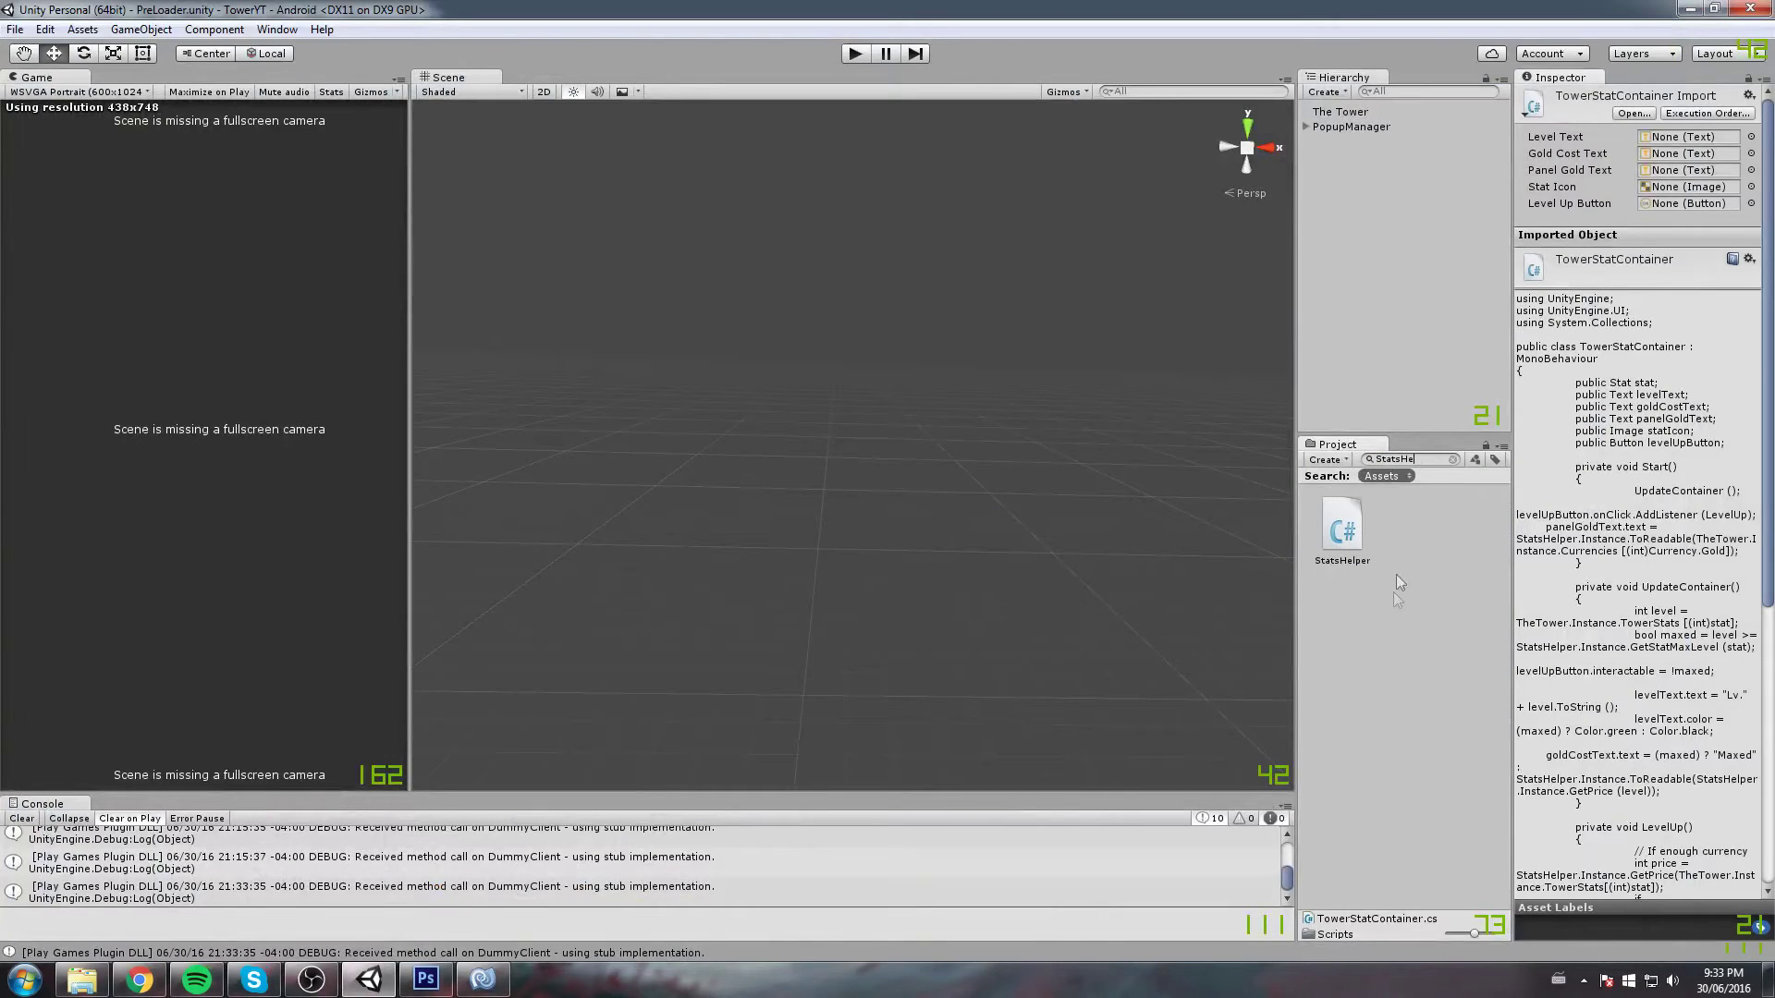
left_click(1345, 529)
double_click(1345, 529)
Examine the Stat enum entries from Damage to Luck, enlarging the code, and move the code window onto the other monitor
left_click(143, 220)
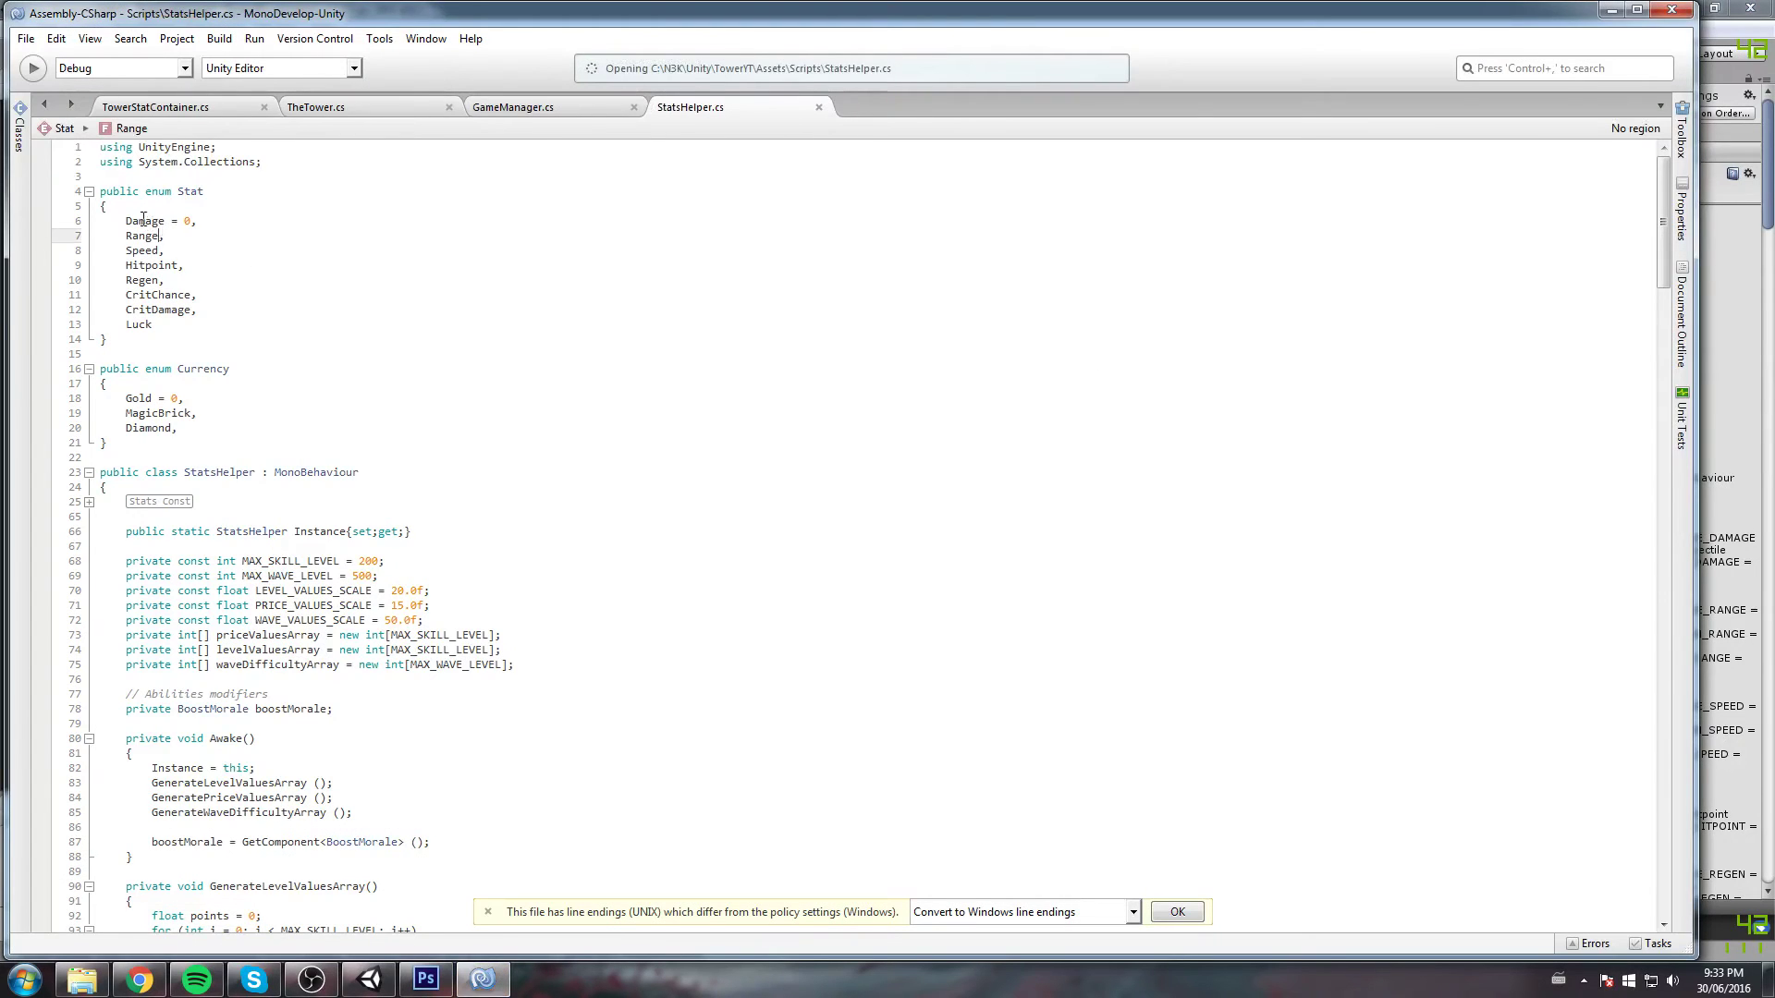
scroll(174, 249, "up", 5)
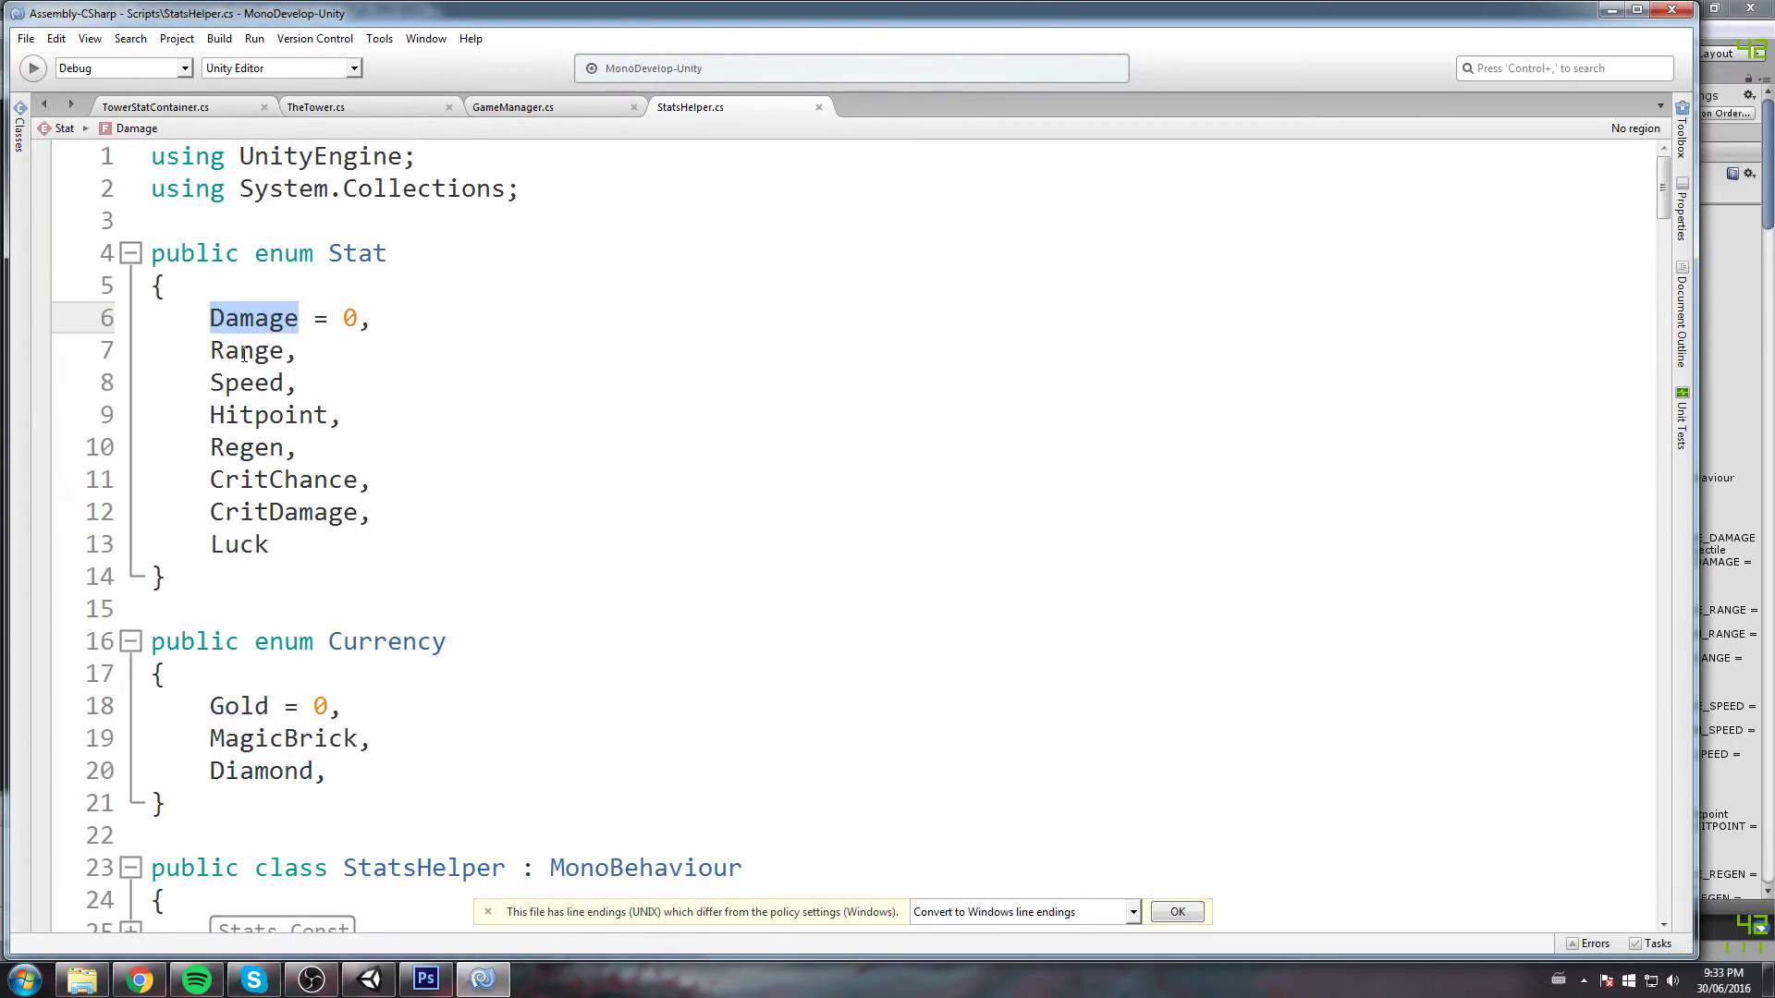
key("Down")
key("Down")
key("Down")
key("Down")
key("Down")
key("Down")
key("Down")
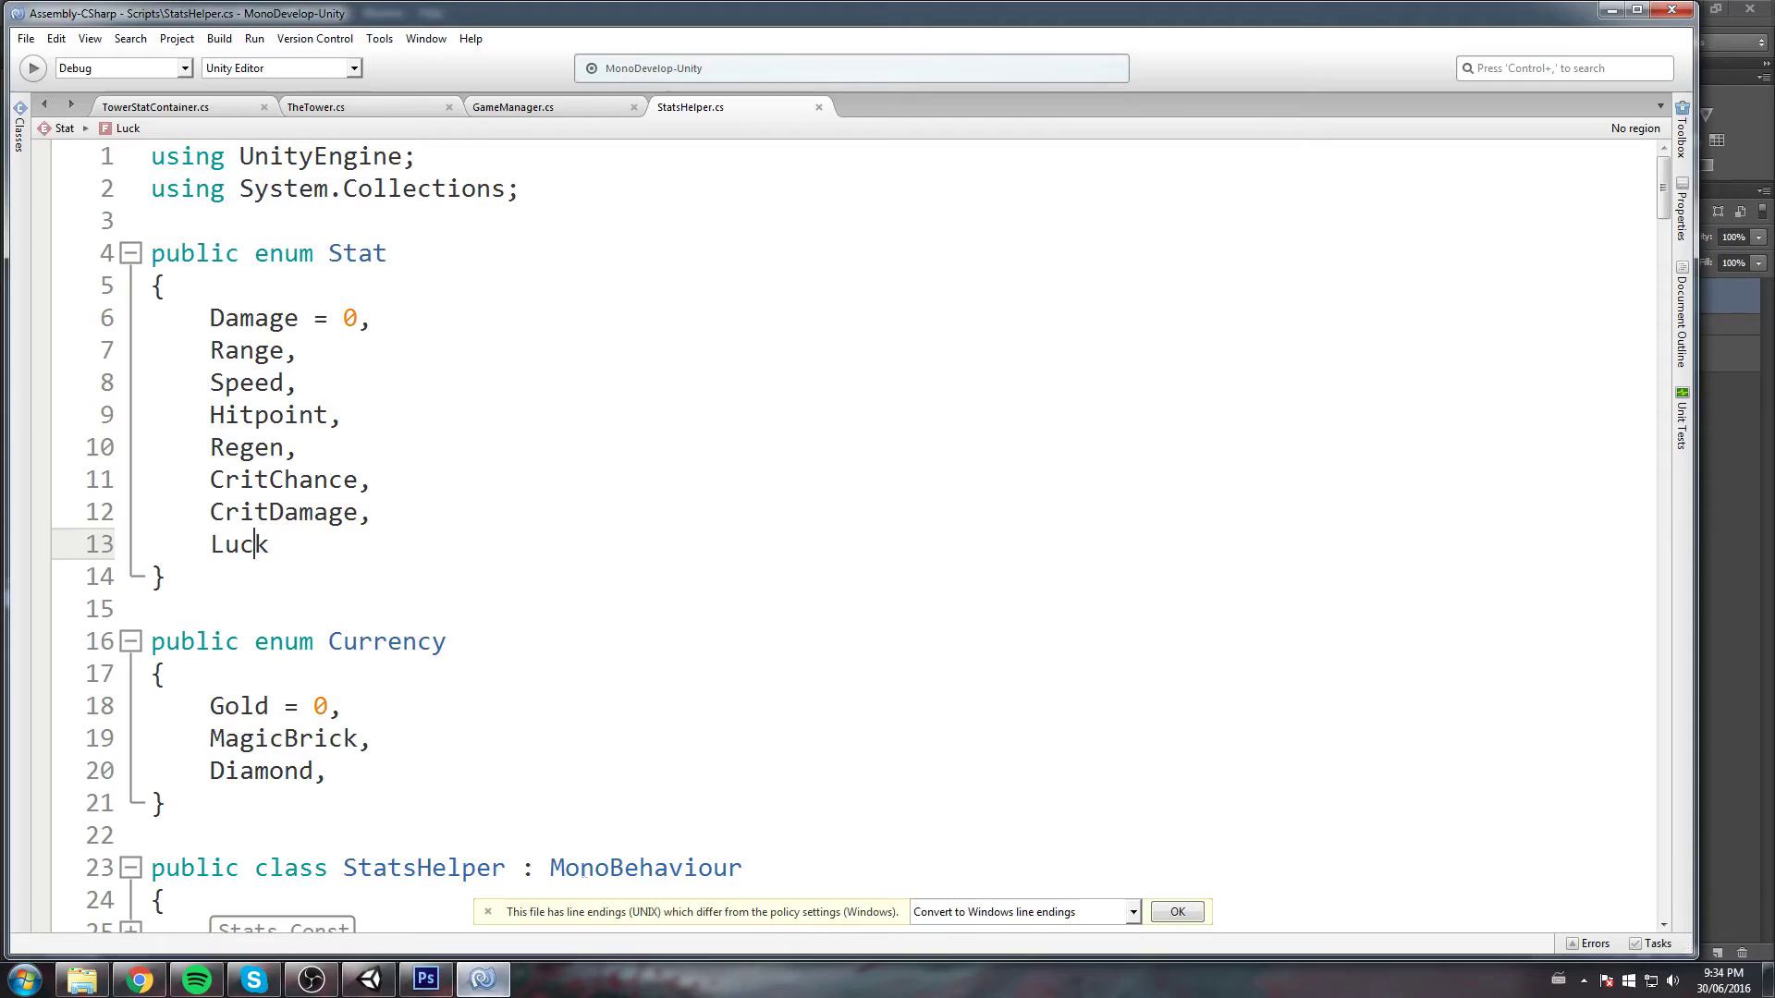
left_click(482, 979)
left_click_drag(808, 17, 0, 18)
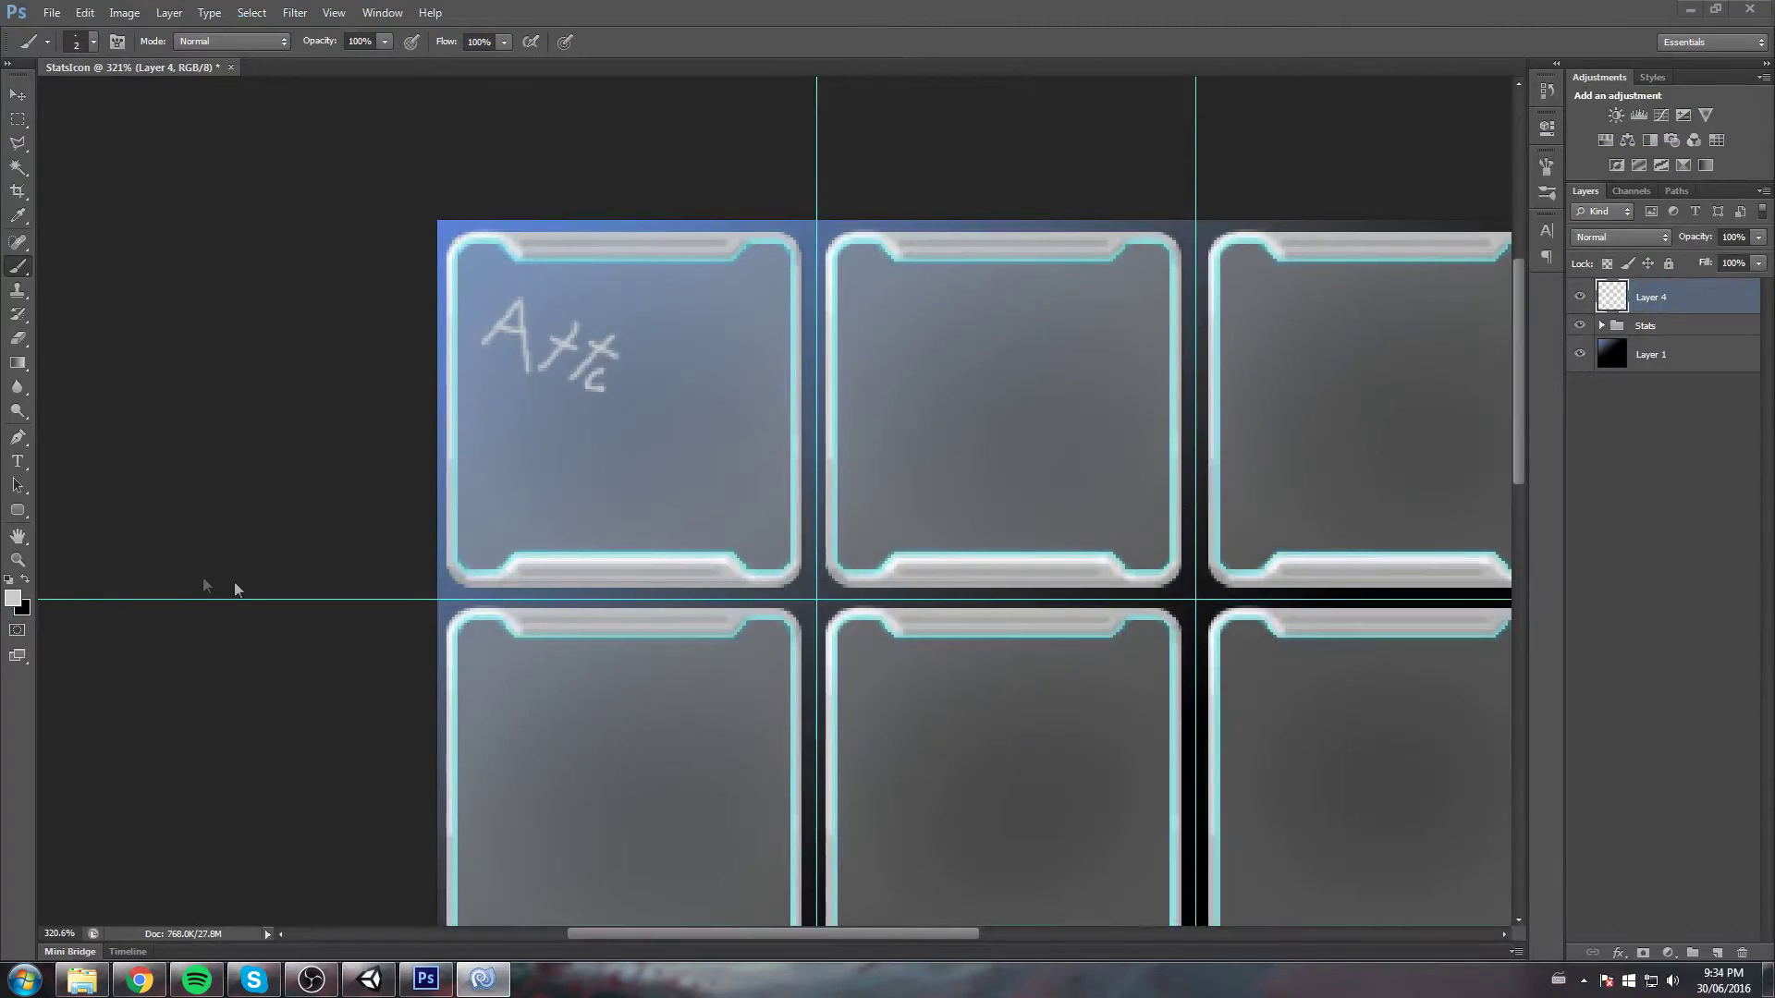
Delete the handwriting layer and add a white 16 pt DAMAGE text label inside the first frame
left_click(1580, 298)
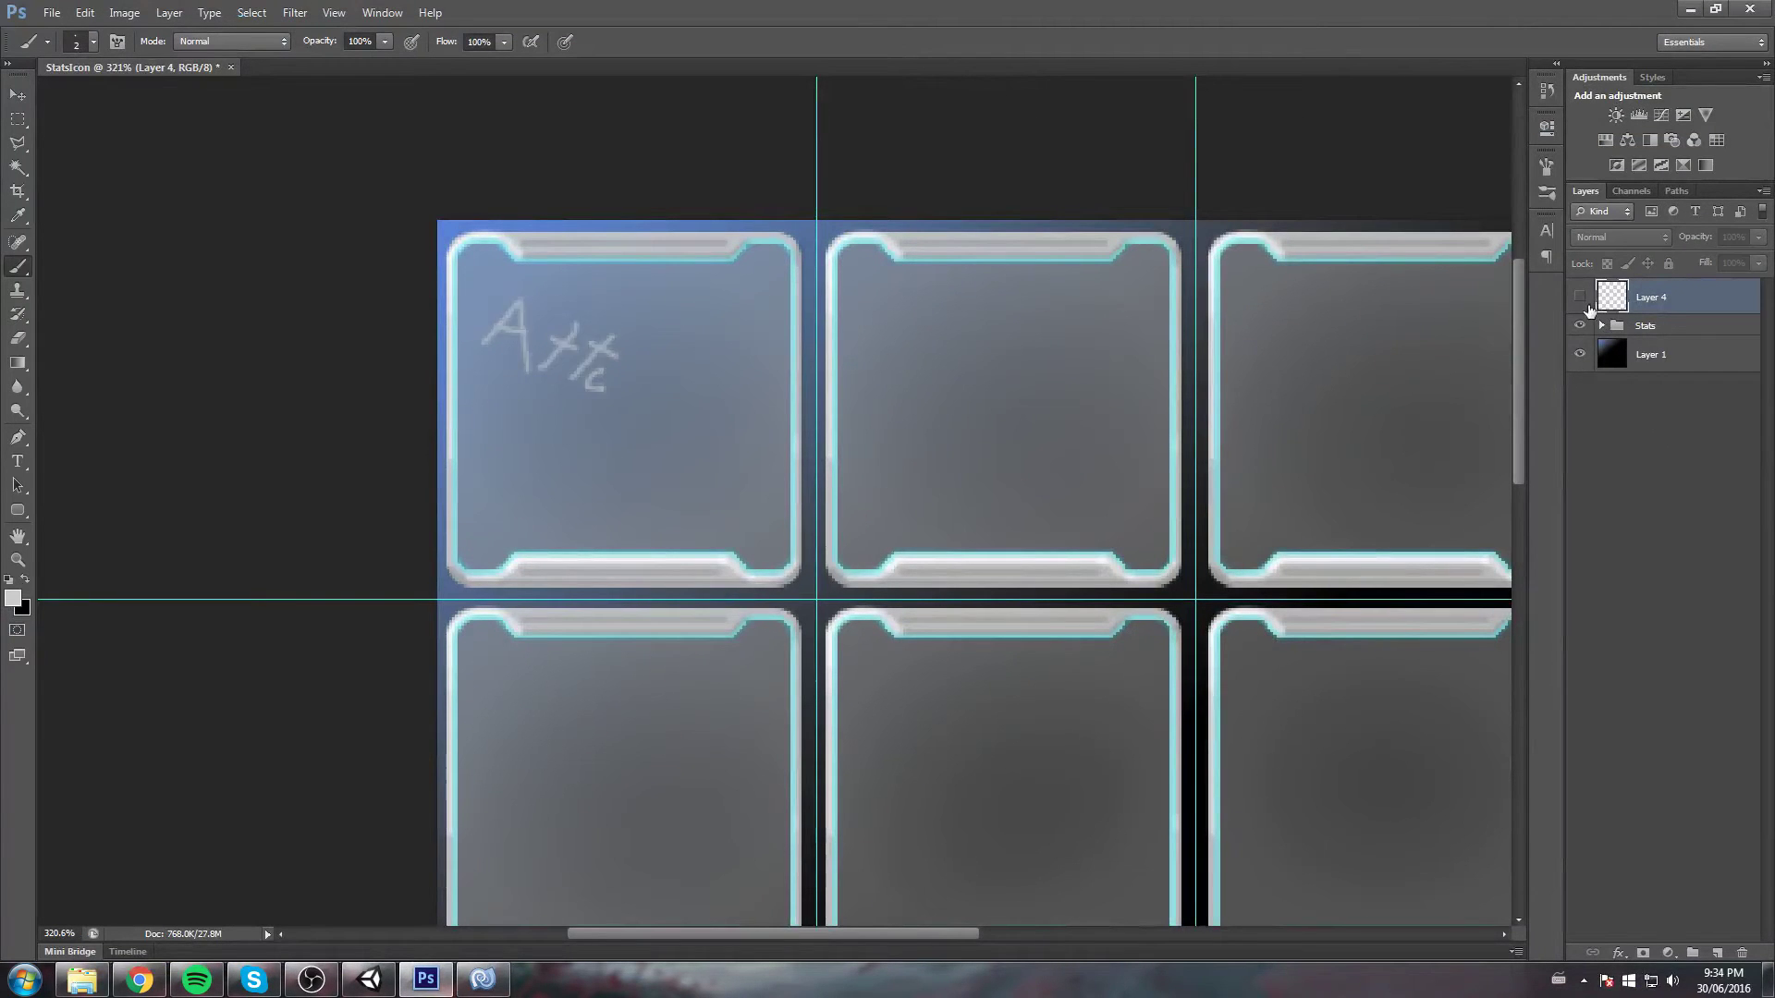
key("Delete")
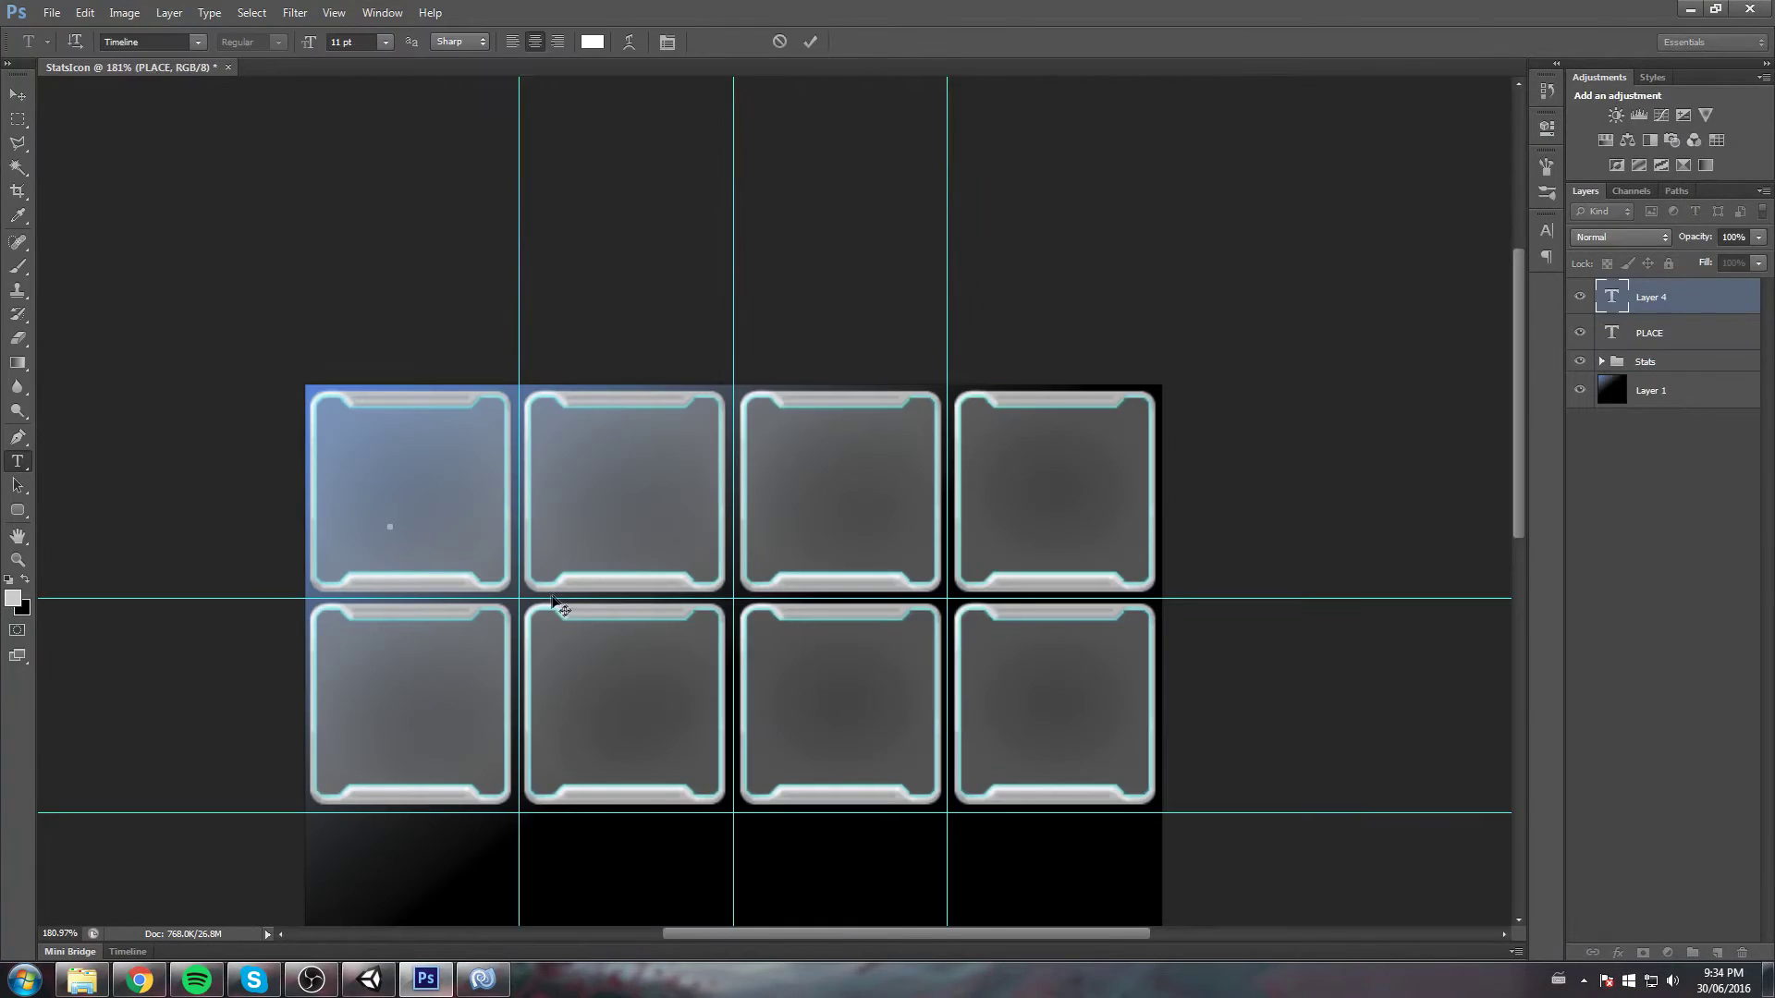
type("DAMAGE")
left_click(810, 42)
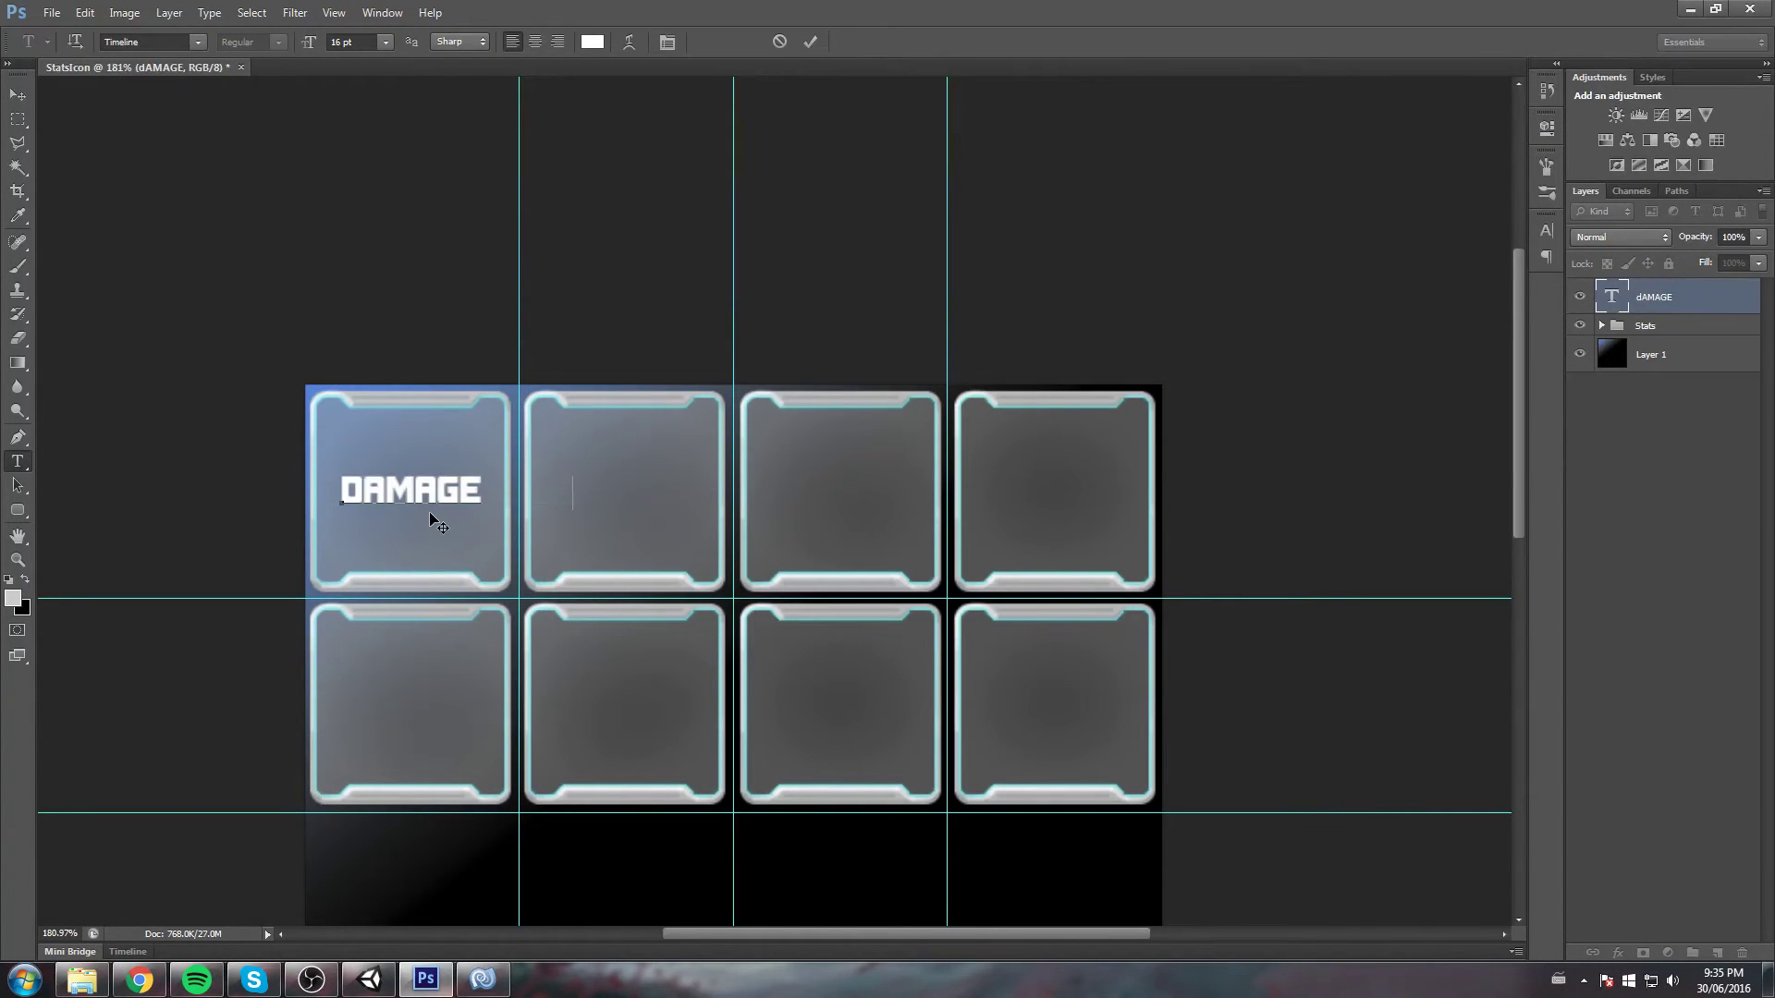
Extend the text line with RANGE, SPEED and HITPOINT, spacing each word into the remaining top-row frames
type("RANGE ")
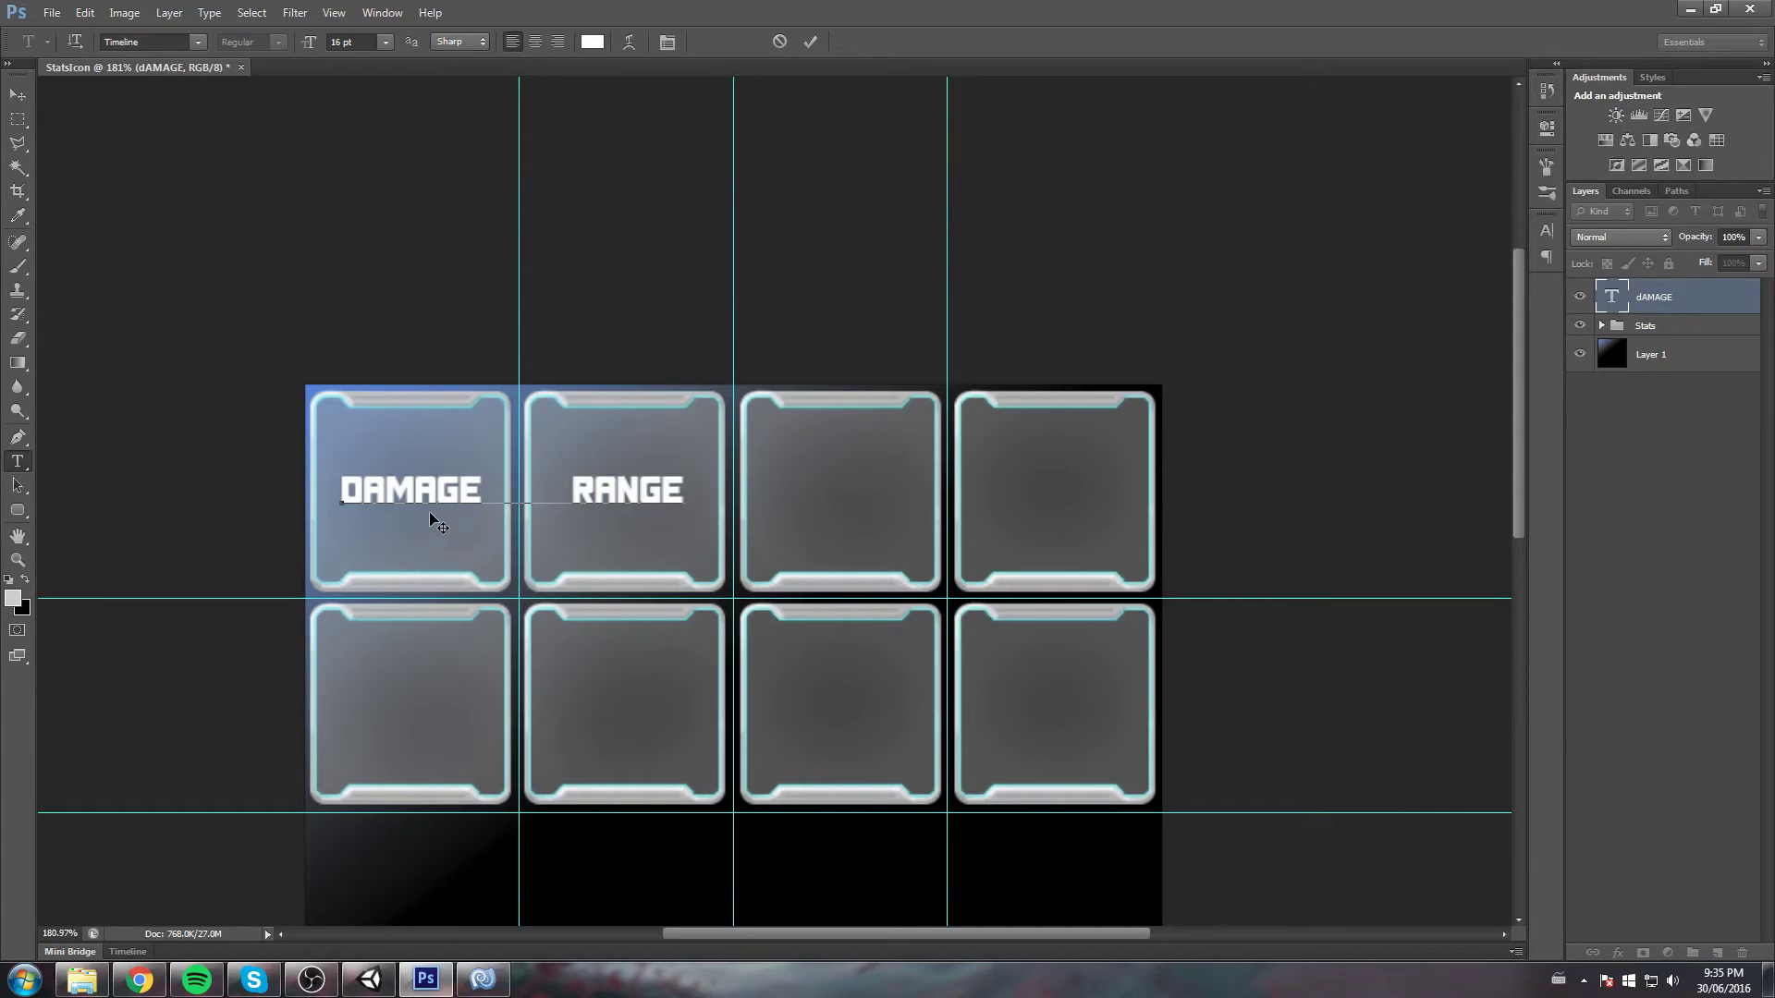
type("SPEED ")
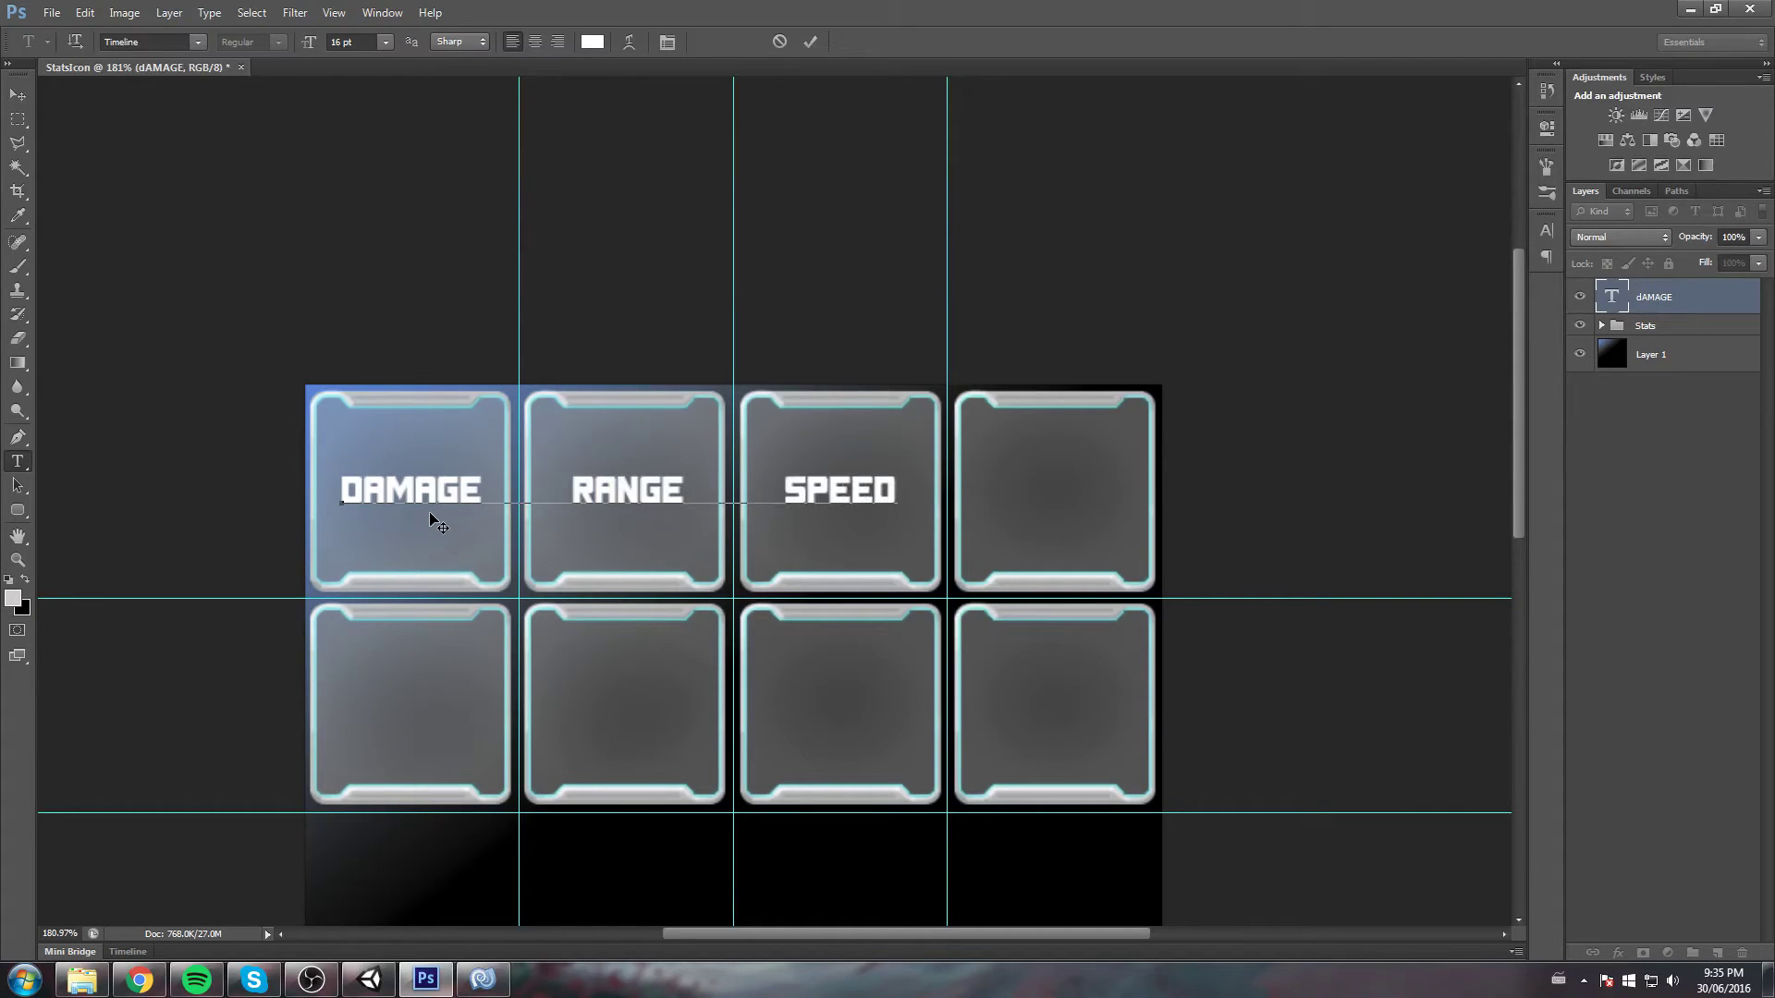
type("HITPOINT")
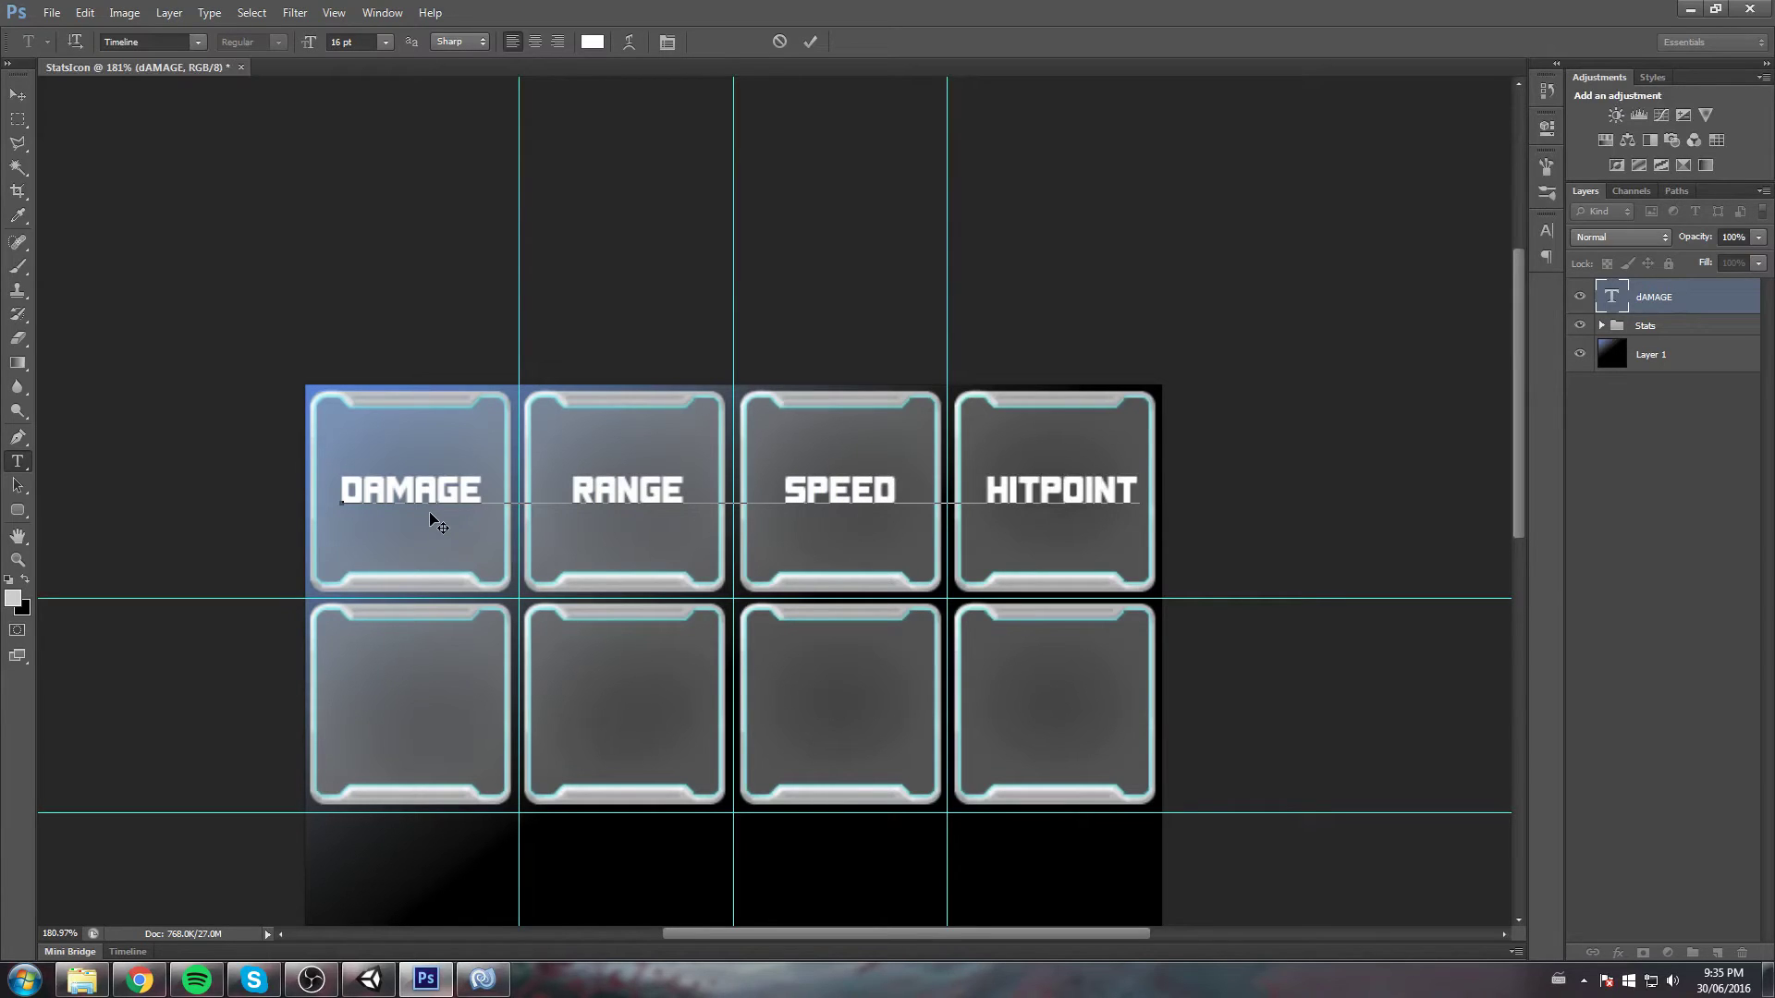
Add a REGEN label below DAMAGE in the second row's first frame, reusing the DAMAGE text's formatting
key("BackSpace")
type("REGEN")
key("BackSpace")
key("BackSpace")
key("ctrl+a")
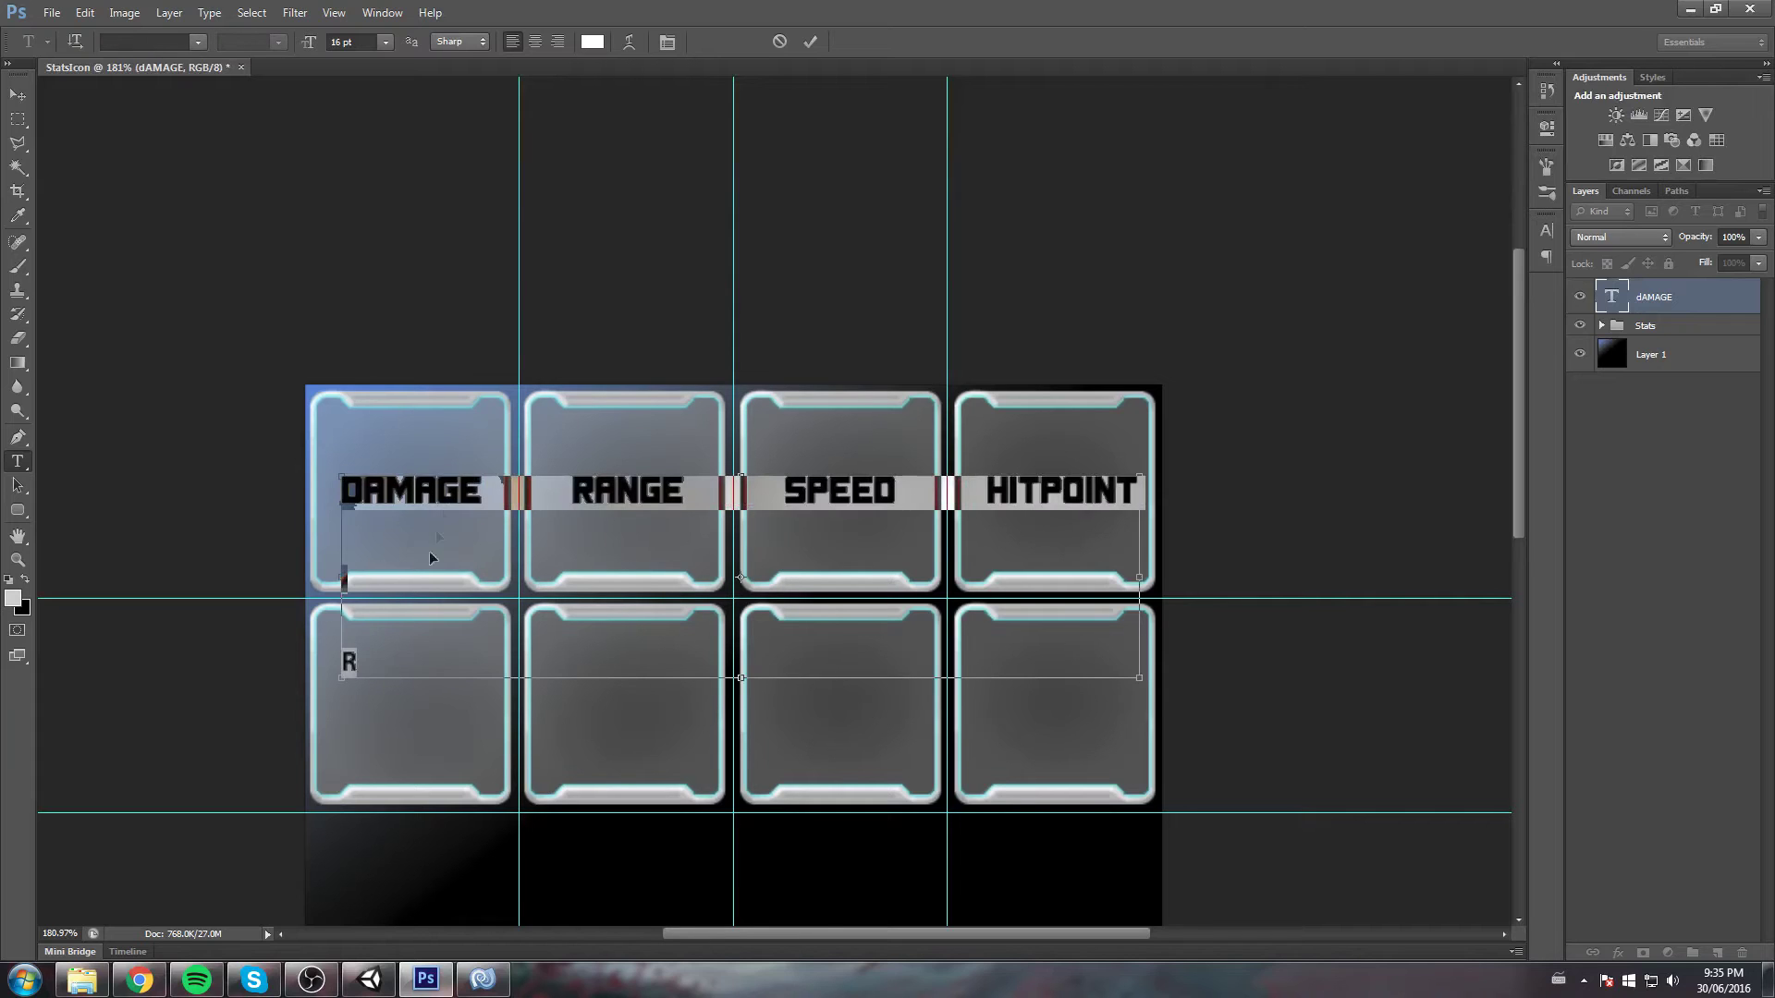
left_click_drag(472, 498, 283, 490)
key("ctrl+c")
left_click_drag(362, 658, 306, 662)
key("ctrl+v")
double_click(397, 659)
type("REGEN")
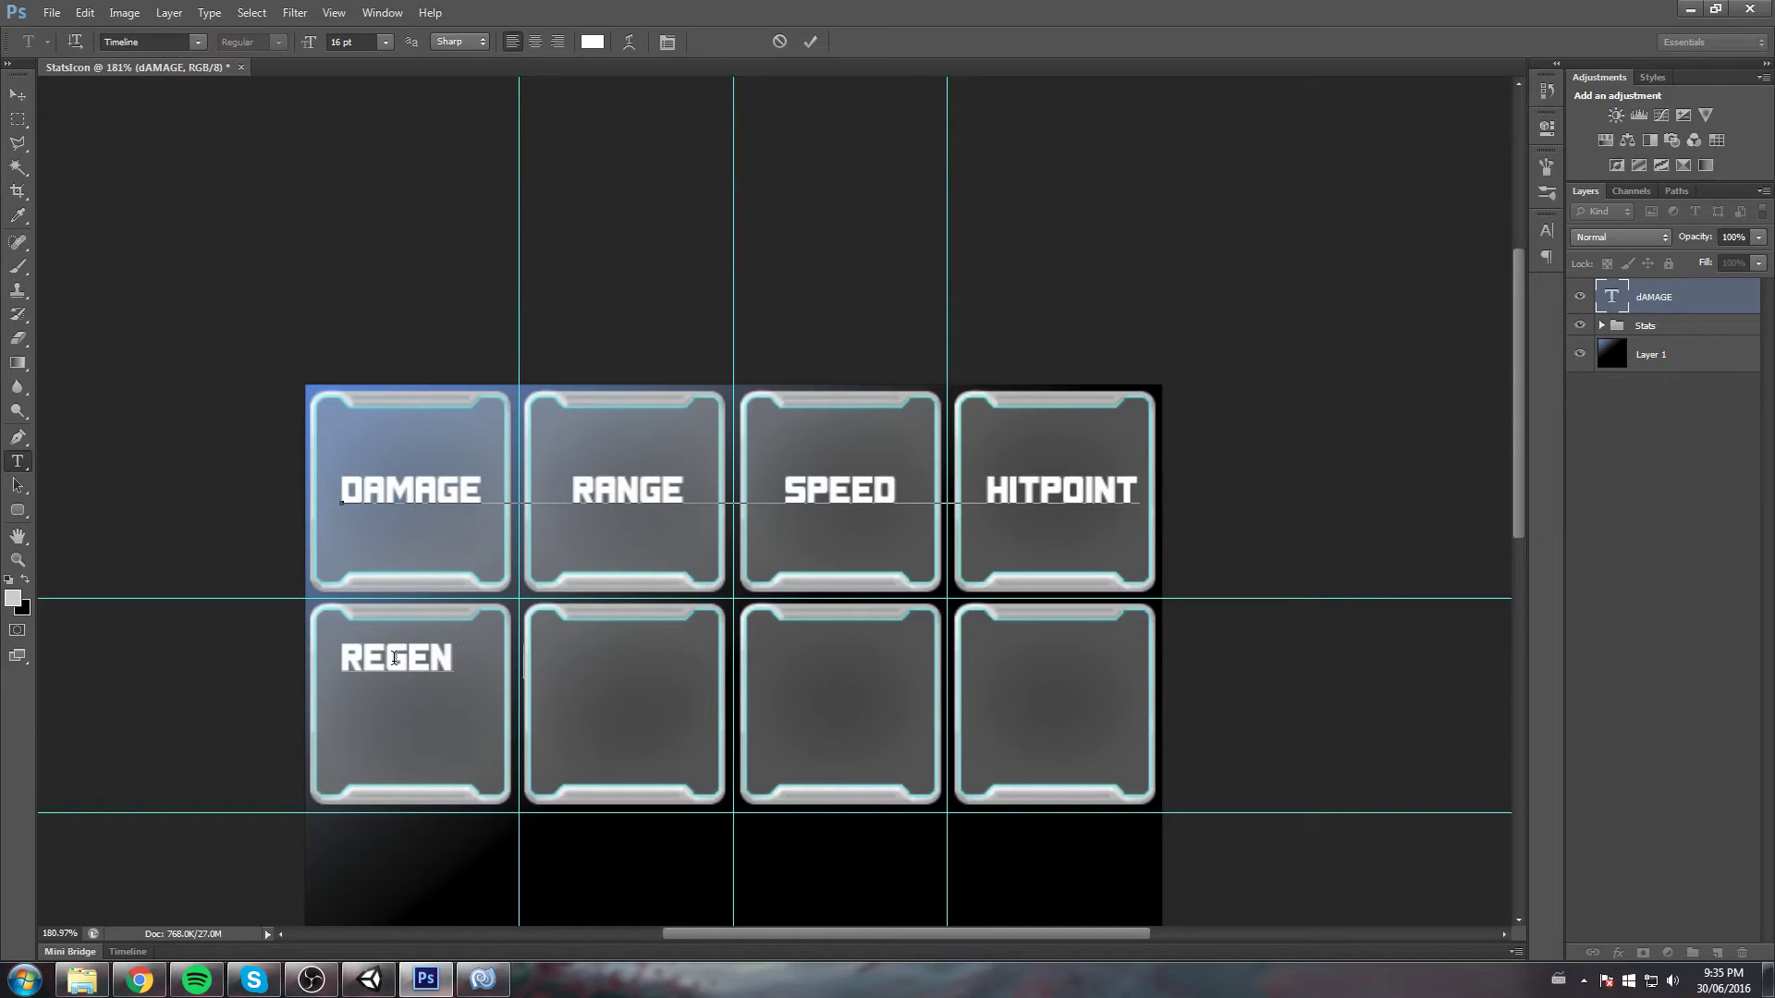
type("          CRITCHANCE")
Add CRITCHANCE after REGEN and adjust the spacing so the word fits across the second row's second frame
key("ctrl+Left")
key("BackSpace")
key("BackSpace")
key("BackSpace")
key("BackSpace")
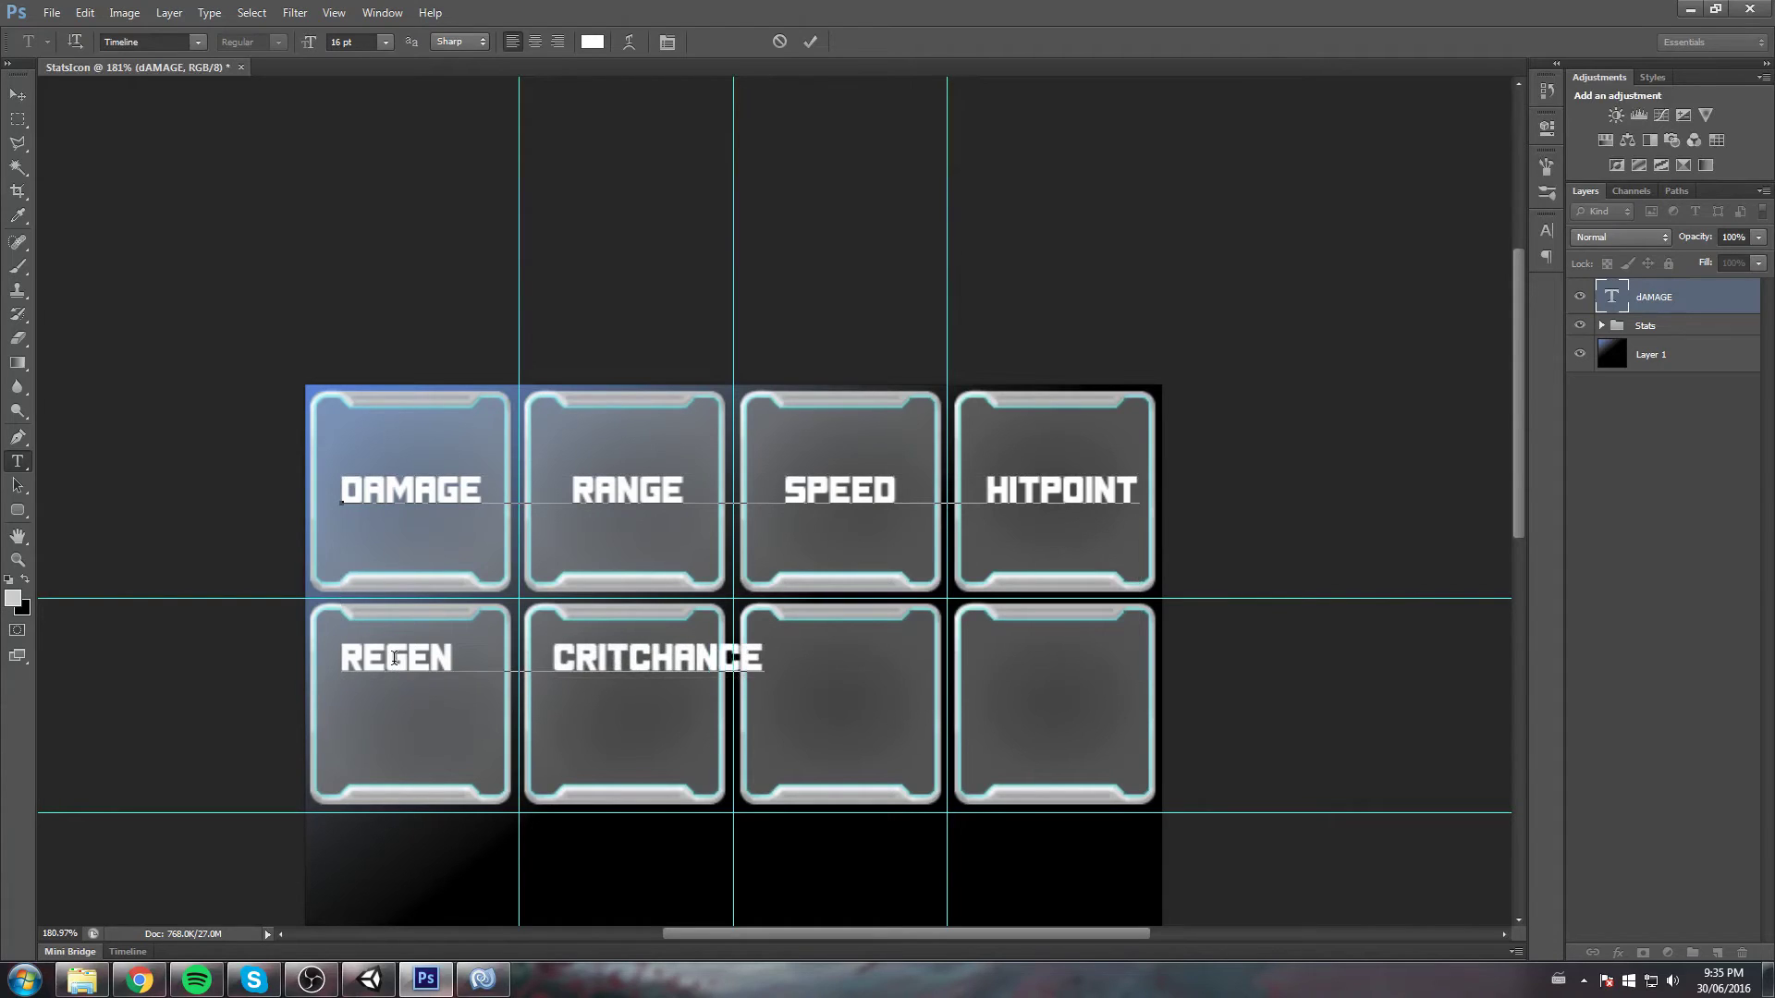
key("BackSpace")
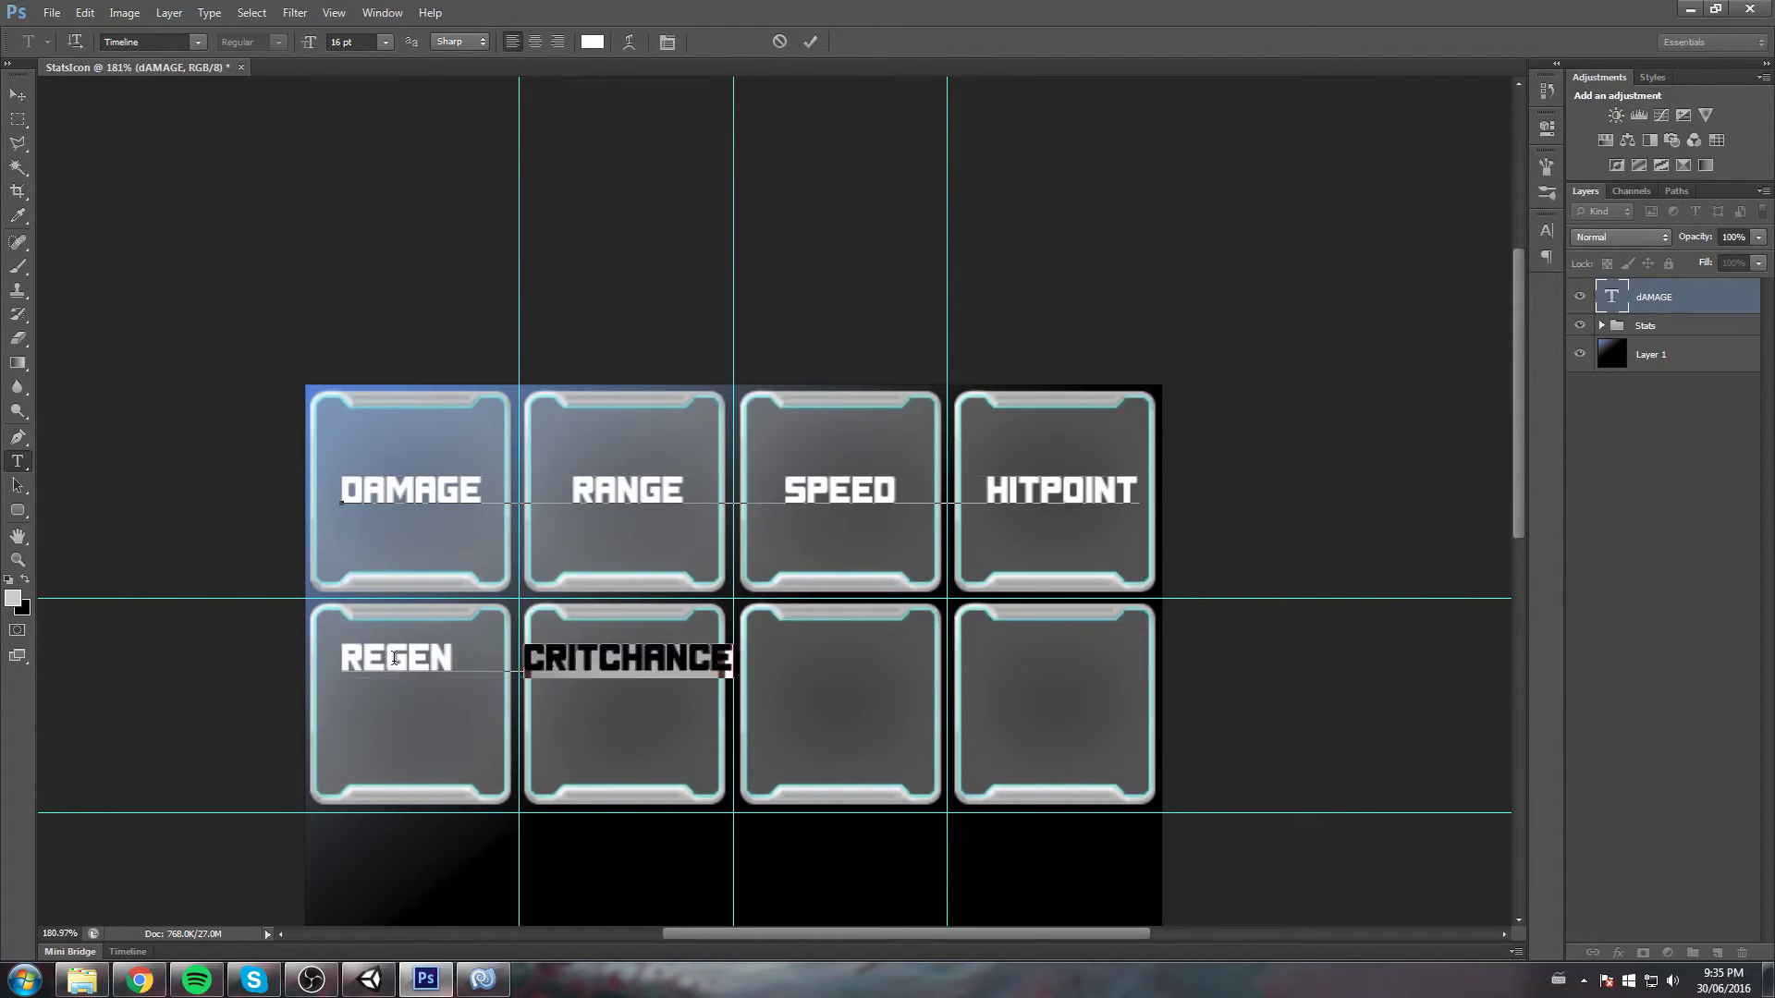
Add CRITDMG and LUCK to the second row's third and fourth frames and commit the text
type("CRITD")
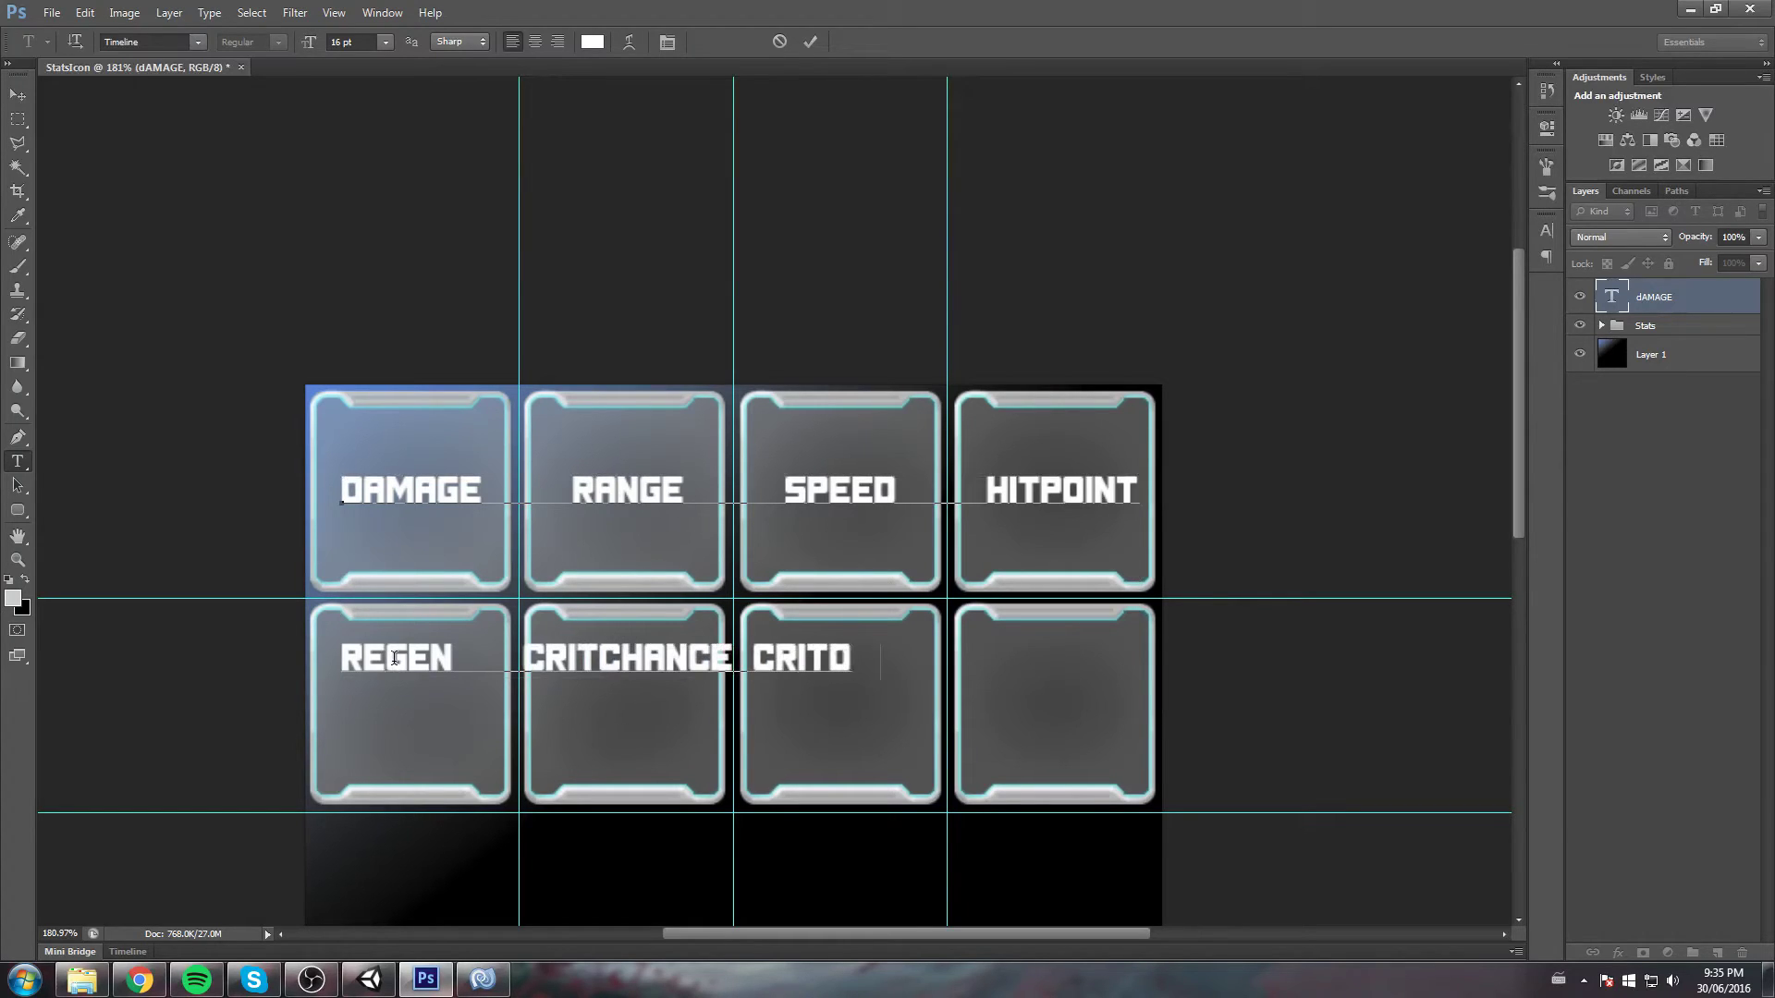
type("MG")
key("Left")
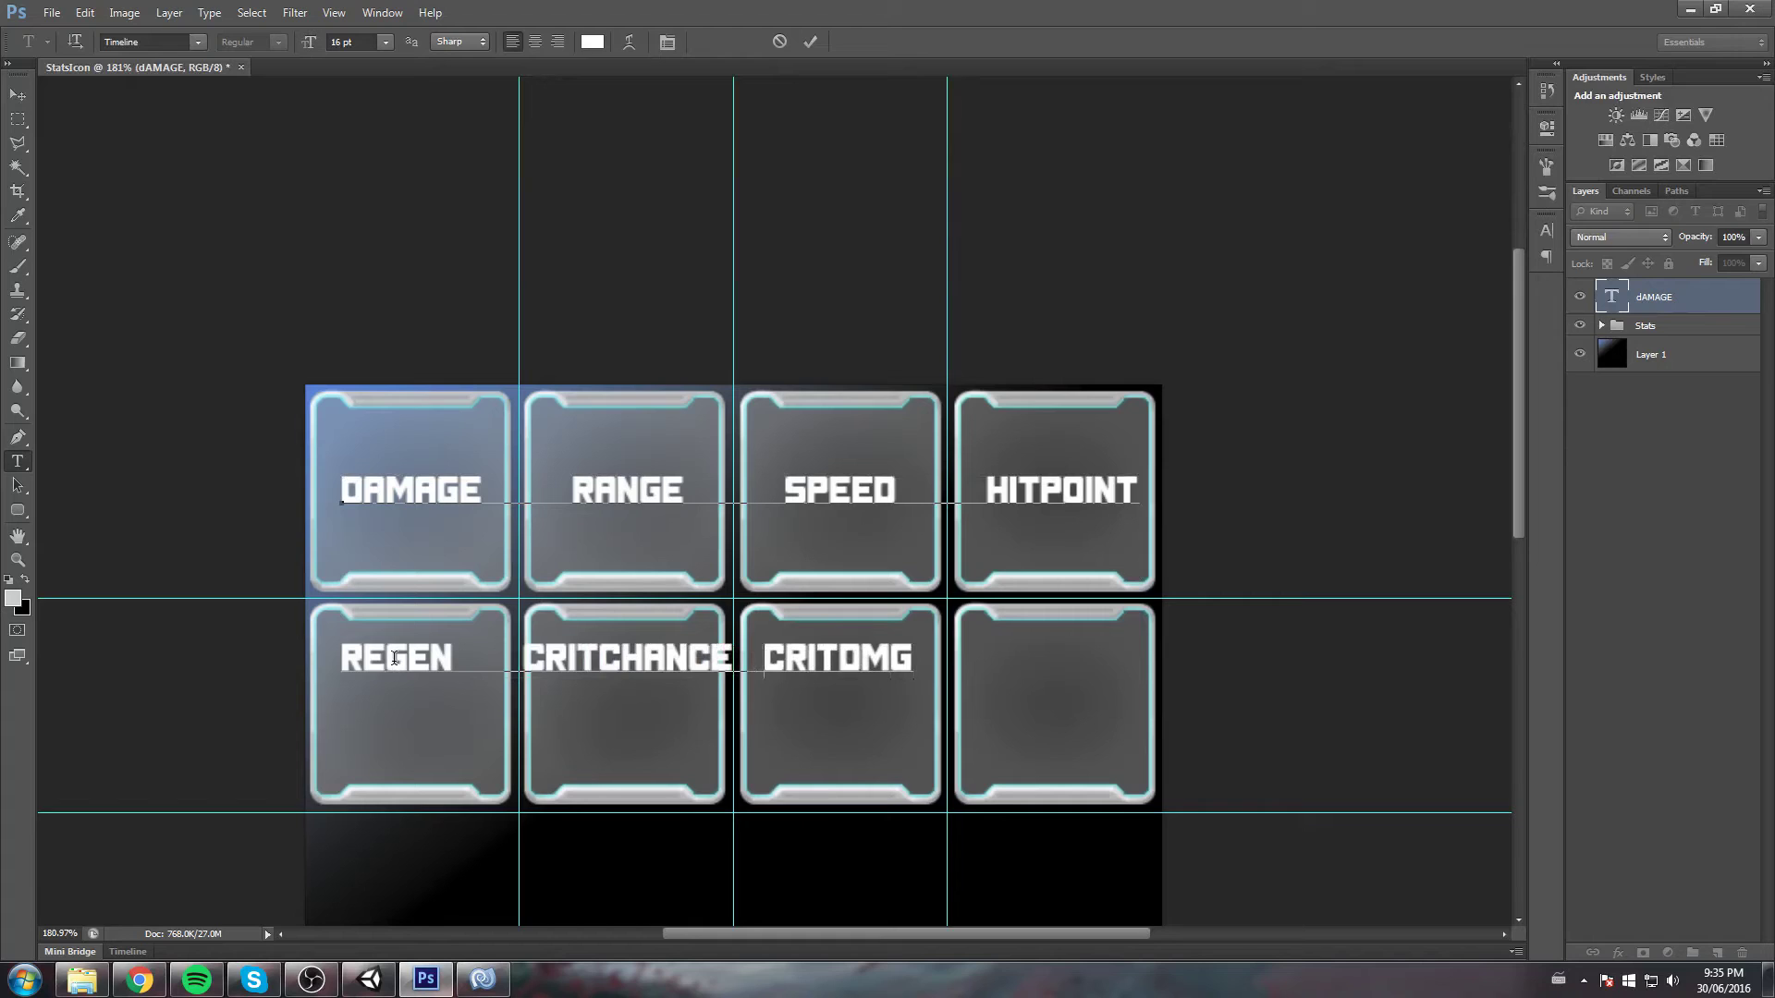
key("ctrl+Right")
type("LUCK")
left_click(812, 40)
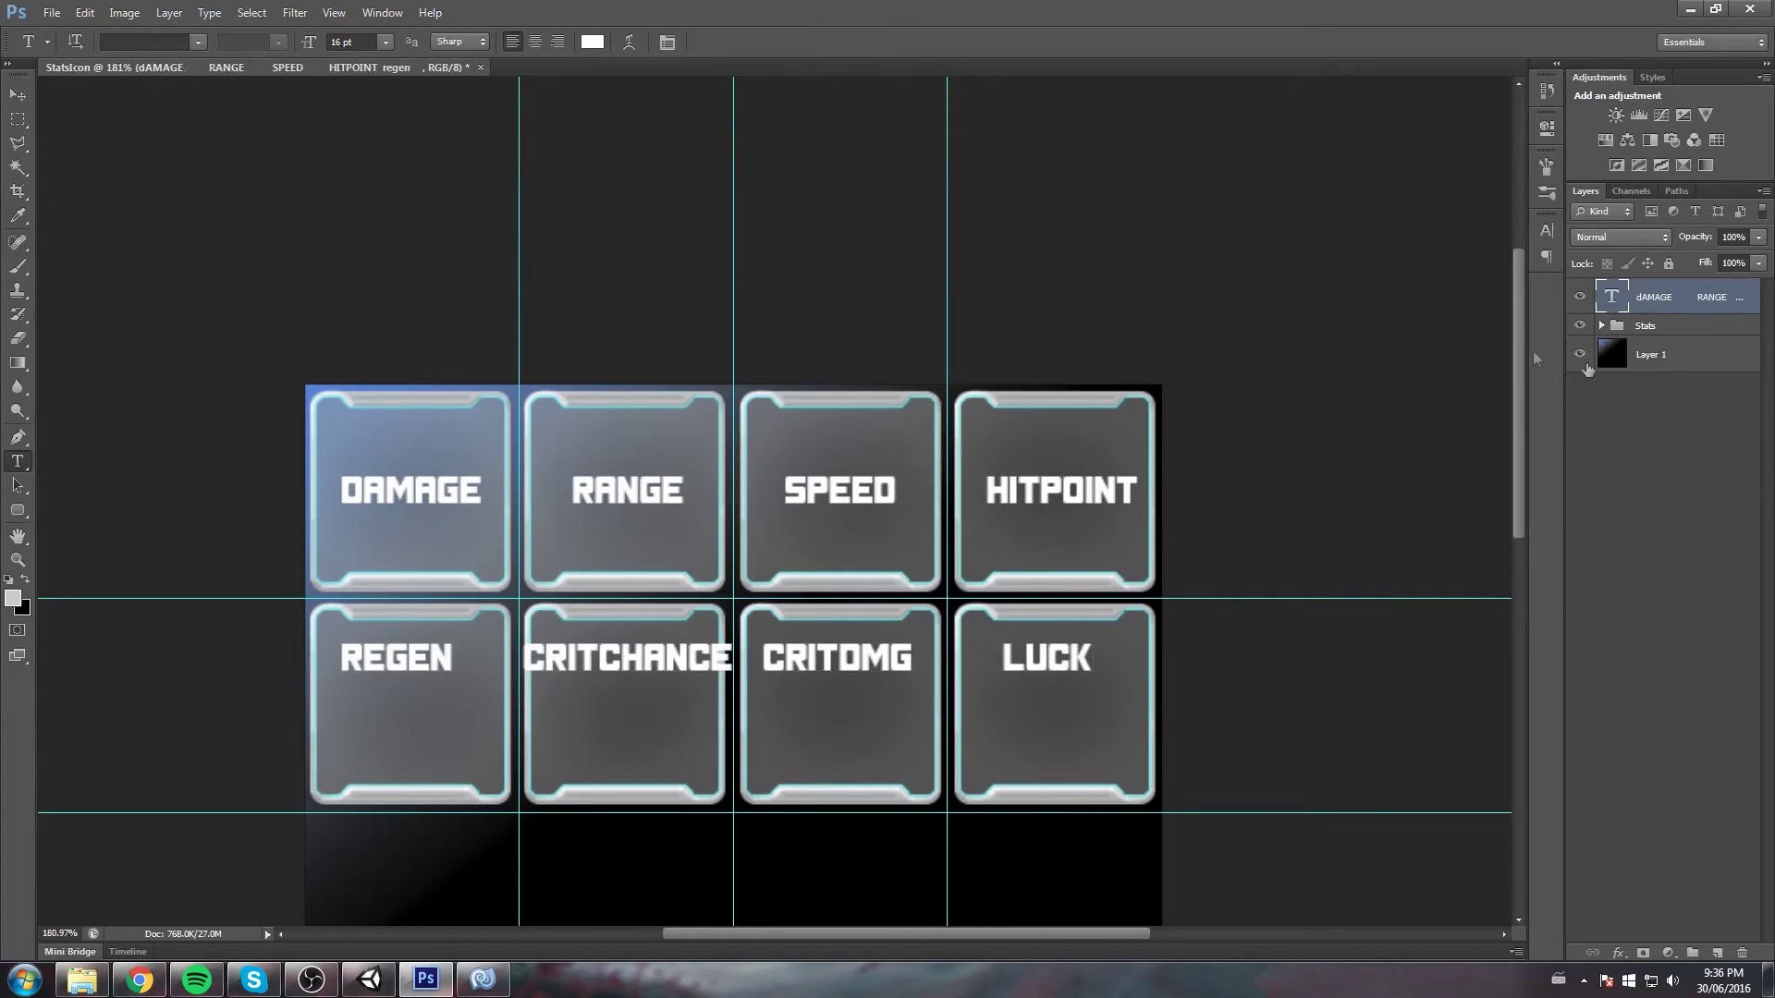
Compare the labelled frames with and without the Layer 1 background, leaving that background hidden
left_click(1580, 355)
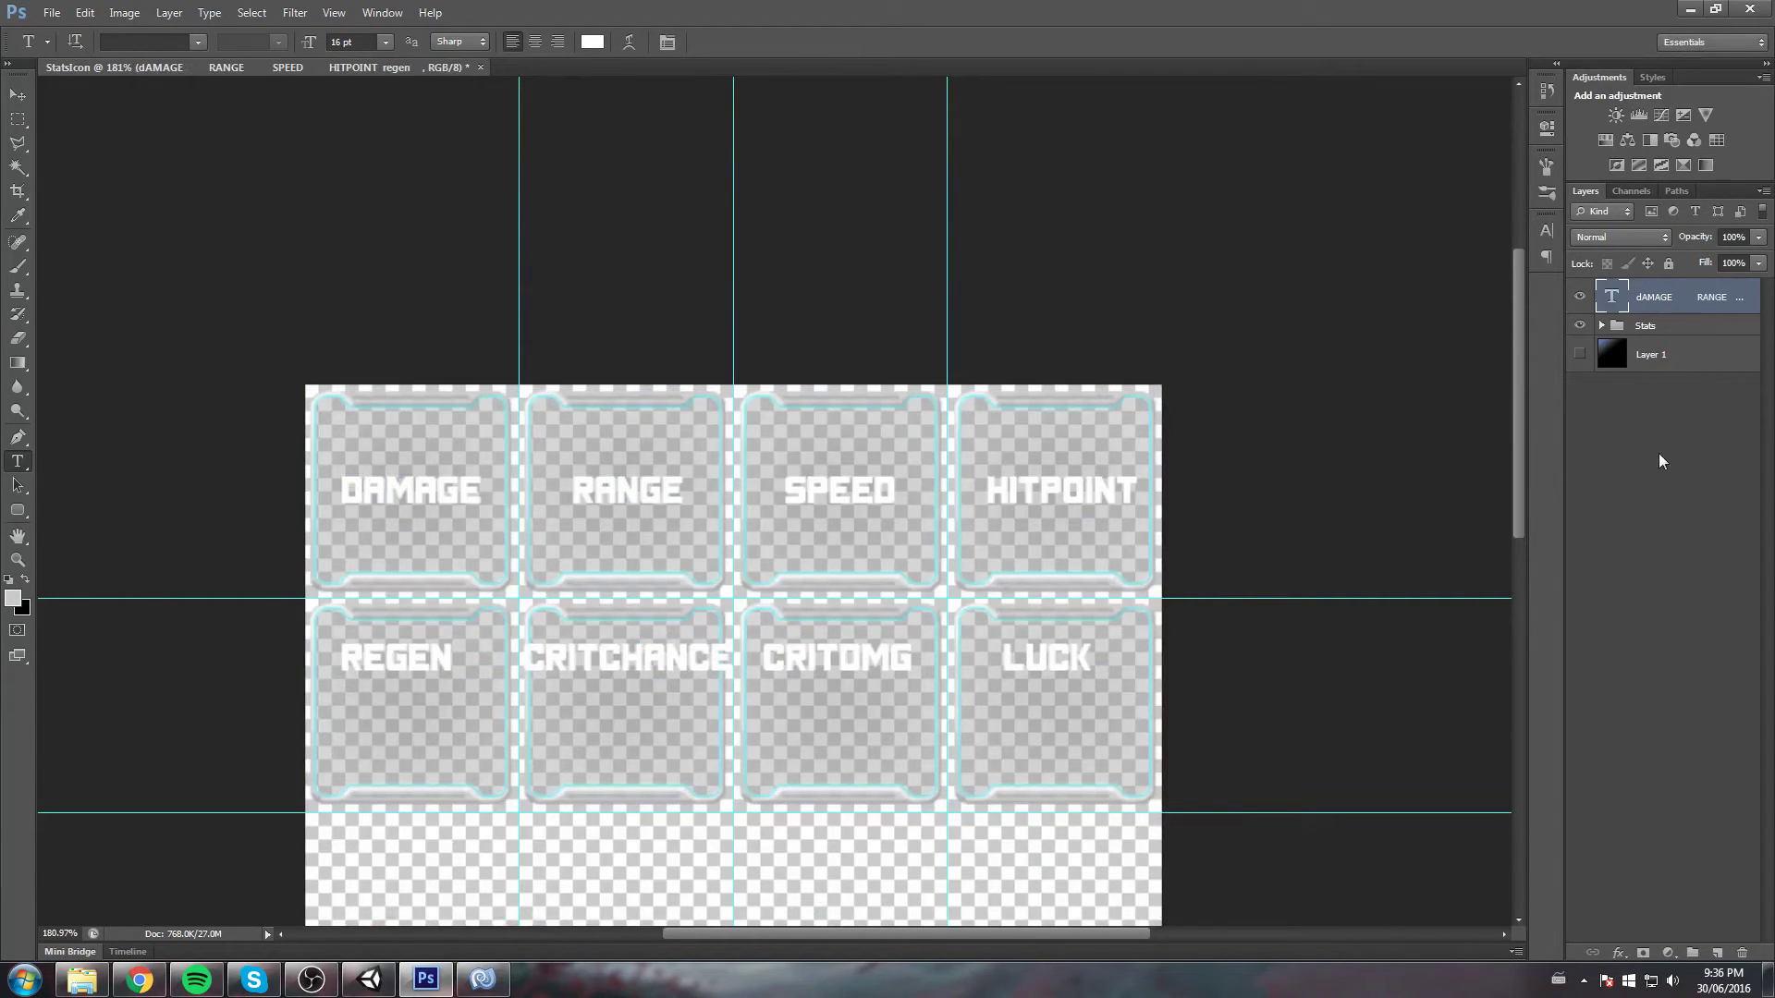
key("m")
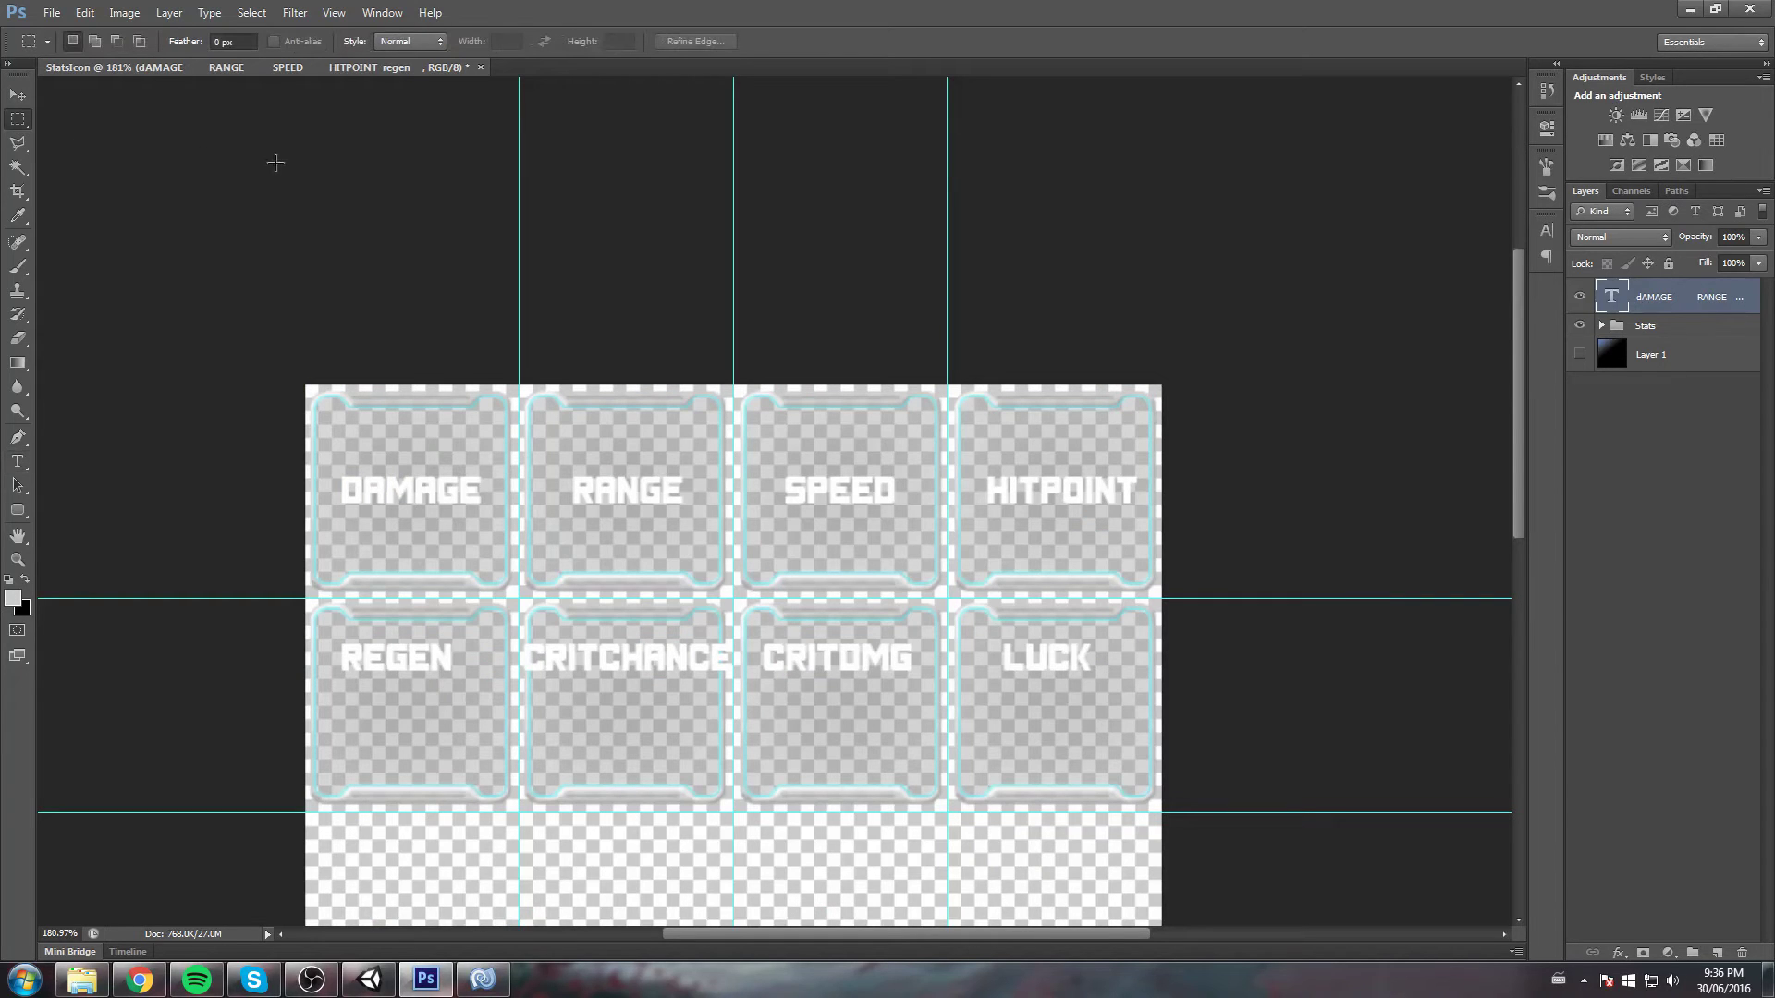
left_click(1580, 355)
scroll(1017, 277, "down", 3)
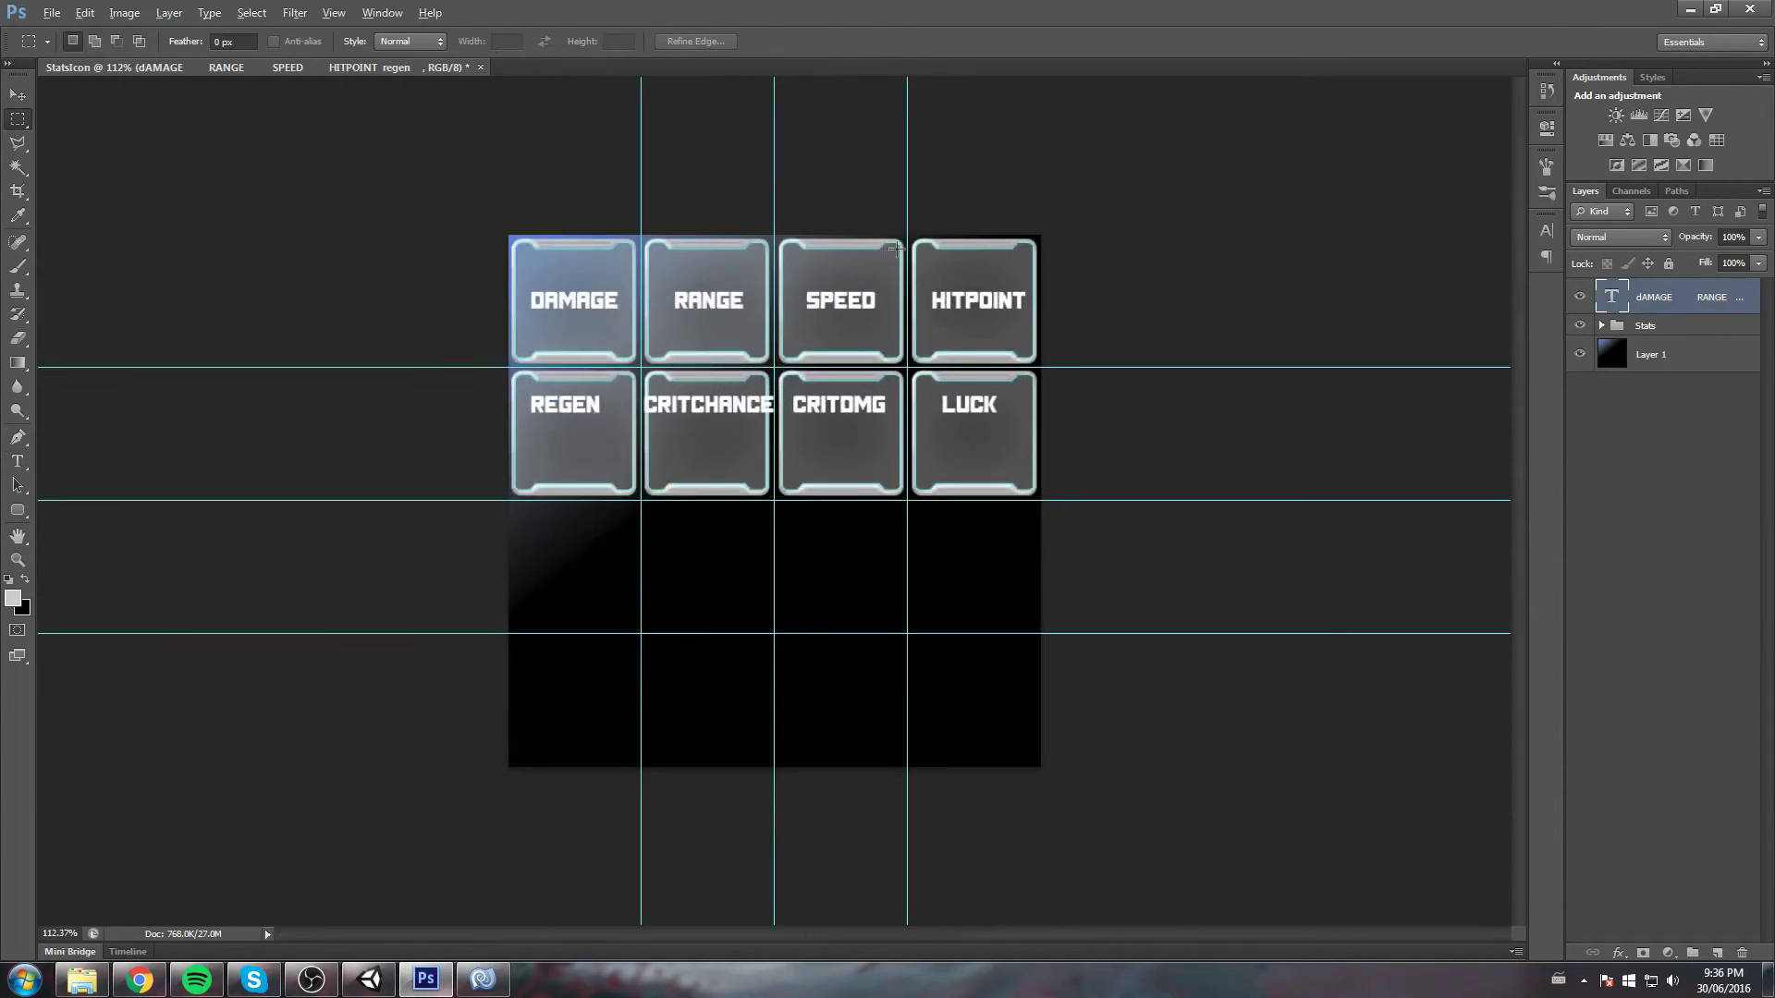
left_click(1579, 355)
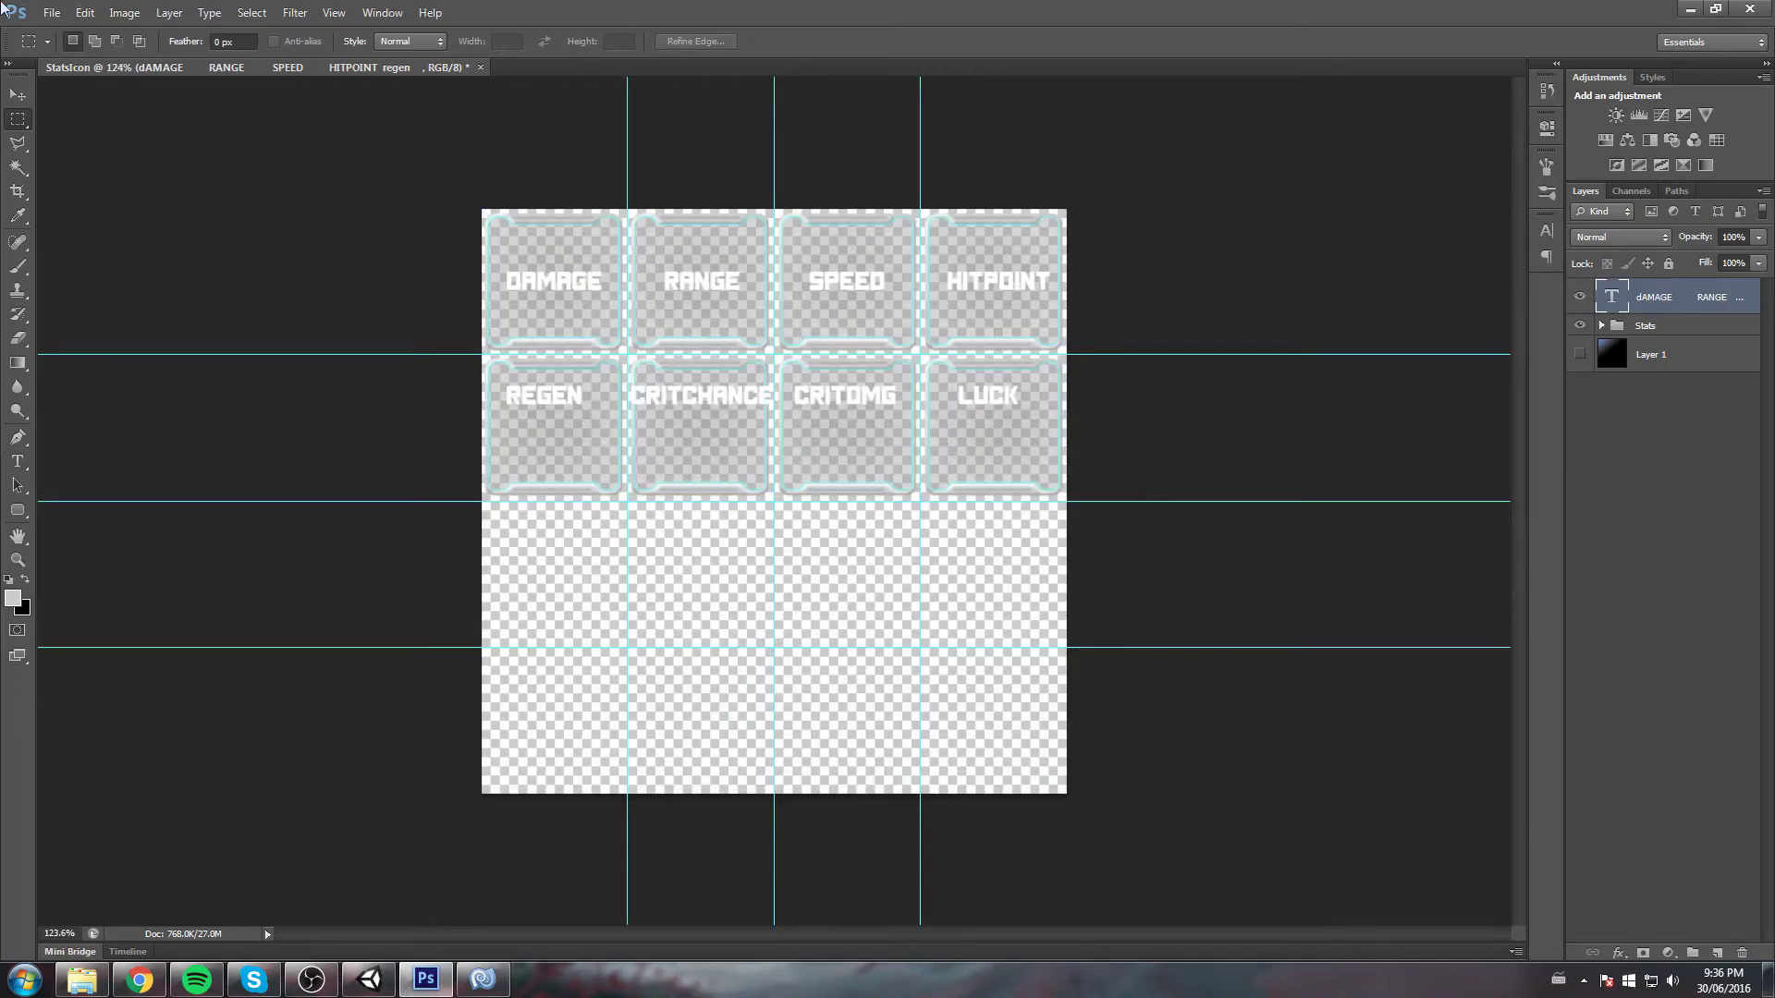
Start saving the icon sheet under a new location and browse to the Unity project folder TowerYT, Assets, Artwork
left_click(51, 13)
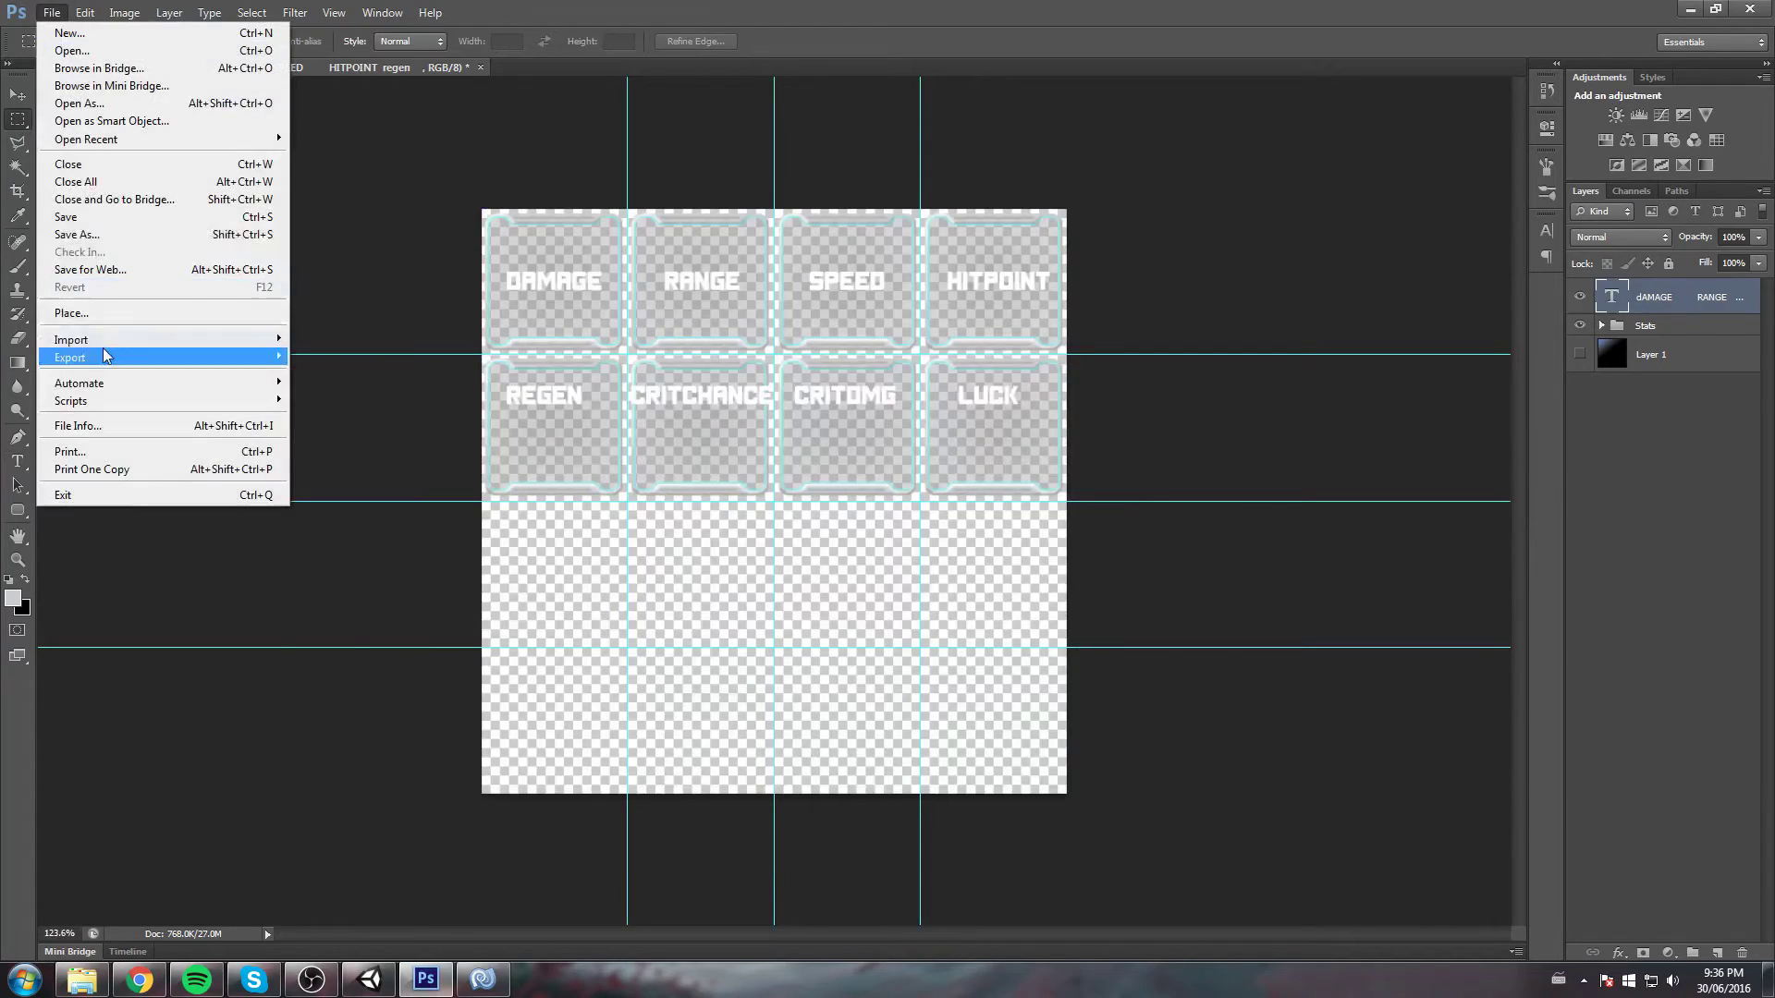
left_click(93, 239)
left_click_drag(897, 120, 781, 151)
left_click(826, 182)
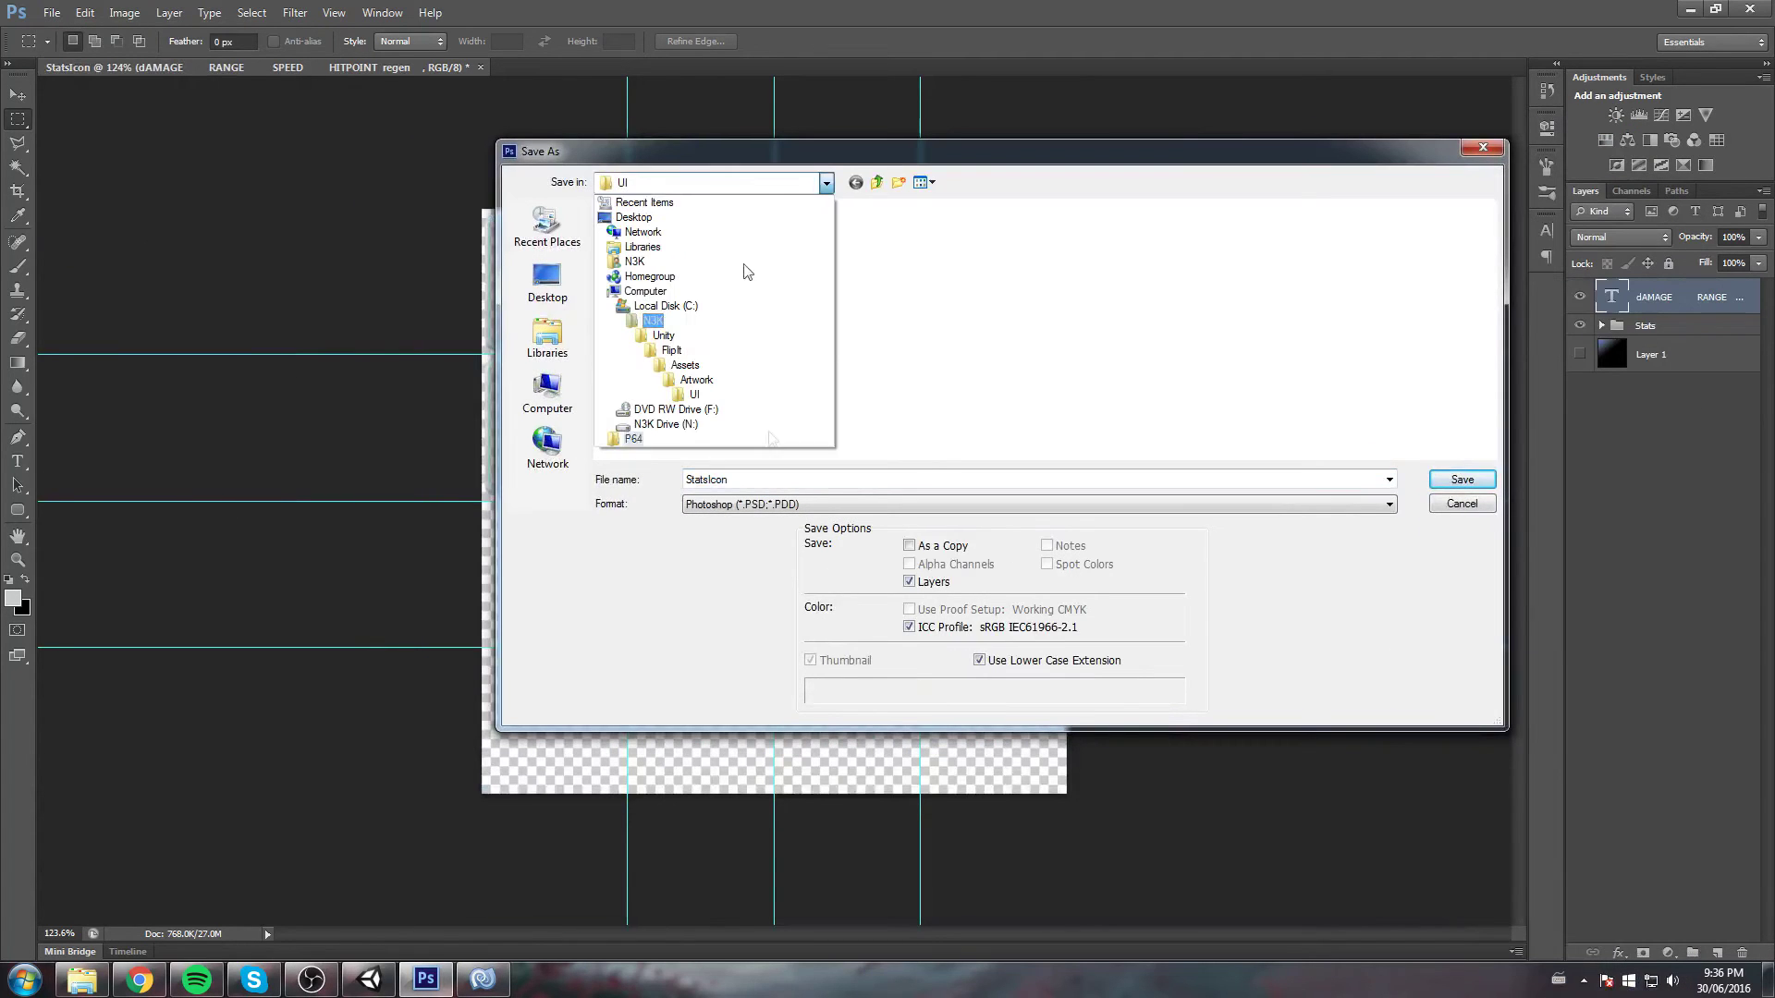
left_click(662, 335)
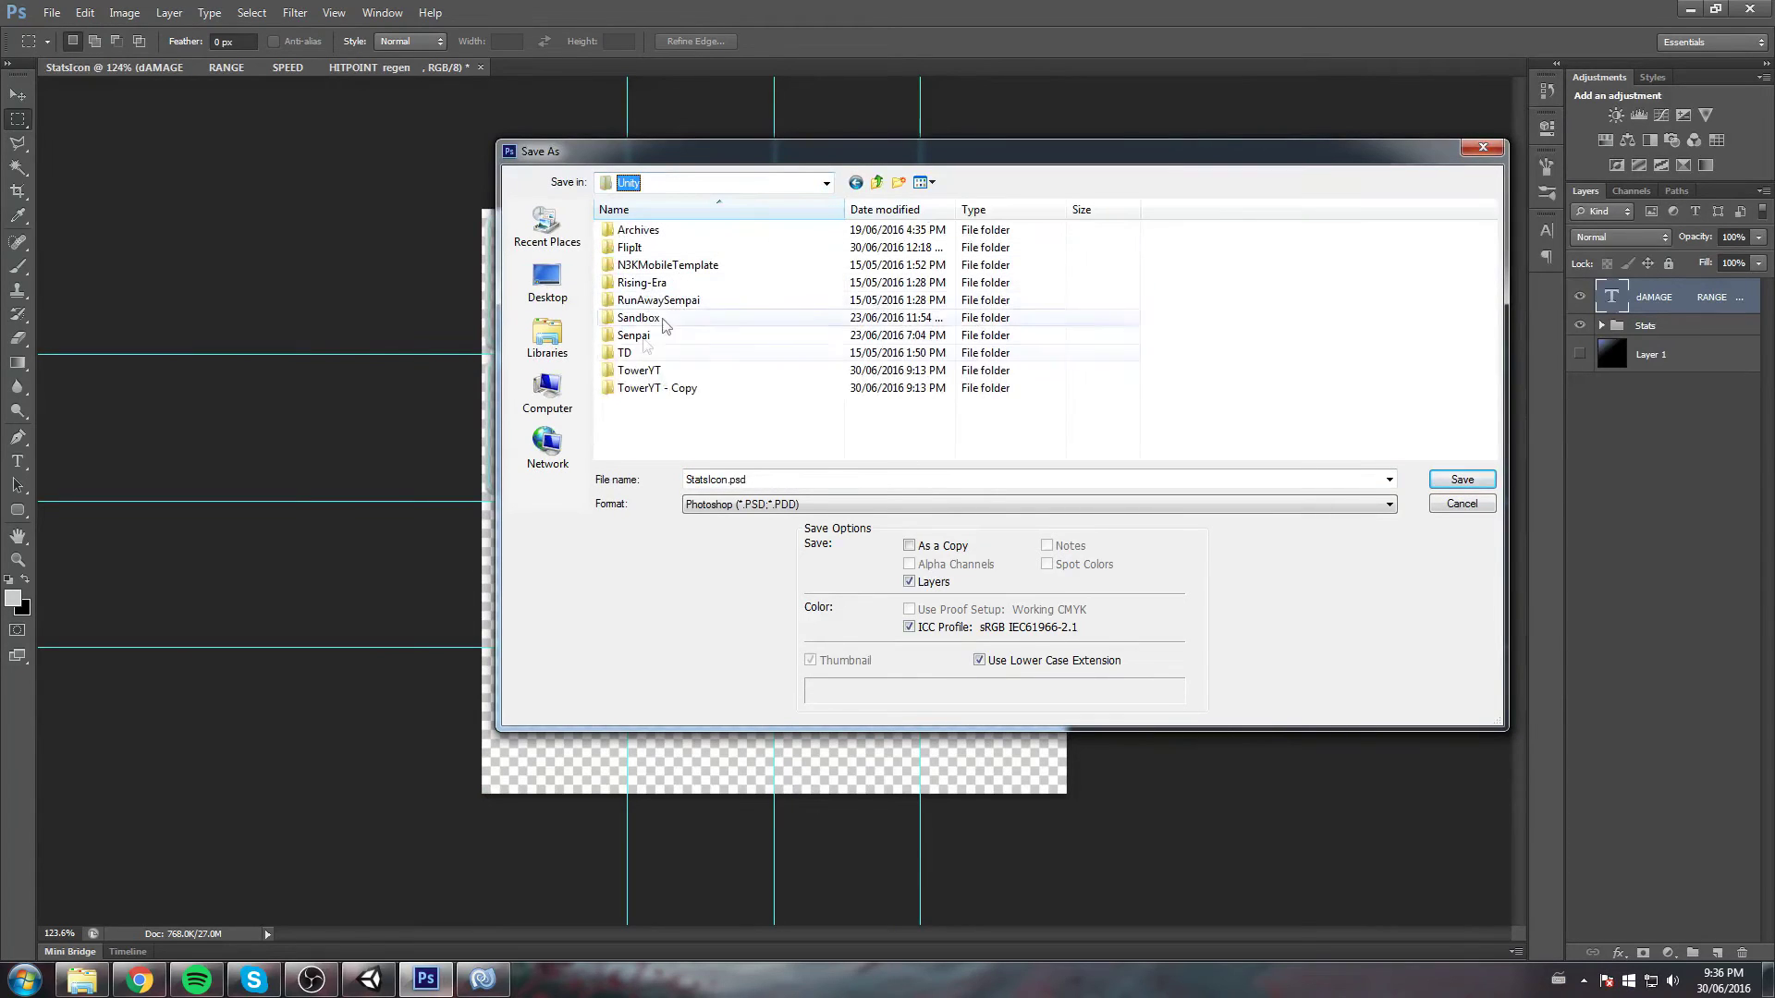
double_click(679, 371)
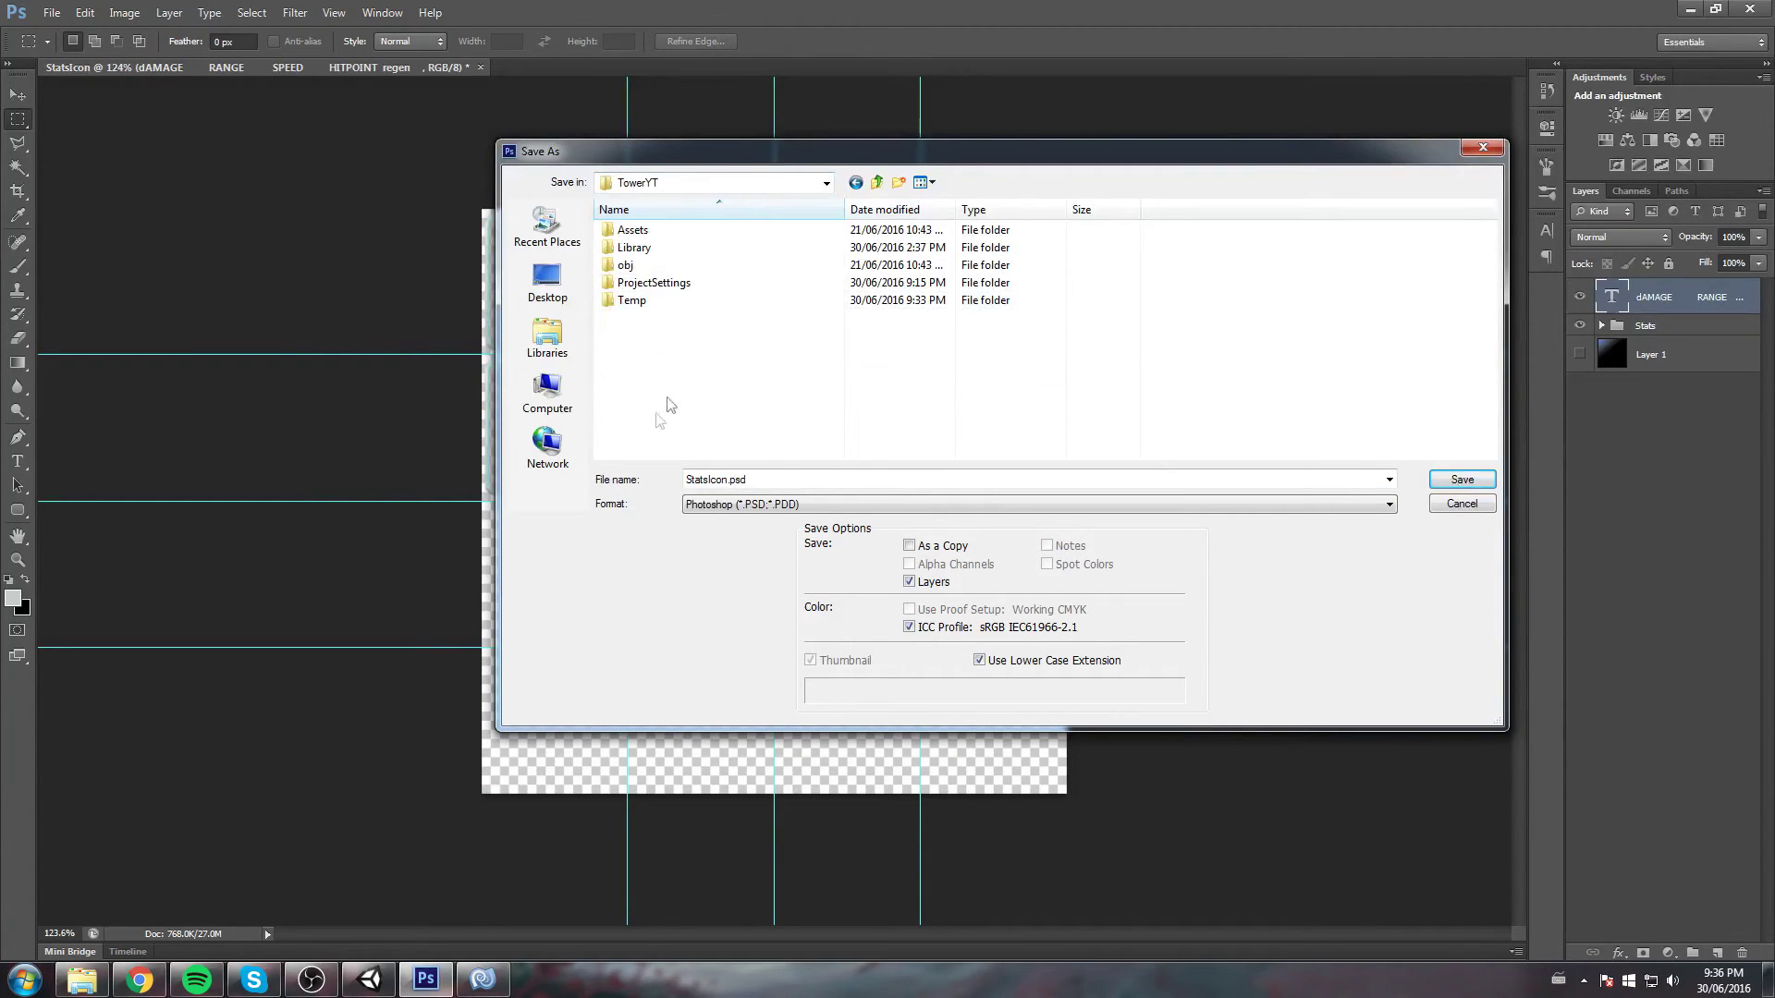
double_click(633, 231)
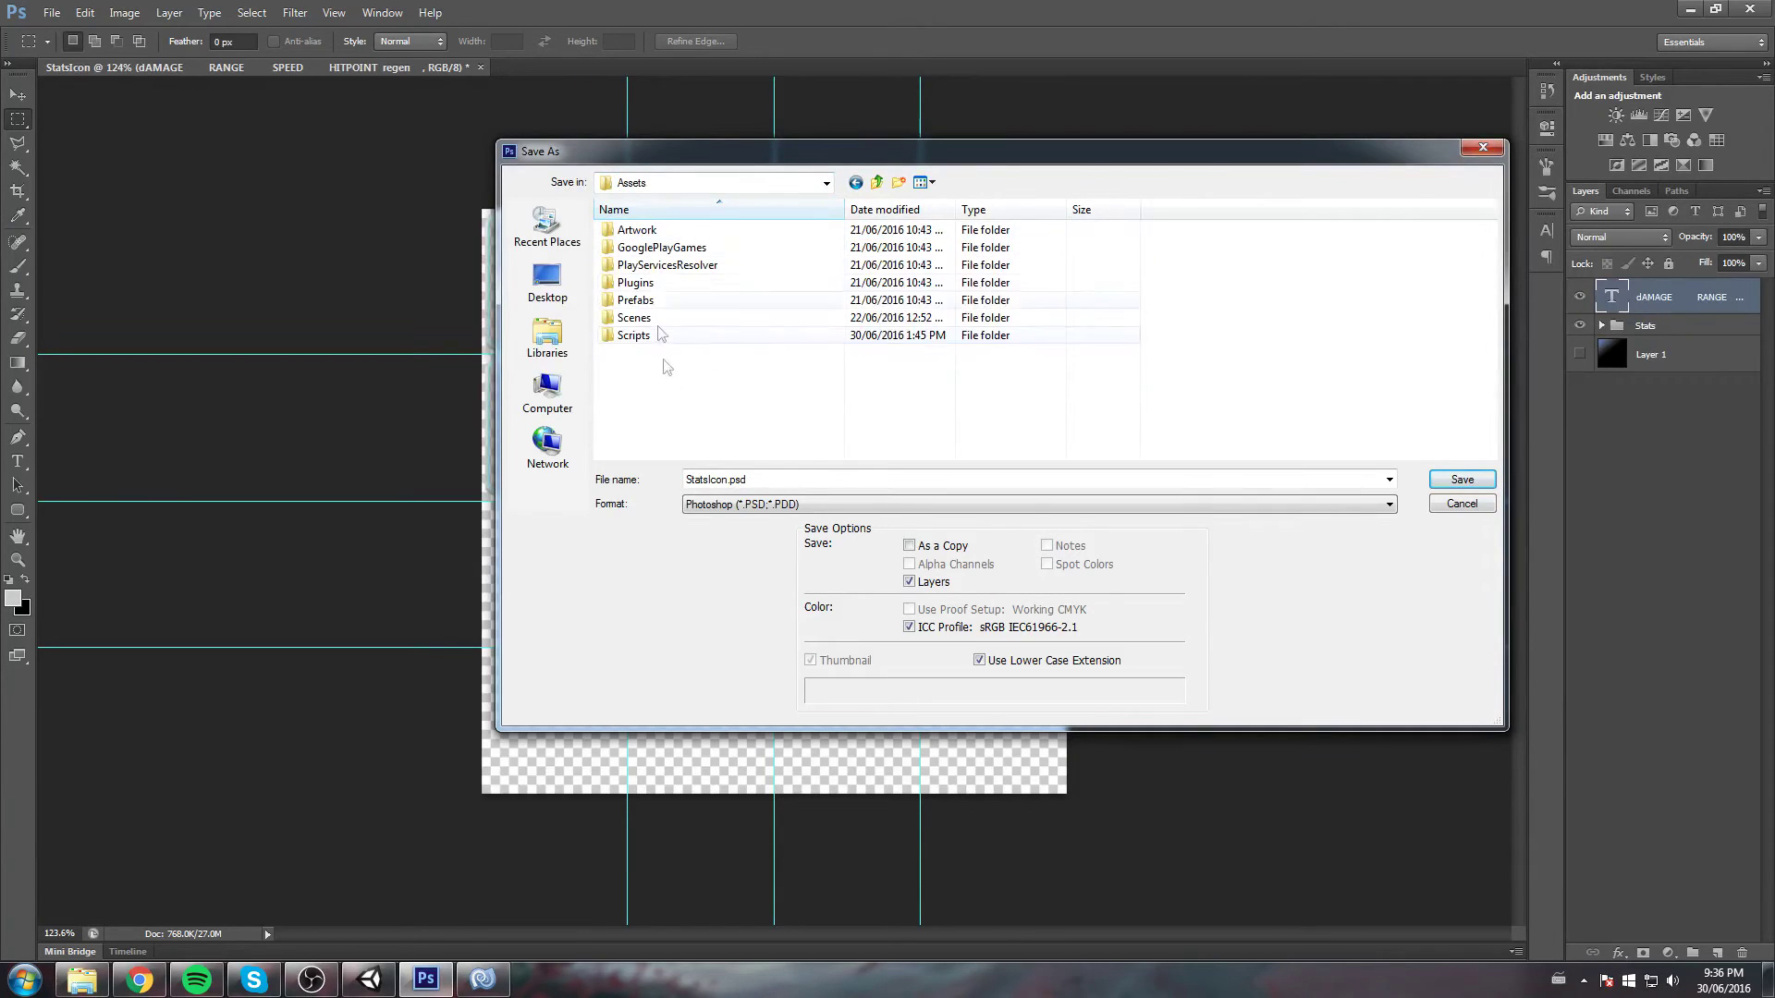
double_click(642, 233)
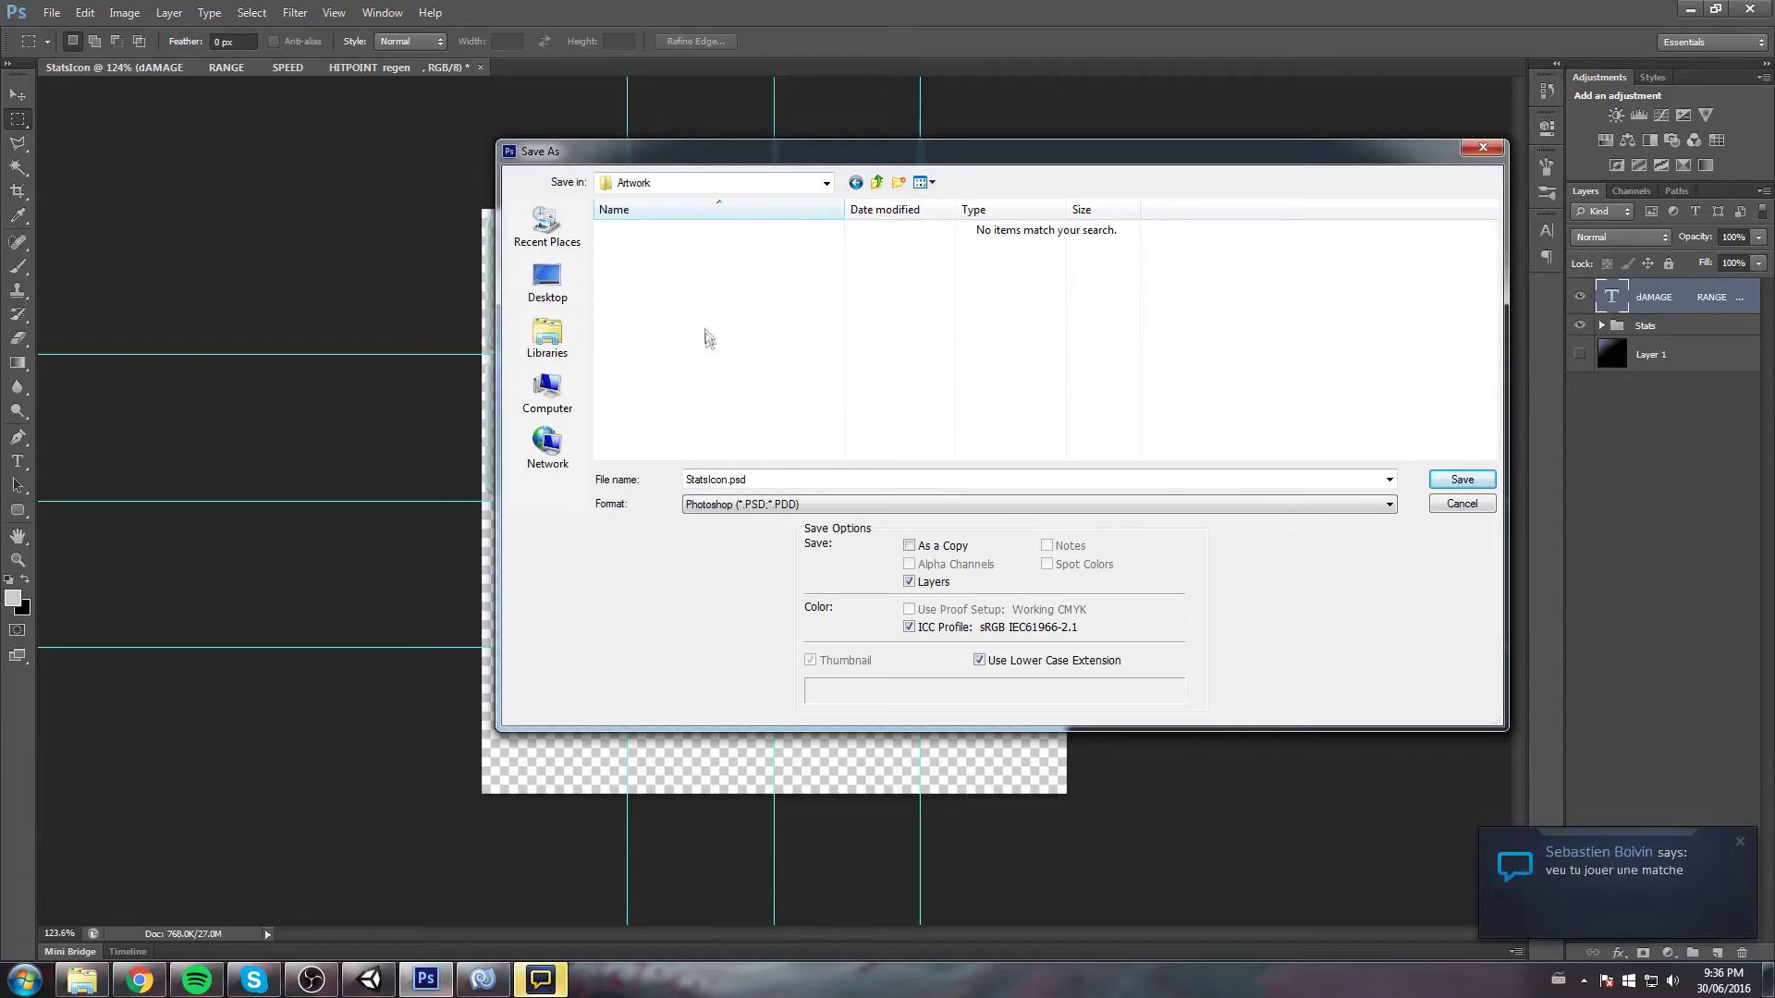
Create a PSD folder inside Artwork and save StatsIcon.psd in it with Maximize Compatibility enabled
right_click(696, 283)
mouse_move(737, 453)
left_click(941, 453)
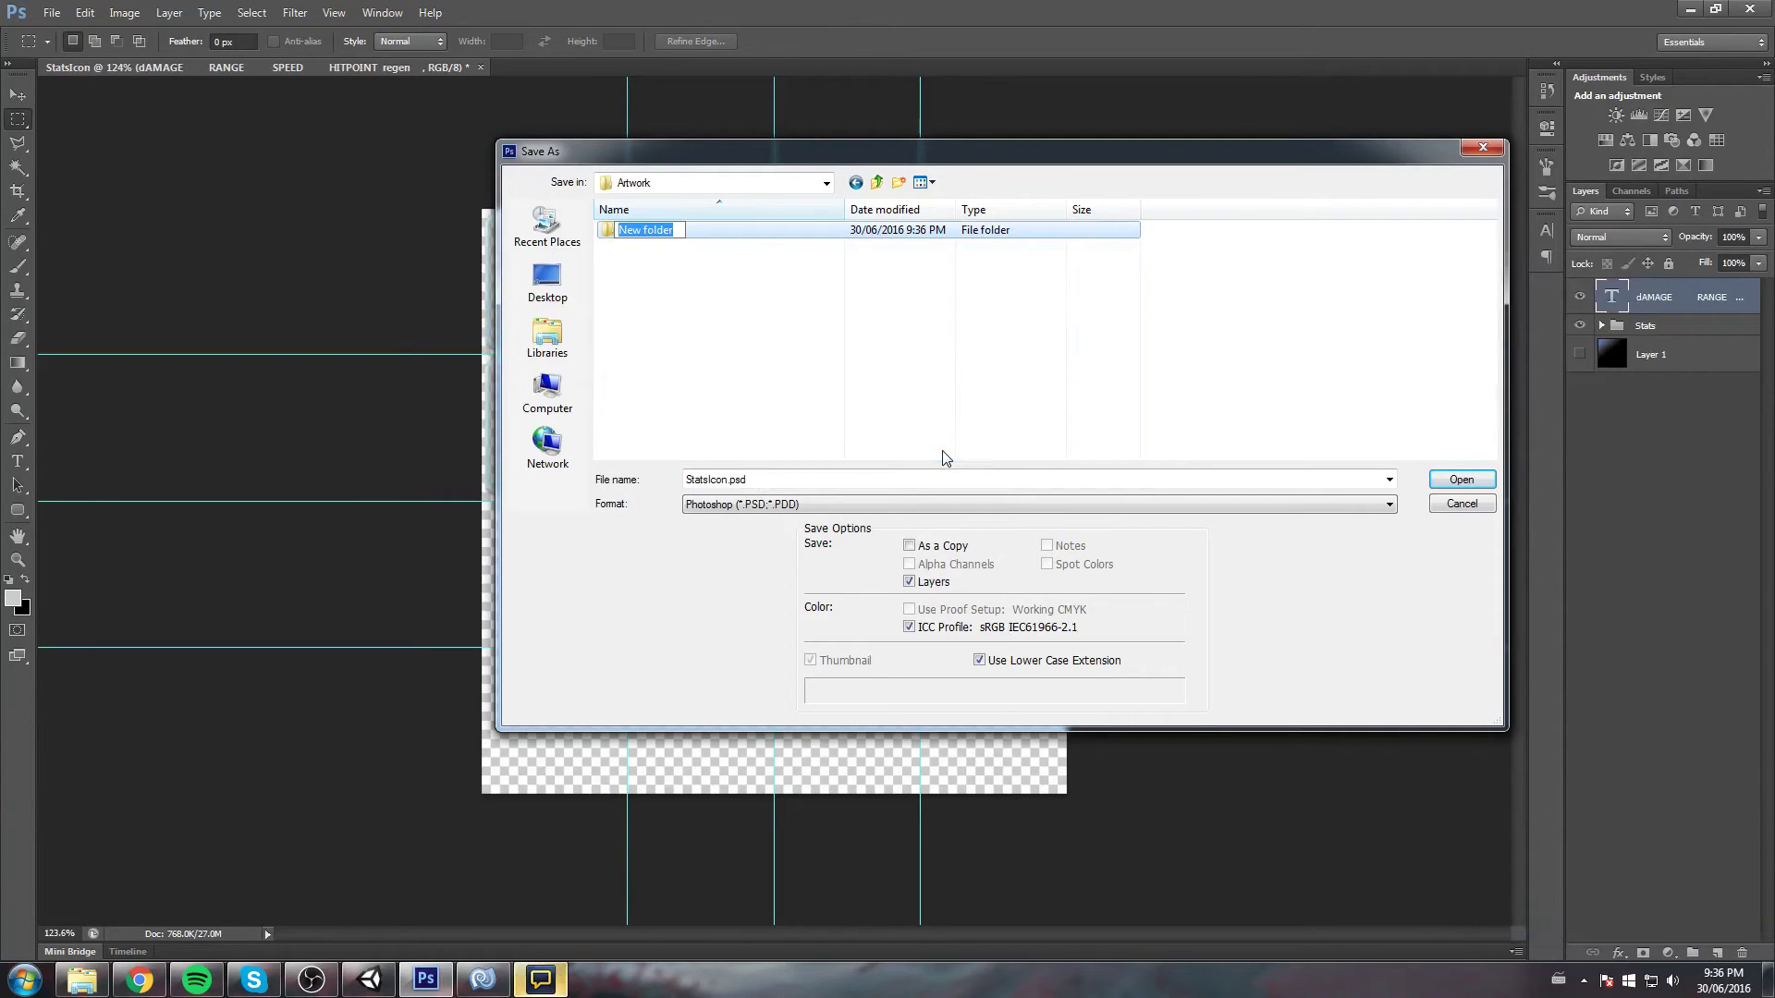
type("PSD")
key("Return")
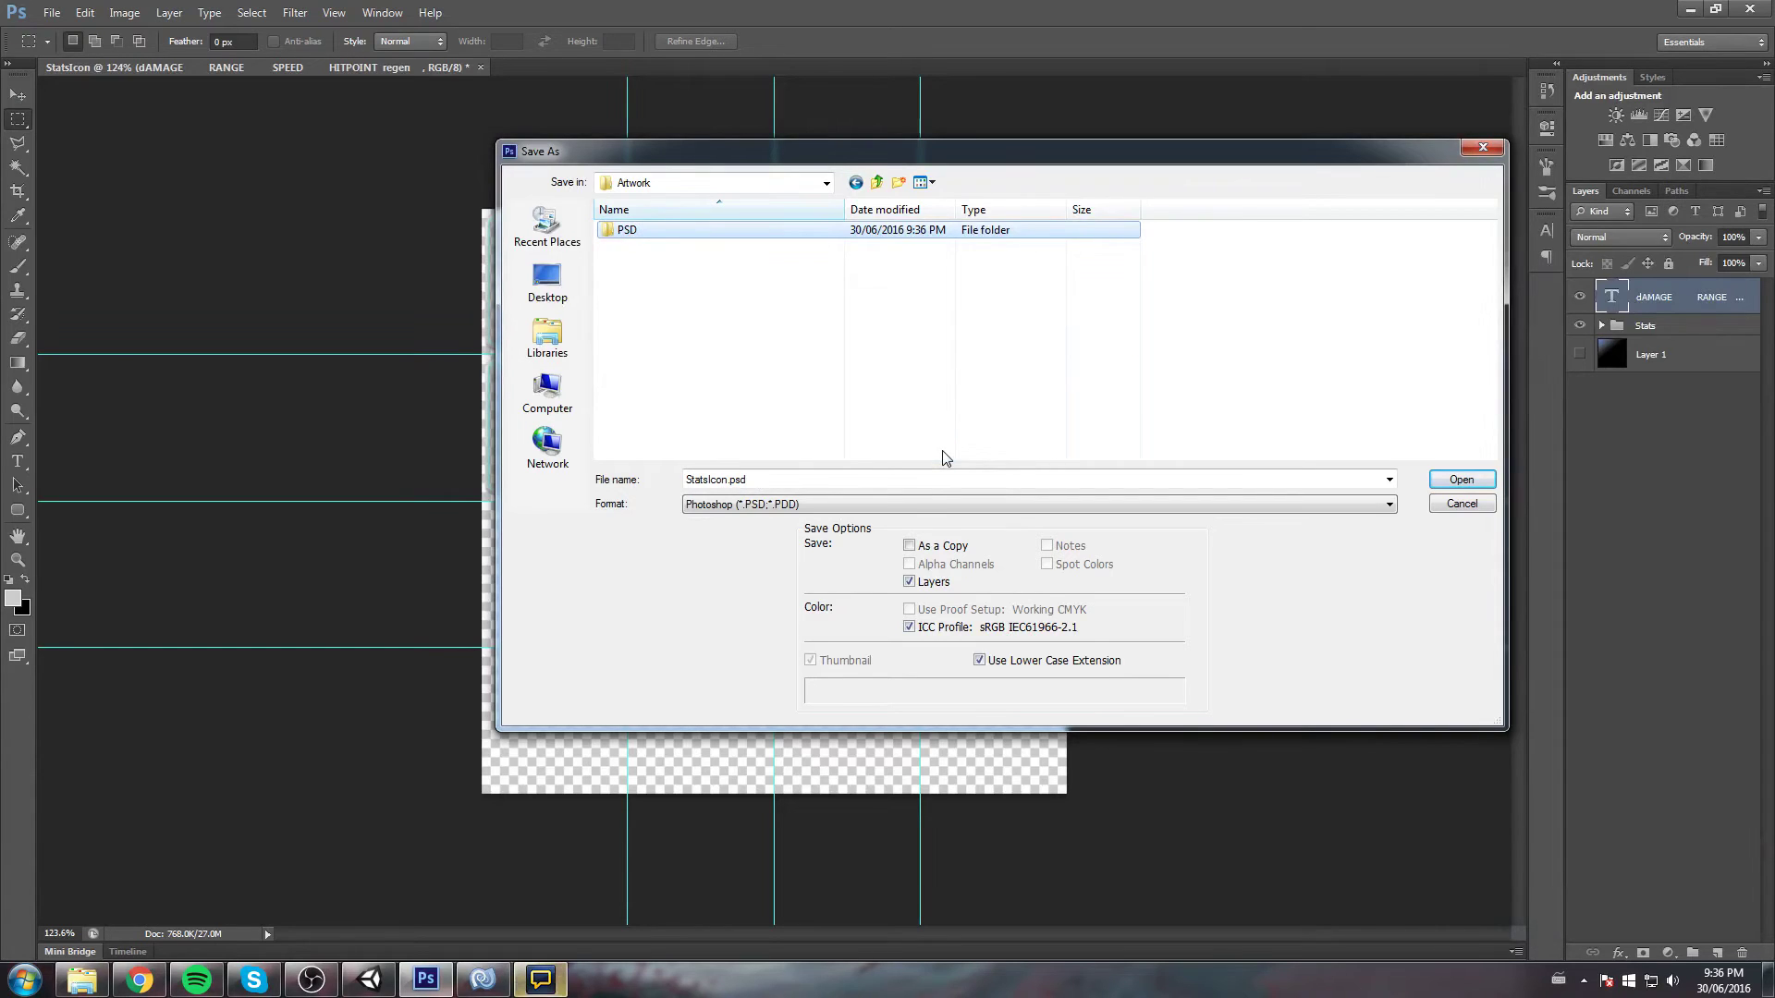
key("Return")
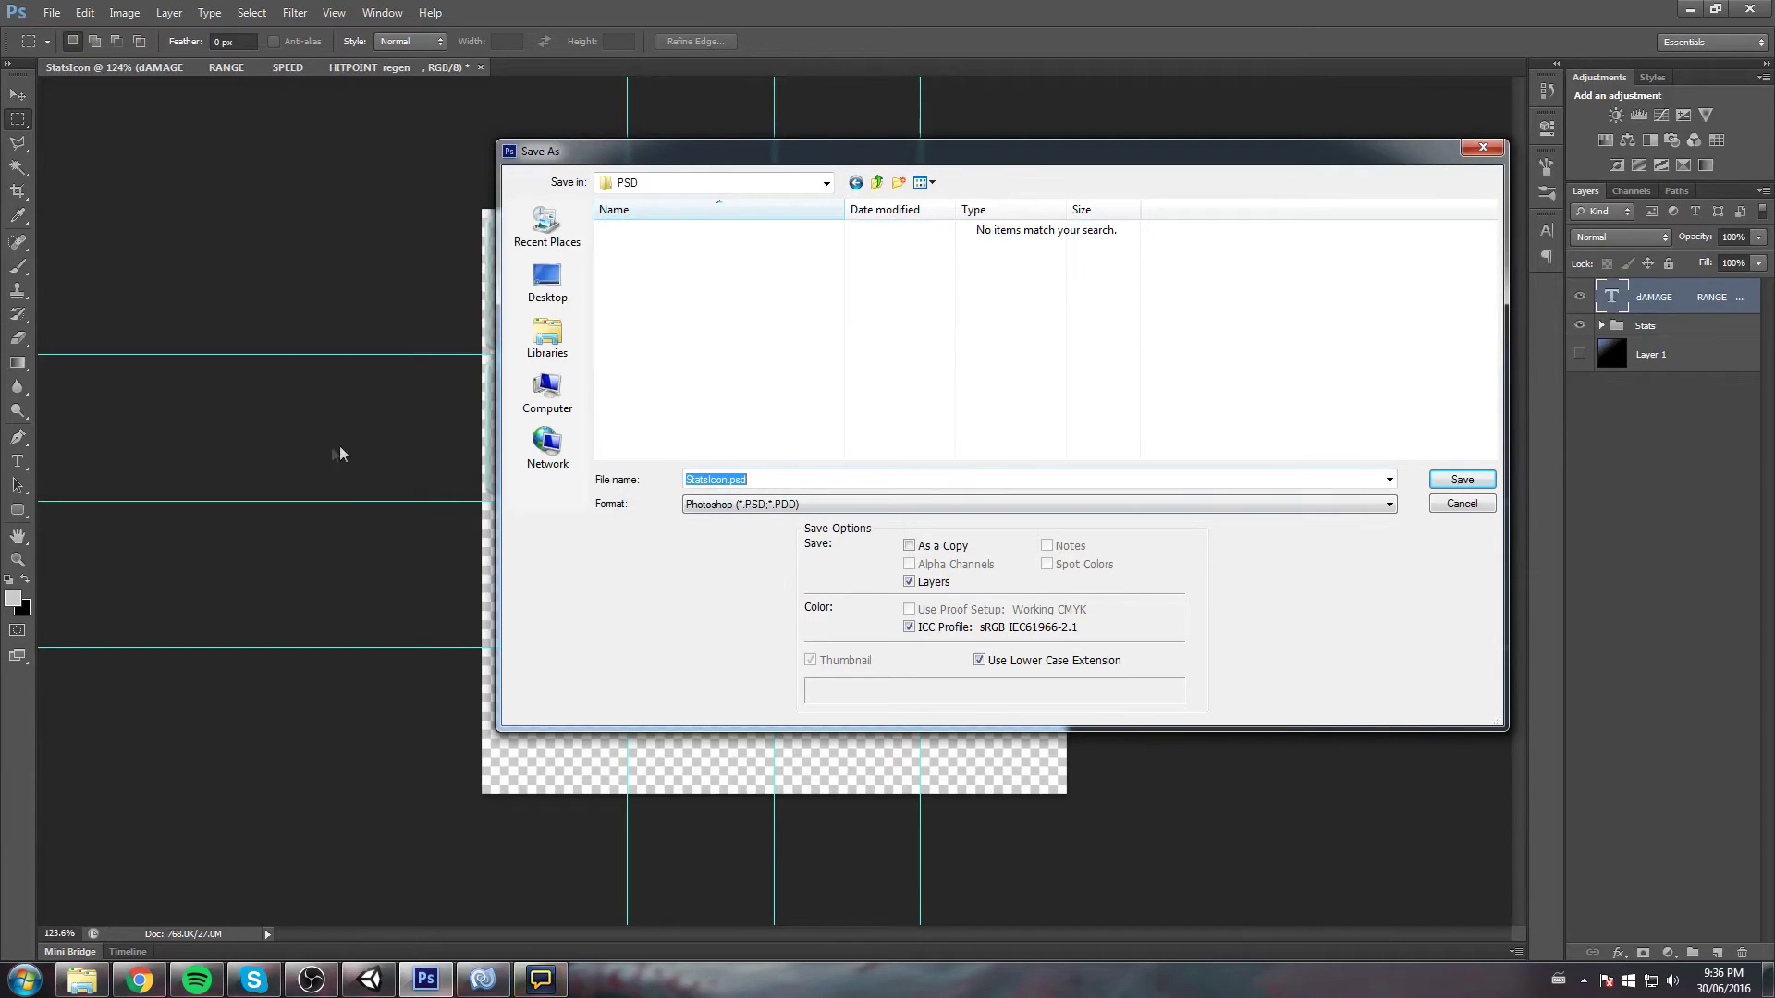
left_click(1463, 480)
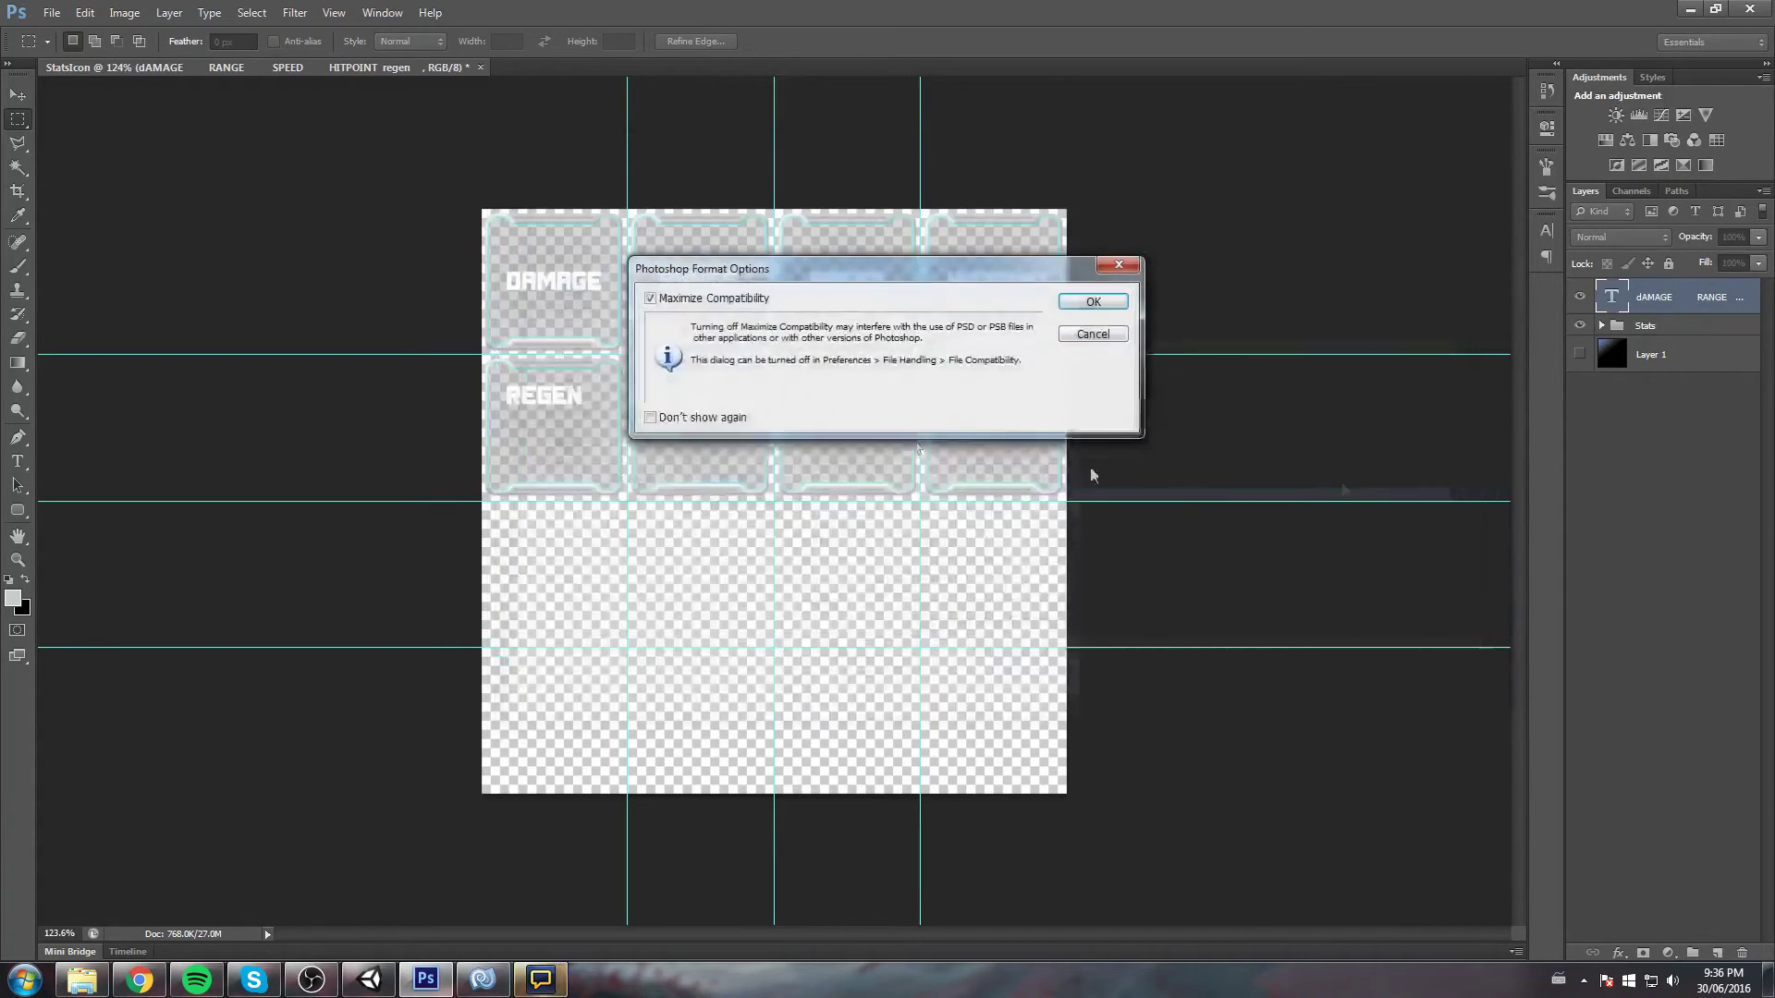
left_click(1094, 305)
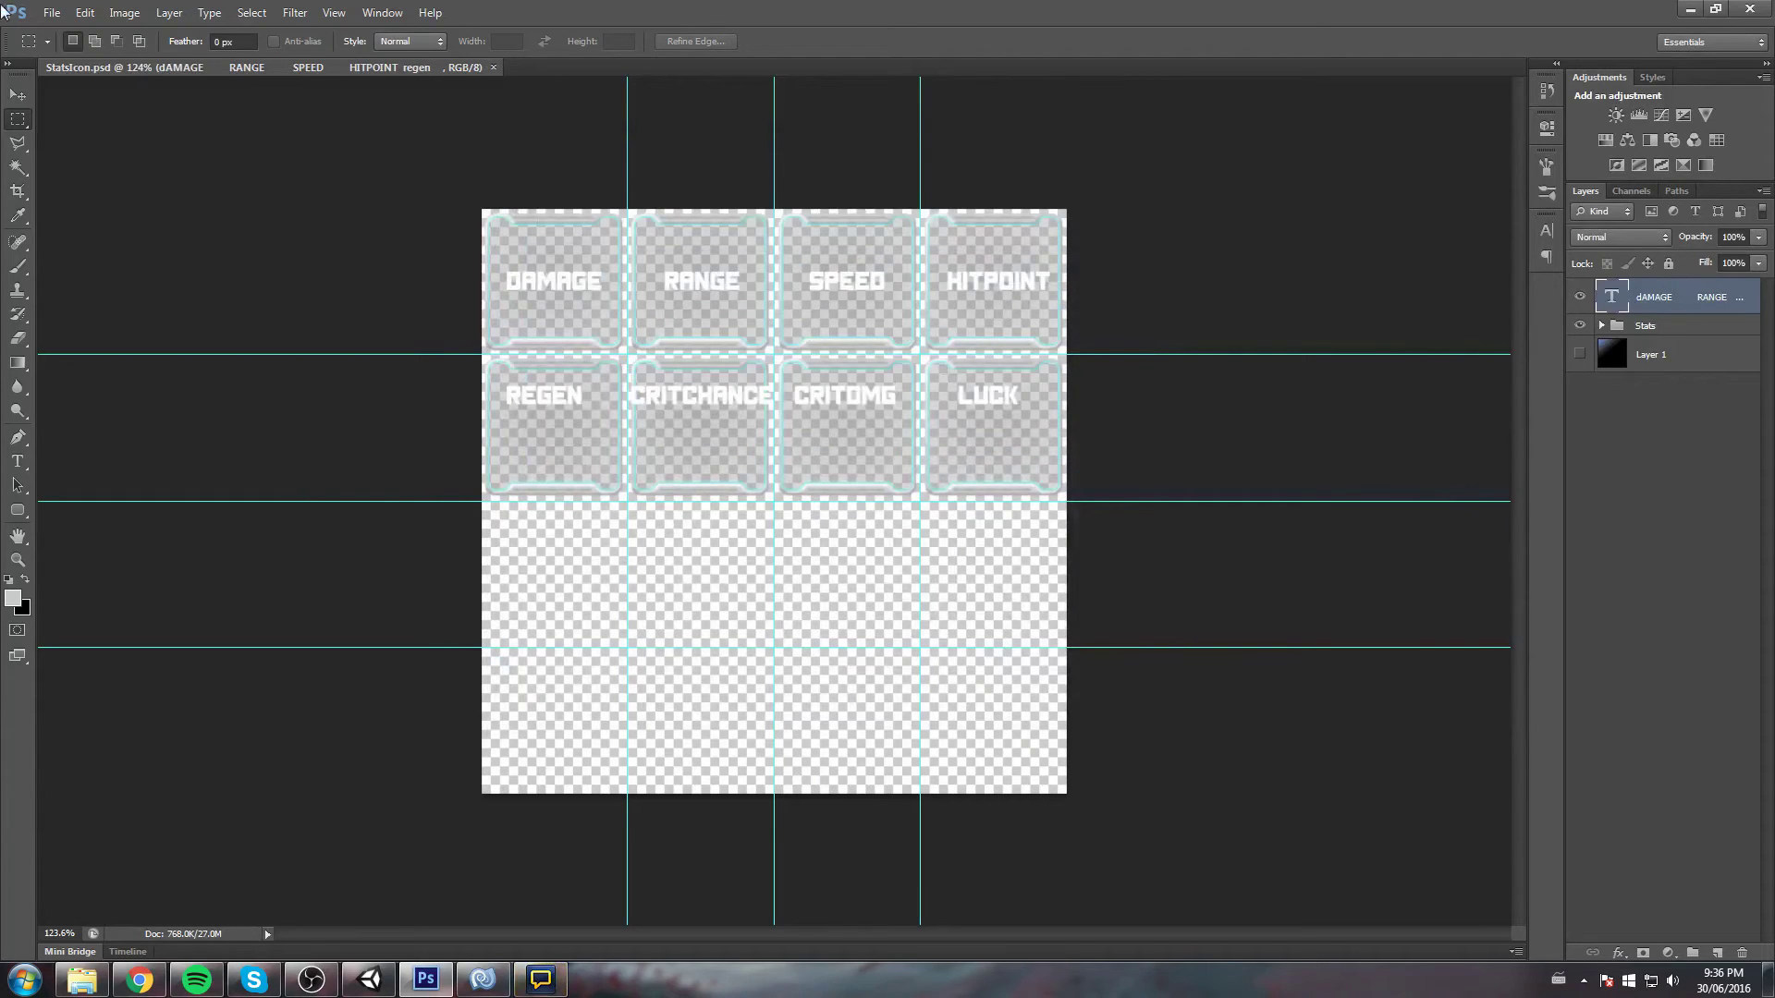
Start saving the sheet as a PNG copy named StatsIcon.png and go up to the Artwork folder
left_click(52, 13)
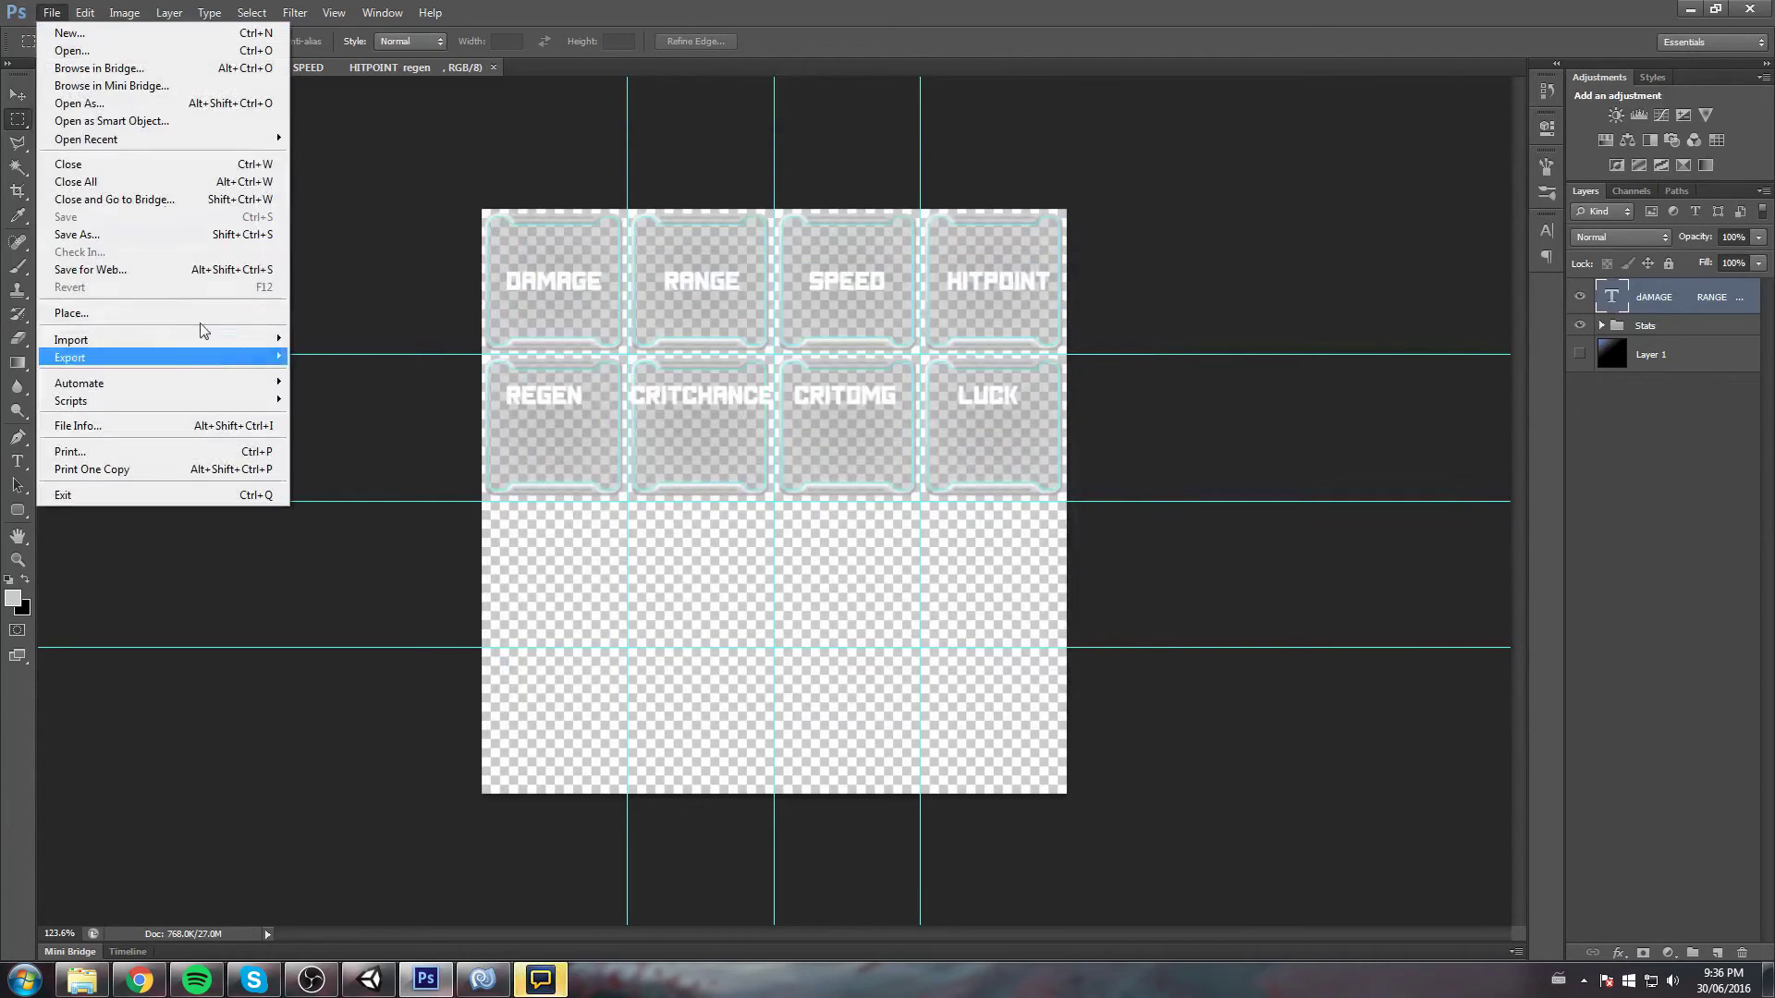
left_click(95, 237)
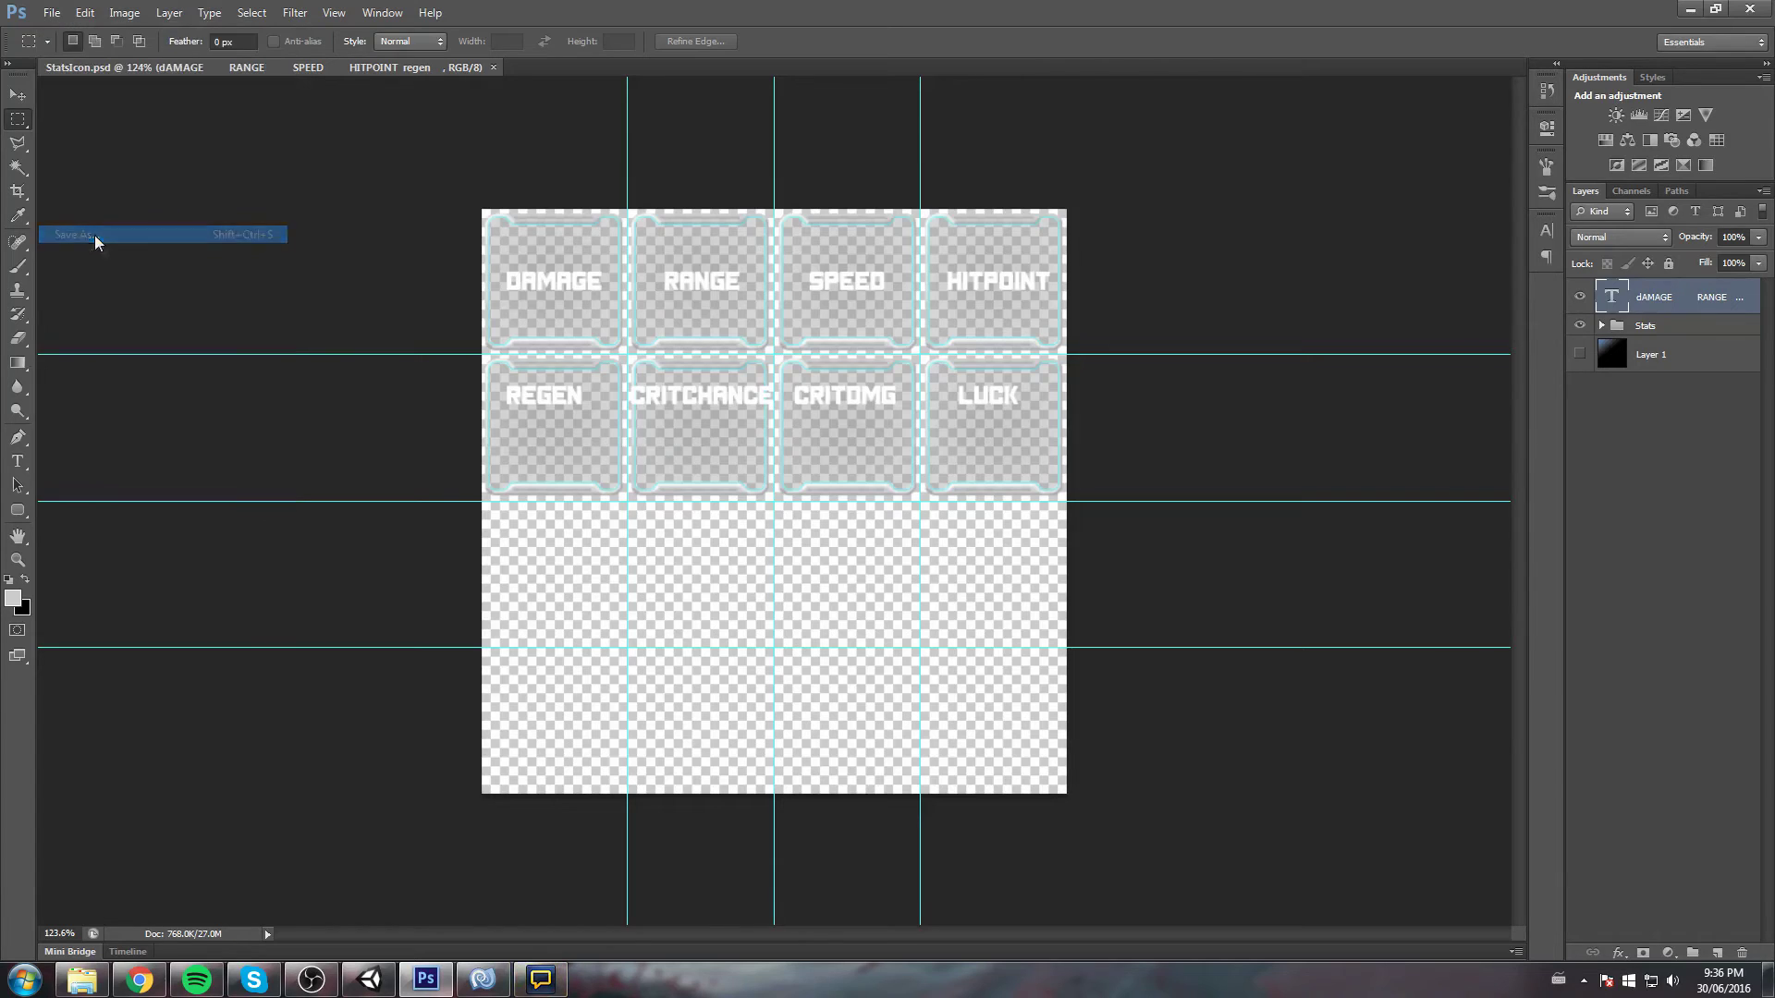
left_click(795, 504)
left_click(731, 712)
left_click(826, 182)
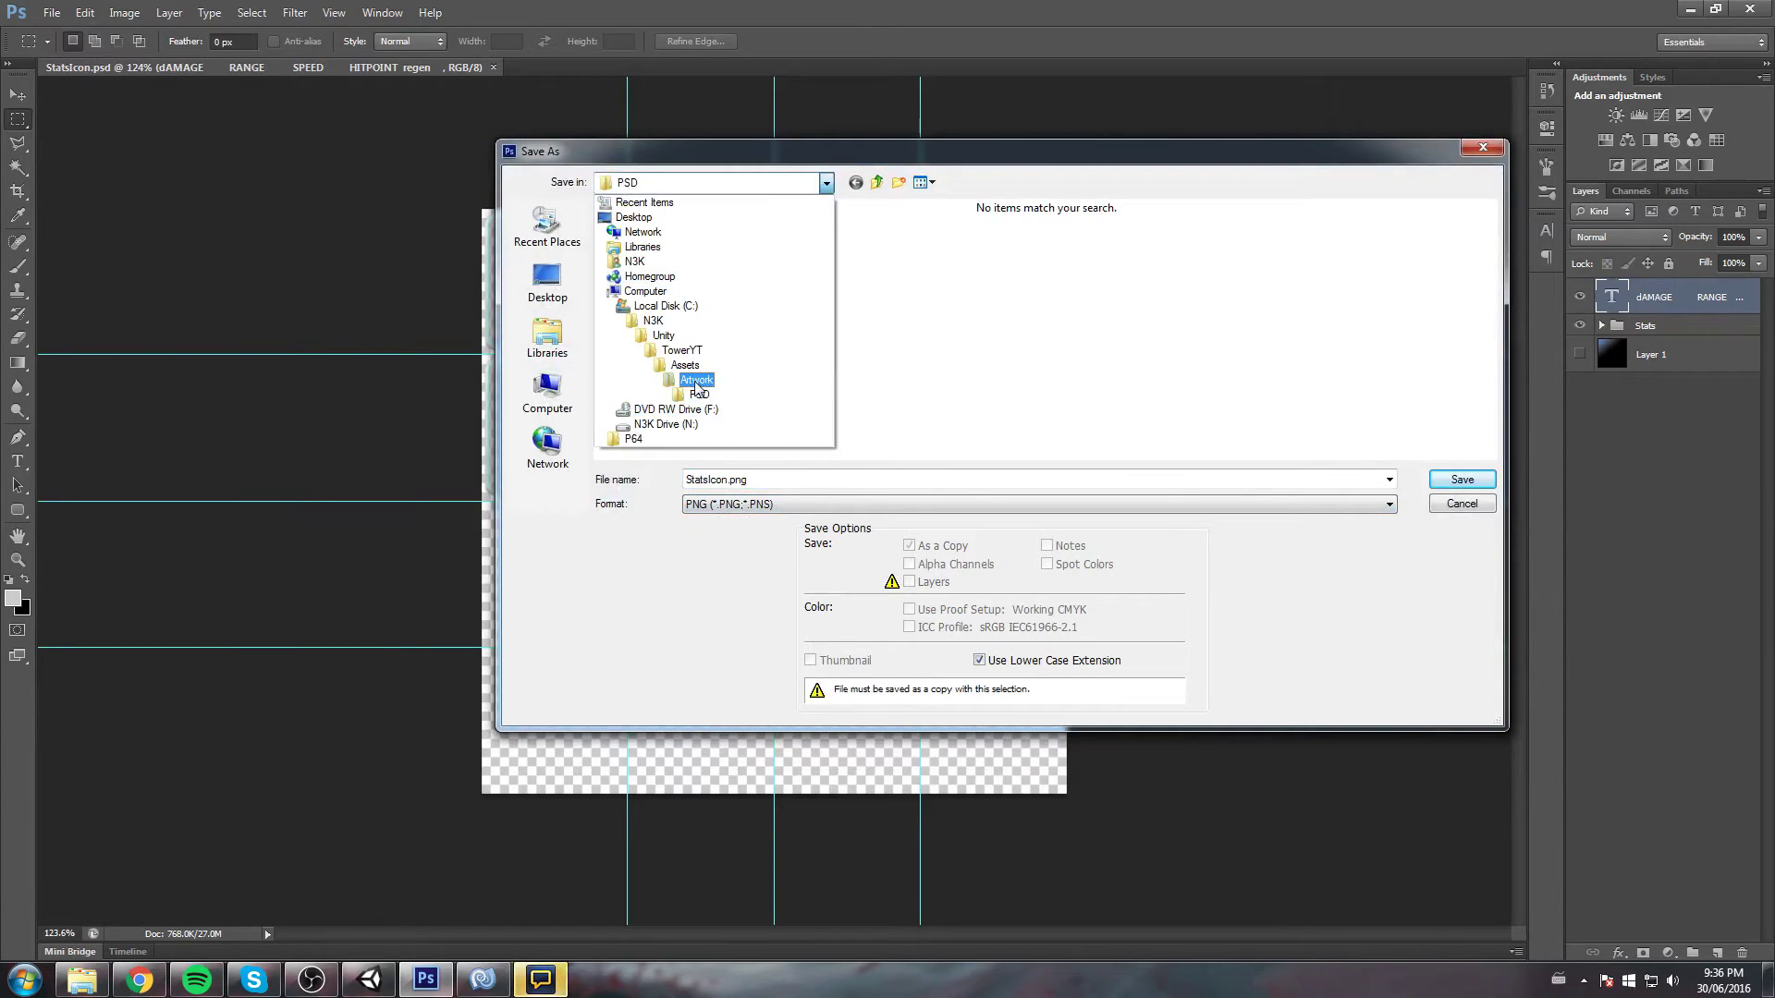
left_click(697, 380)
Create a UI folder inside Artwork and save StatsIcon.png in it, accepting the PNG options
right_click(655, 270)
mouse_move(732, 467)
left_click(881, 466)
key("BackSpace")
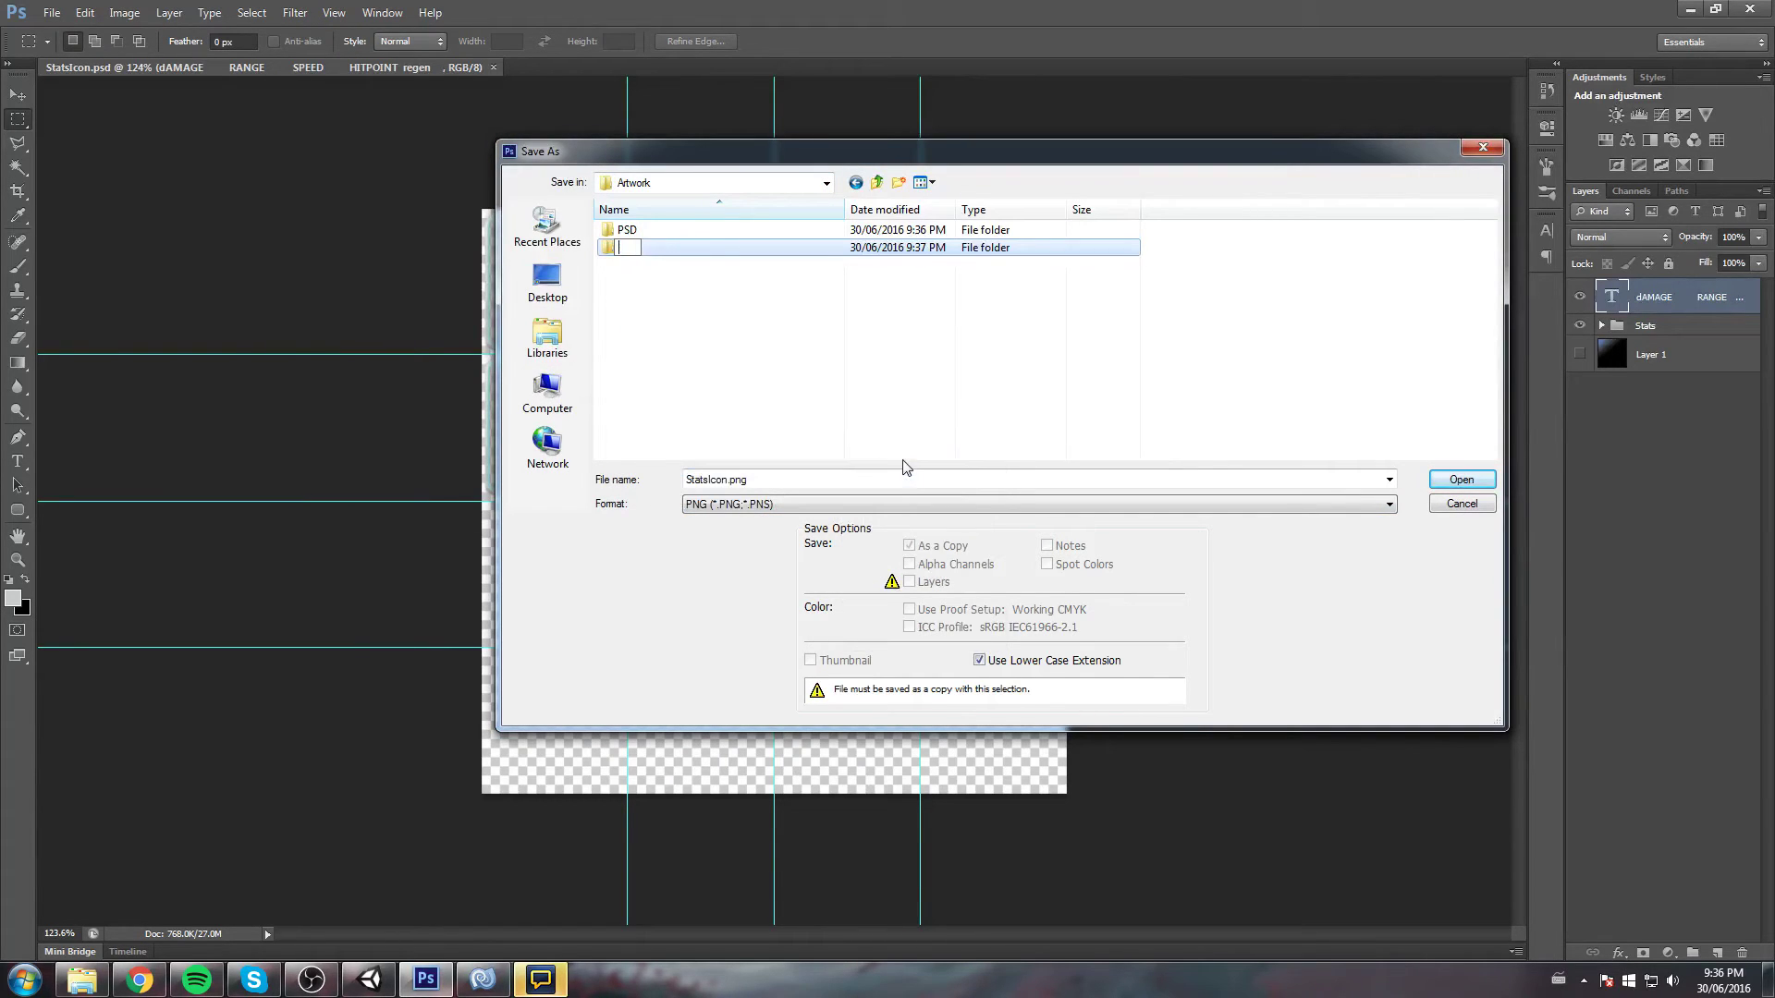
key("Return")
key("Return")
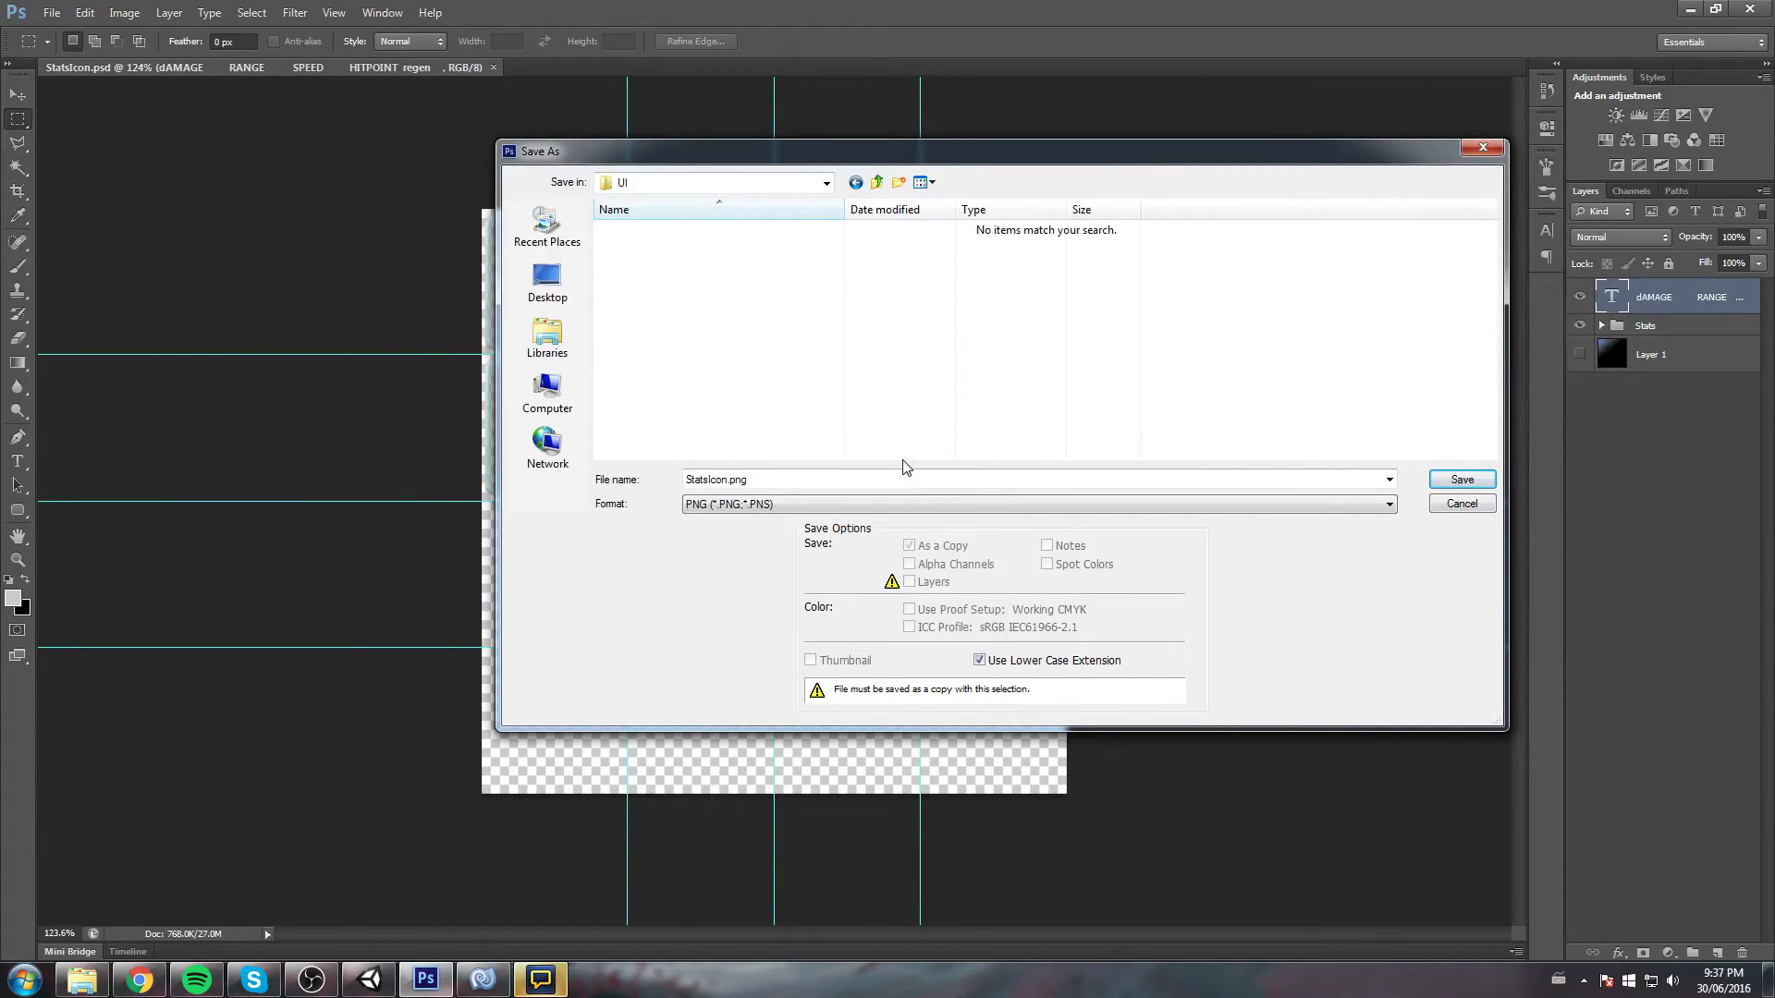
left_click(1461, 479)
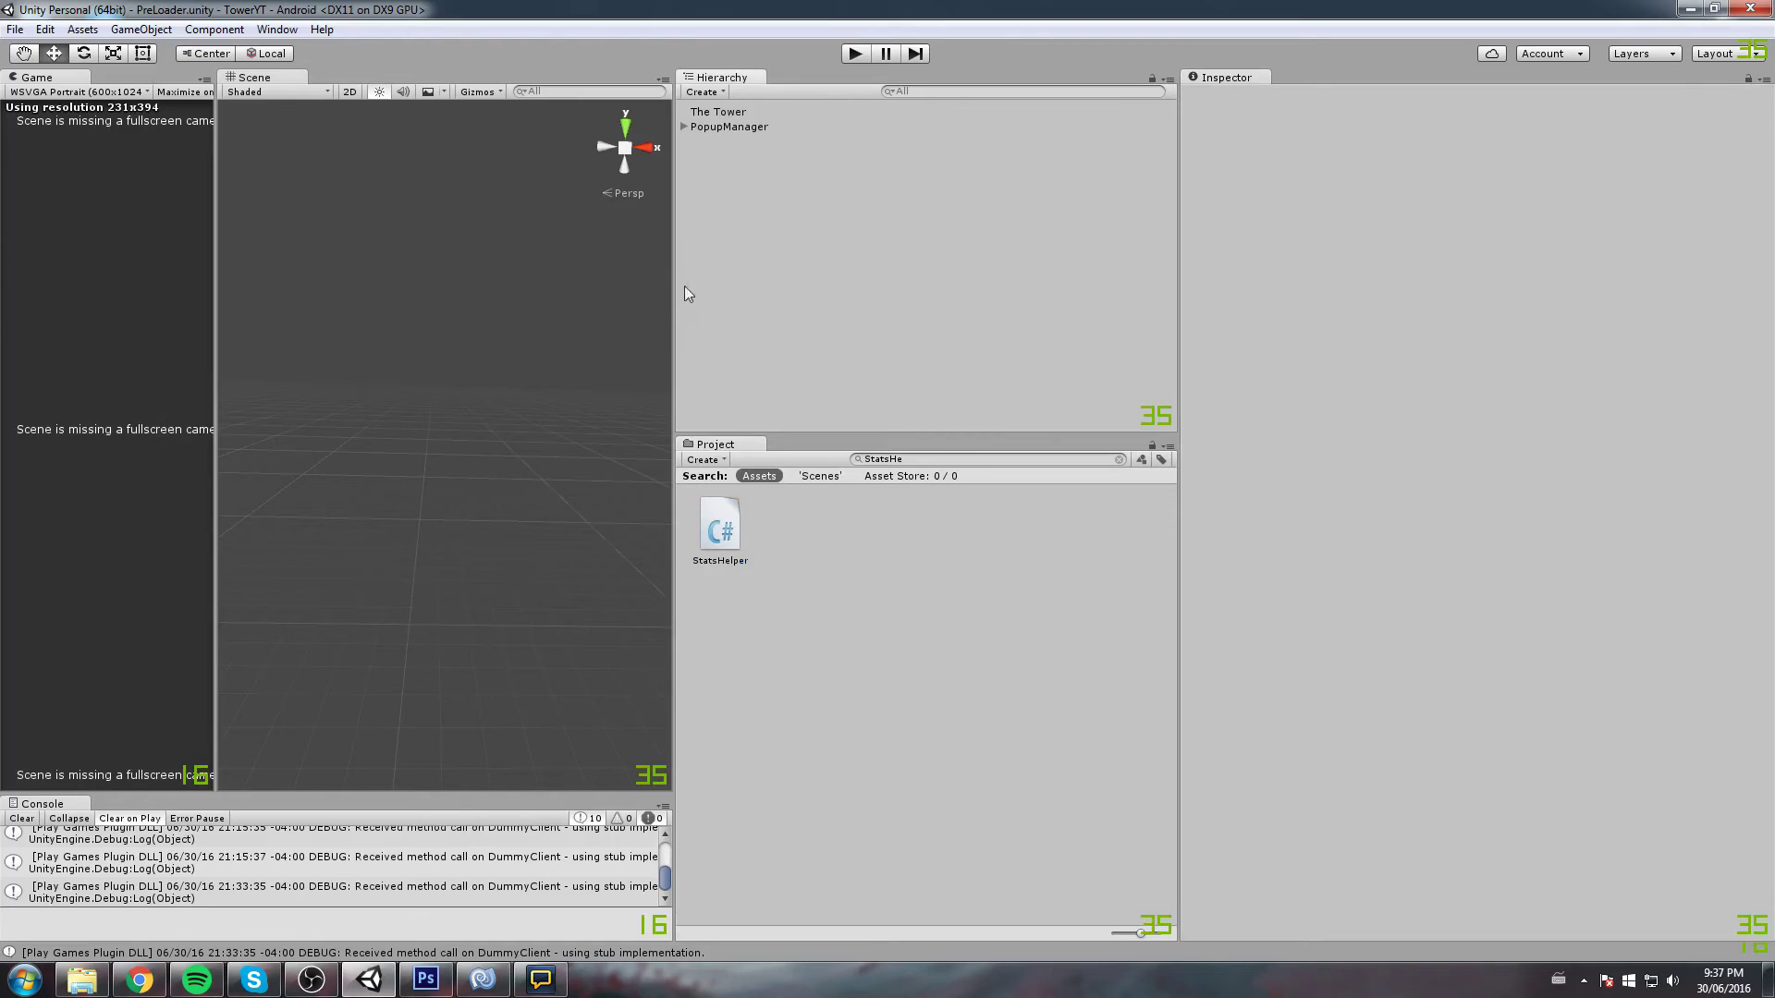
left_click_drag(678, 290, 1410, 333)
left_click(1459, 459)
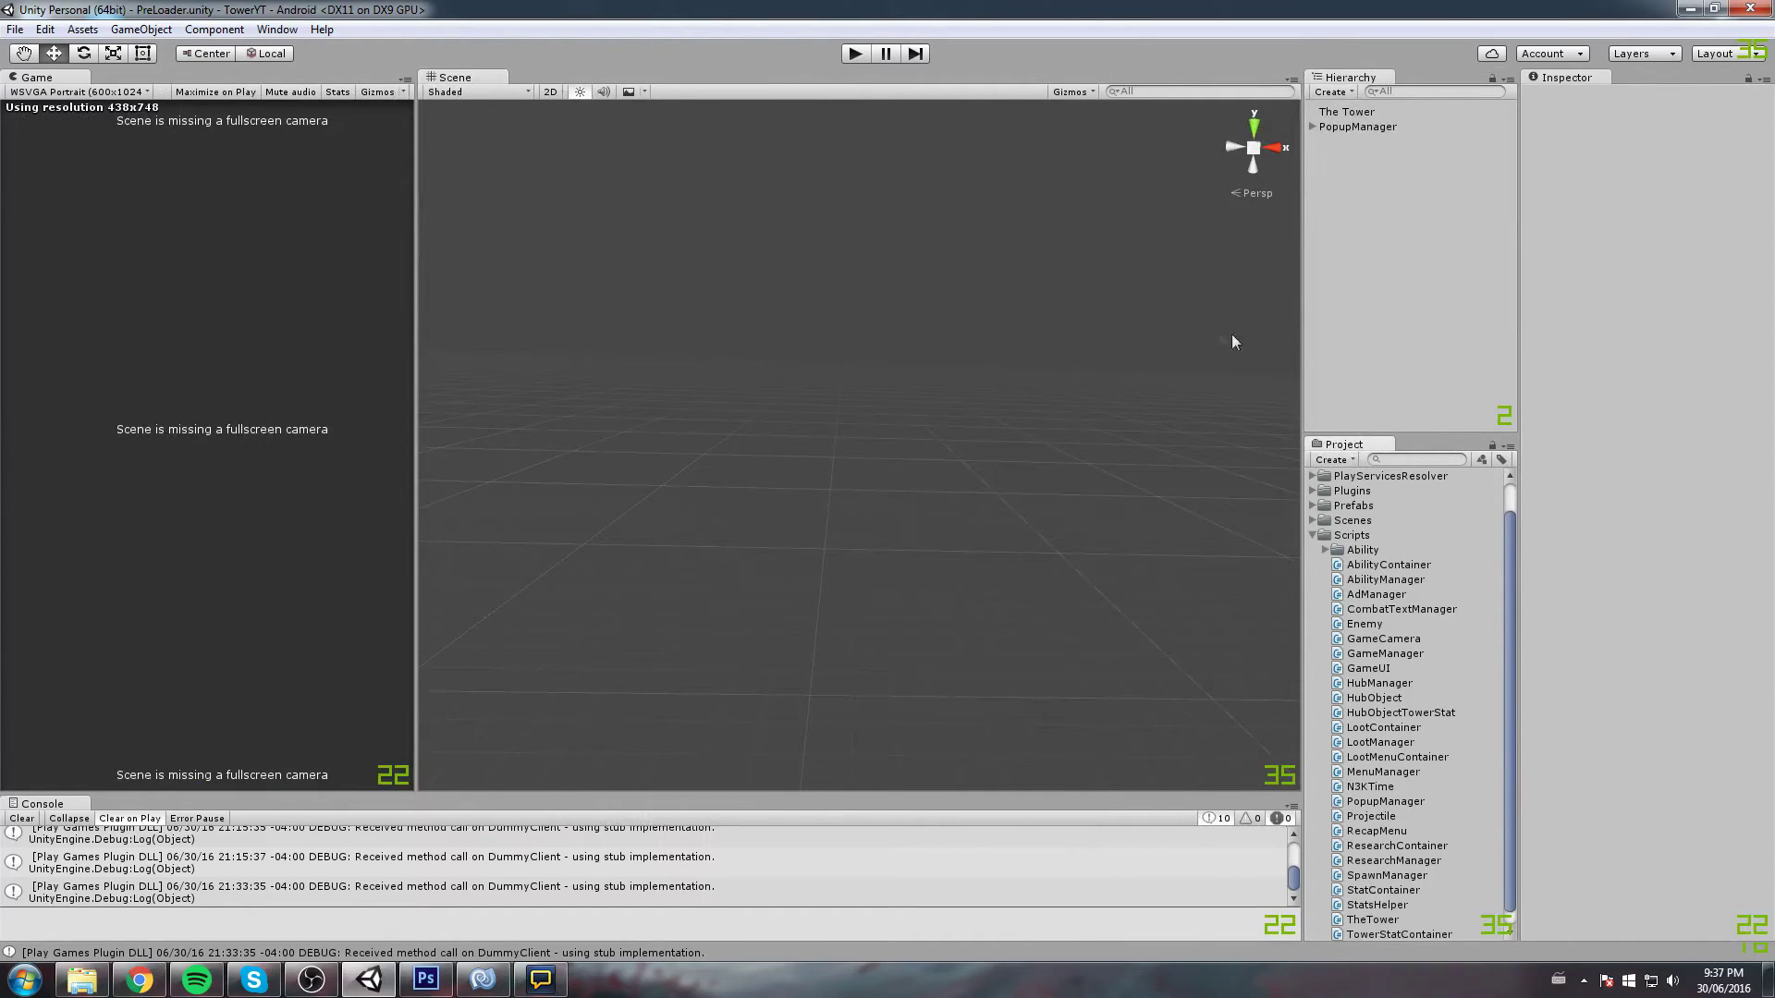
In Unity, collapse the Scripts folder and expand Artwork to inspect StatsIcon in the PSD and UI folders
left_click(1312, 536)
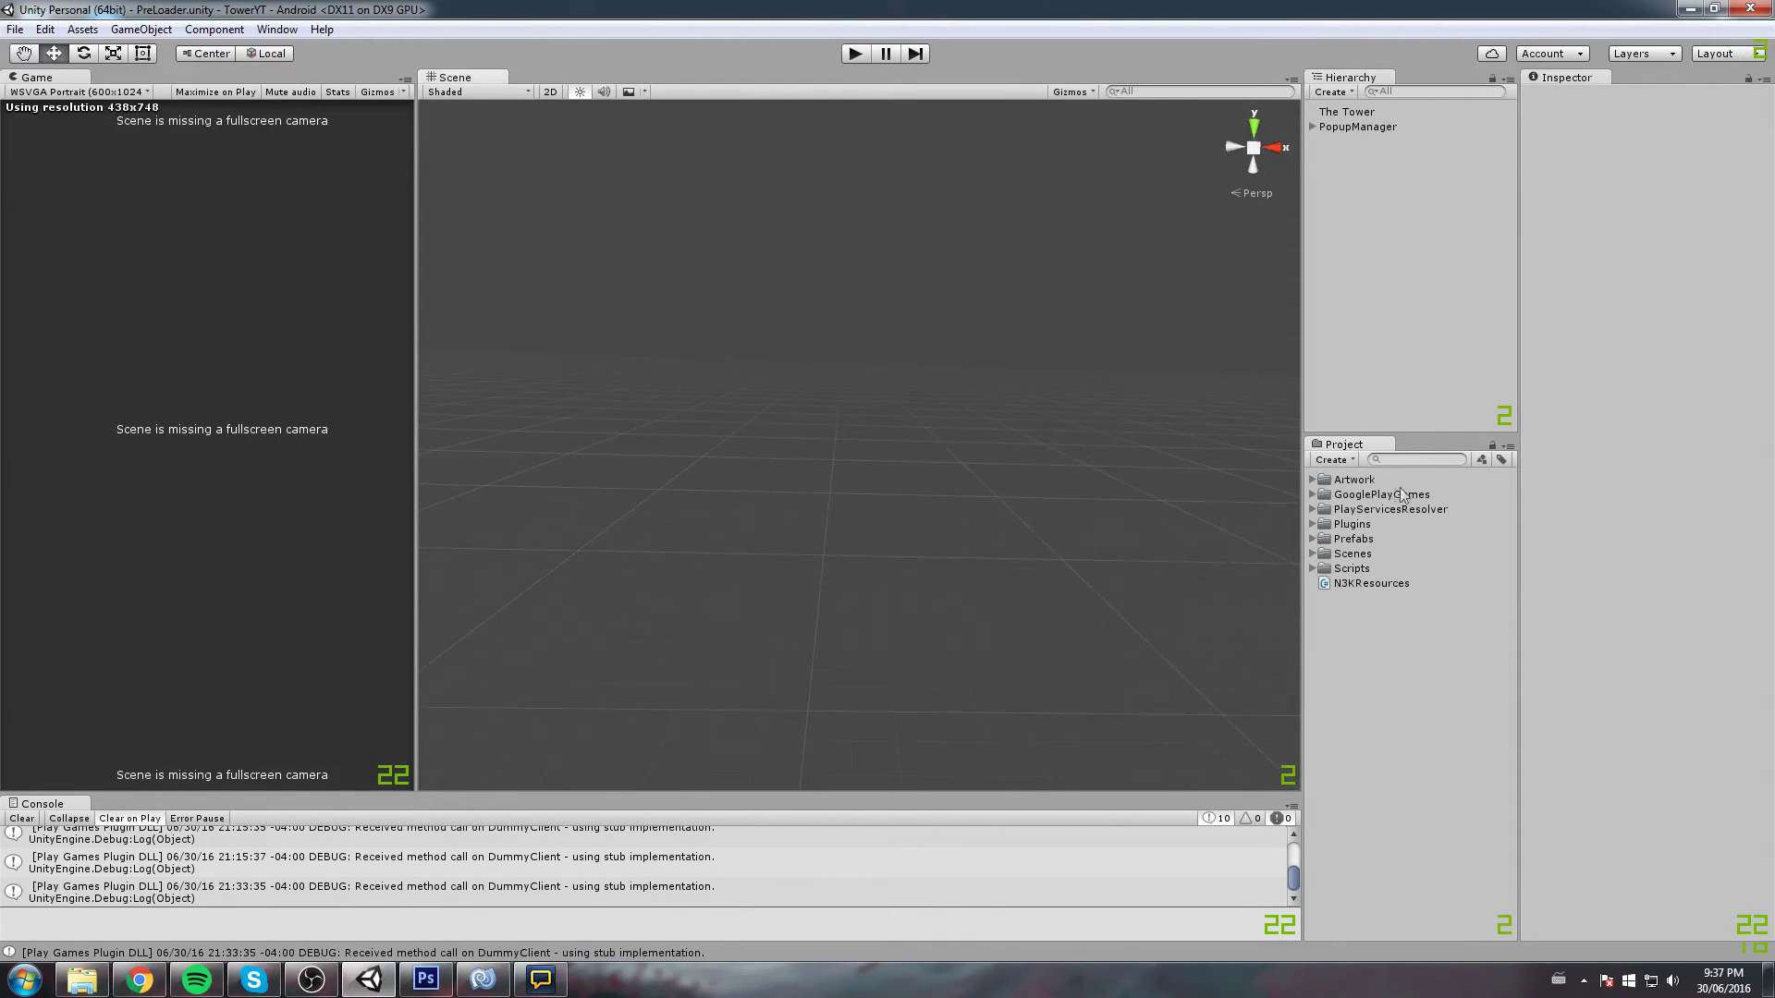
left_click(1358, 480)
left_click(1311, 480)
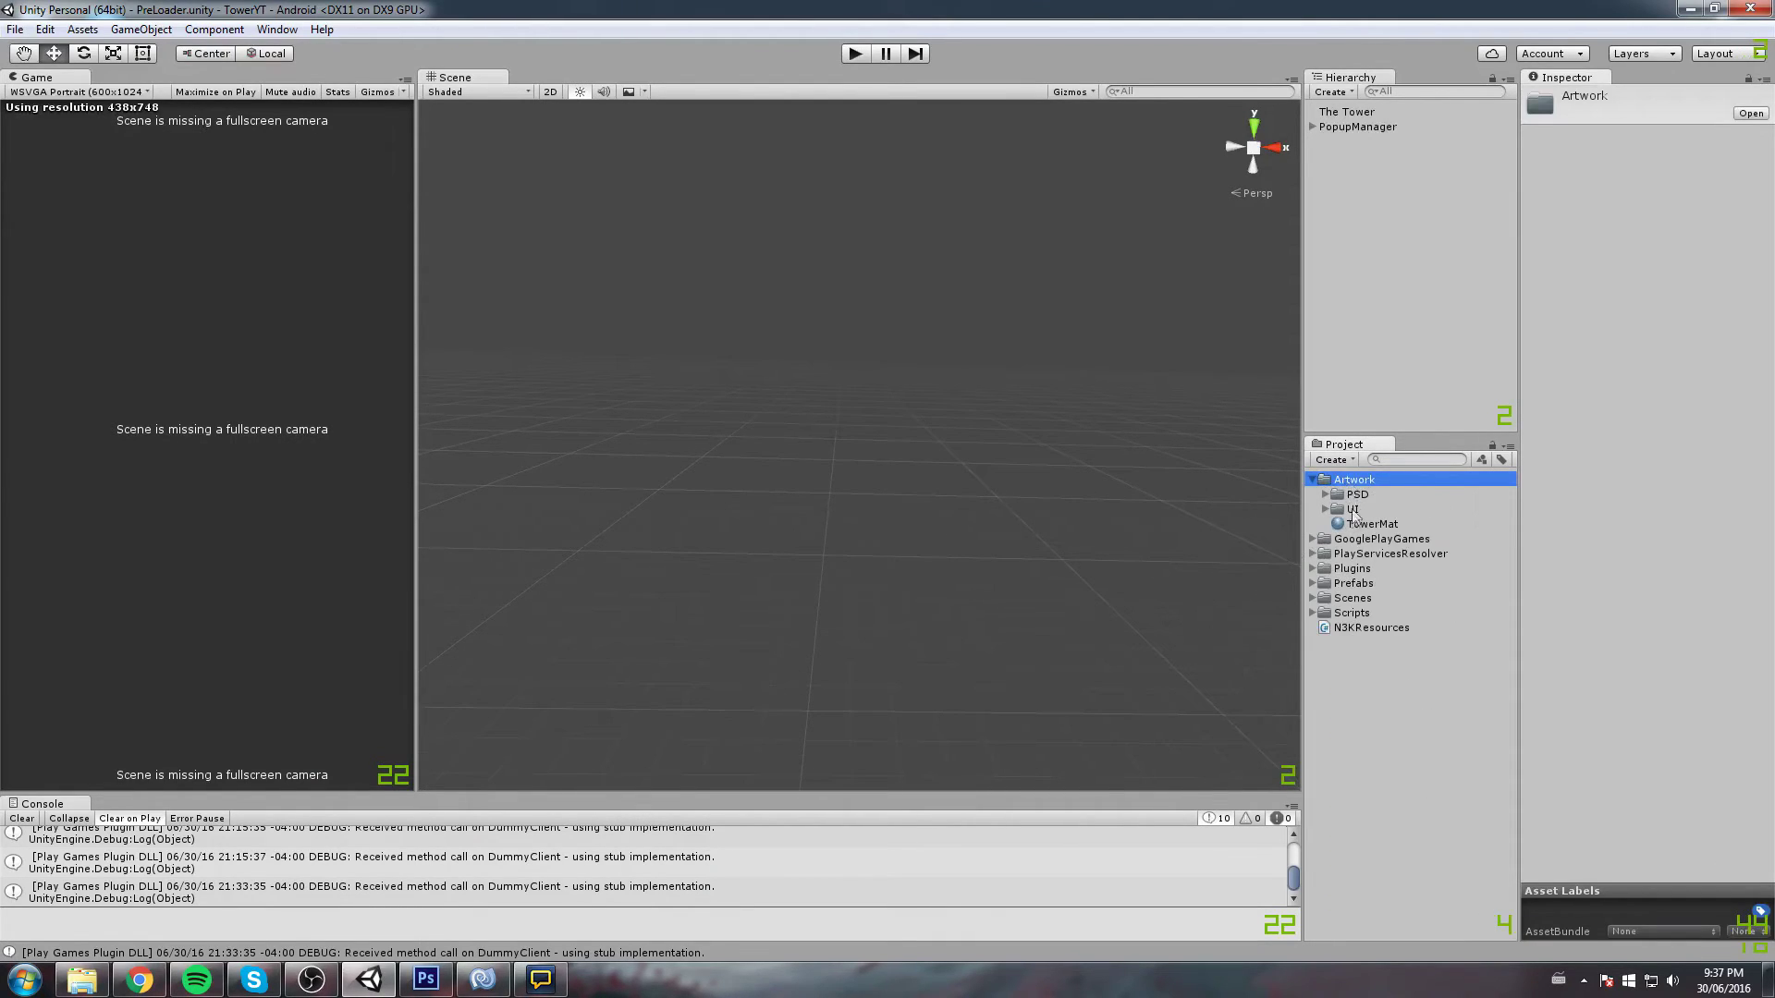
left_click(1332, 497)
left_click(1325, 494)
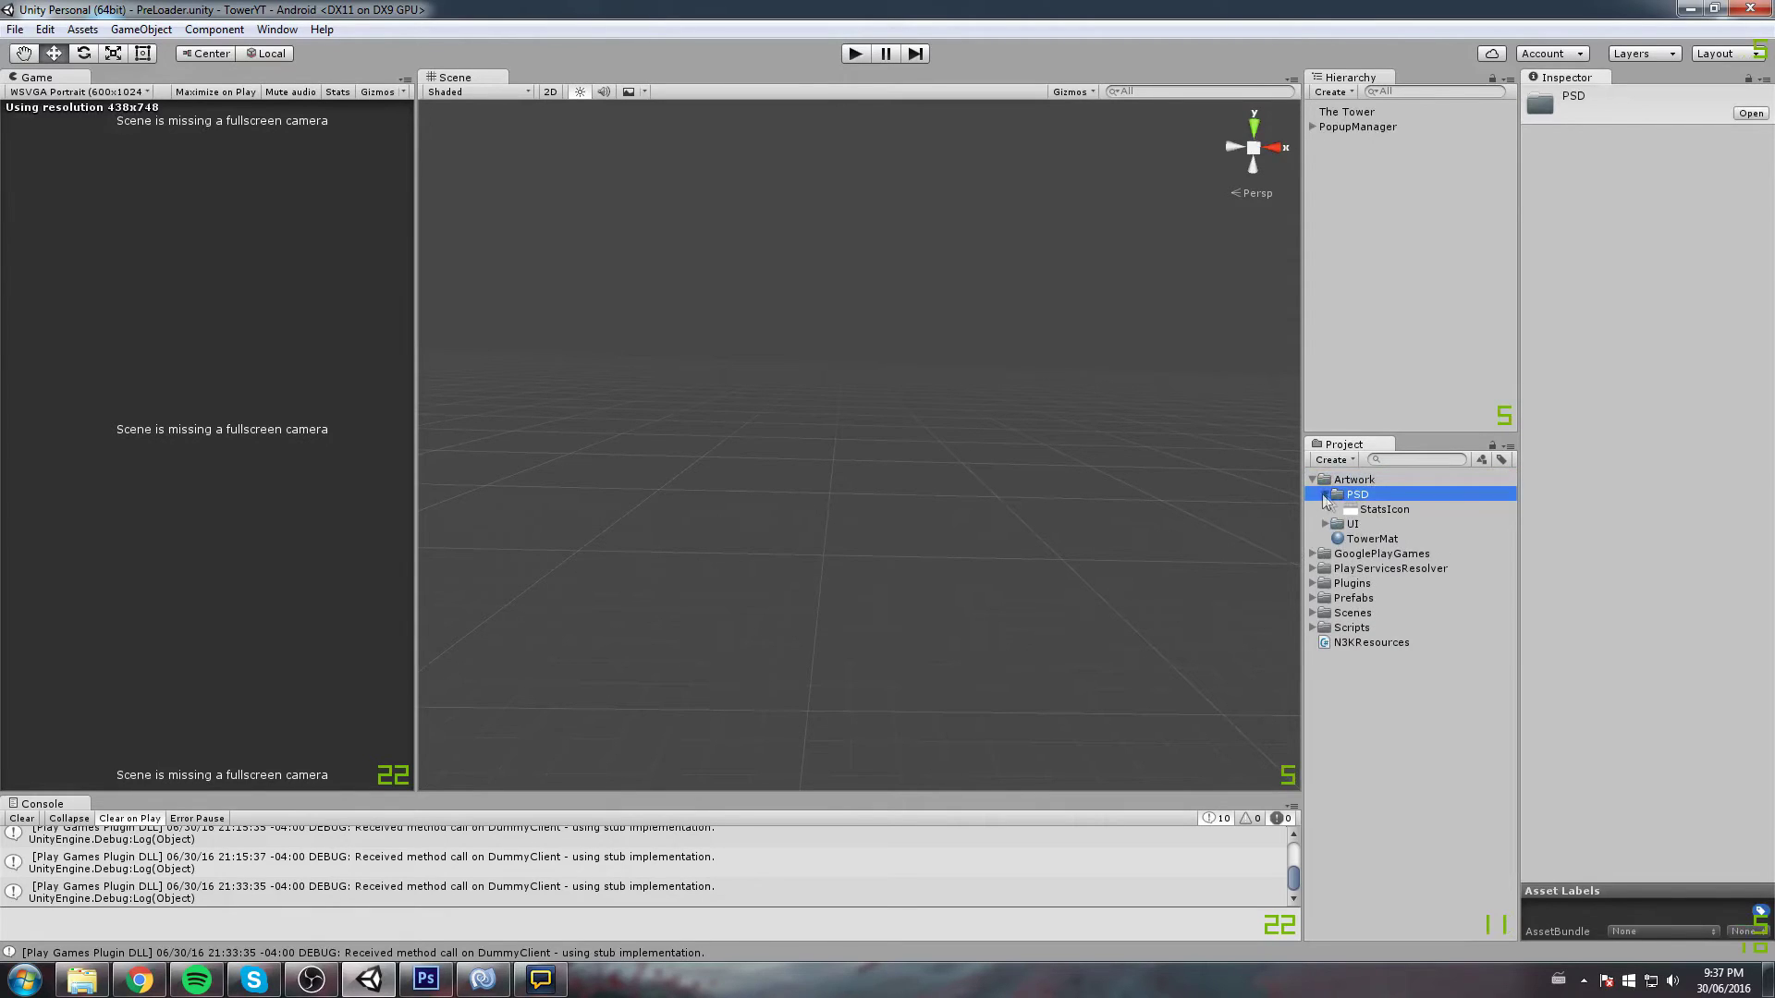
left_click(1351, 509)
left_click_drag(1336, 515, 1353, 524)
middle_click(1003, 414)
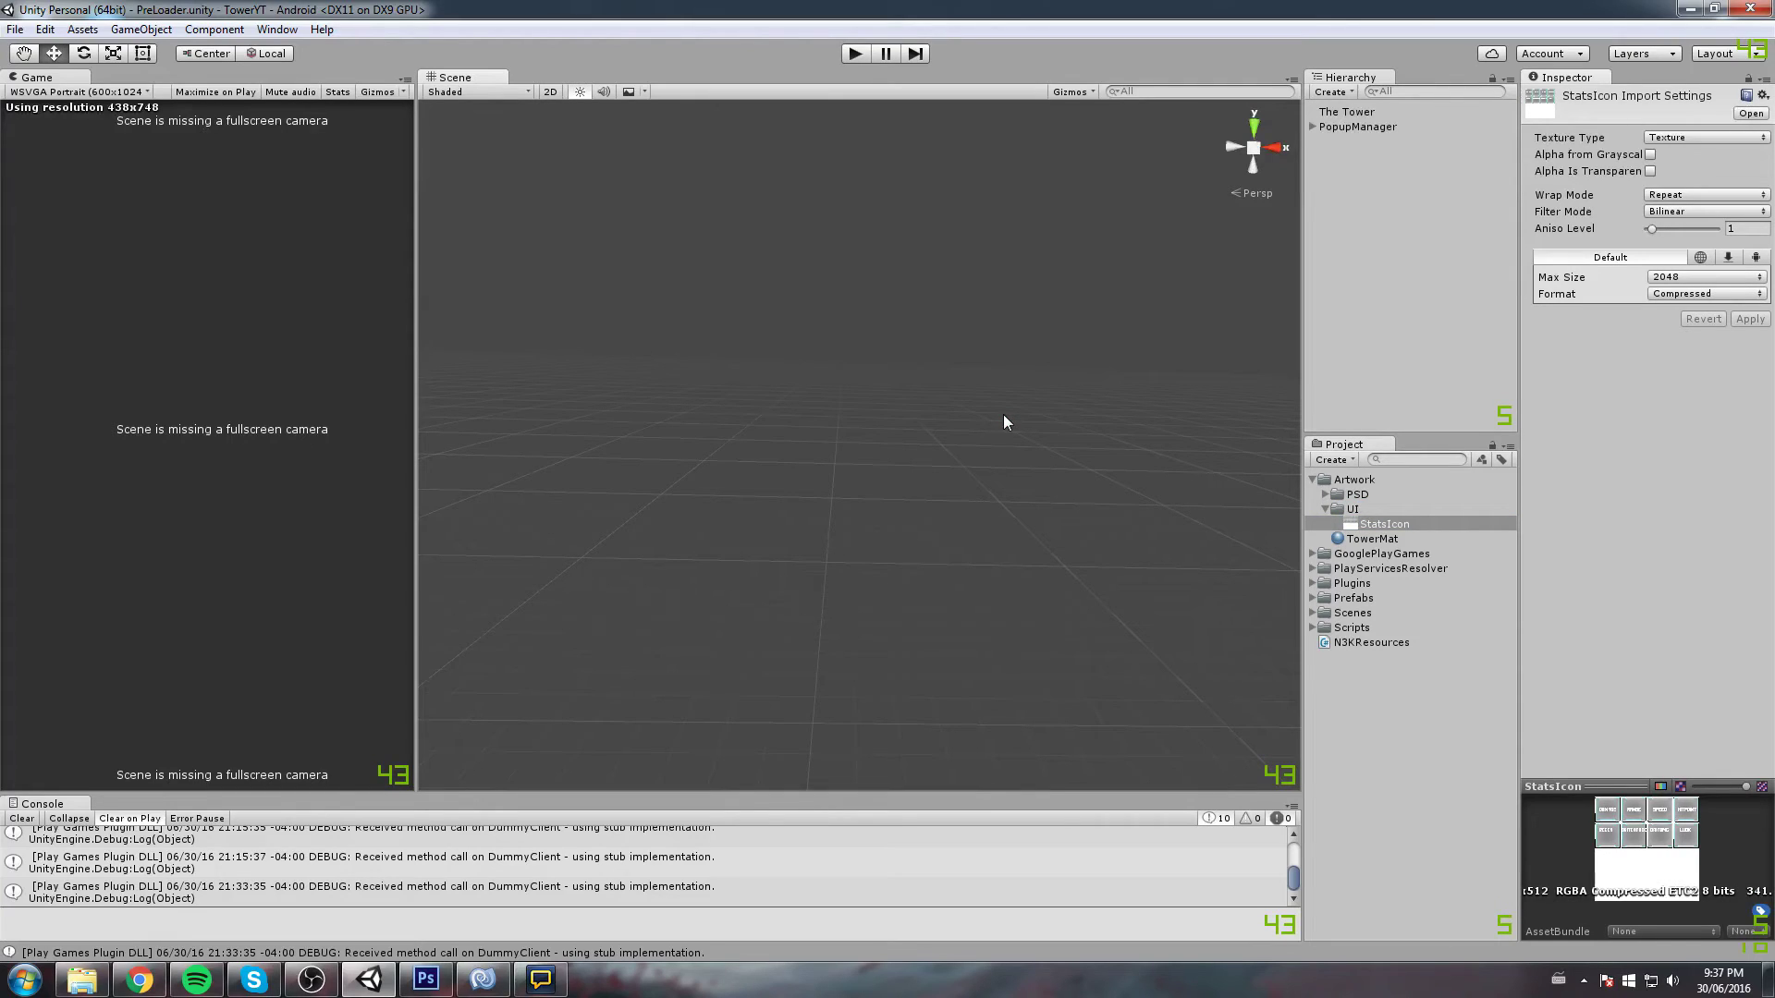
Set the UI folder's StatsIcon to Sprite (2D and UI) with Multiple sprite mode, apply it and open the Sprite Editor
left_click(1357, 522)
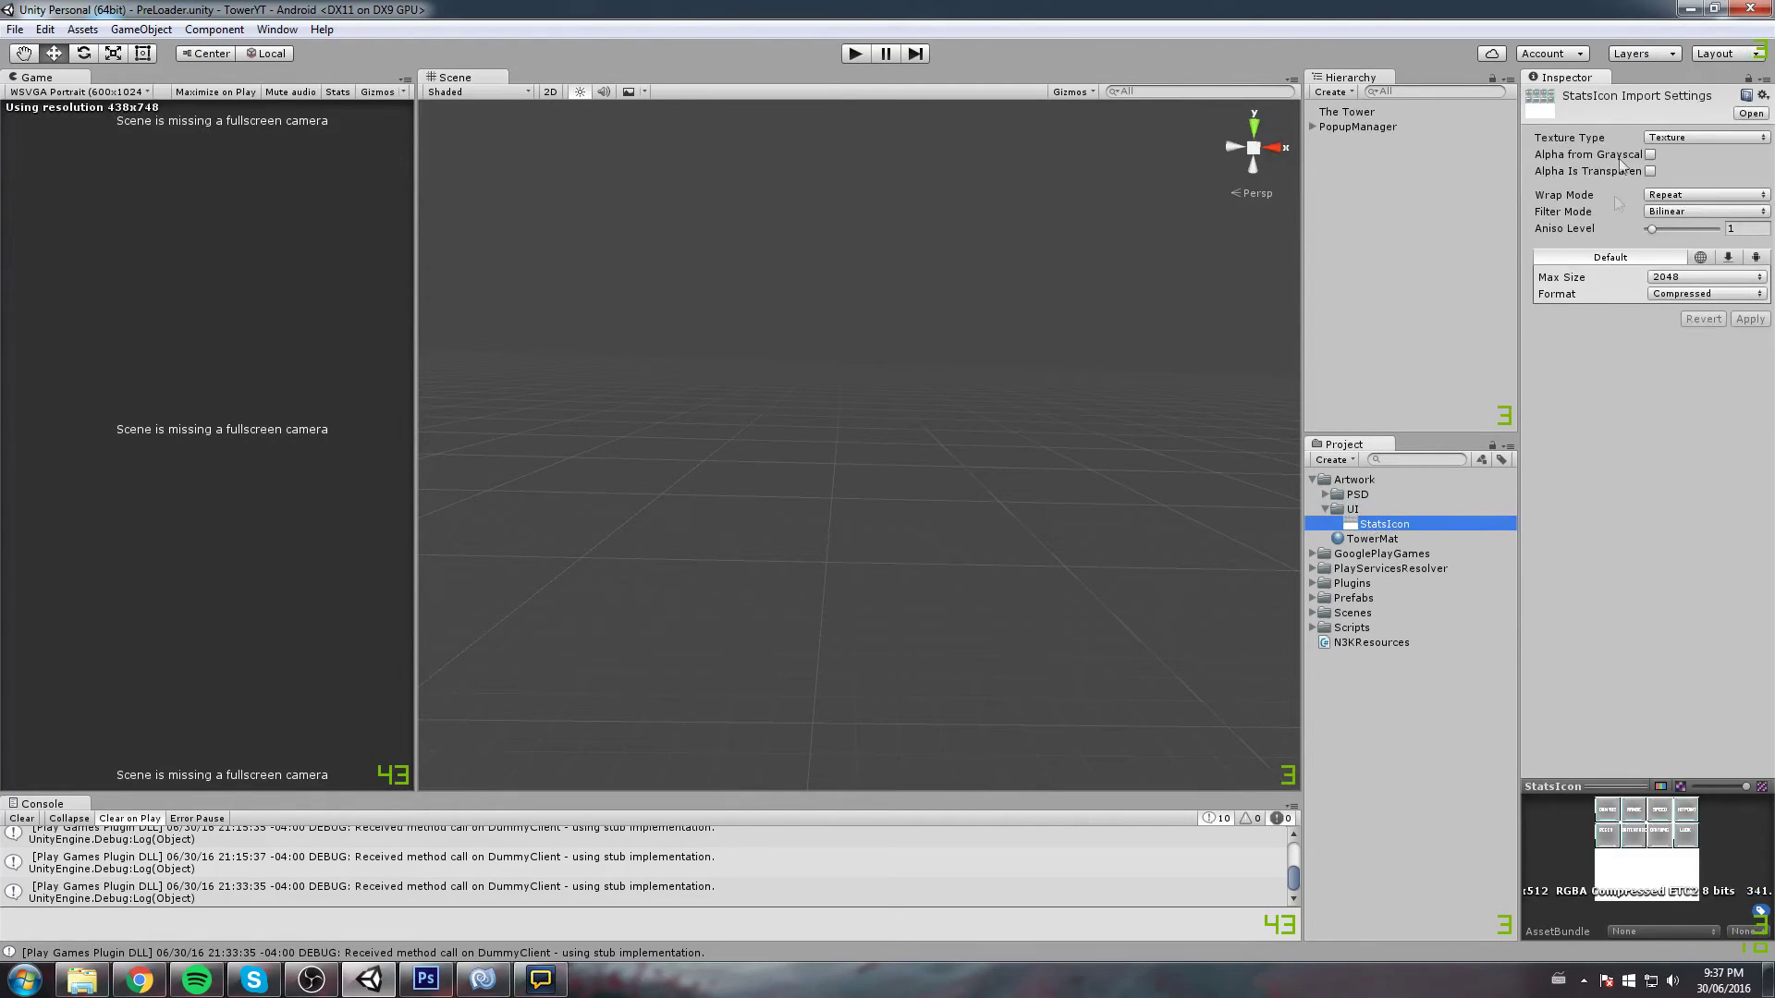
left_click(1668, 138)
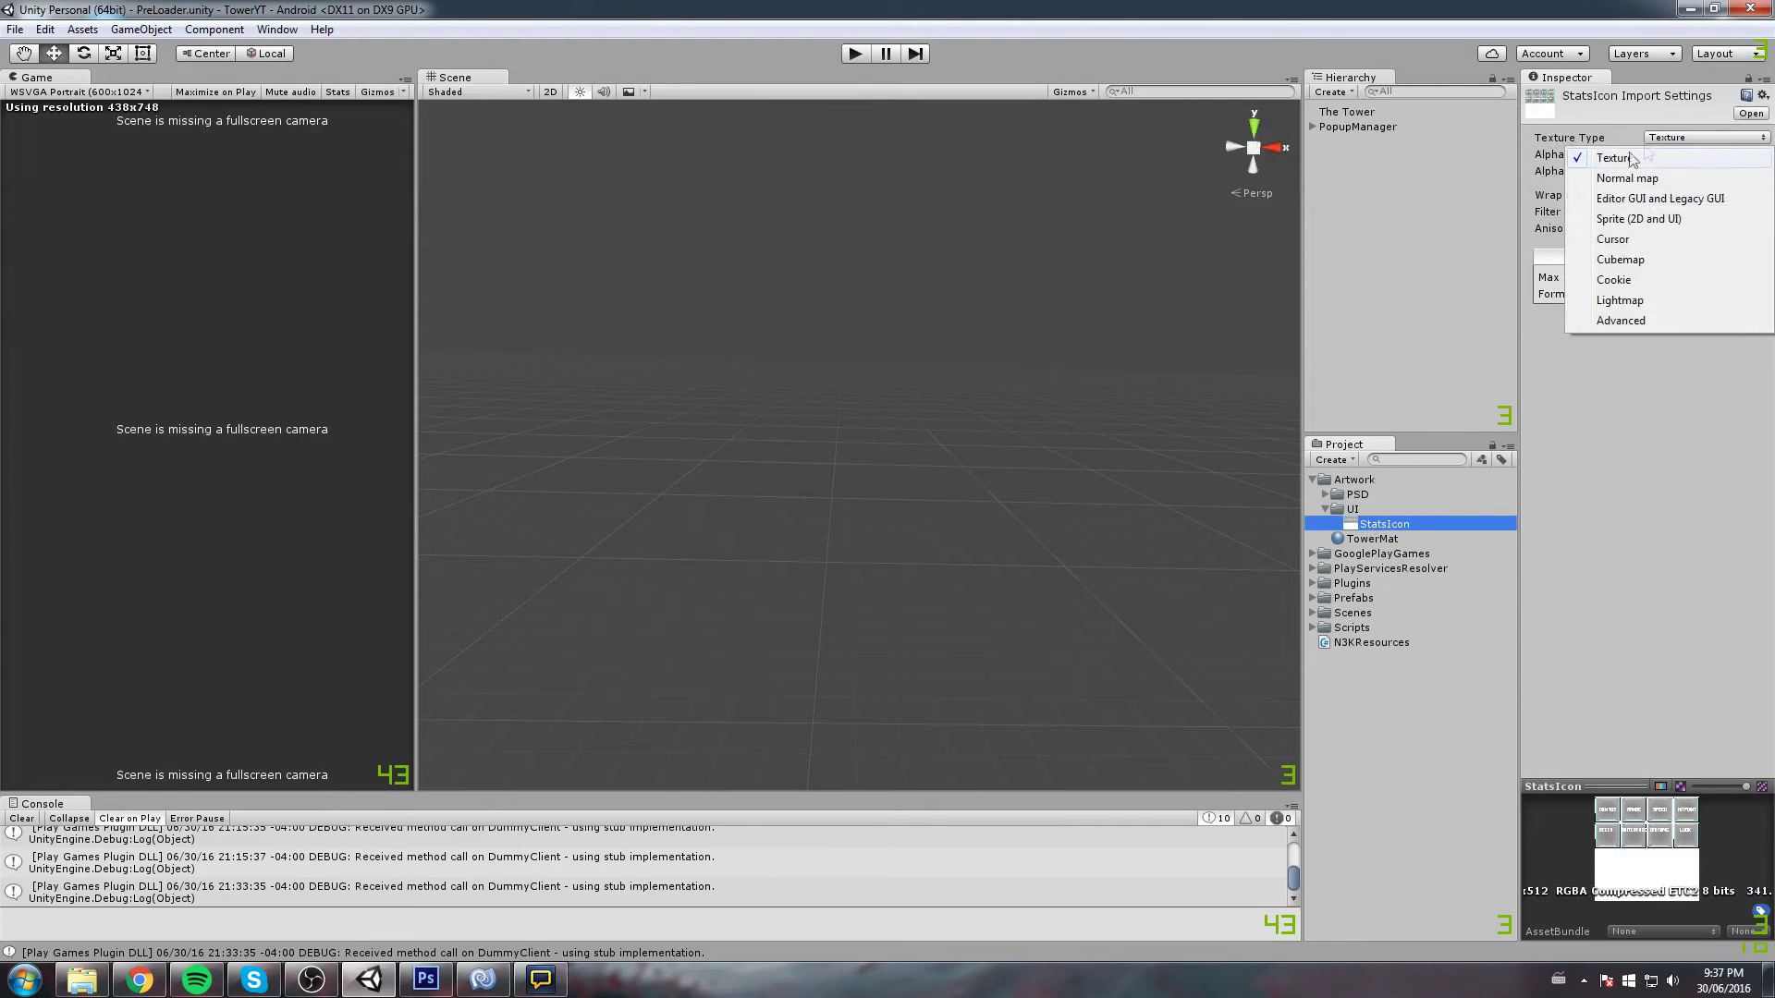
left_click(1620, 222)
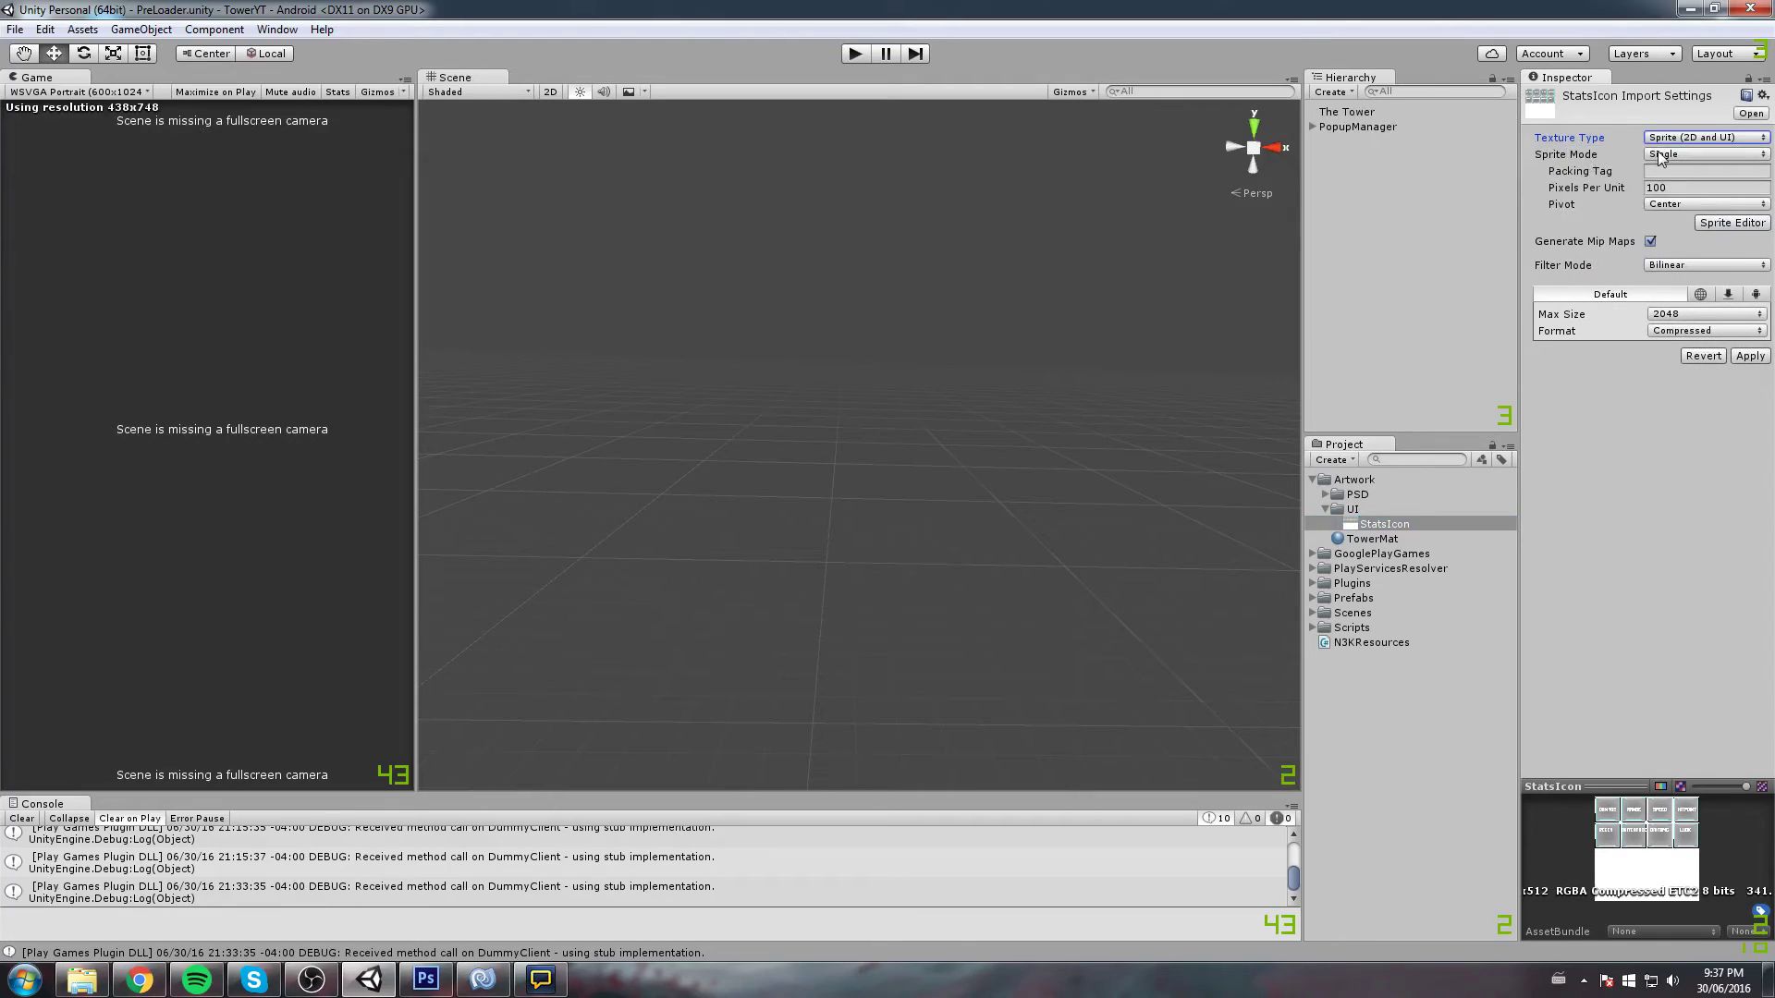
left_click(1659, 155)
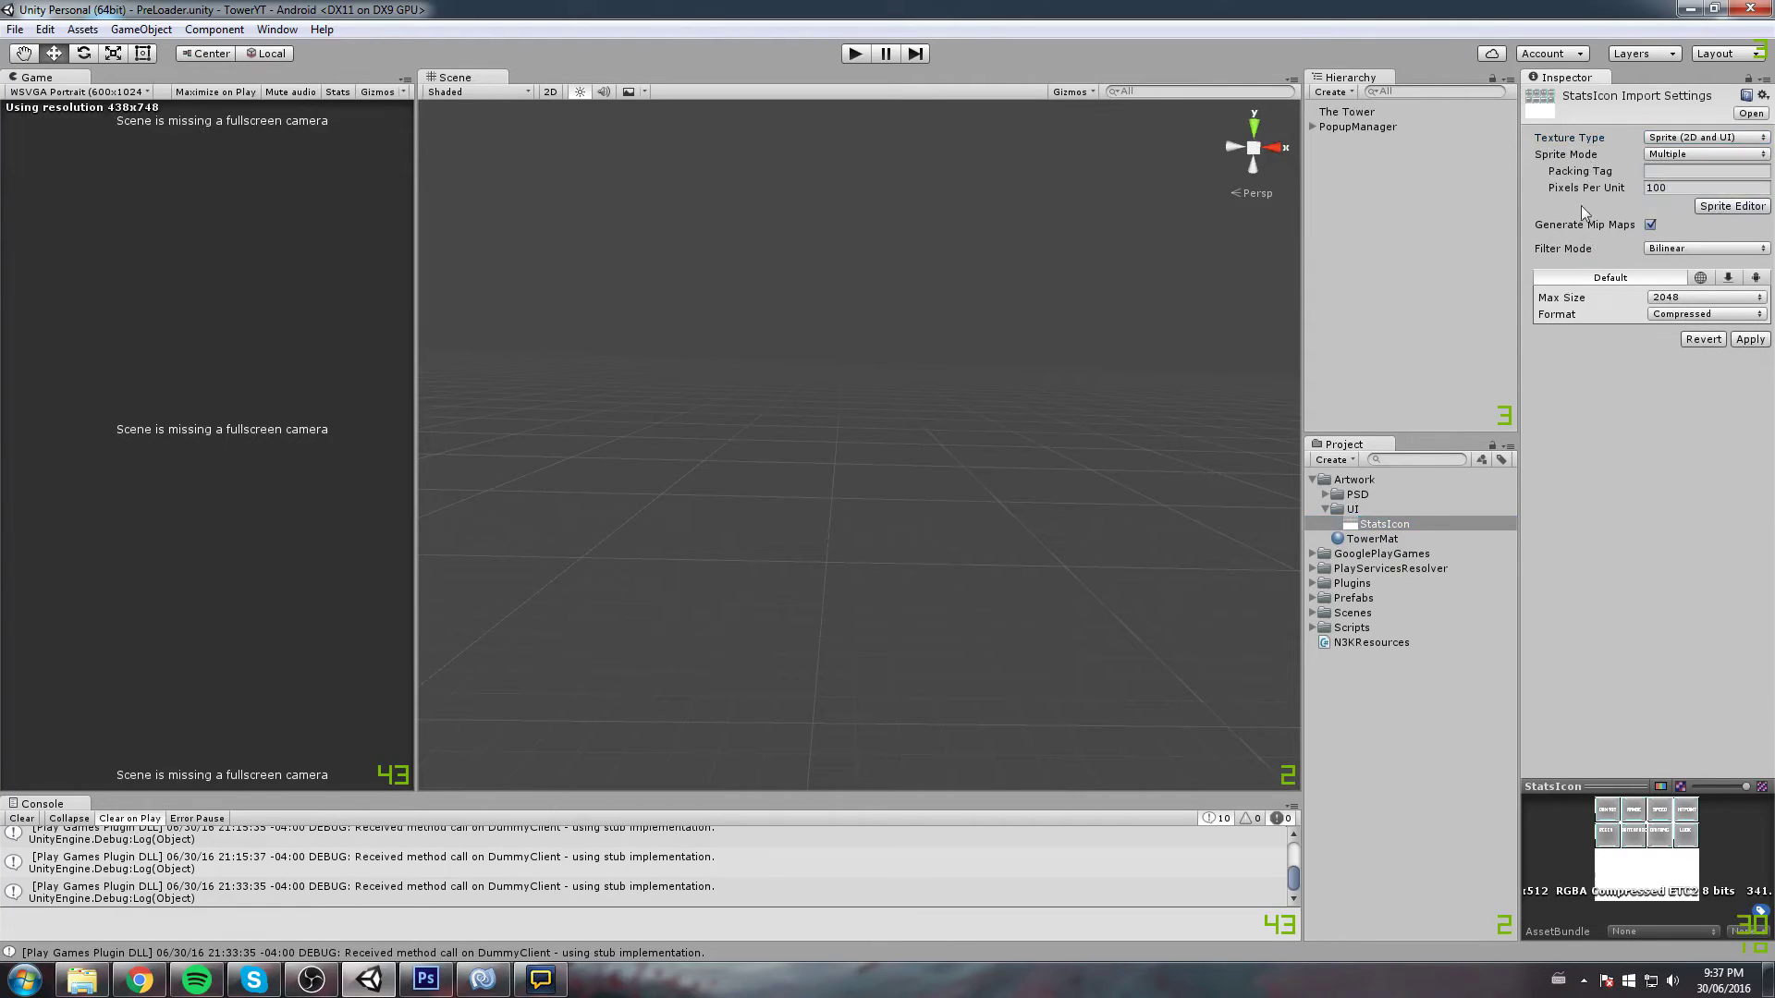
left_click(1731, 208)
left_click(940, 524)
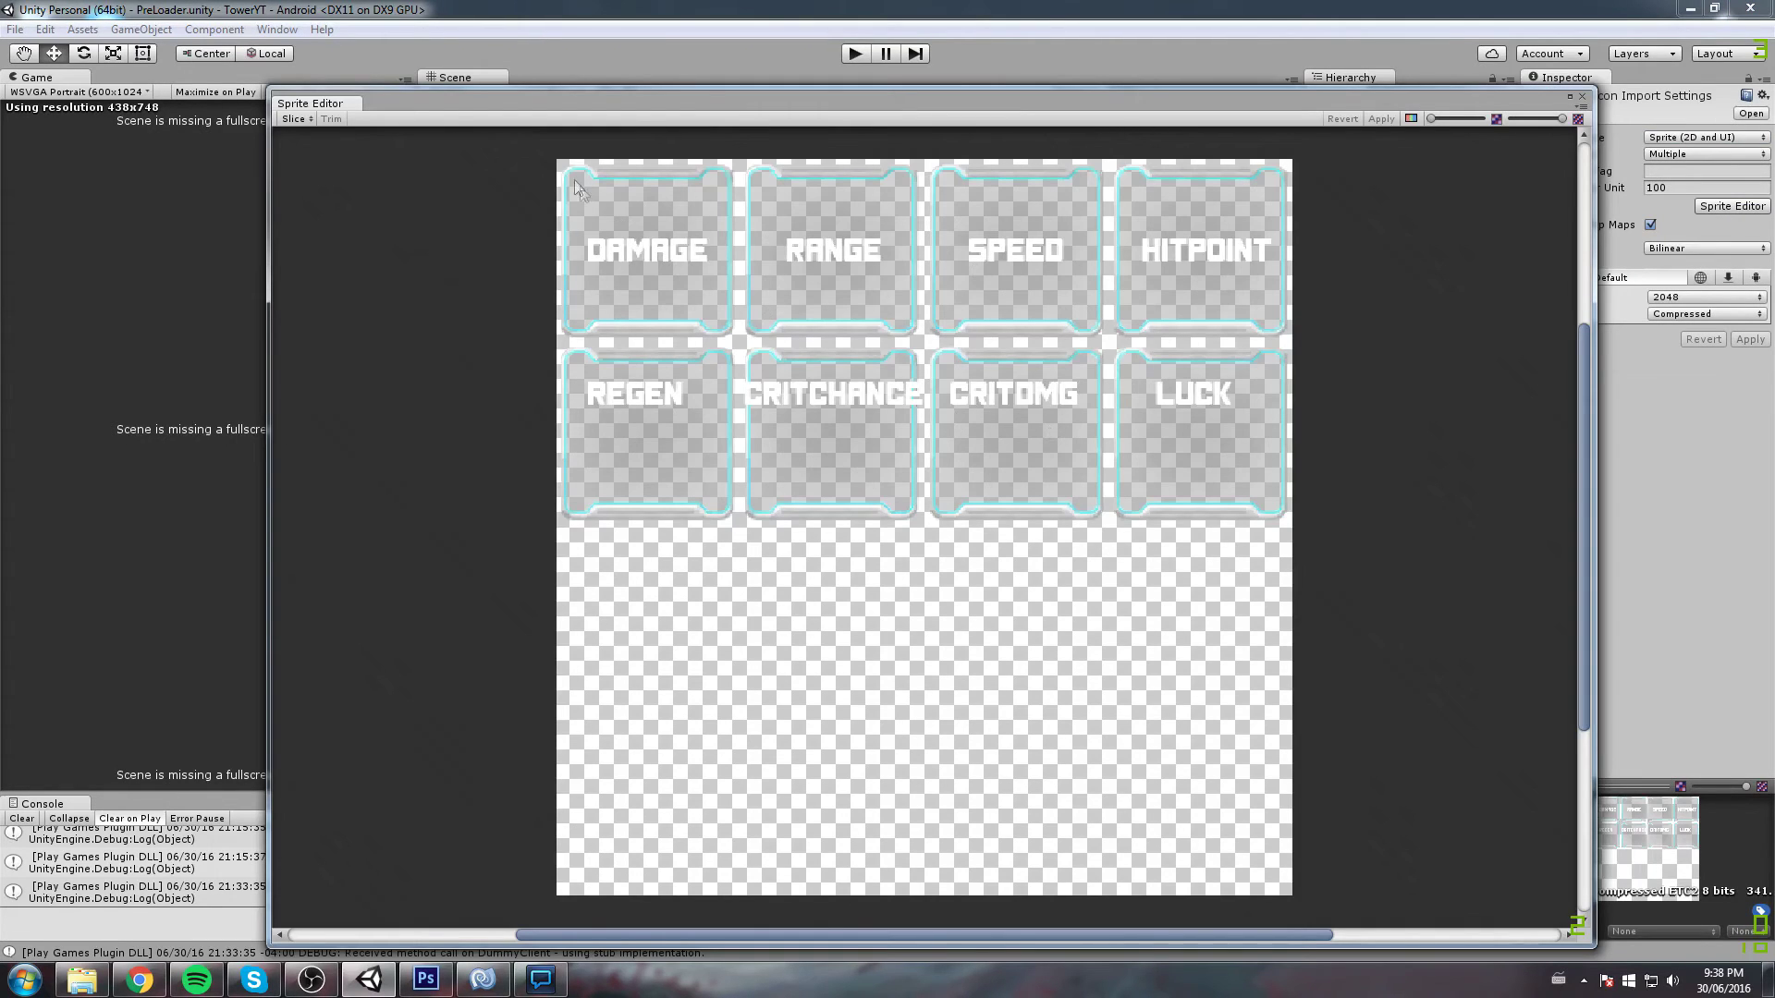
Draw a freehand trial sprite rectangle about 149 by 152 pixels in the area below the labelled frames
mouse_move(1019, 561)
left_mouse_down()
mouse_move(826, 718)
mouse_move(802, 783)
left_mouse_up()
mouse_move(951, 646)
left_mouse_down()
mouse_move(679, 215)
mouse_move(1160, 434)
mouse_move(944, 427)
mouse_move(993, 470)
mouse_move(1005, 593)
left_mouse_up()
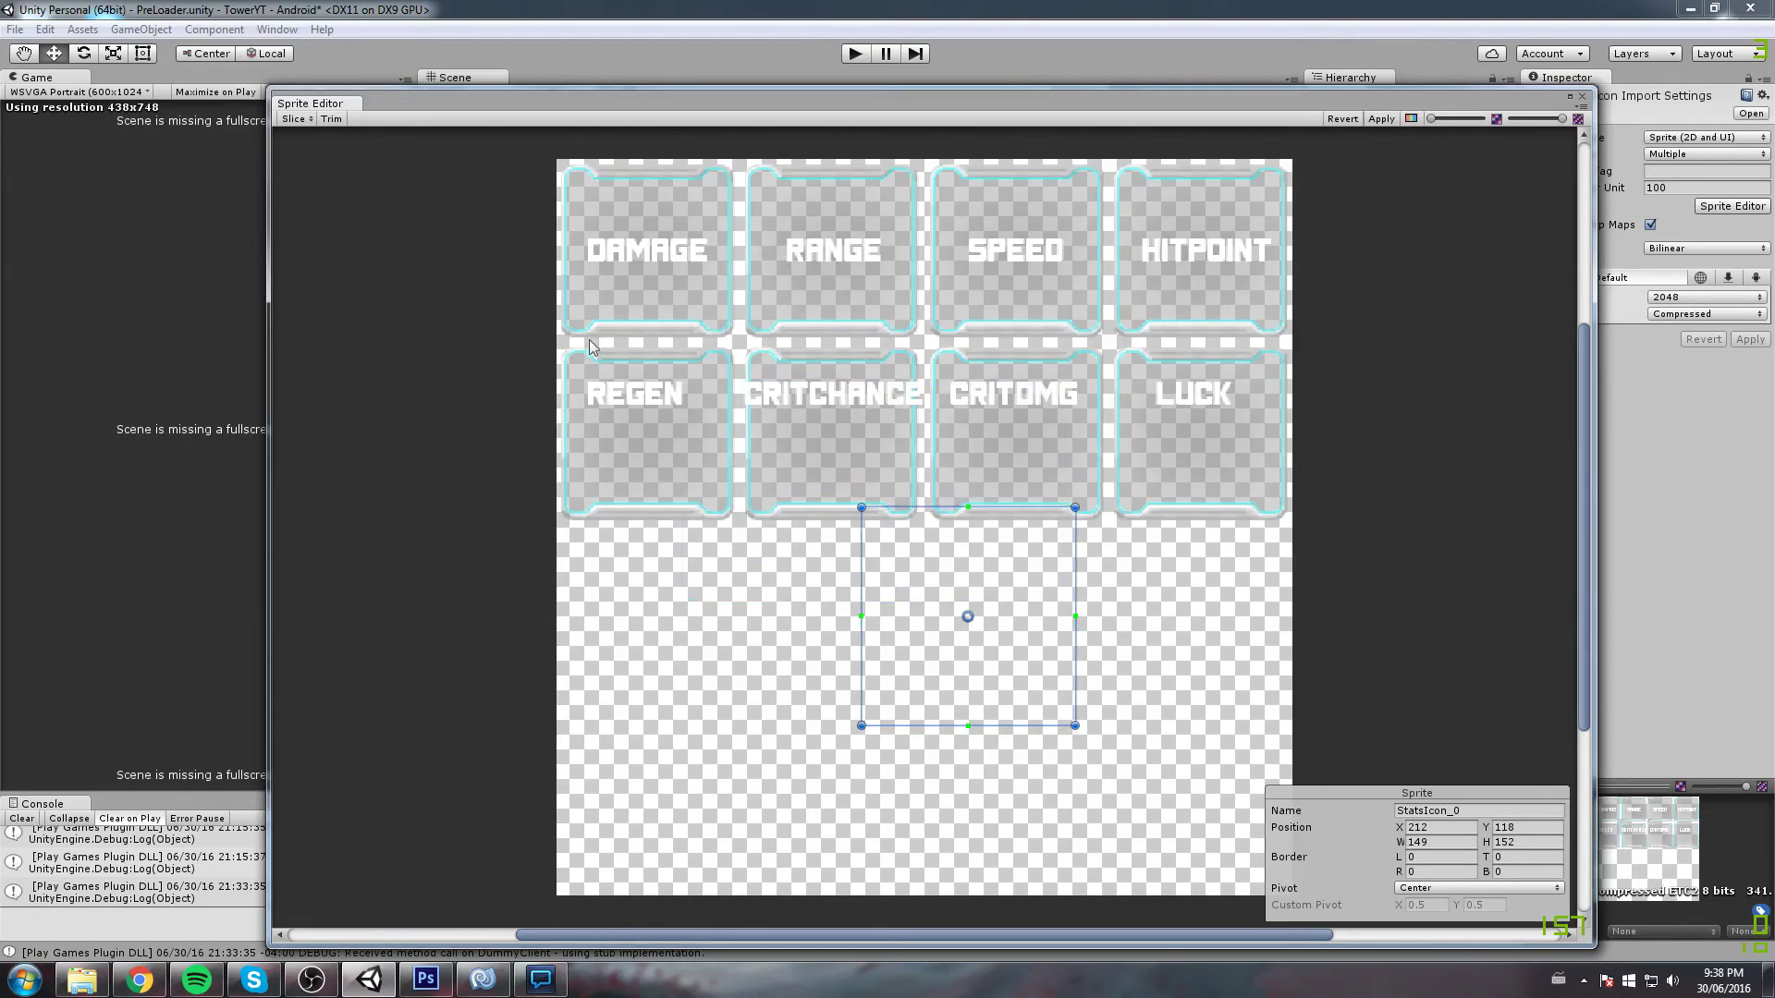
Set the slicing type to Grid By Cell Size and calculate 512/4 for the cell size
left_click(295, 119)
left_click(436, 137)
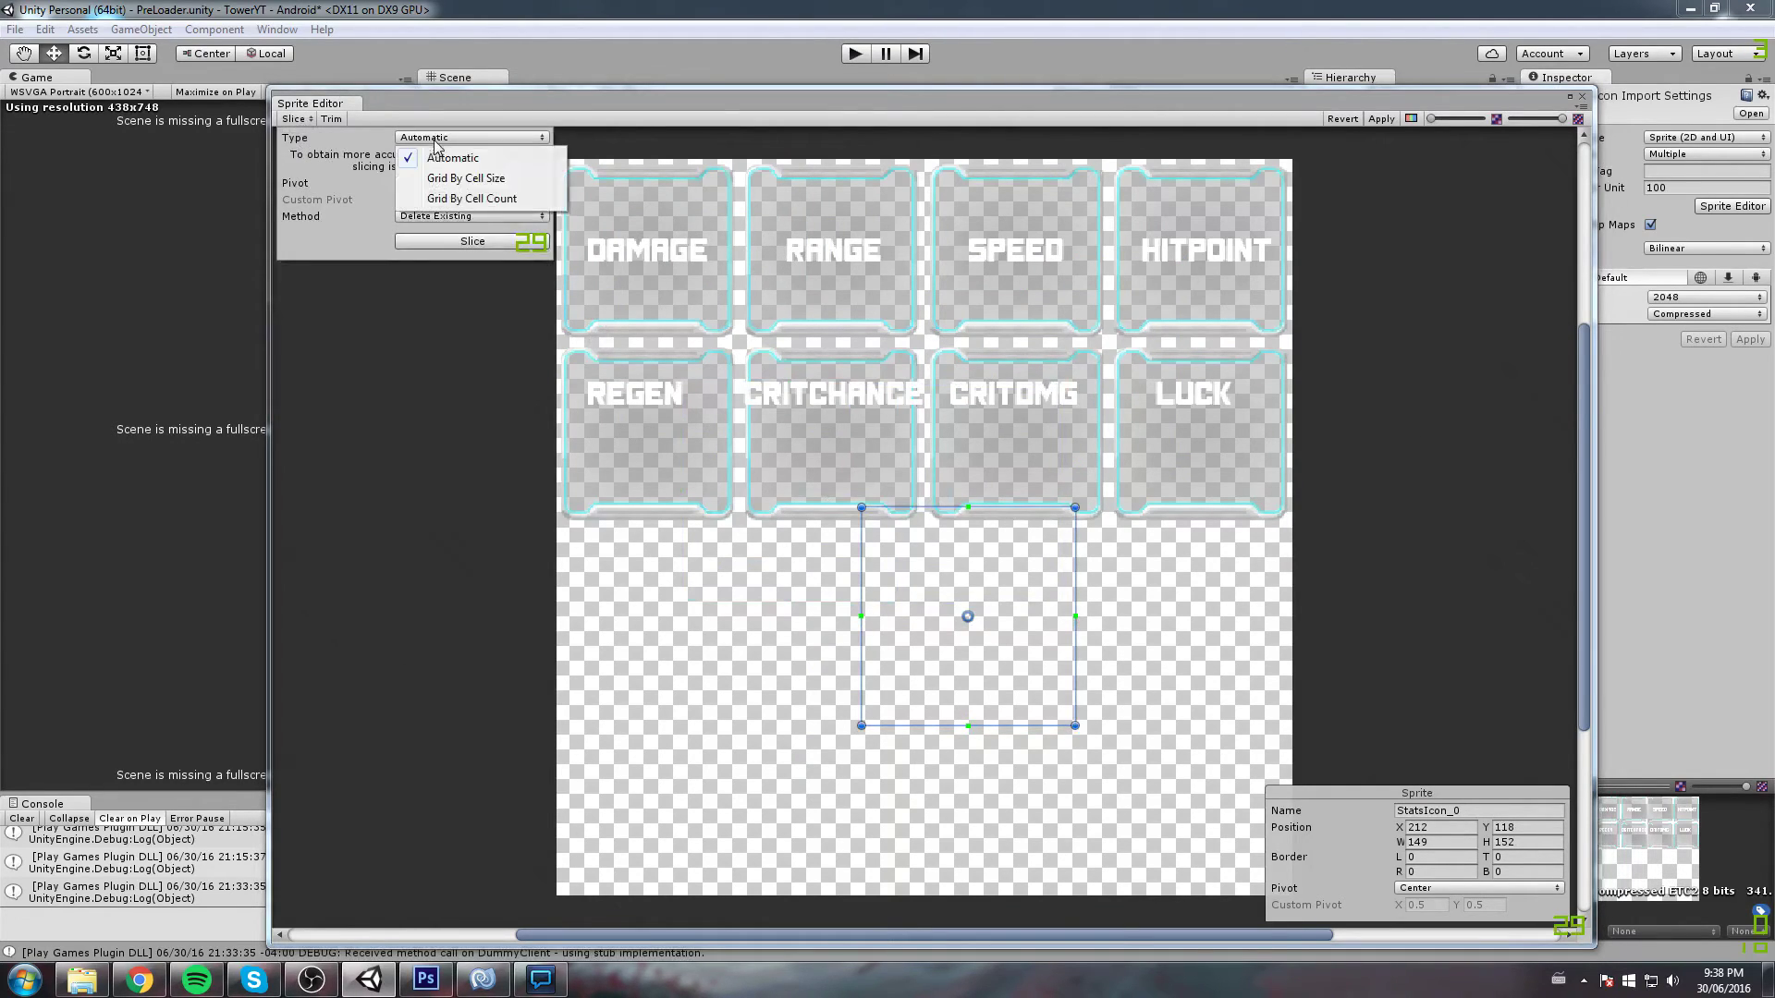
left_click(457, 178)
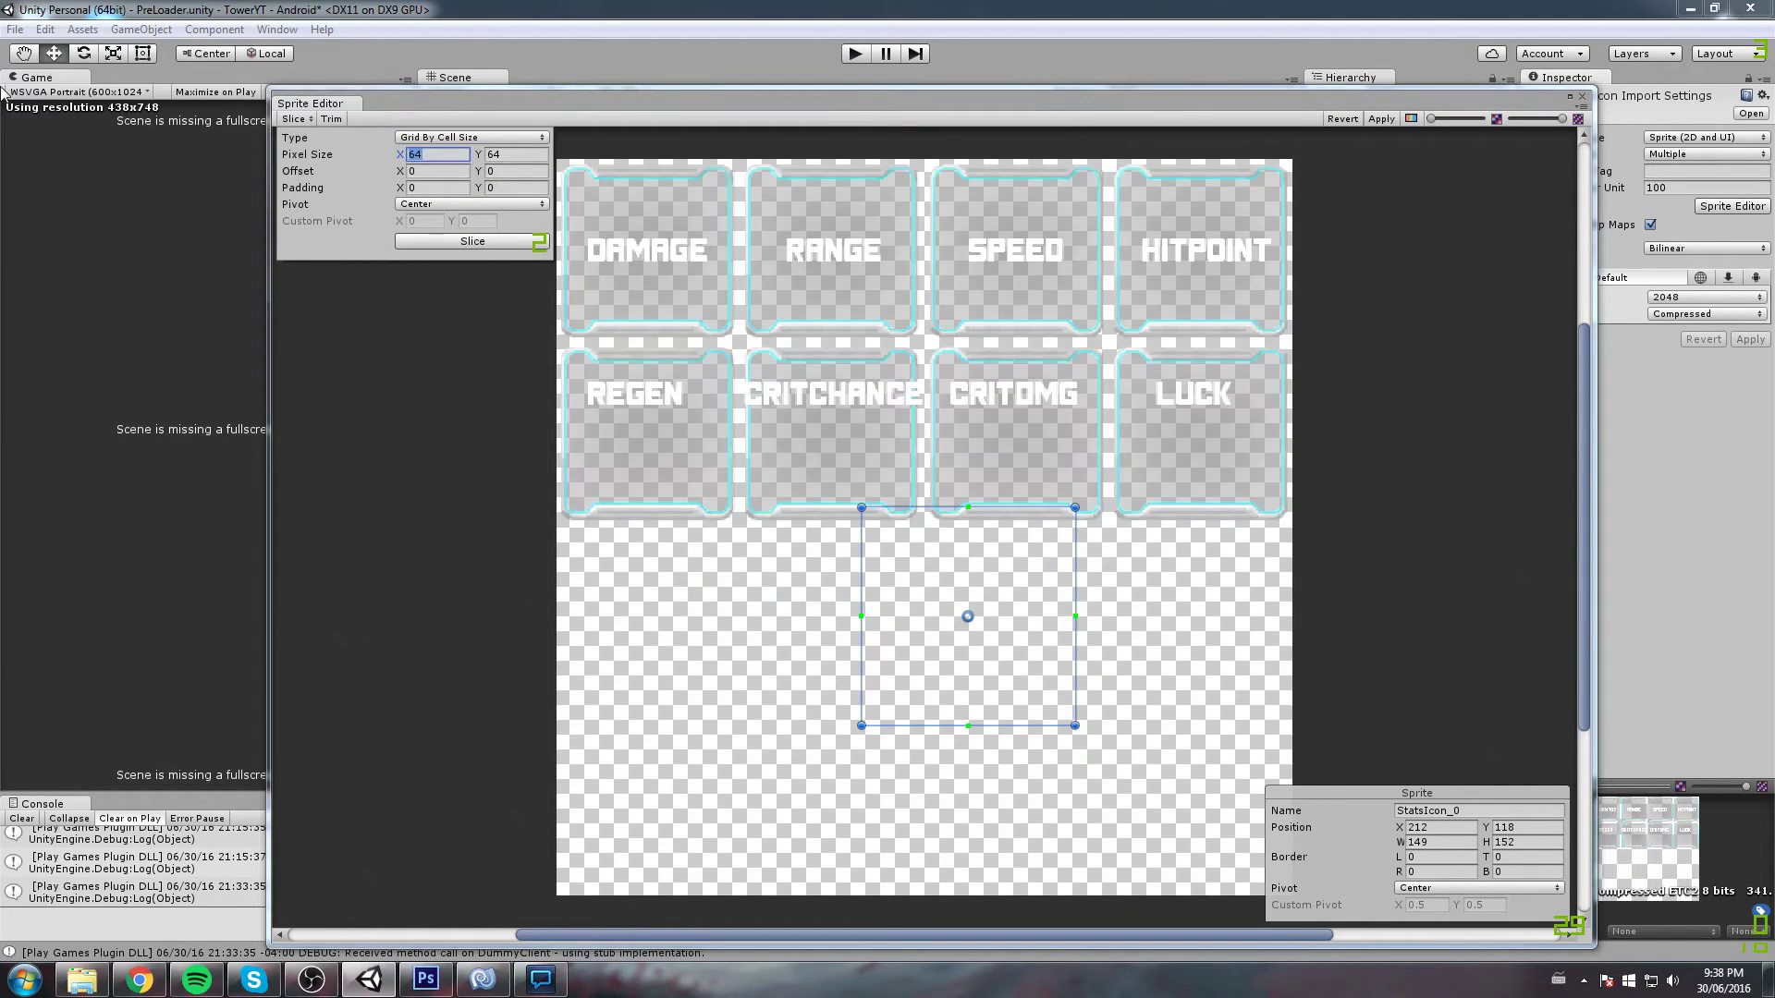
key("XF86Calculator")
type("512/4")
key("Return")
left_click(1489, 251)
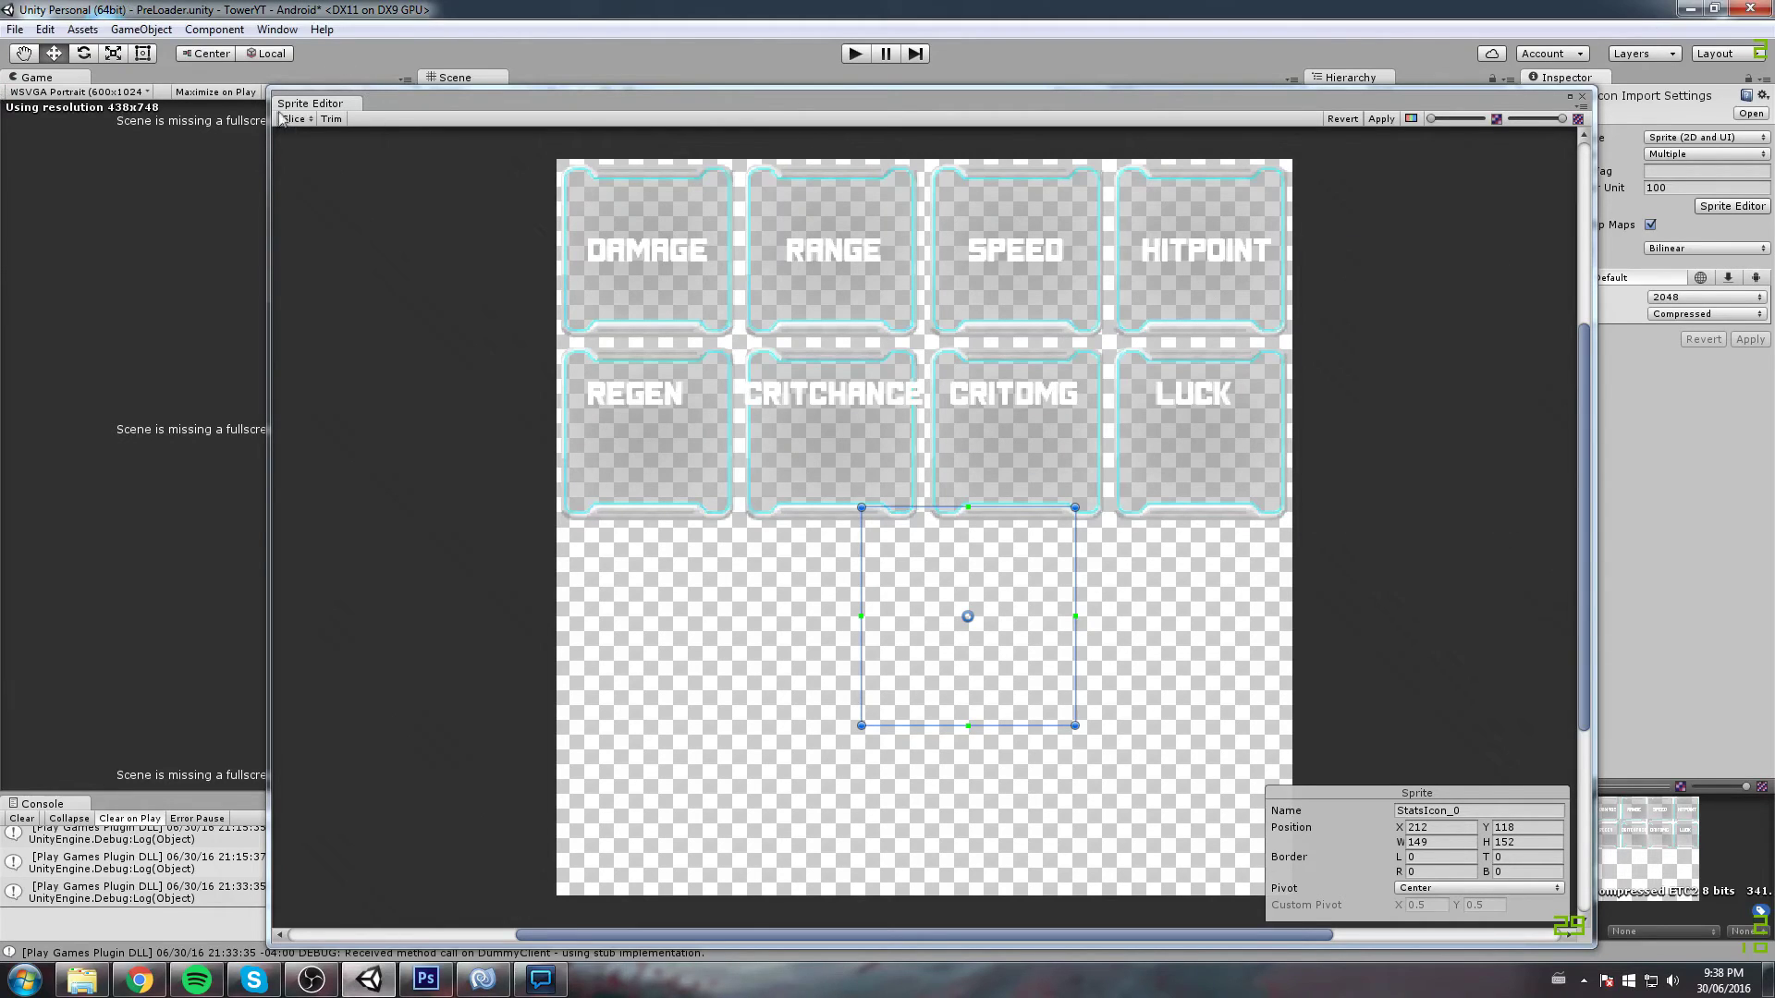
Set the slicing pixel size to 128 by 128 and slice the StatsIcon sheet
left_click(294, 118)
left_click(451, 157)
type("128")
key("Tab")
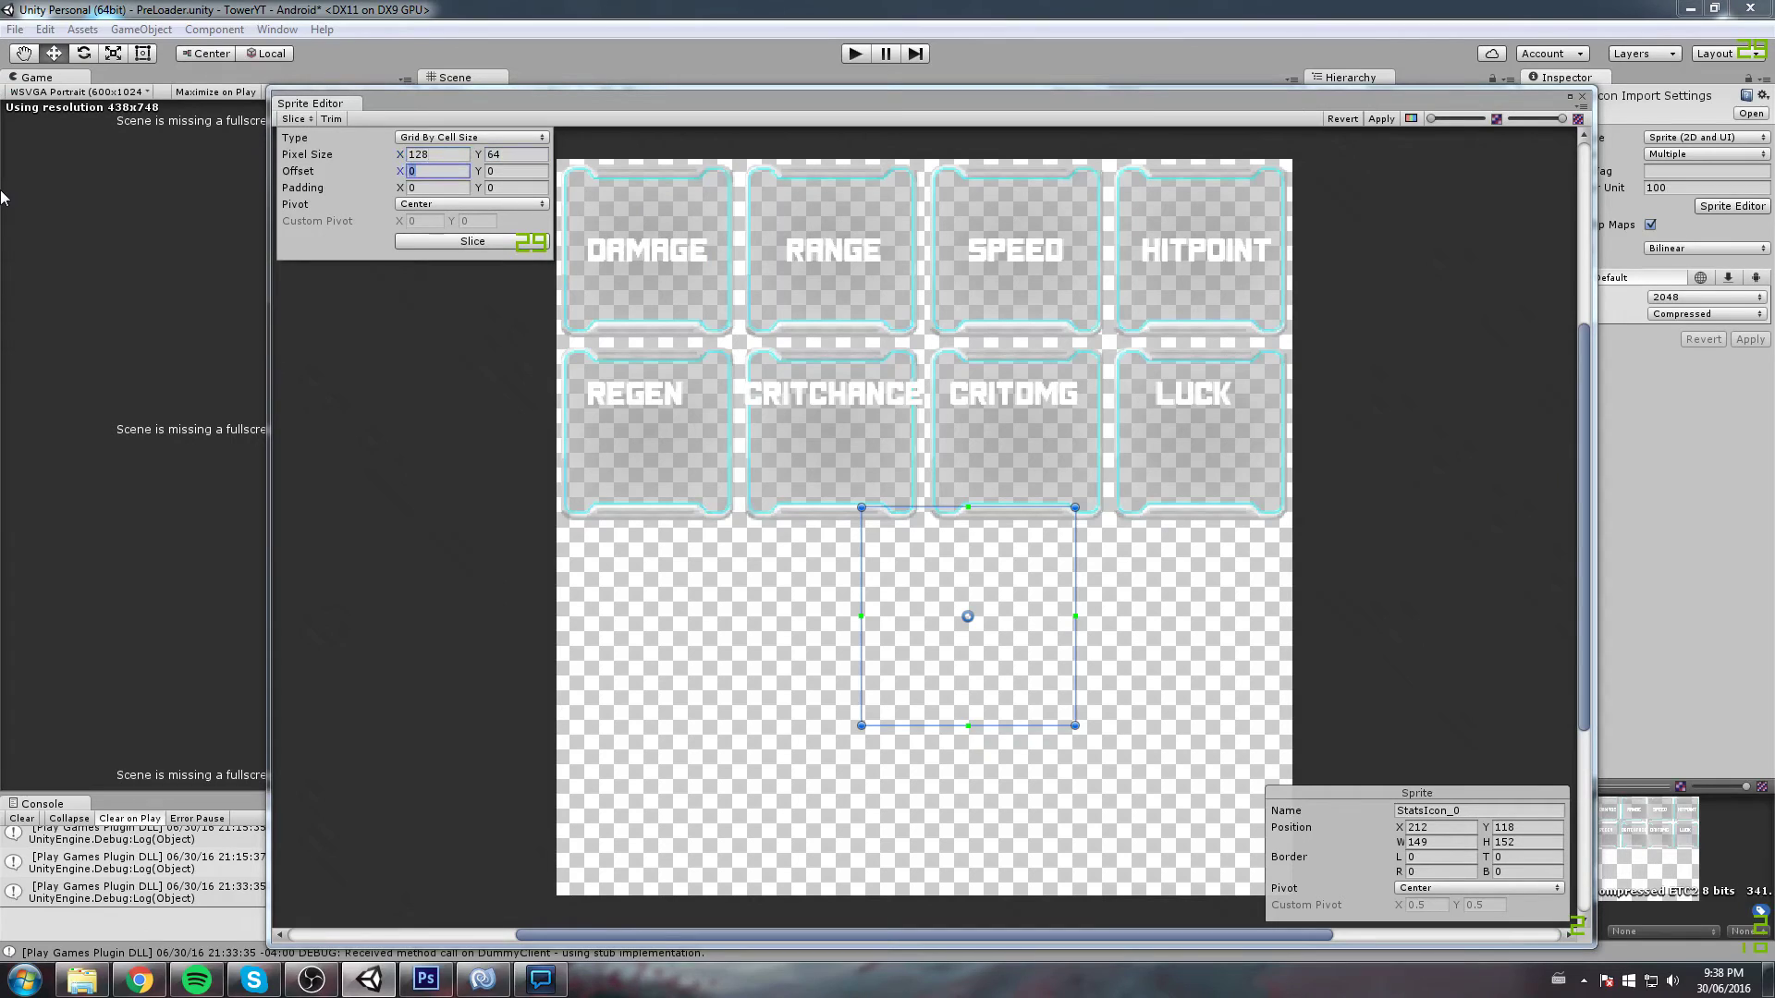
key("shift+Tab")
type("1")
left_click(472, 245)
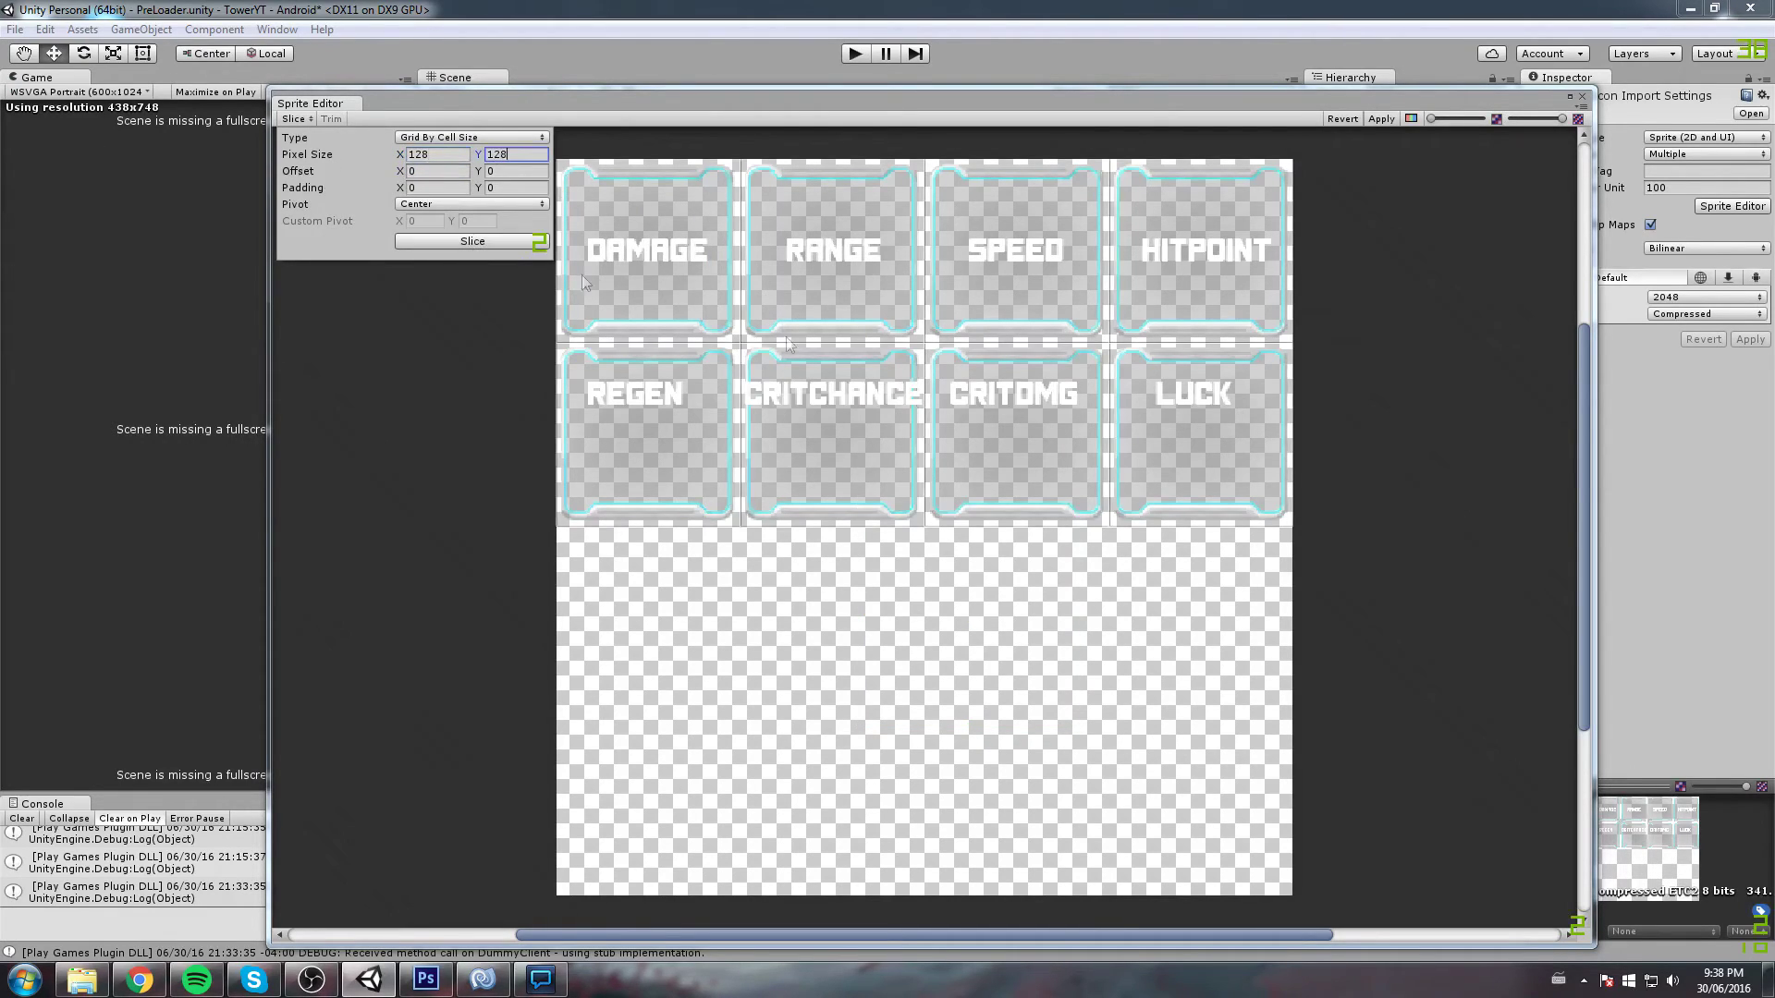
Check the sliced DAMAGE, RANGE, SPEED, HITPOINT and REGEN sprites and apply the slicing
left_click(725, 233)
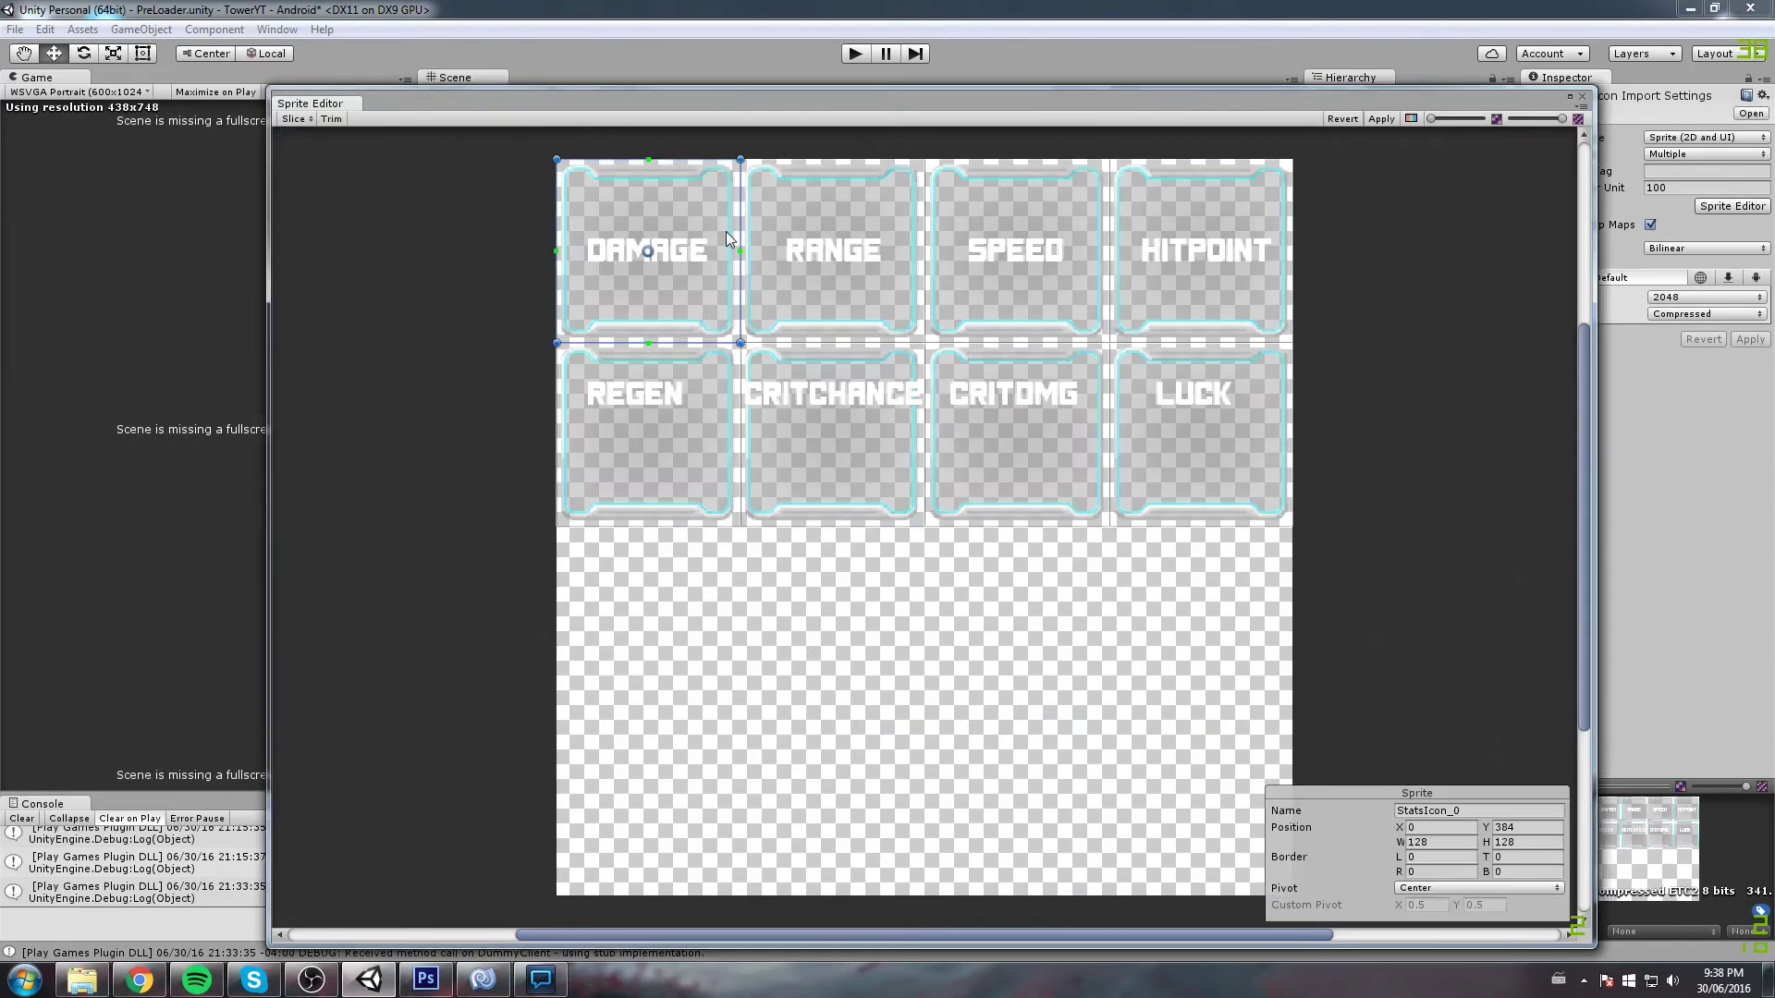
left_click(799, 215)
left_click(1051, 205)
left_click(1187, 220)
left_click(730, 414)
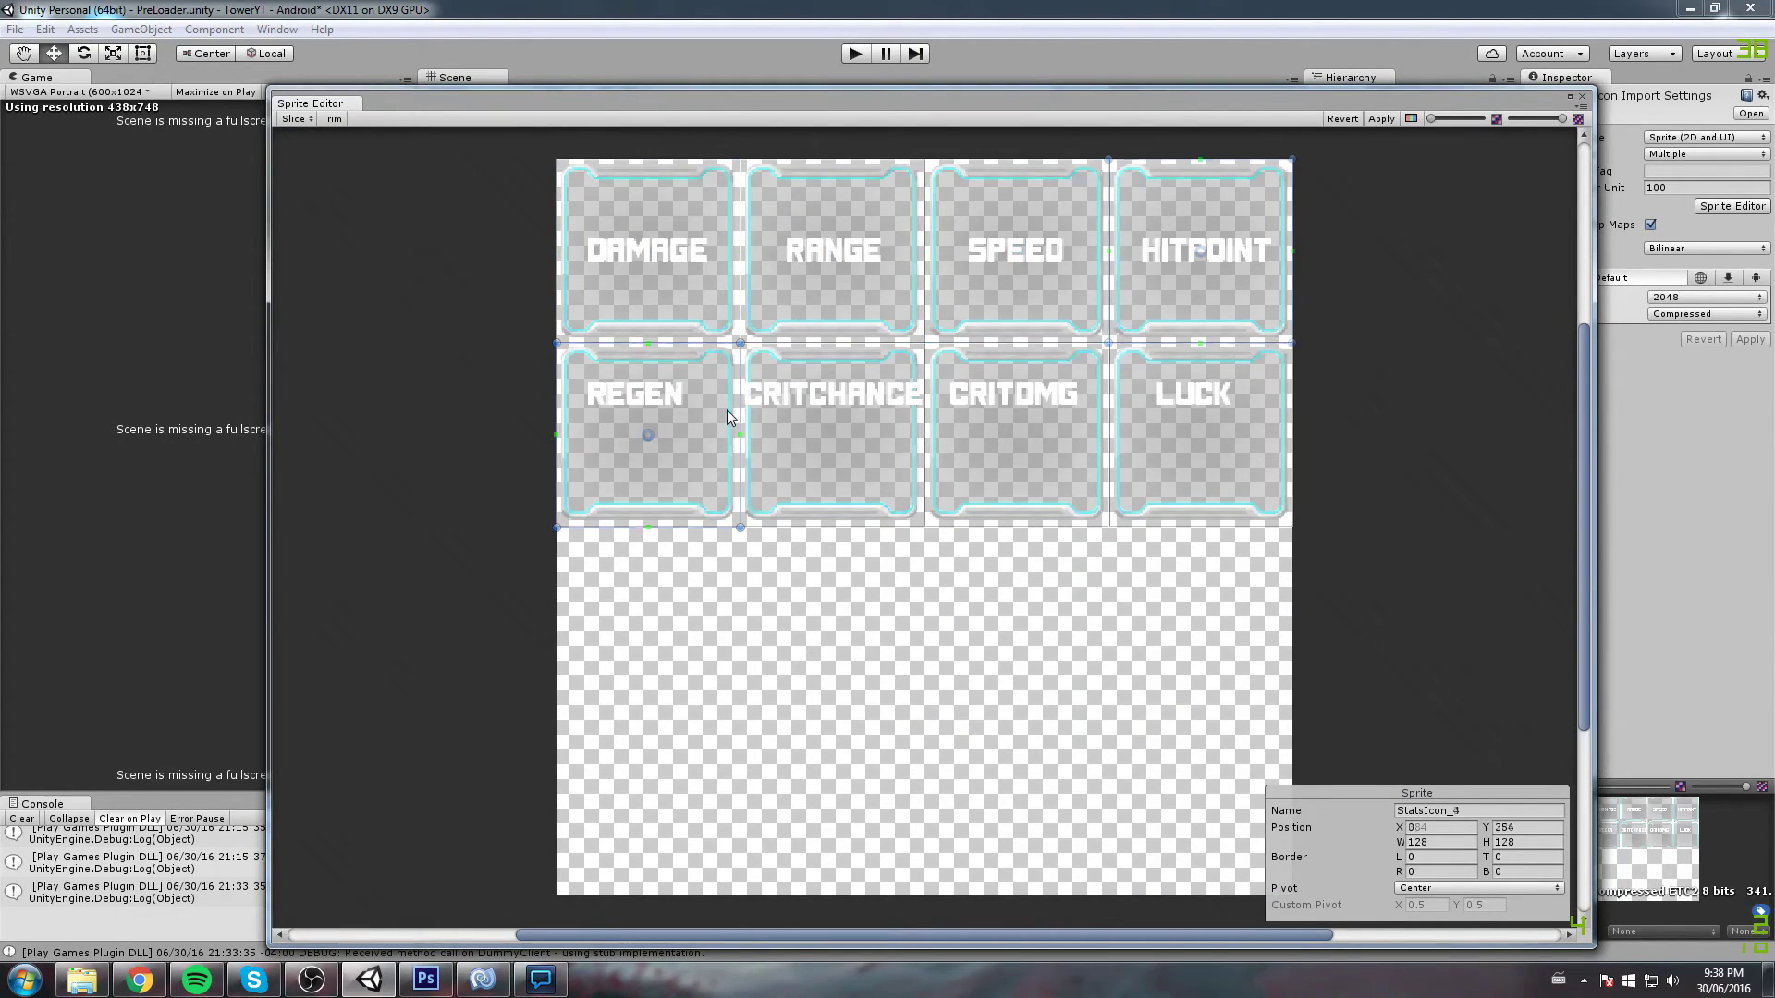
left_click(1386, 120)
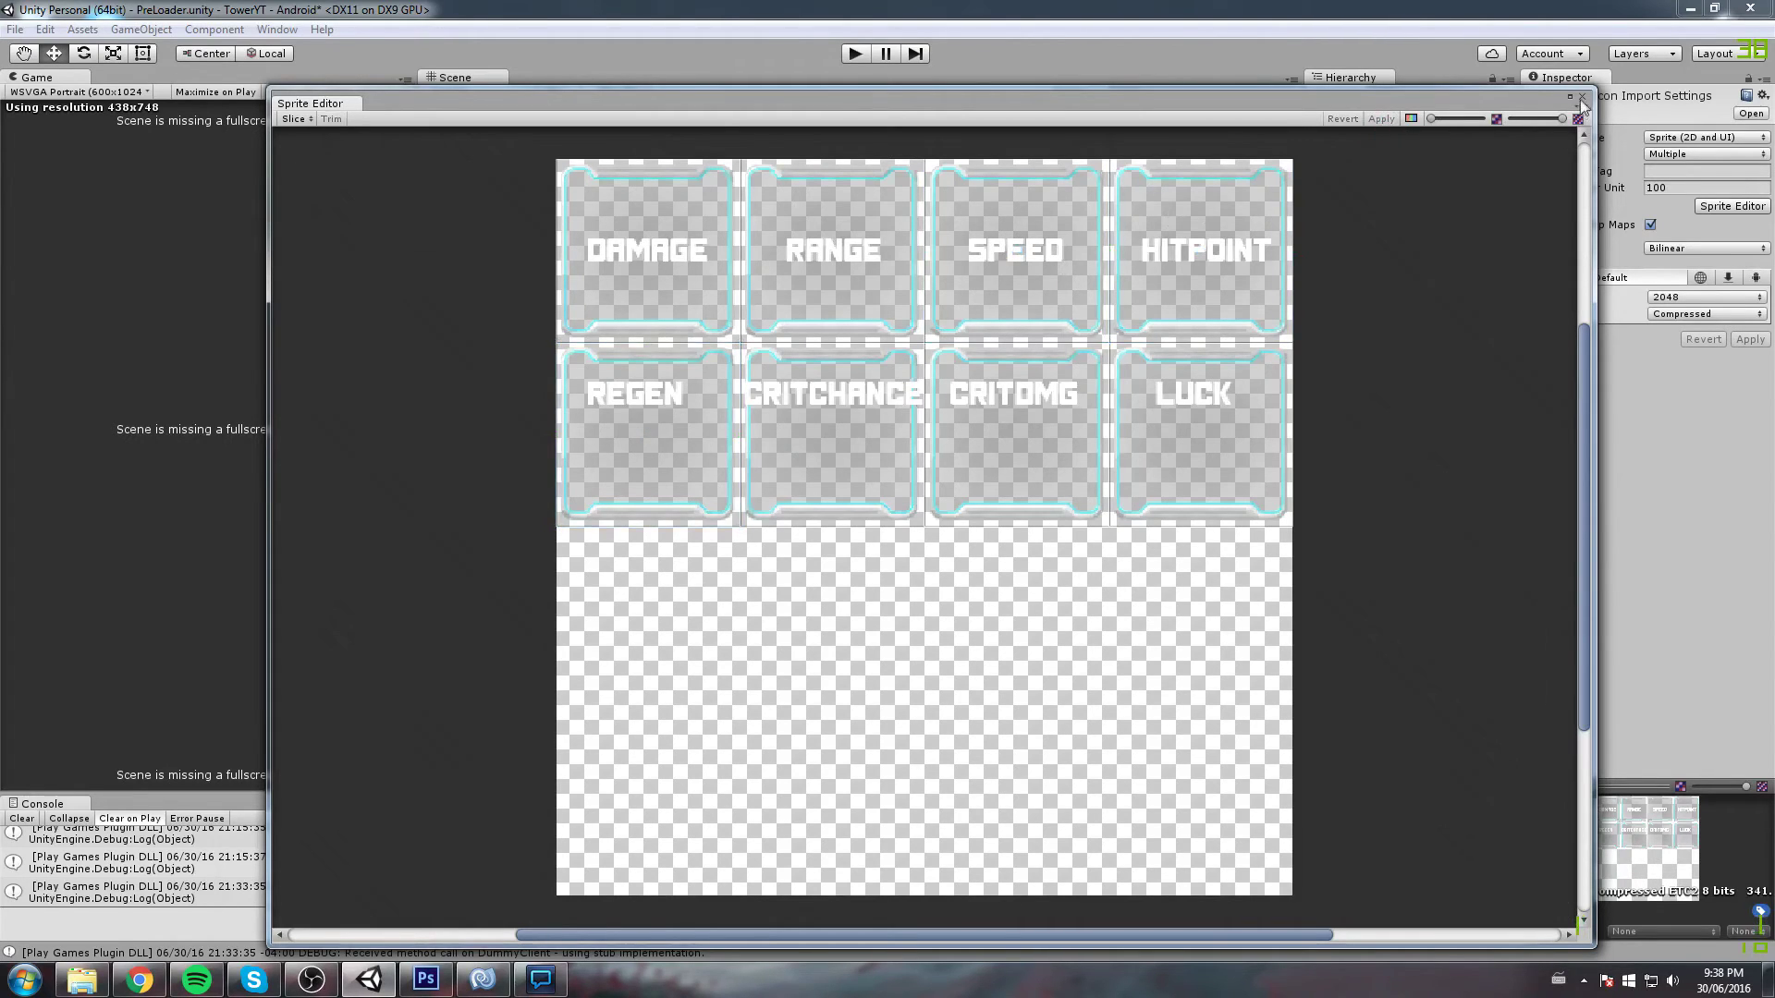
Close the Sprite Editor and collapse the Artwork folder in the project assets
left_click(1582, 98)
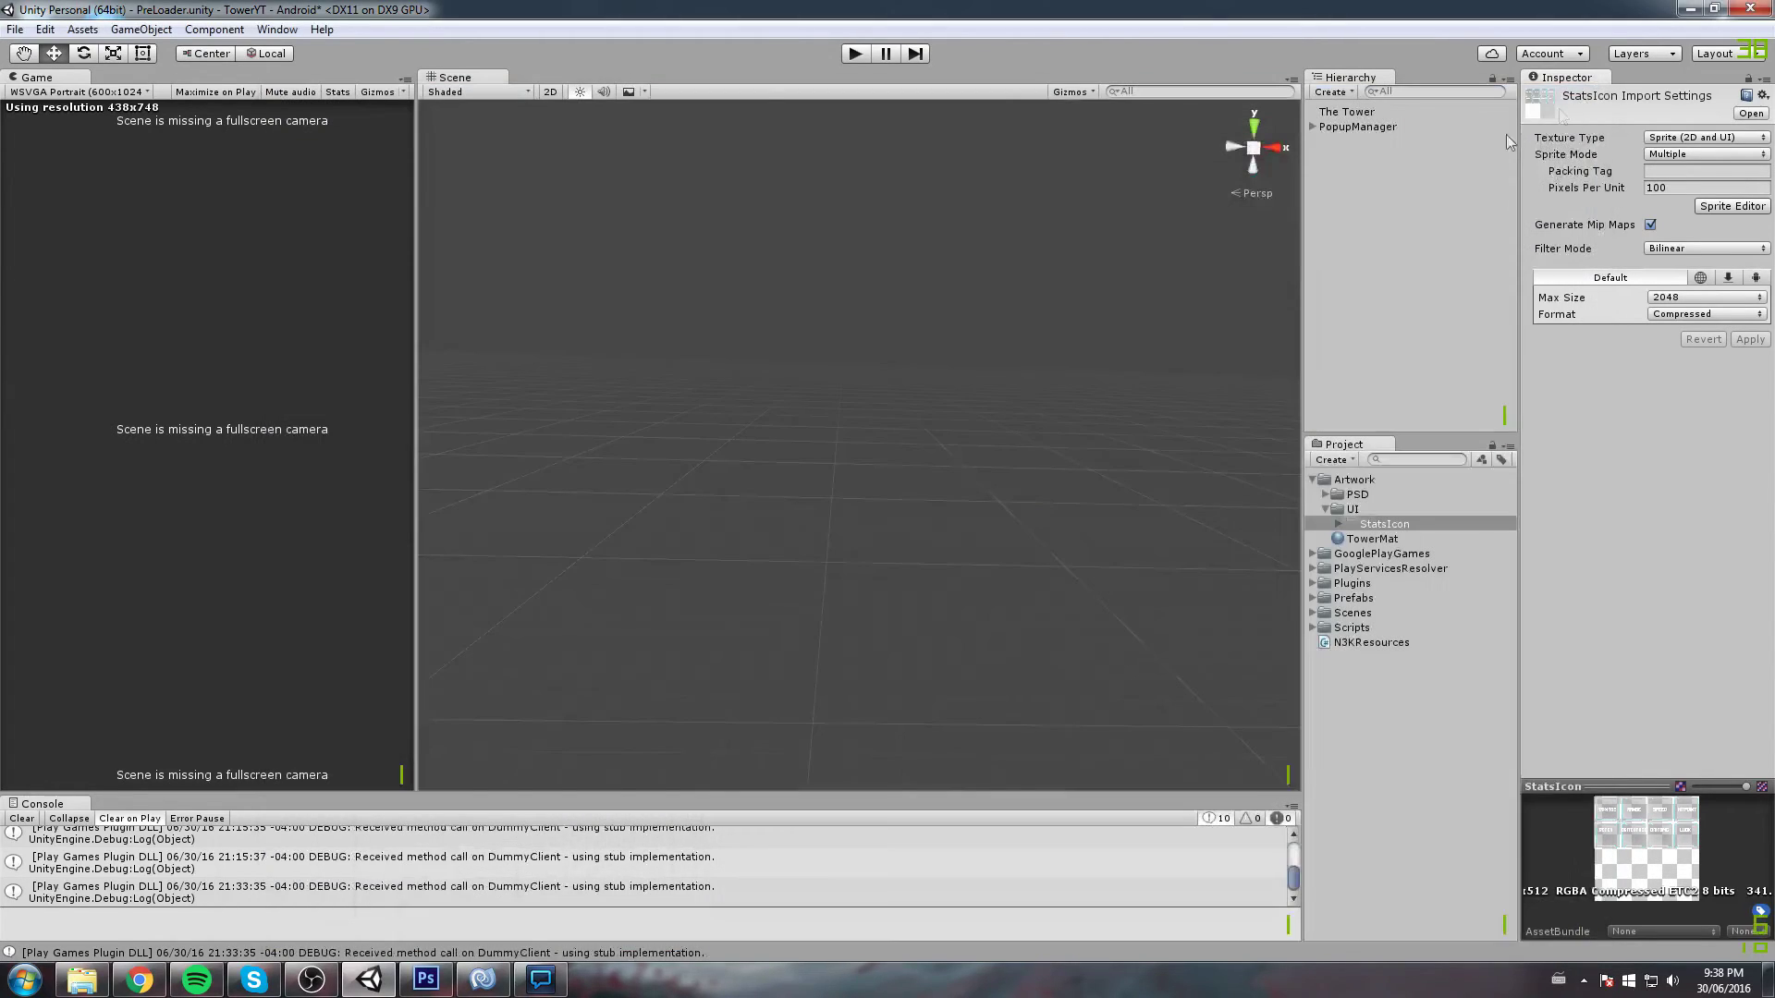
left_click(1319, 507)
left_click(1324, 508)
left_click(1312, 479)
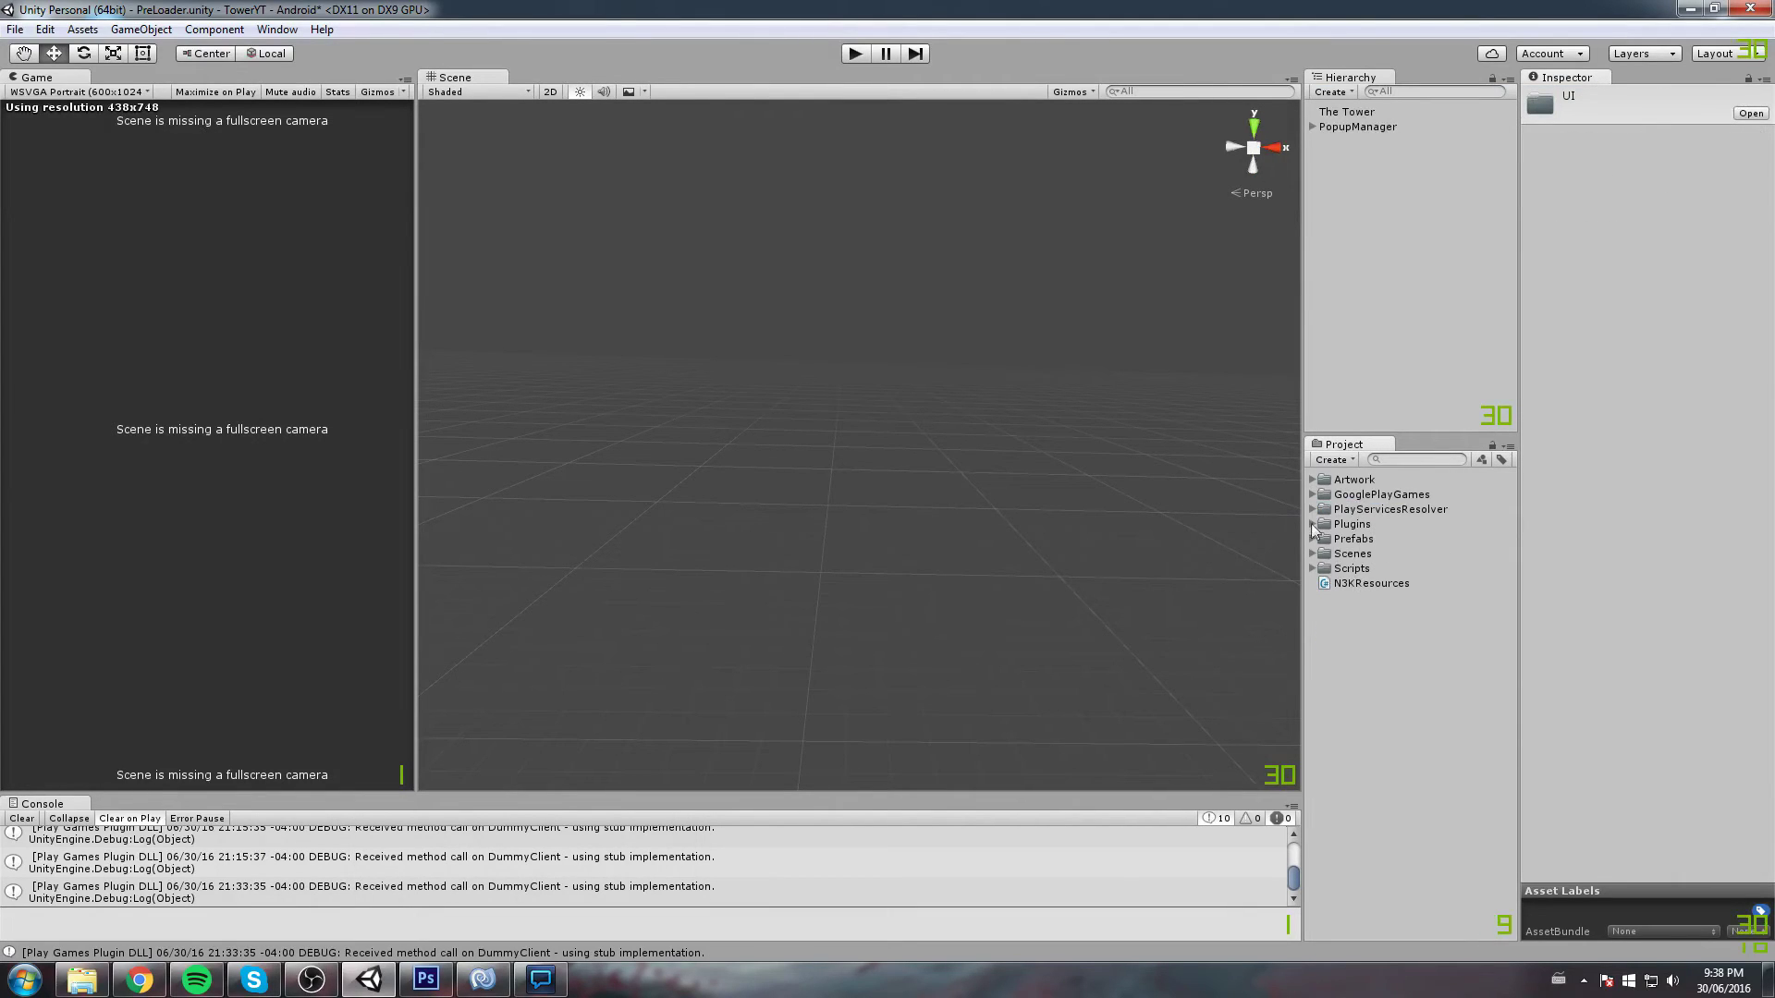
Save the current scene and open the Hub scene from the Scenes folder
left_click(1311, 554)
key("ctrl+s")
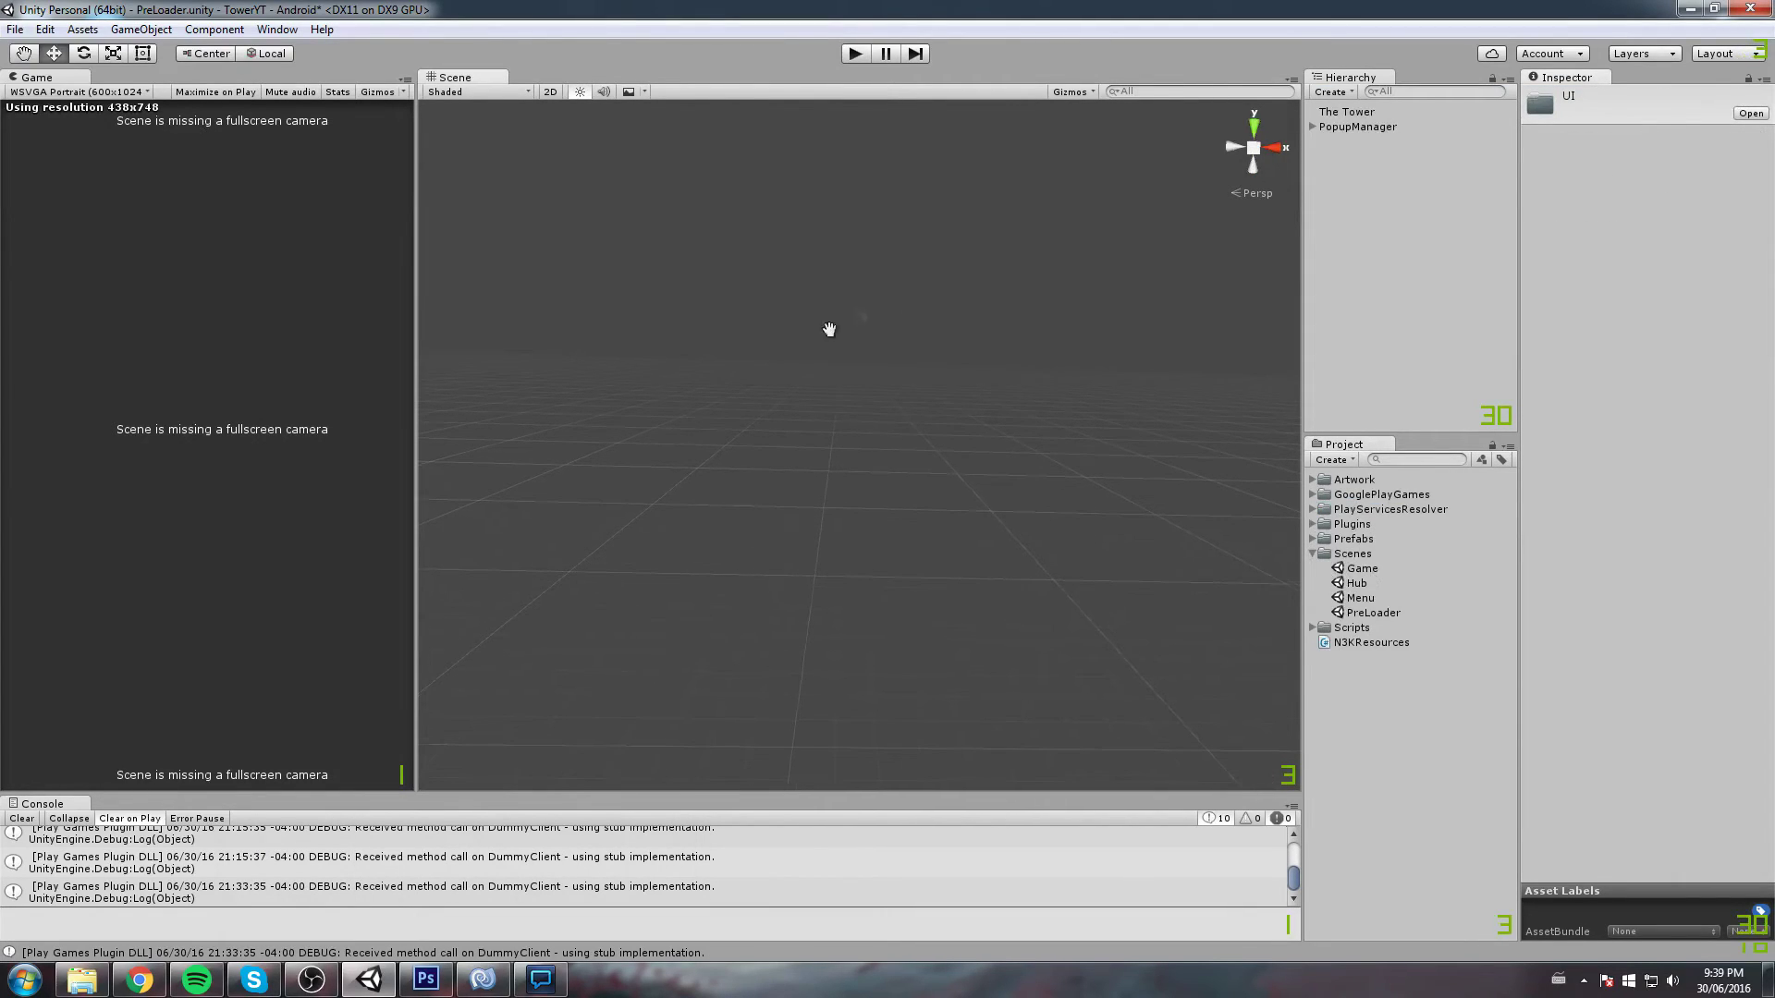
double_click(1371, 599)
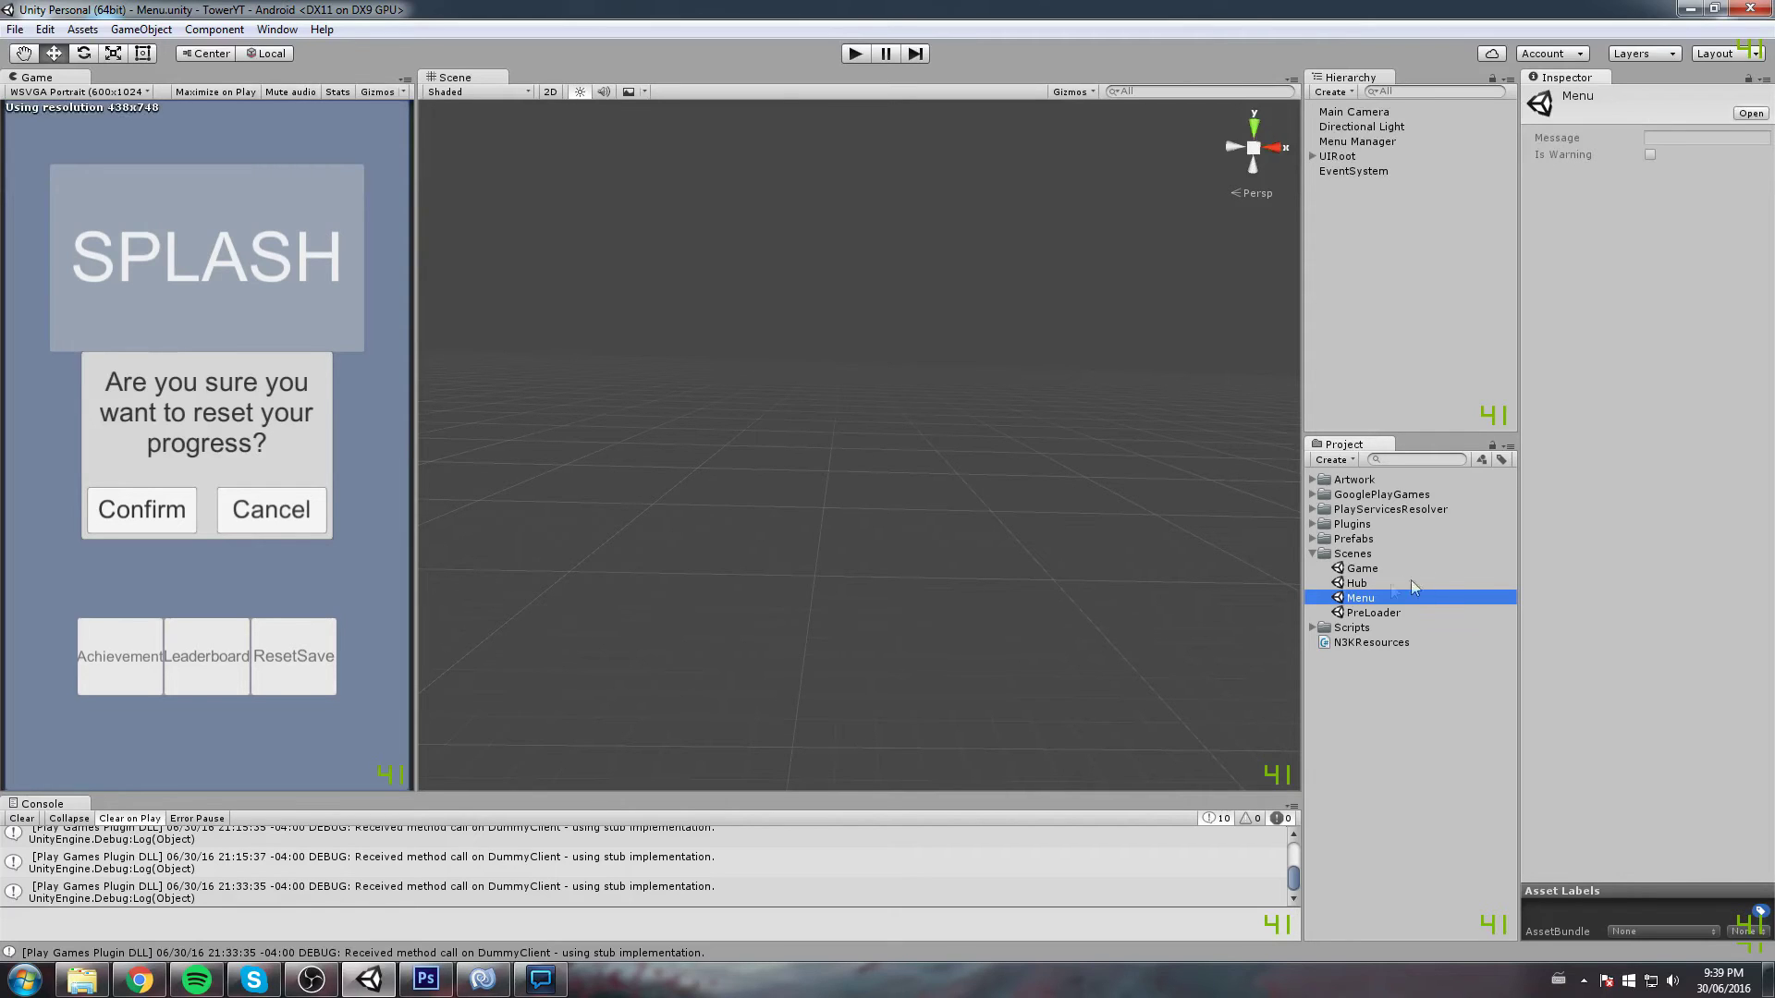
double_click(1355, 583)
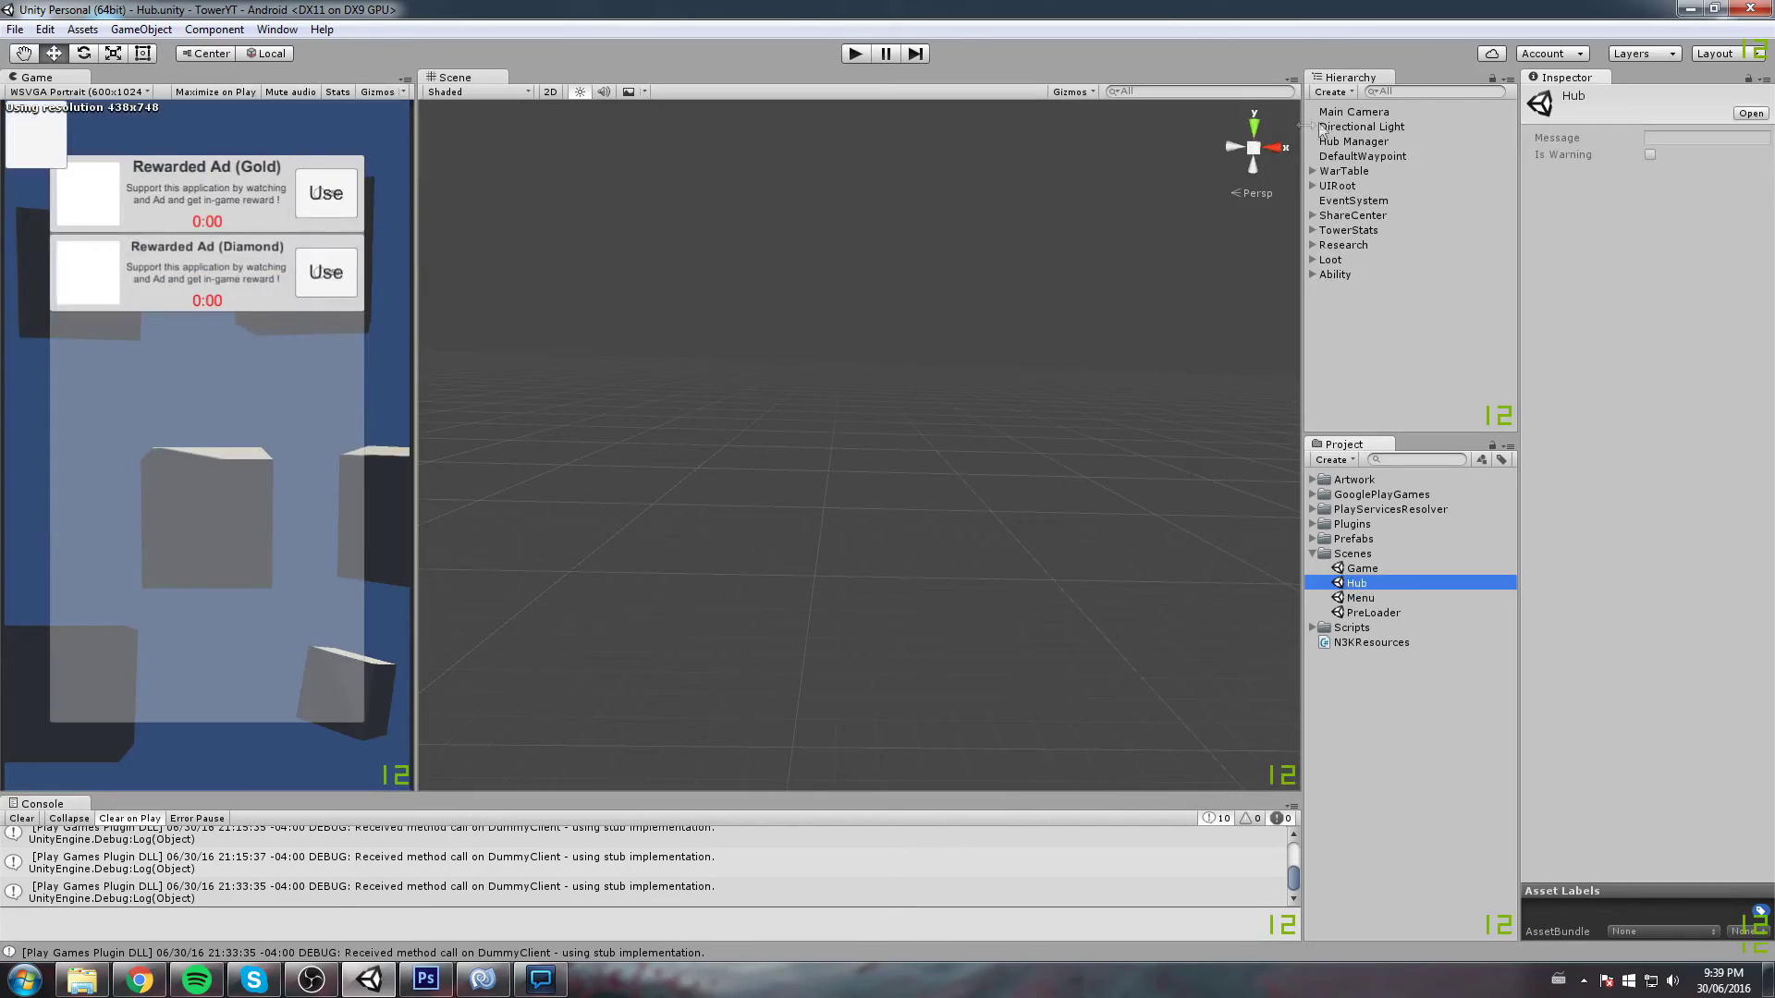
Inspect the Ability, Loot and TowerStats objects of the Hub scene and their child waypoints
left_click(1338, 275)
left_click(1311, 260)
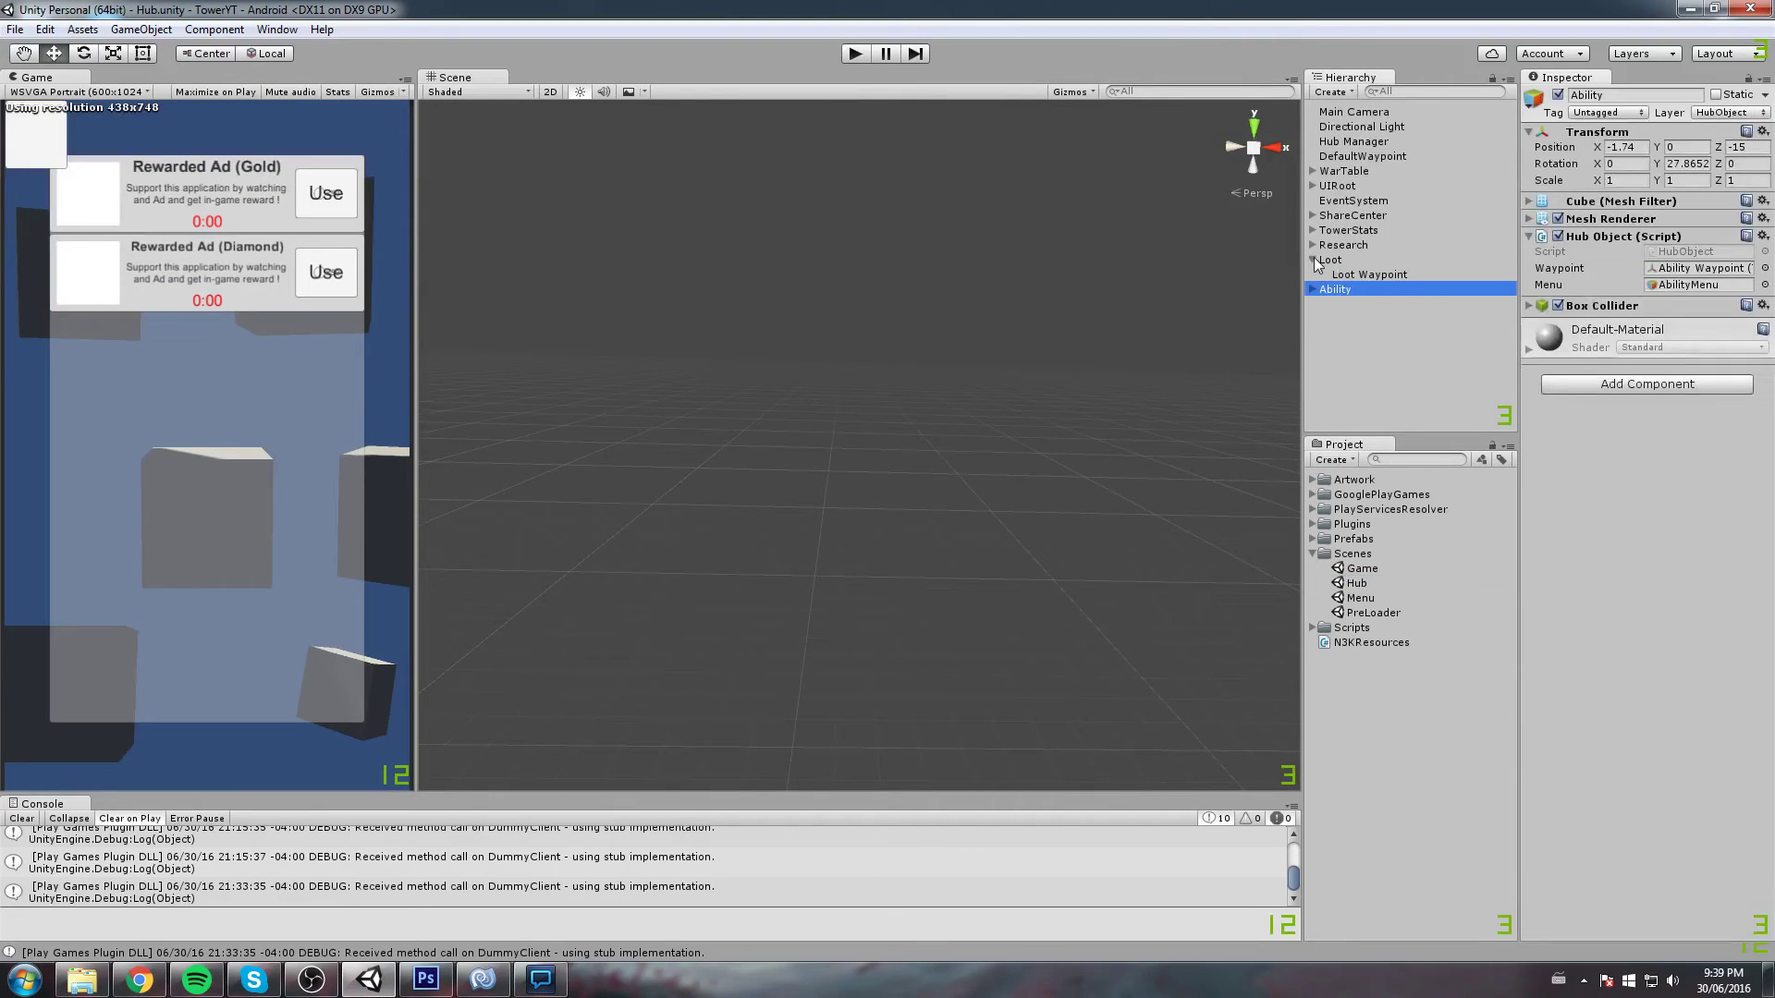
left_click(1312, 260)
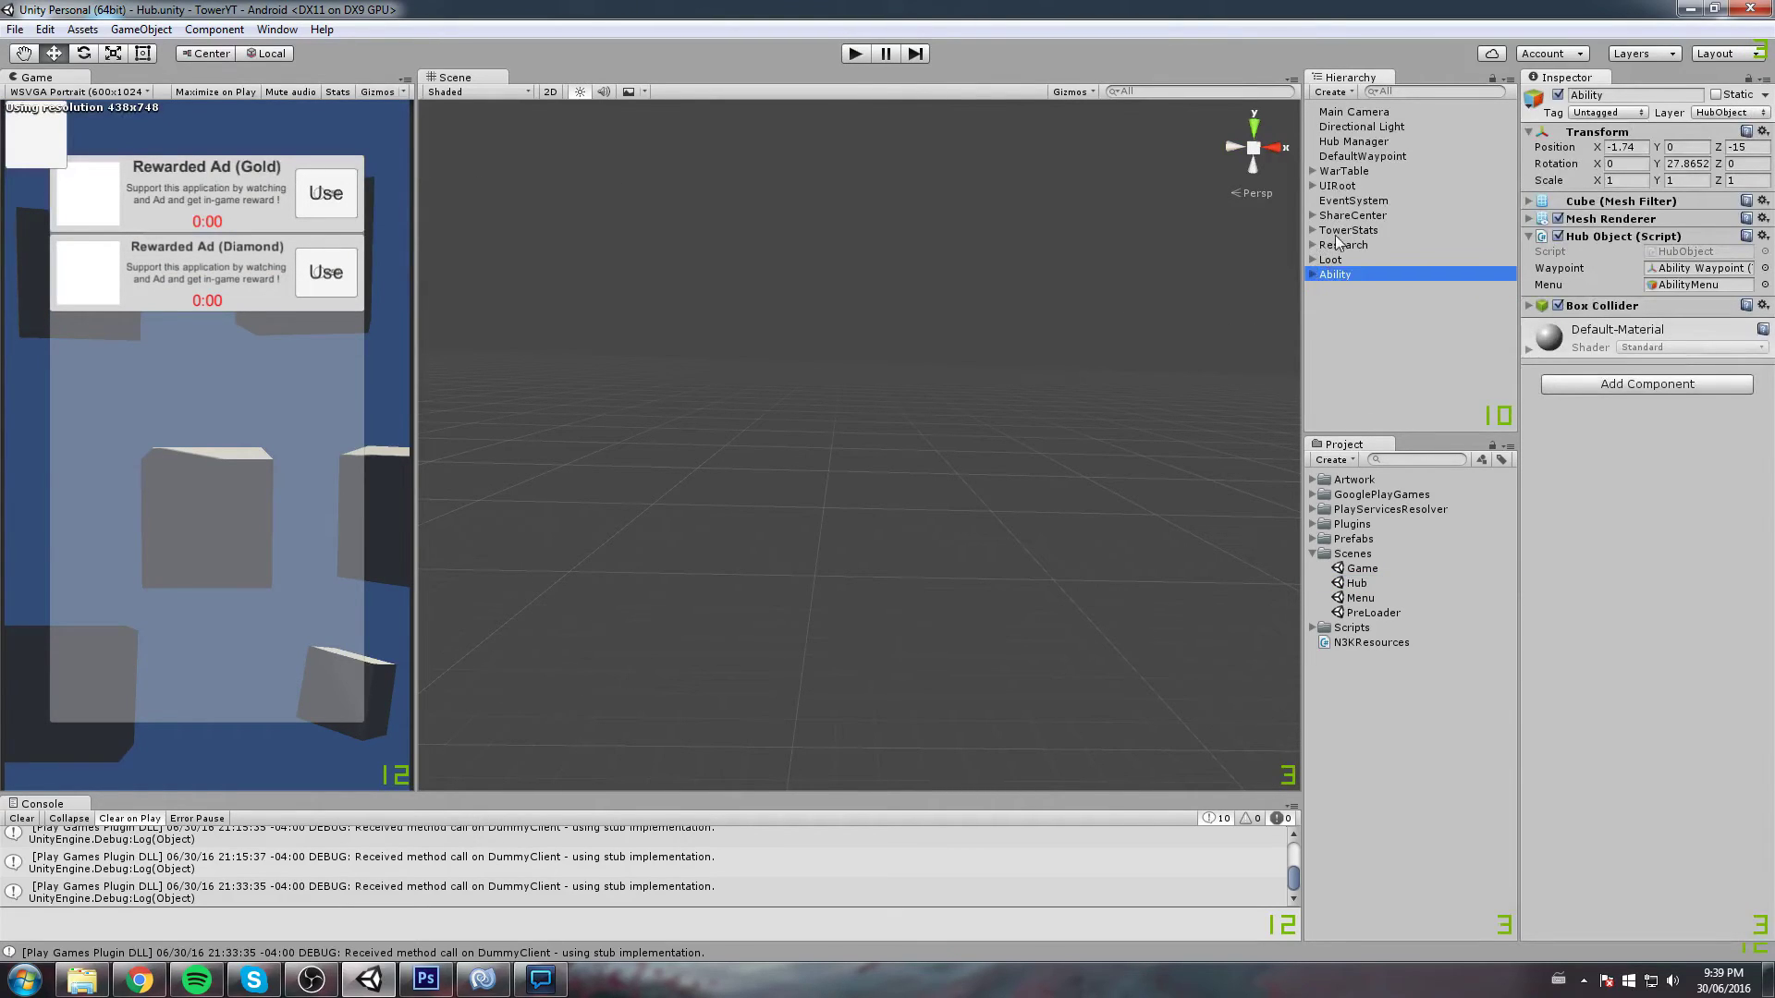
left_click(1344, 231)
left_click(1312, 230)
left_click(1357, 231)
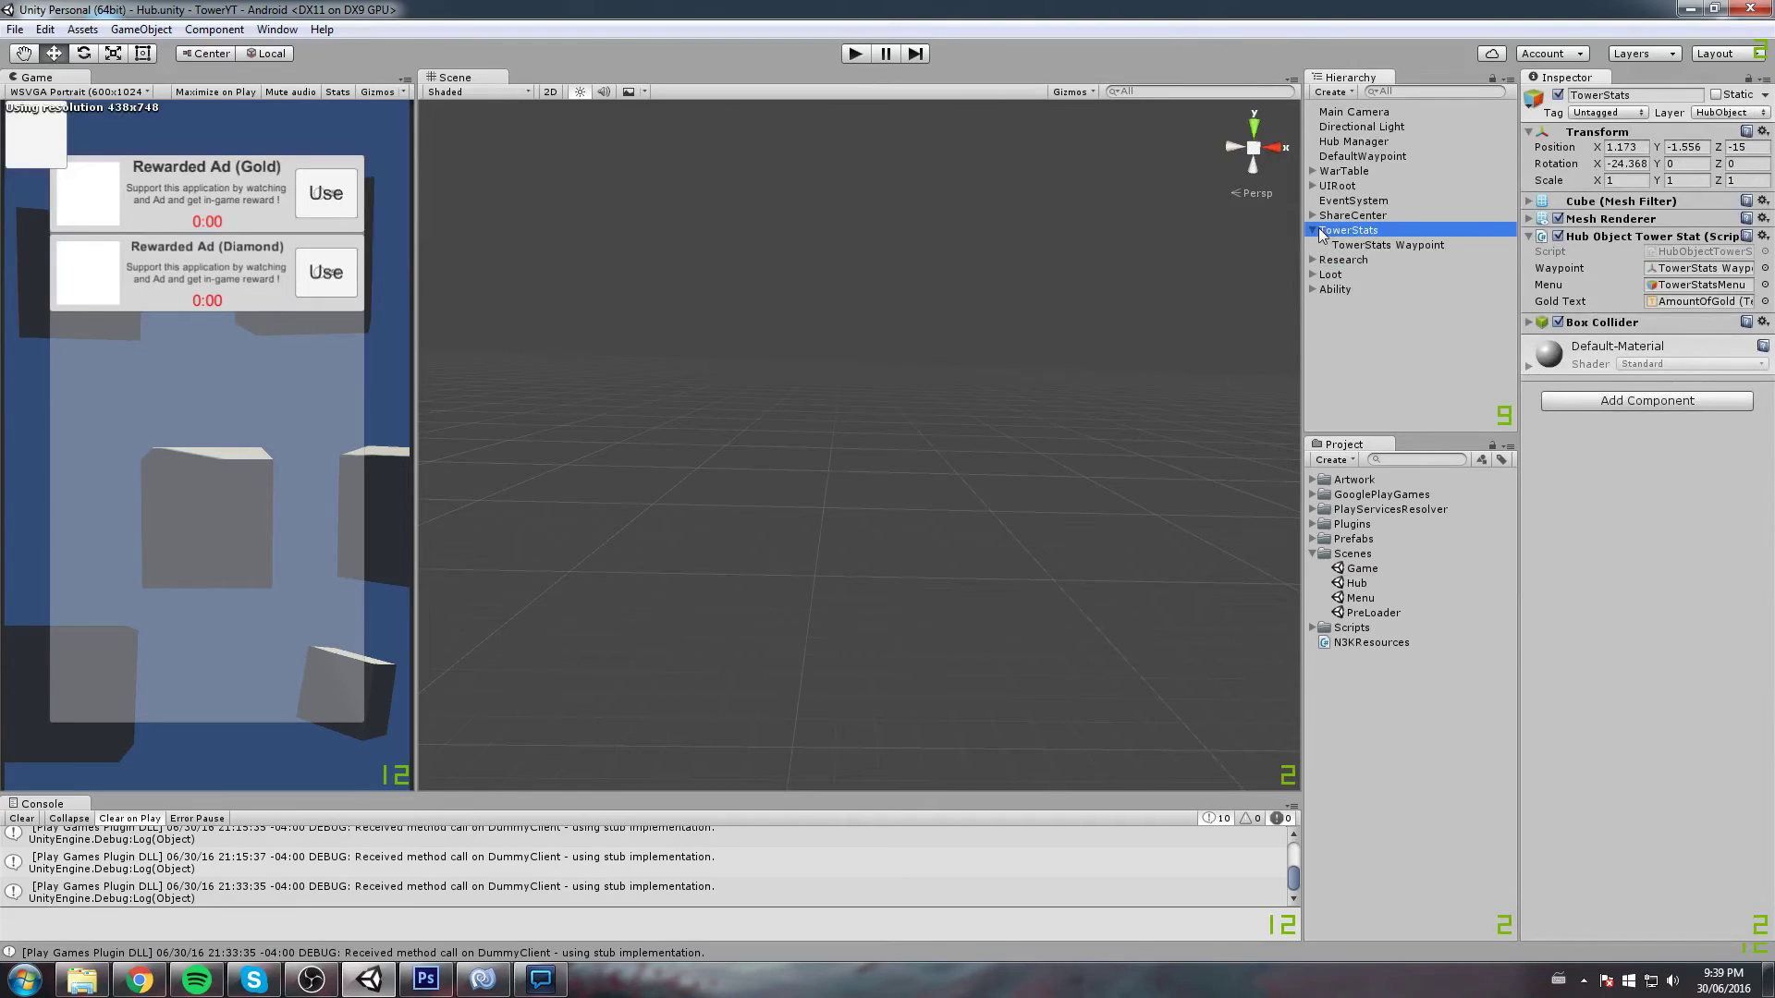
left_click(1311, 227)
left_click(1314, 230)
Set the Canvas Group alpha of TowerStatsMenu under UIRoot to 1
left_click(1345, 172)
left_click(1325, 185)
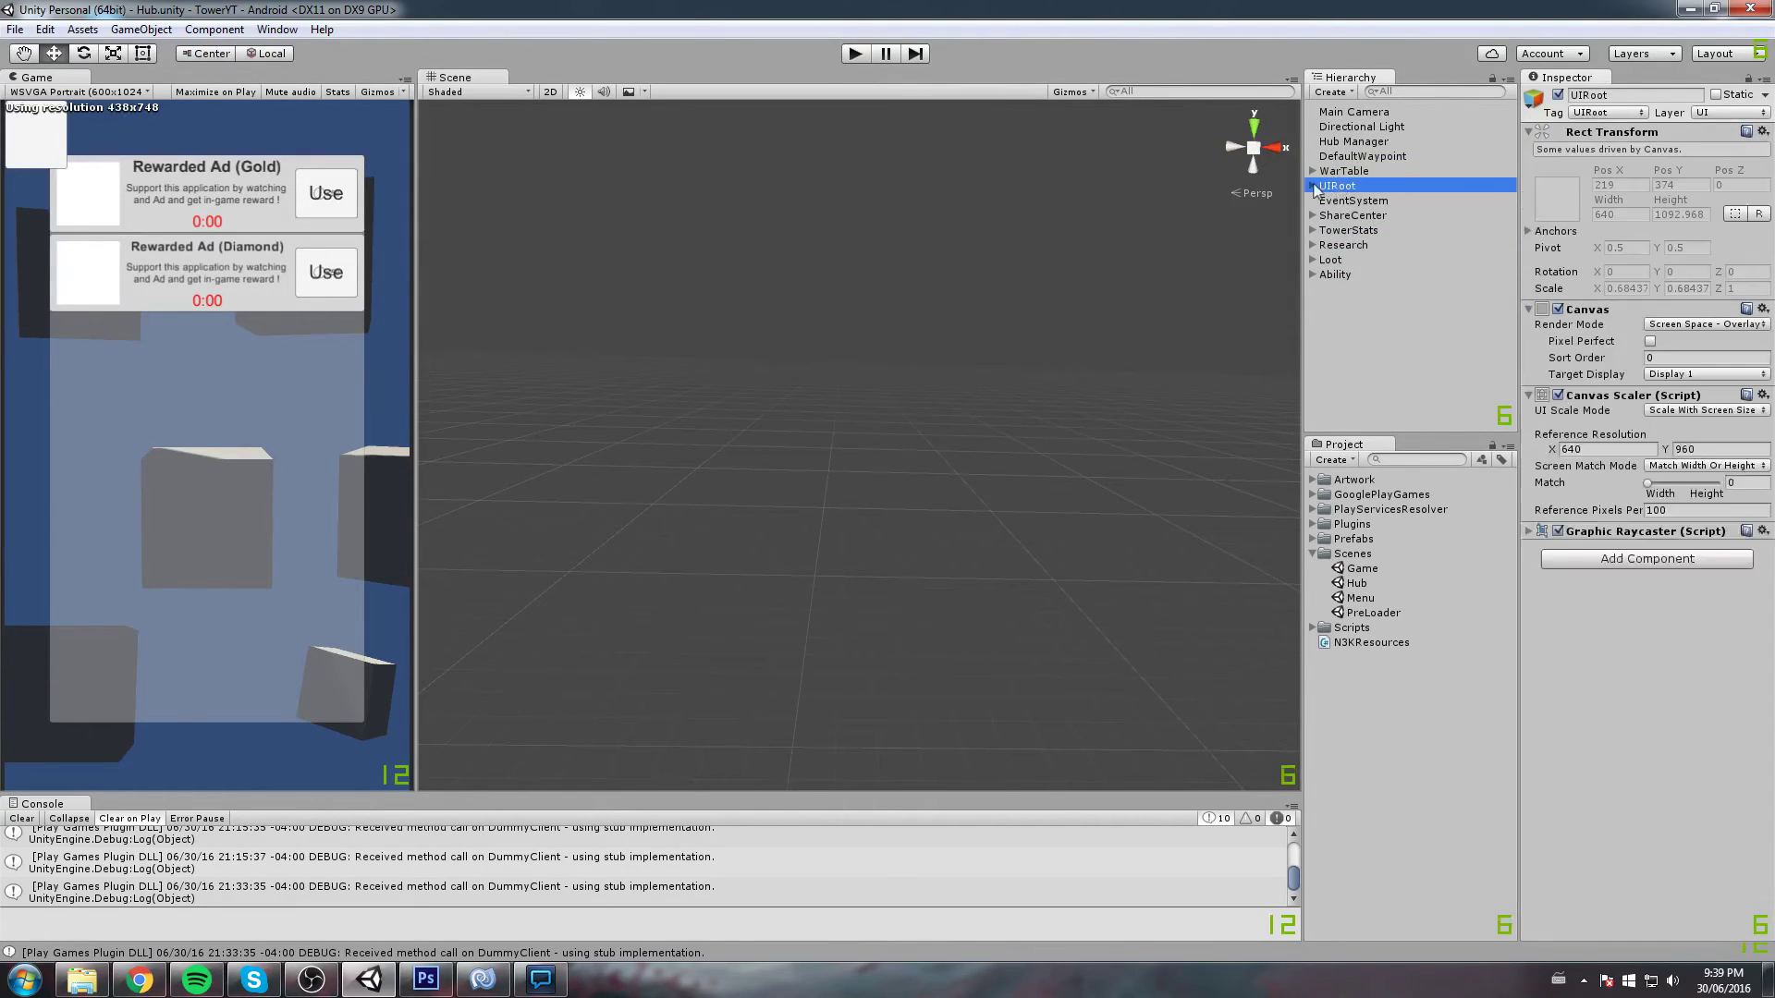
left_click(1313, 185)
double_click(1369, 230)
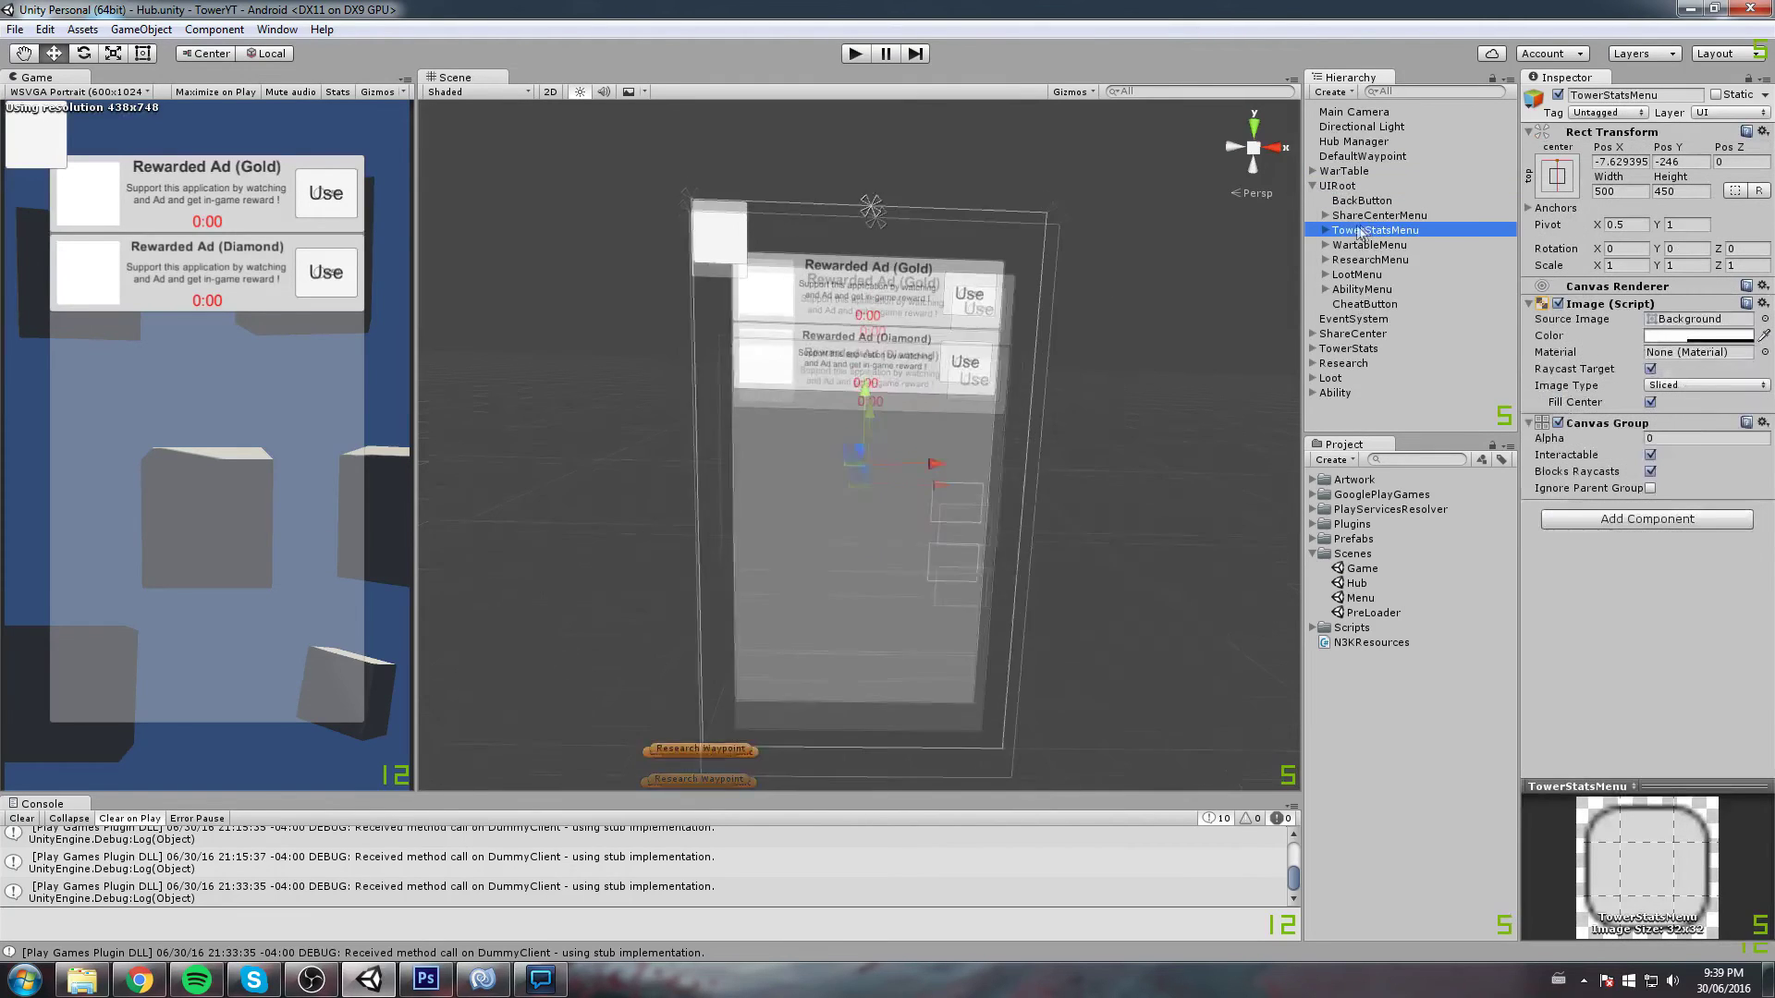
left_click(1325, 230)
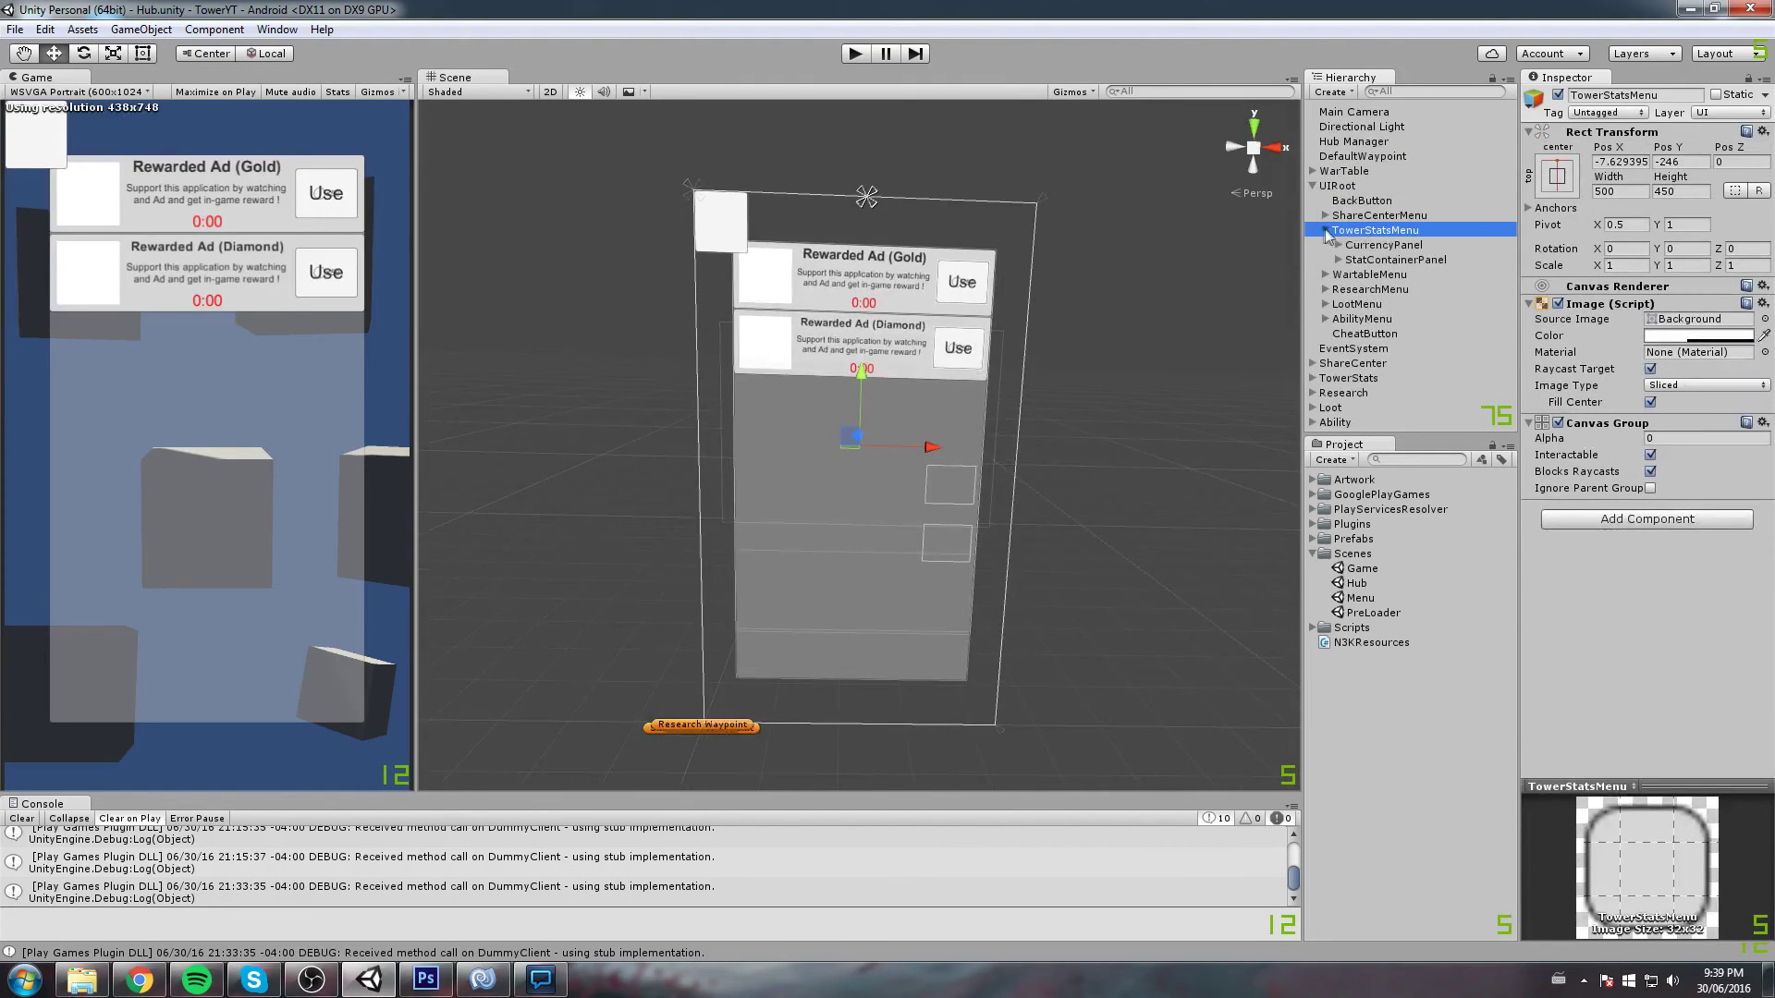
left_click(1663, 438)
type("1")
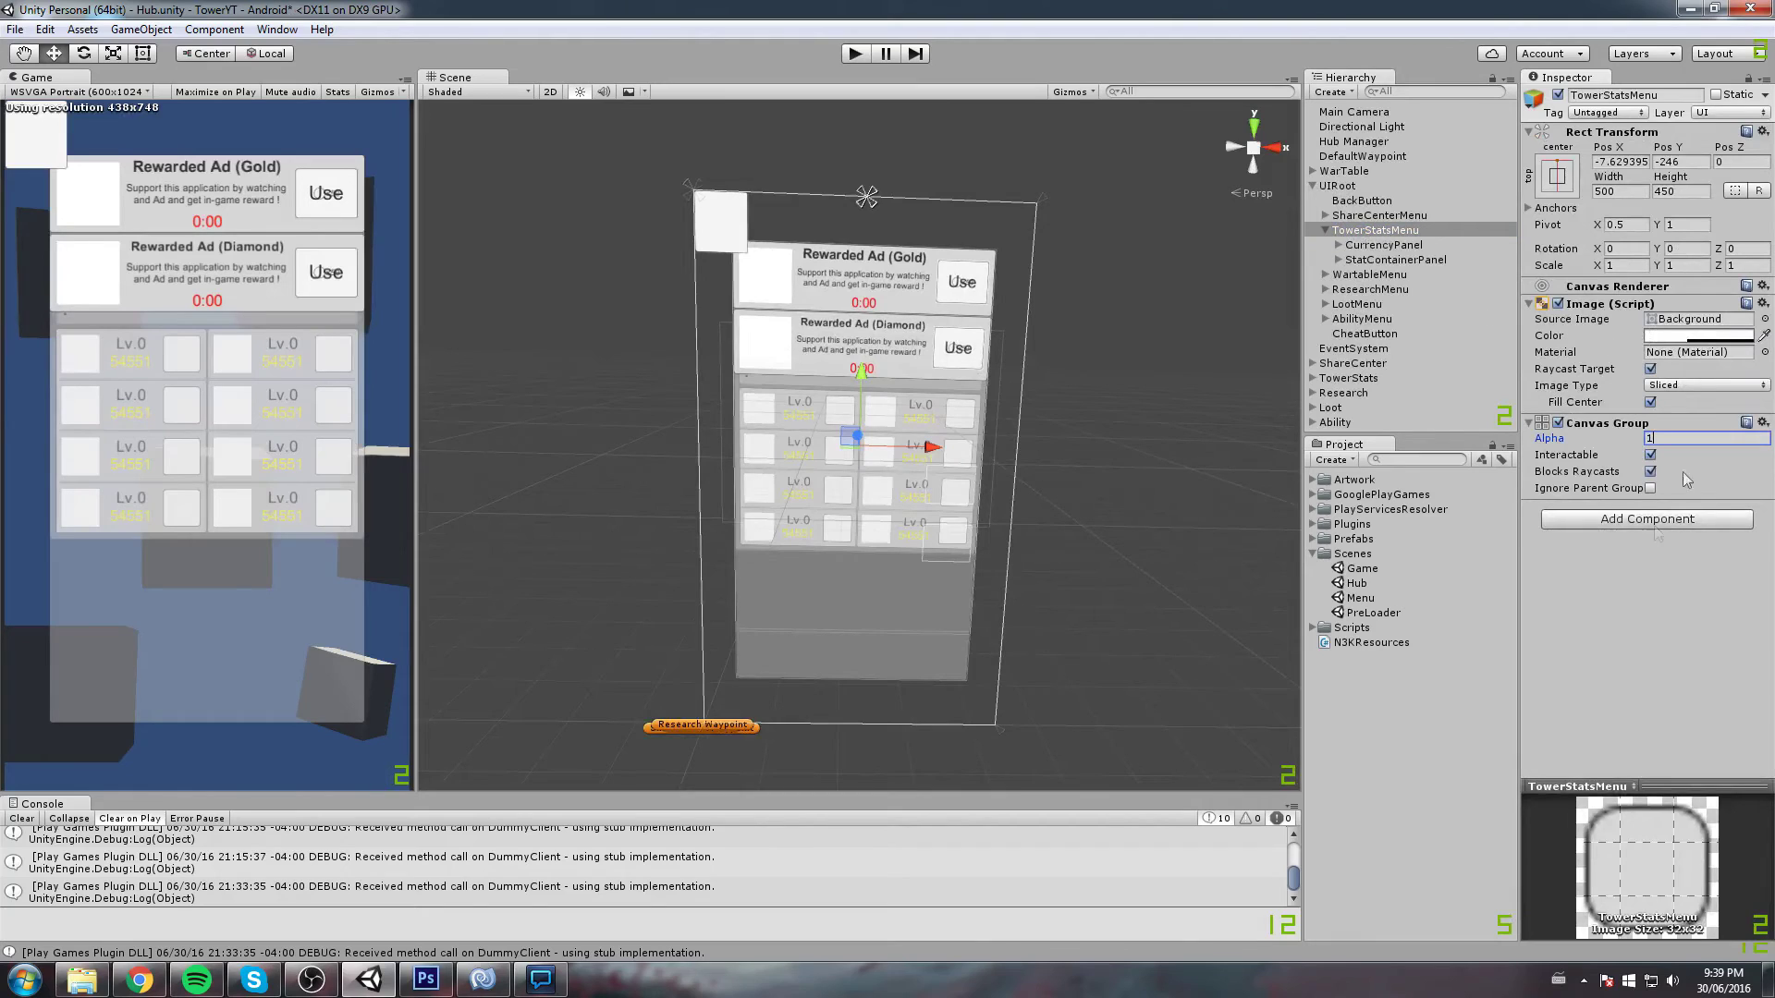
Set the Canvas Group alpha of AbilityMenu to 0 so the tower stats panel can be viewed
left_click(916, 268)
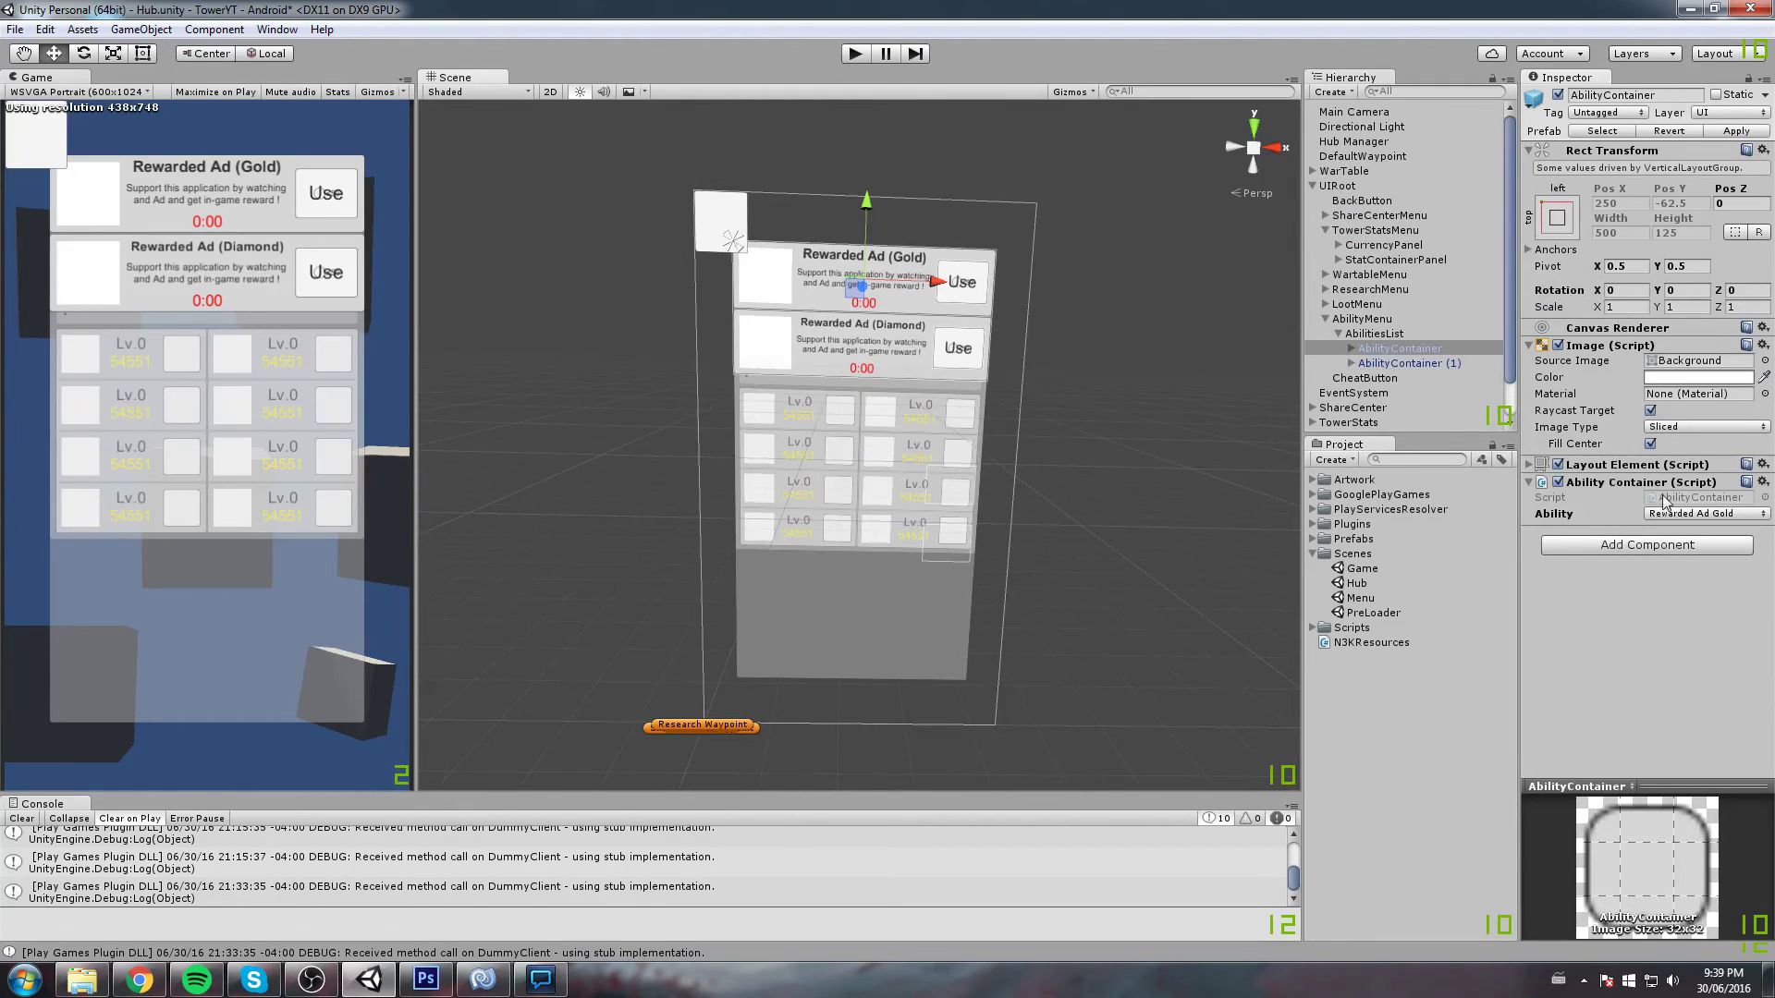
left_click(1327, 319)
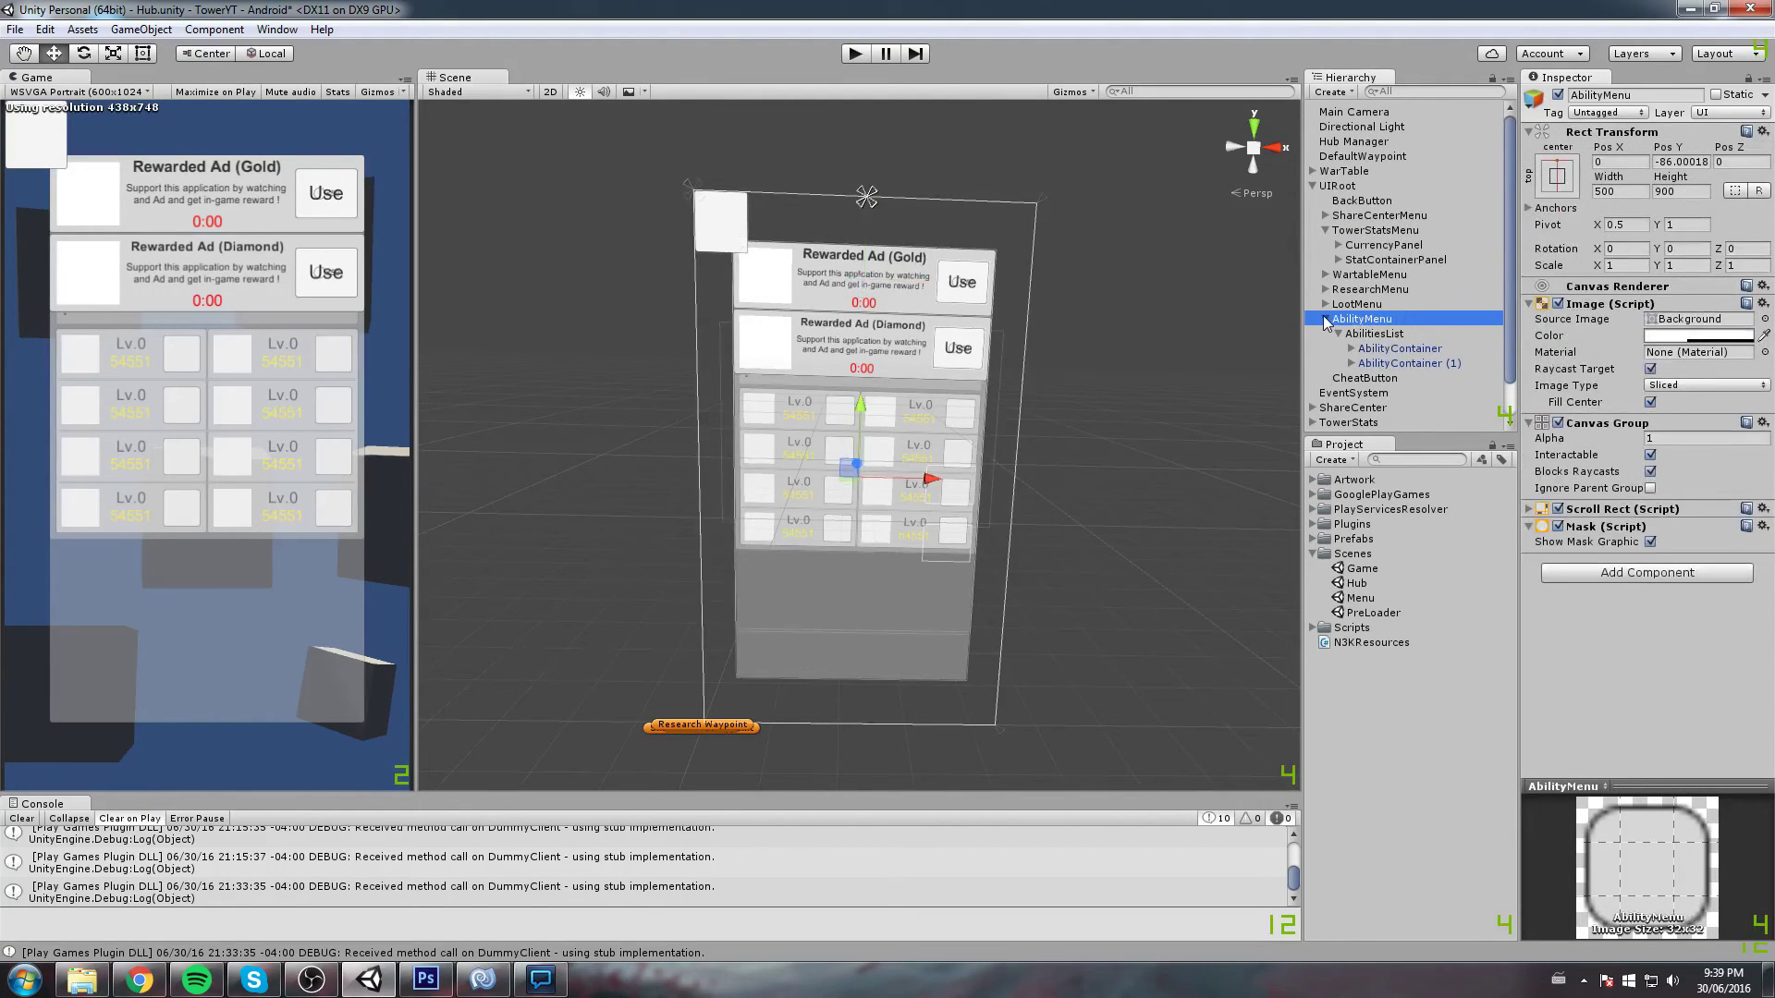
left_click(1659, 438)
type("0")
left_click_drag(872, 284, 885, 286)
scroll(885, 286, "up", 8)
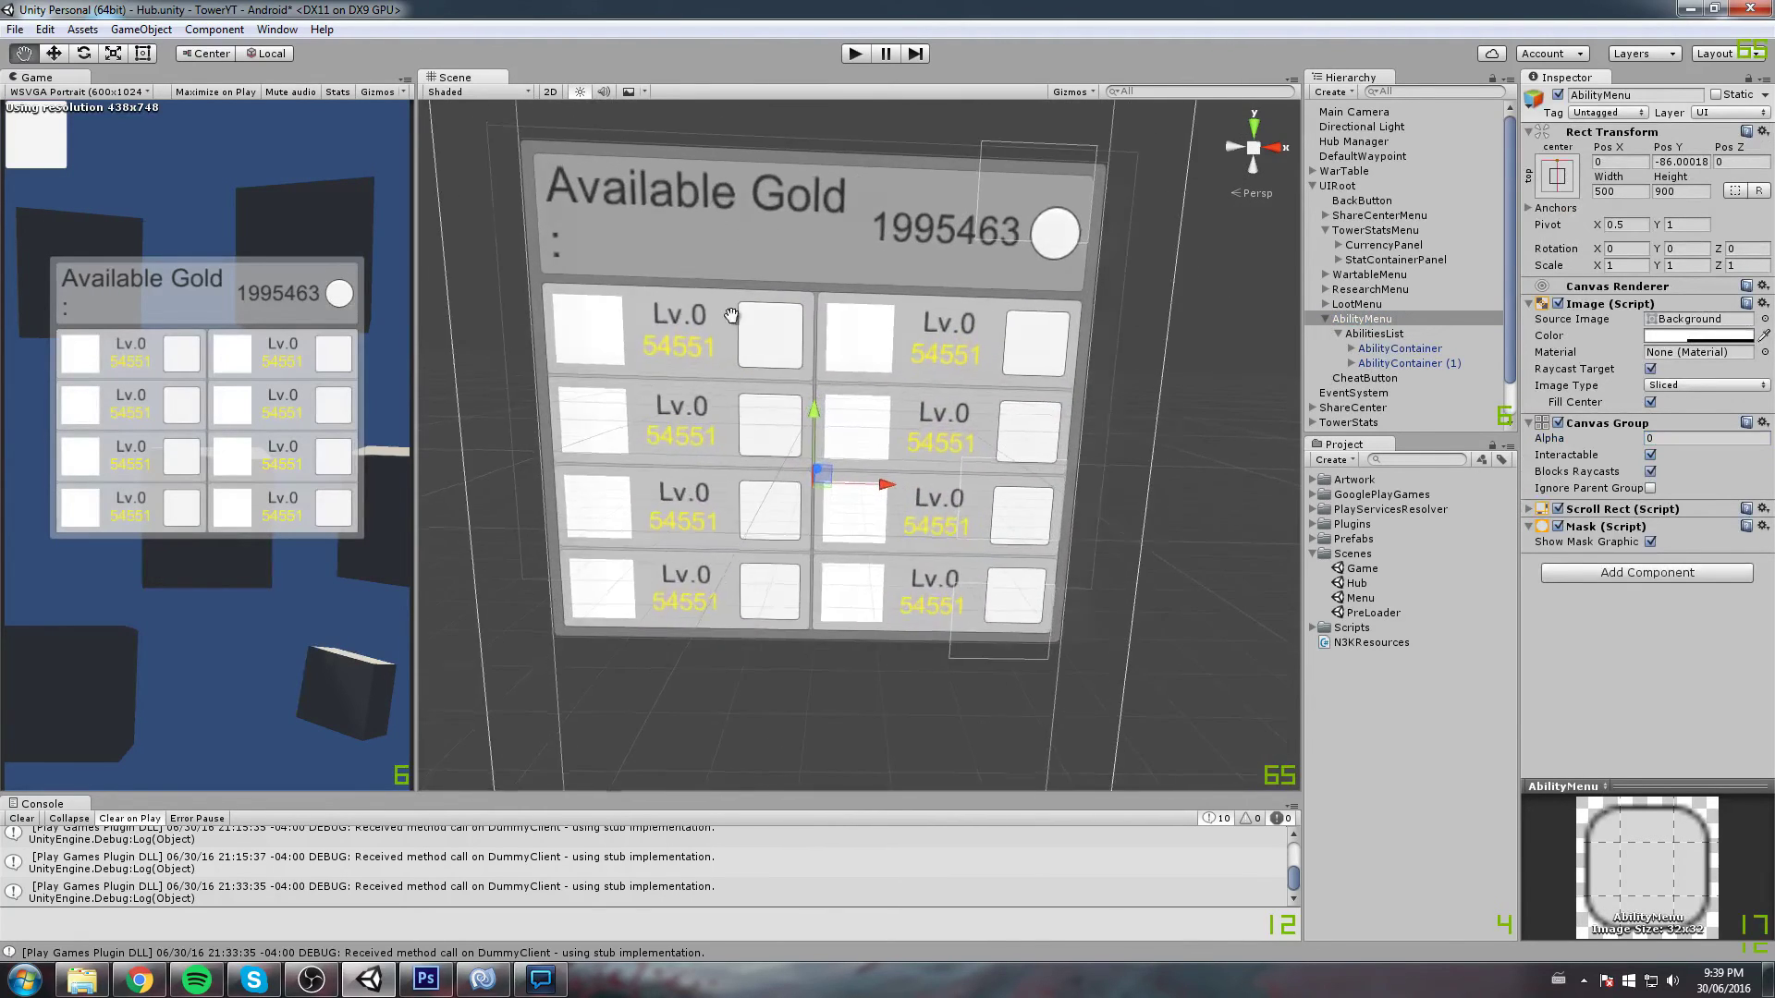
Examine AbilityMenu's AbilitiesList, its first AbilityContainer and that container's Icon, leaving AbilityMenu collapsed
left_click(1351, 333)
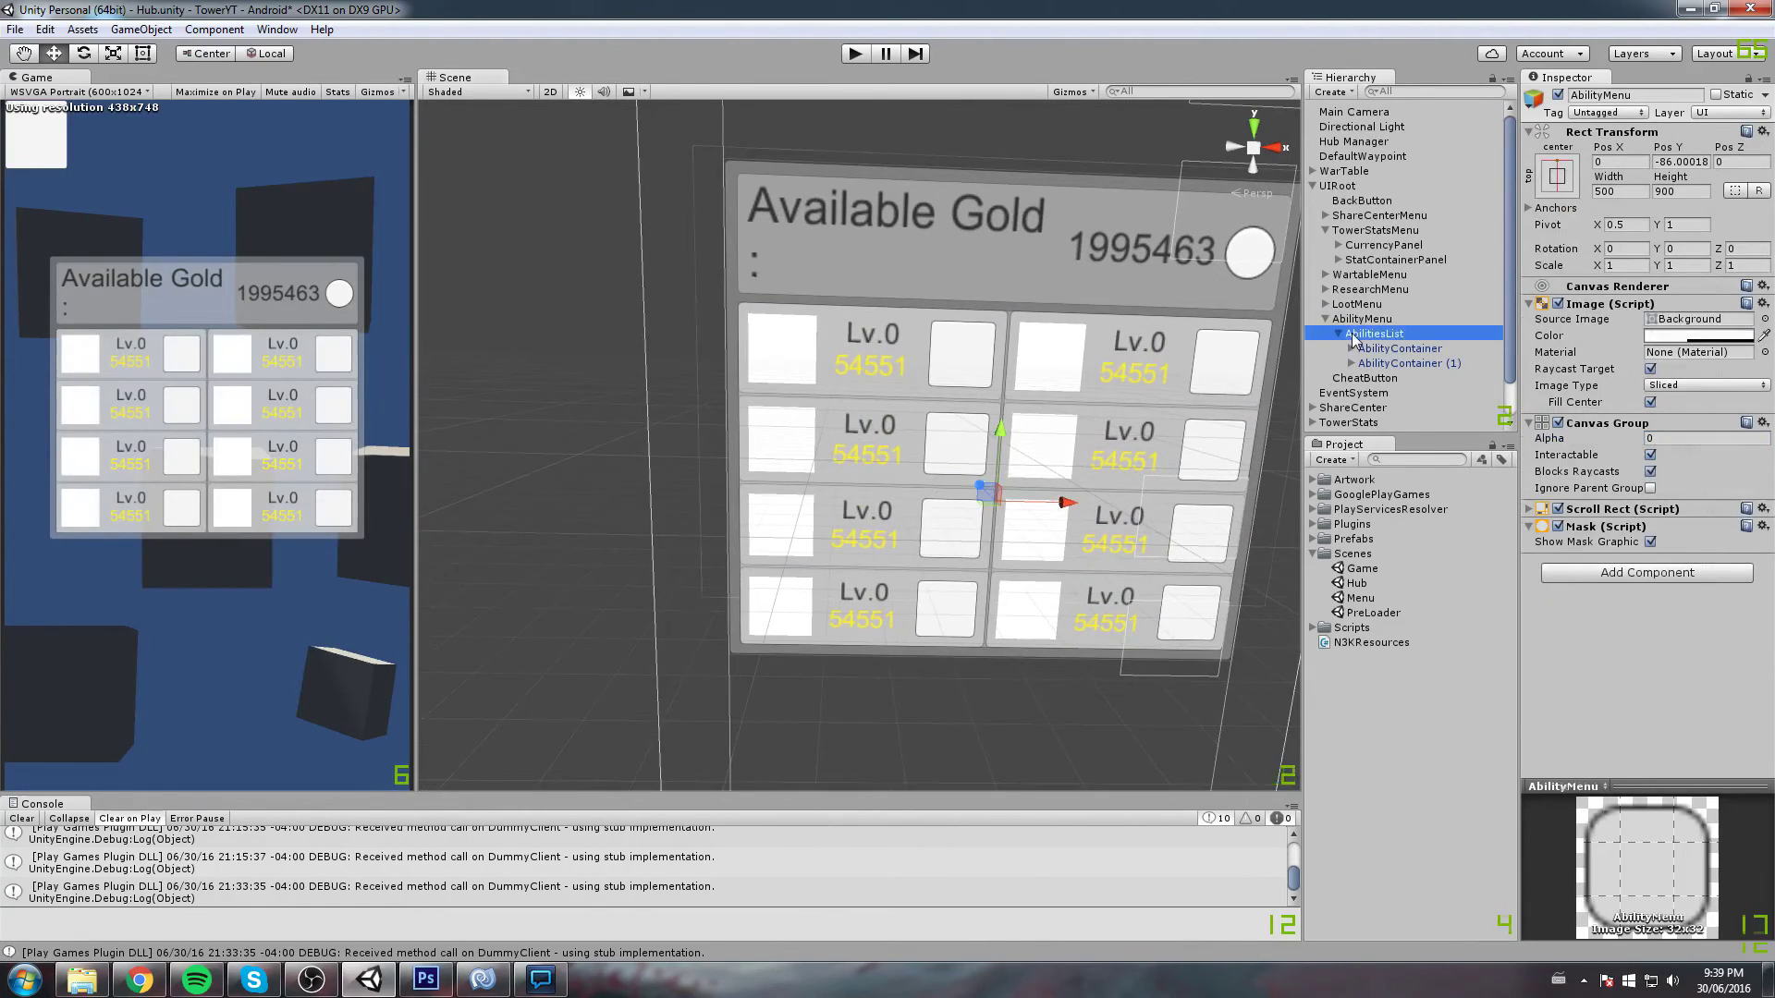
left_click(1337, 333)
left_click(1350, 321)
left_click(1339, 334)
left_click(1375, 348)
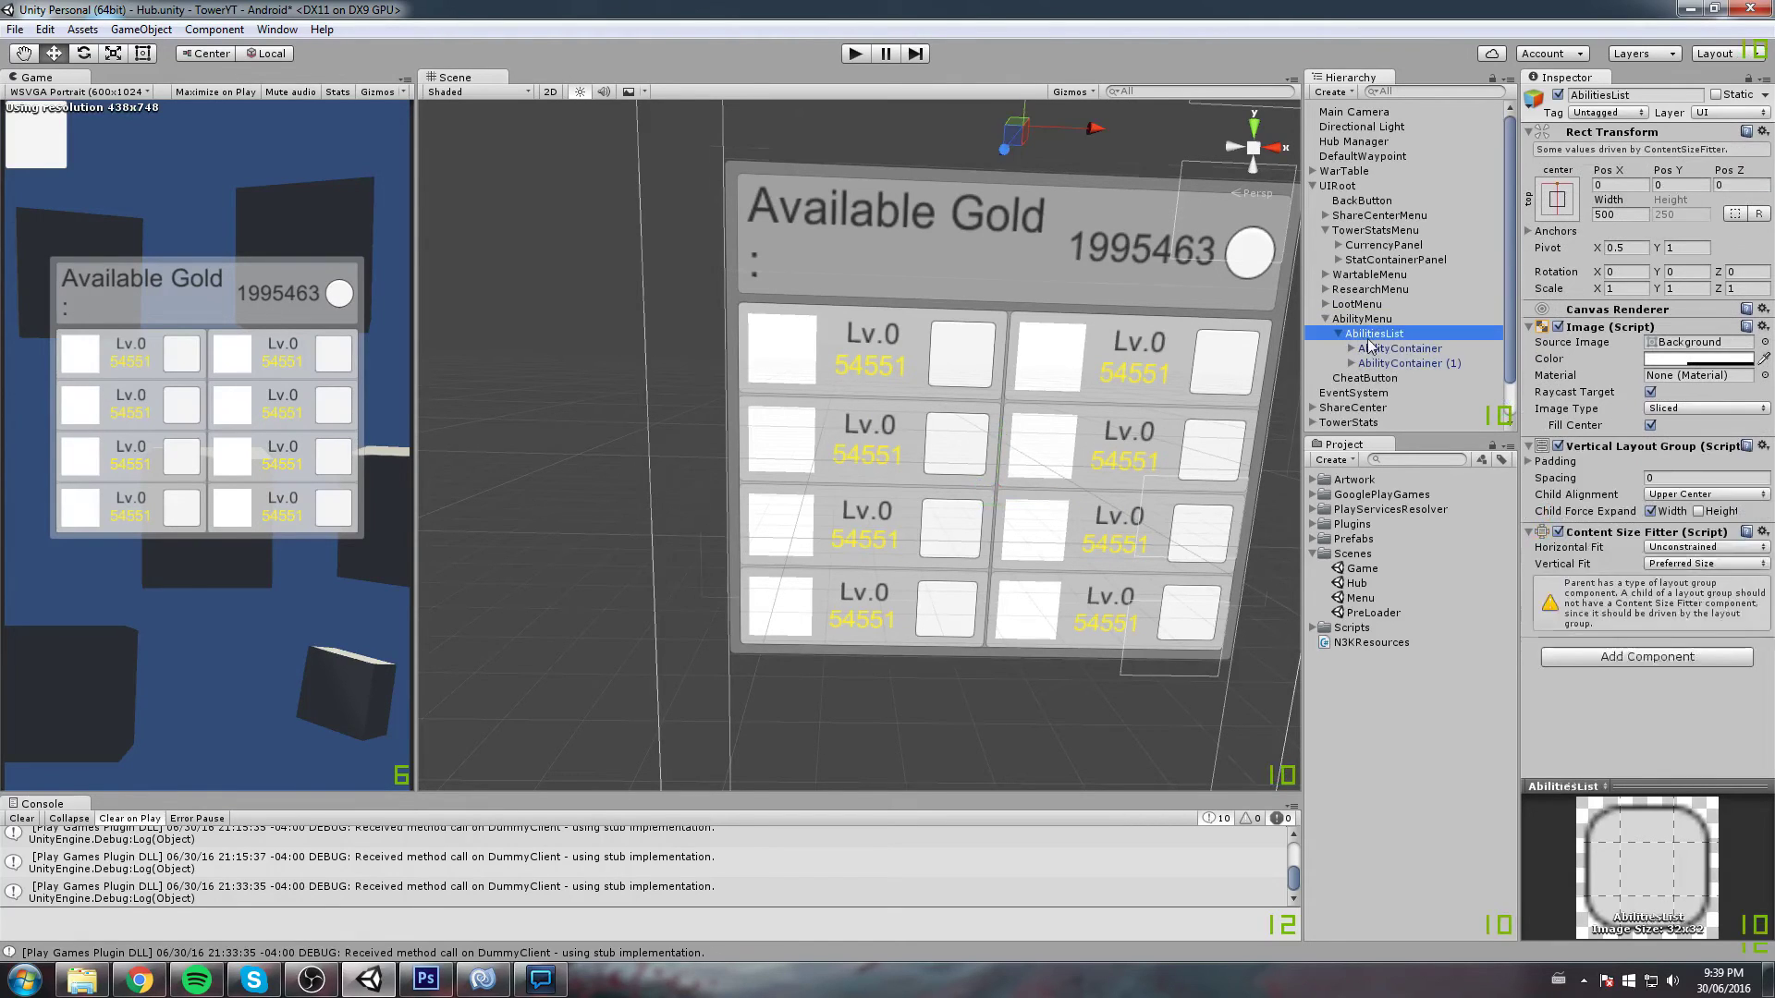
left_click(1352, 349)
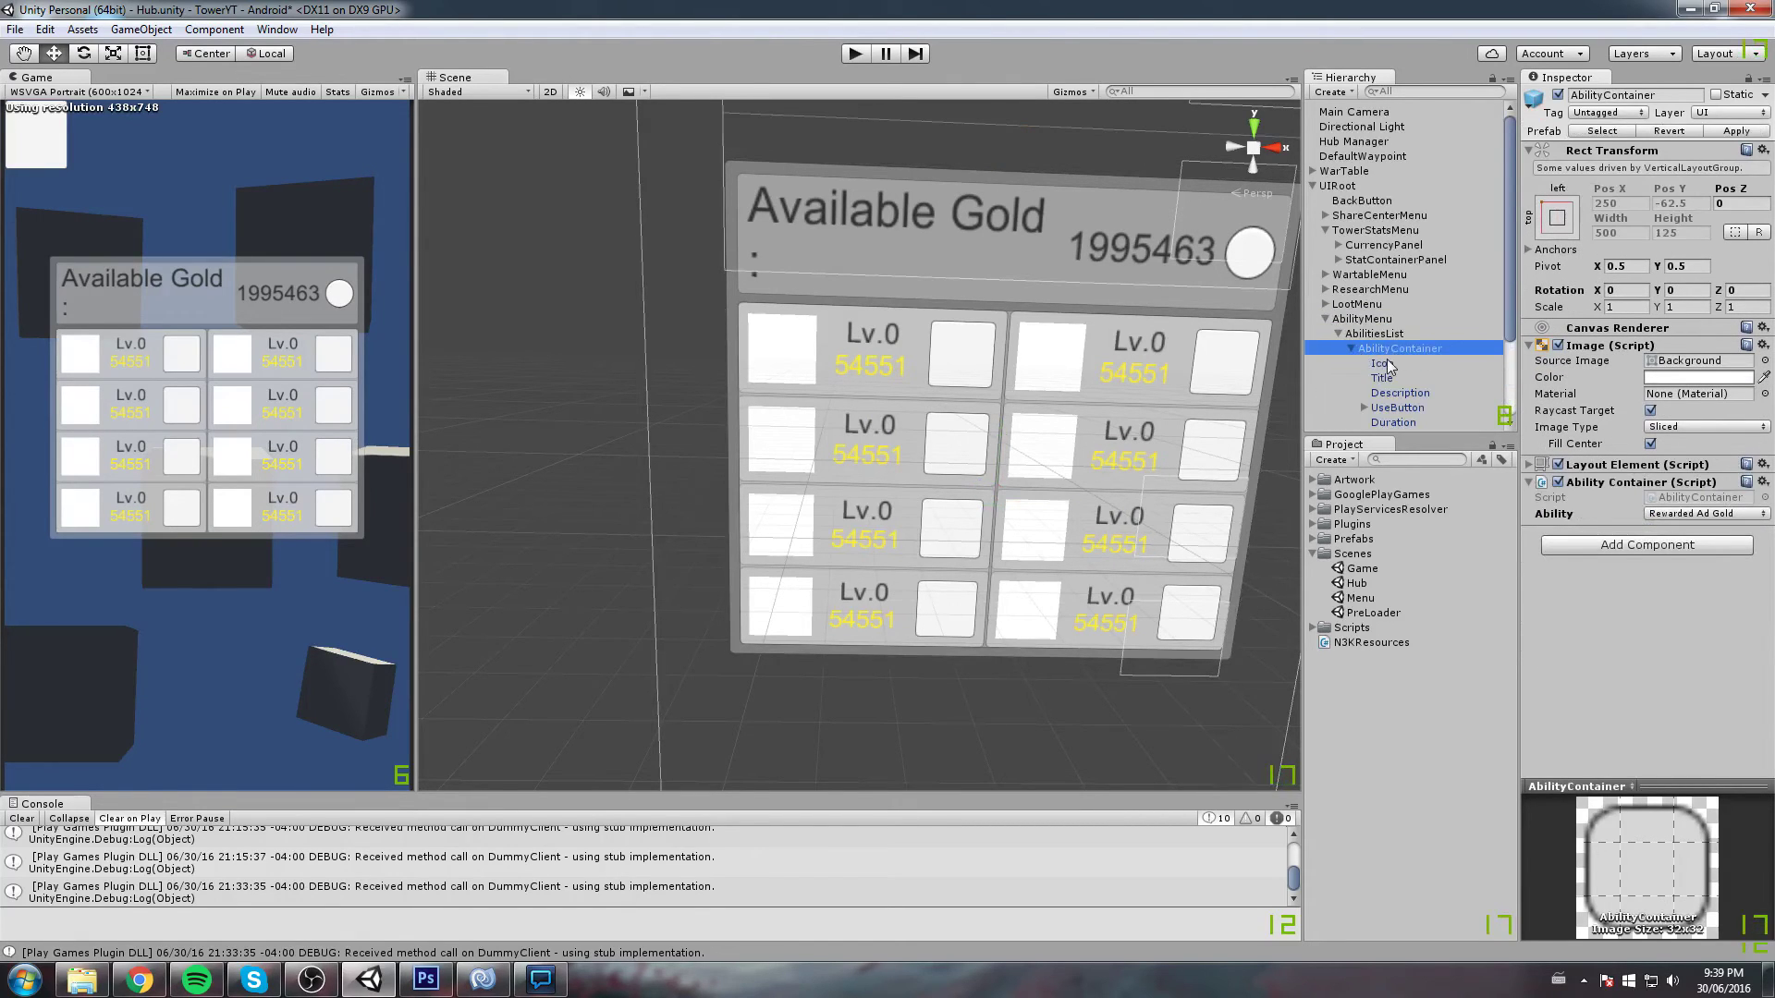
left_click(1382, 363)
key("f")
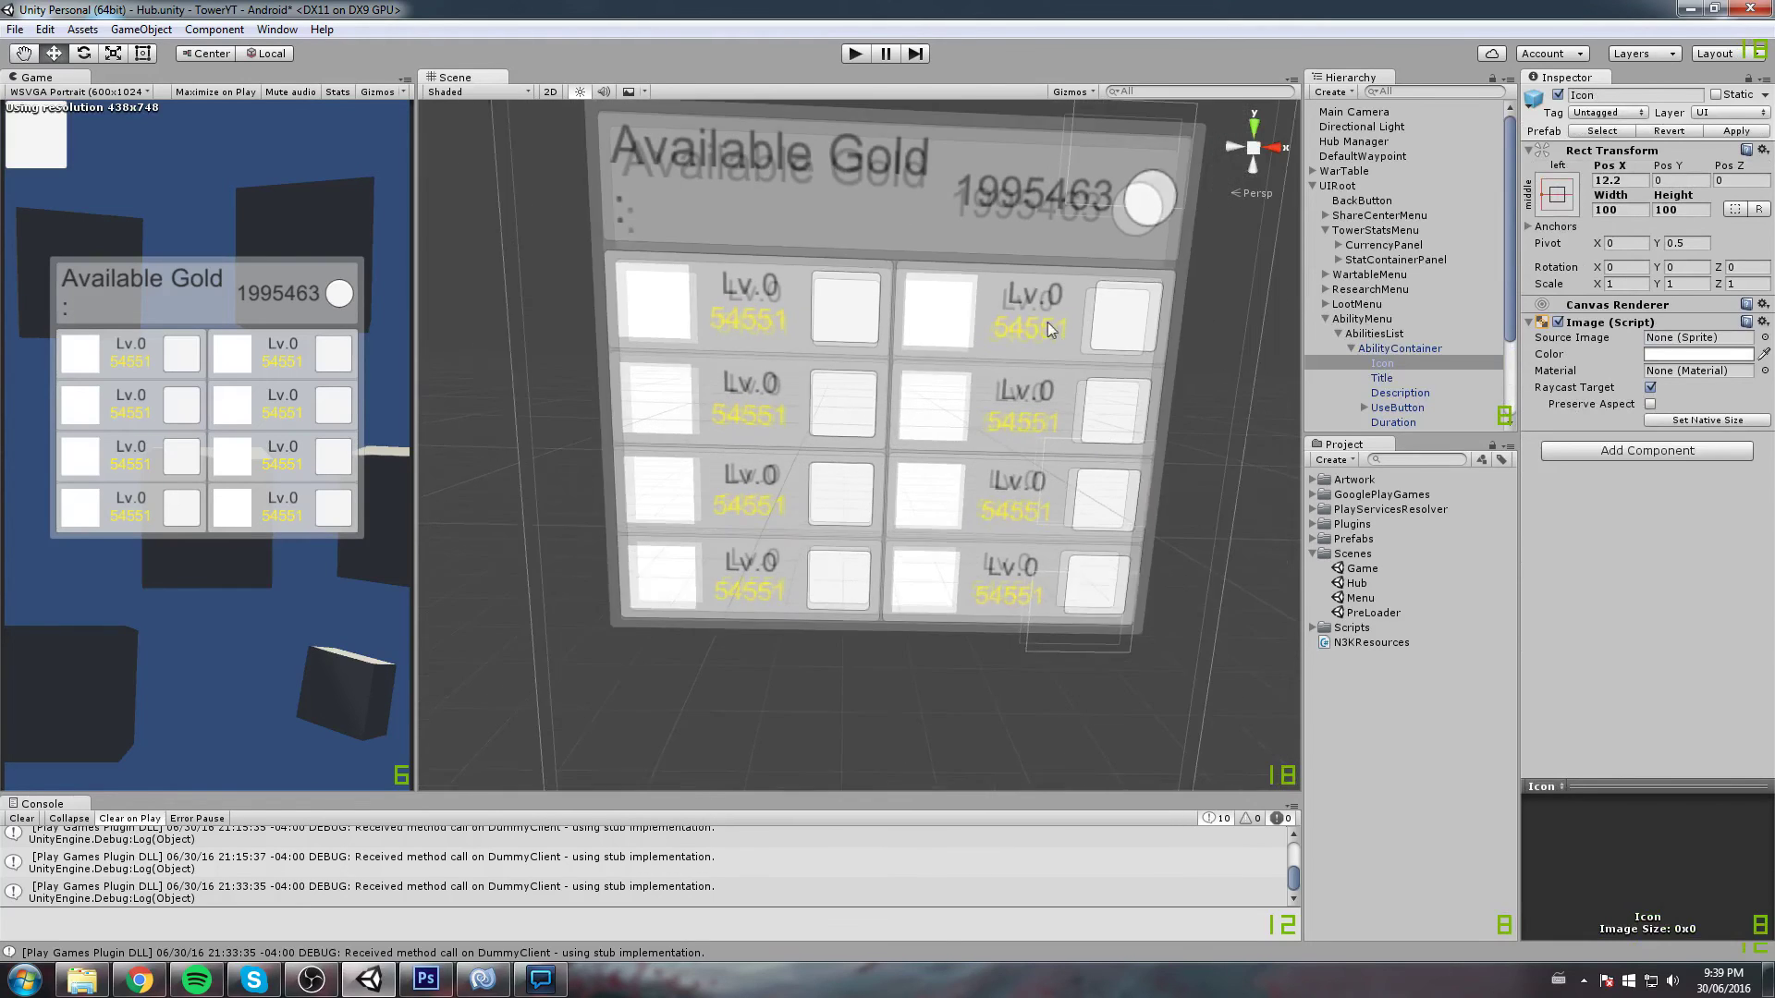
left_click(1391, 350)
left_click(1351, 348)
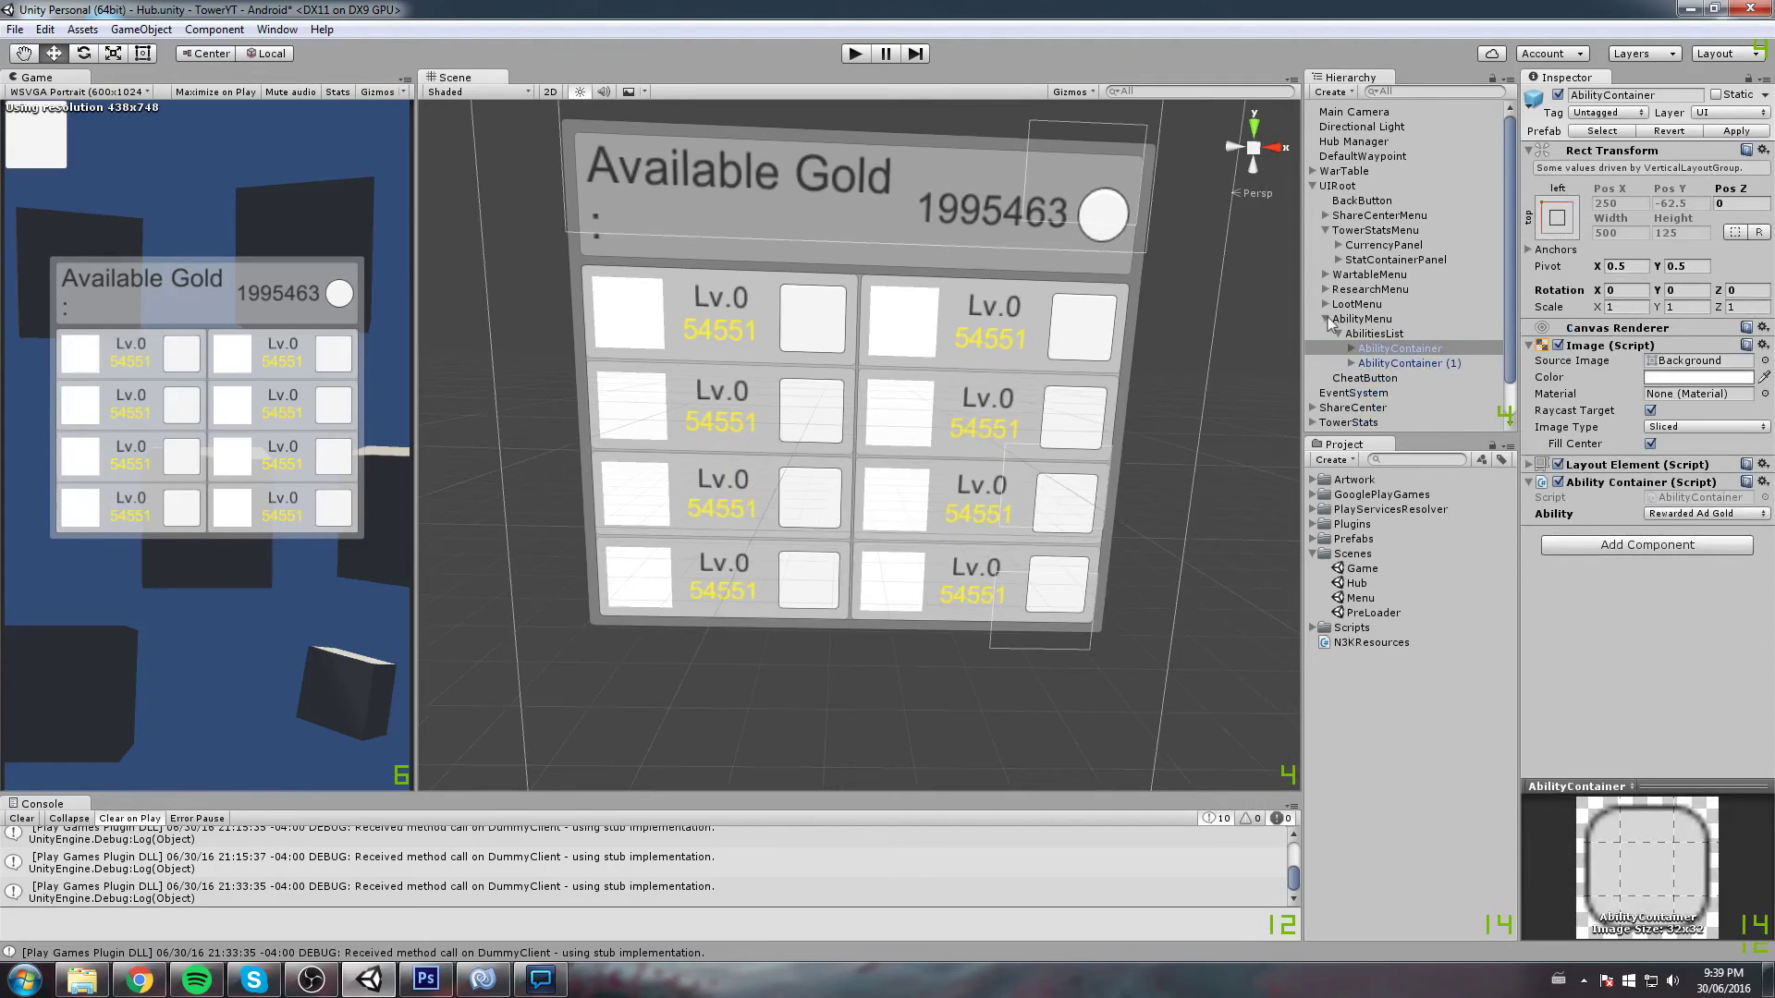
left_click(1324, 319)
Locate the first StatContainer in StatContainerPanel's SidePanel and switch its Image component off and back on
left_click(1379, 245)
left_click(1374, 260)
left_click(1339, 260)
left_click(1373, 275)
left_click(1351, 275)
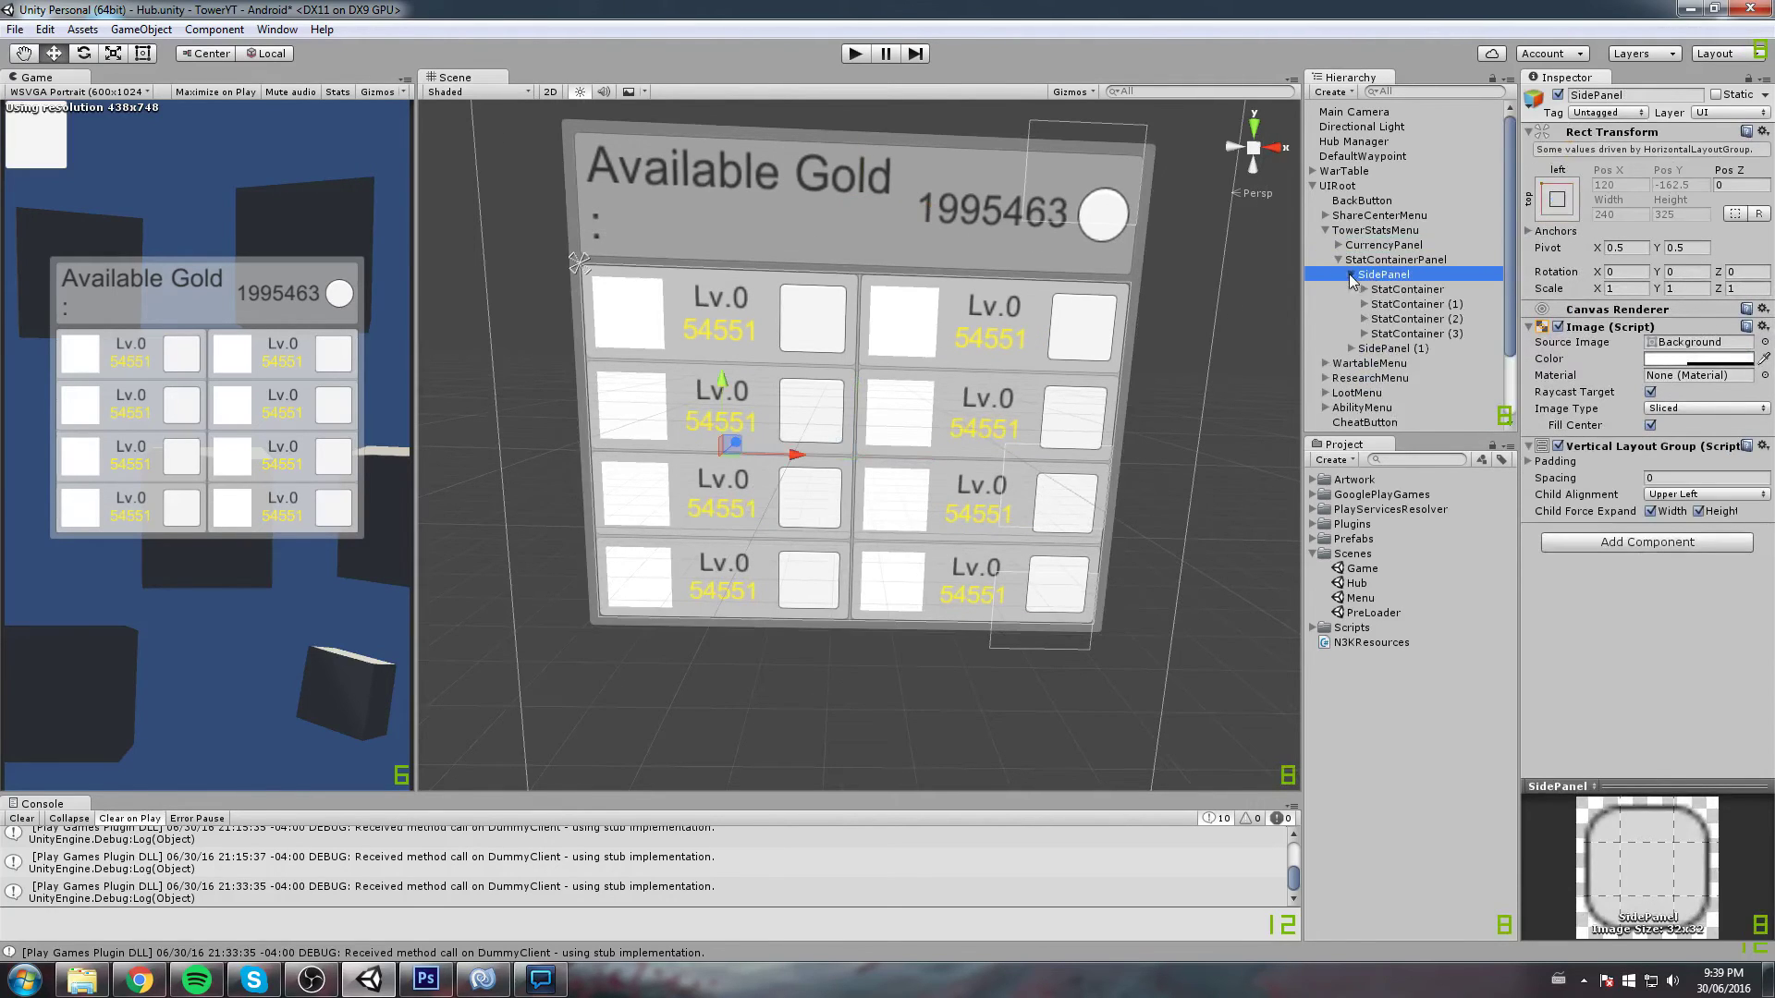
left_click(1378, 290)
left_click(1562, 328)
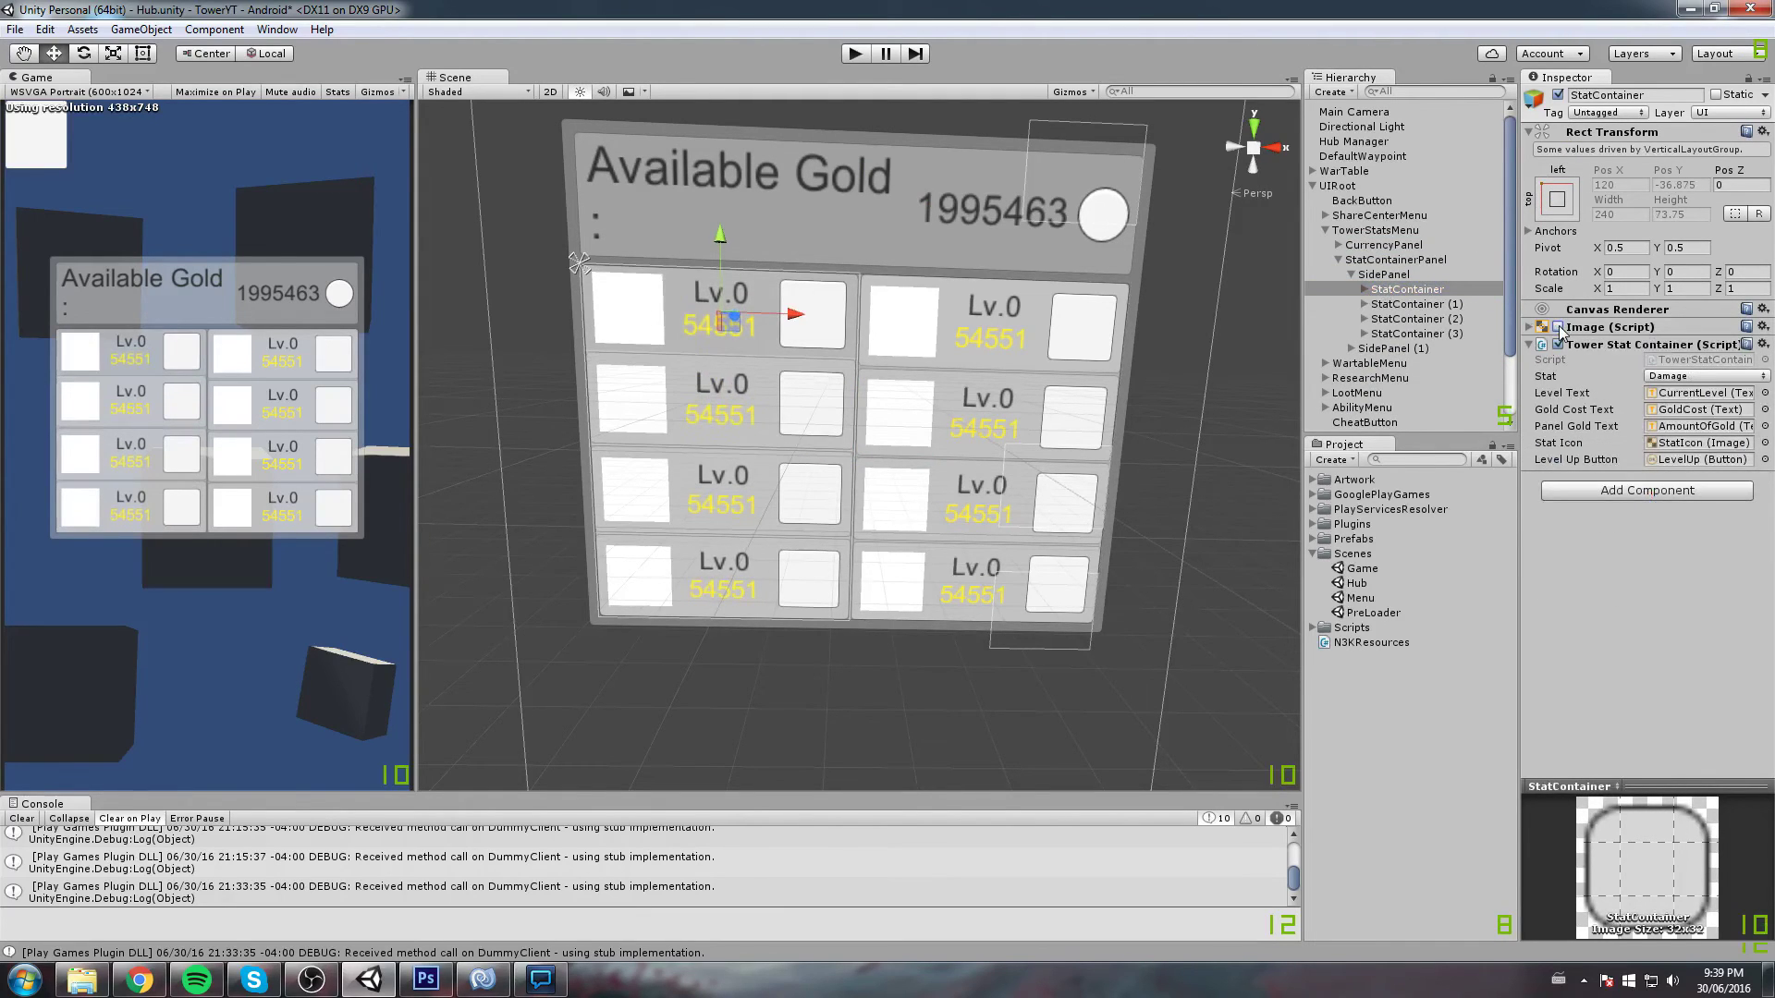
left_click(1559, 327)
Assign the StatsIcon_0 sprite as the source image of the first StatContainer's StatIcon
left_click(1372, 290)
left_click(1364, 289)
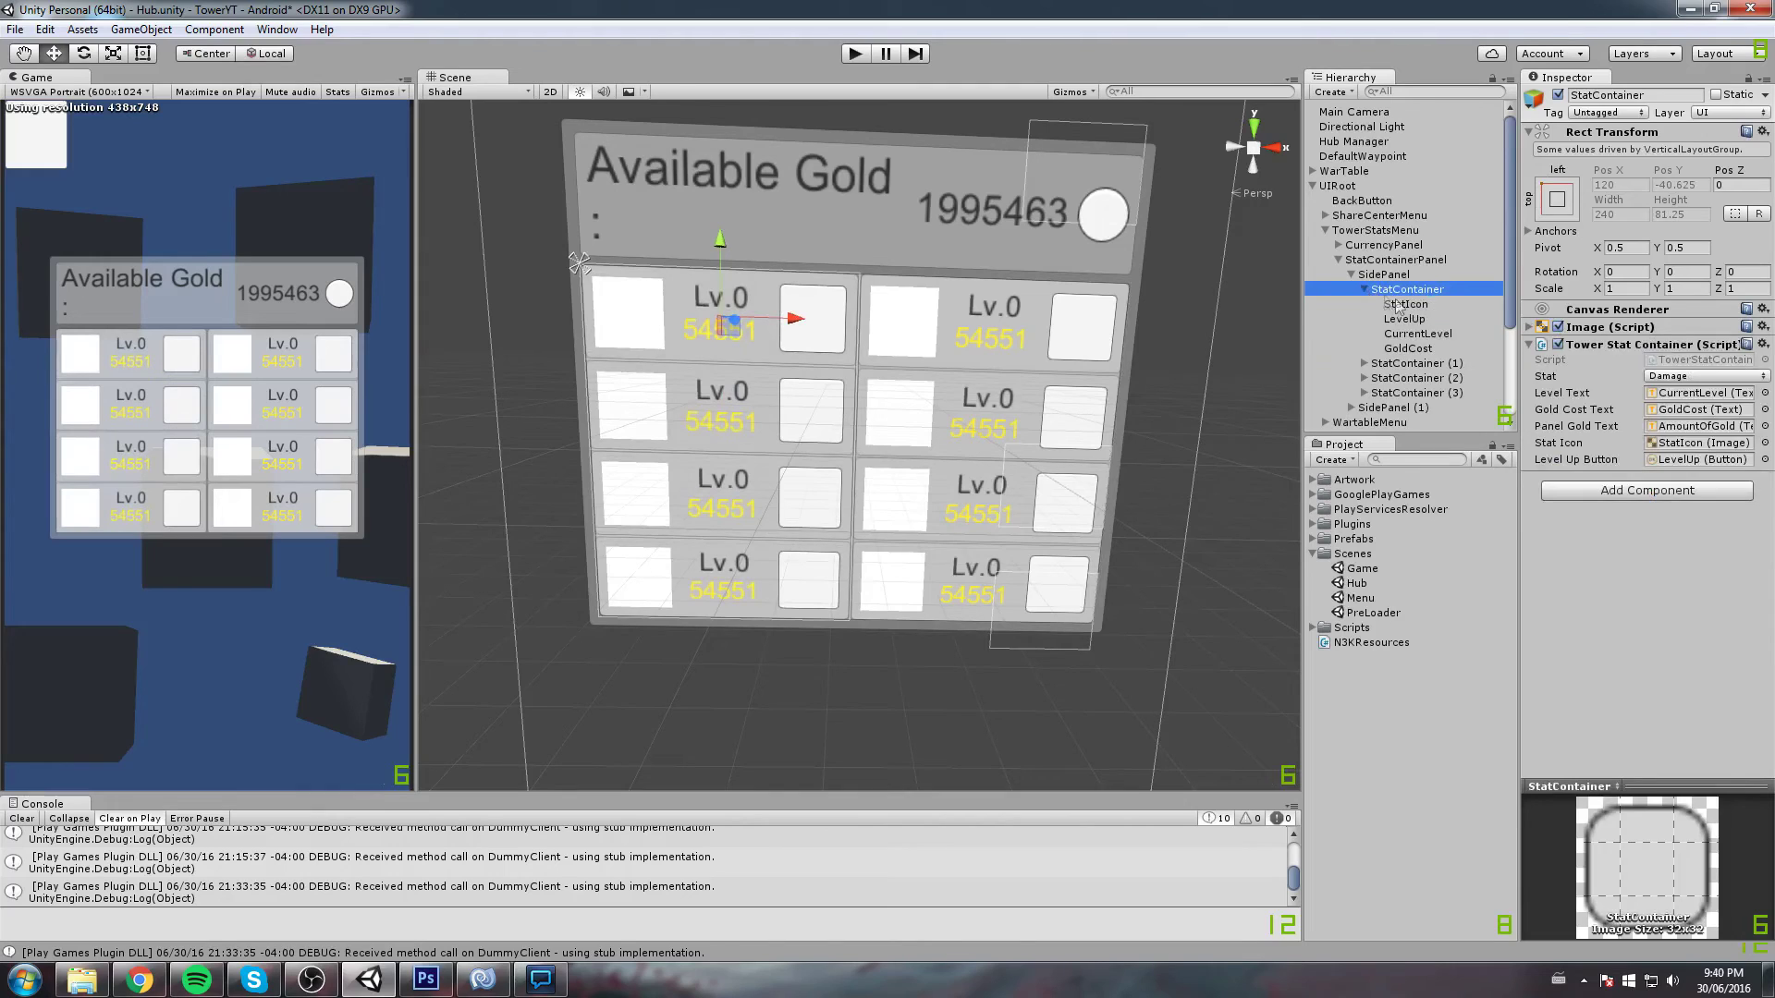
left_click(1399, 304)
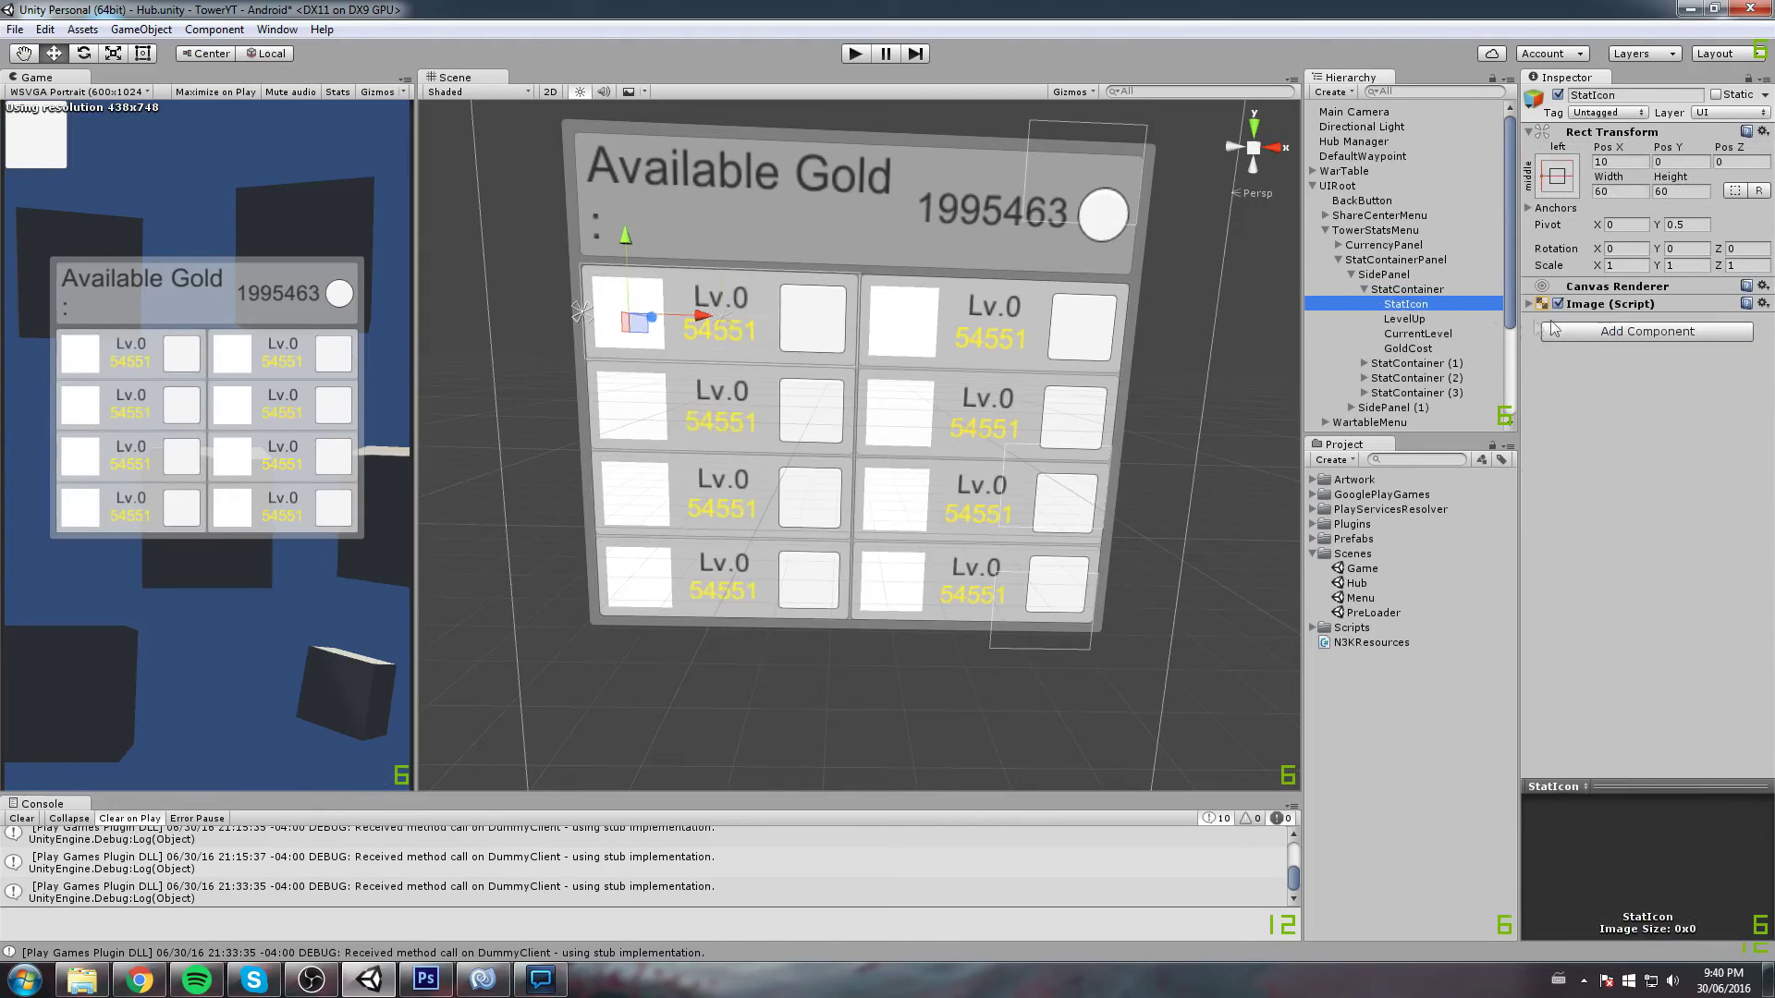
left_click(1617, 304)
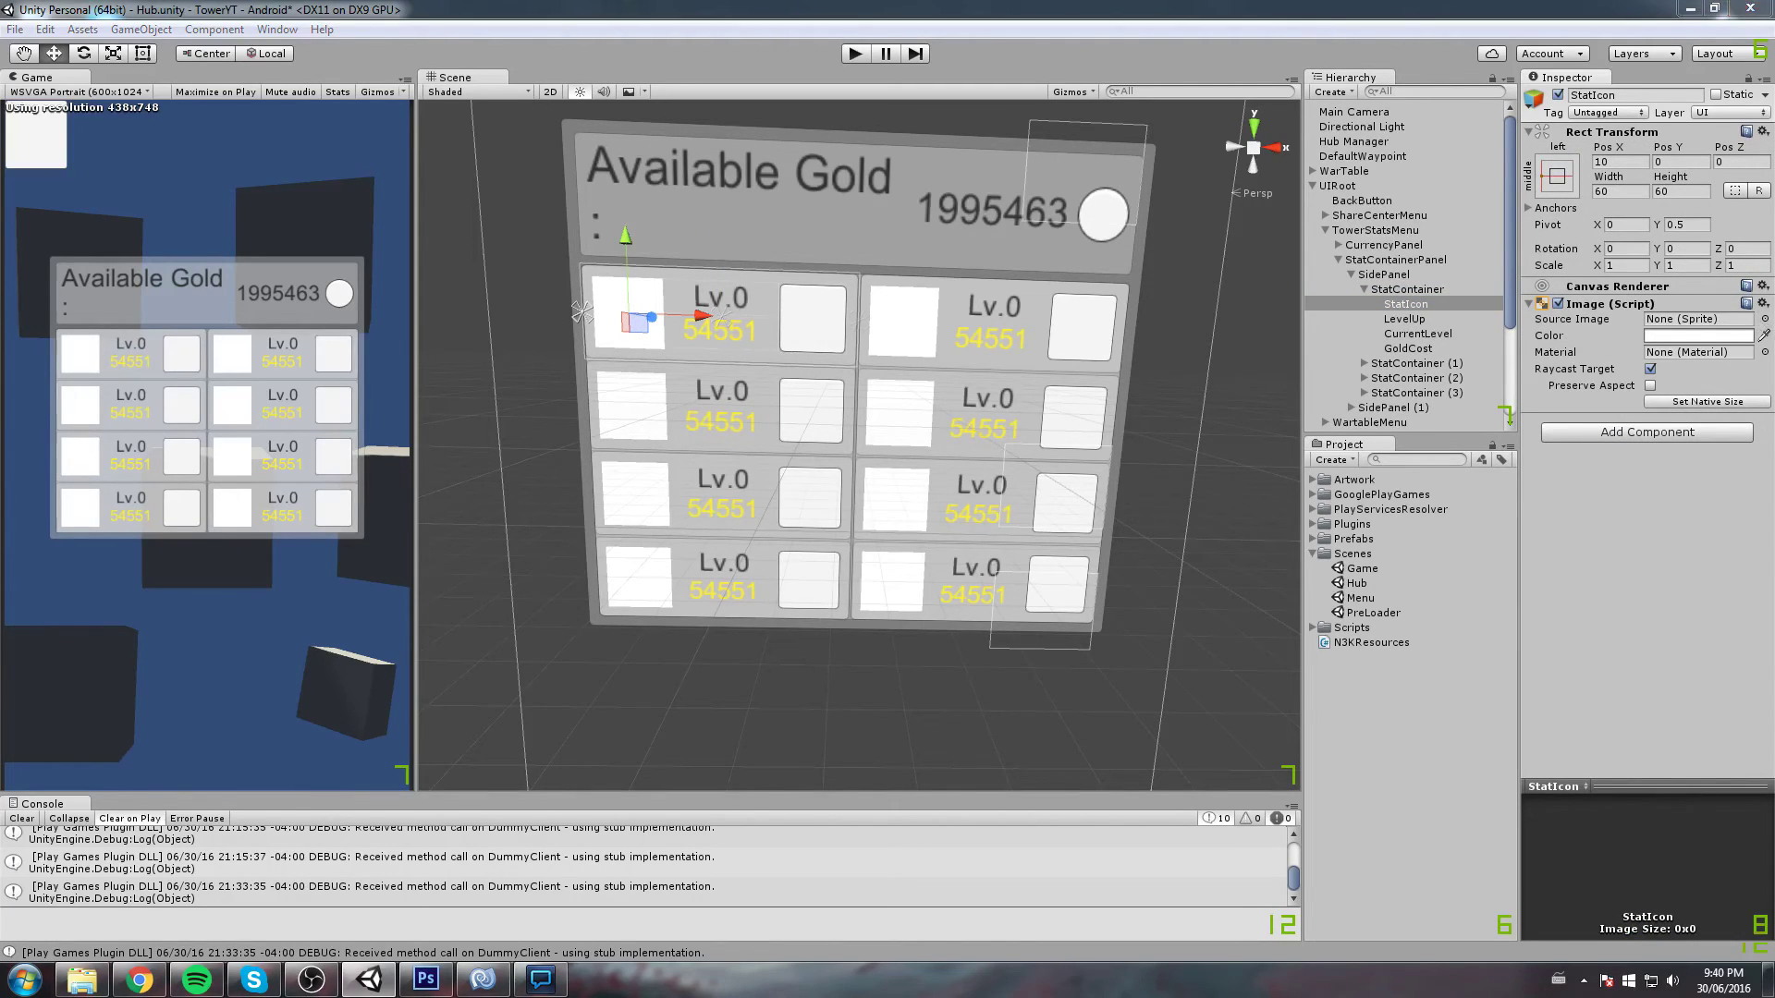
left_click_drag(0, 276, 506, 278)
left_click(425, 368)
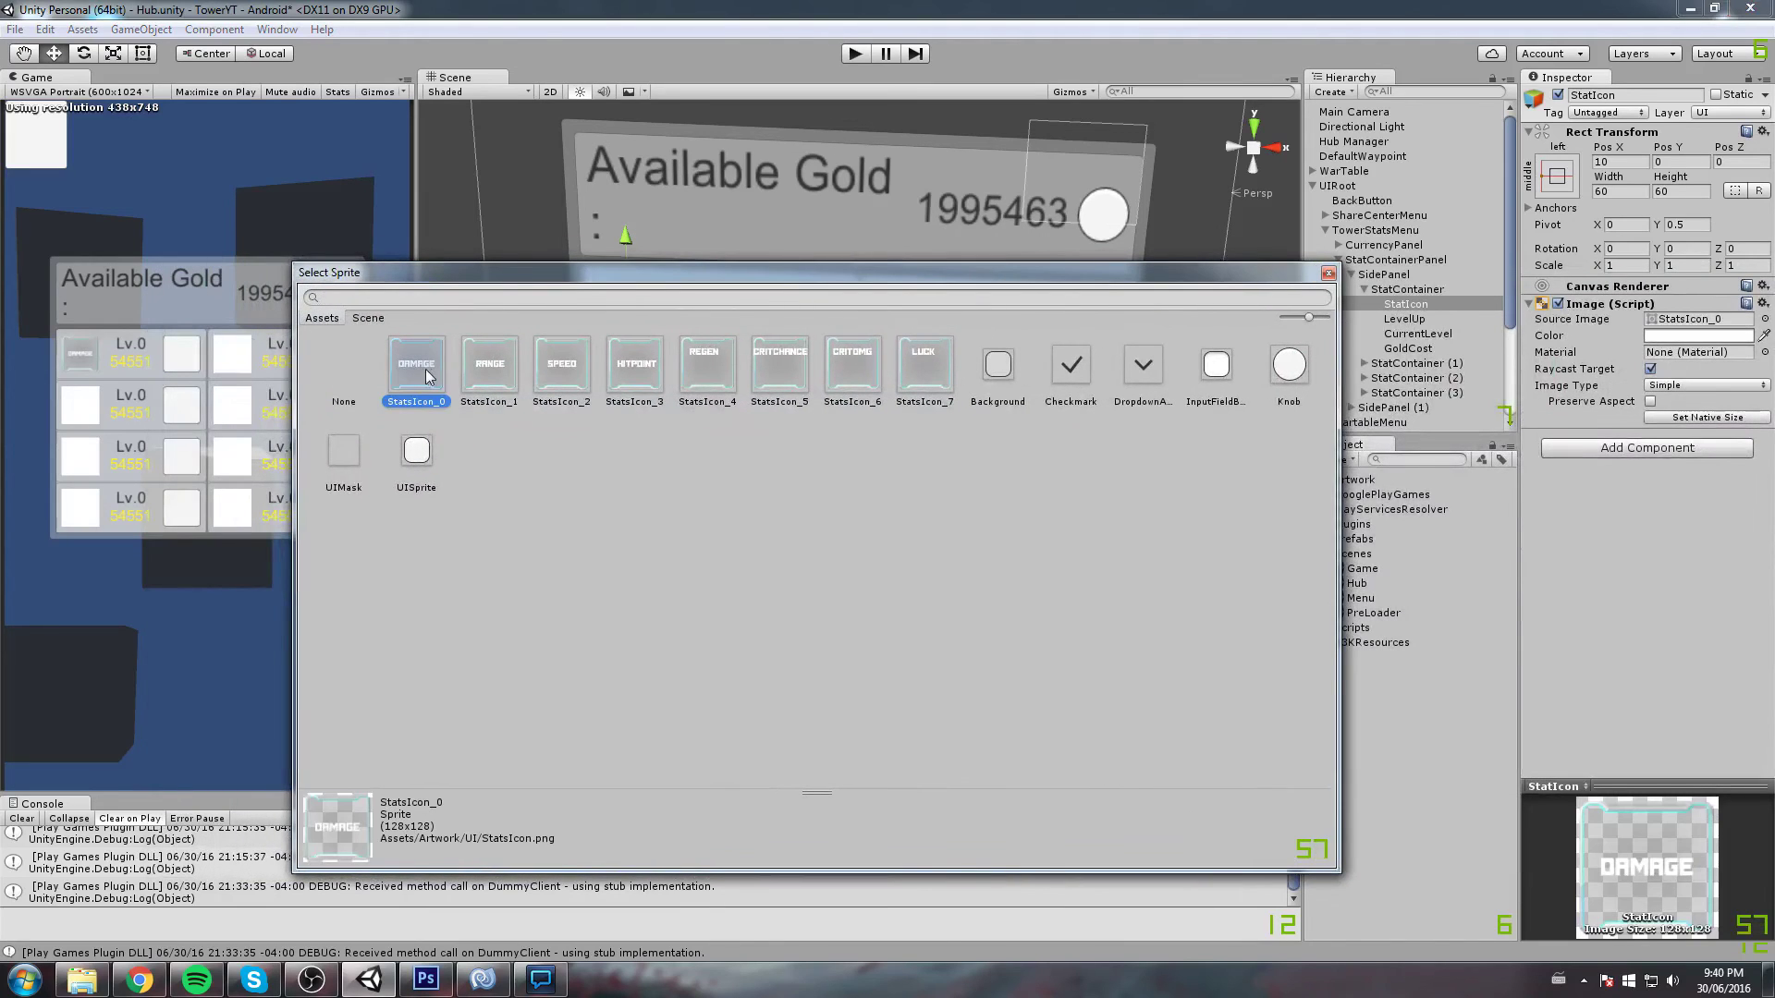
left_click(1328, 273)
Check the DAMAGE icon in the stats panel up close and set its width and height to 80
scroll(986, 317, "up", 5)
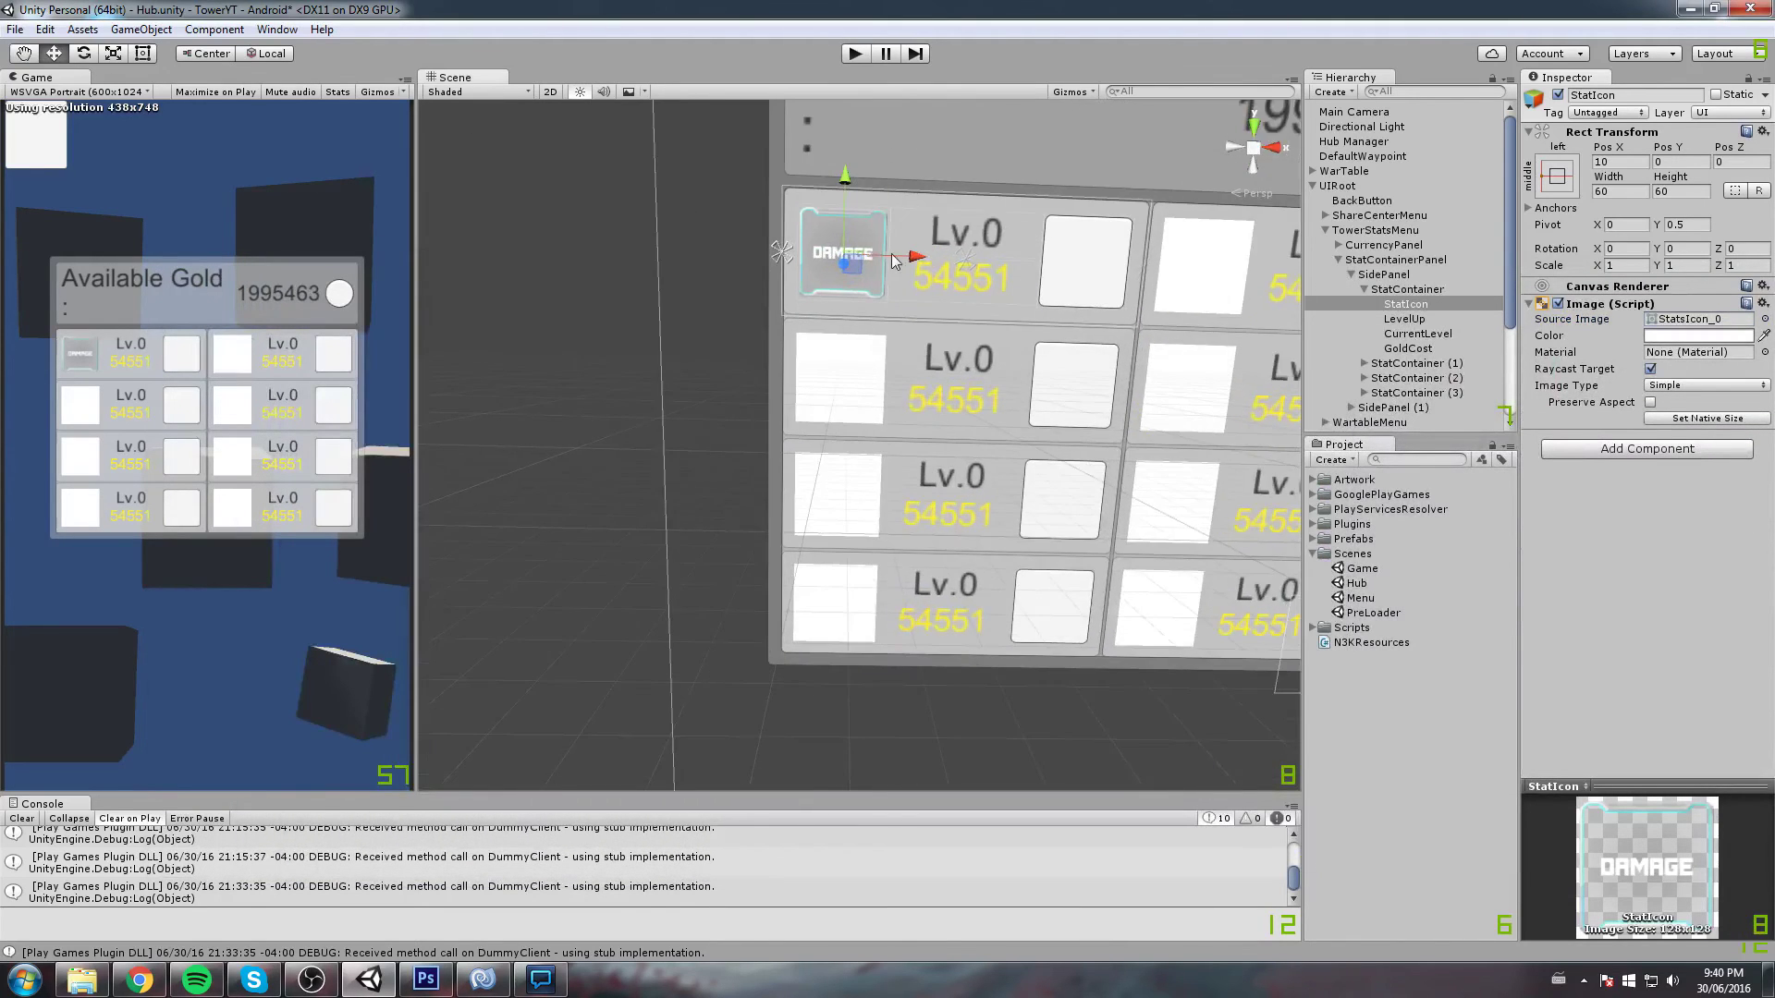
scroll(790, 331, "up", 10)
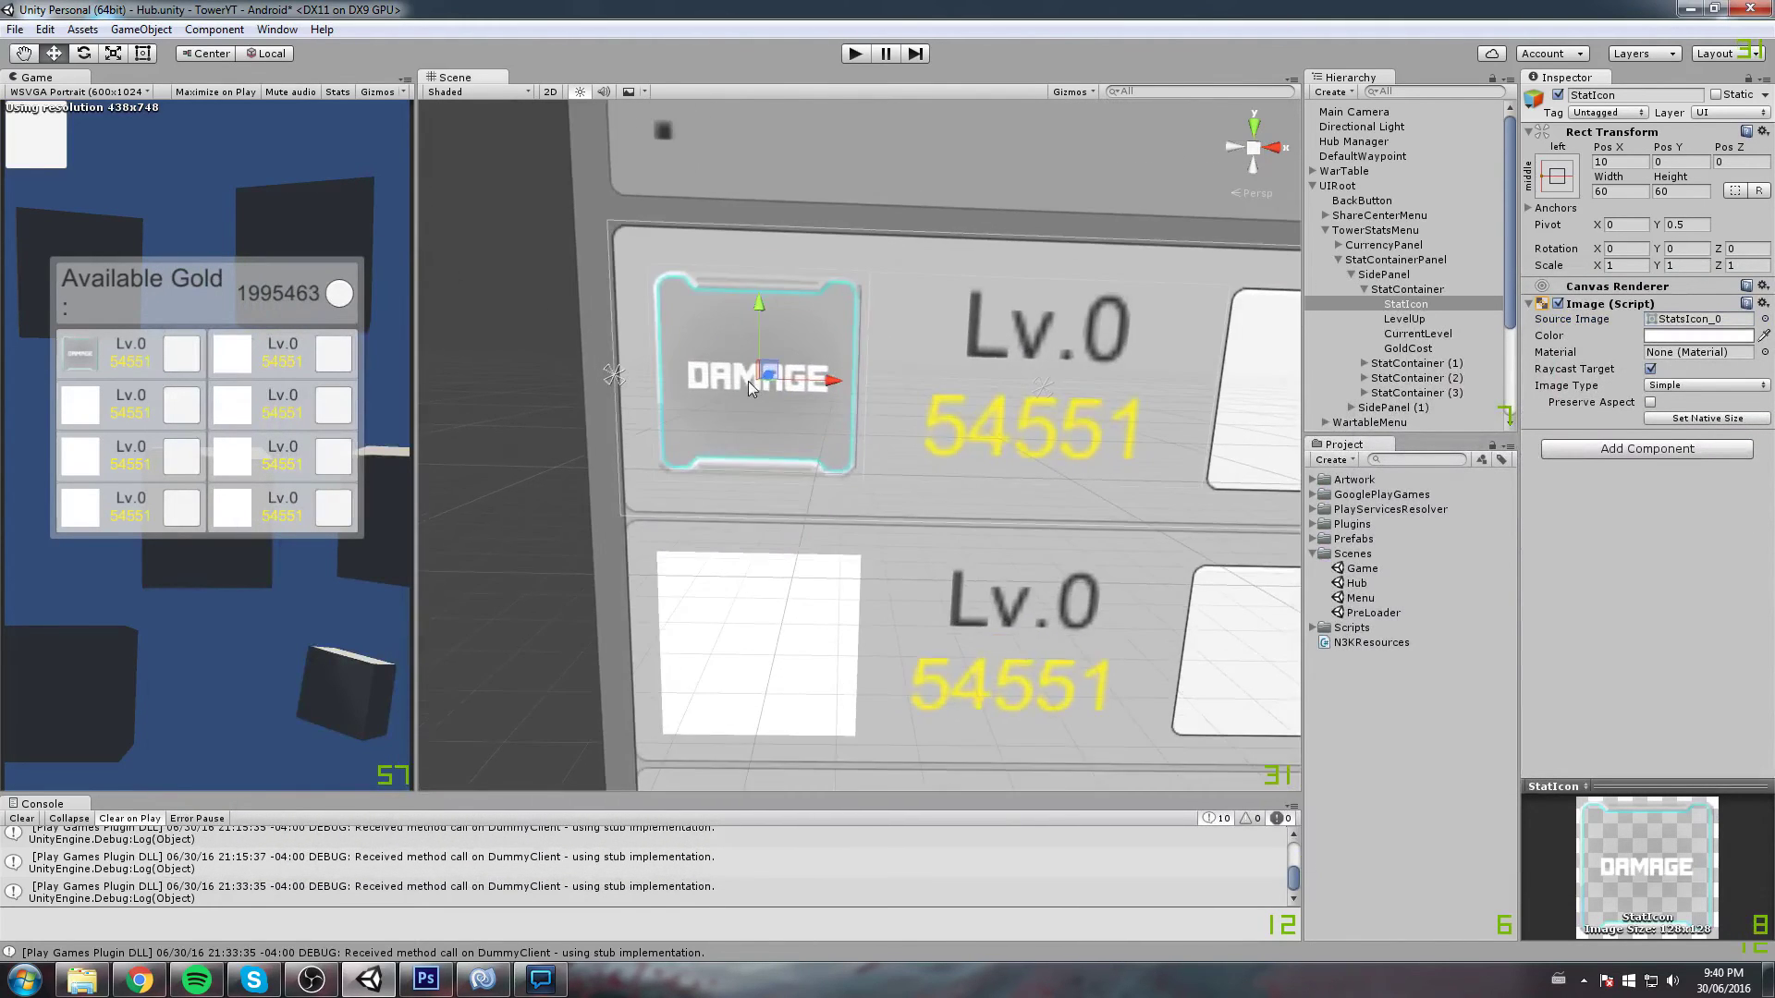
scroll(734, 325, "down", 8)
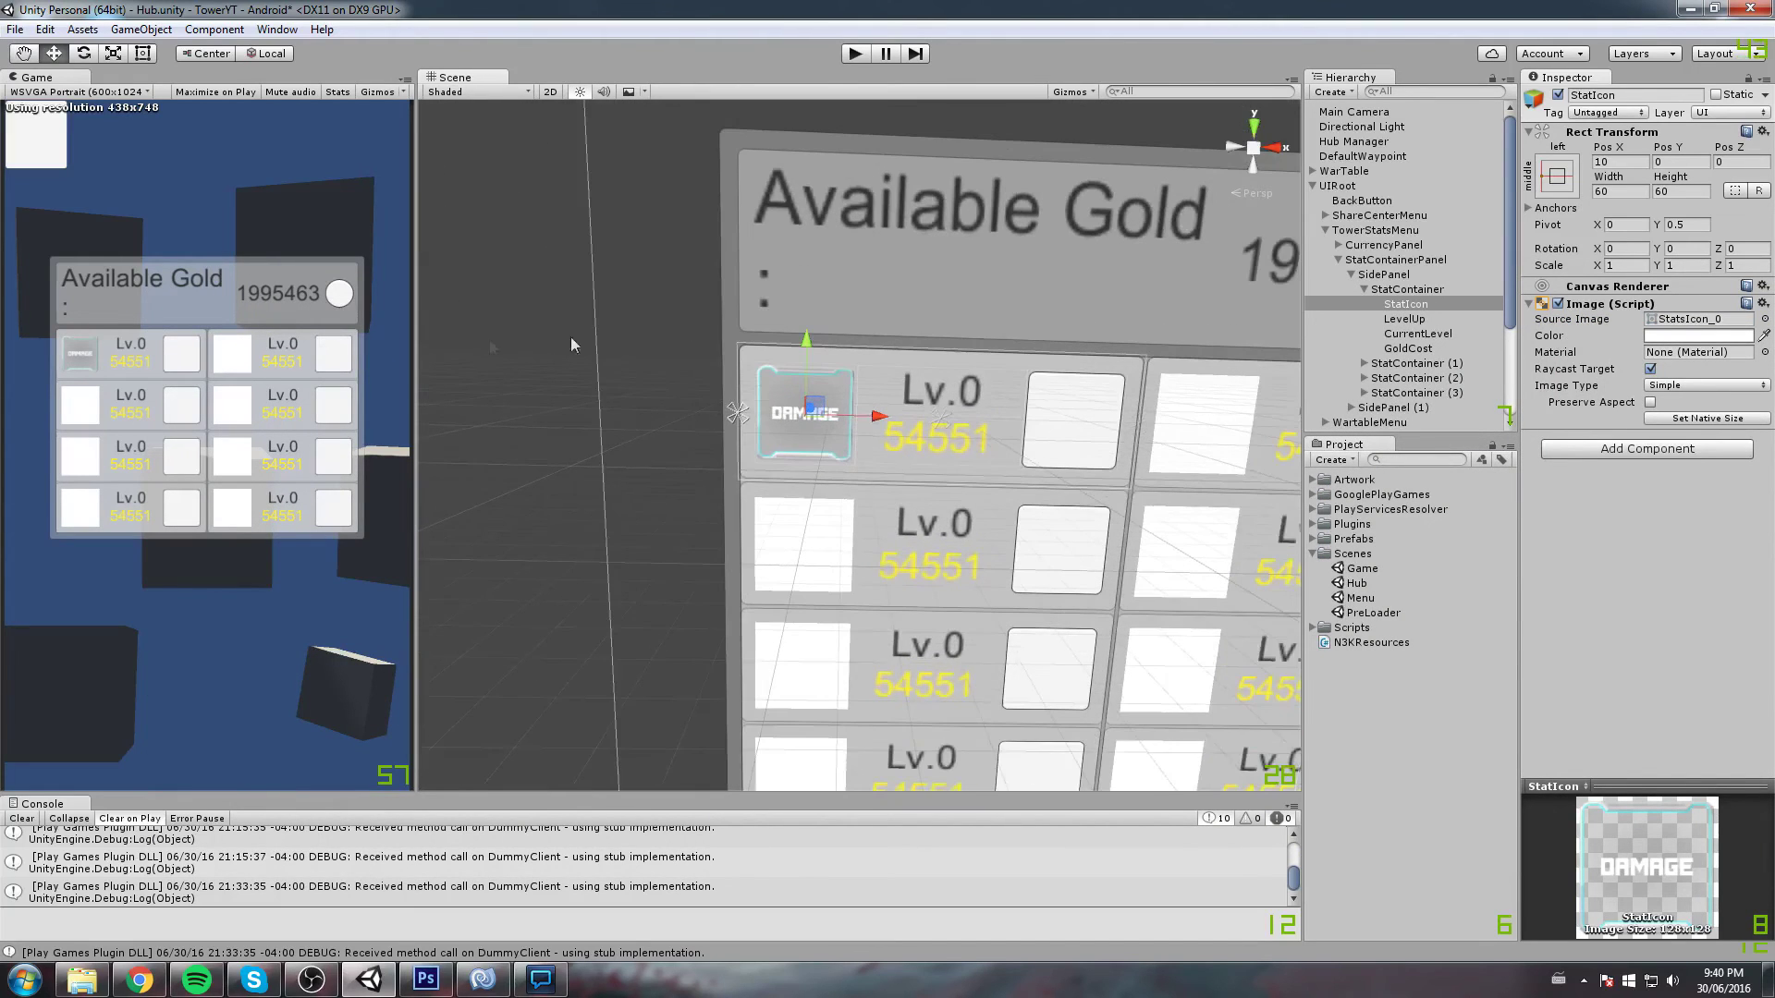
scroll(555, 406, "up", 2)
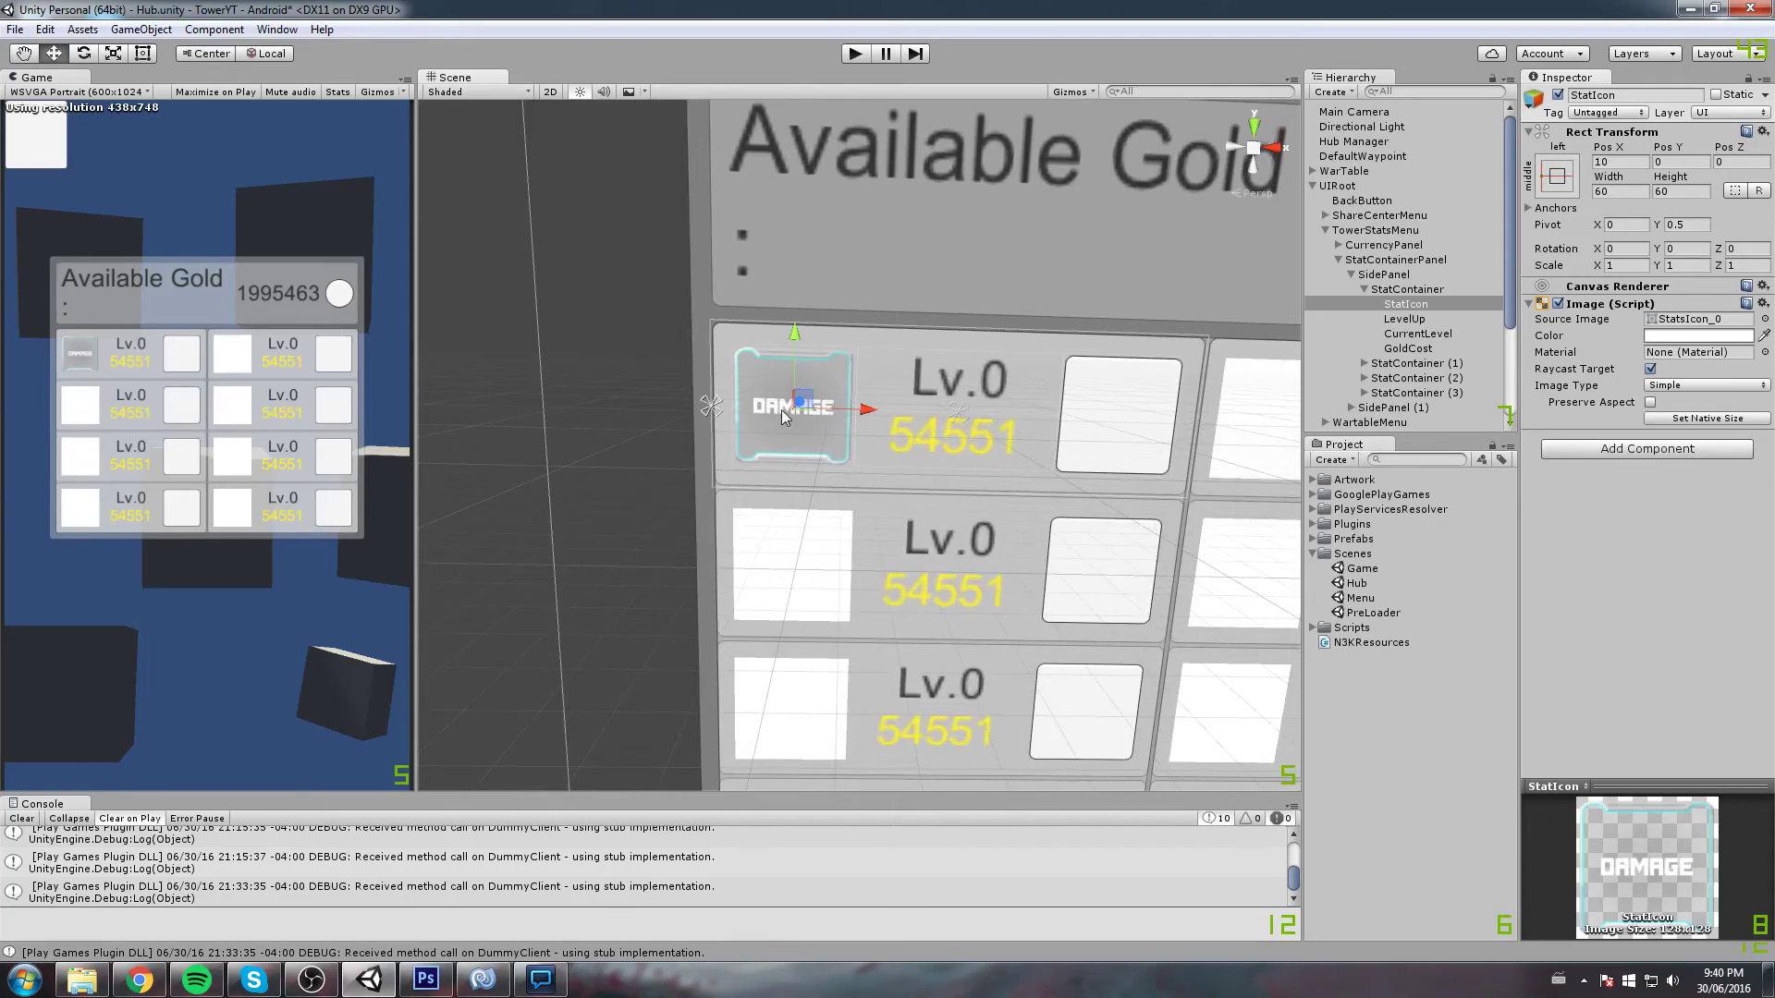
scroll(777, 411, "up", 3)
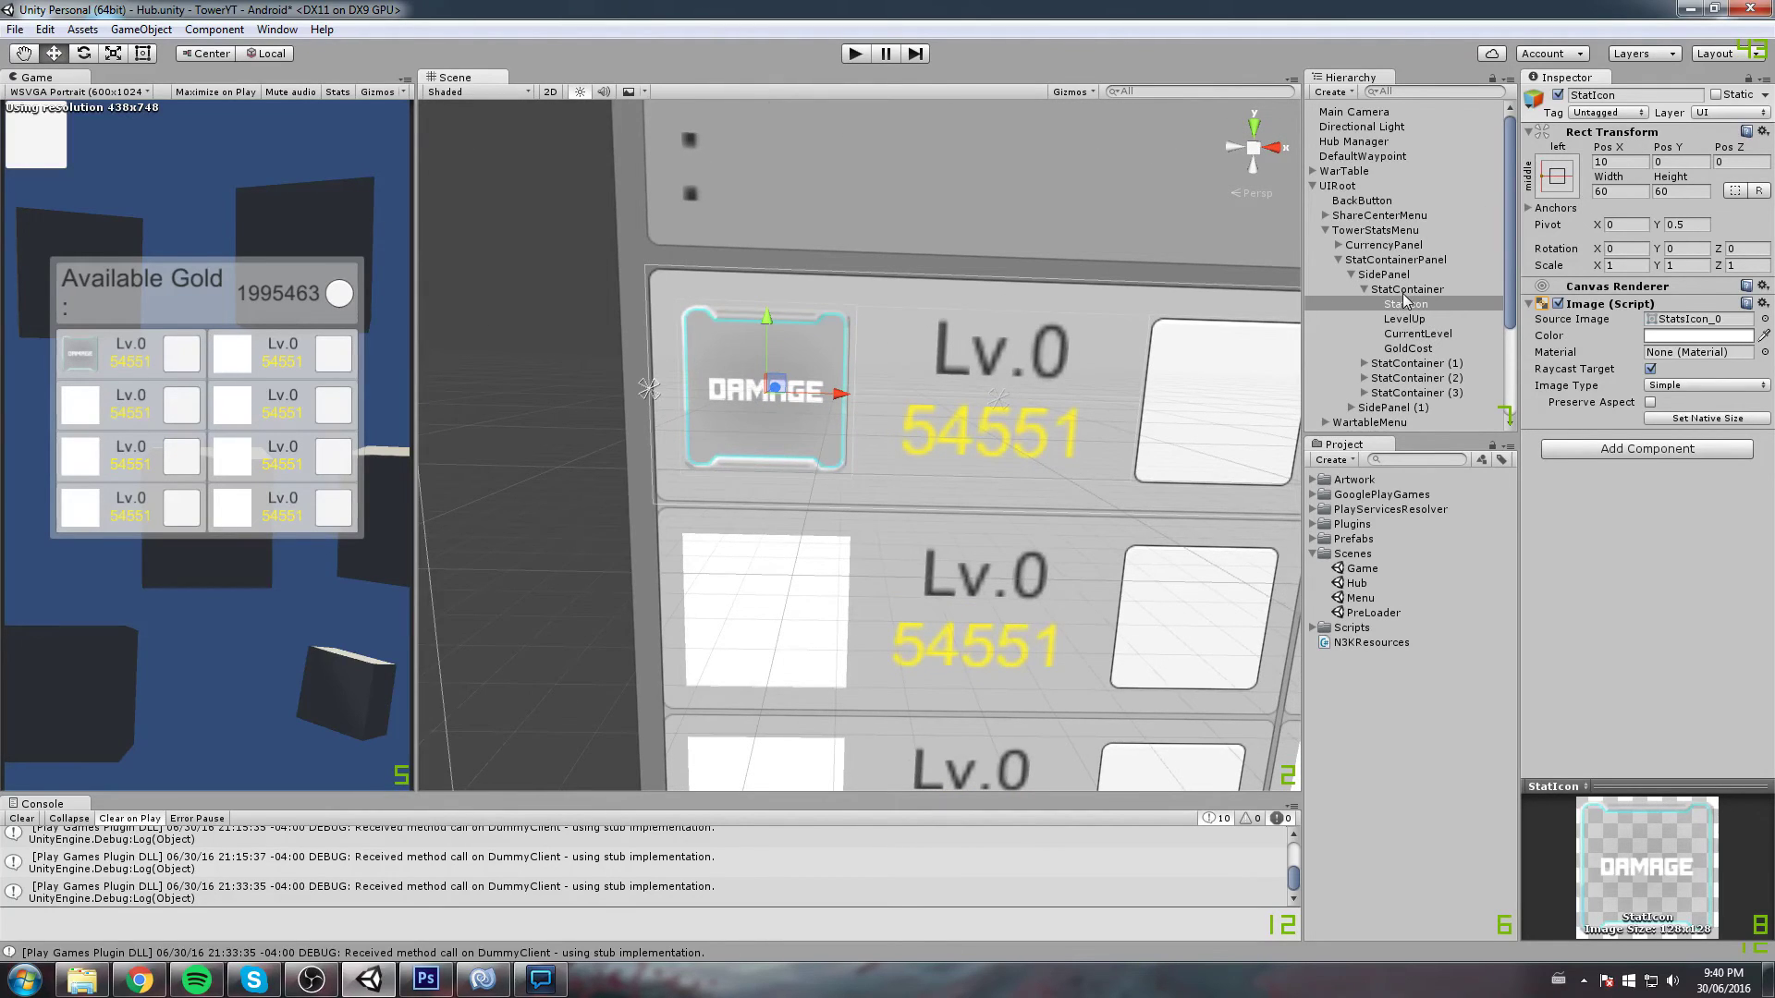
left_click_drag(1003, 285, 998, 279)
left_click(1618, 177)
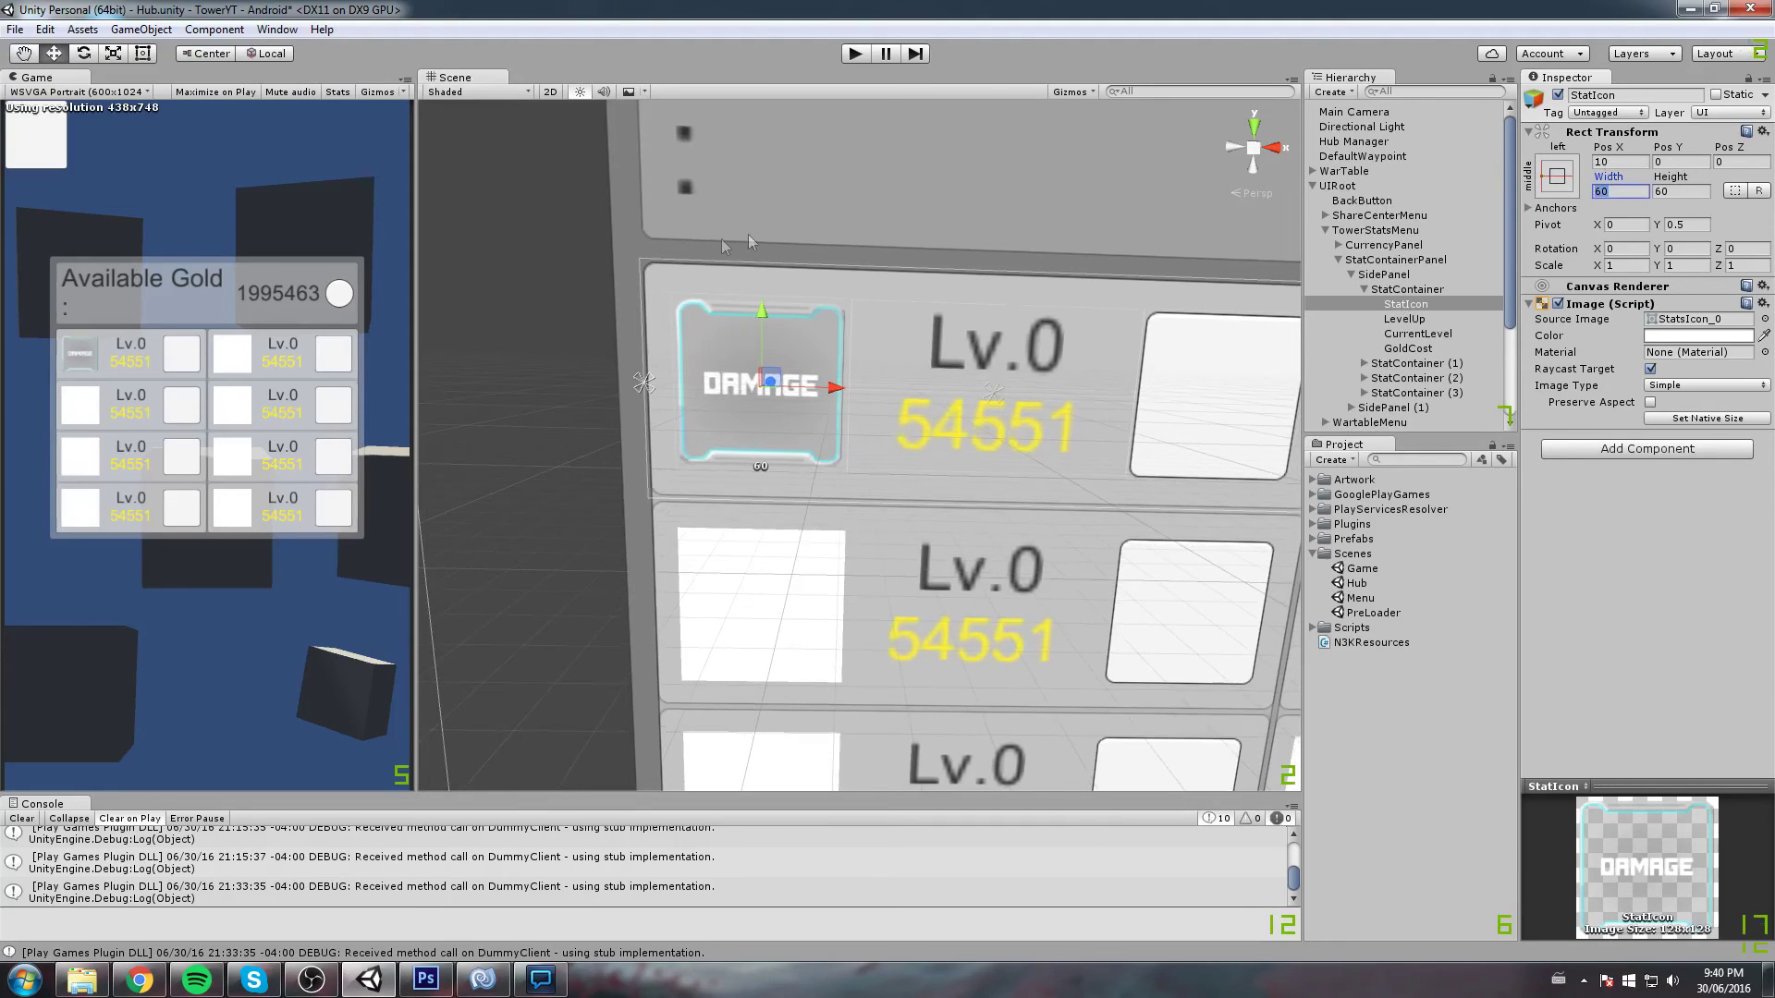
type("80")
key("Tab")
type("80")
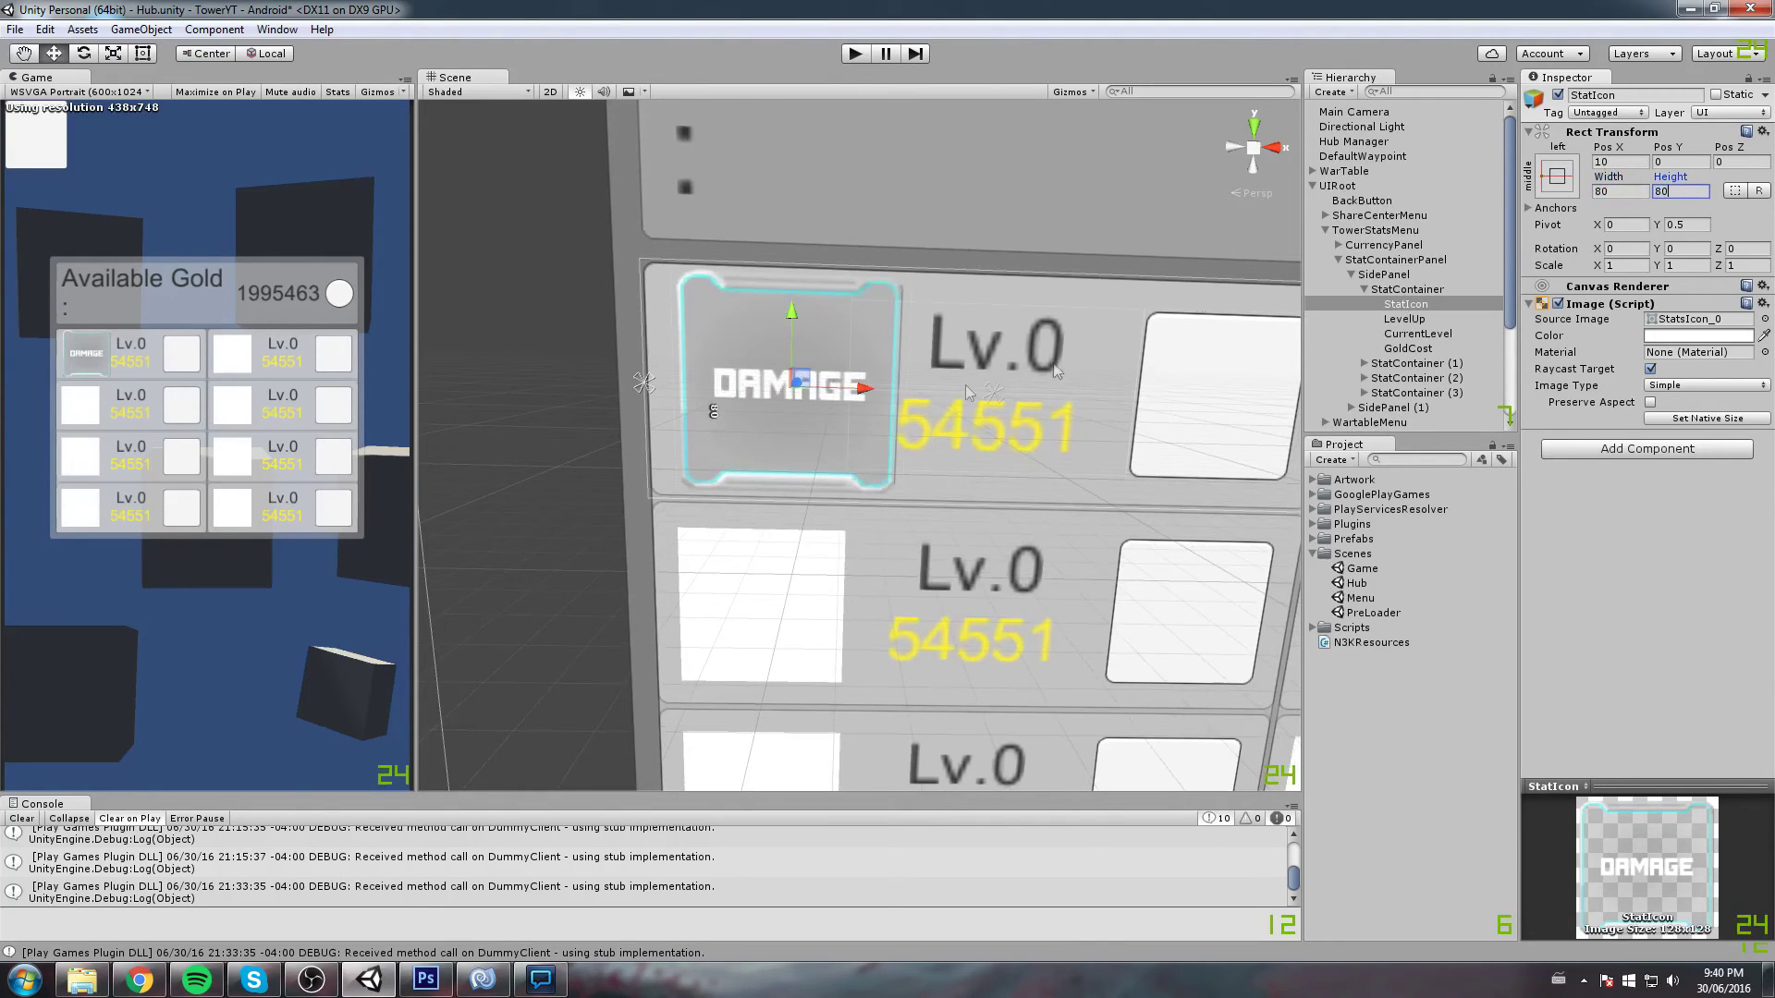
Set the DAMAGE StatIcon's Pos X to 5 and its width and height to 75
left_click(1619, 162)
type("5")
left_click(1619, 192)
type("75")
key("Tab")
type("75")
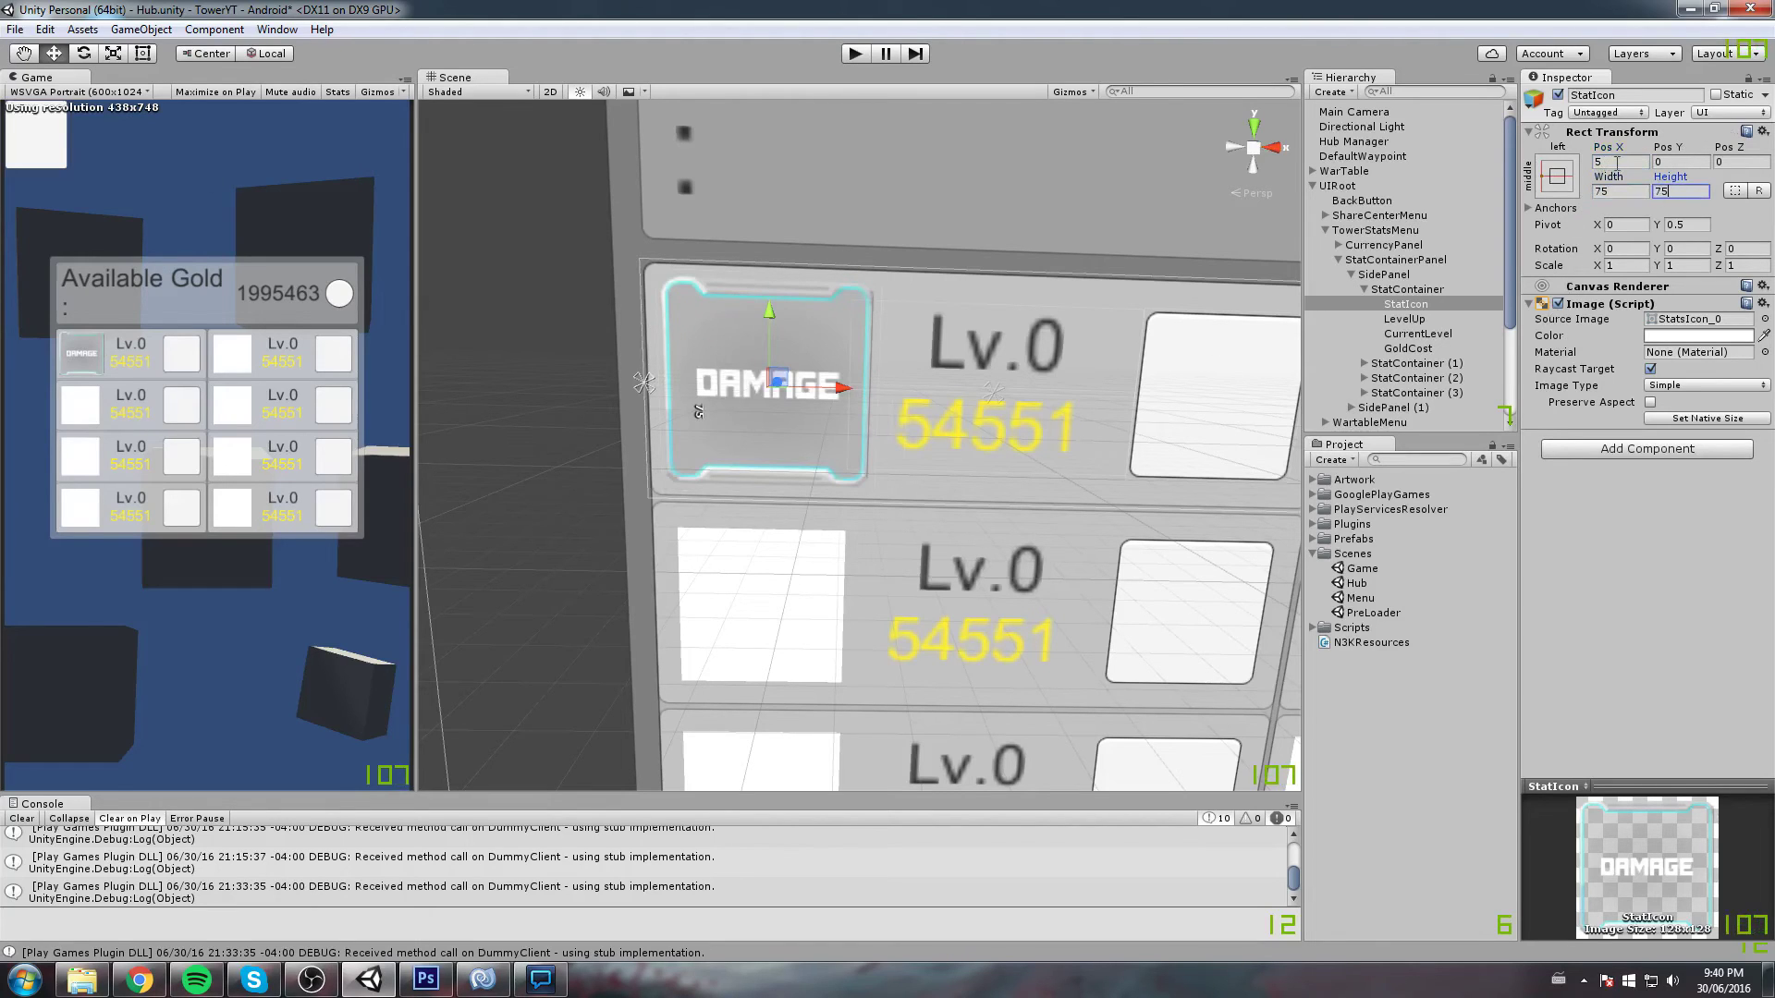
left_click_drag(818, 365, 912, 390)
scroll(883, 383, "up", 10)
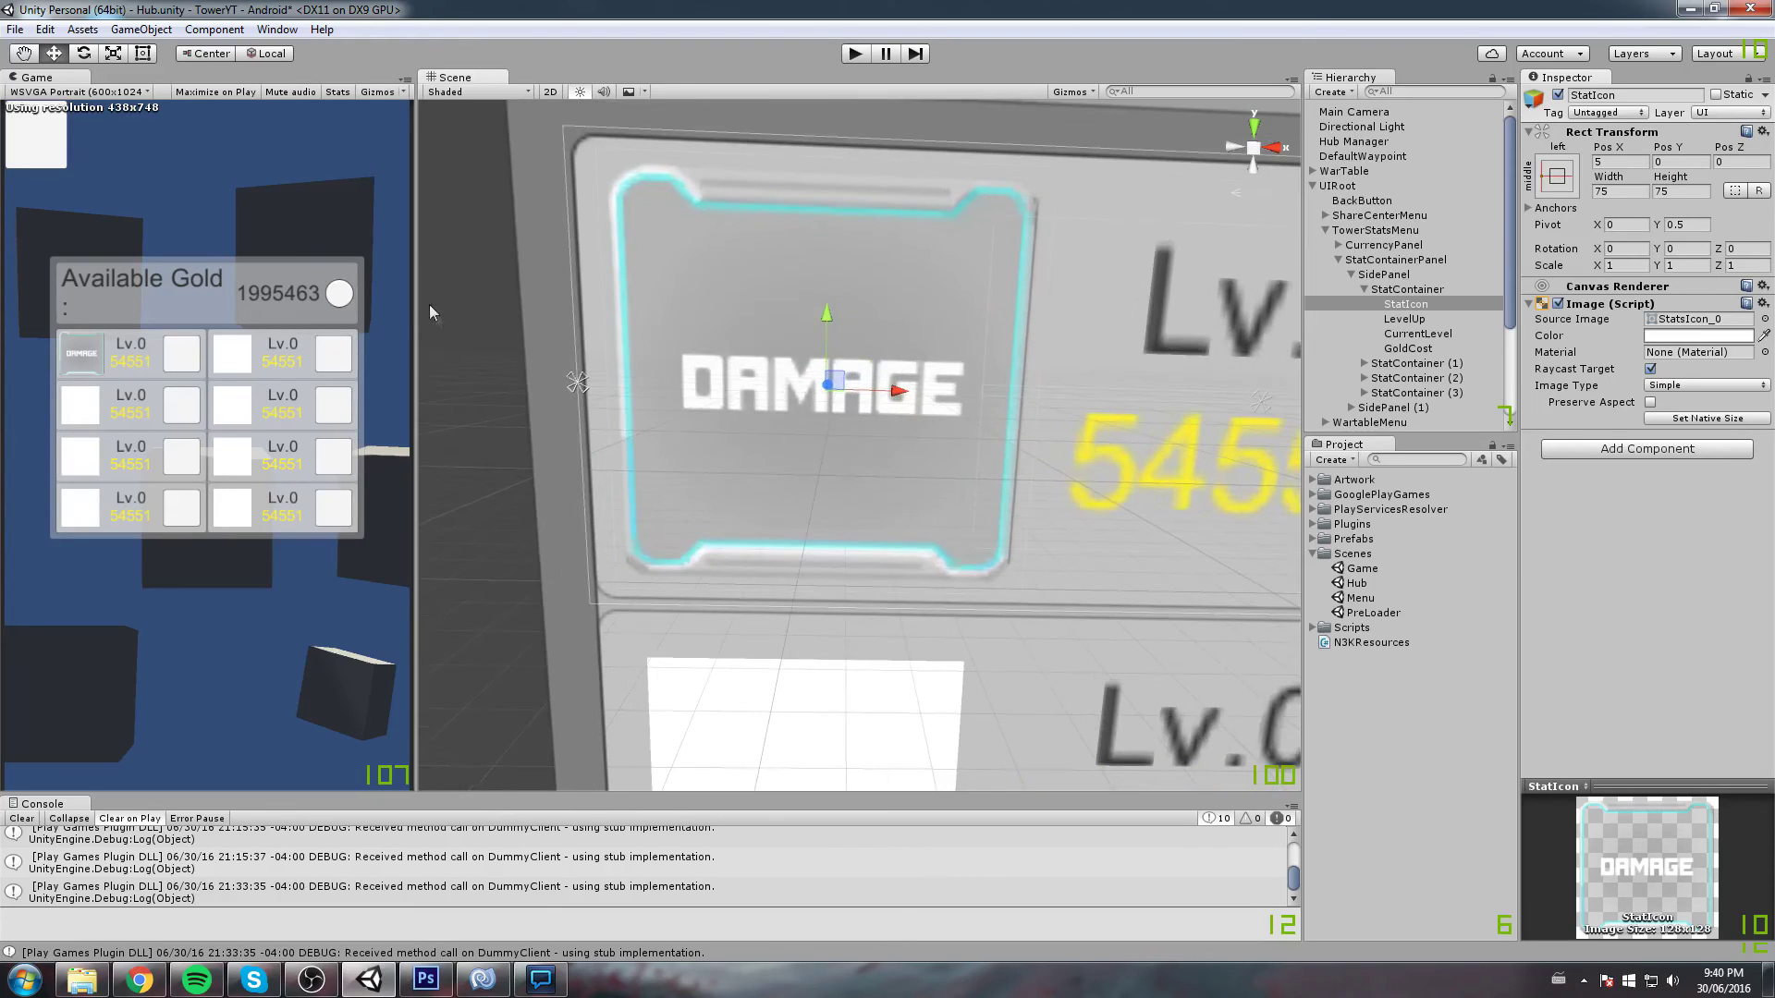
Toggle the first StatContainer's Image component off and on to compare how the DAMAGE row looks in the stats panel
left_click_drag(1045, 219, 1046, 250)
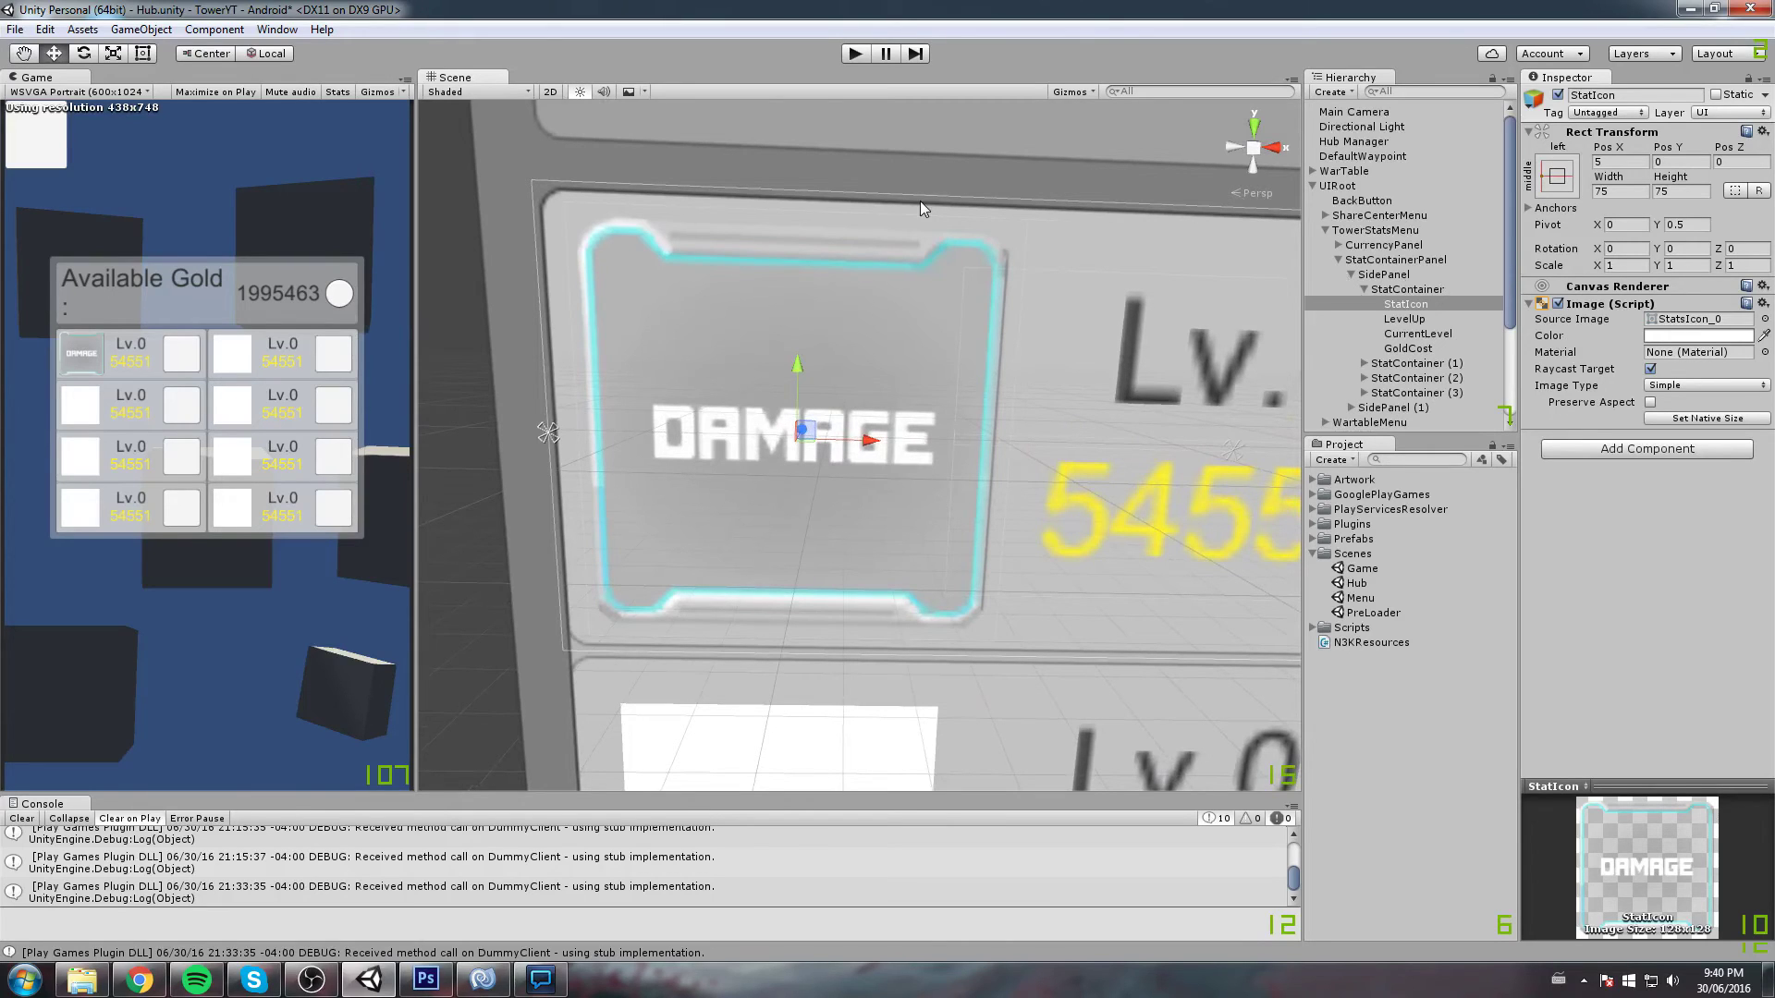
left_click(1407, 289)
left_click(1558, 327)
left_click(1559, 329)
left_click(1558, 329)
left_click(1558, 329)
left_click(1558, 329)
left_click(1558, 329)
left_click(1559, 327)
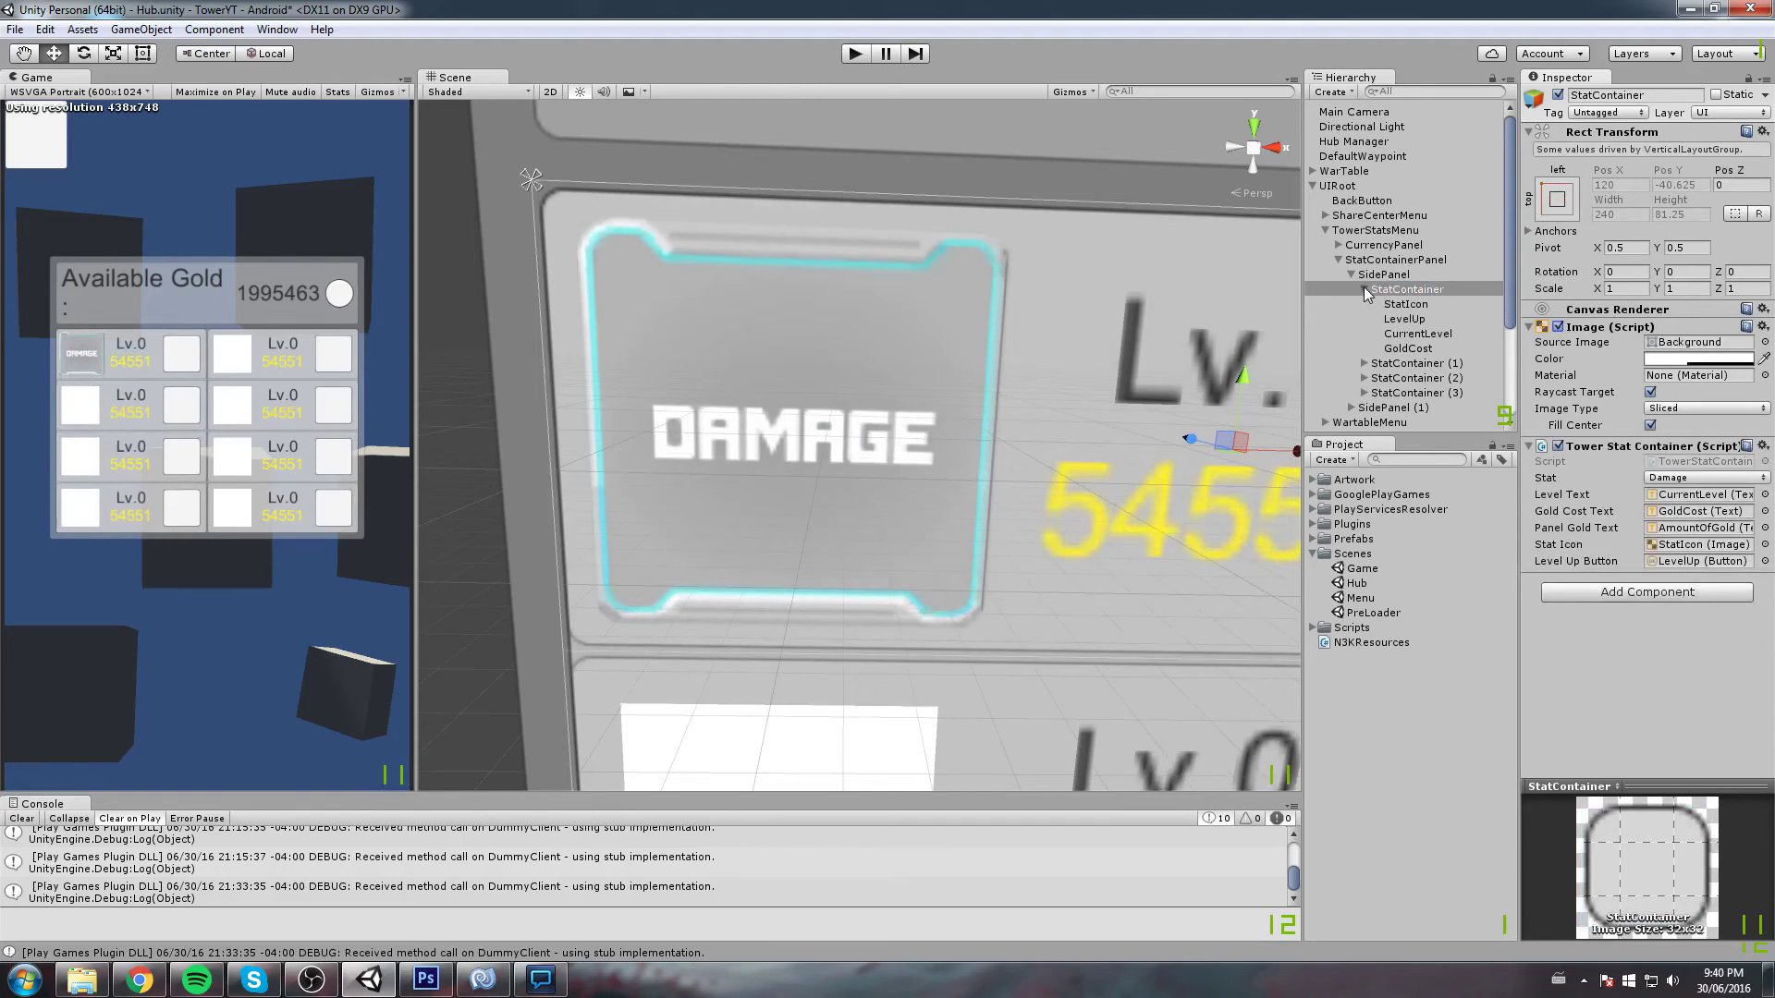
scroll(796, 222, "down", 7)
scroll(922, 292, "down", 12)
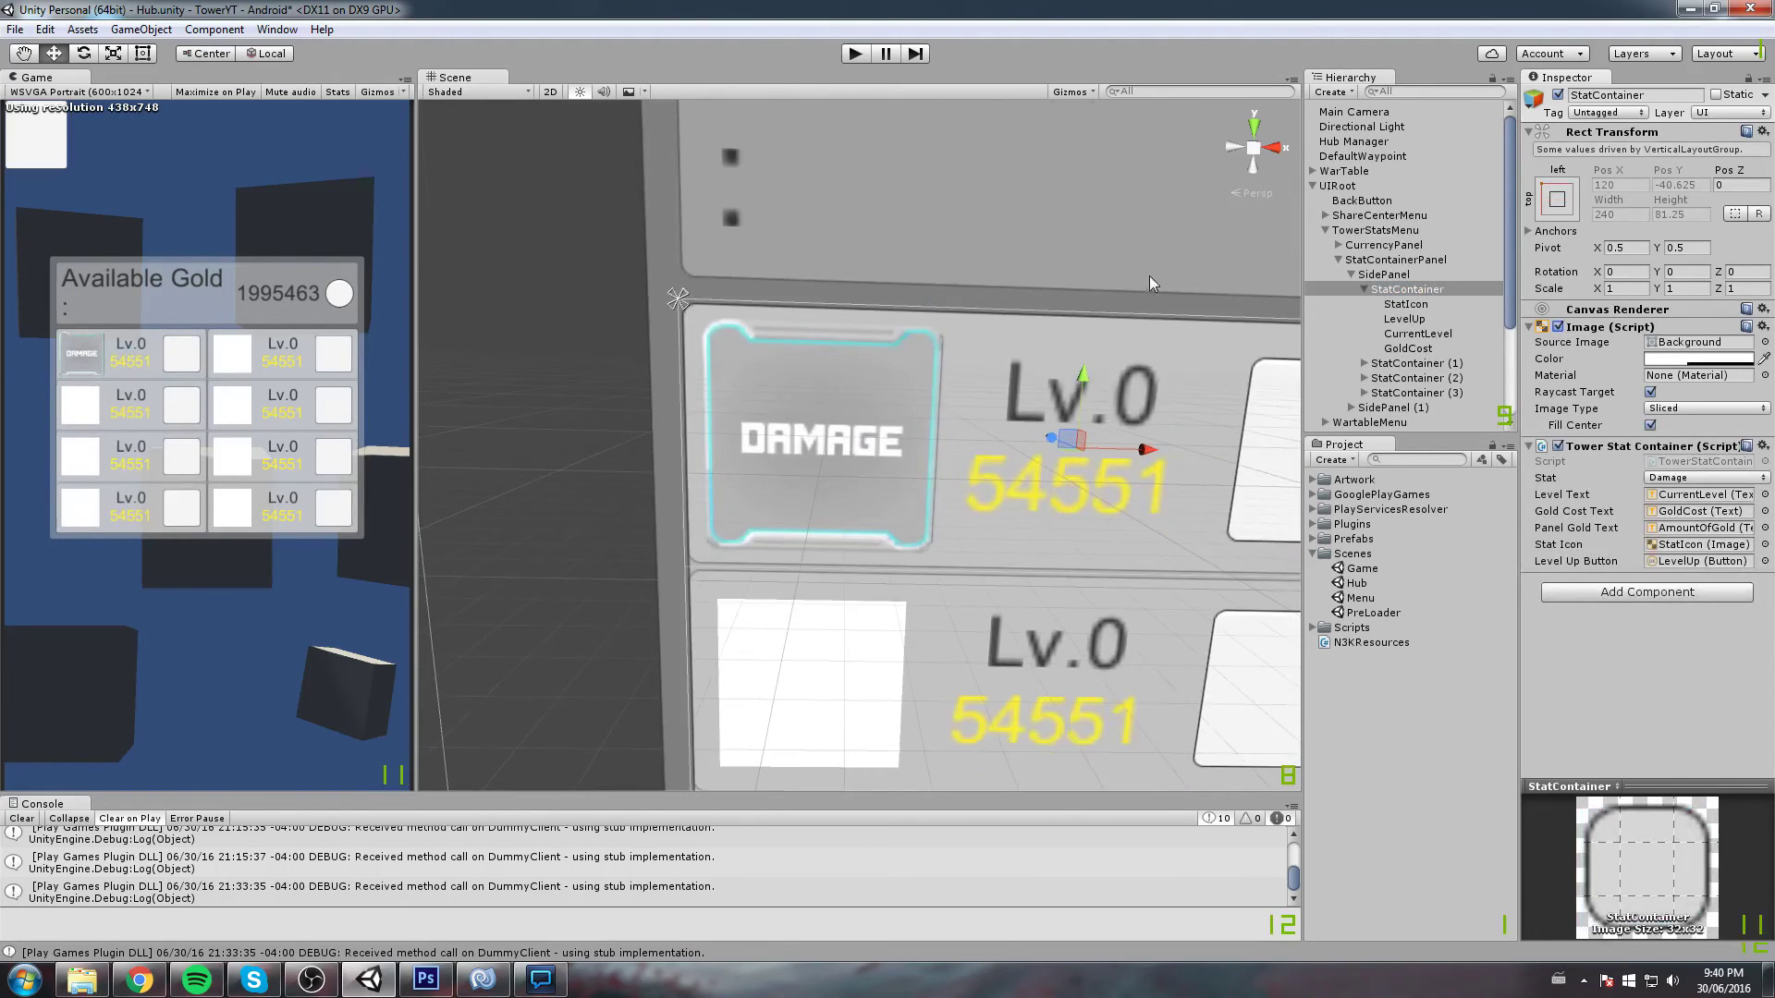
left_click_drag(979, 374, 913, 231)
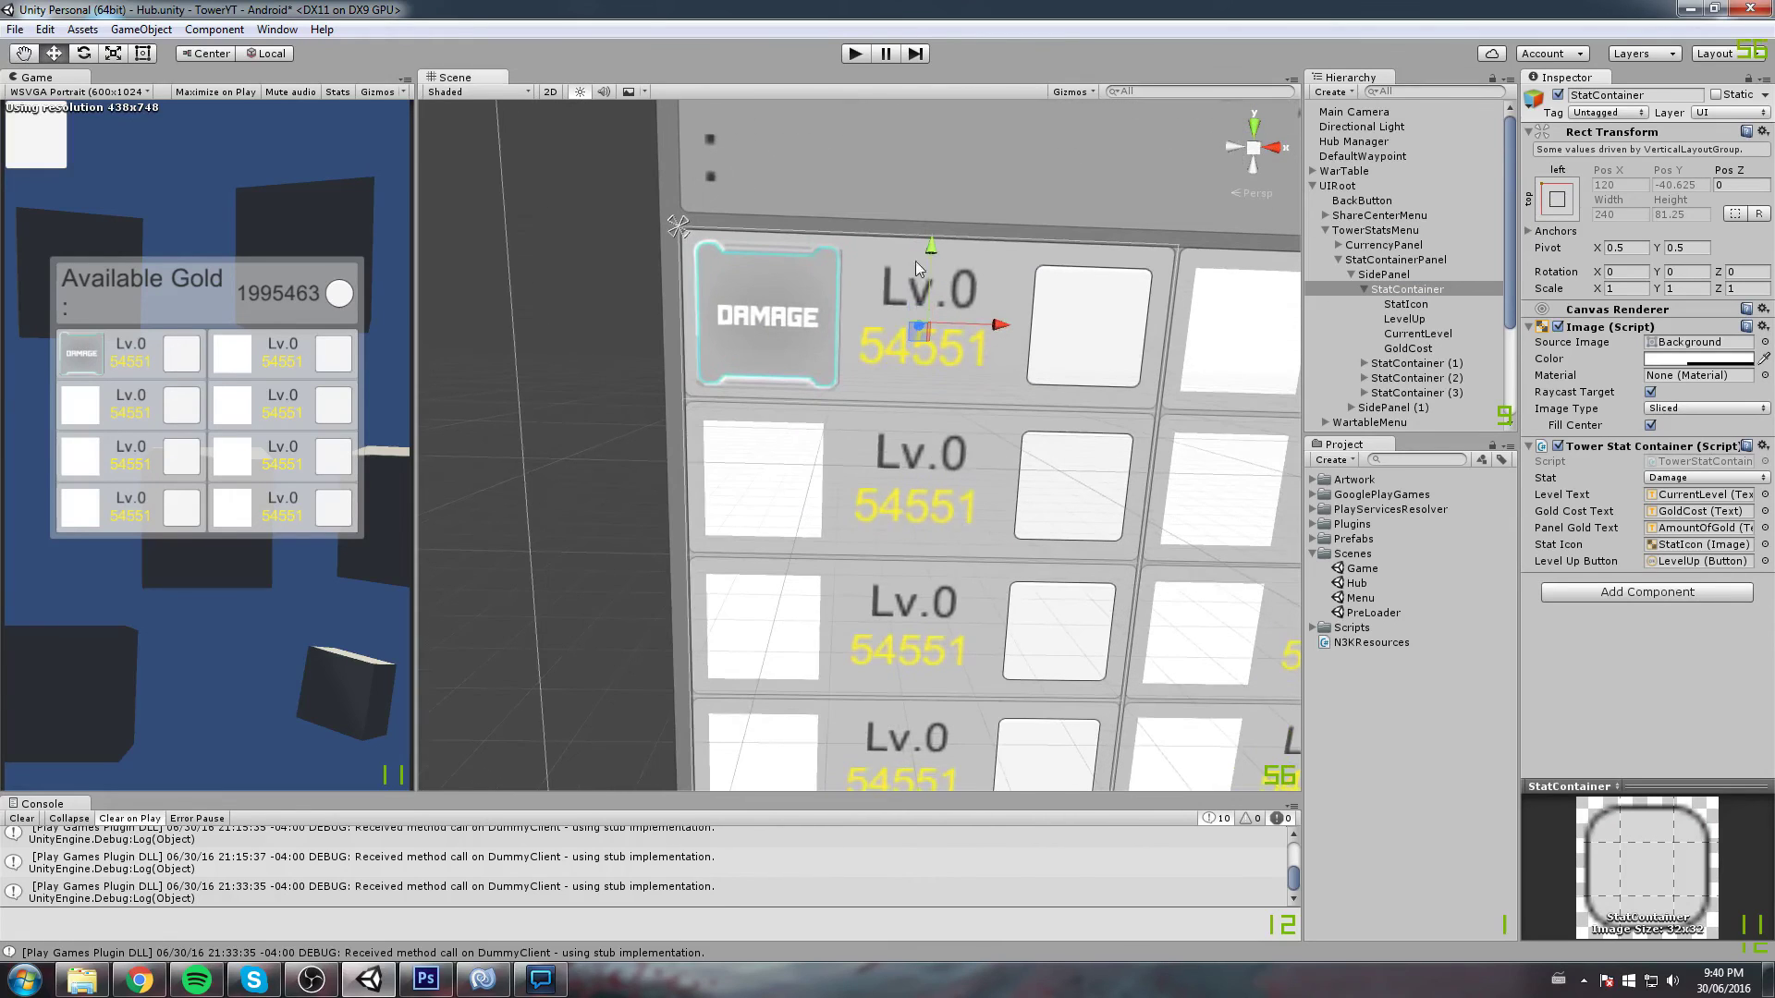
Set the Pos X of StatContainer (1)'s StatIcon in SidePanel to 5 and its width and height to 75
left_click(1364, 289)
left_click(1364, 289)
left_click(1404, 304)
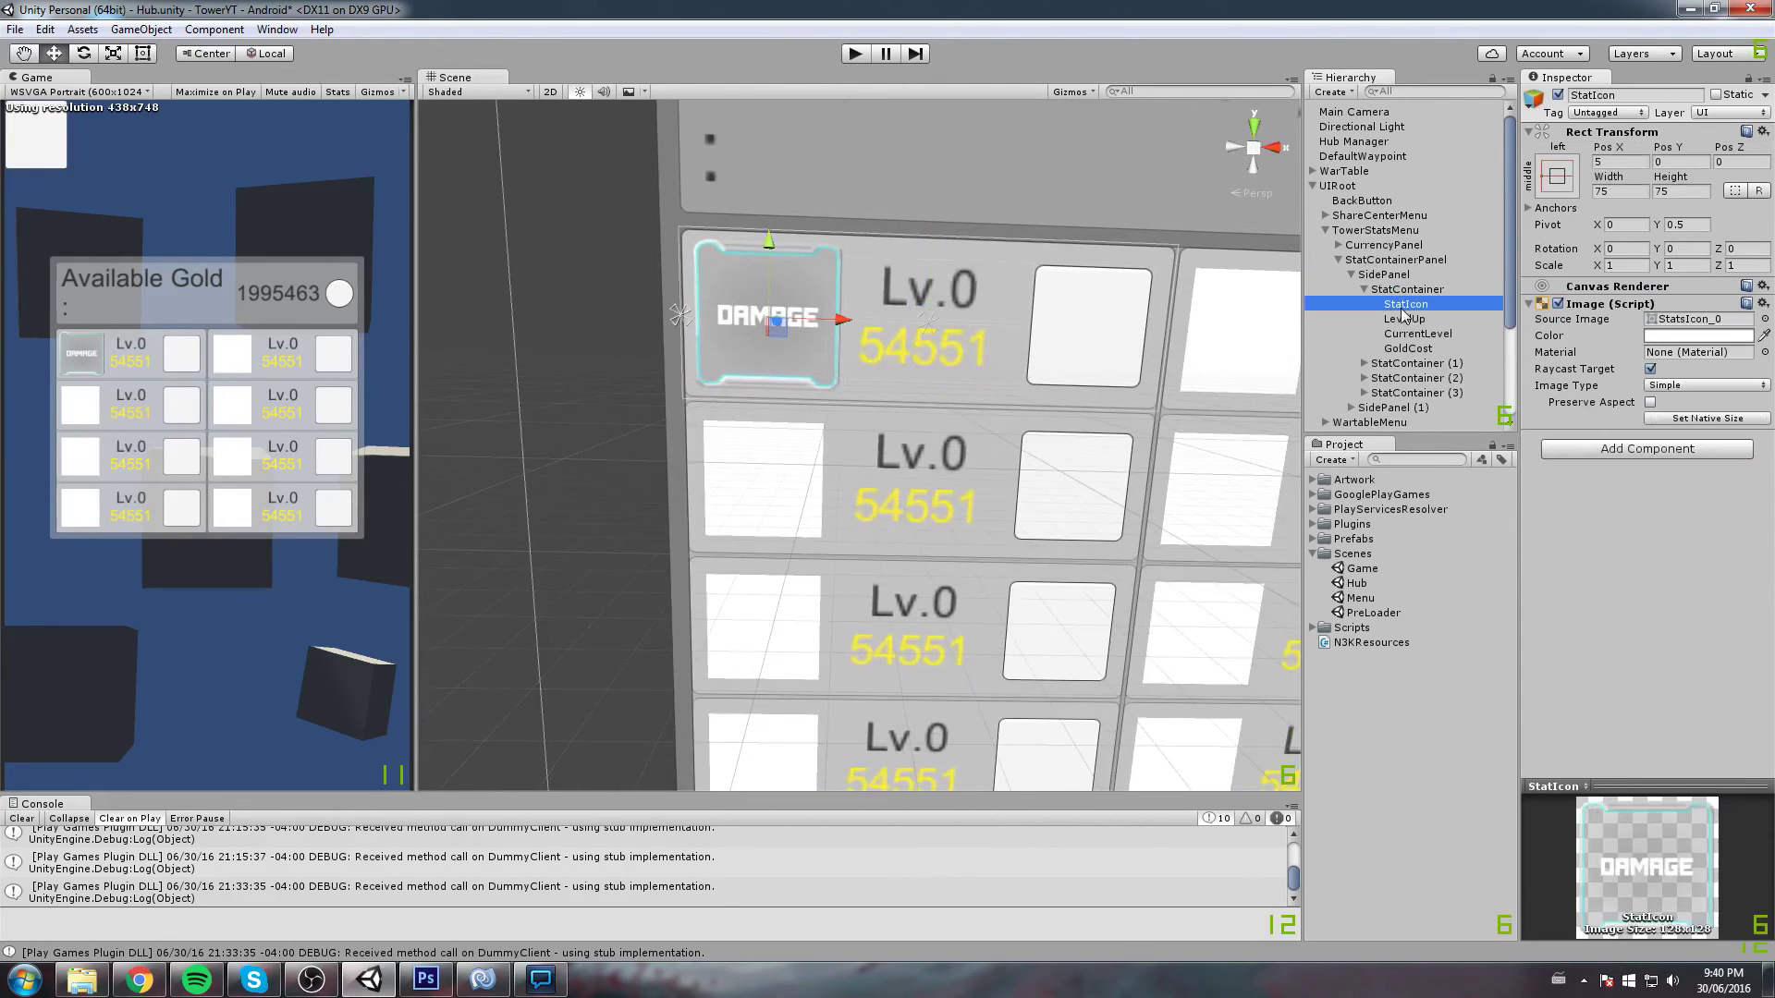
left_click(1364, 291)
left_click(1364, 305)
left_click(1416, 320)
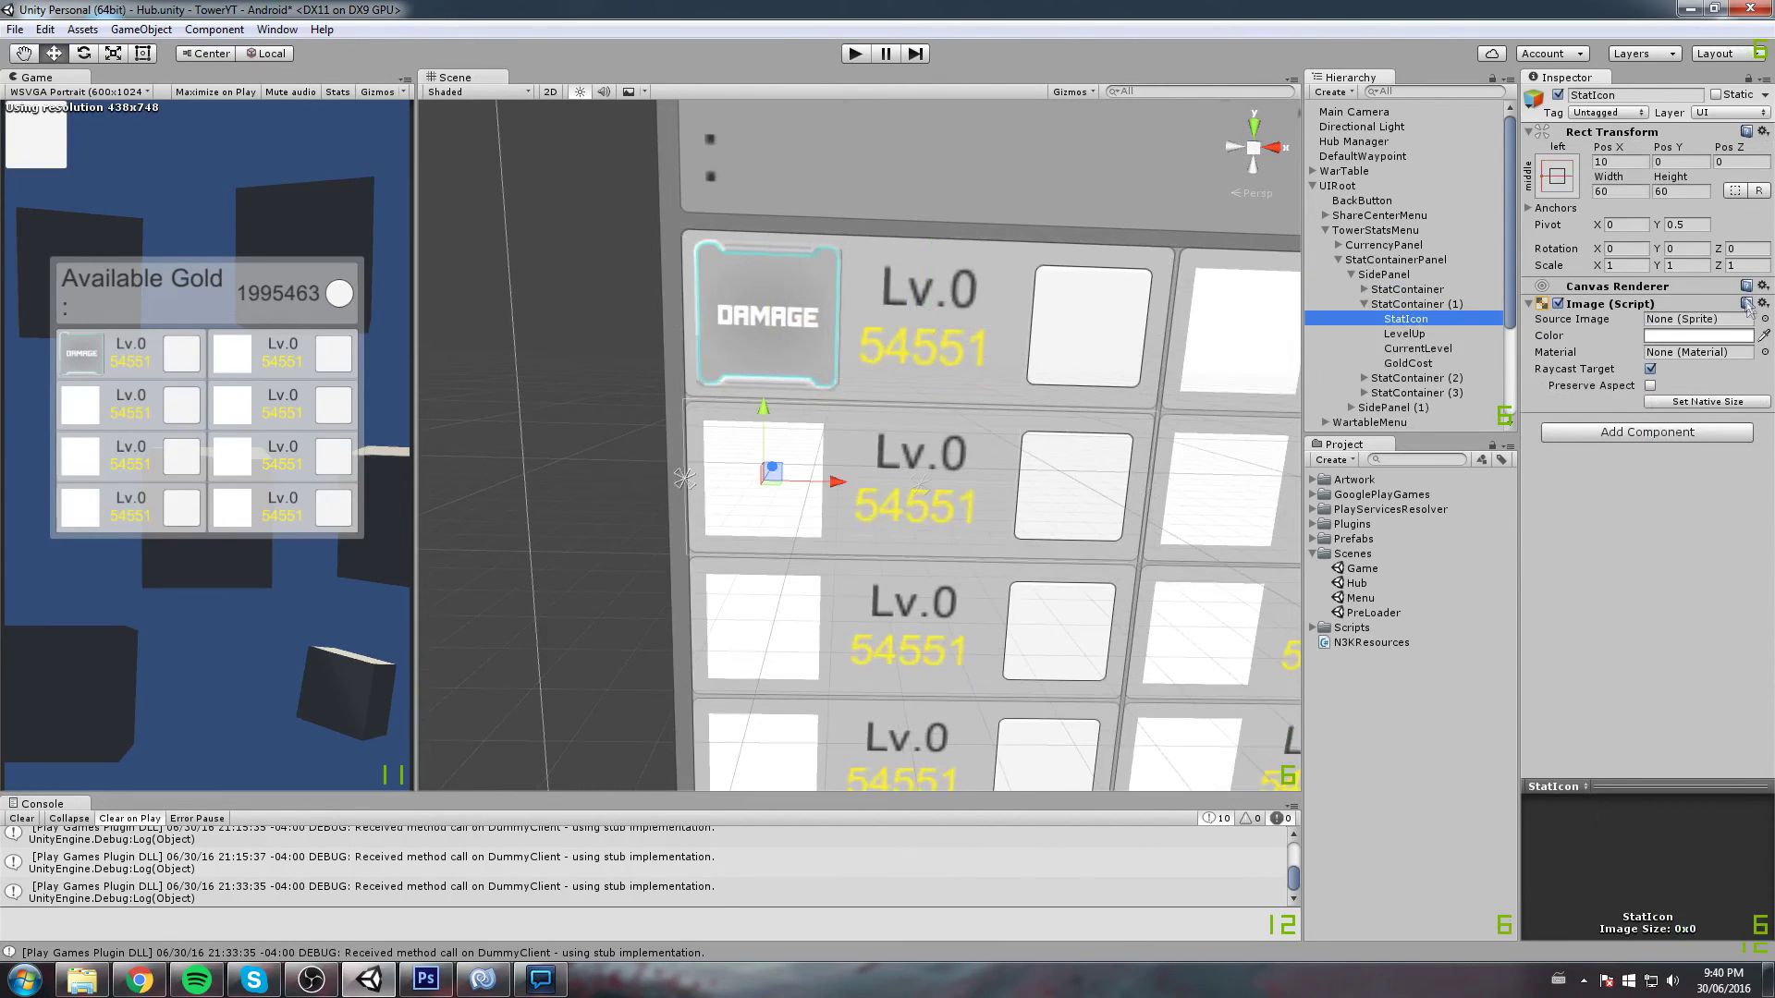
left_click(1622, 162)
type("5")
key("Tab")
key("Tab")
key("Tab")
type("75")
key("Tab")
type("75")
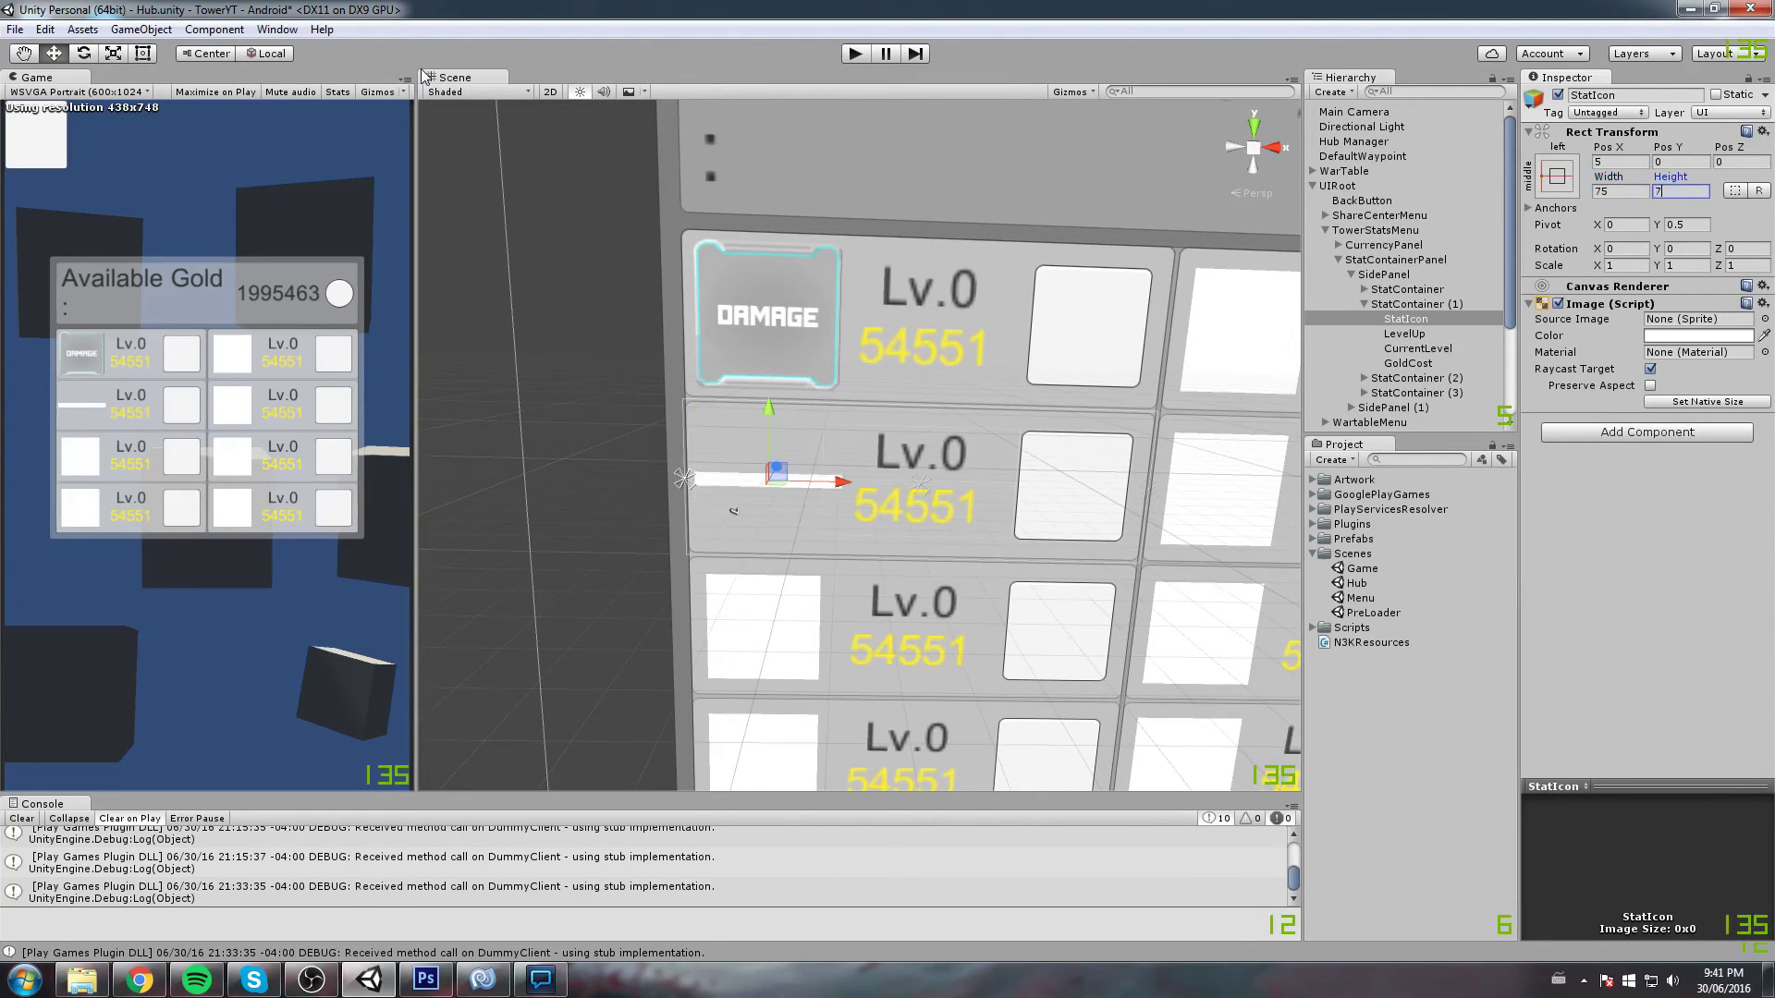
Assign the StatsIcon_1 sprite as the source image of StatContainer (1)'s StatIcon
left_click(1764, 320)
left_click(489, 368)
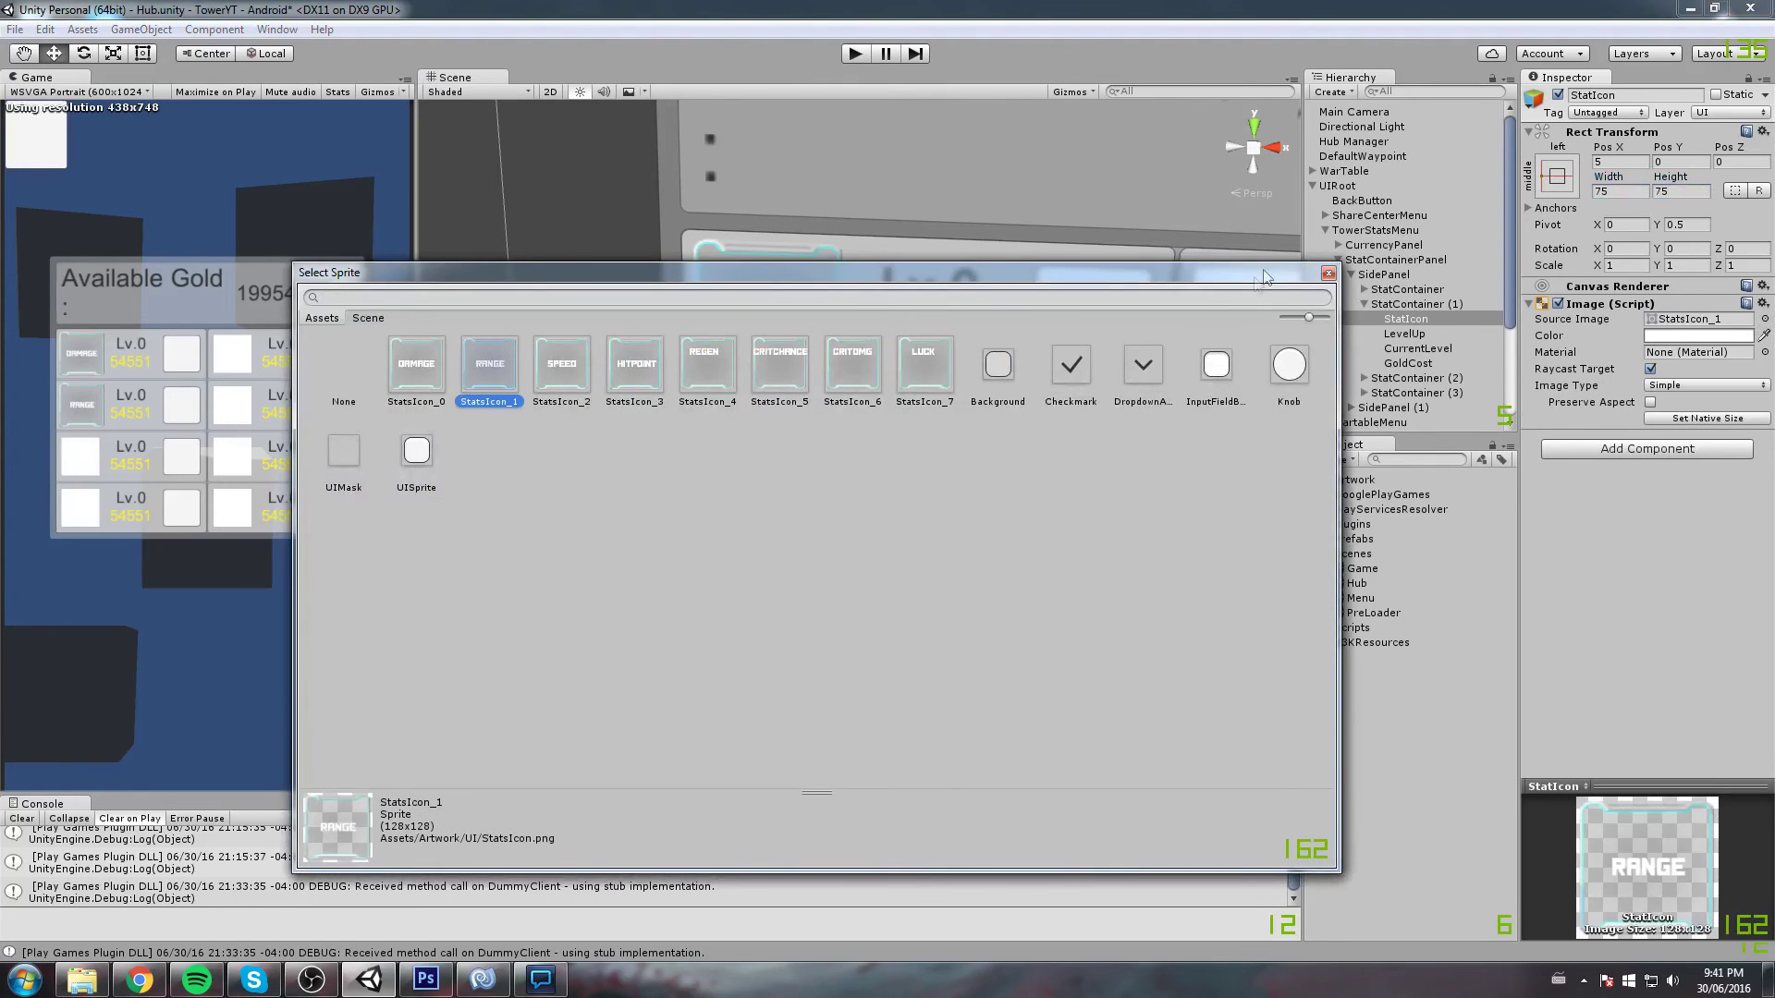
left_click(1328, 274)
Set the Pos X of StatContainer (2)'s StatIcon to 5 and its width and height to 75
left_click(1364, 304)
left_click(1364, 318)
left_click(1406, 334)
key("f")
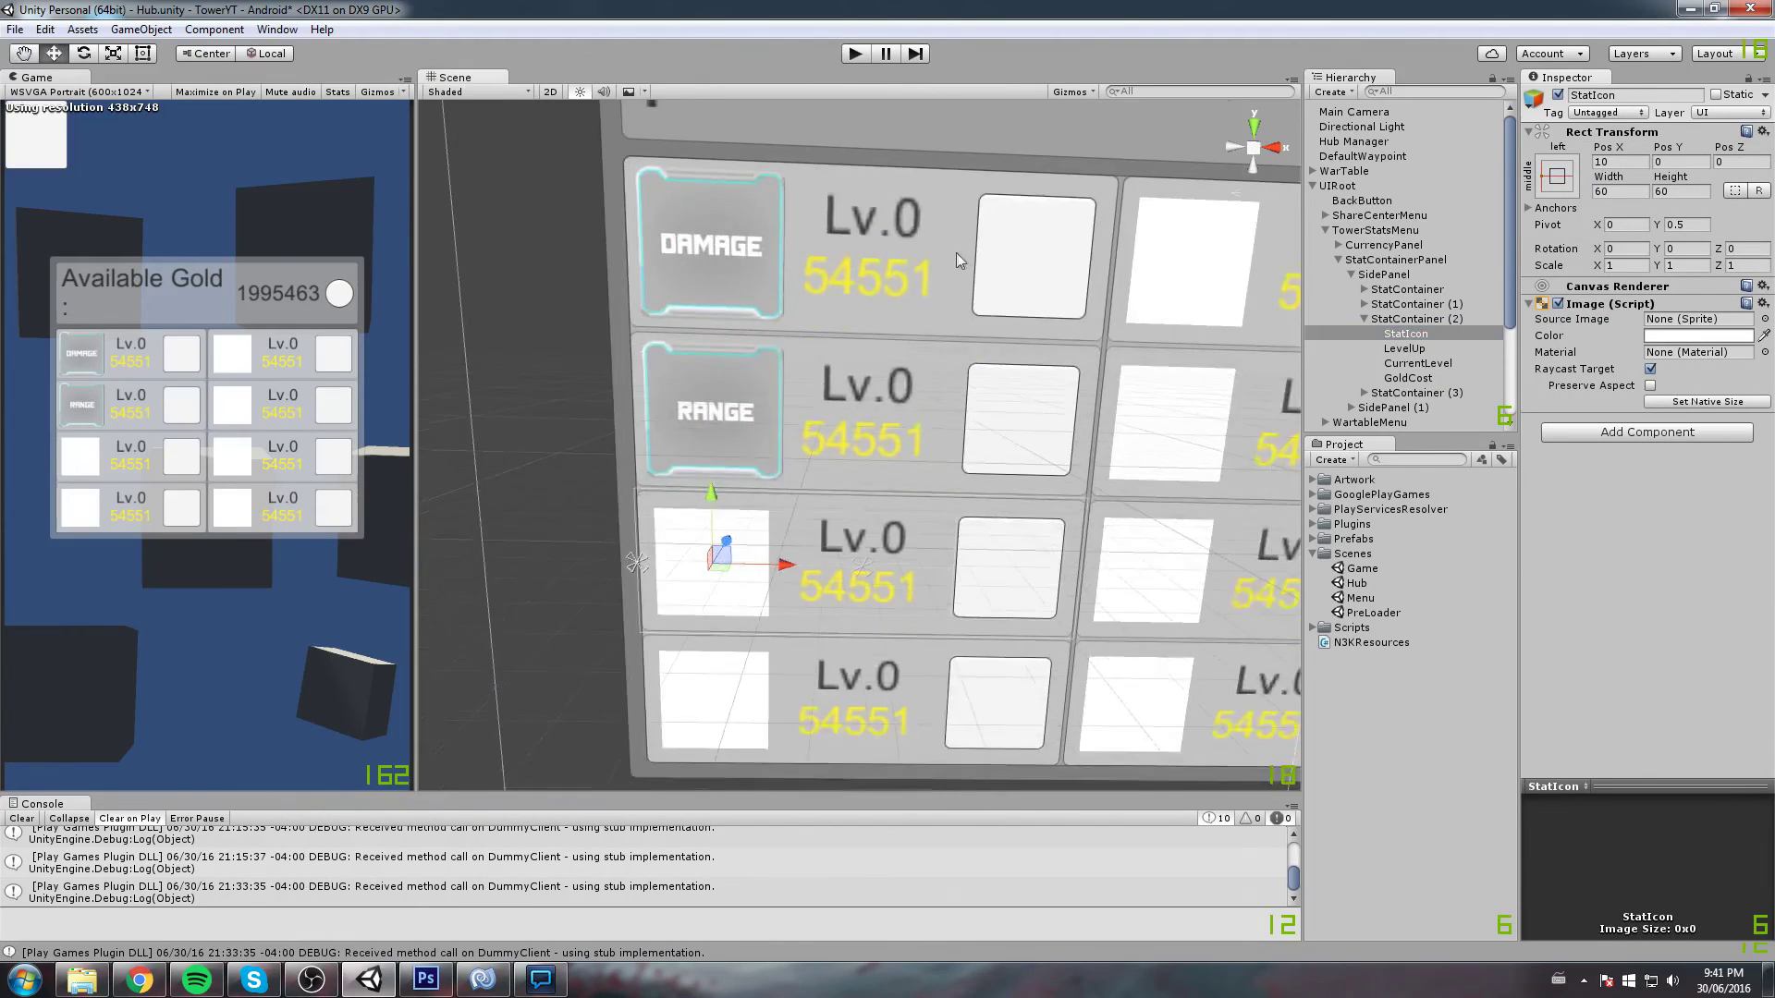
left_click(1598, 163)
type("5")
key("Tab")
key("Tab")
key("Tab")
type("75")
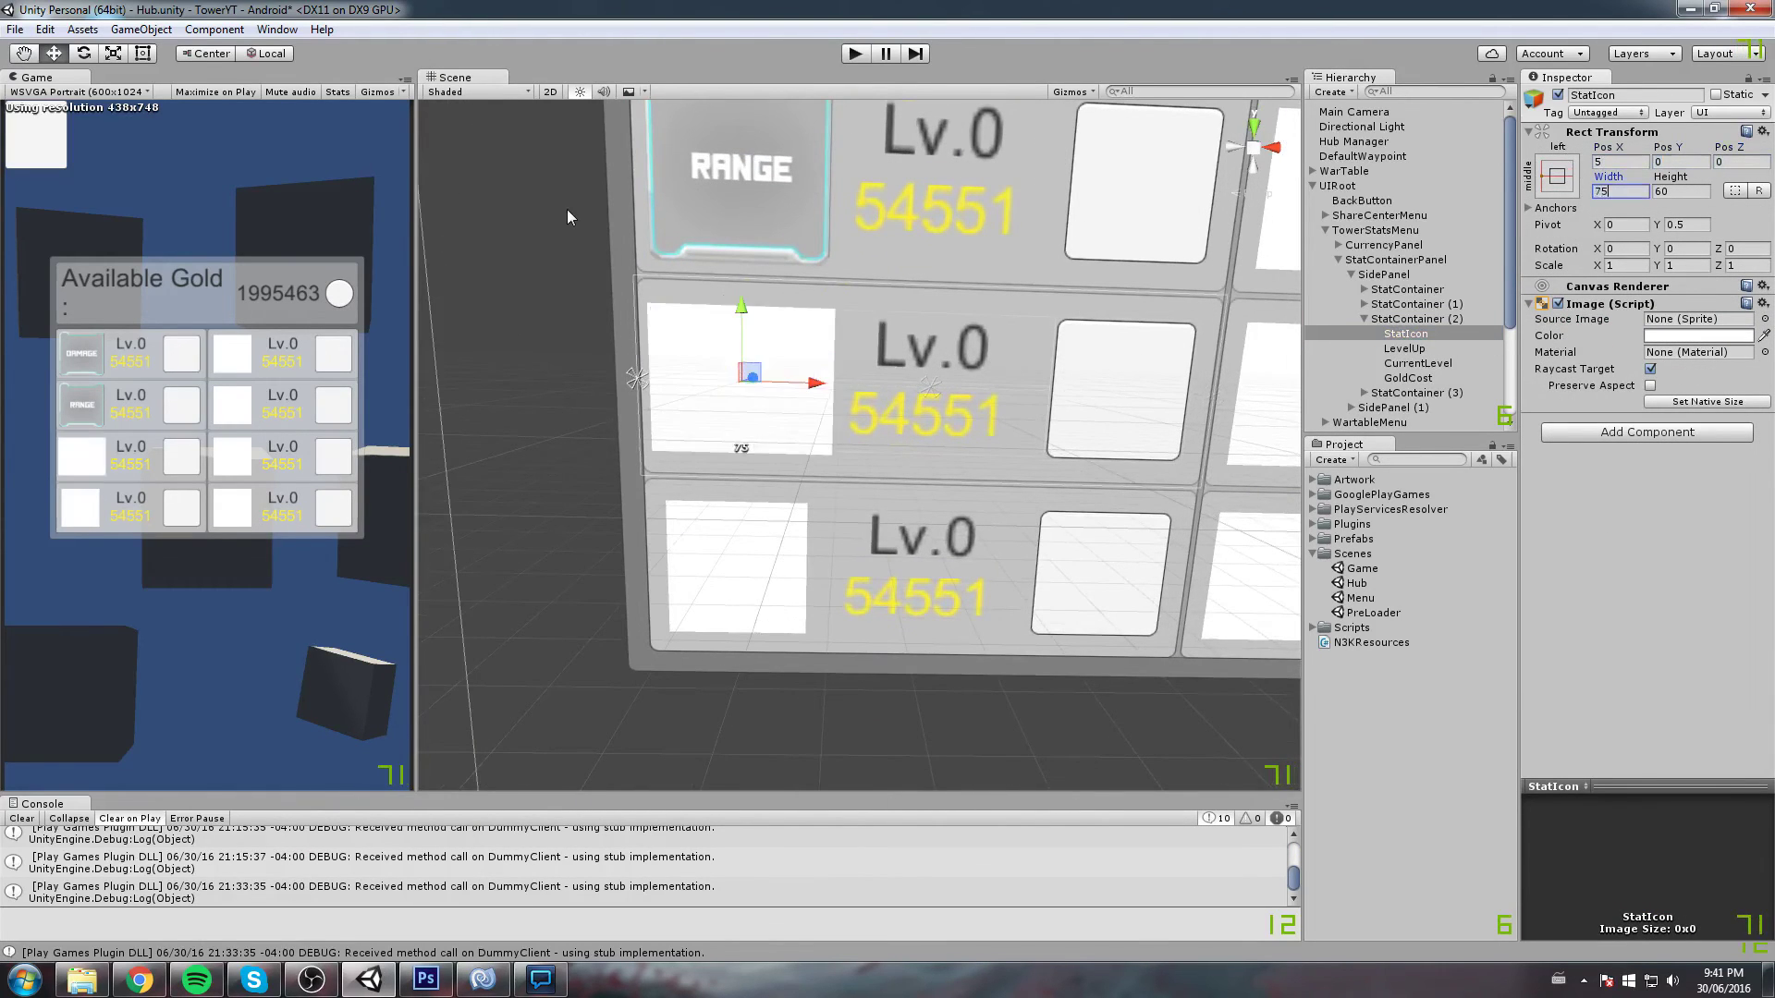
key("Tab")
type("75")
Assign the StatsIcon_2 sprite as the source image of StatContainer (2)'s StatIcon
left_click(1764, 319)
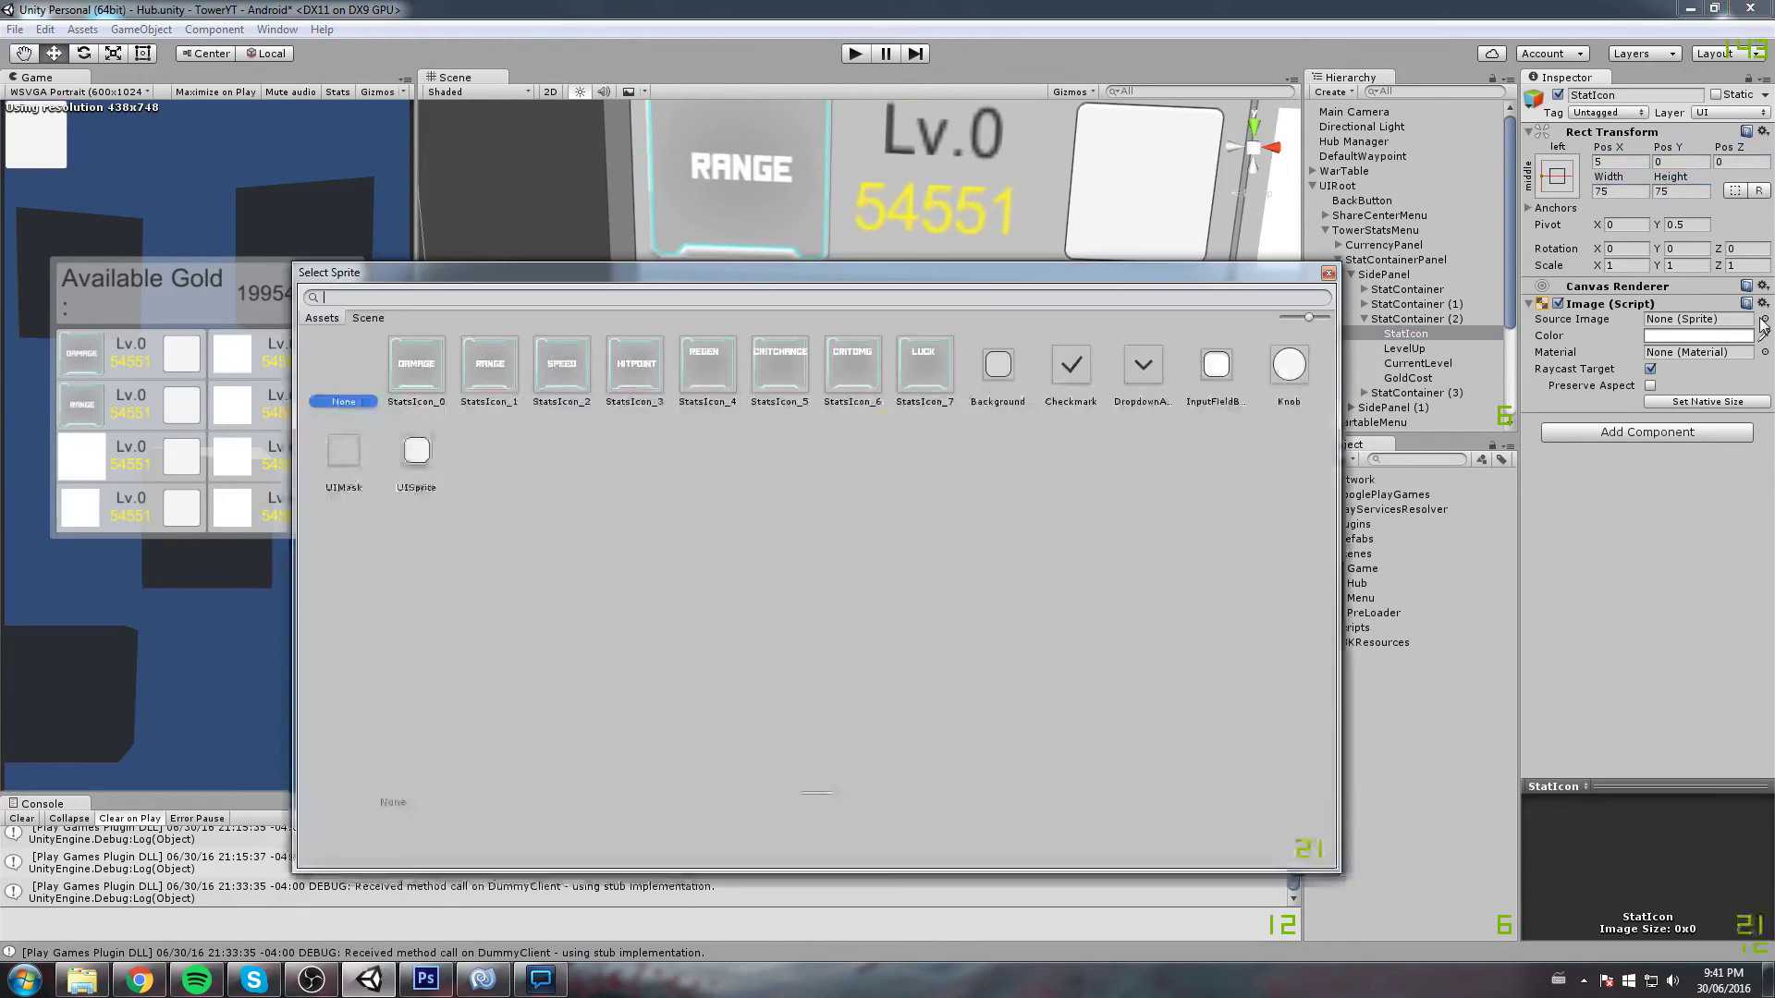
left_click(554, 365)
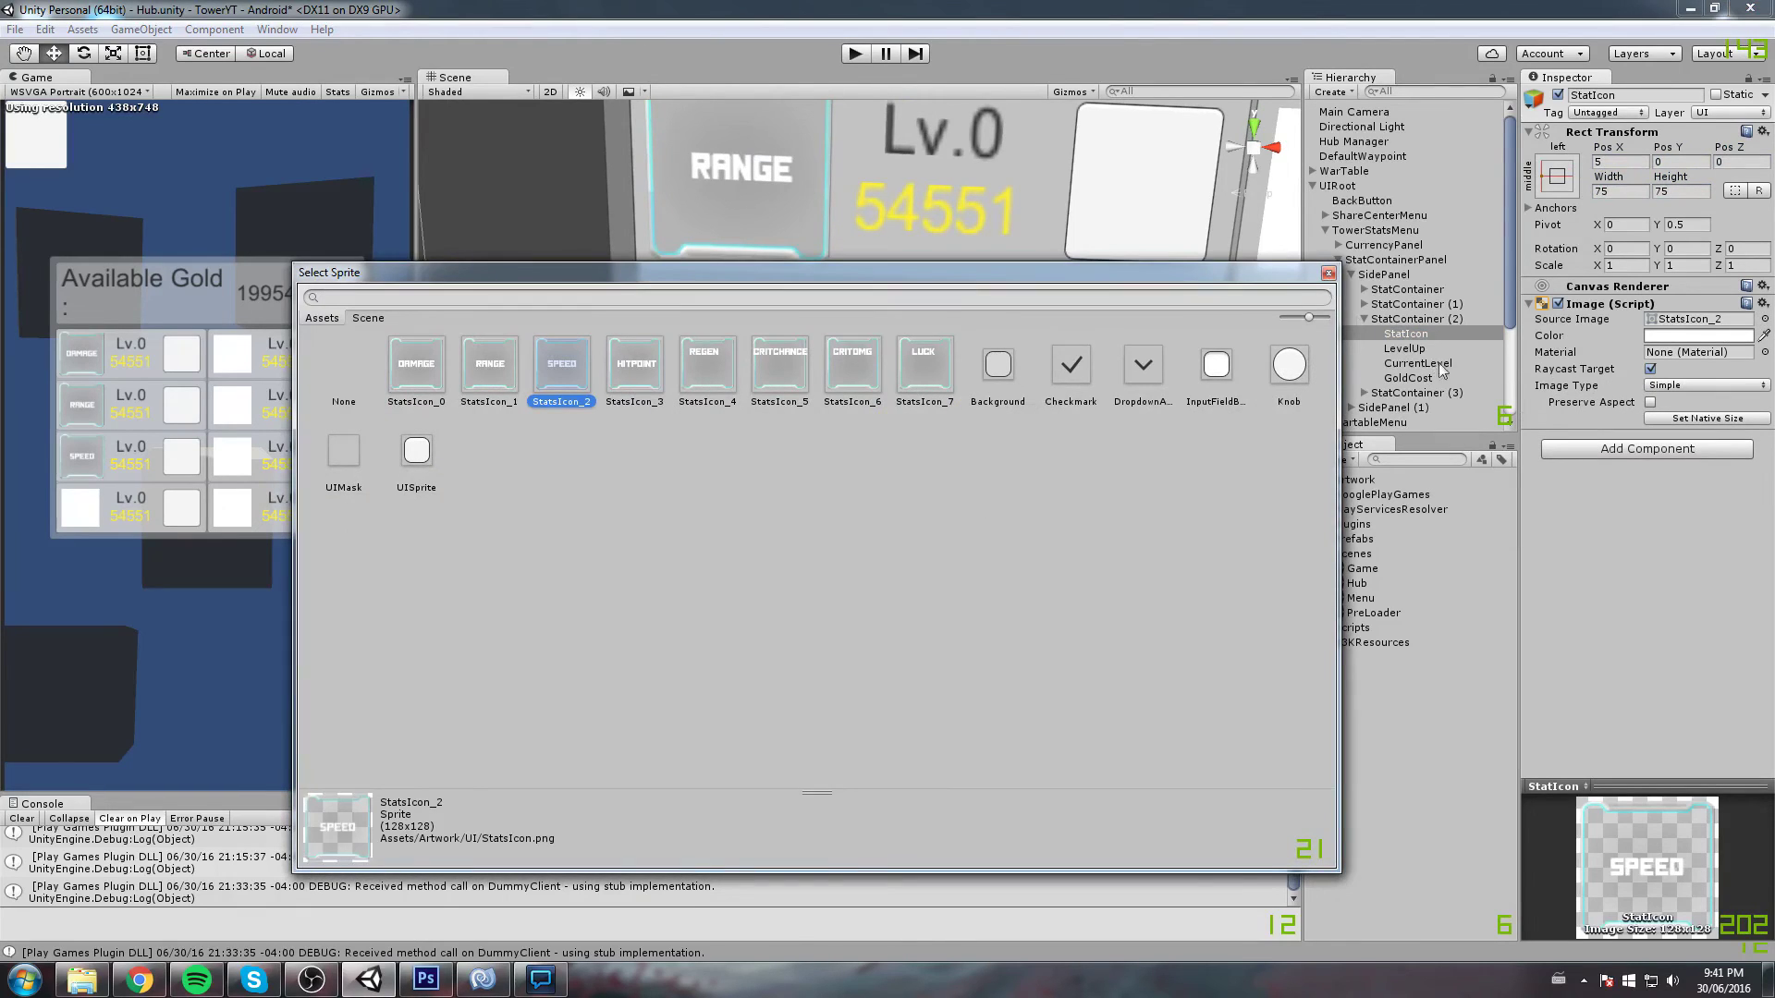
left_click(1328, 274)
Give StatContainer (3)'s StatIcon the StatsIcon_3 sprite, a Pos X of 5, and a width and height of 75
left_click(1365, 333)
left_click(1396, 347)
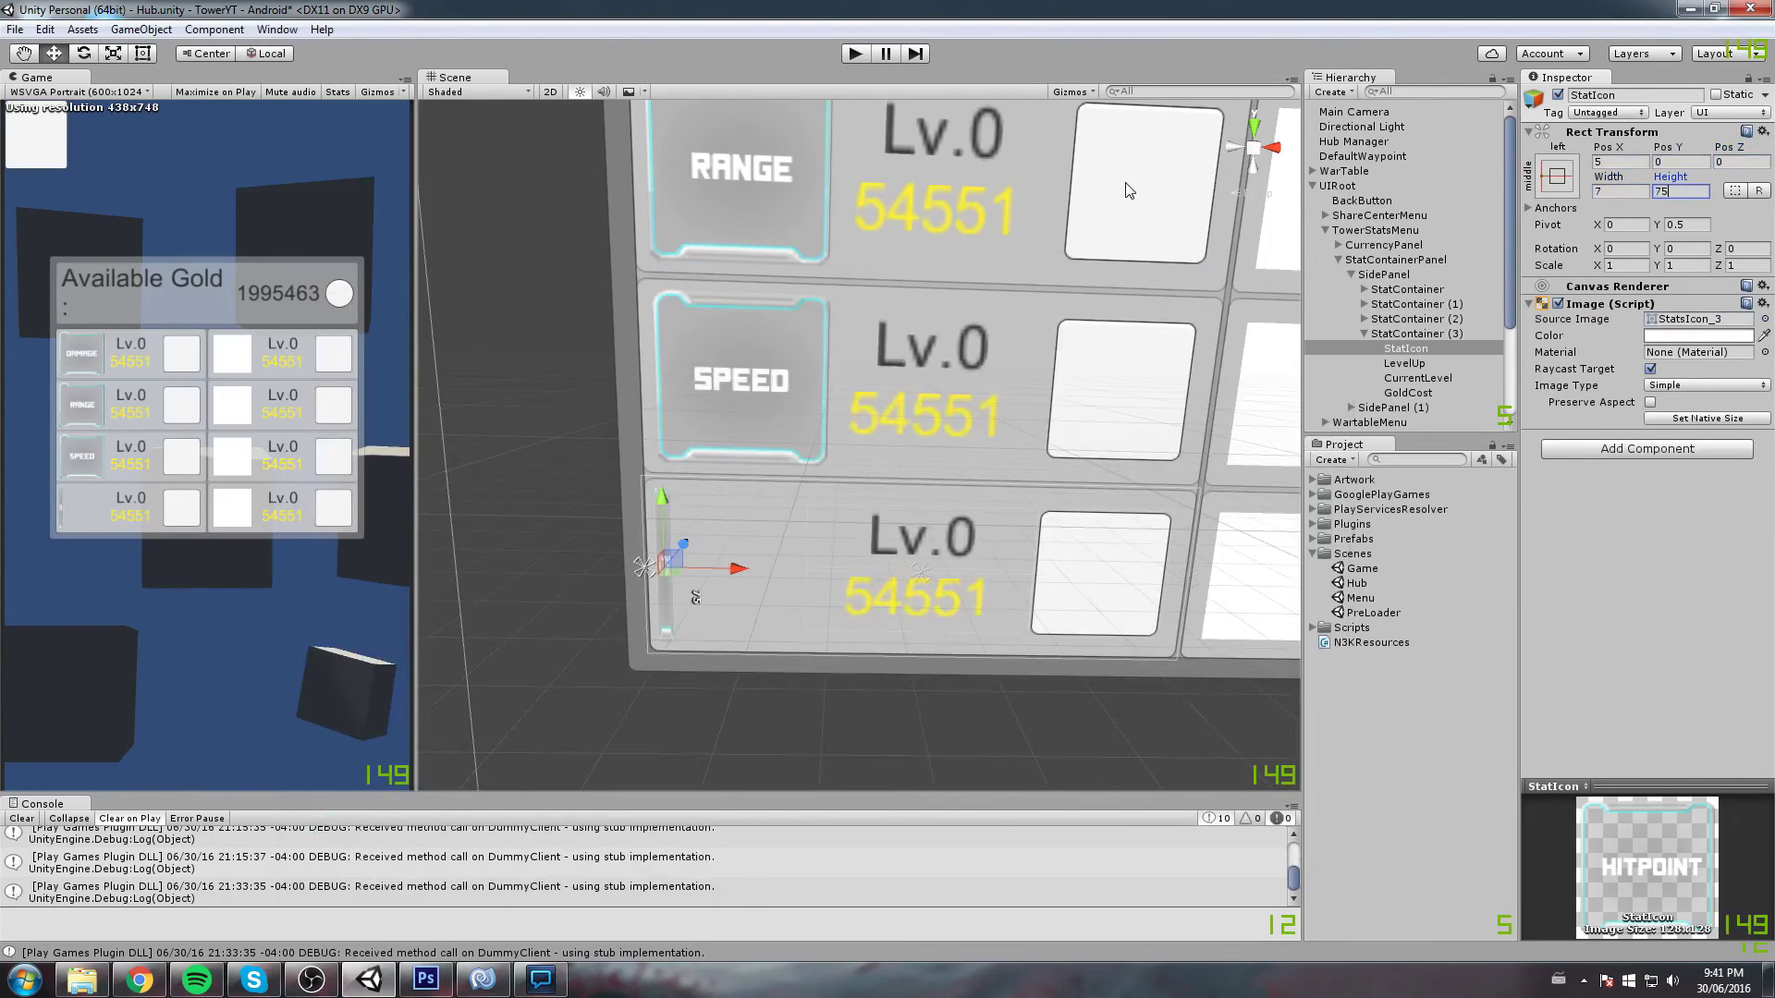
type("75")
left_click(1606, 190)
type("5")
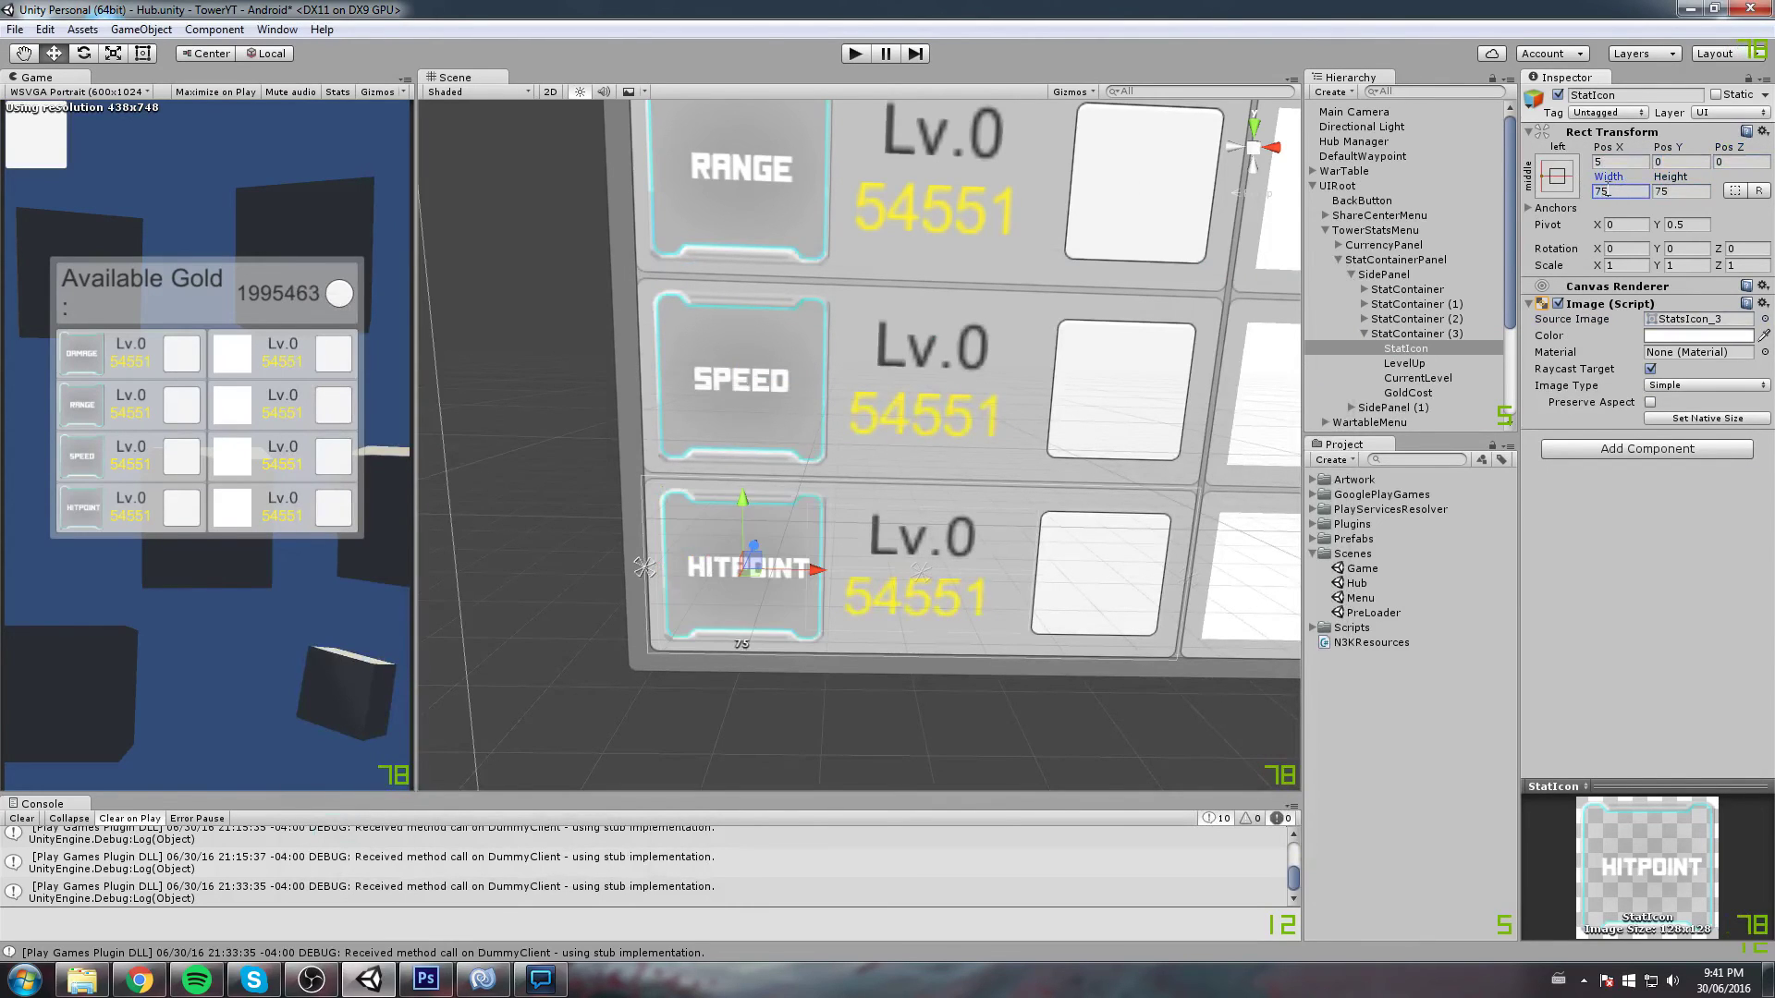
Set the Pos X of the StatIcon in SidePanel (1)'s first StatContainer to 5
scroll(1067, 295, "down", 2)
left_click_drag(1067, 296, 666, 462)
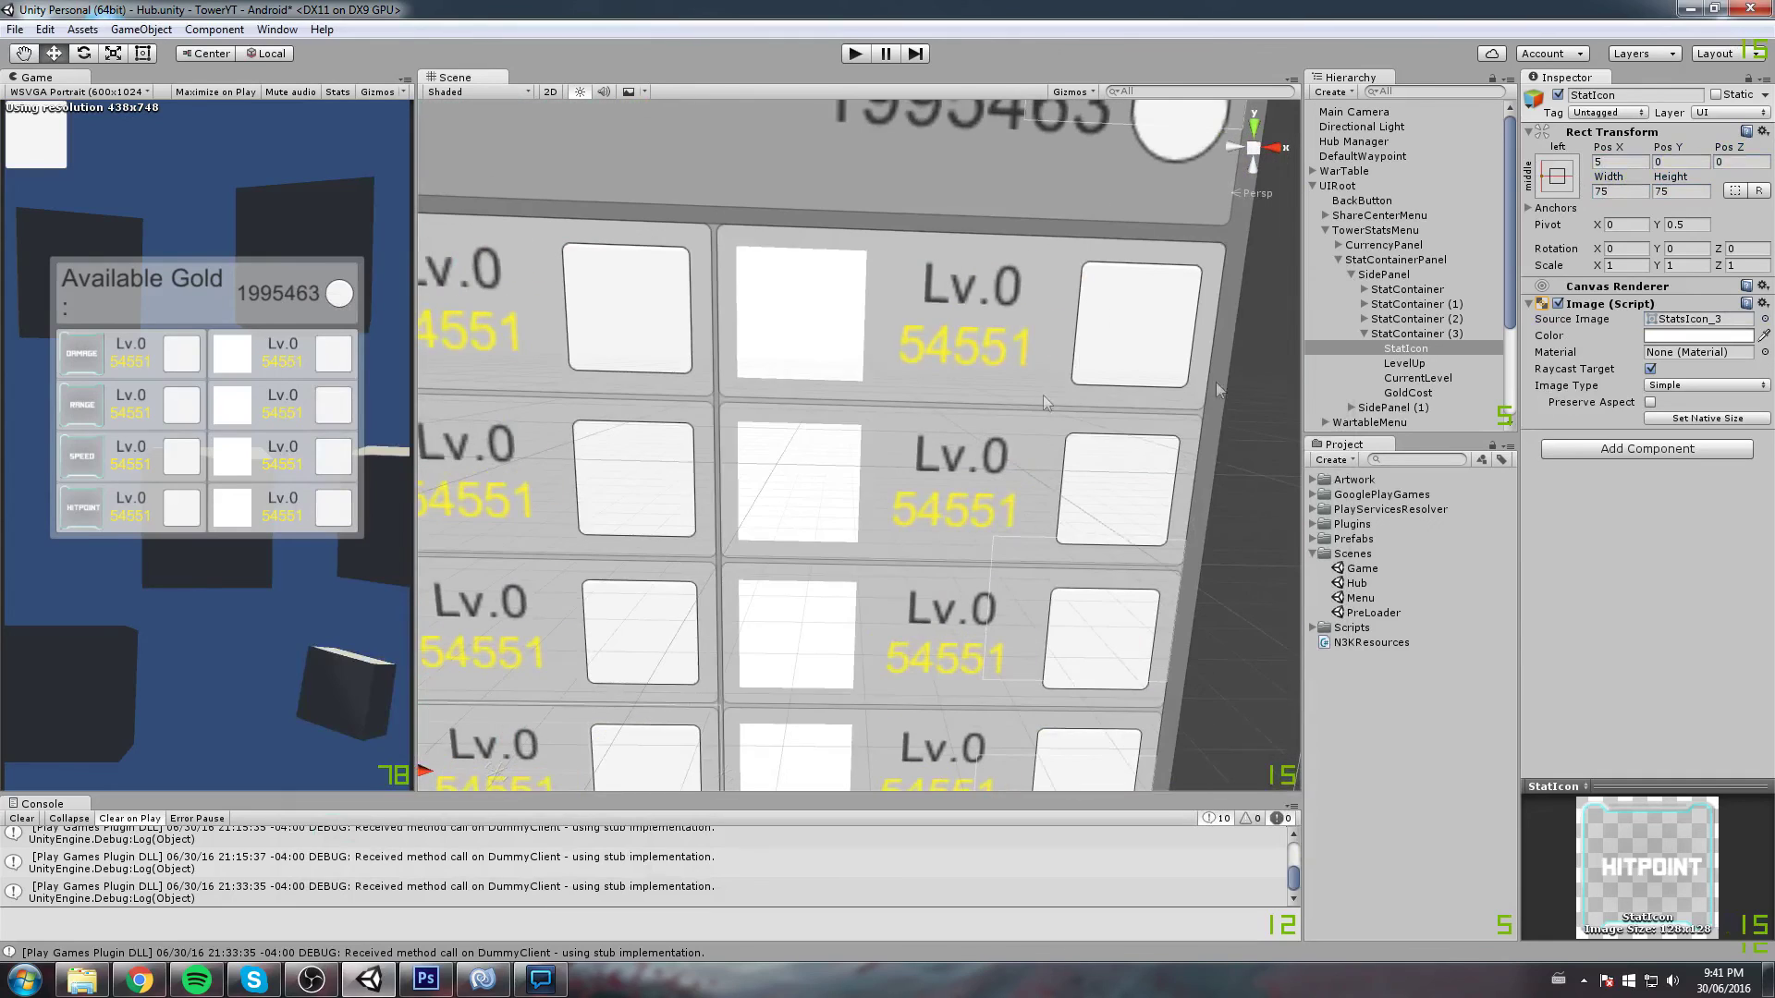
left_click(1365, 334)
left_click(1350, 275)
left_click(1351, 289)
left_click(1407, 304)
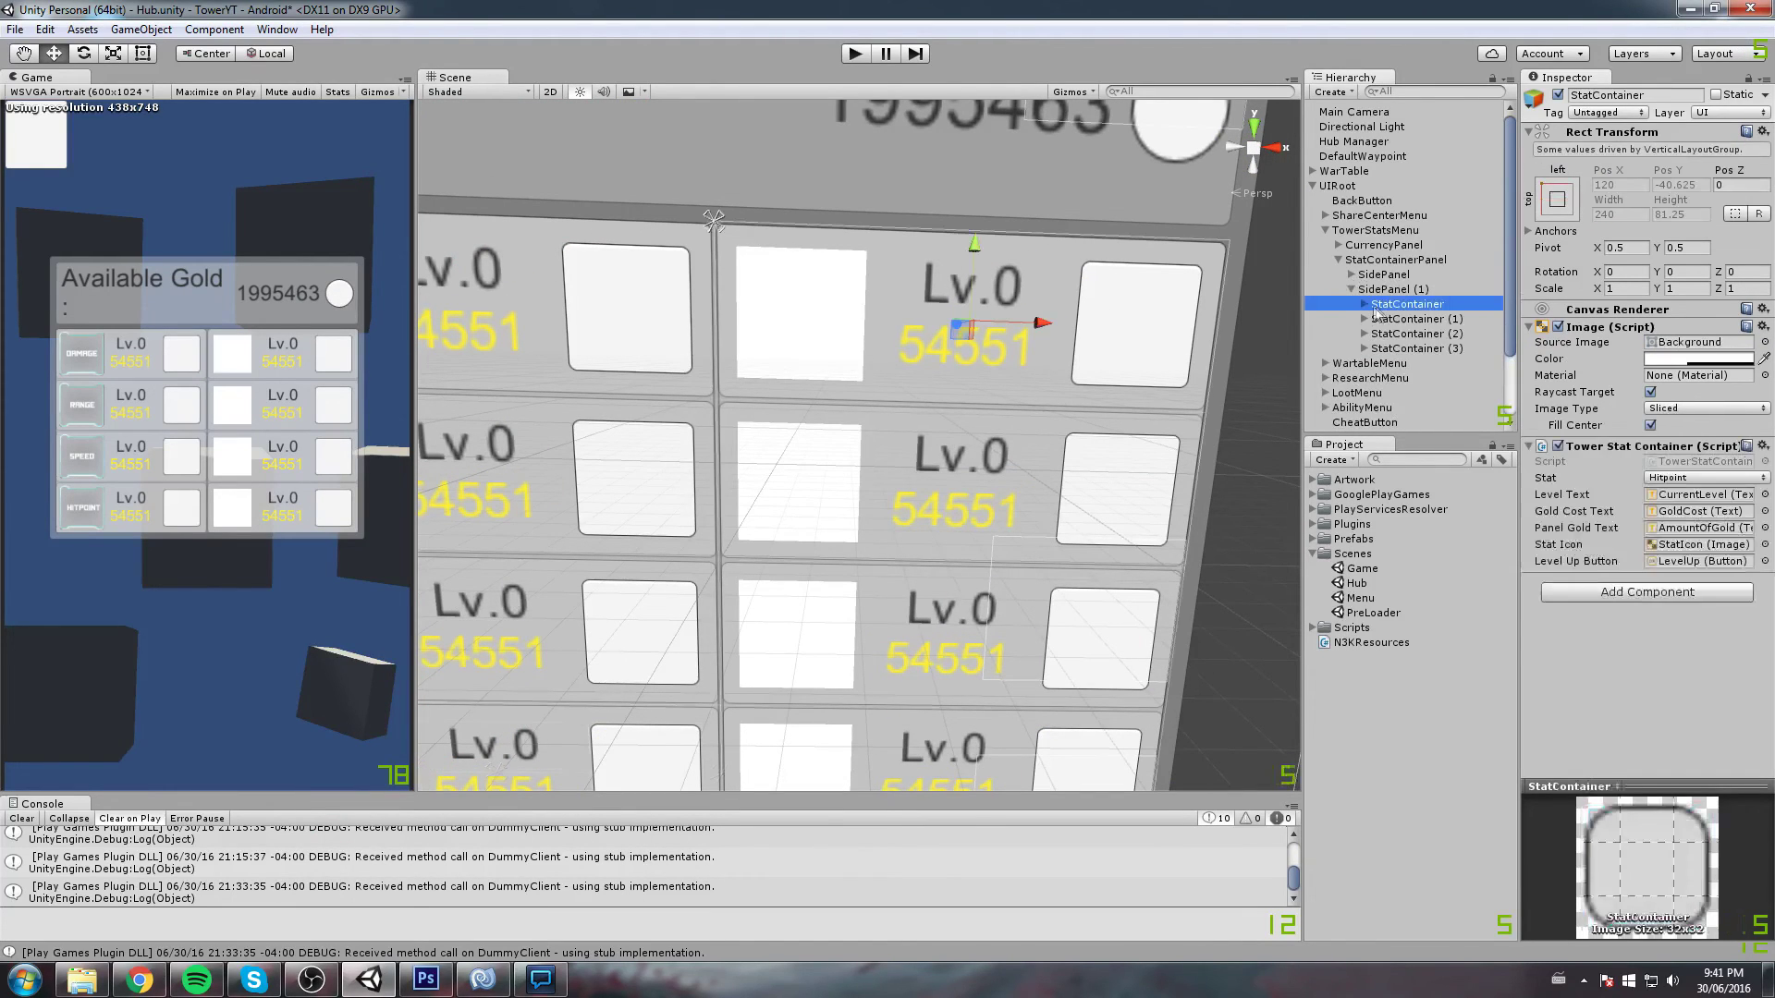
left_click(1363, 304)
left_click(1406, 319)
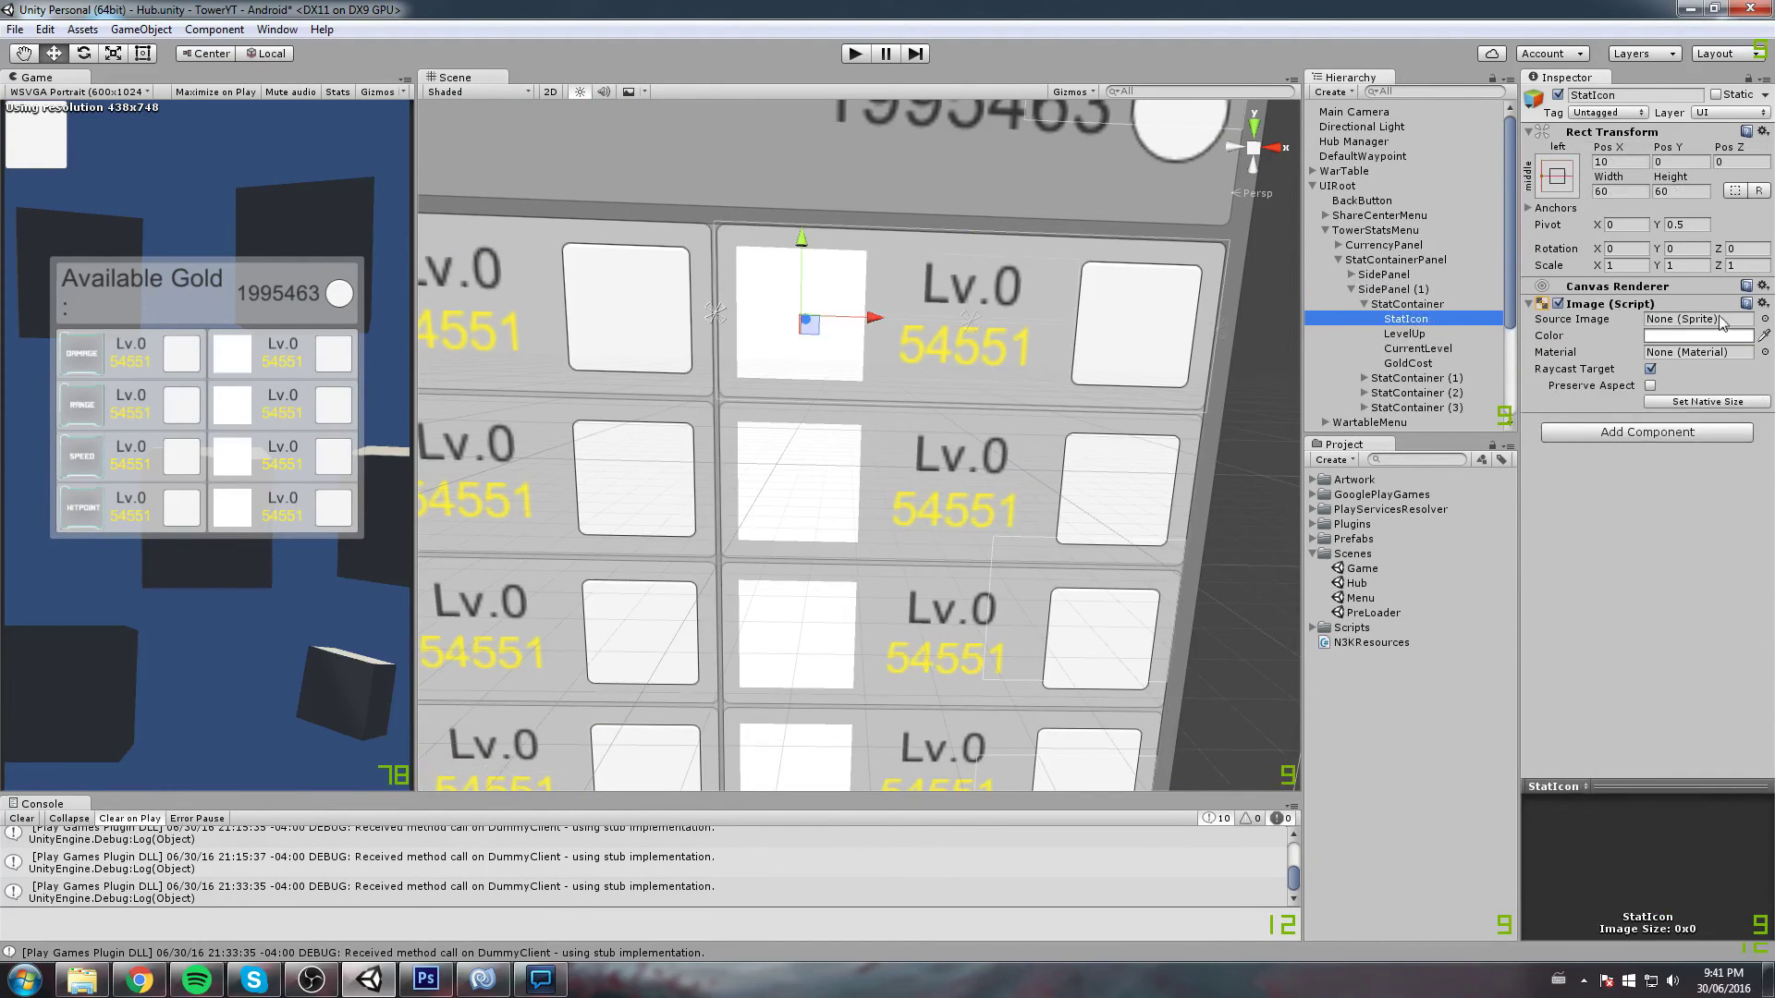
left_click(1605, 161)
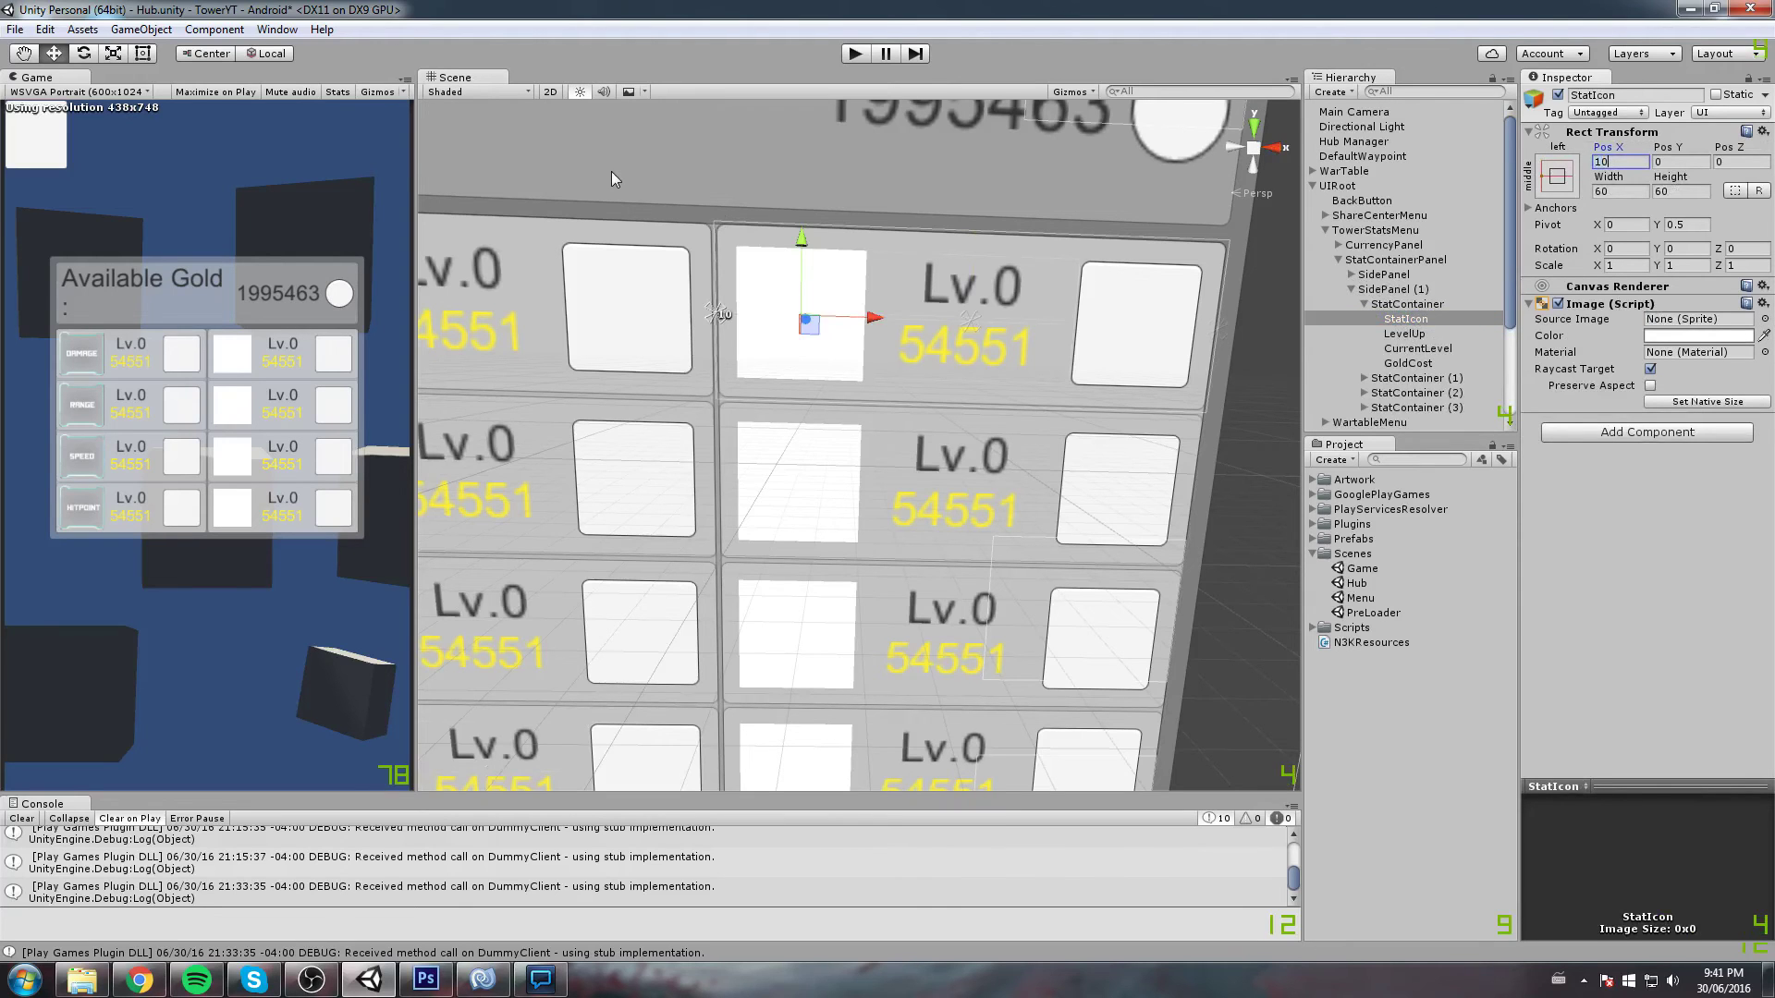
type("5")
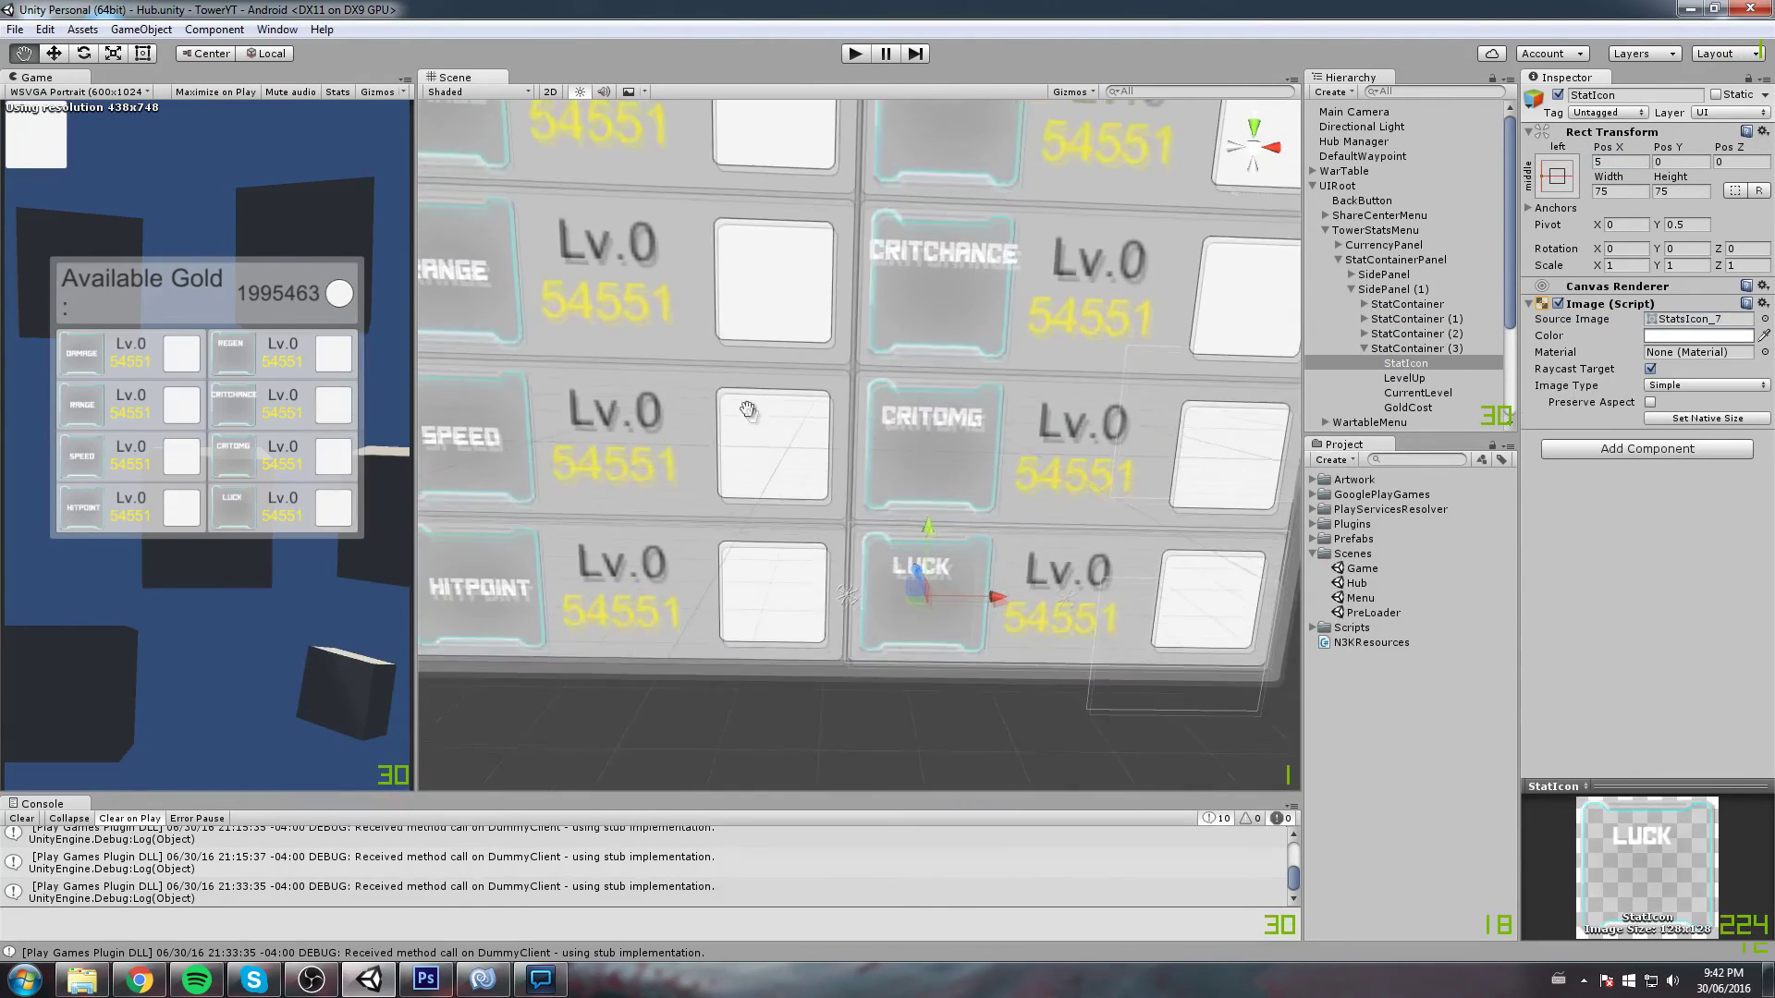
Review the stat icons in both columns of the tower stats menu
left_click_drag(748, 409, 753, 531)
scroll(828, 353, "down", 3)
left_click(798, 430)
scroll(795, 418, "down", 7)
left_click_drag(852, 406, 873, 347)
scroll(874, 348, "up", 1)
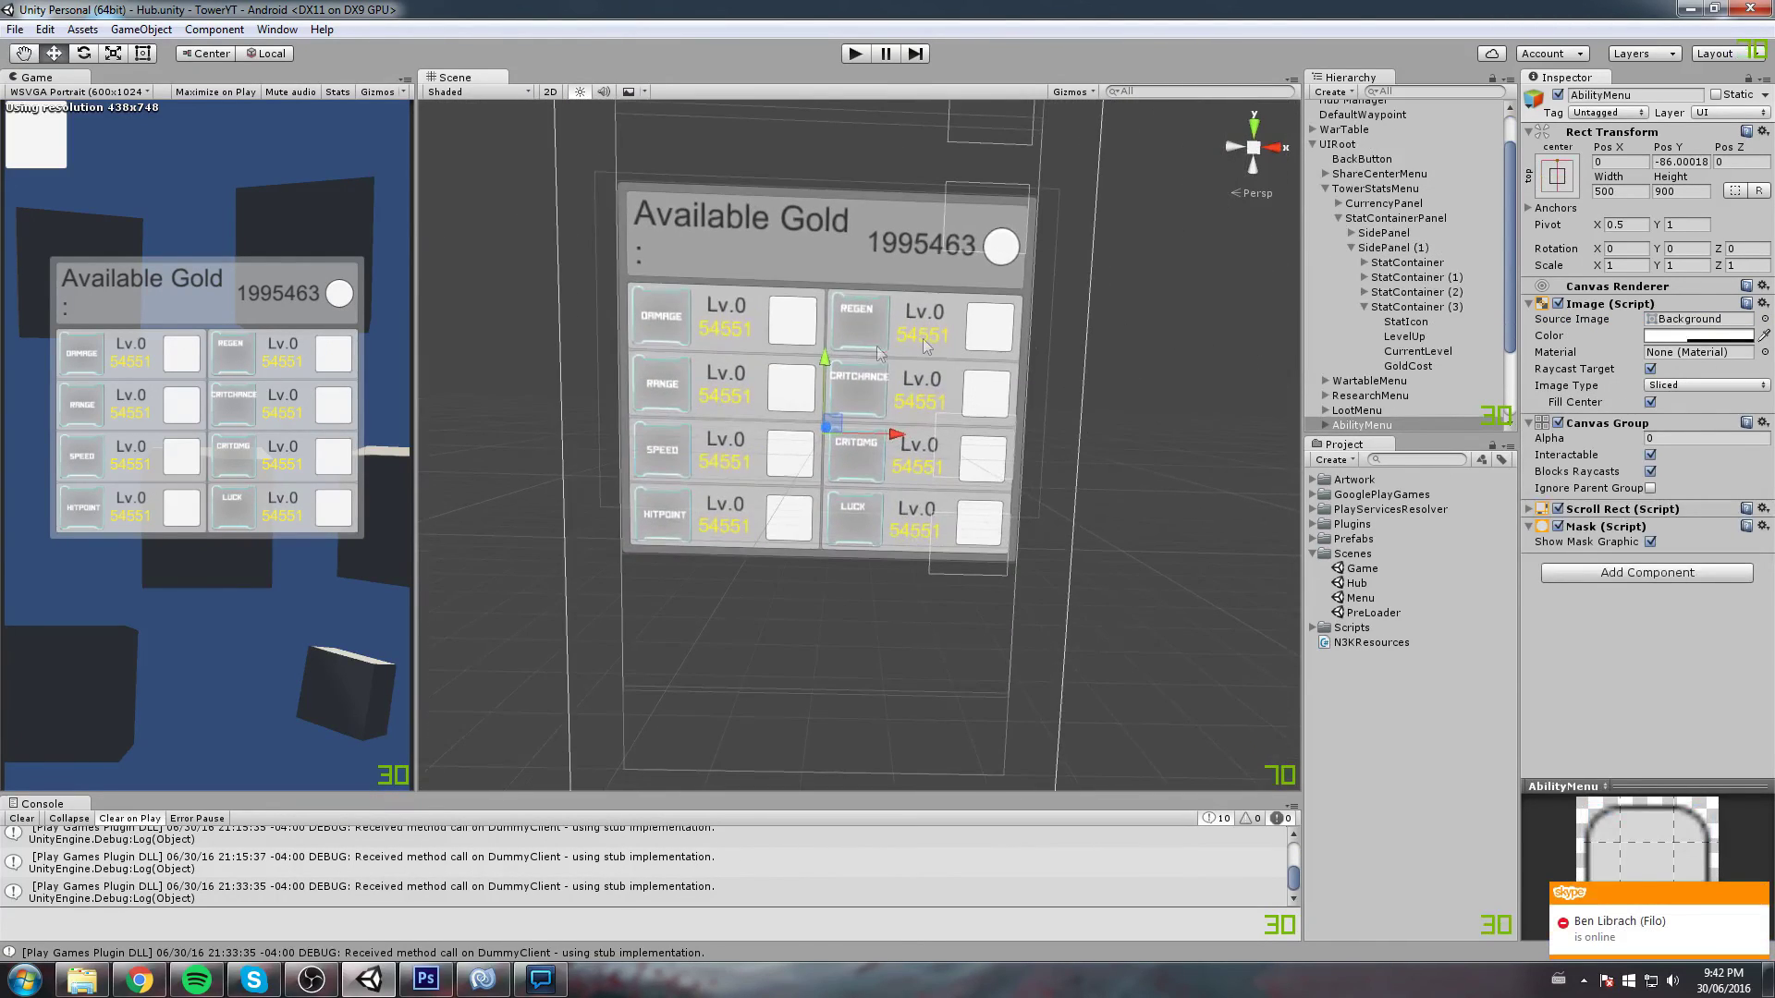
Collapse the expanded UIRoot hierarchy and open the Game scene
left_click(1365, 308)
left_click(1348, 248)
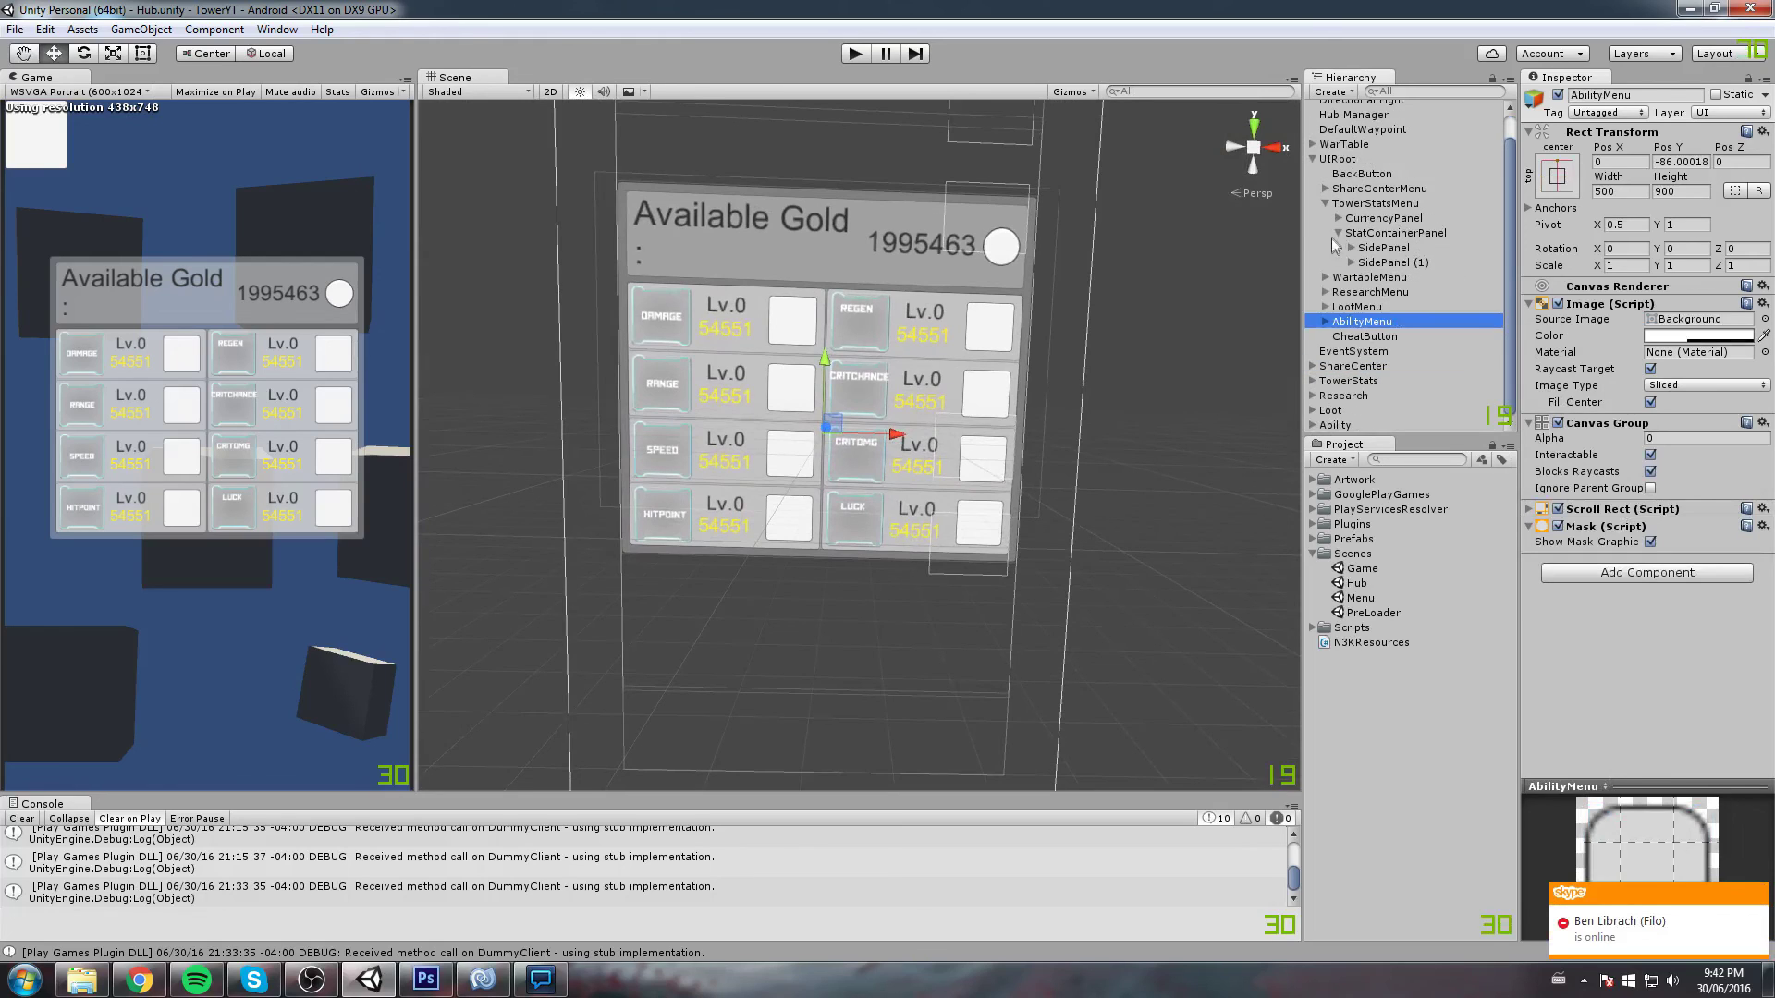
left_click(1331, 238)
left_click_drag(1045, 209, 1026, 388)
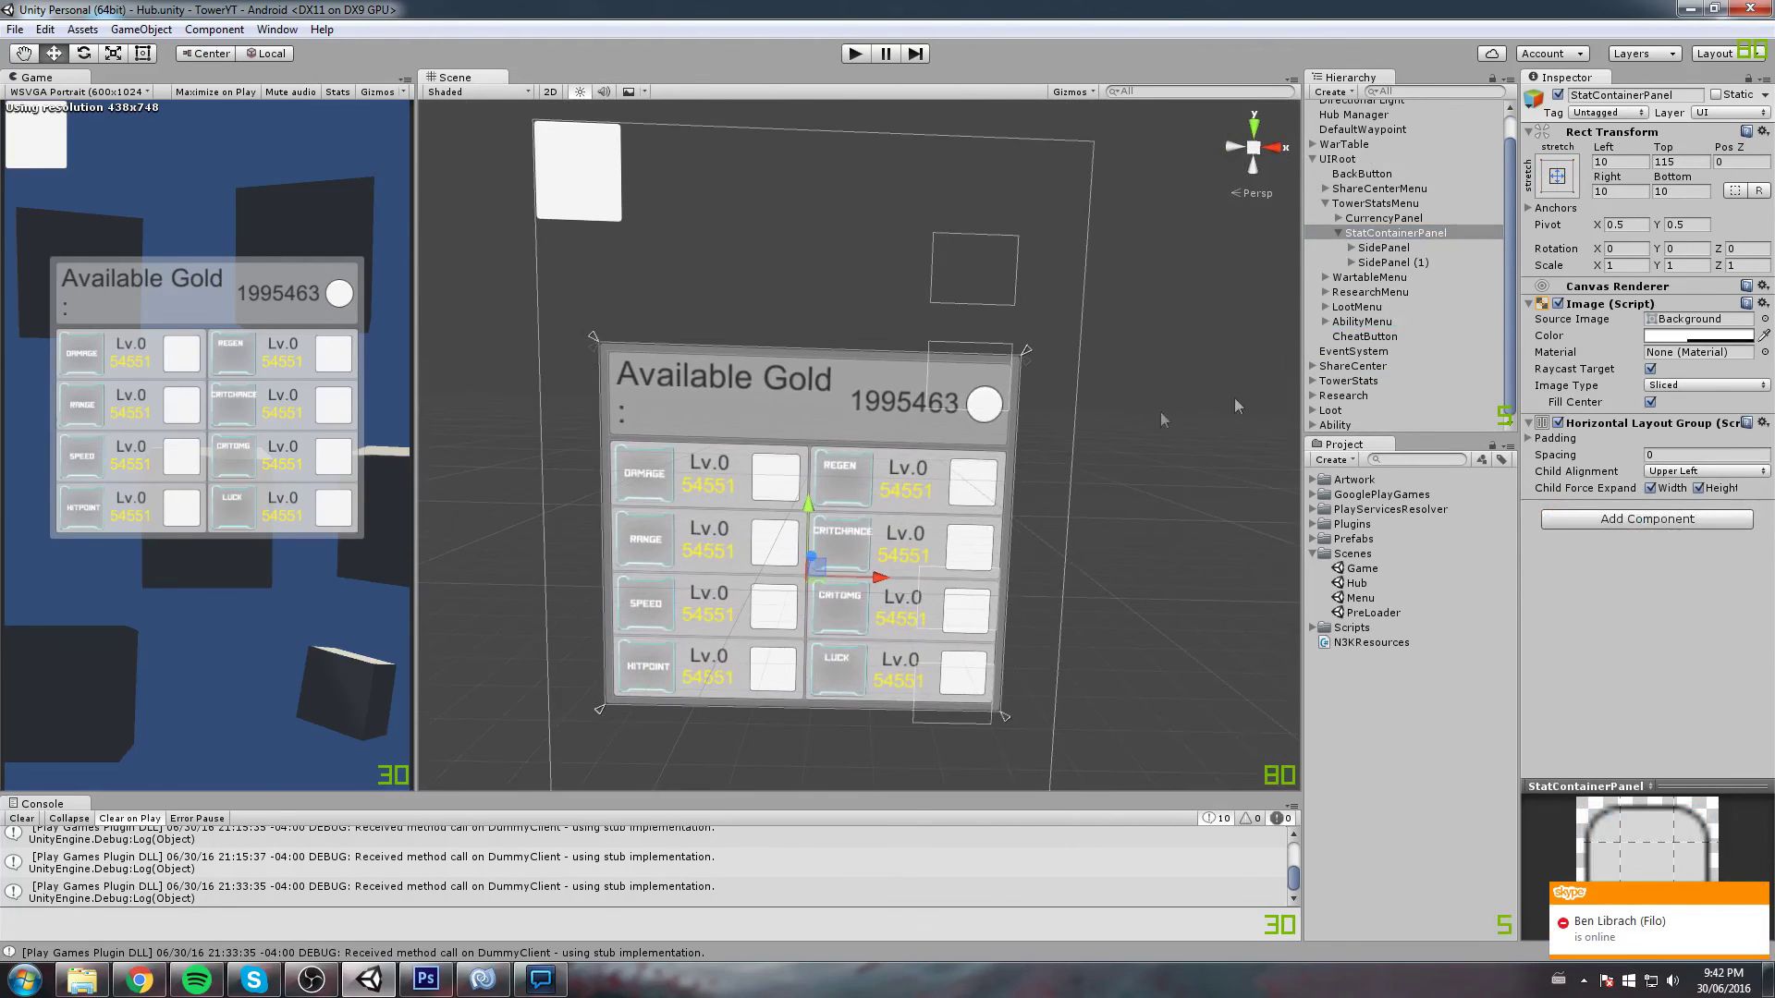
left_click(1325, 205)
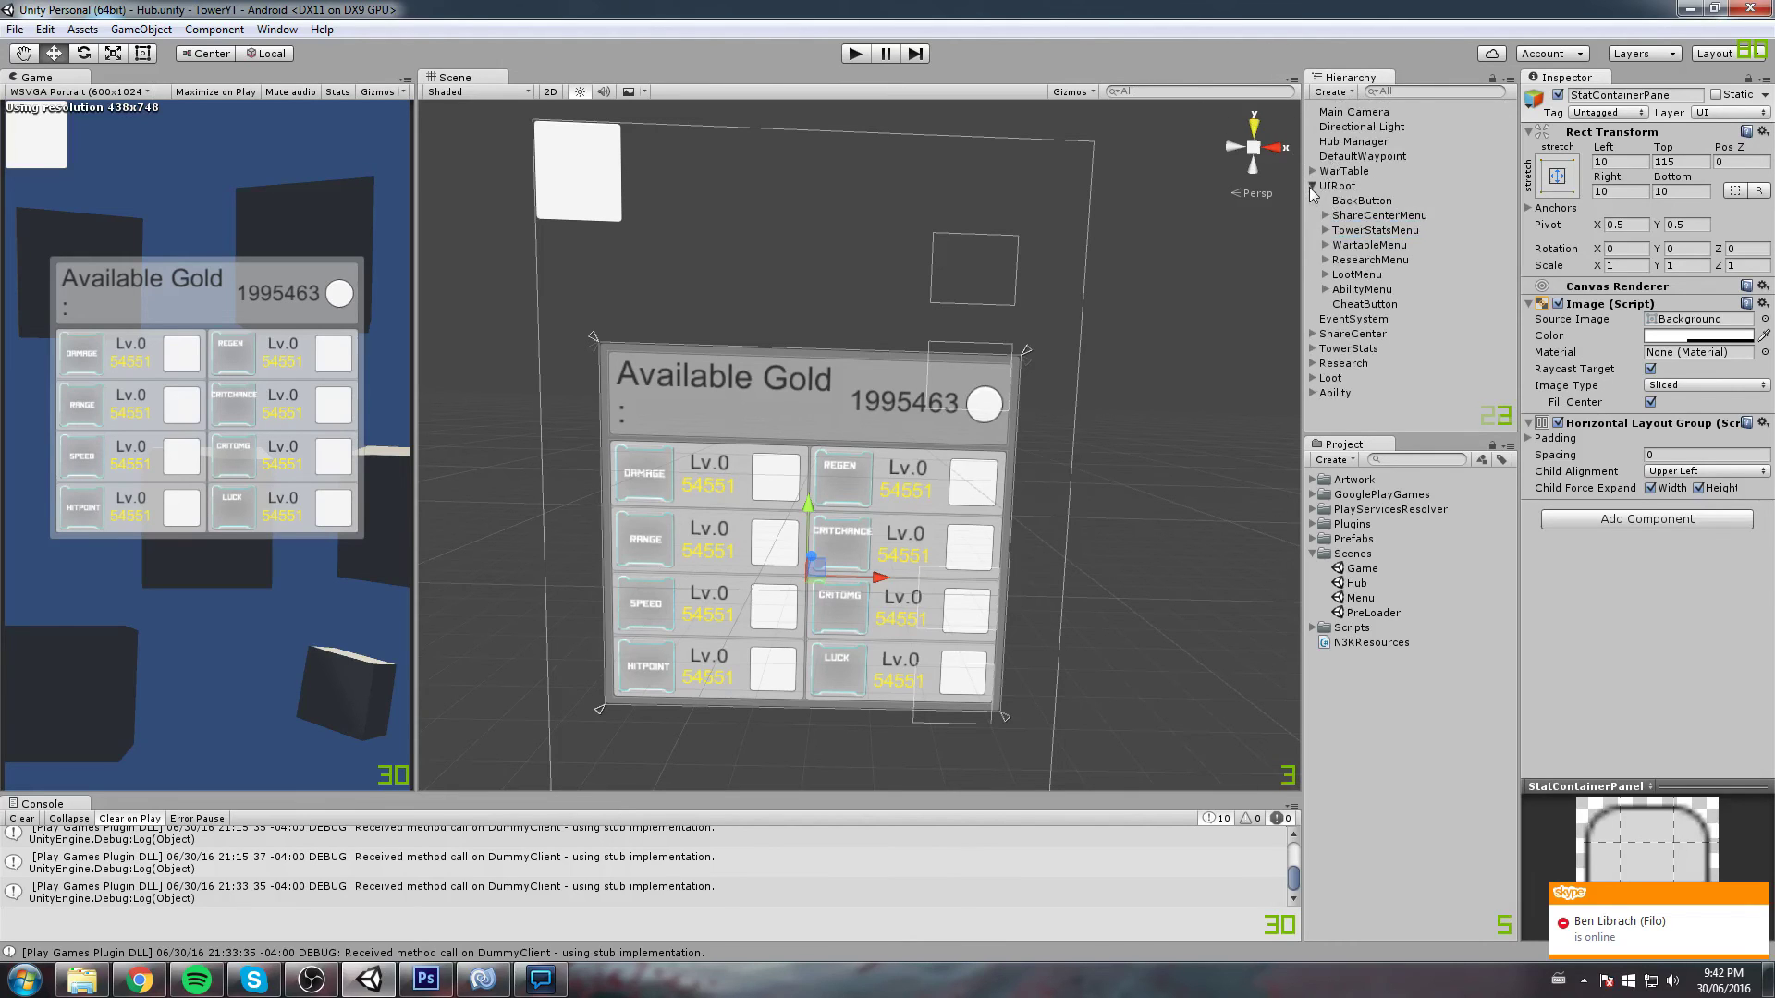
left_click(1313, 186)
double_click(1358, 598)
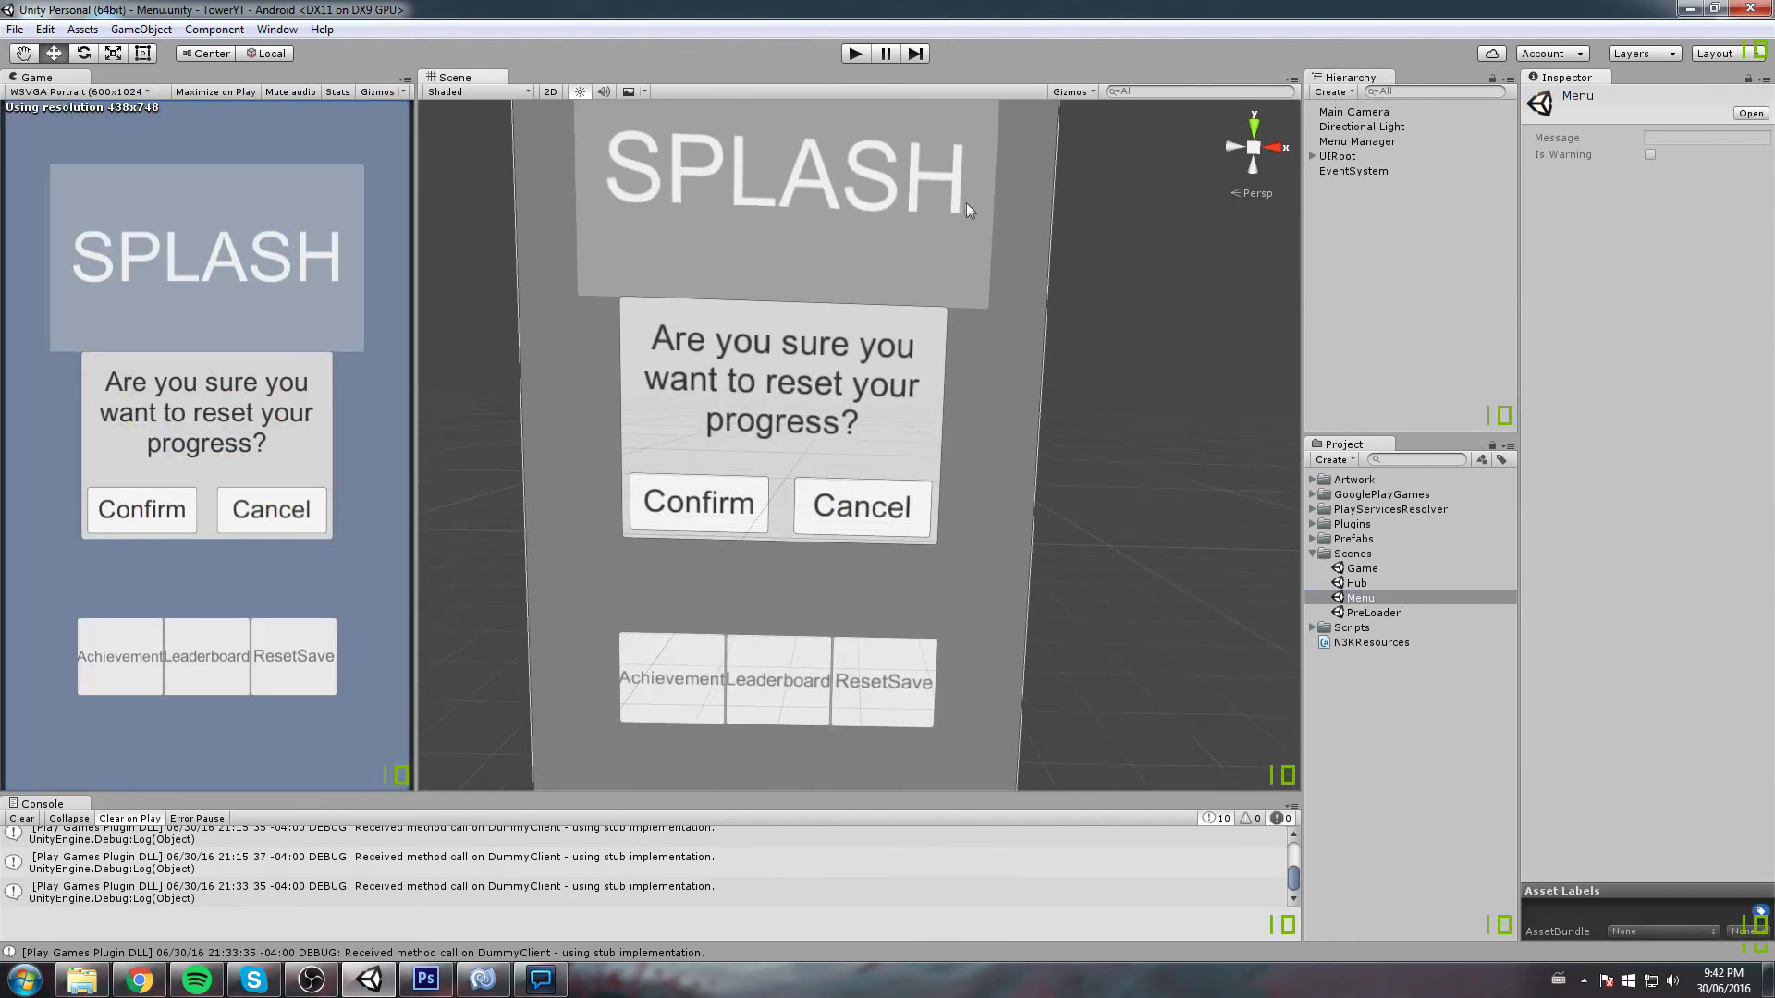
double_click(1360, 568)
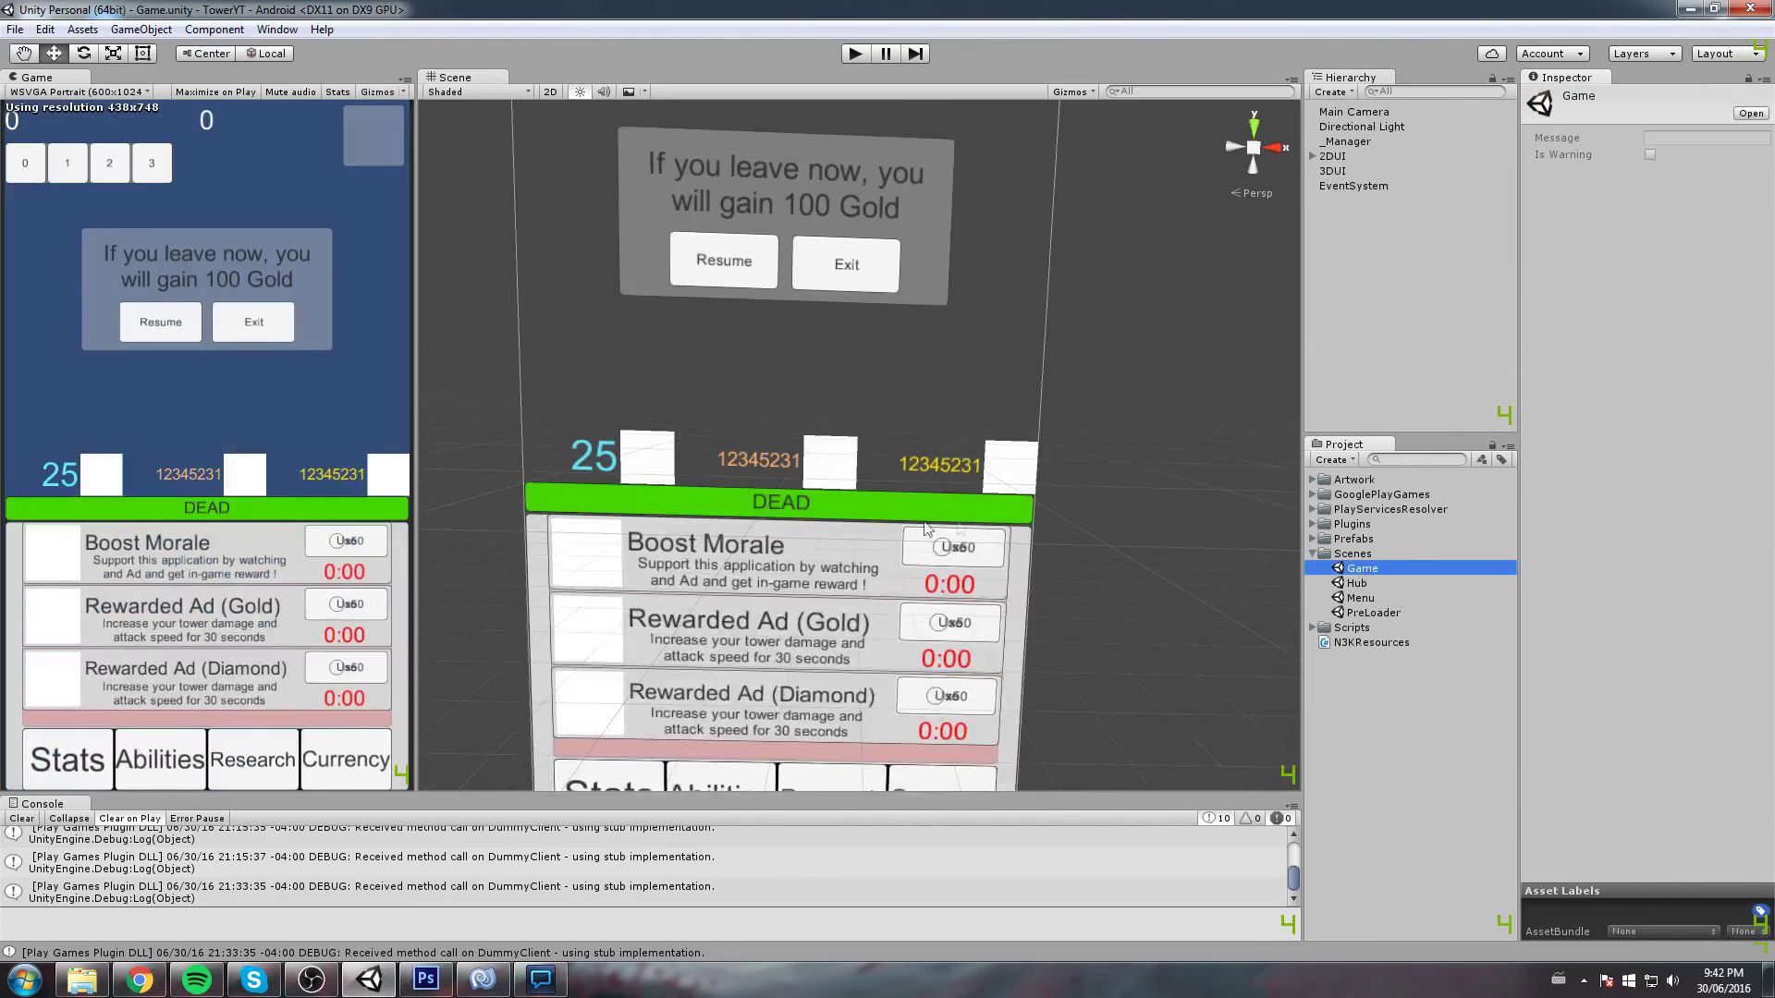
Deactivate AbilitiesPanel and activate StatsPanel under 2DUI's BottomUI
left_click(1313, 156)
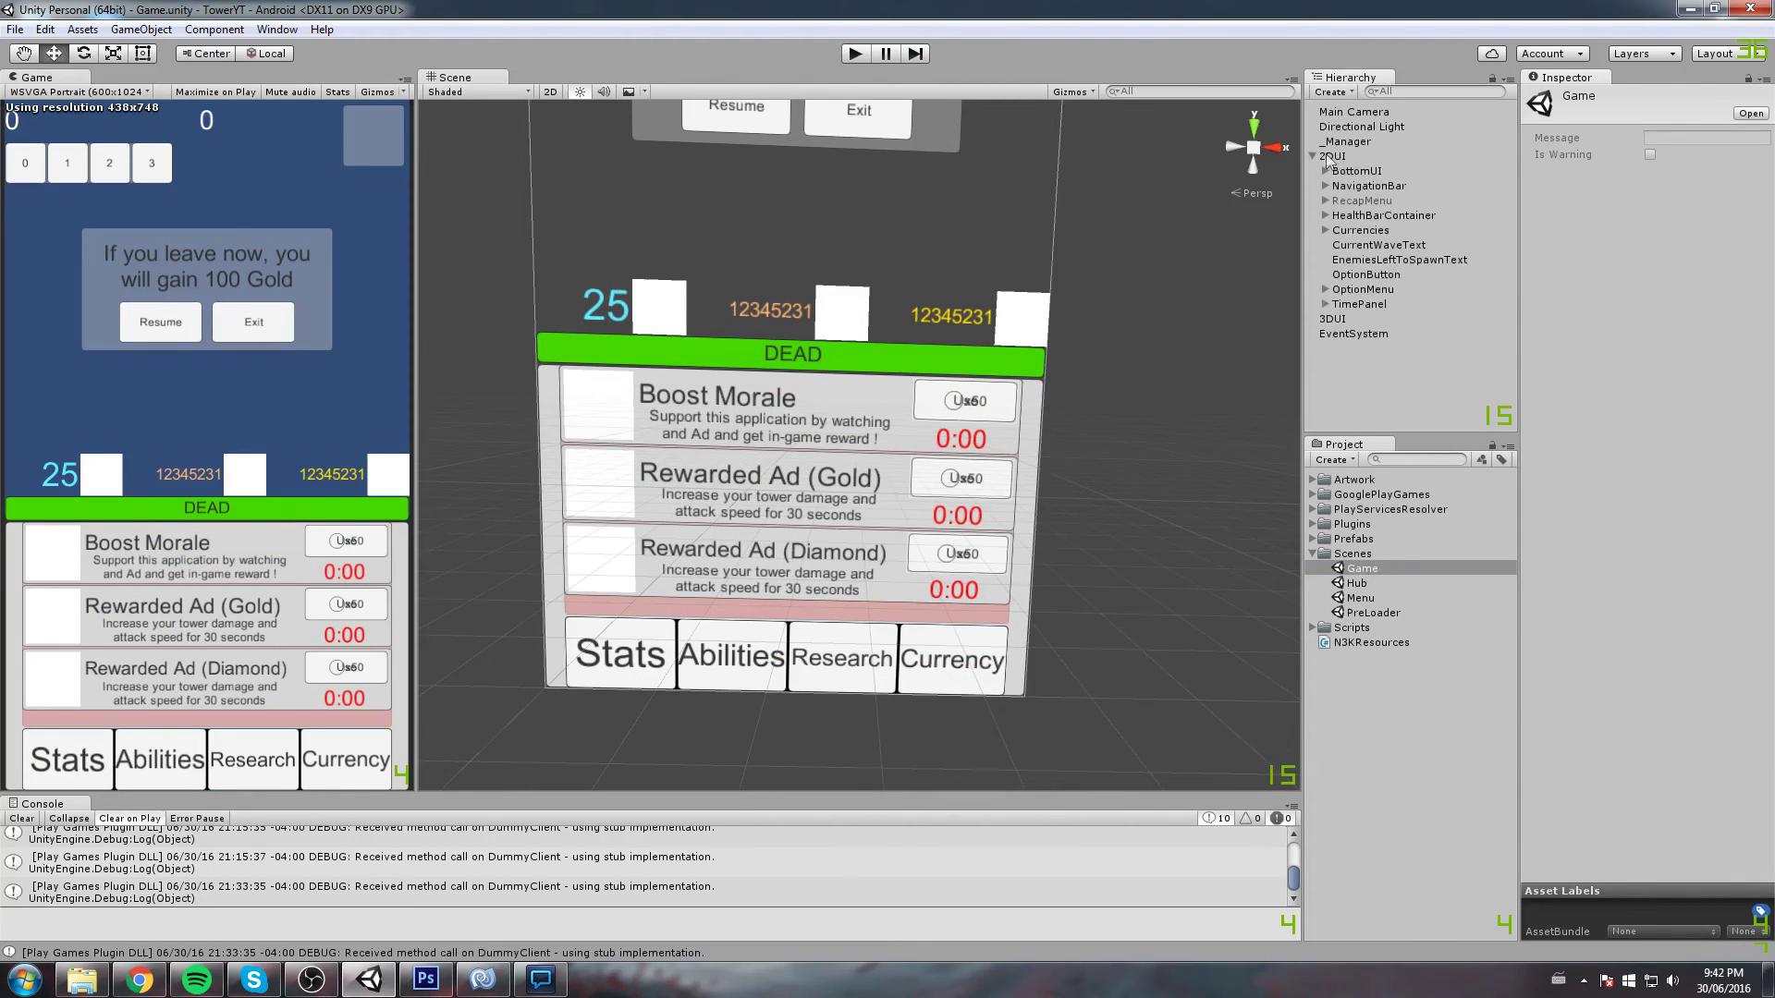
left_click(1334, 157)
left_click(1326, 171)
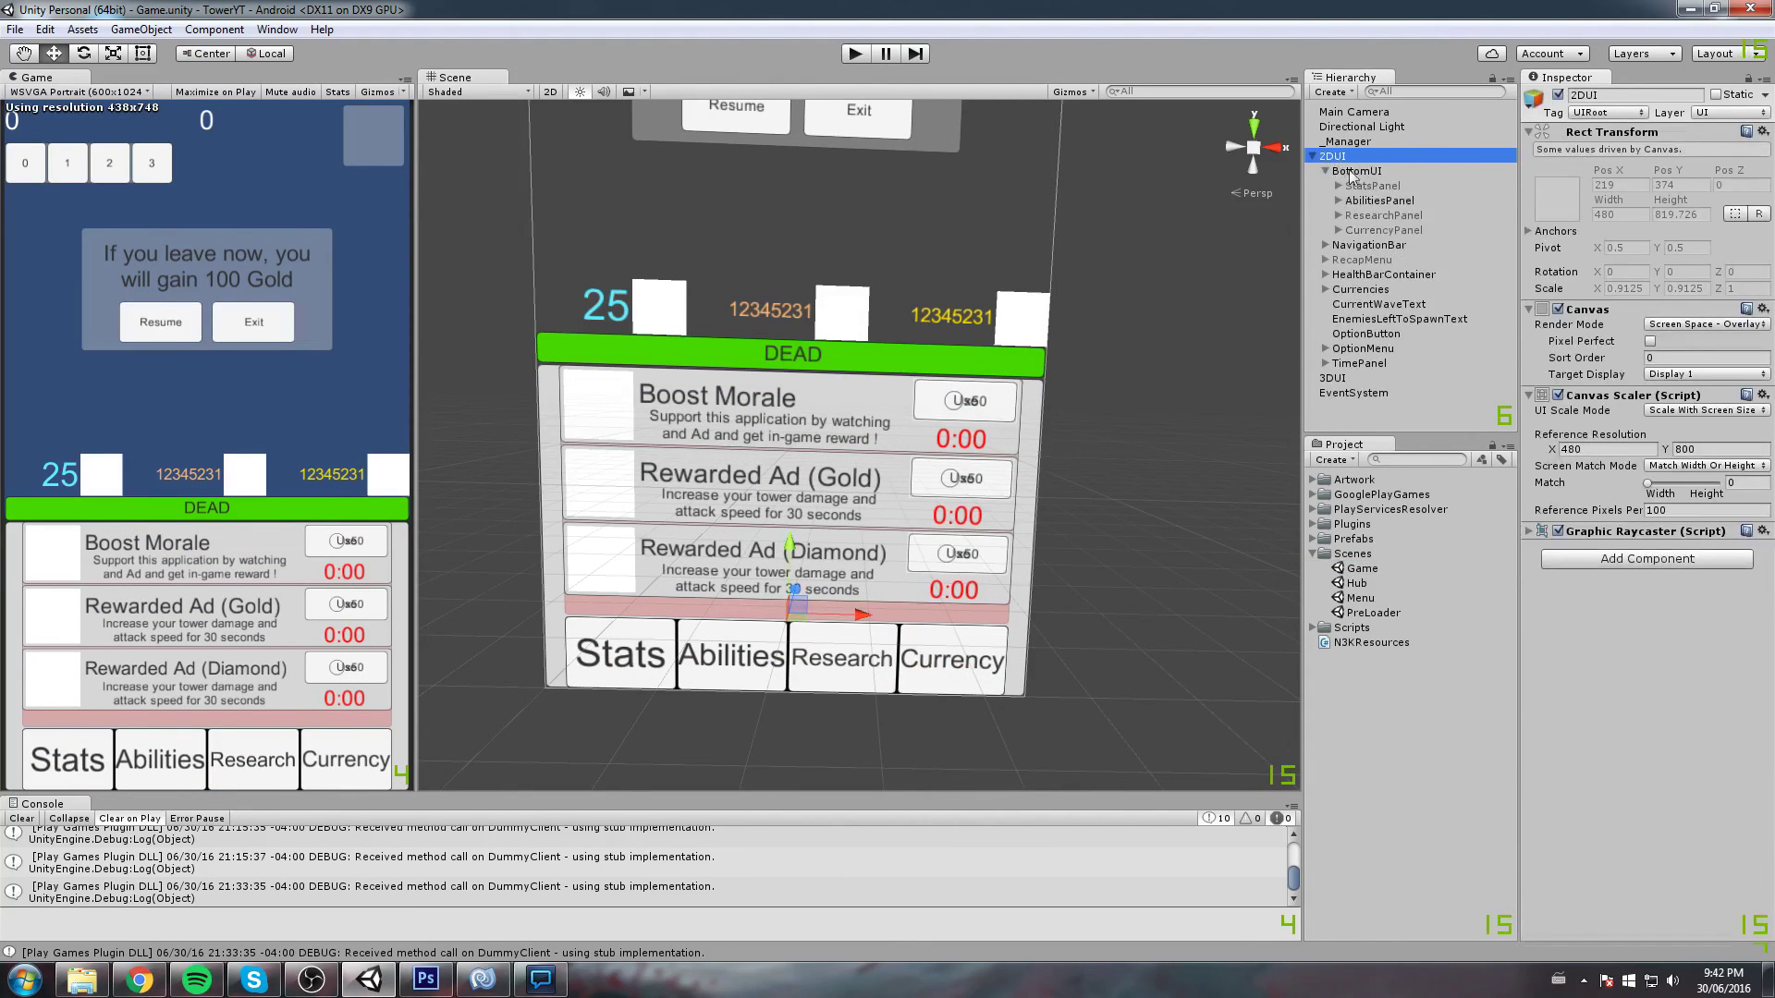
left_click(1357, 171)
left_click(1379, 200)
left_click(1558, 96)
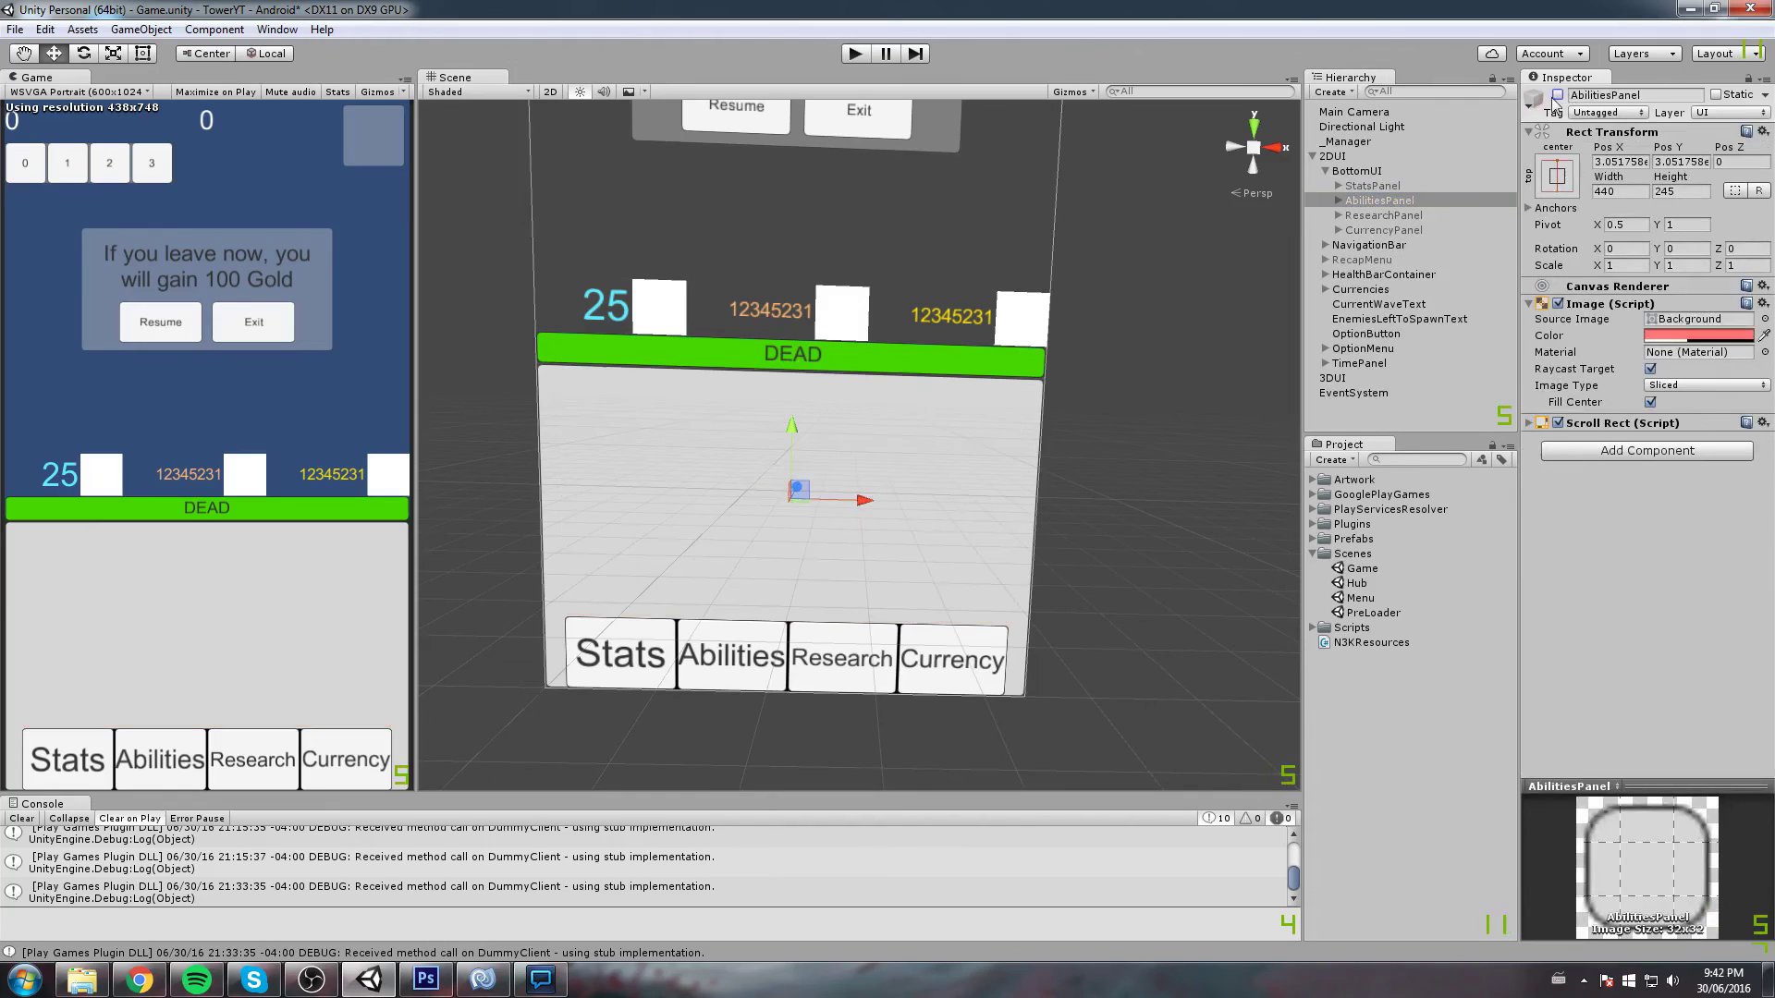
left_click(1373, 186)
left_click(1559, 95)
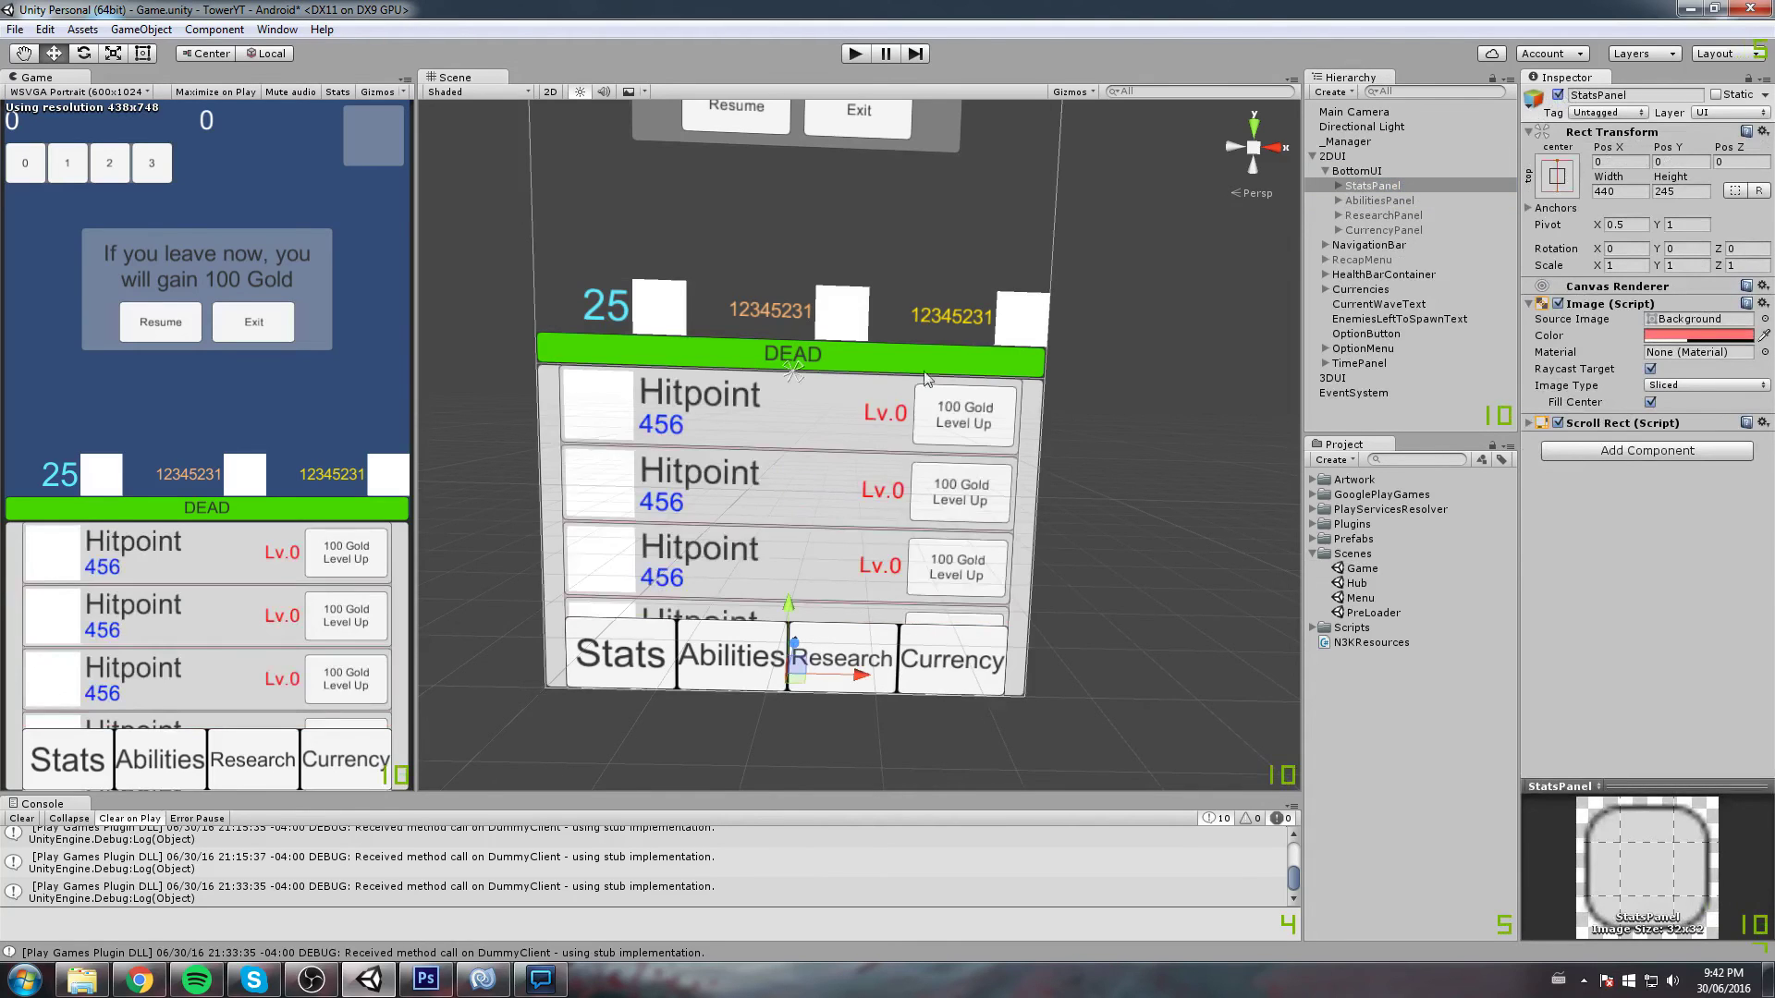
Locate the first StatContainer in StatsPanel's StatsList and collapse its Image component settings
key("f")
left_click(1338, 186)
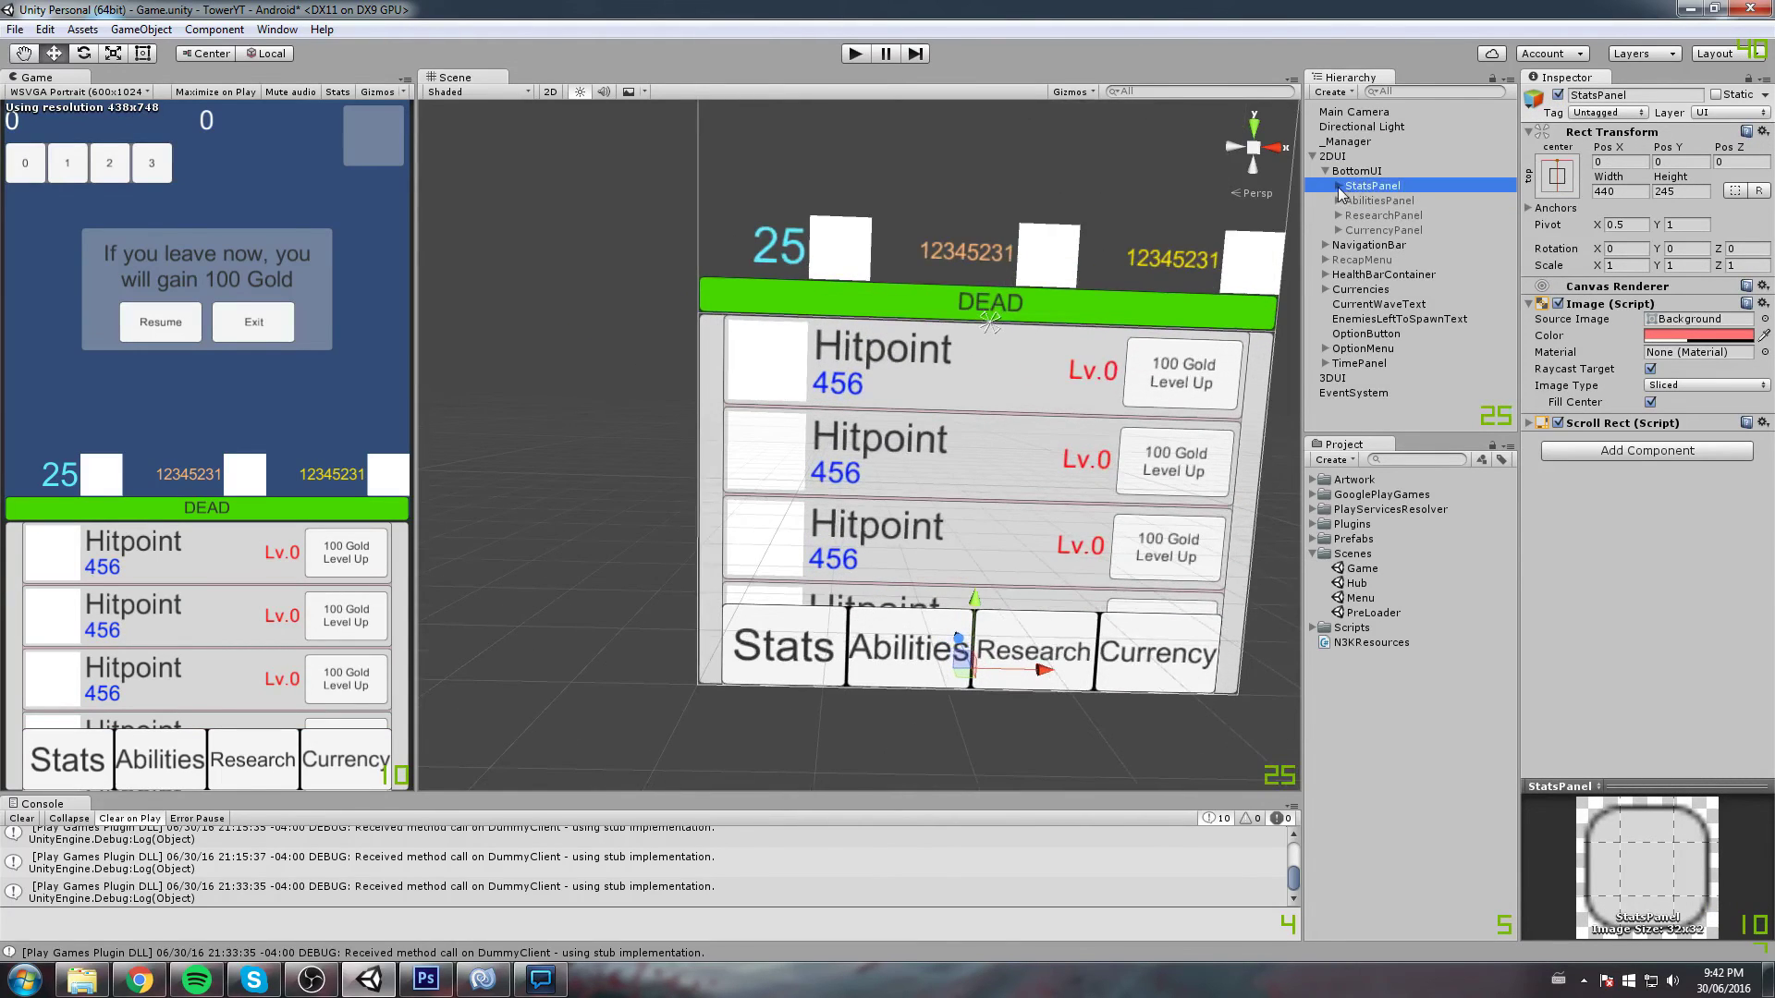
left_click(1350, 201)
left_click(1386, 216)
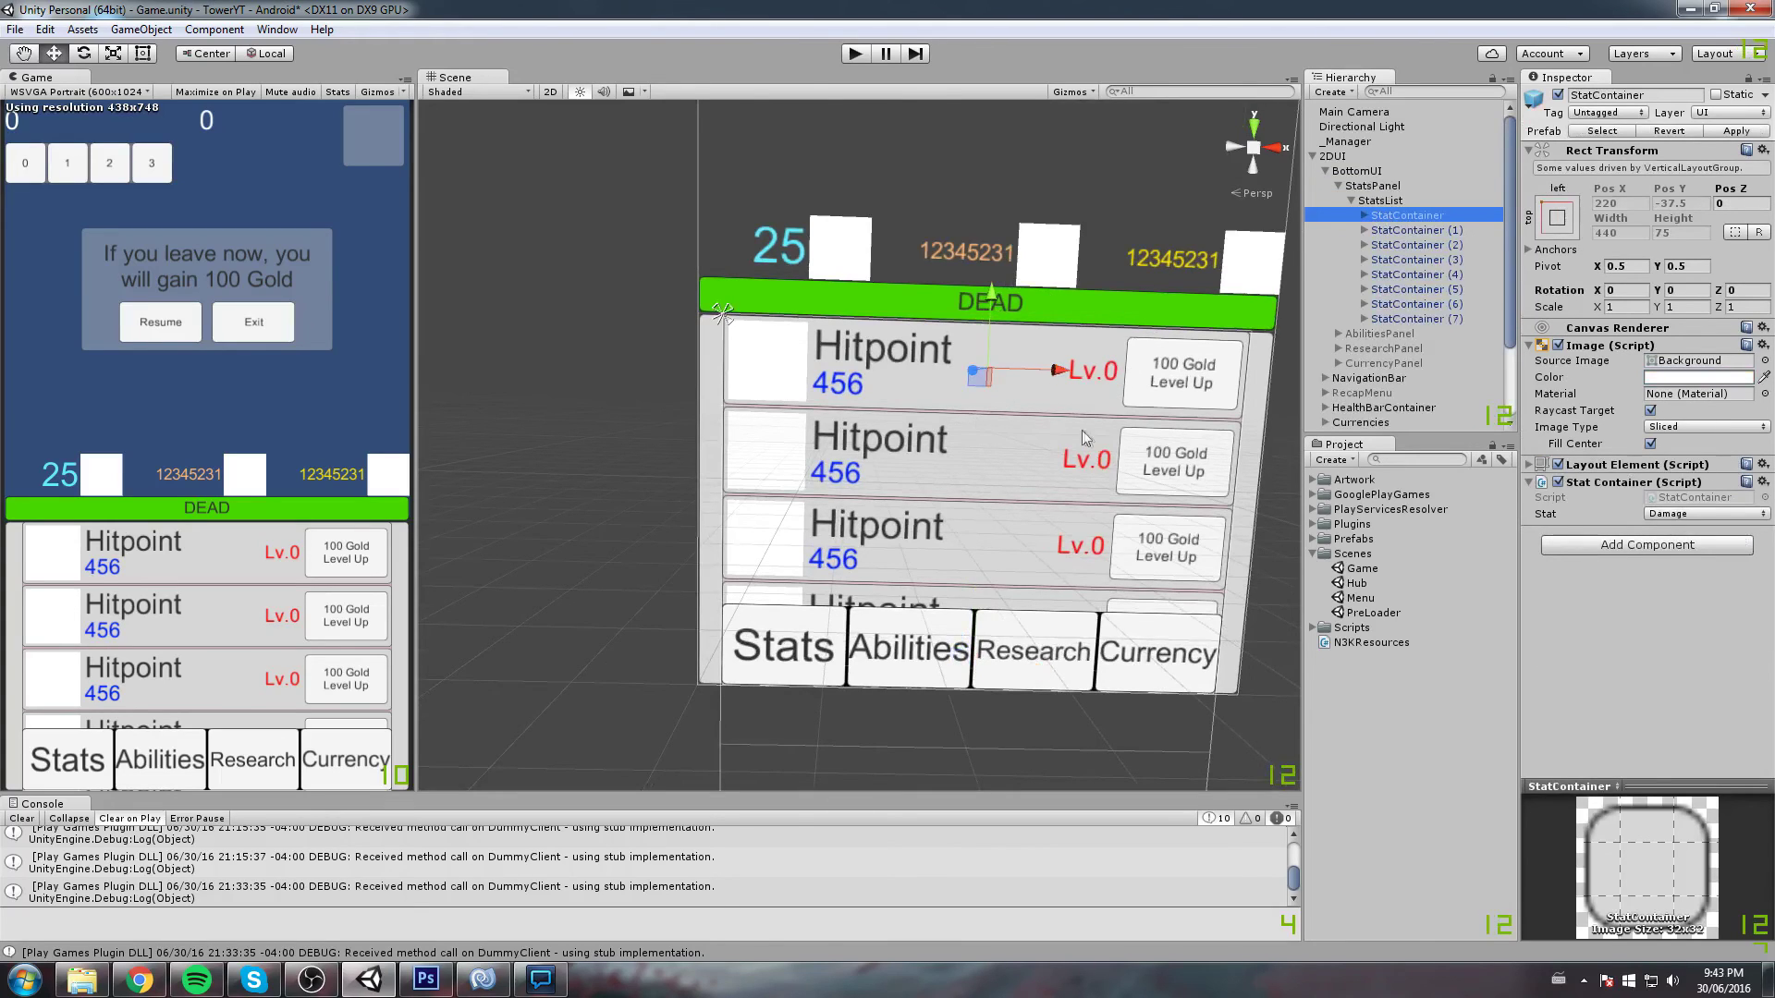
left_click(1620, 346)
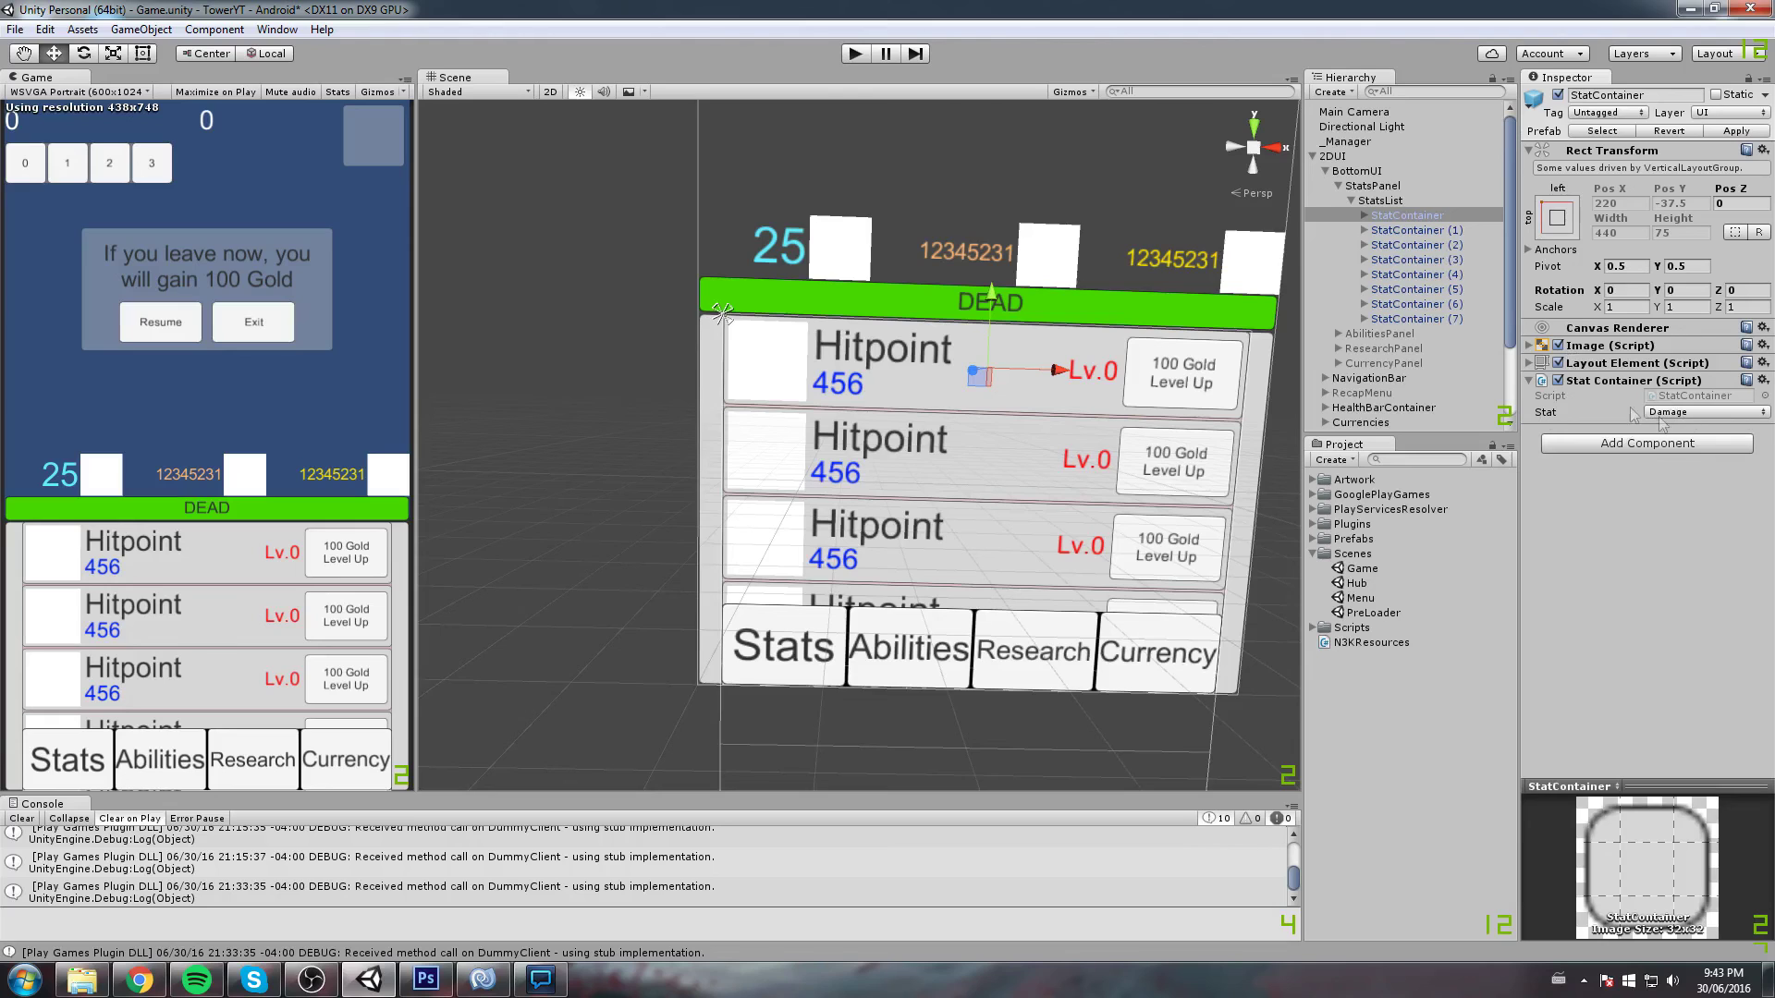
Assign the StatsIcon_0 sprite as the source image of the StatIcon in StatsList's first StatContainer and check it up close
left_click(1364, 215)
left_click(1406, 230)
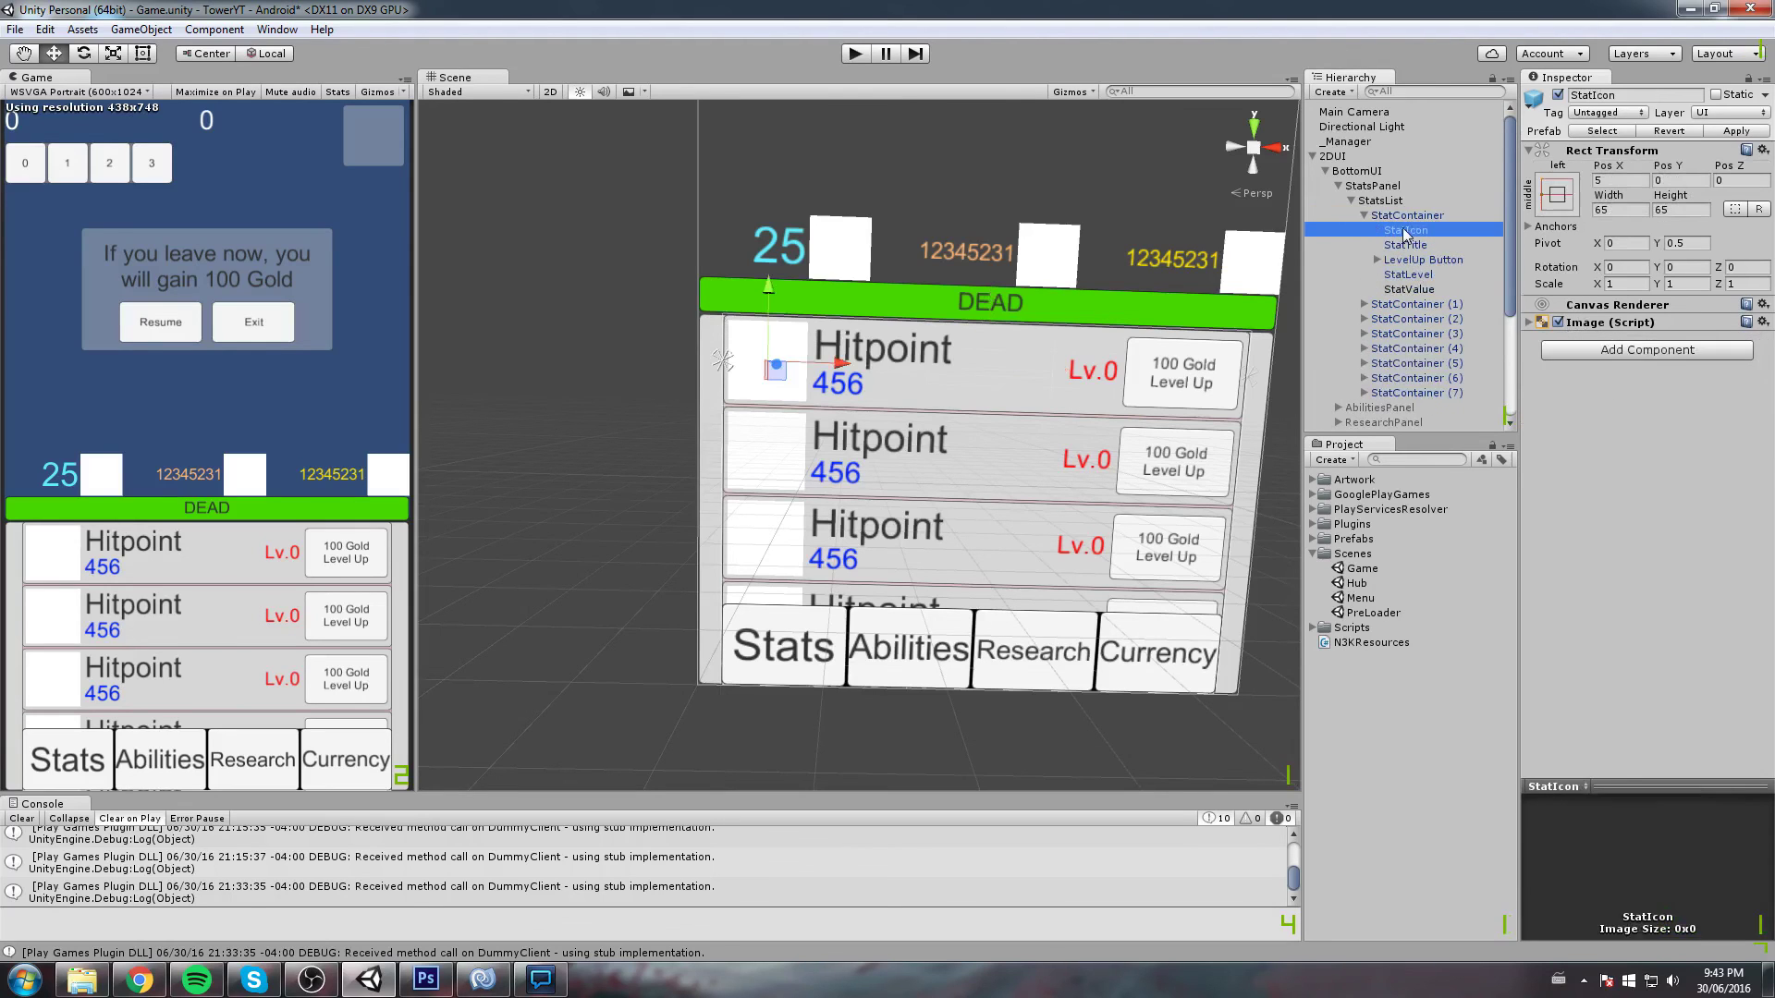
left_click(1627, 322)
left_click(1763, 337)
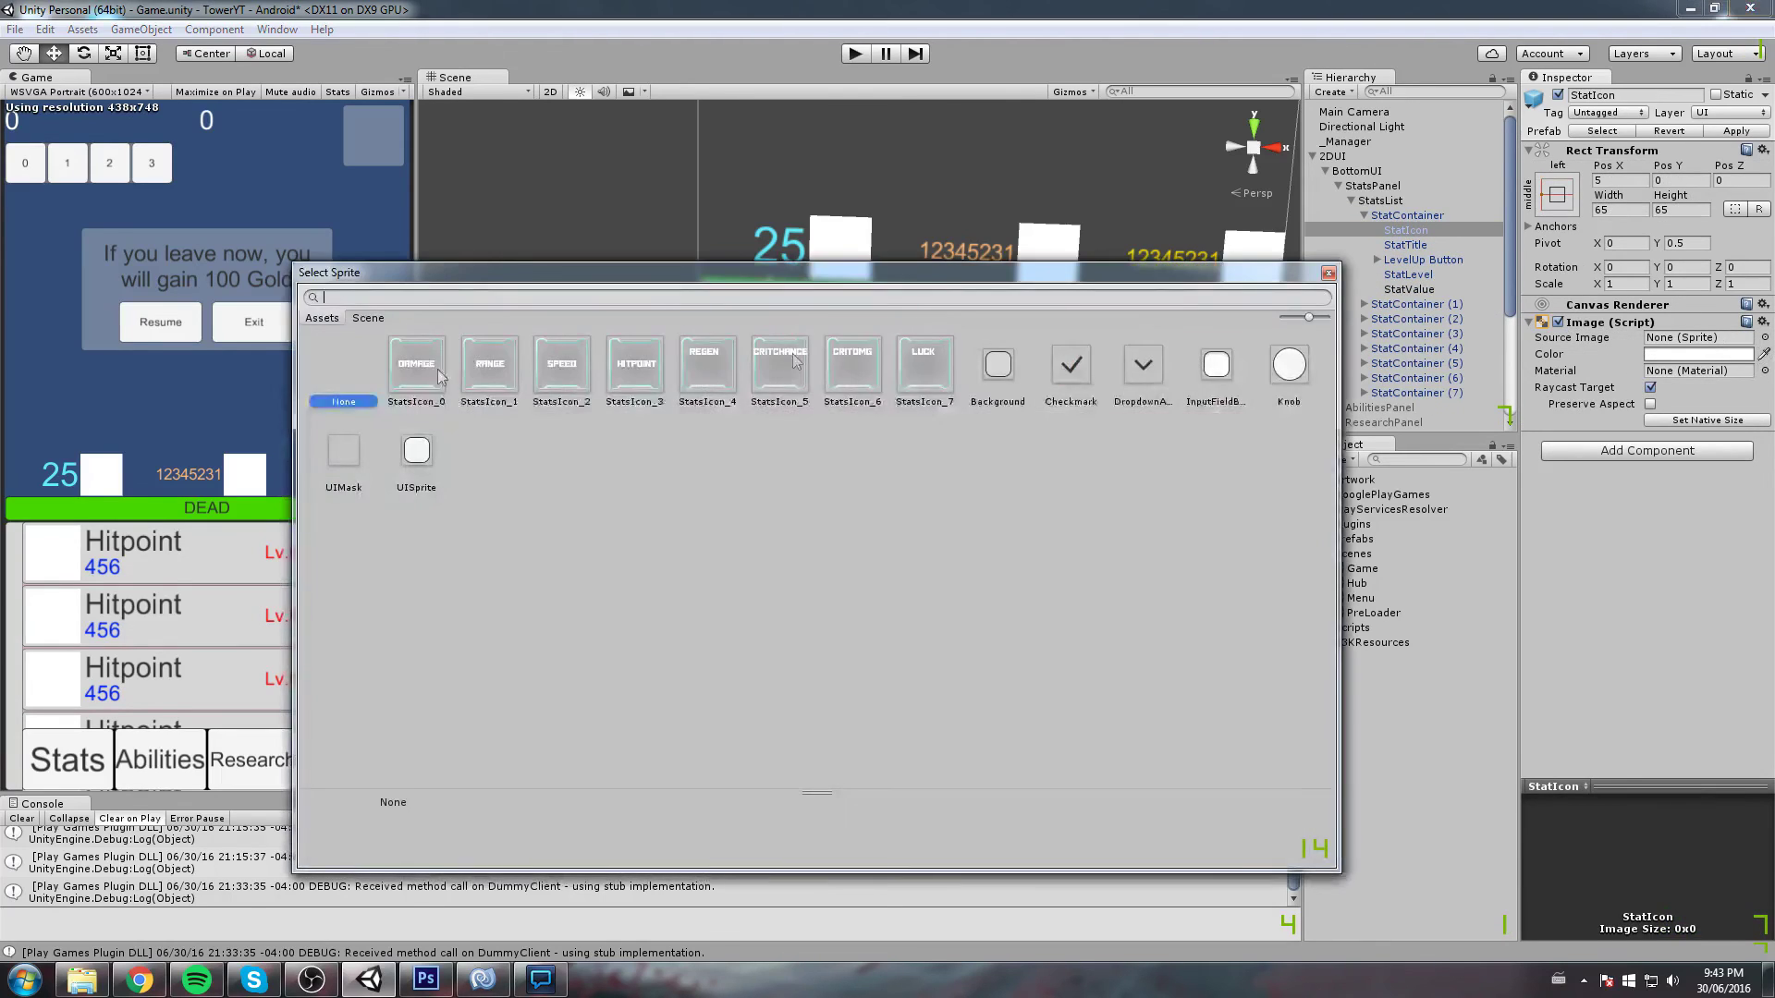
left_click(409, 399)
left_click(1331, 263)
scroll(869, 351, "up", 5)
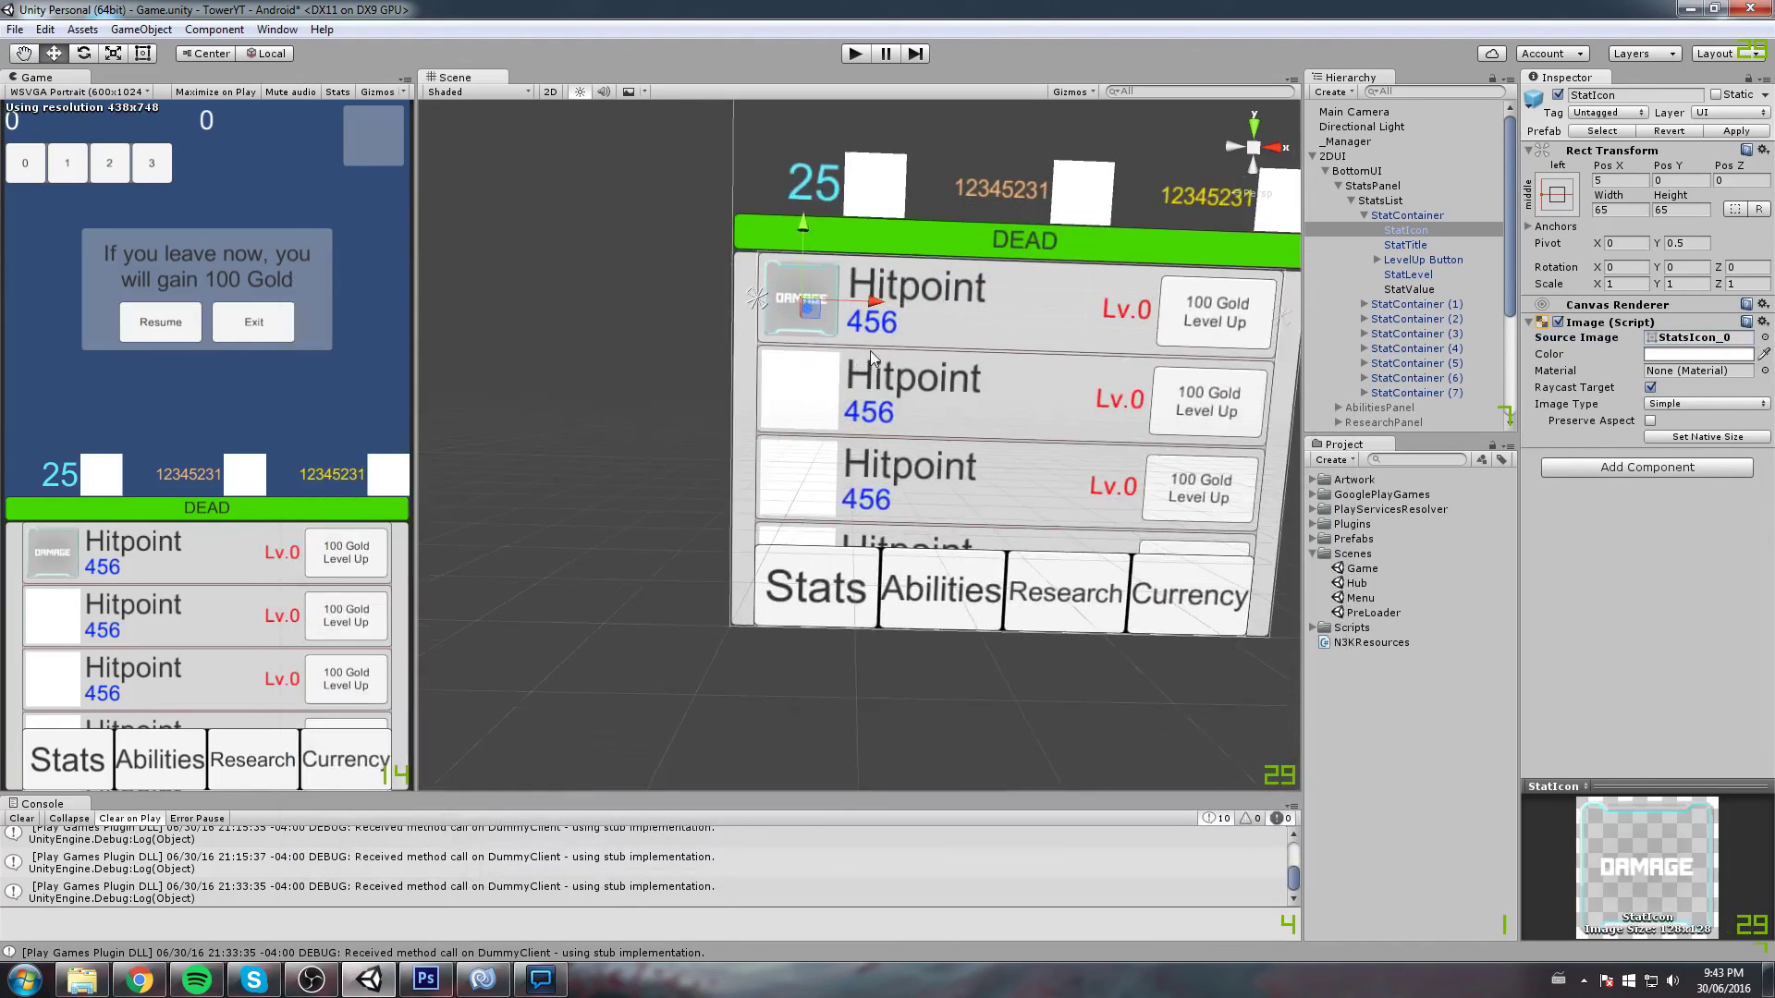
scroll(862, 390, "up", 5)
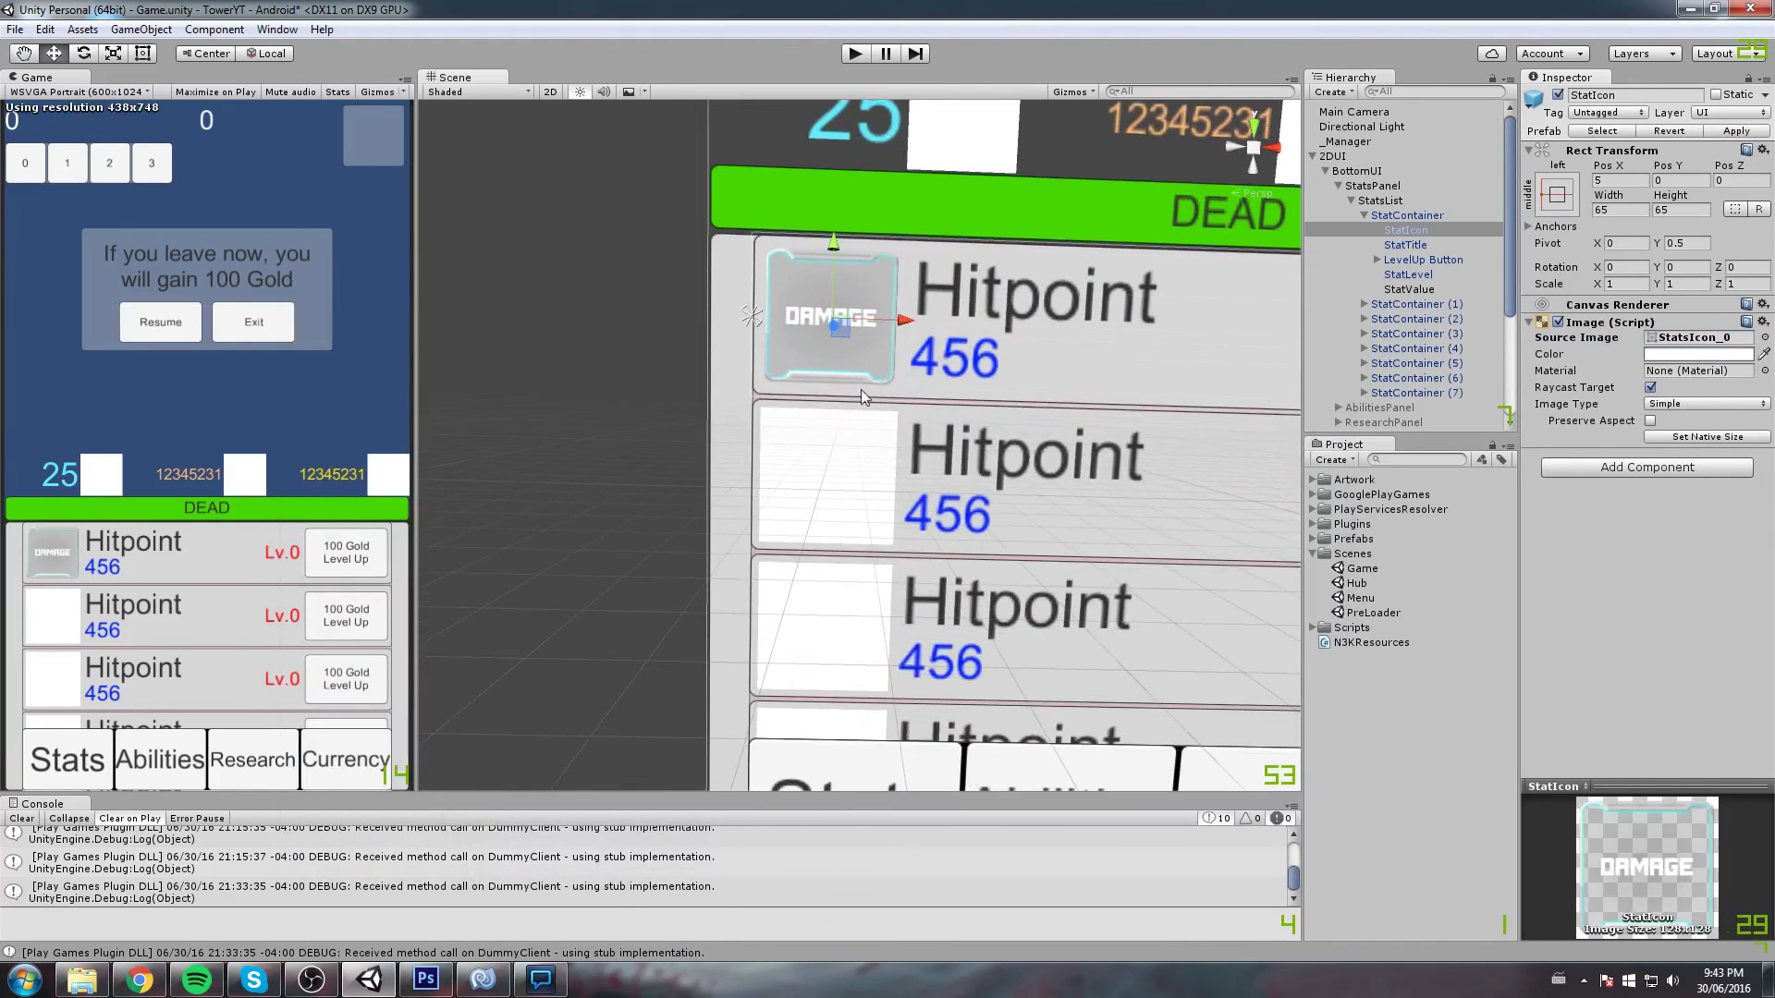
Assign the StatsIcon_1 sprite as the source image of the StatIcon in StatContainer (1)
left_click(1364, 215)
left_click(1364, 230)
left_click(1415, 245)
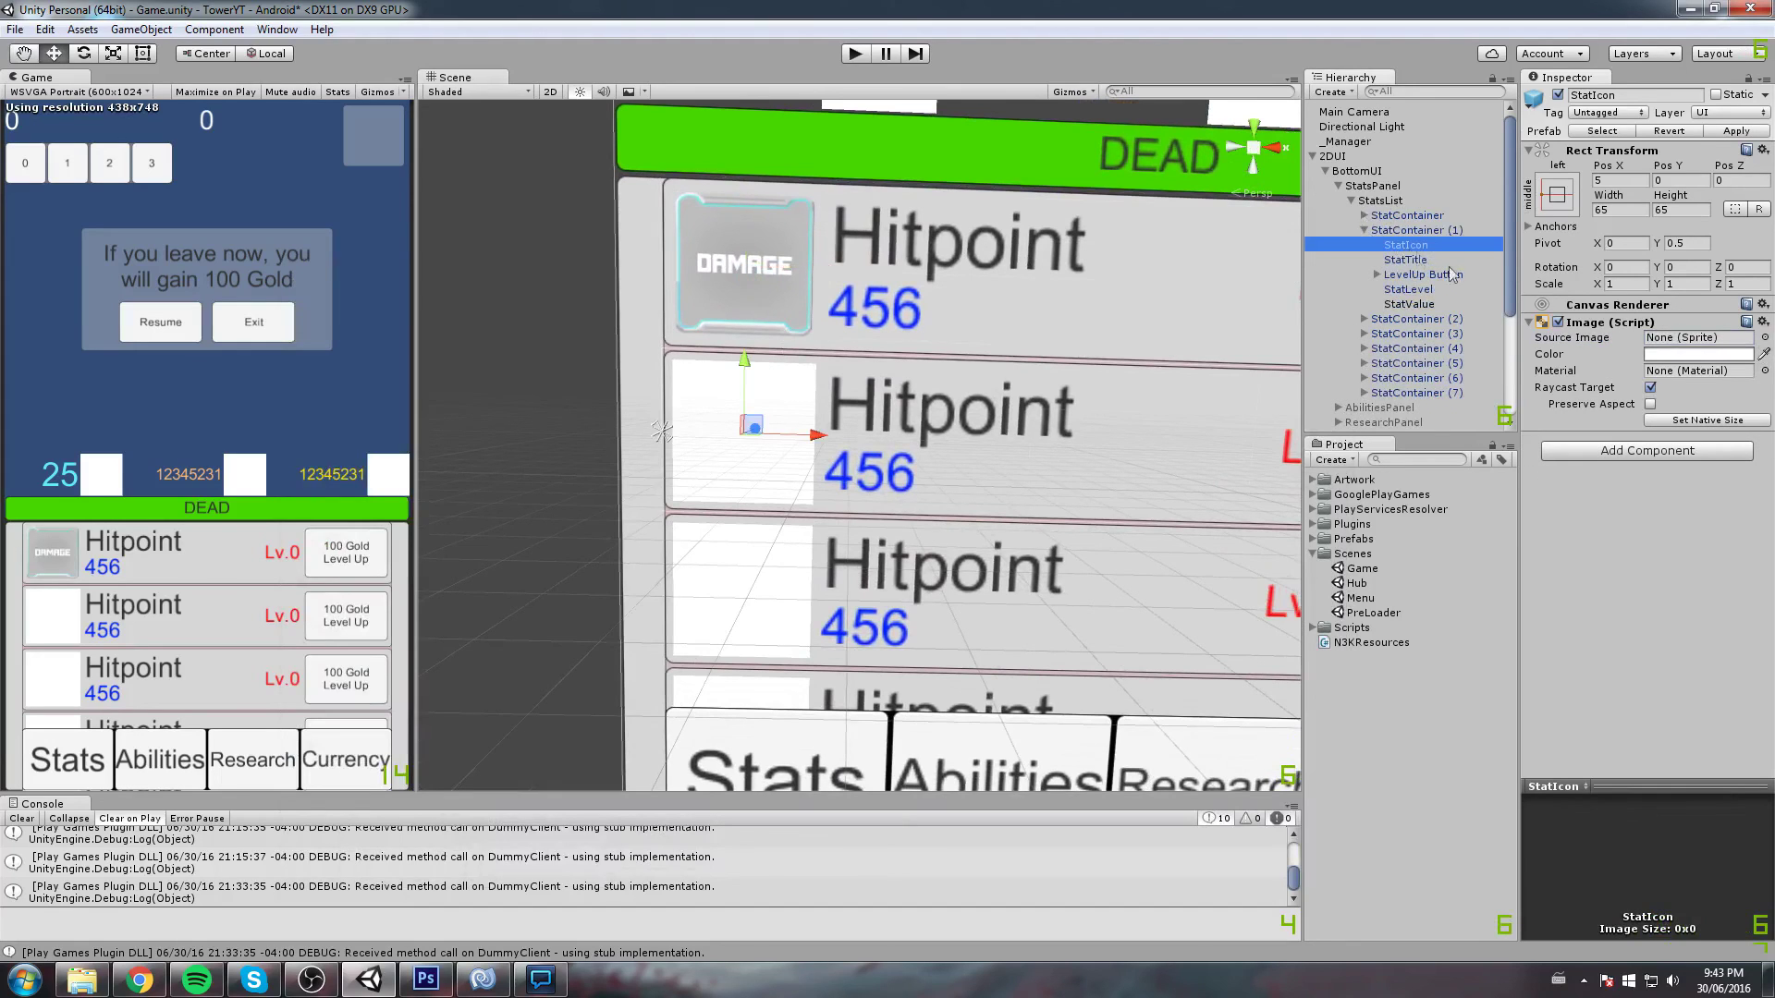
left_click(1765, 338)
left_click(490, 368)
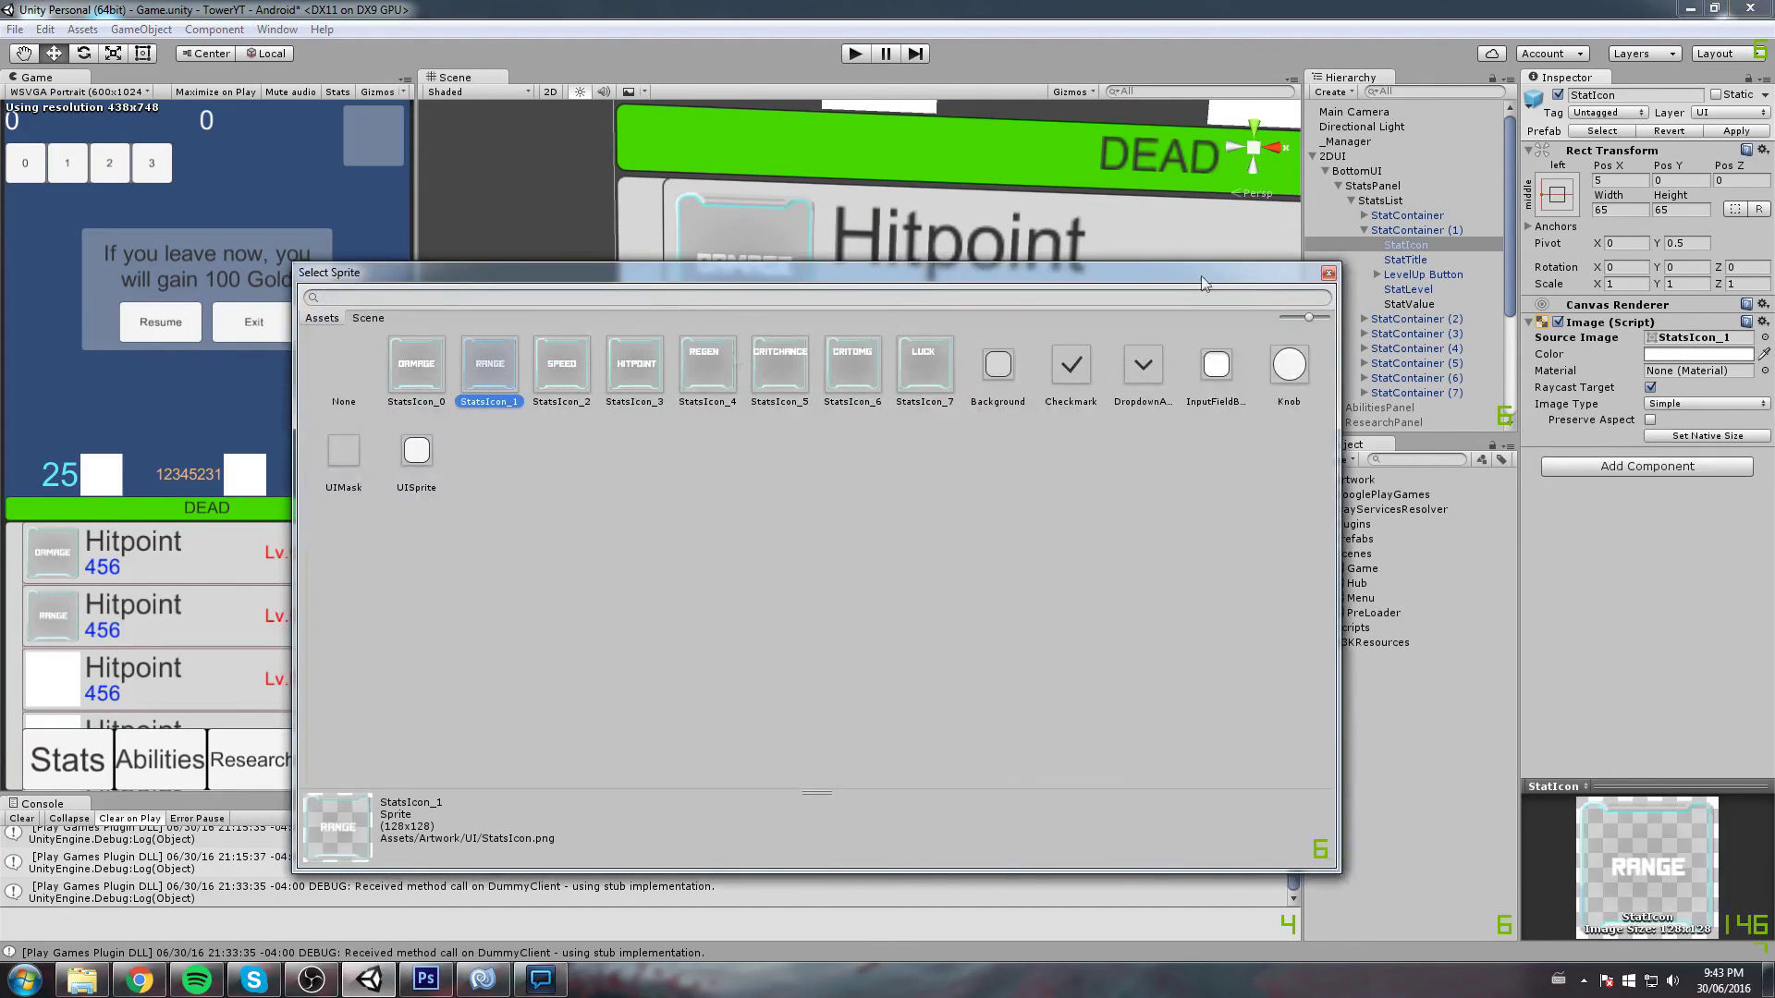
left_click(1328, 272)
Set the source image of StatContainer (2)'s StatIcon to the StatsIcon_2 sprite
left_click(1415, 318)
left_click(1364, 319)
left_click(1405, 333)
left_click(1764, 338)
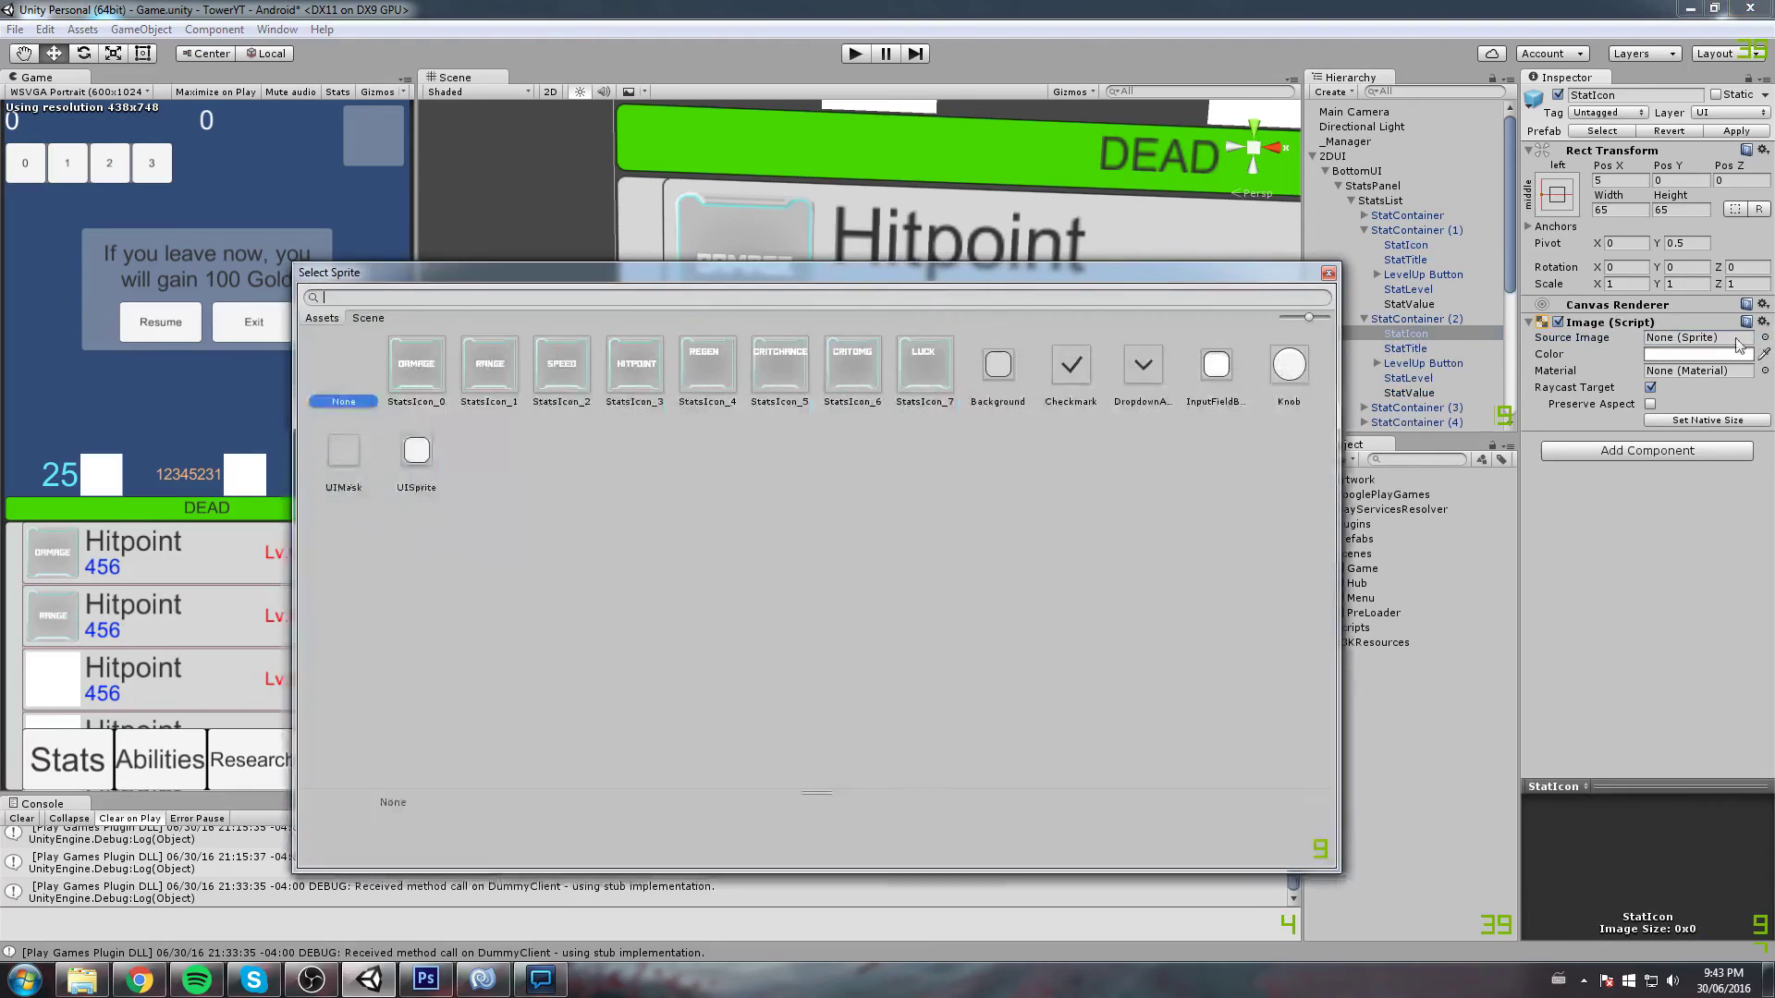
left_click(551, 374)
left_click(1328, 274)
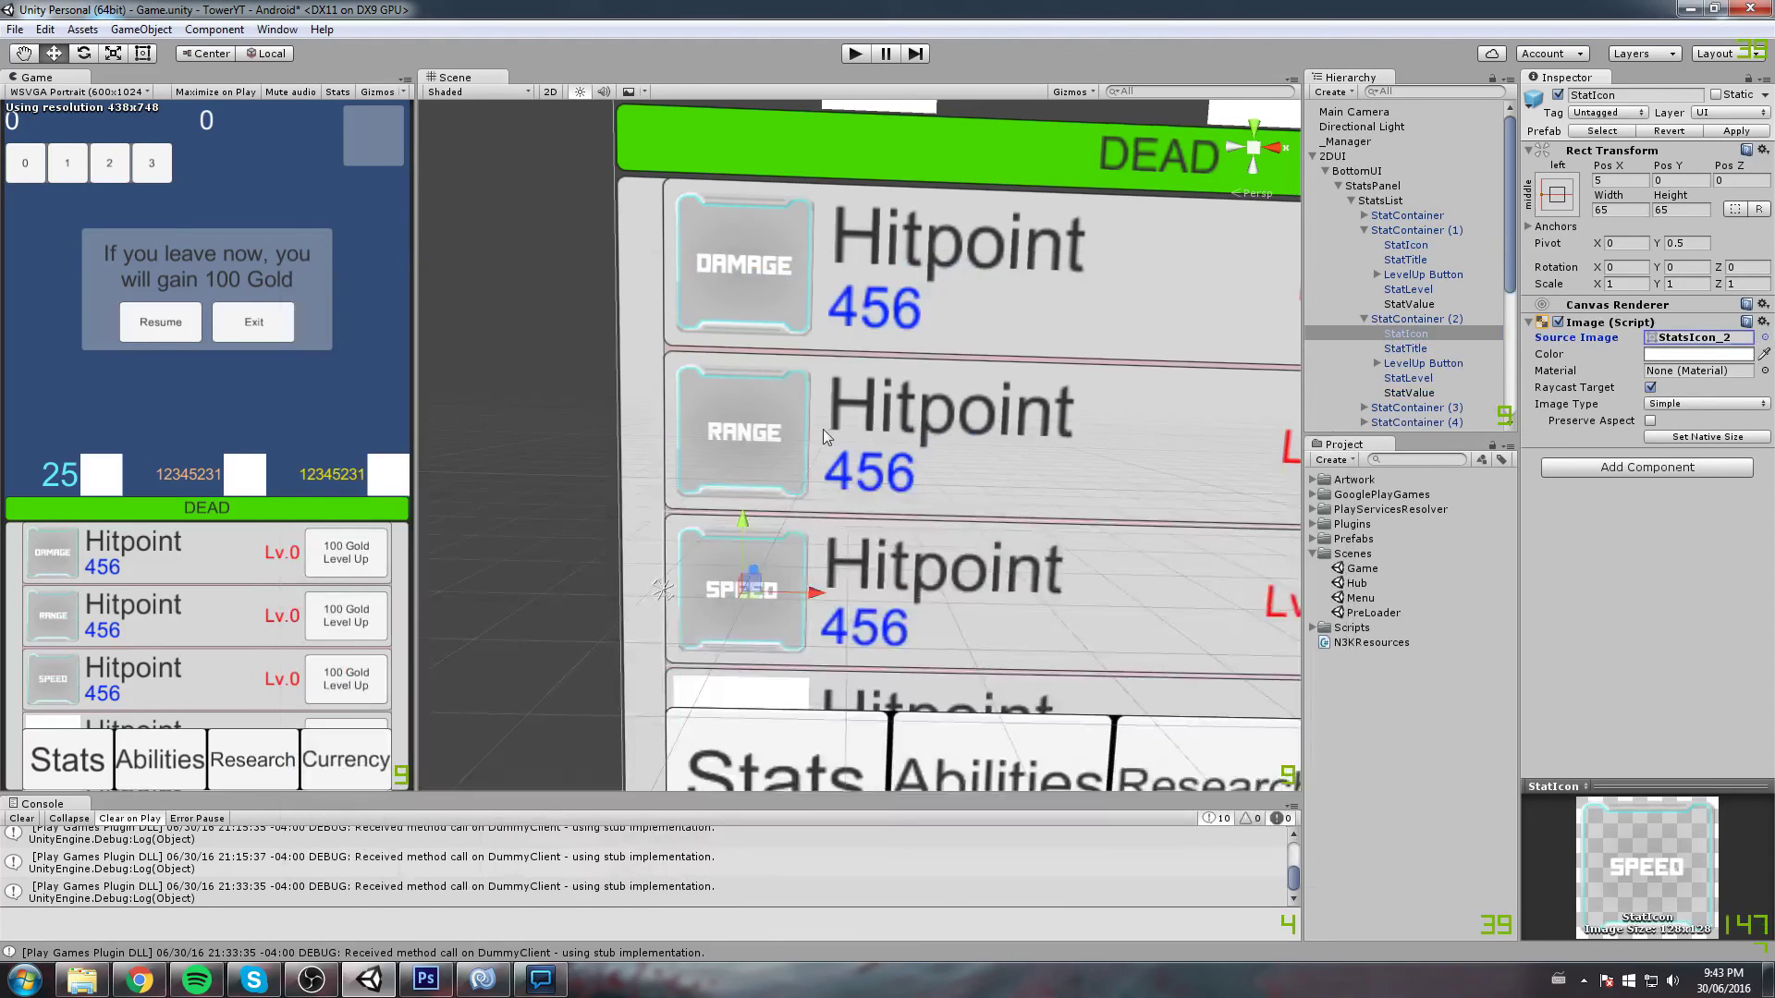
Give the StatIcon in StatContainer (3) the StatsIcon_3 sprite as its source image and check it in the scene
scroll(822, 429, "down", 3)
left_click(1364, 408)
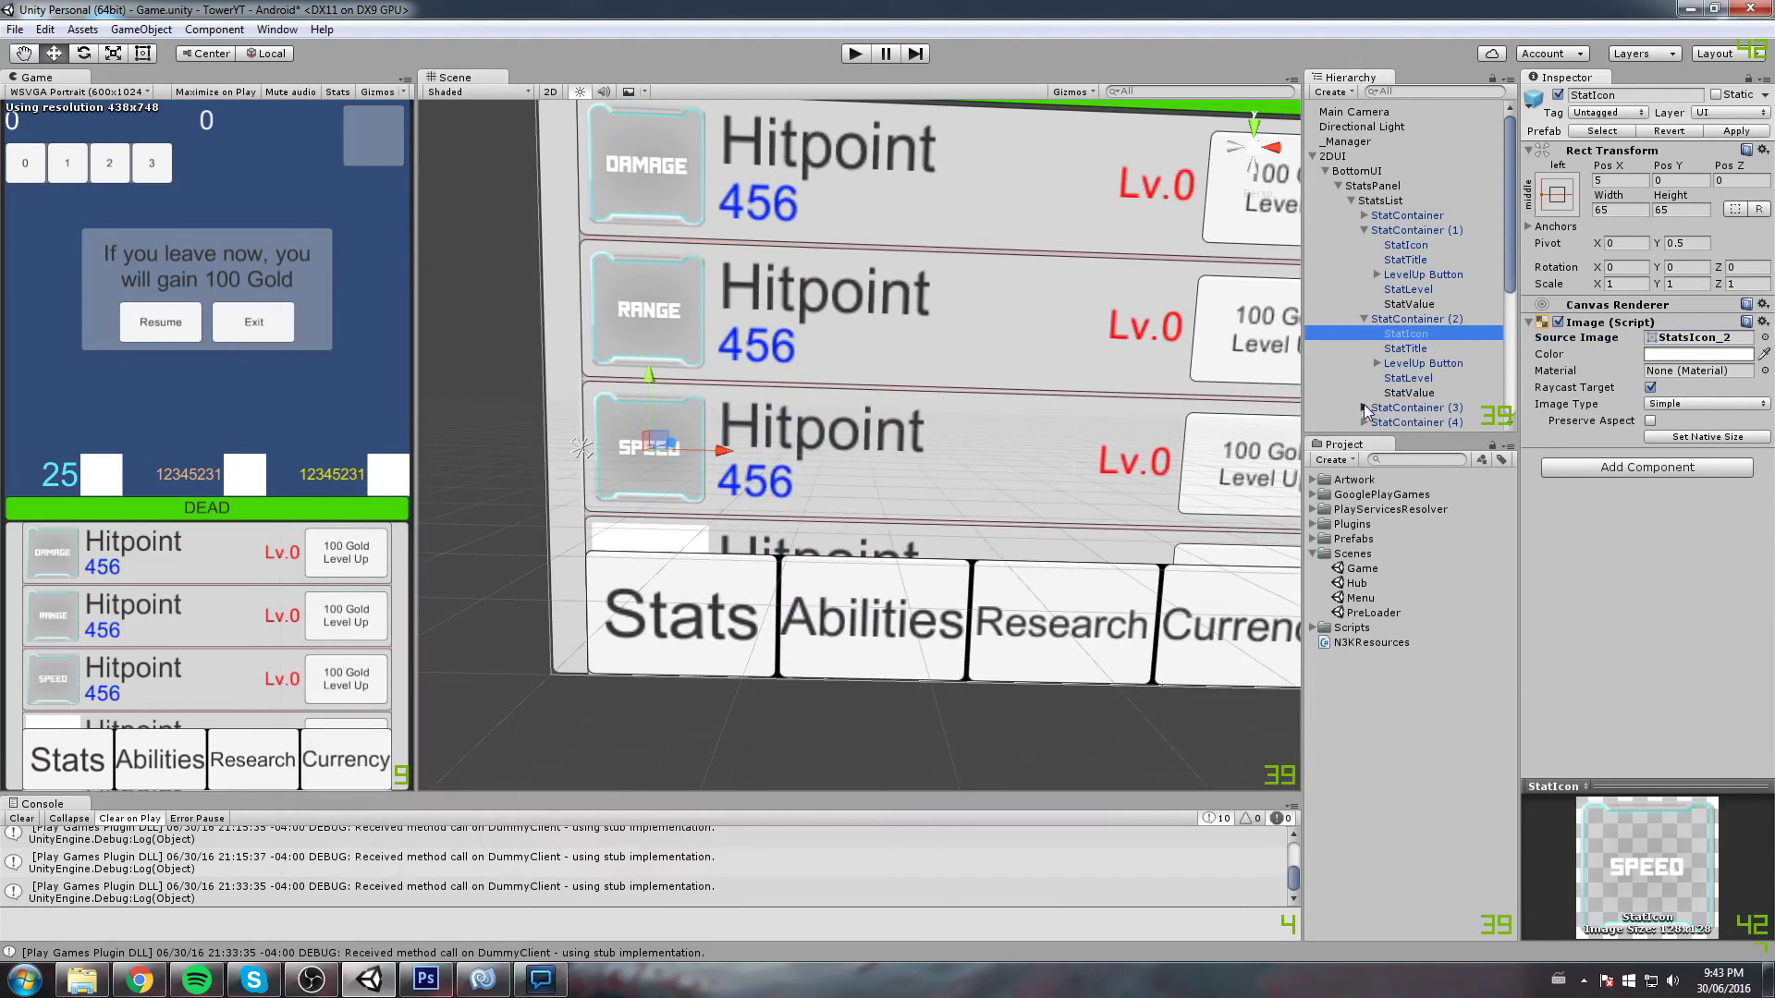
scroll(1430, 371, "down", 3)
left_click(1405, 312)
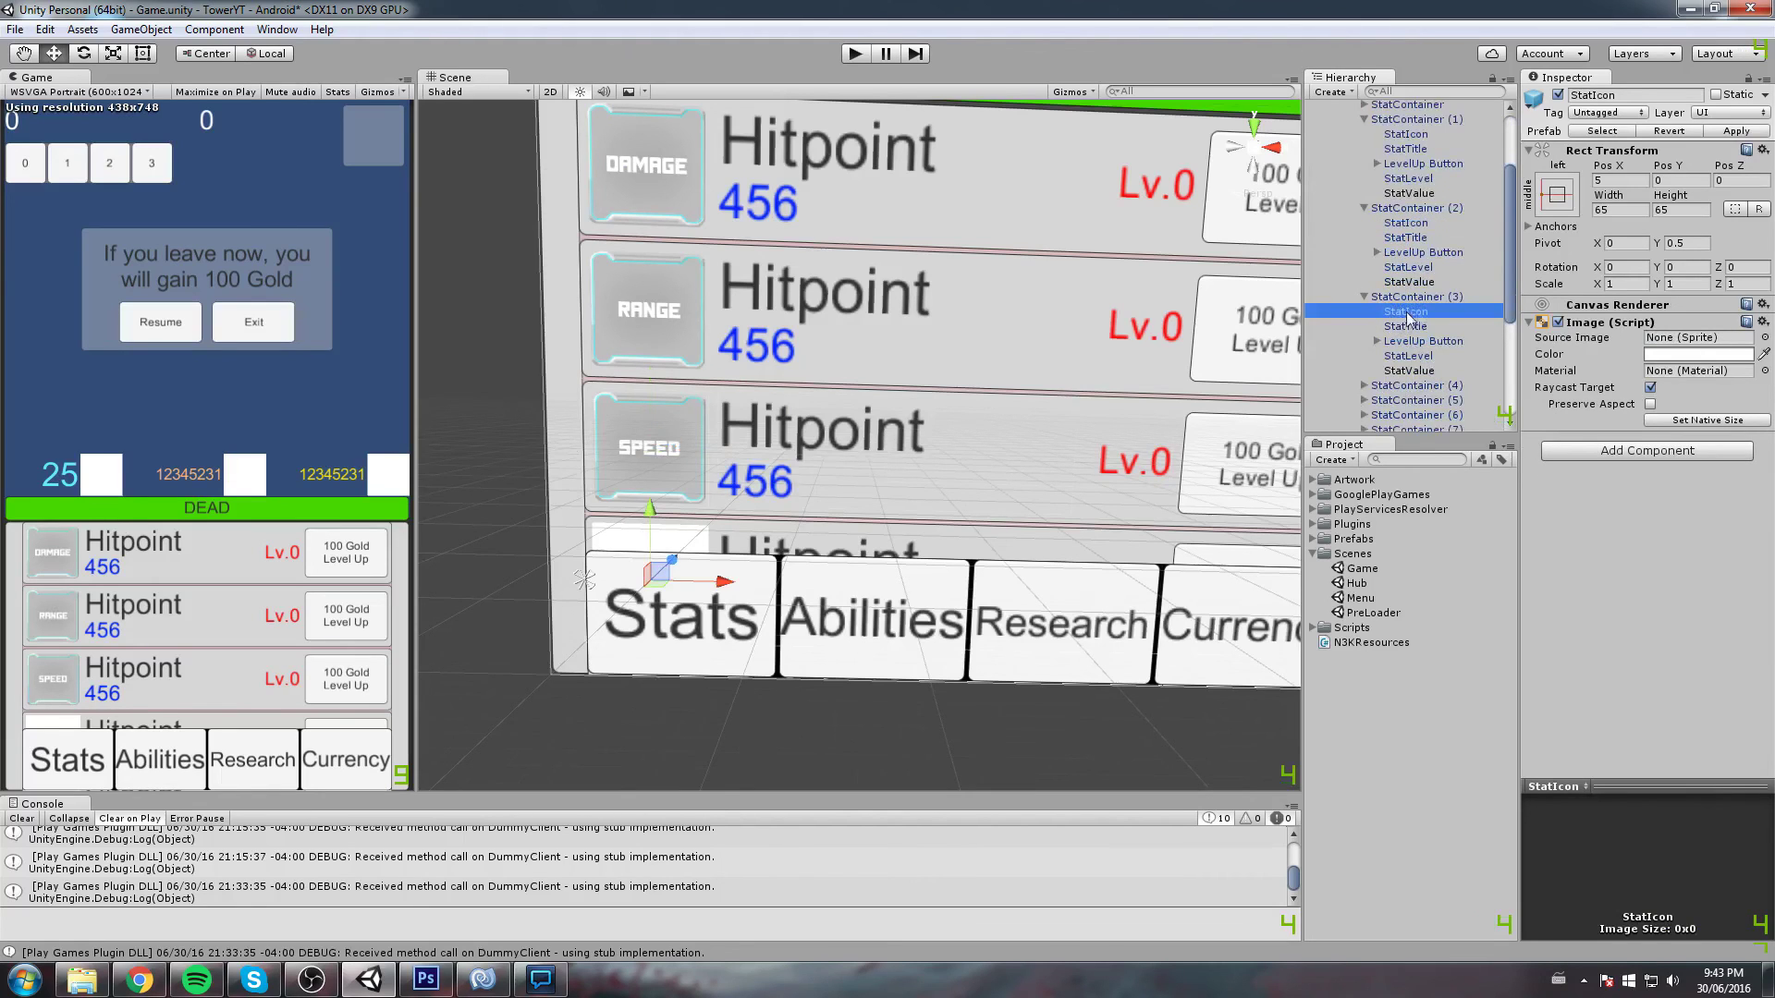
left_click(1765, 337)
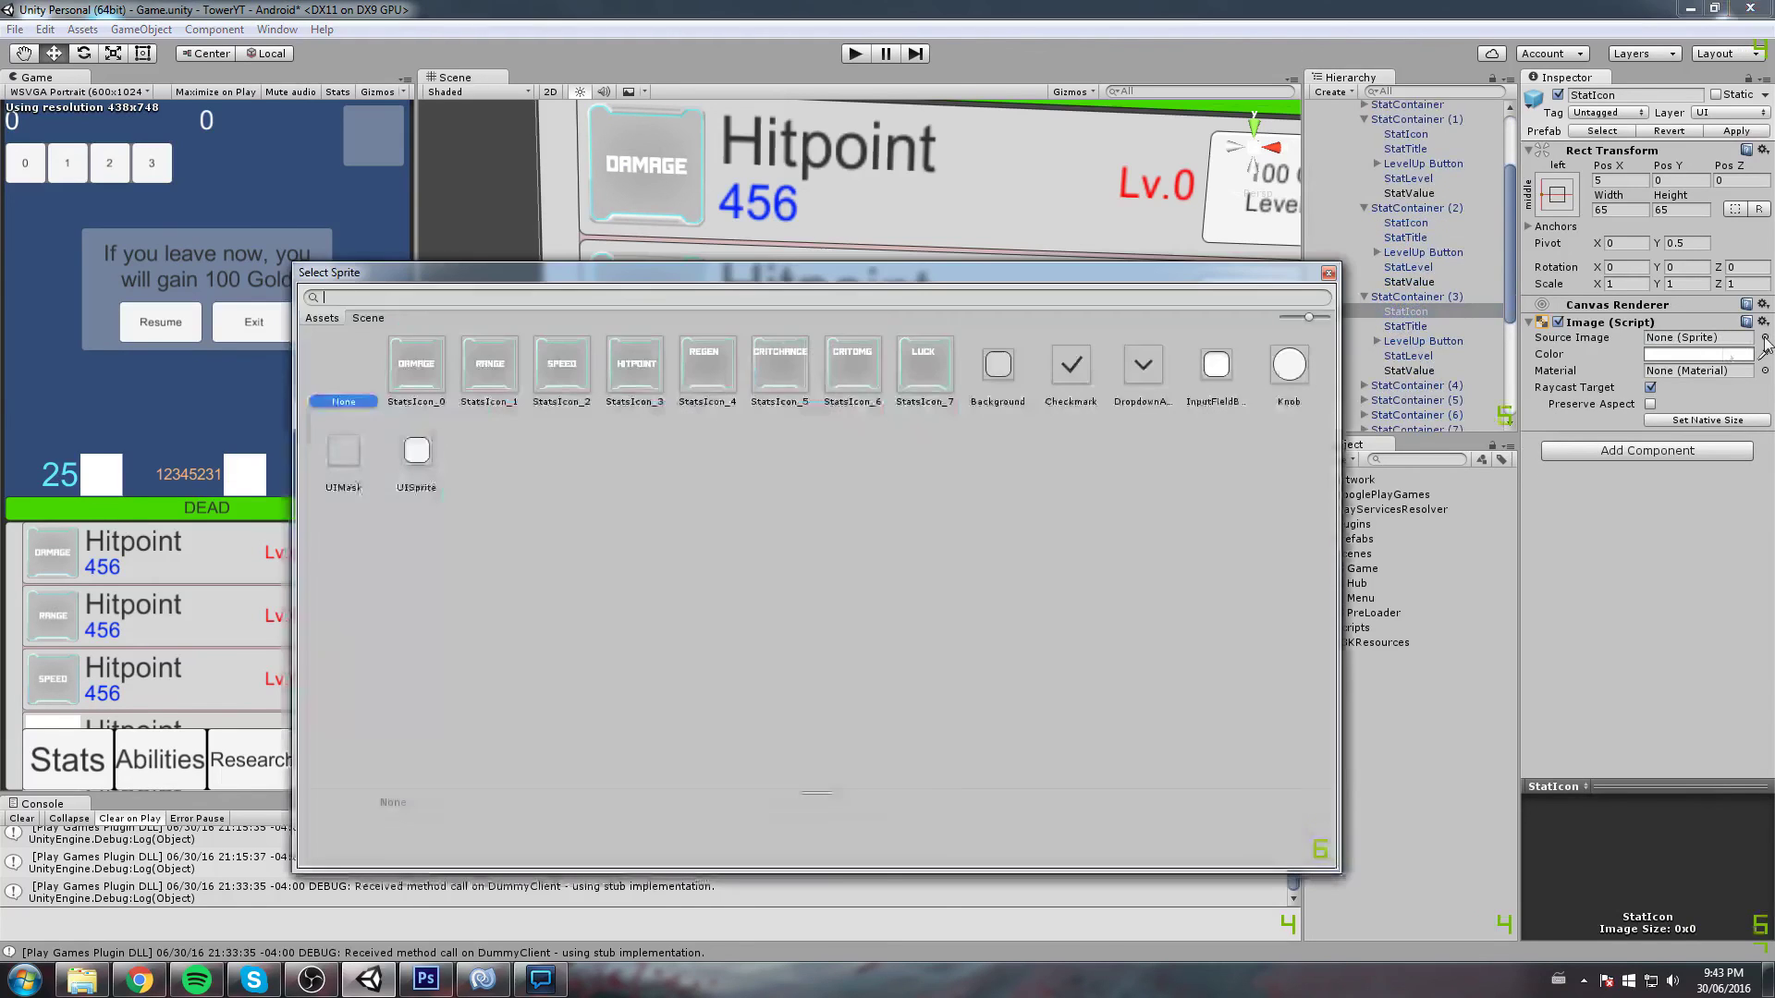
left_click(634, 366)
left_click(1328, 272)
left_click_drag(746, 412, 735, 338)
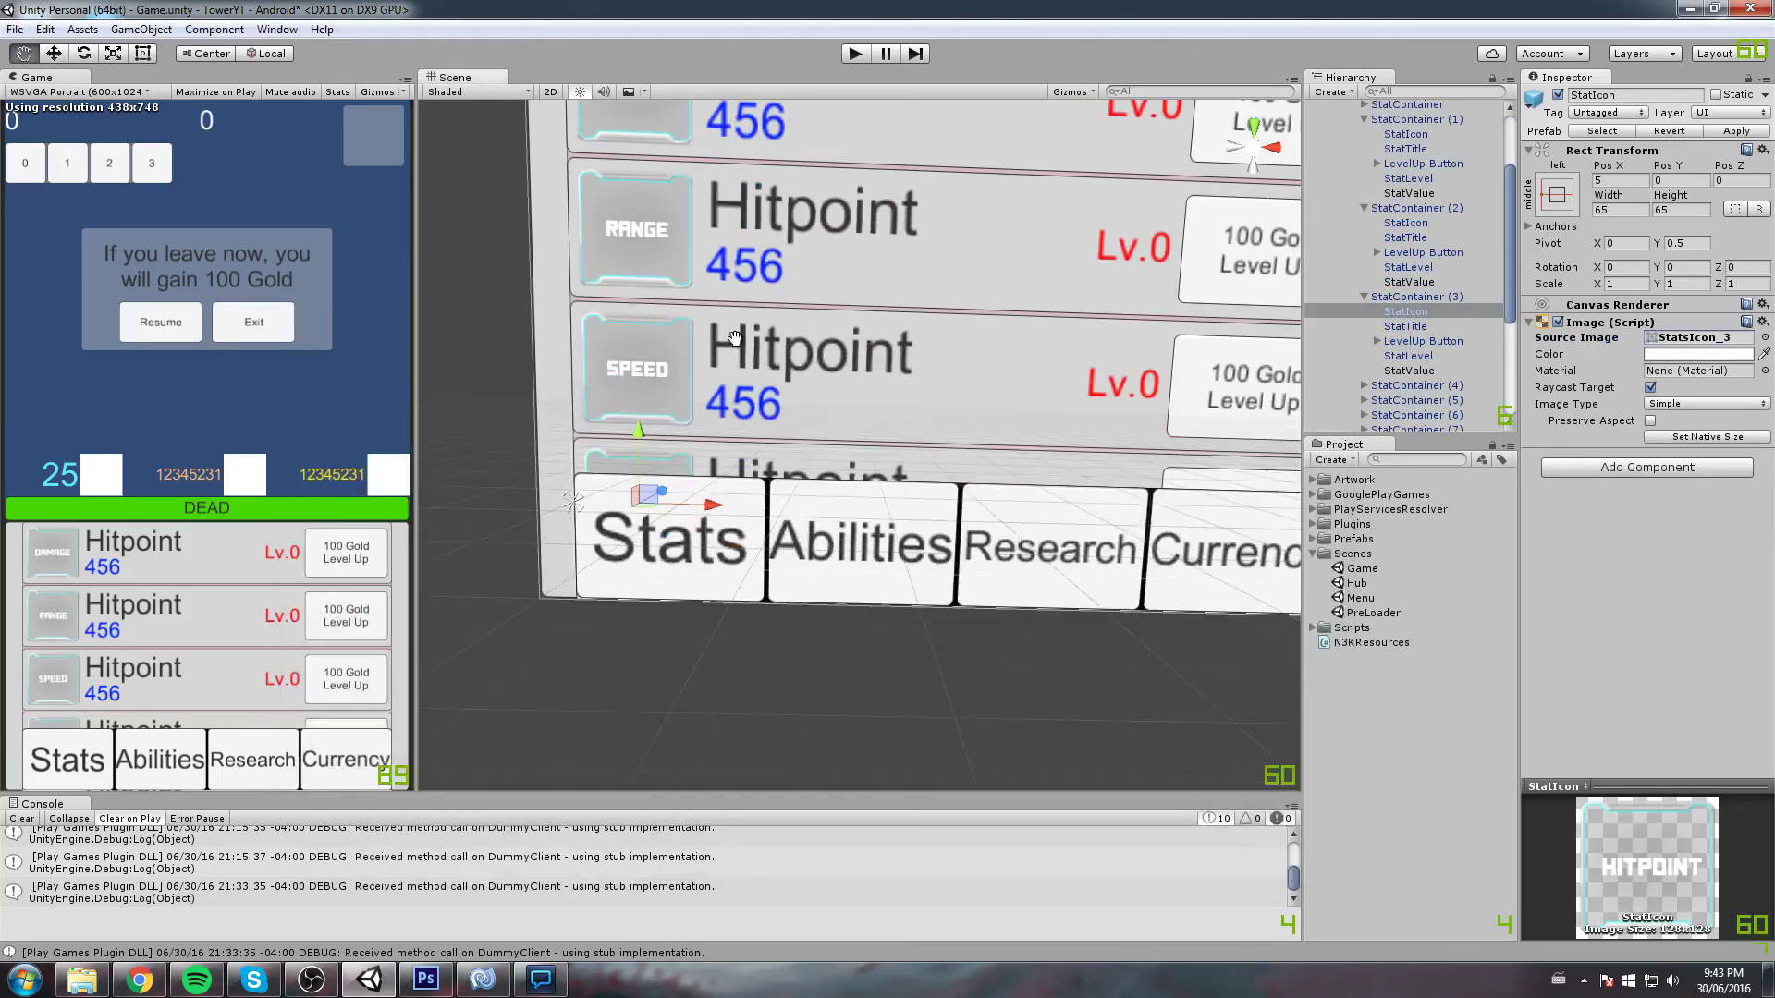
Compare the stat types of StatContainer (3), (2) and (1) with the sprites assigned to their StatIcons
left_click(1417, 296)
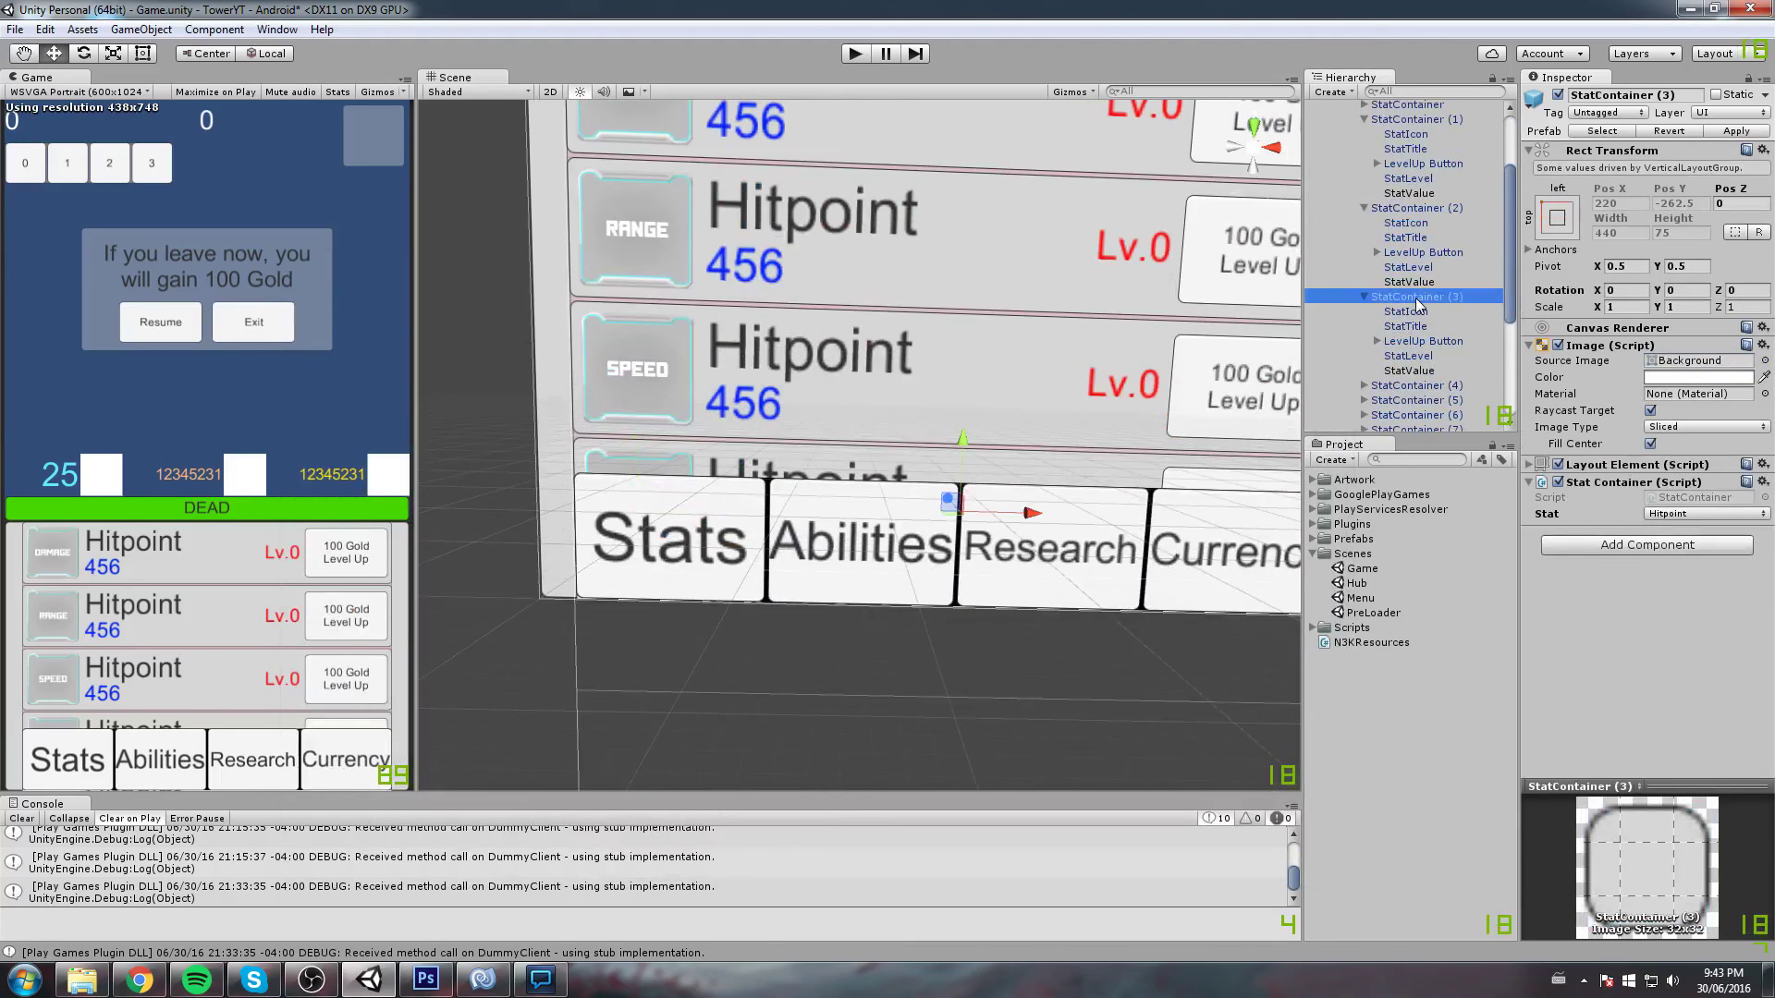
left_click(1415, 209)
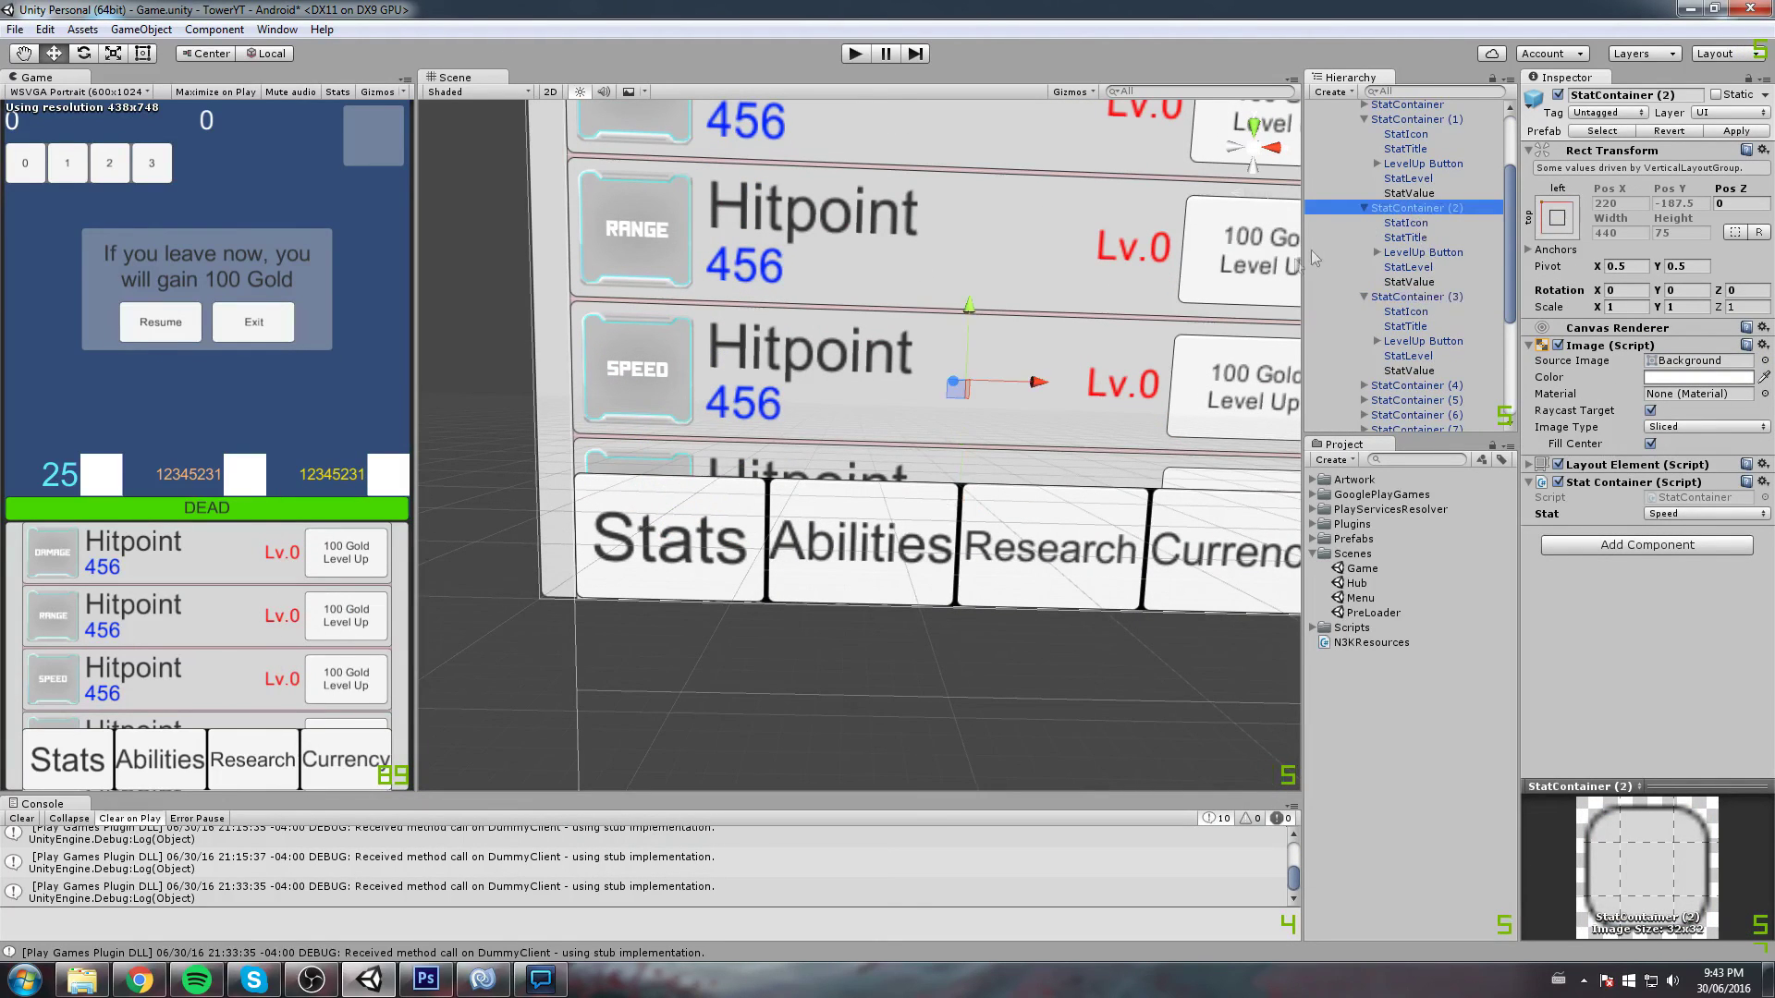
left_click(1430, 221)
key("f")
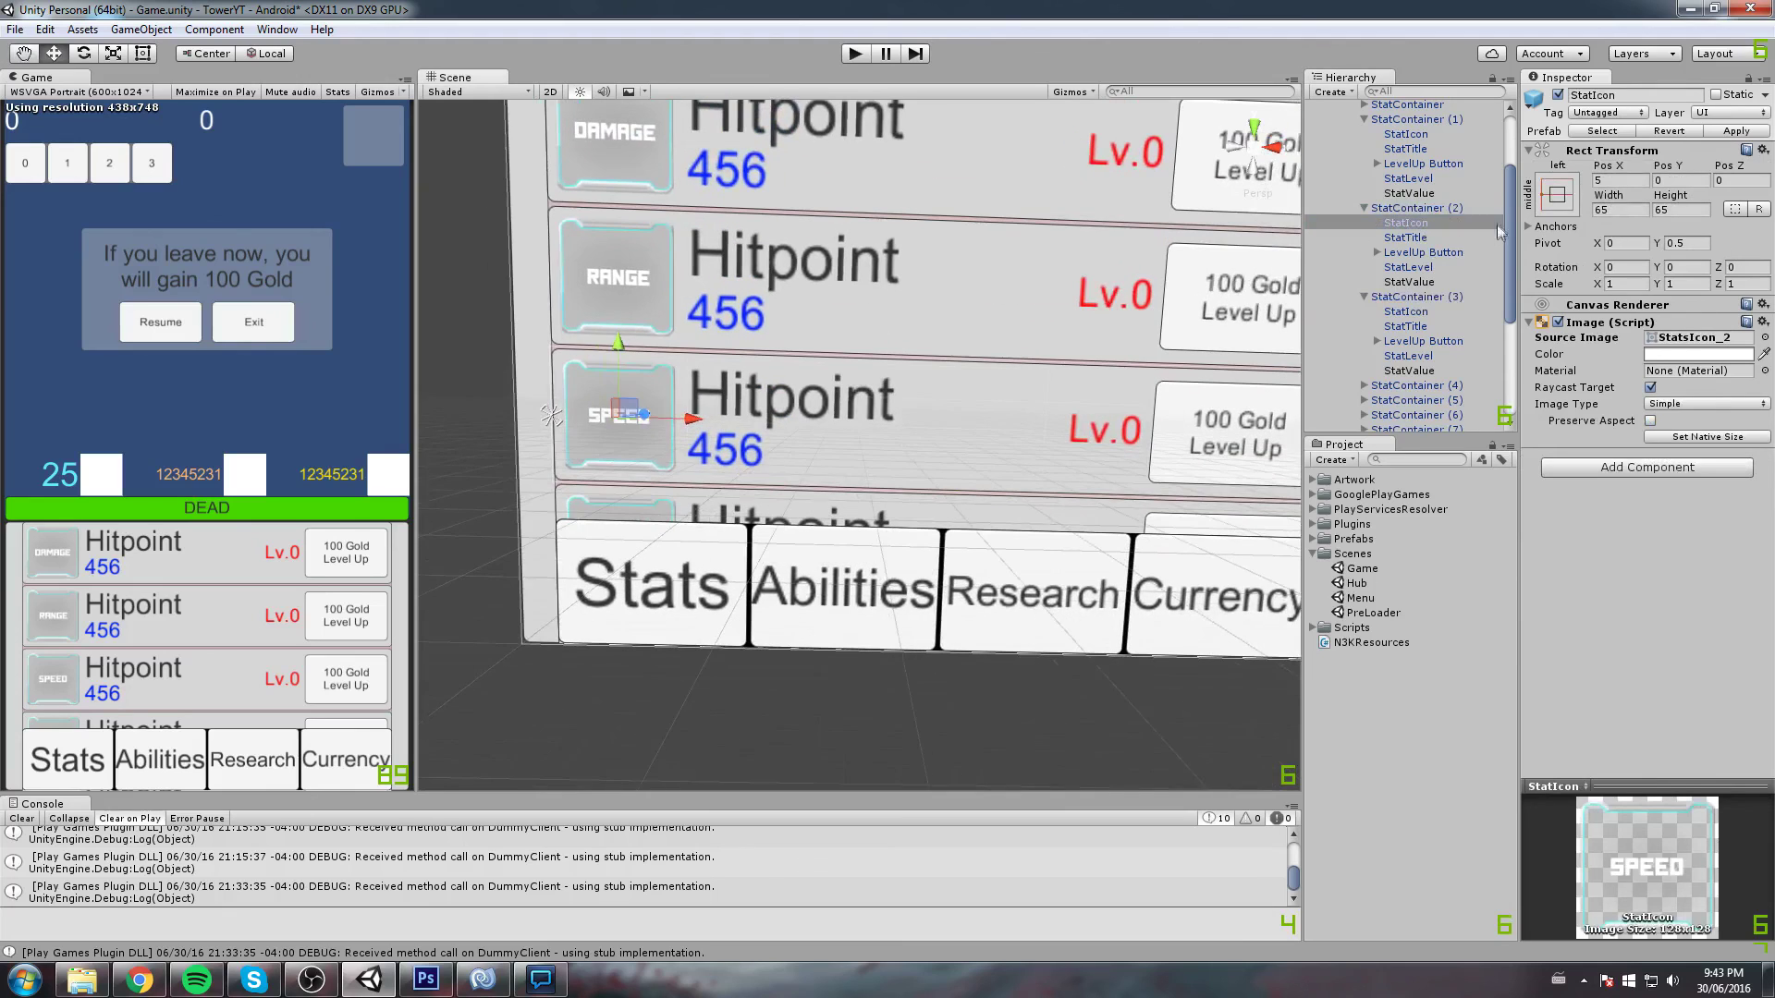
left_click(1414, 120)
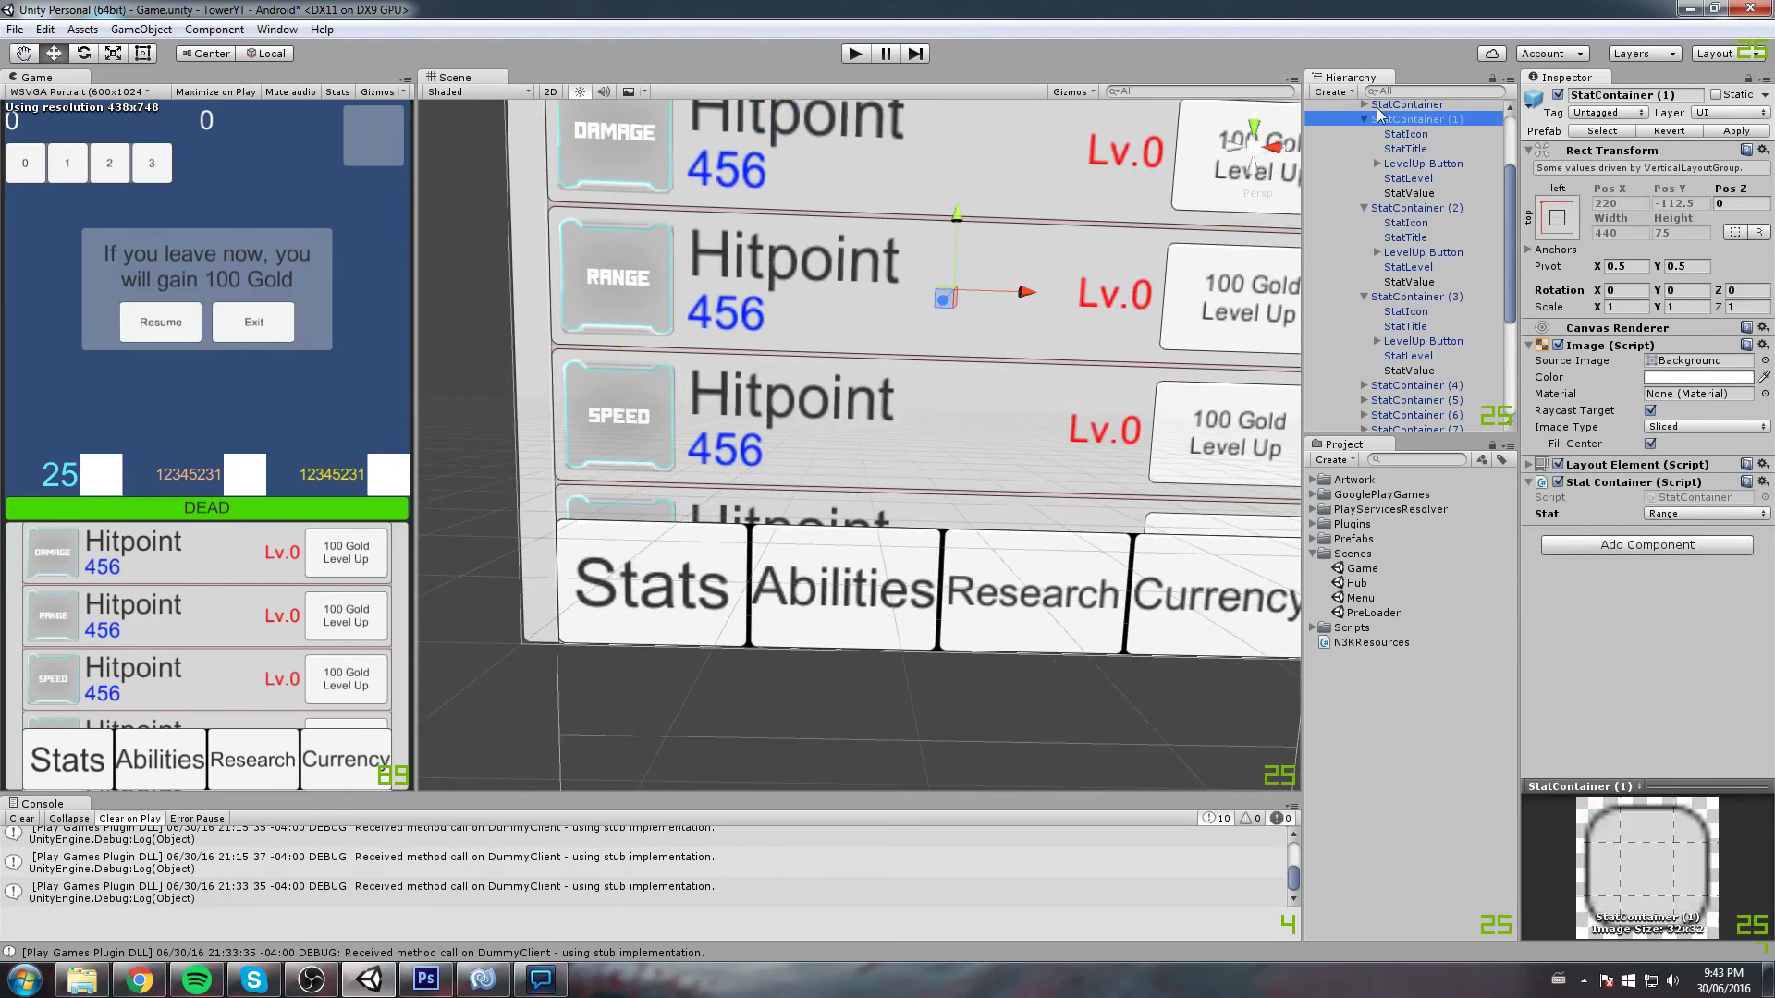
left_click(1412, 136)
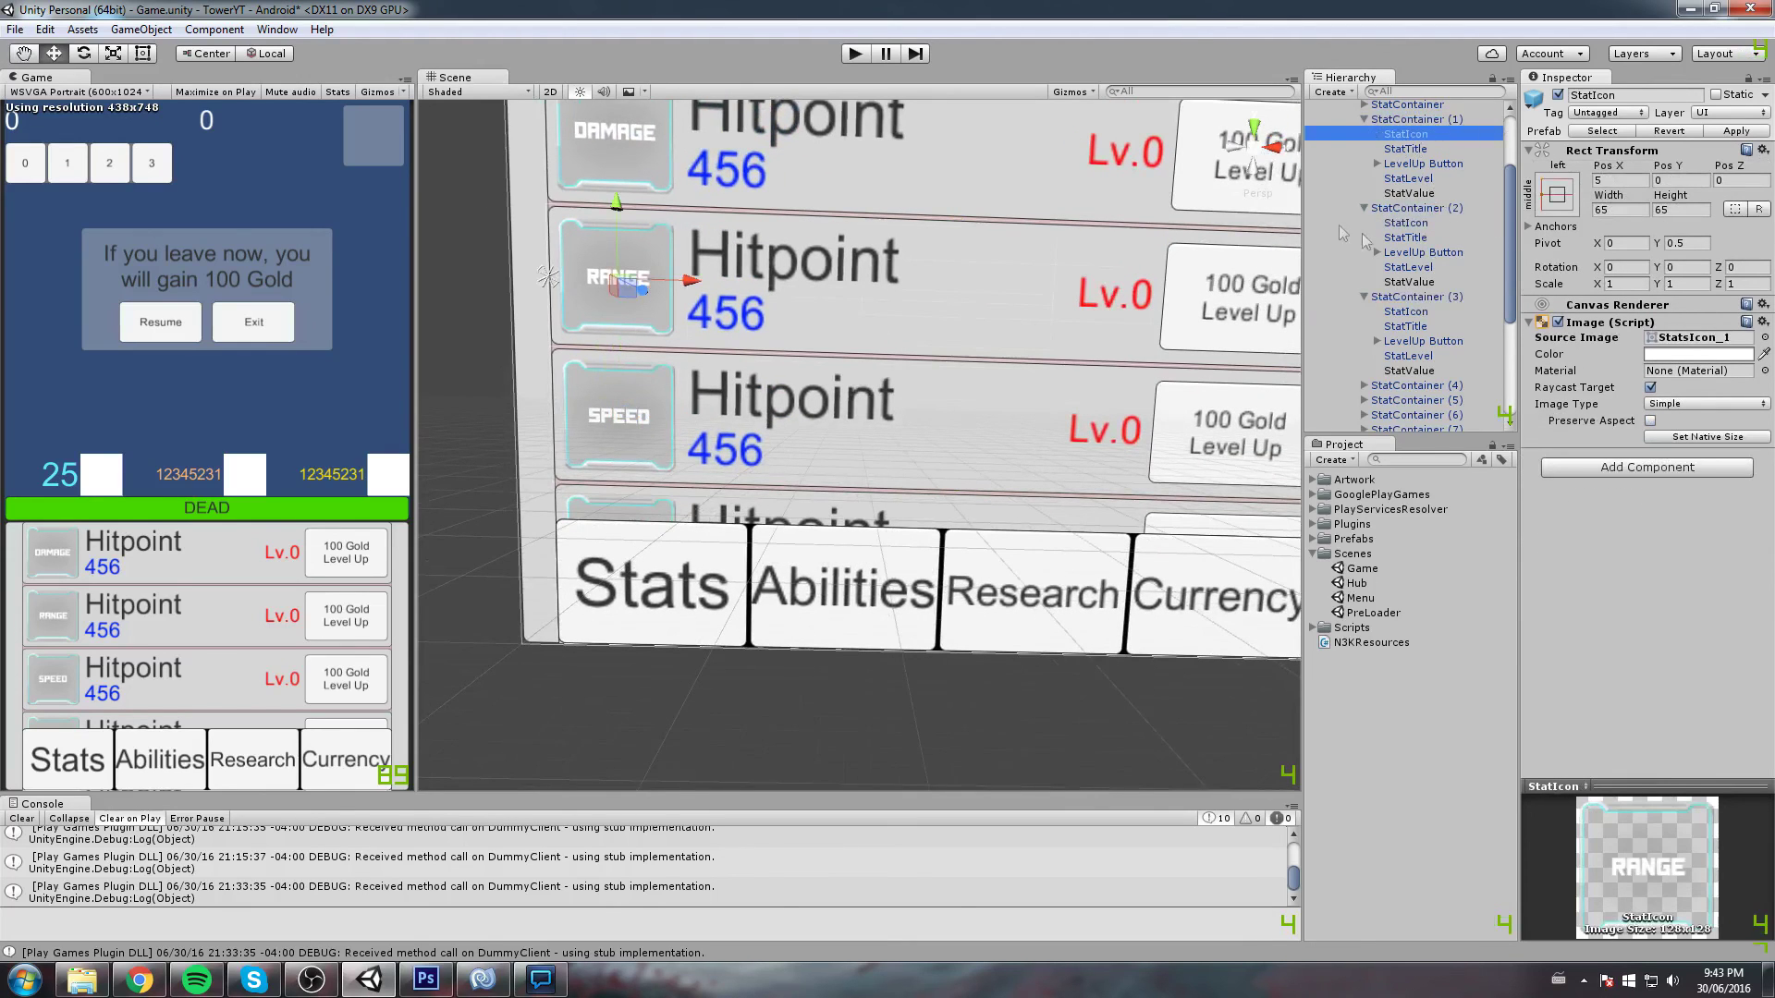
Assign the StatsIcon_4 sprite as the source image of StatContainer (4)'s StatIcon and collapse that container in the hierarchy
left_click(1363, 387)
left_click(1414, 385)
scroll(1414, 385, "down", 1)
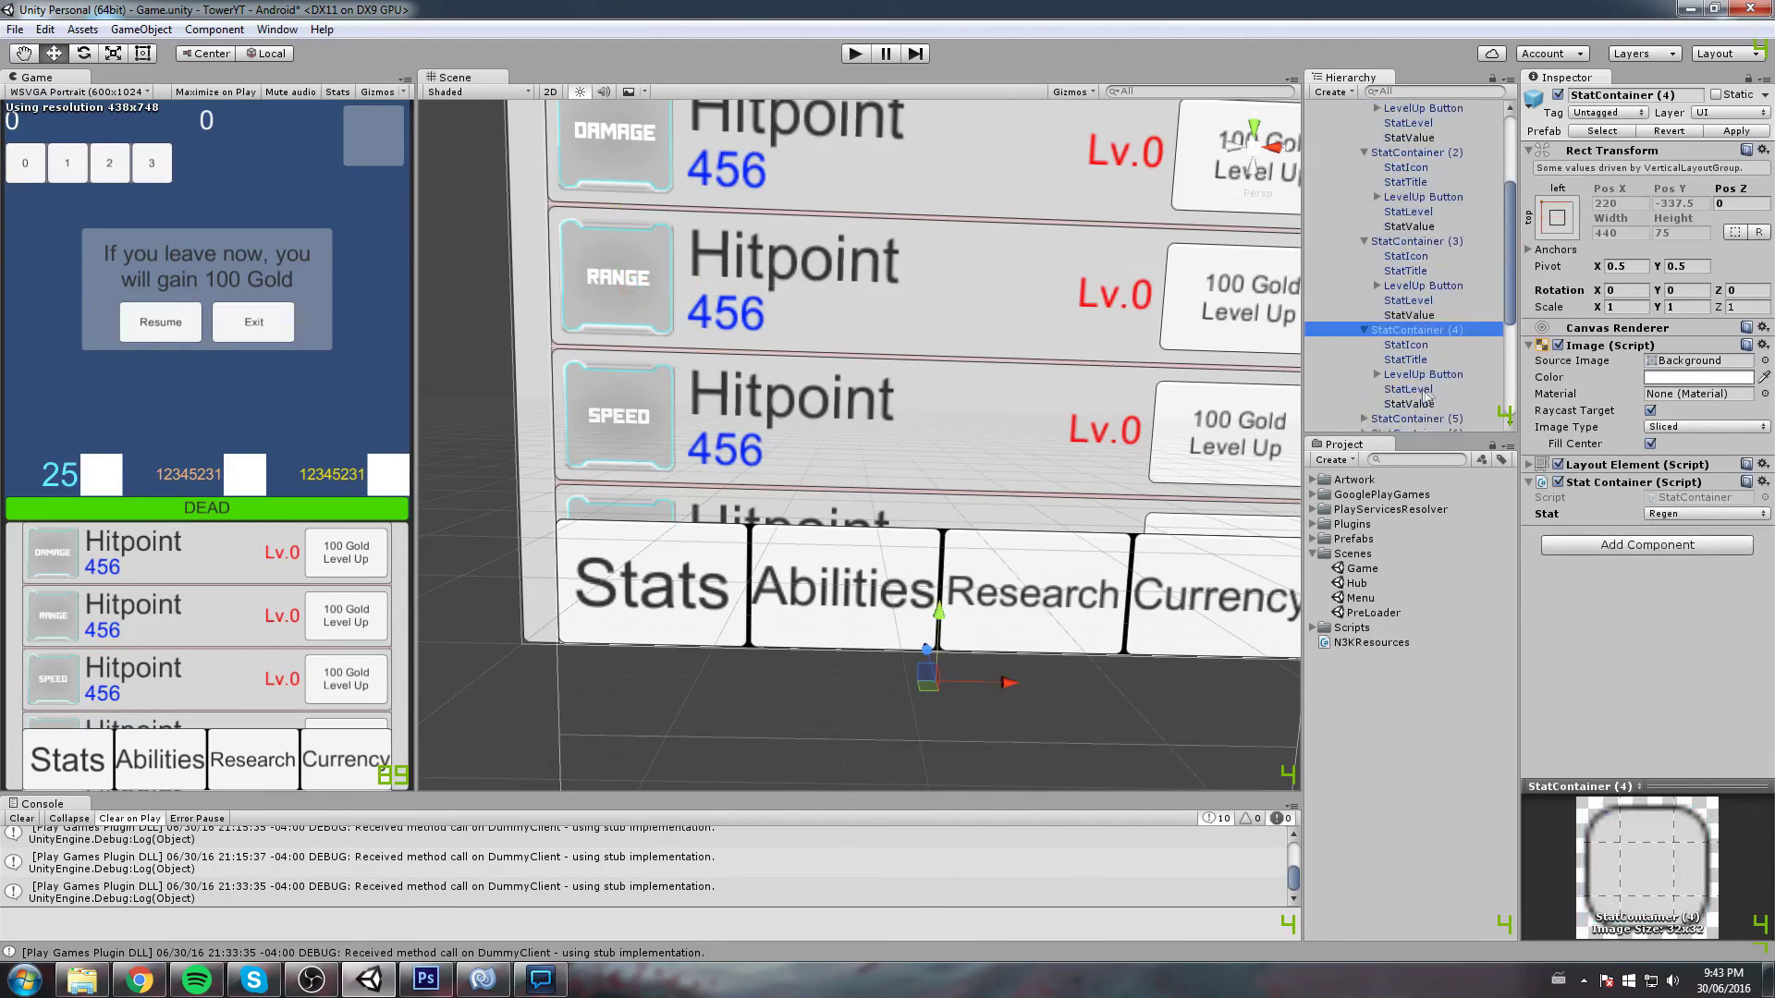
left_click(1410, 346)
left_click(1411, 346)
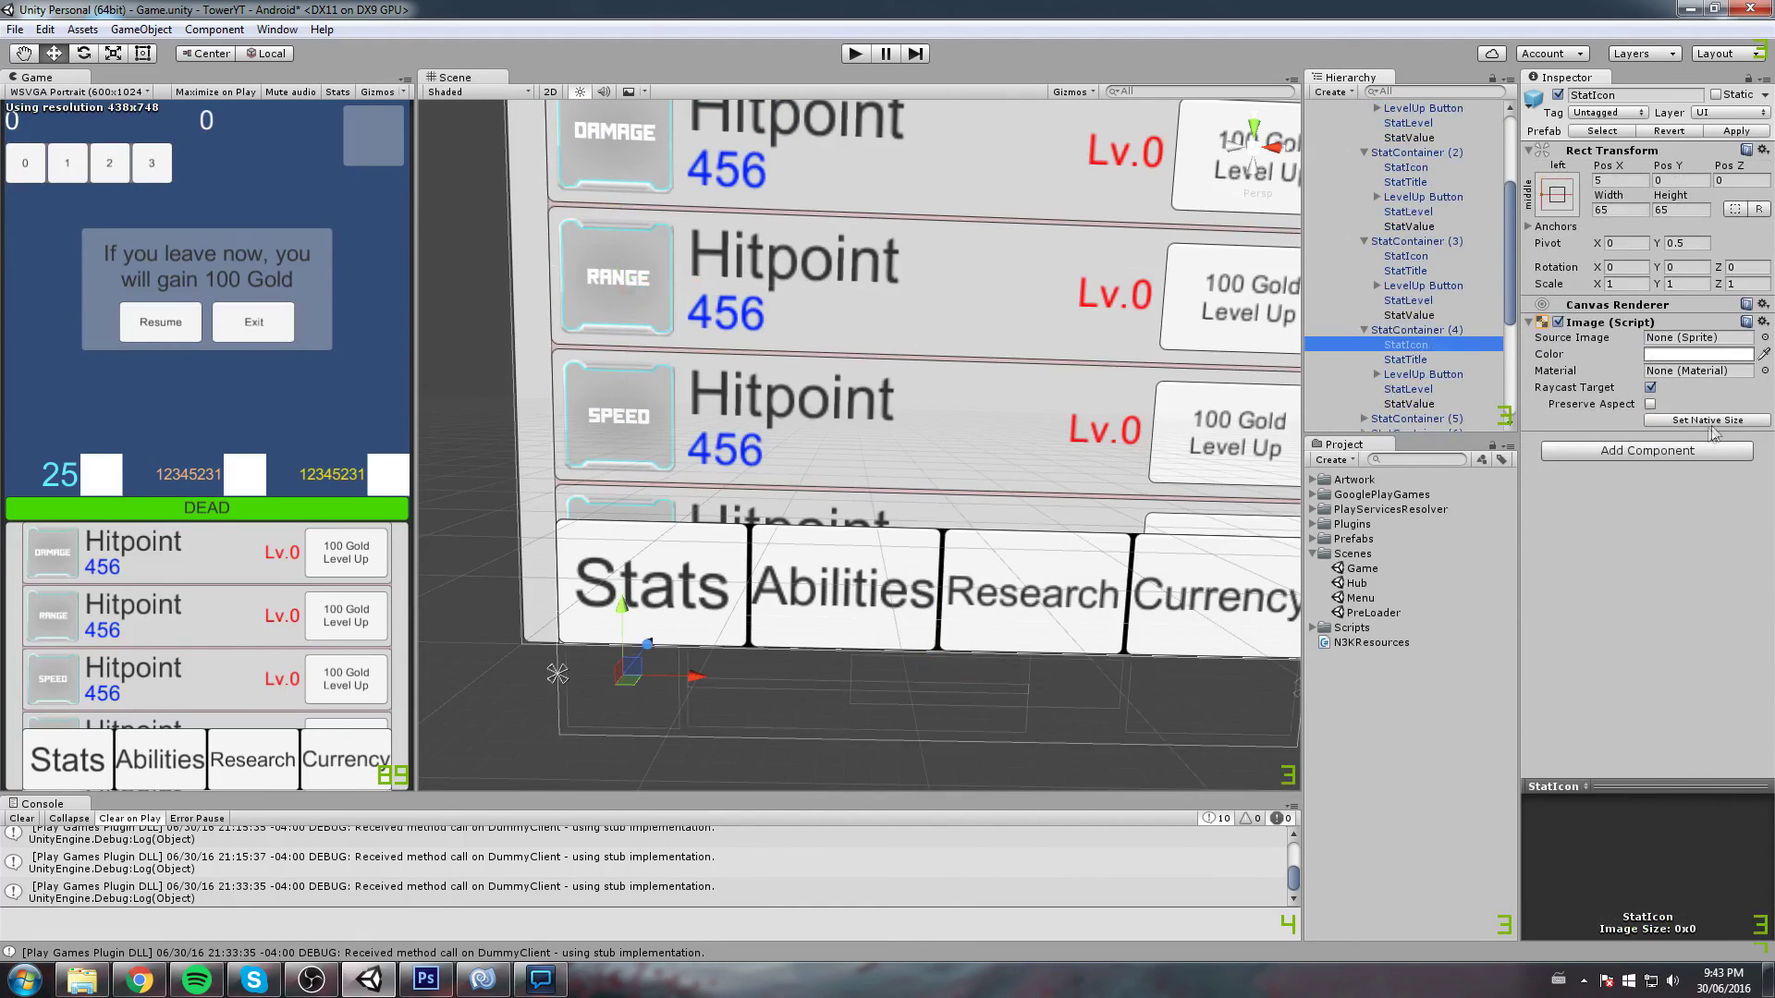
left_click(1764, 338)
left_click(703, 370)
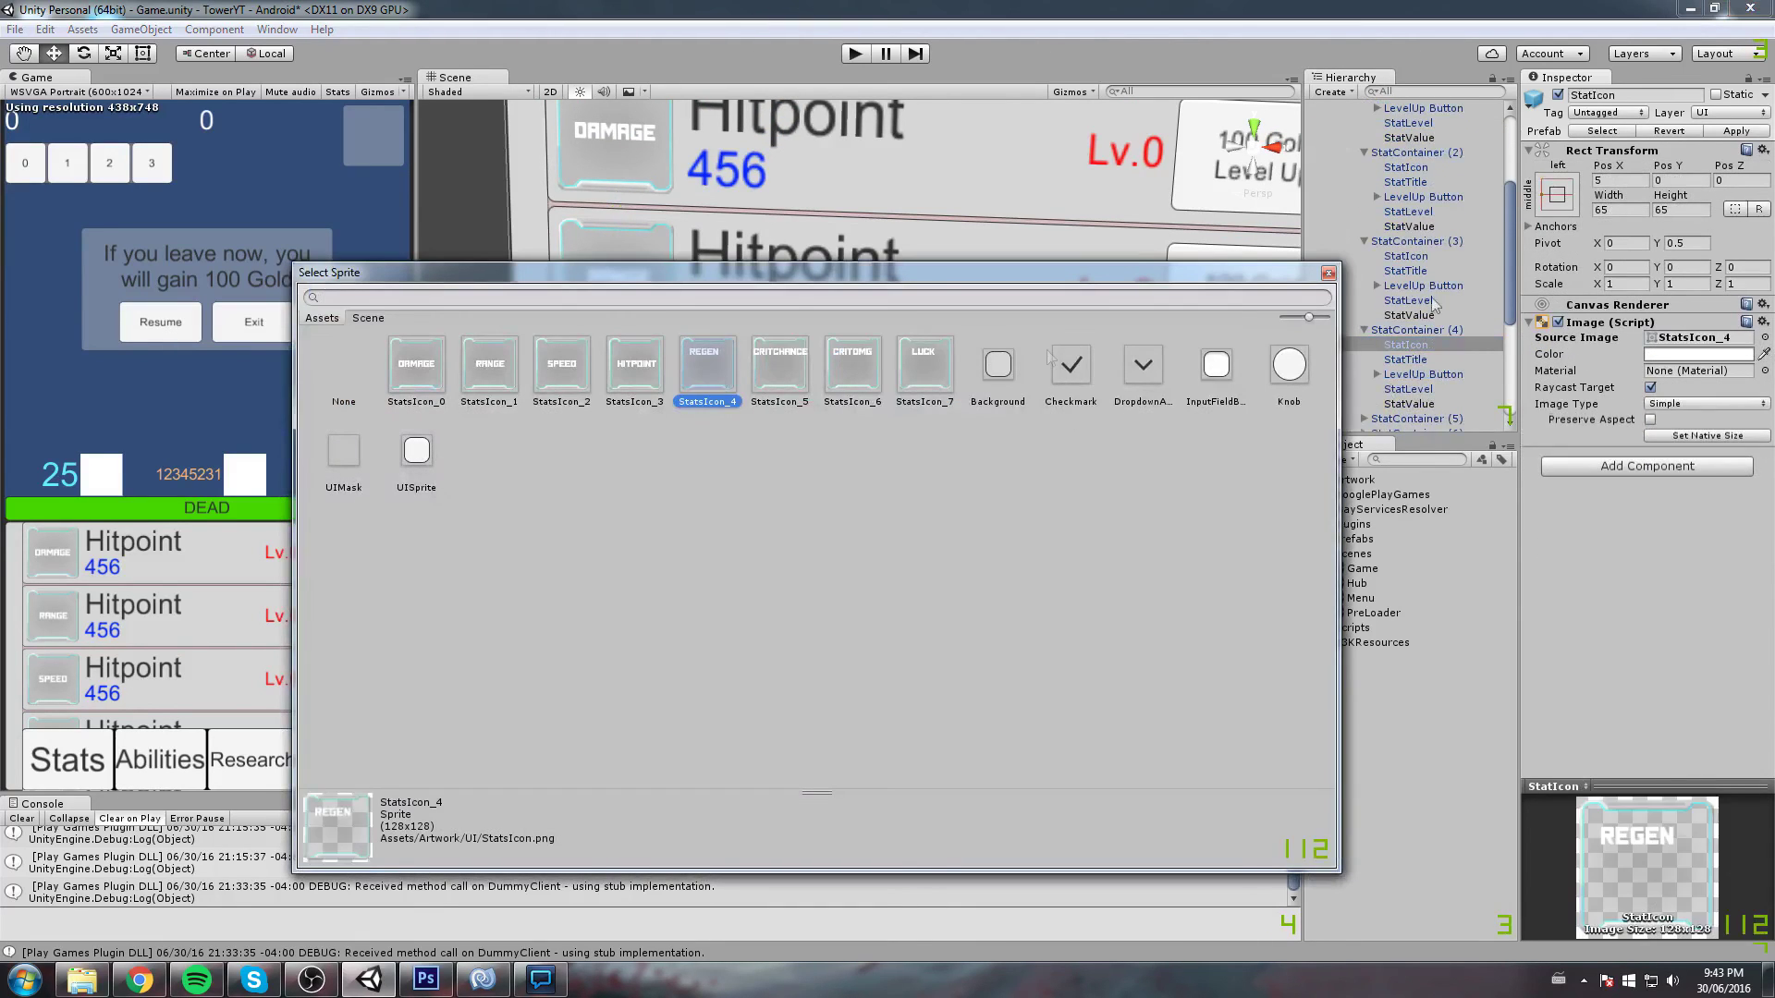
left_click(1329, 273)
left_click(1363, 330)
Set the source image of the StatIcon in StatContainer (5) to the StatsIcon_5 sprite
left_click(1363, 344)
left_click(1379, 345)
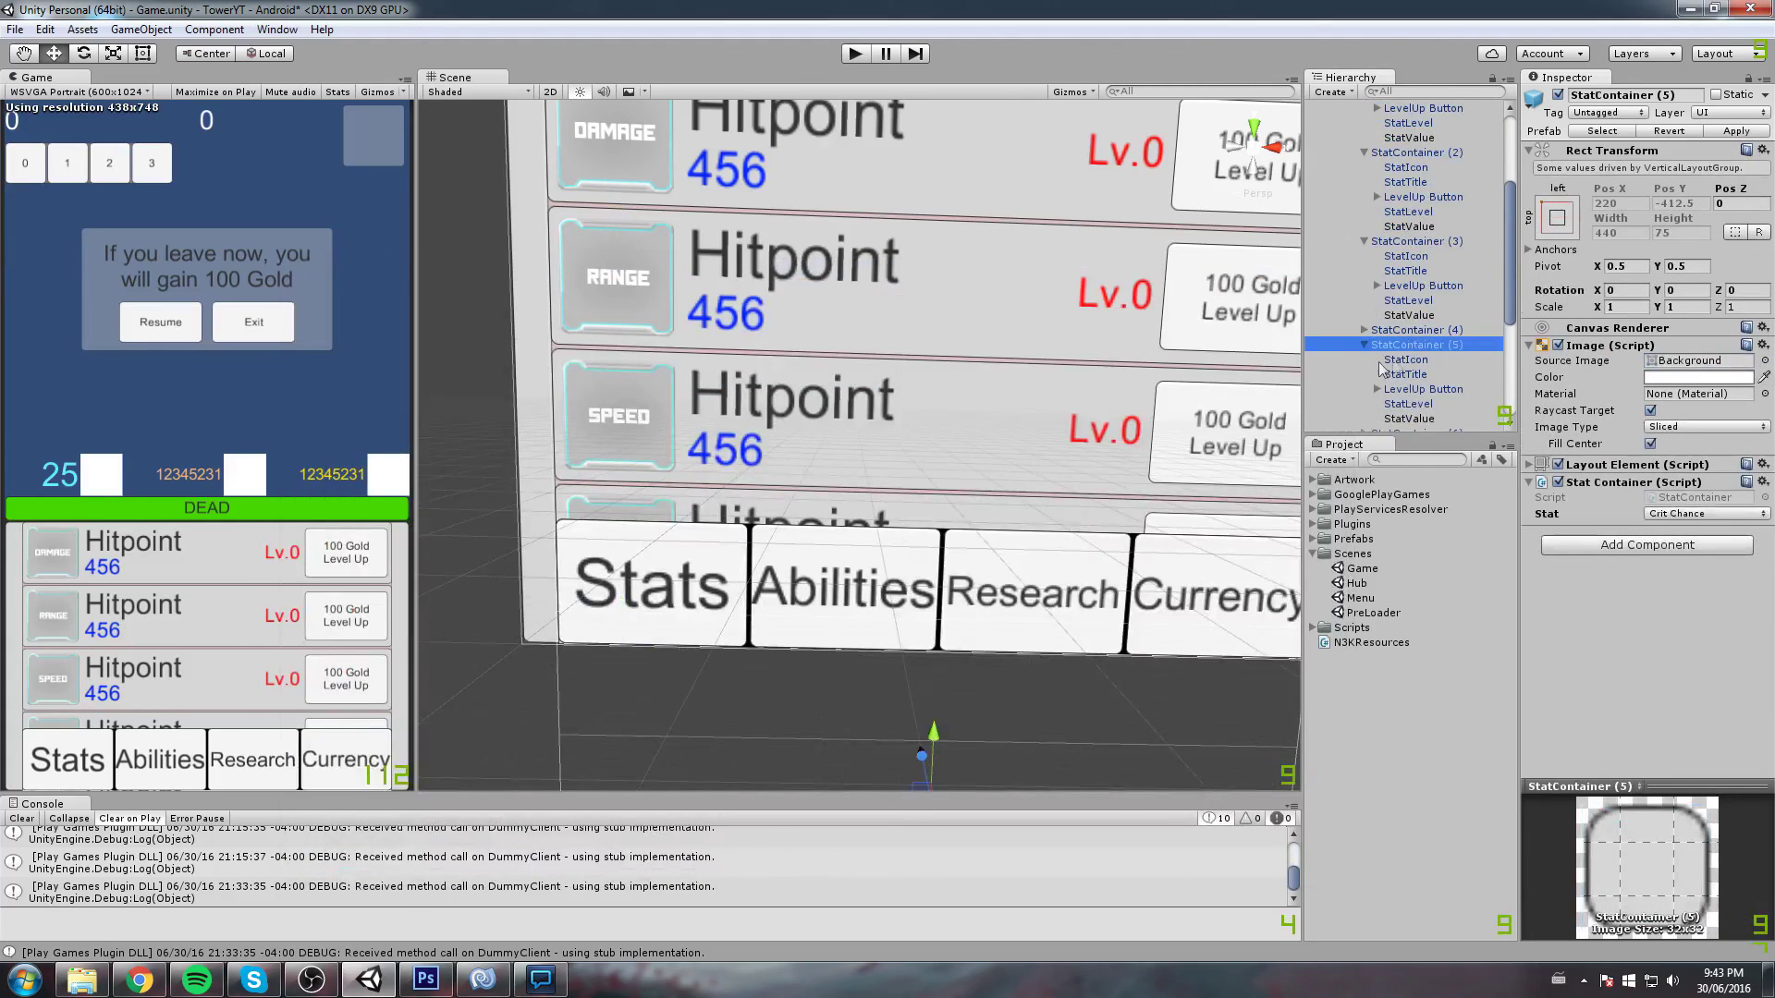
scroll(1380, 368, "down", 3)
left_click(1405, 248)
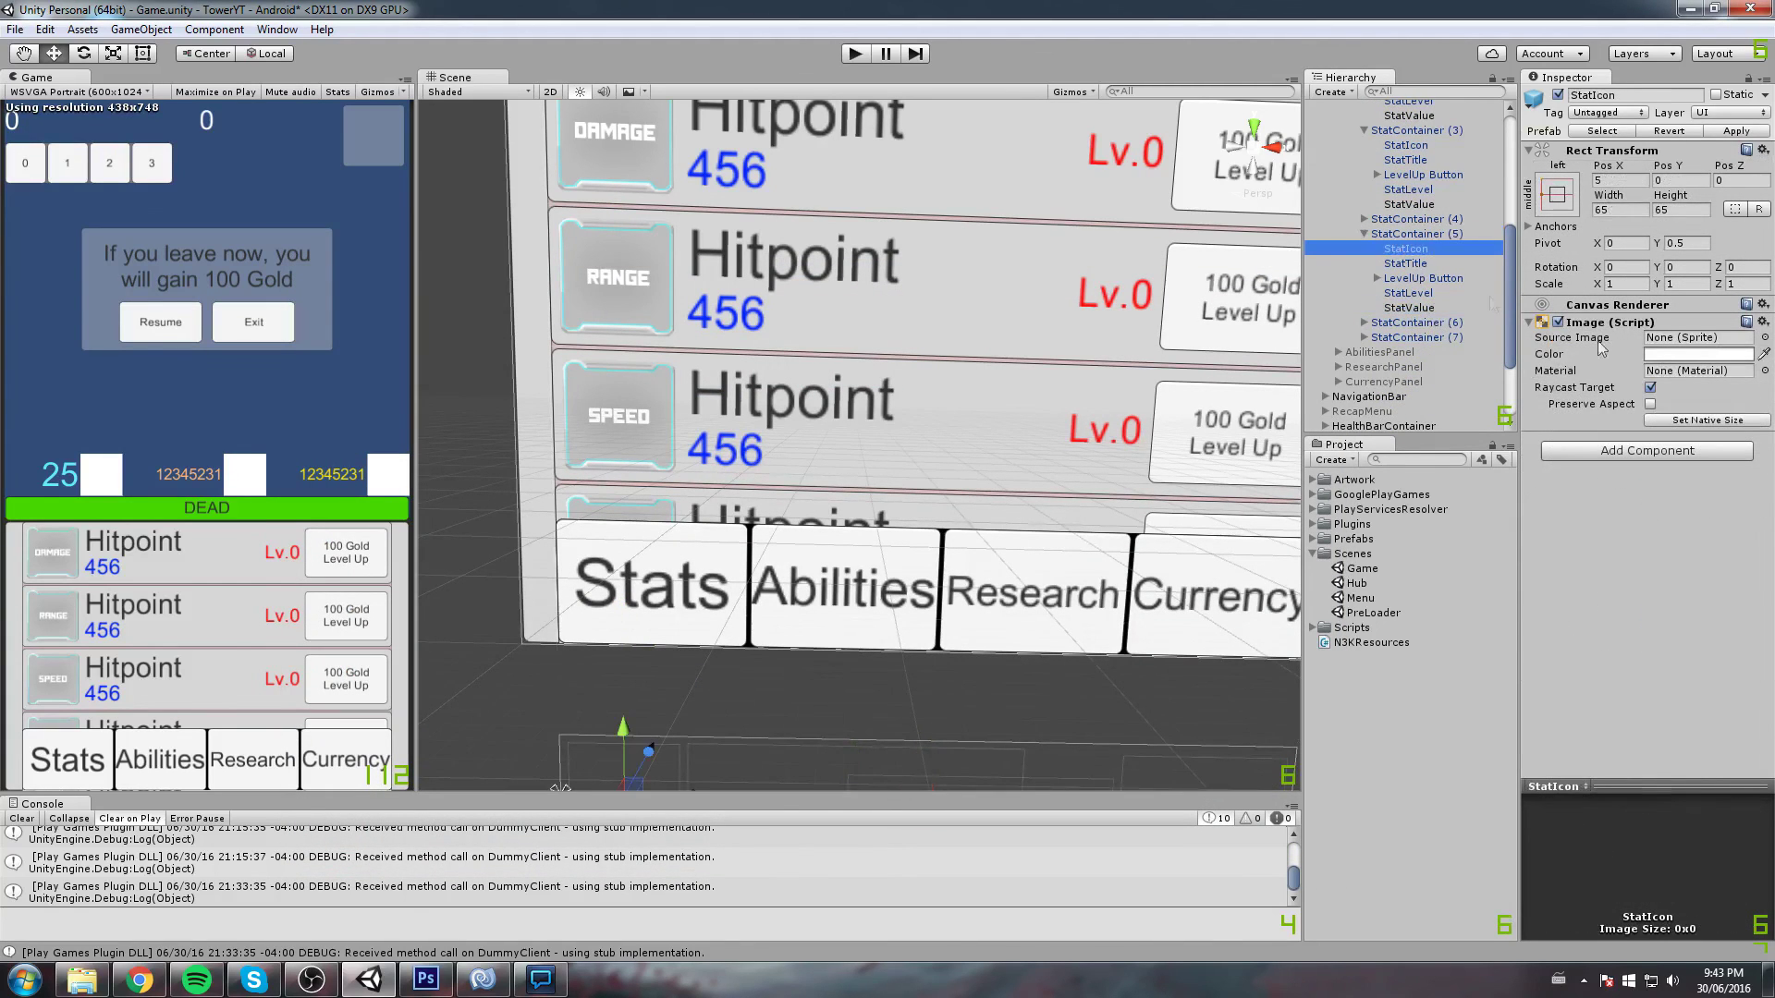
left_click(1764, 339)
left_click(786, 395)
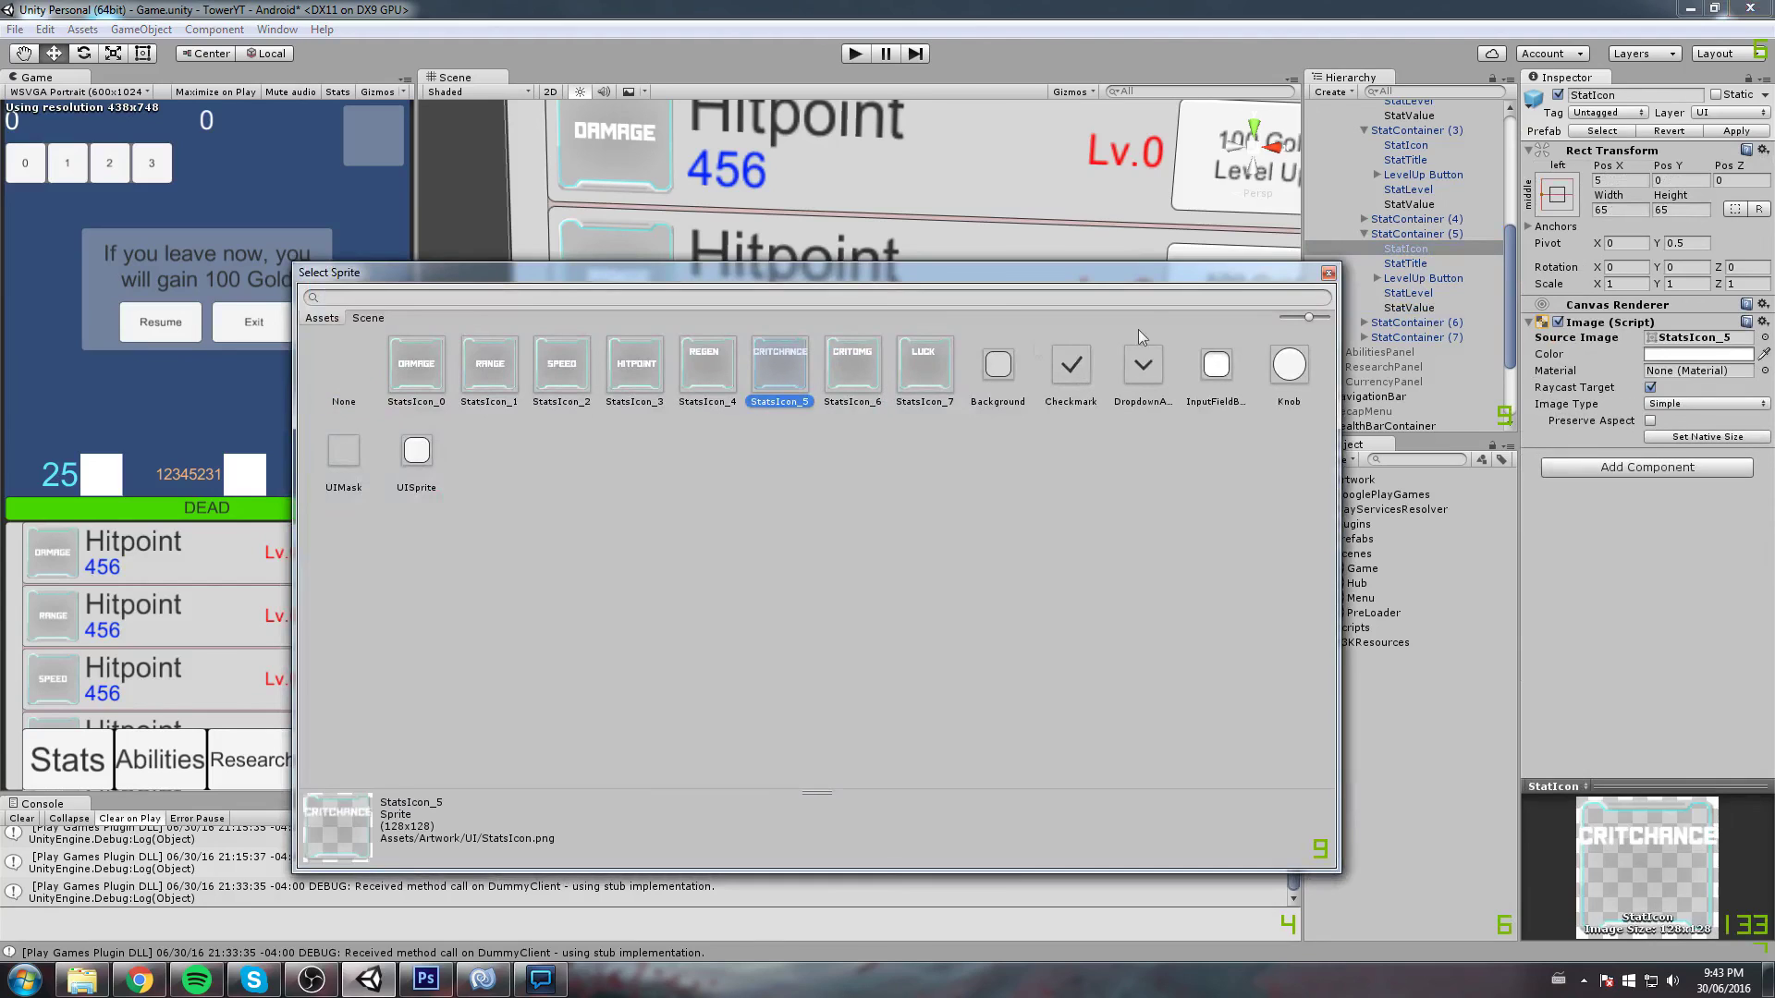
left_click(1328, 273)
Recheck StatContainer (5)'s stat type and the sprite chosen for its StatIcon
left_click(1399, 235)
left_click(1404, 250)
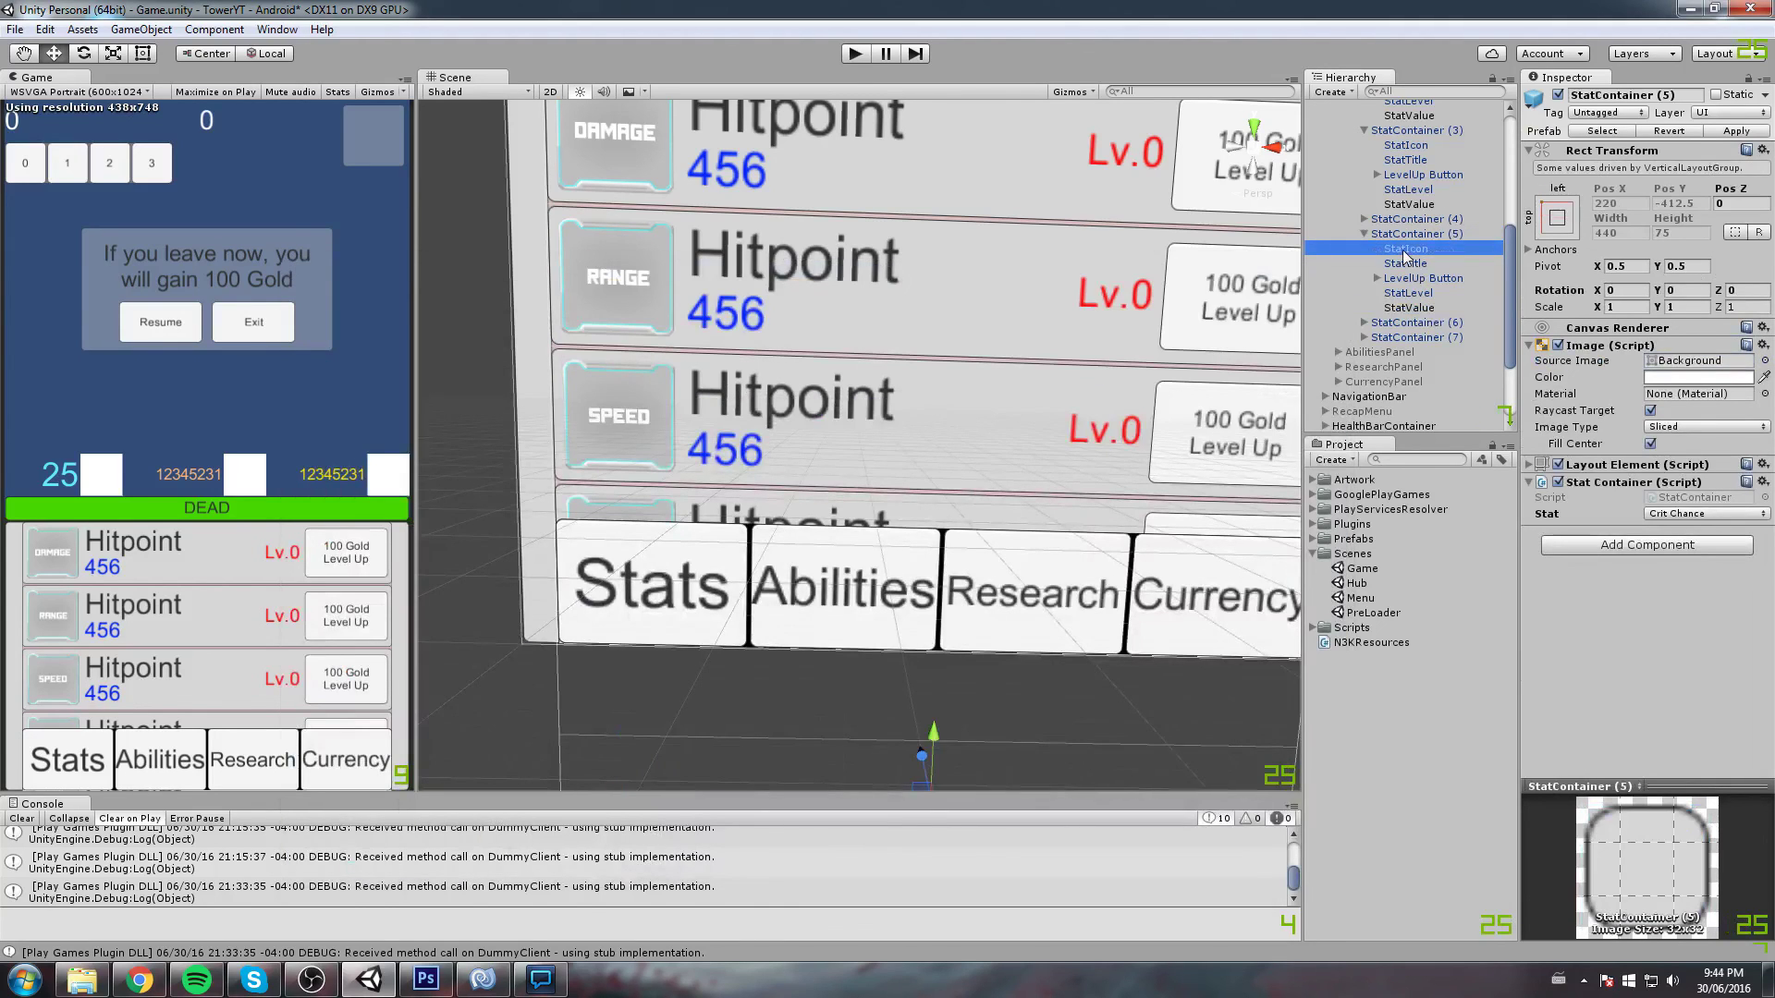
left_click(1764, 337)
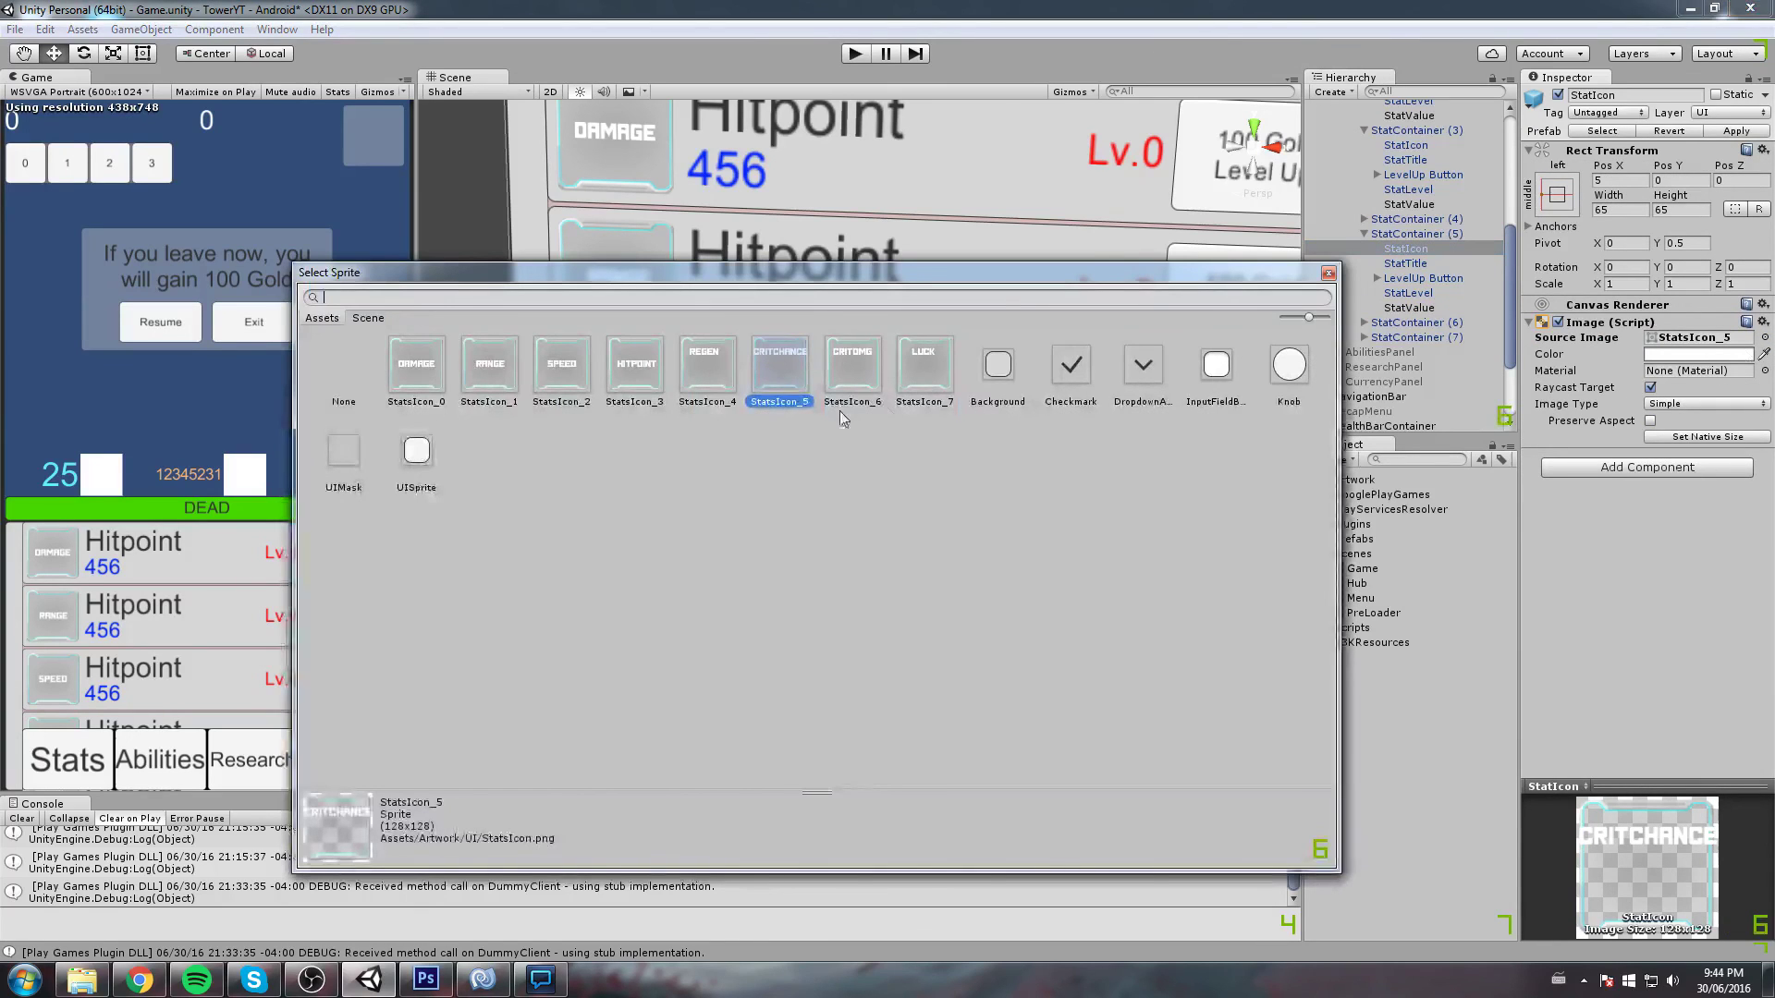
left_click(1328, 273)
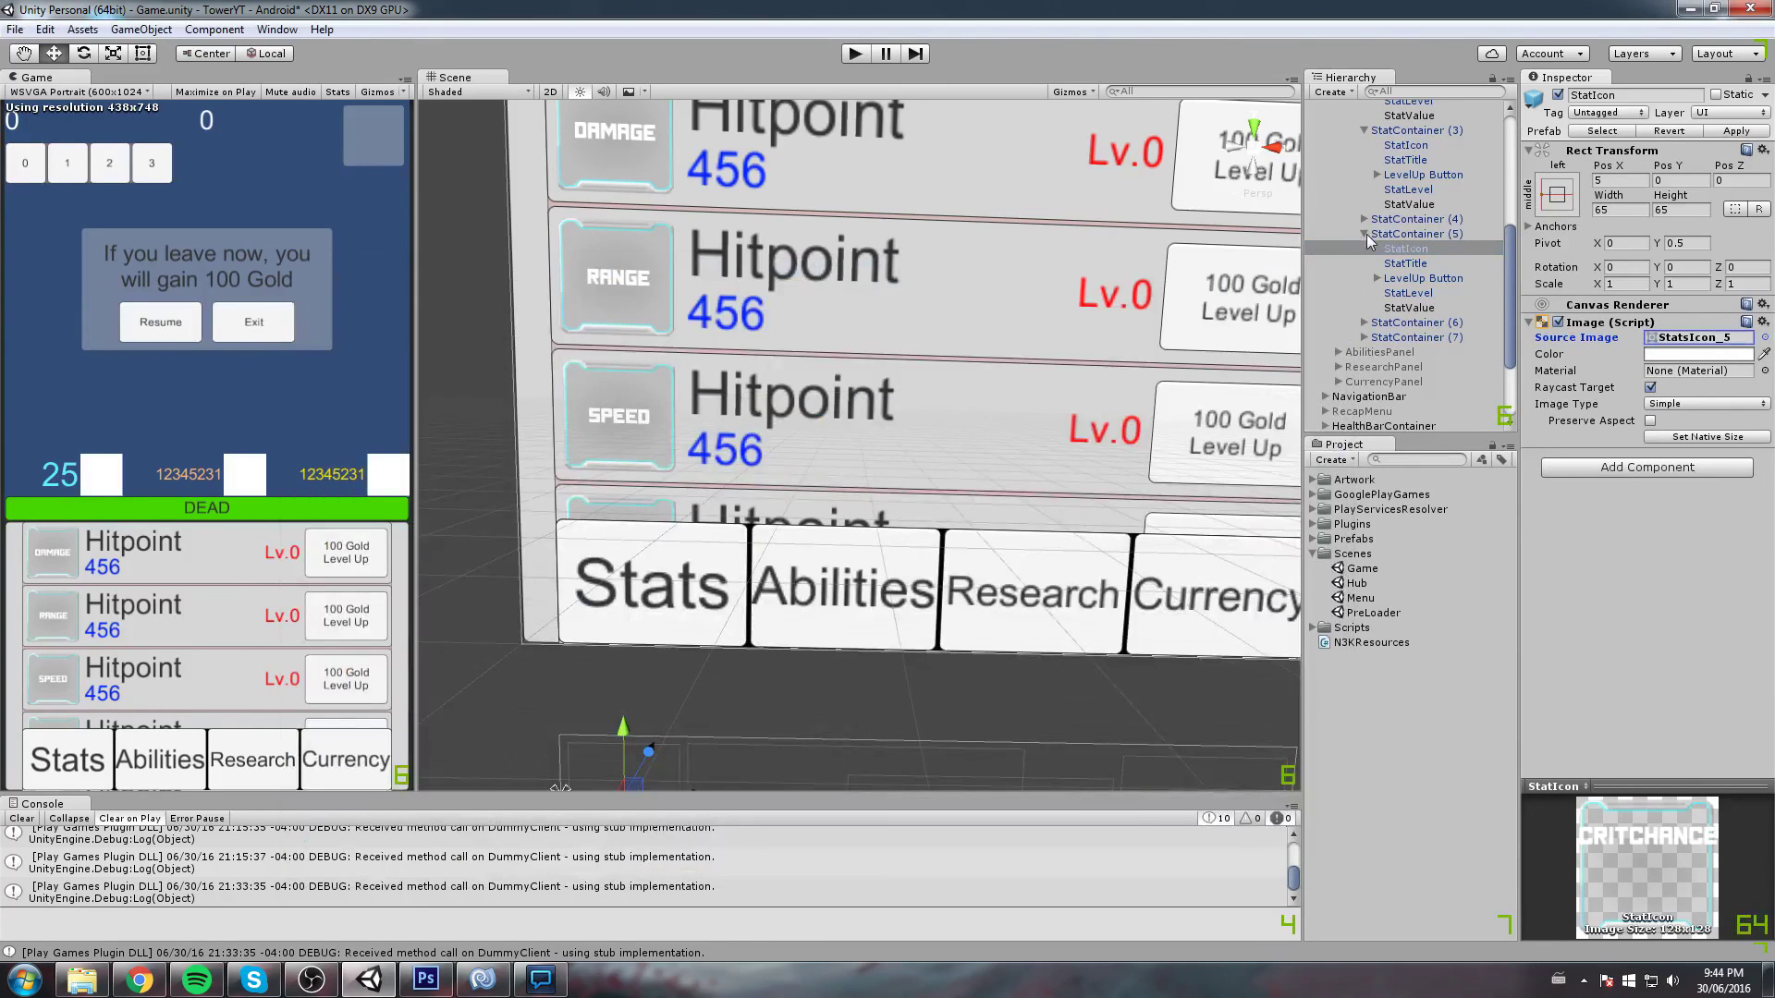
Collapse StatContainer (5) and assign the StatsIcon_6 sprite as the source image of StatContainer (6)'s StatIcon
left_click(1365, 234)
left_click(1404, 249)
left_click(1365, 248)
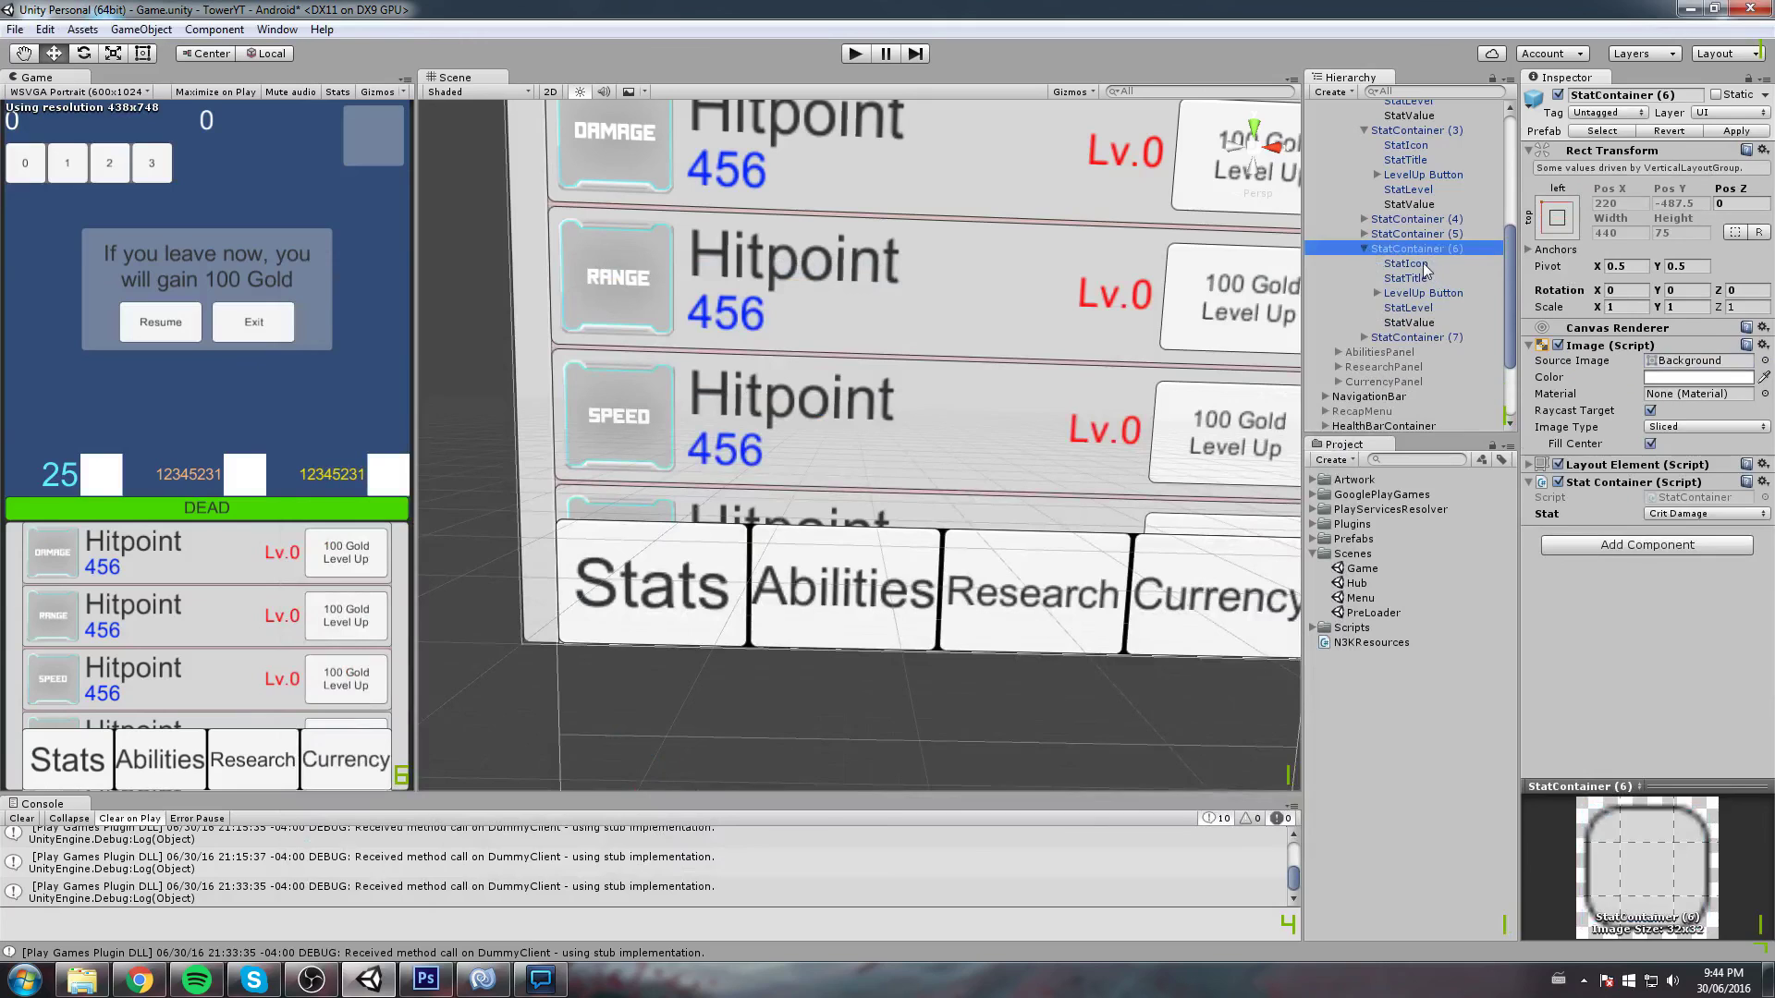
left_click(1413, 264)
left_click(1746, 341)
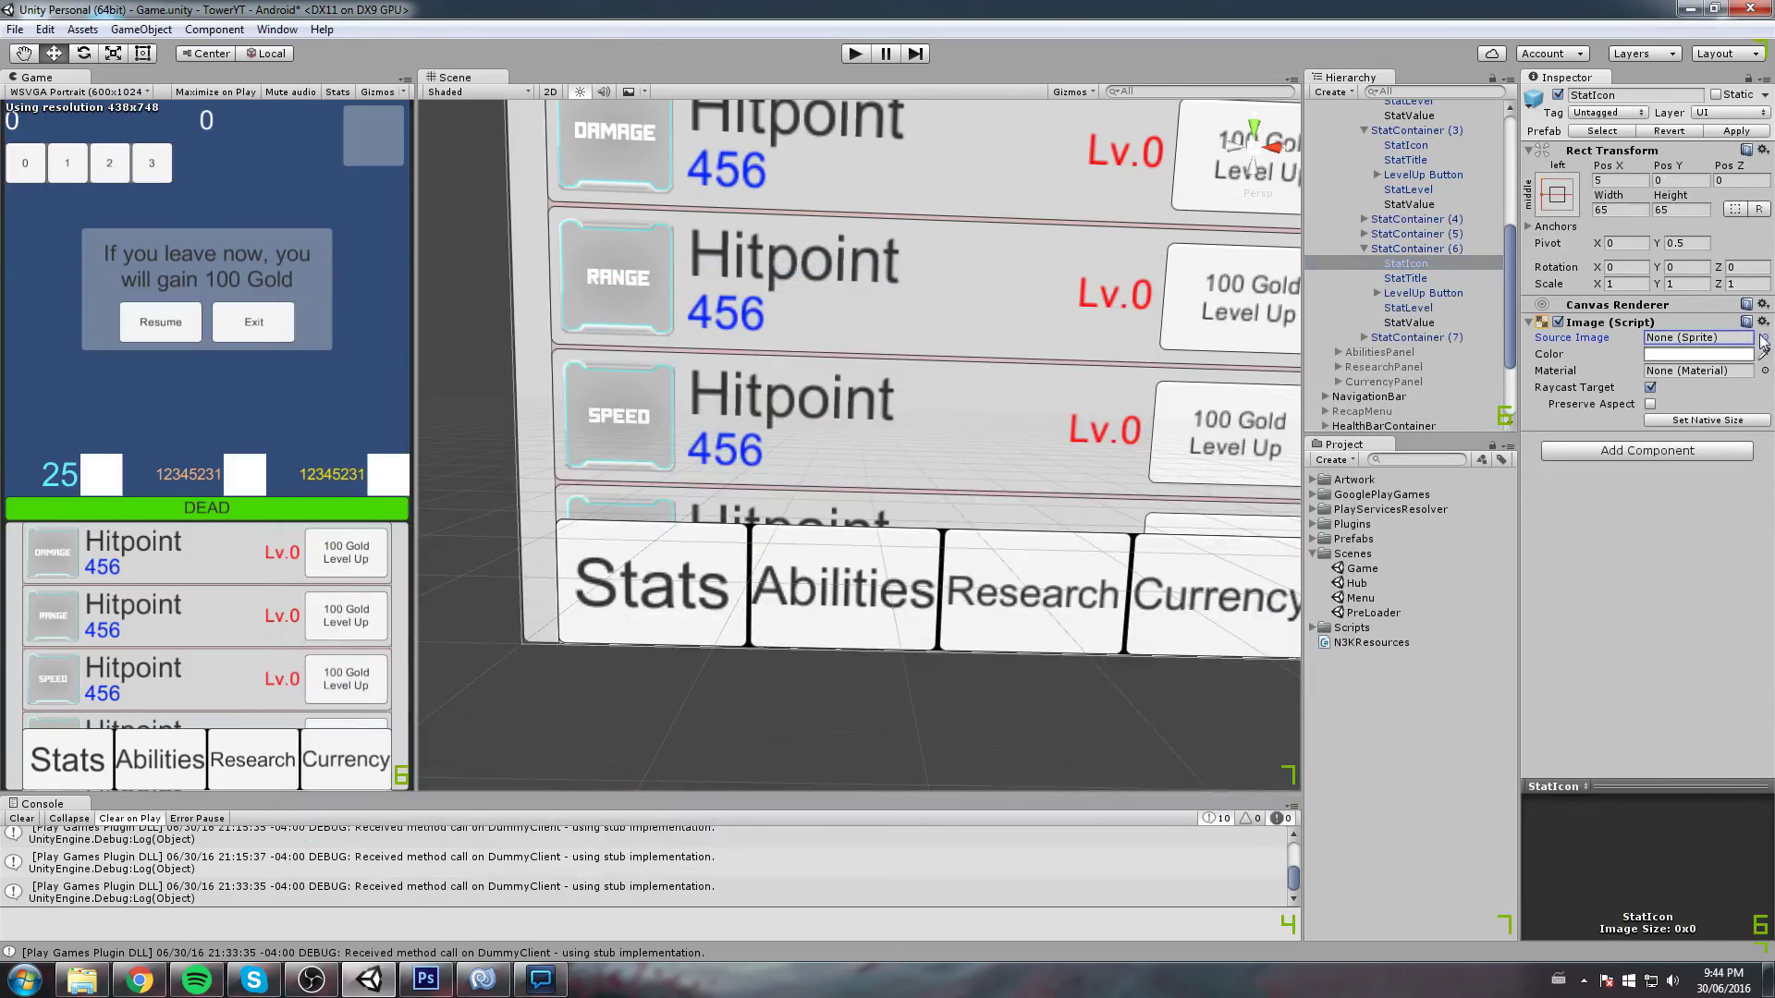
left_click(1763, 338)
left_click(869, 370)
left_click(1329, 273)
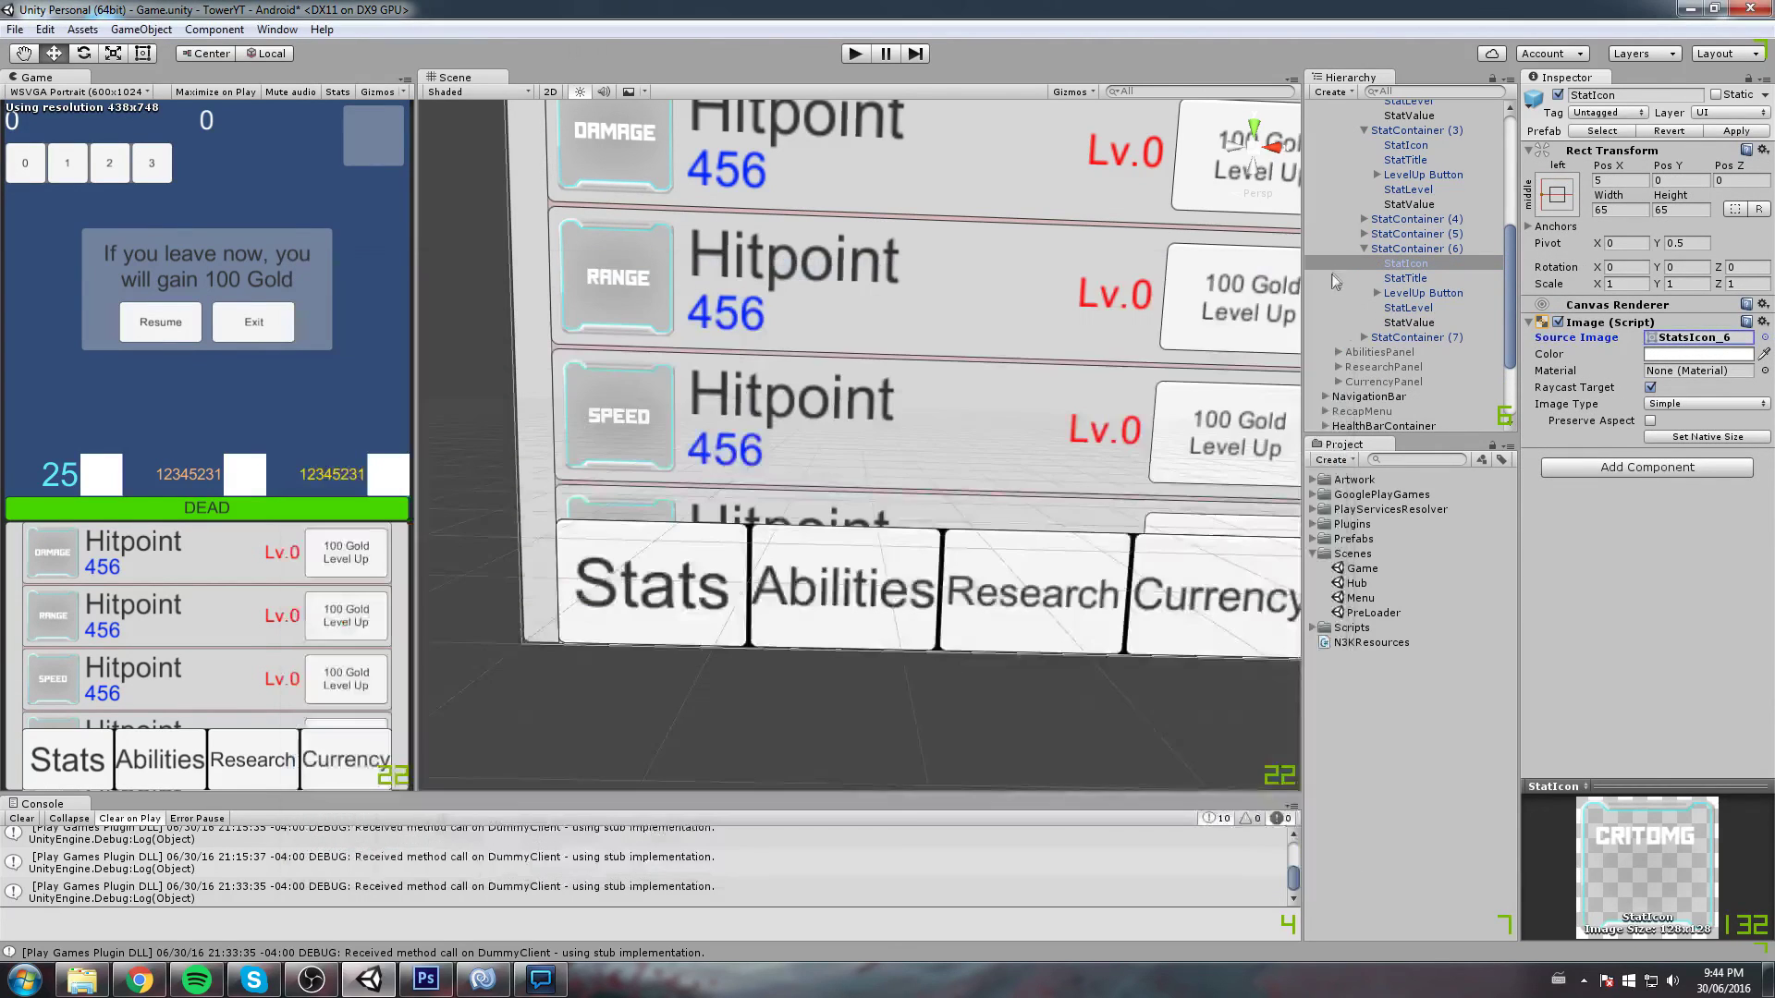
Set the source image of the StatIcon in StatContainer (7) to the StatsIcon_7 sprite
left_click(1363, 263)
left_click(1405, 278)
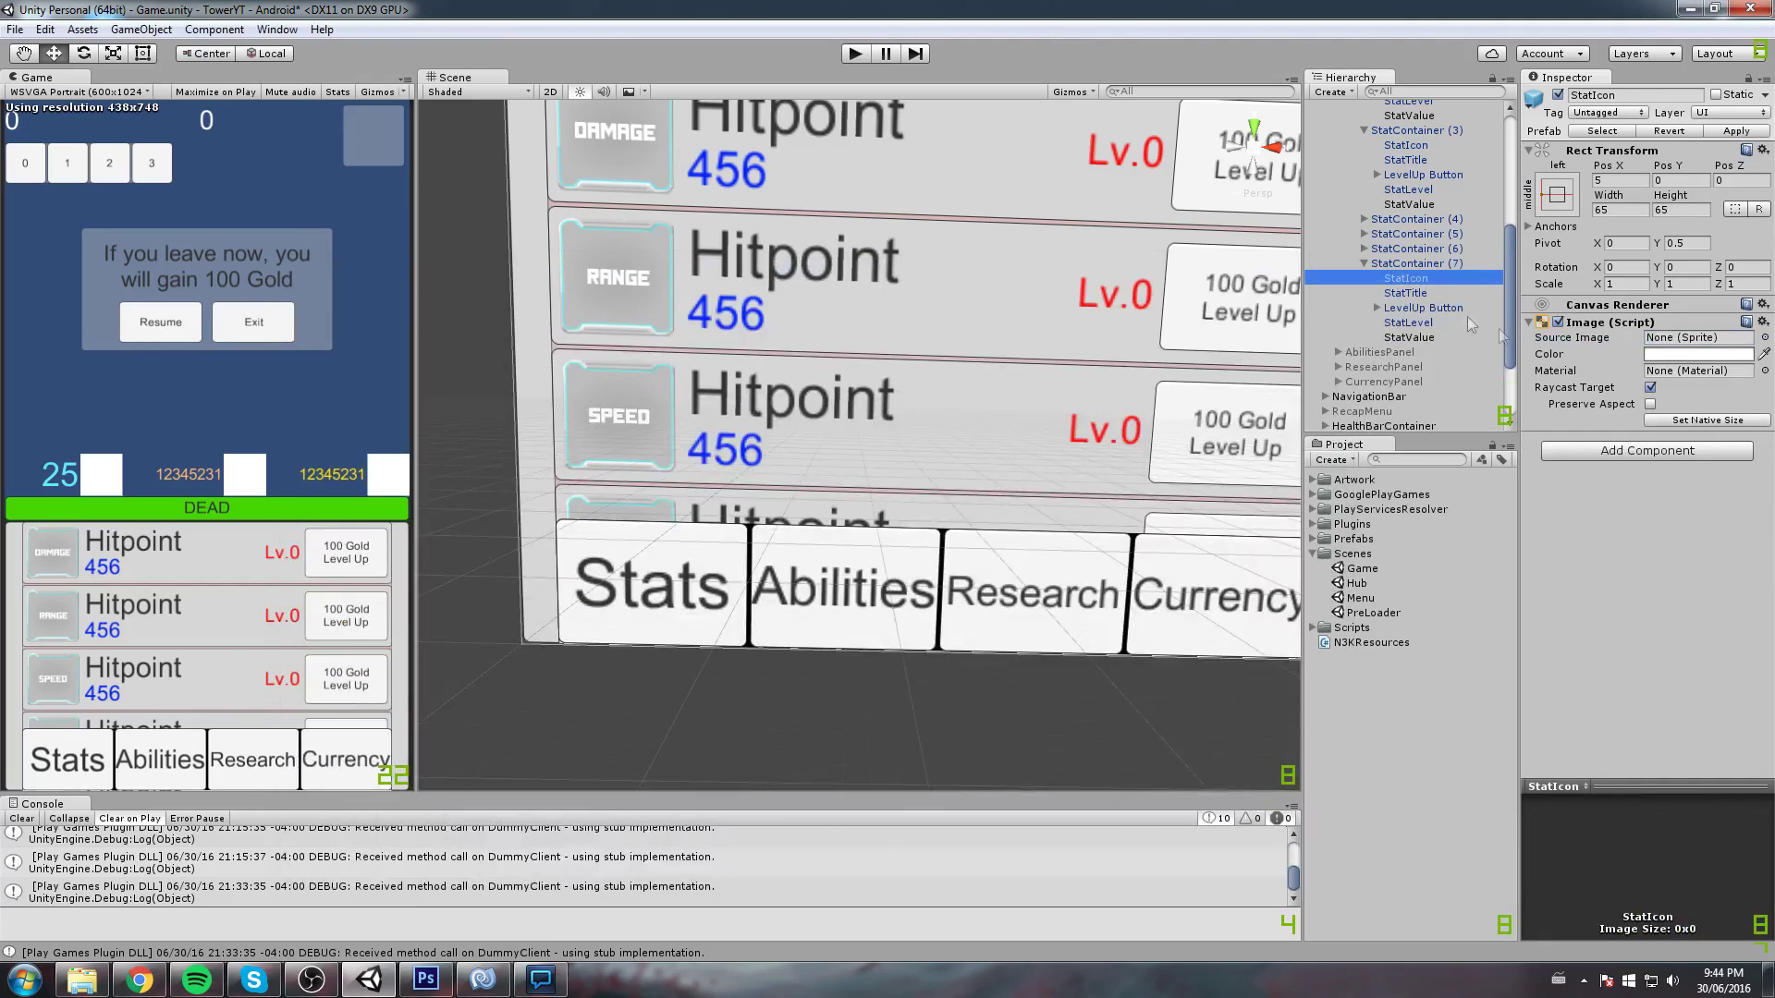
left_click(1764, 338)
left_click(925, 368)
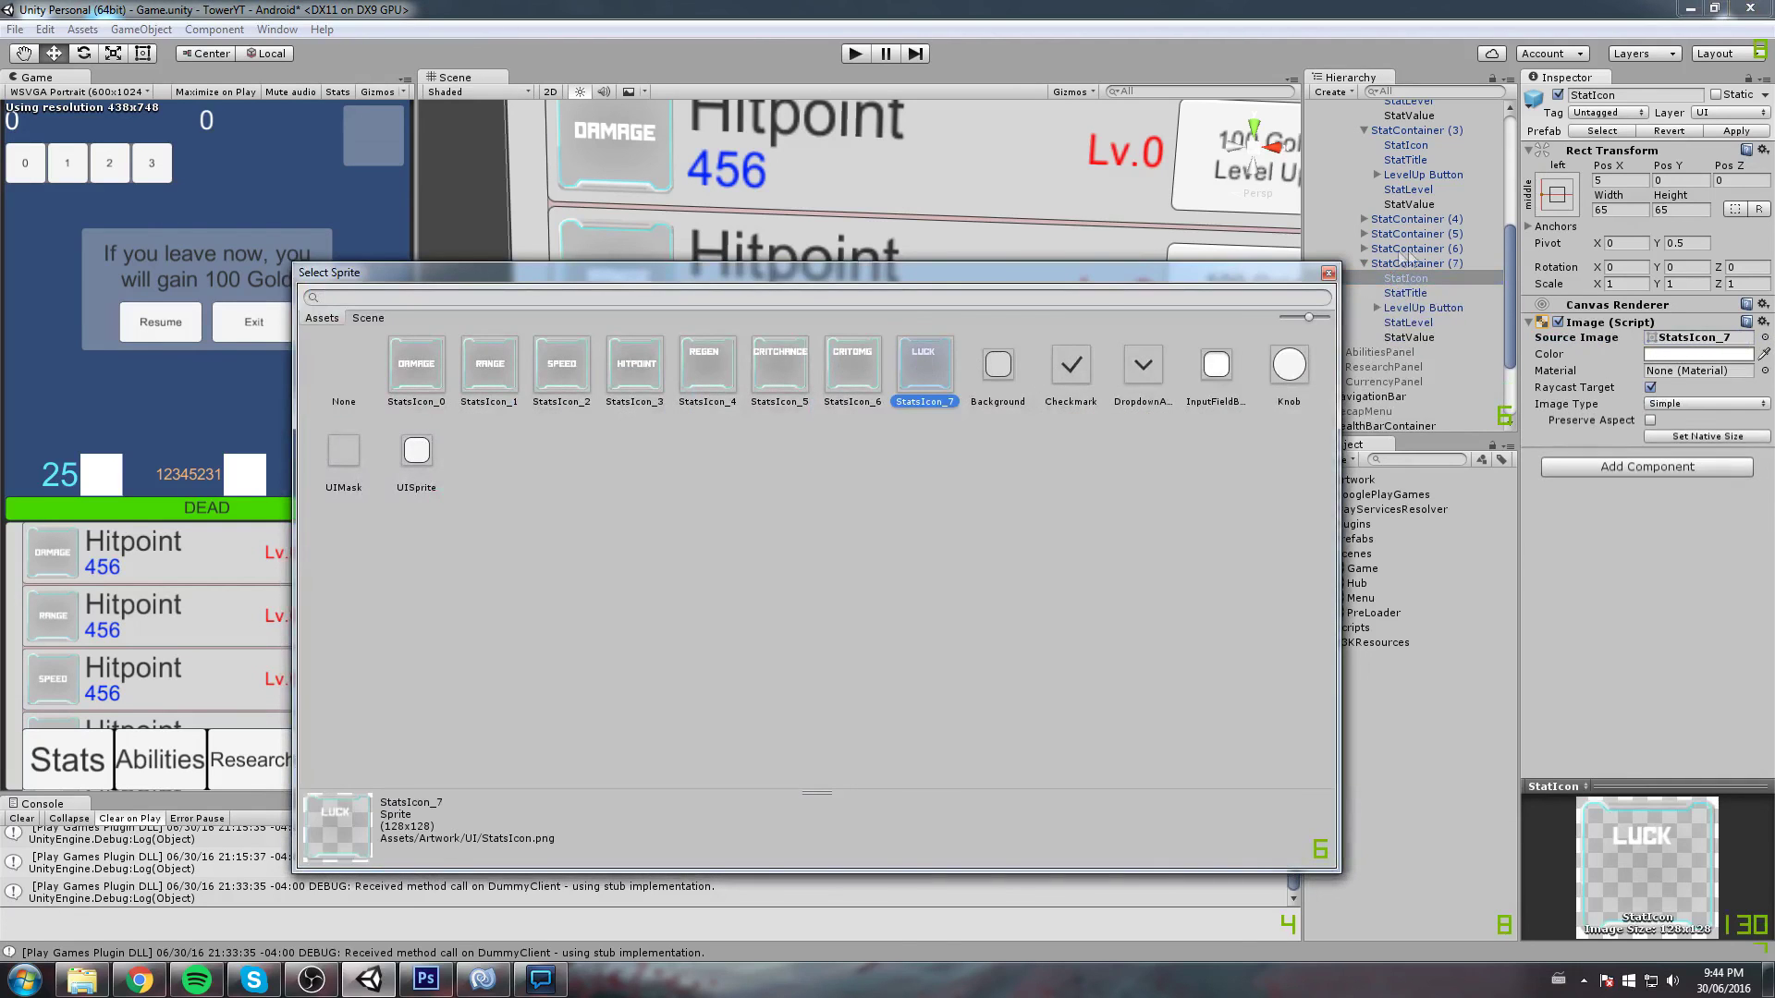
left_click(1329, 273)
Open the Menu scene, saving the Game scene's changes, and test-run it briefly
double_click(1360, 598)
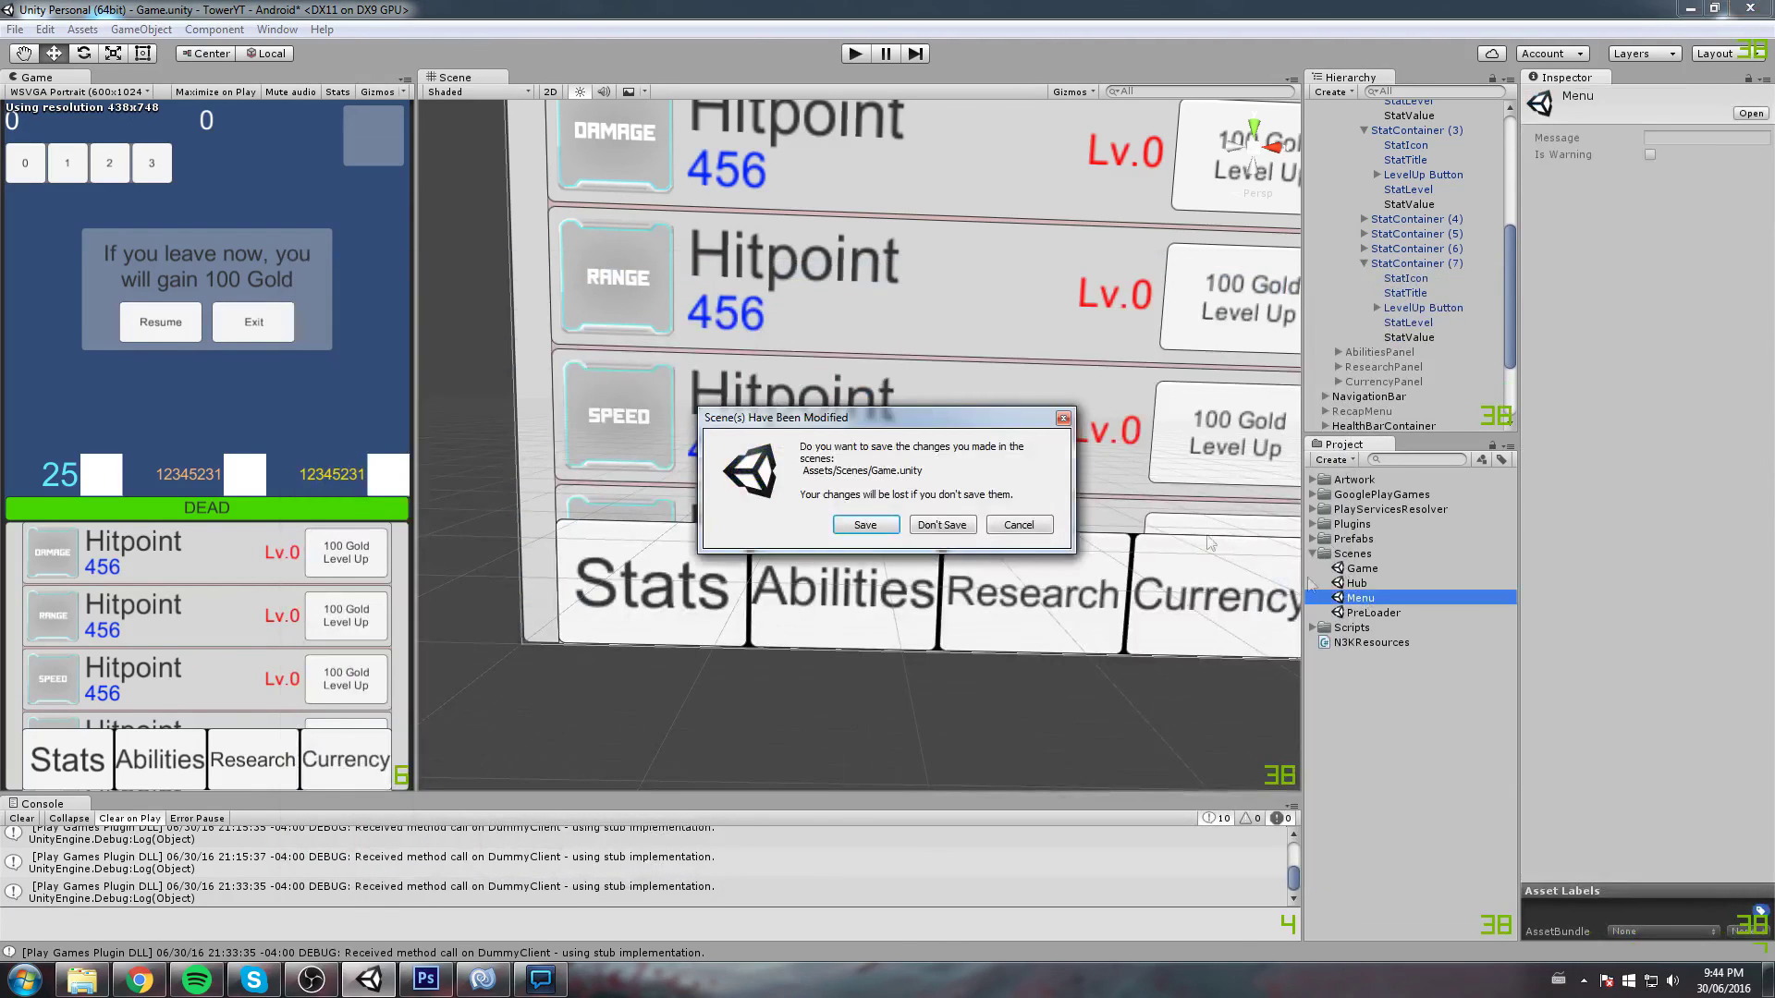
left_click(864, 525)
left_click(852, 54)
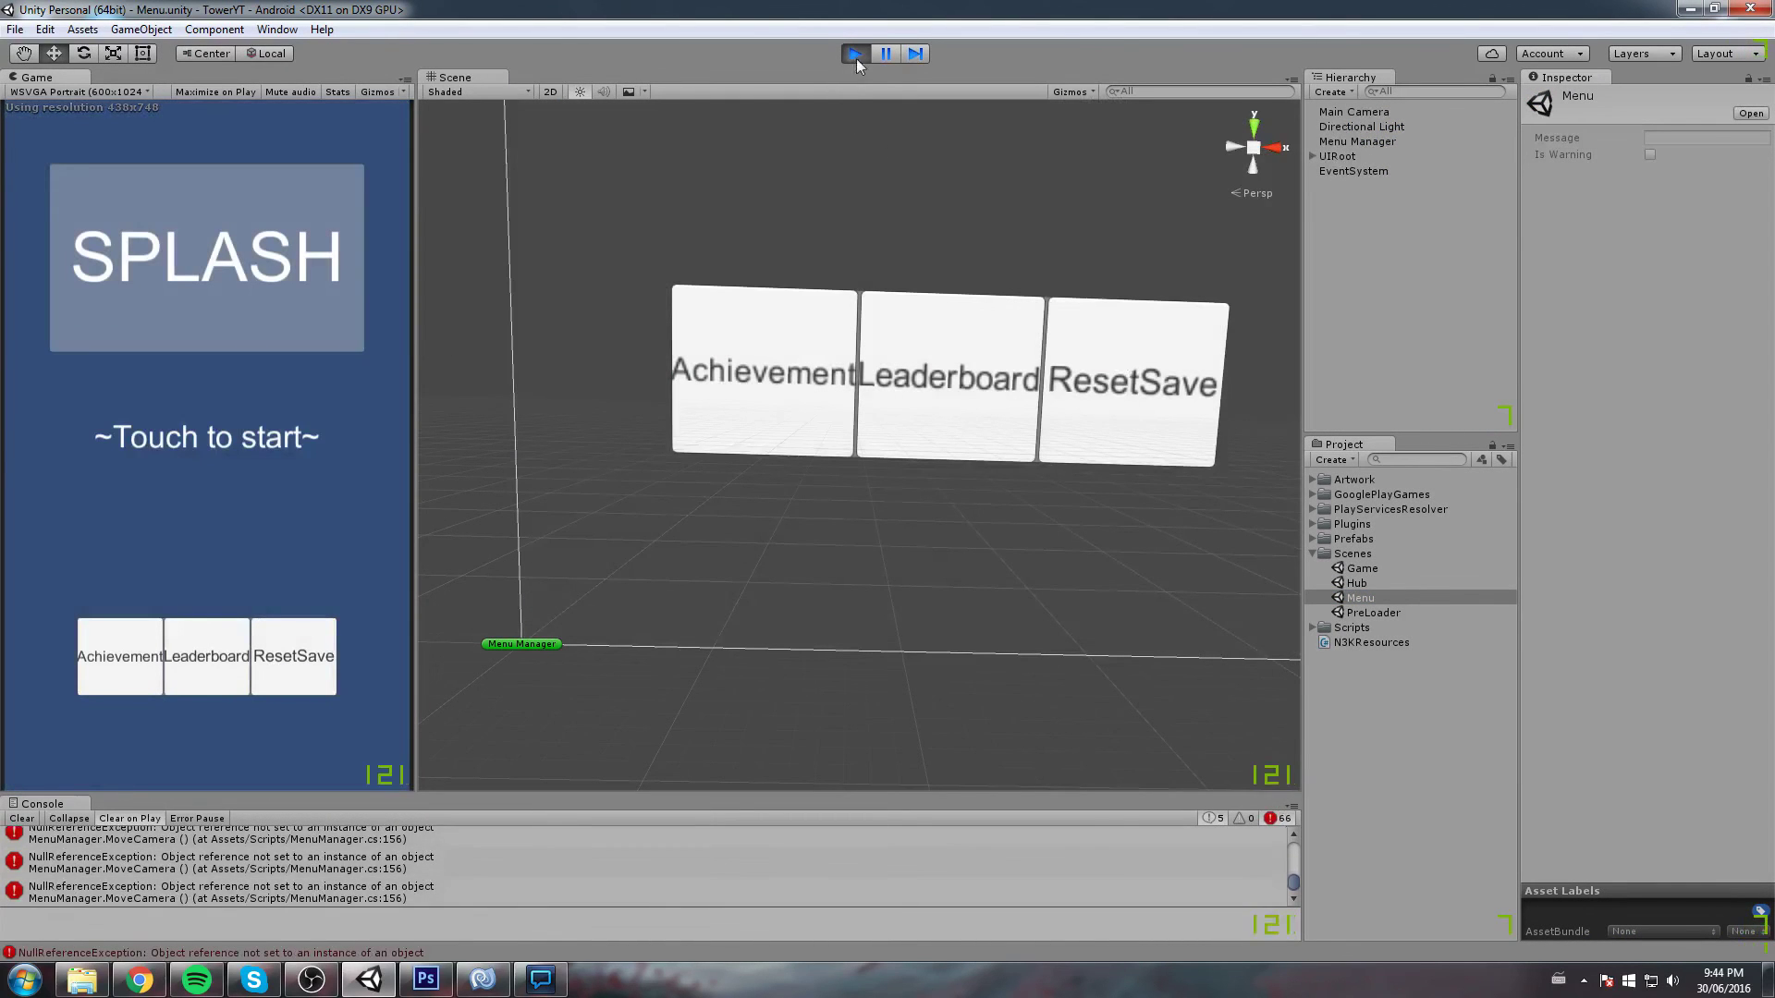
left_click(855, 53)
Open the PreLoader scene, run the game from there and start a match with the first difficulty
double_click(1377, 614)
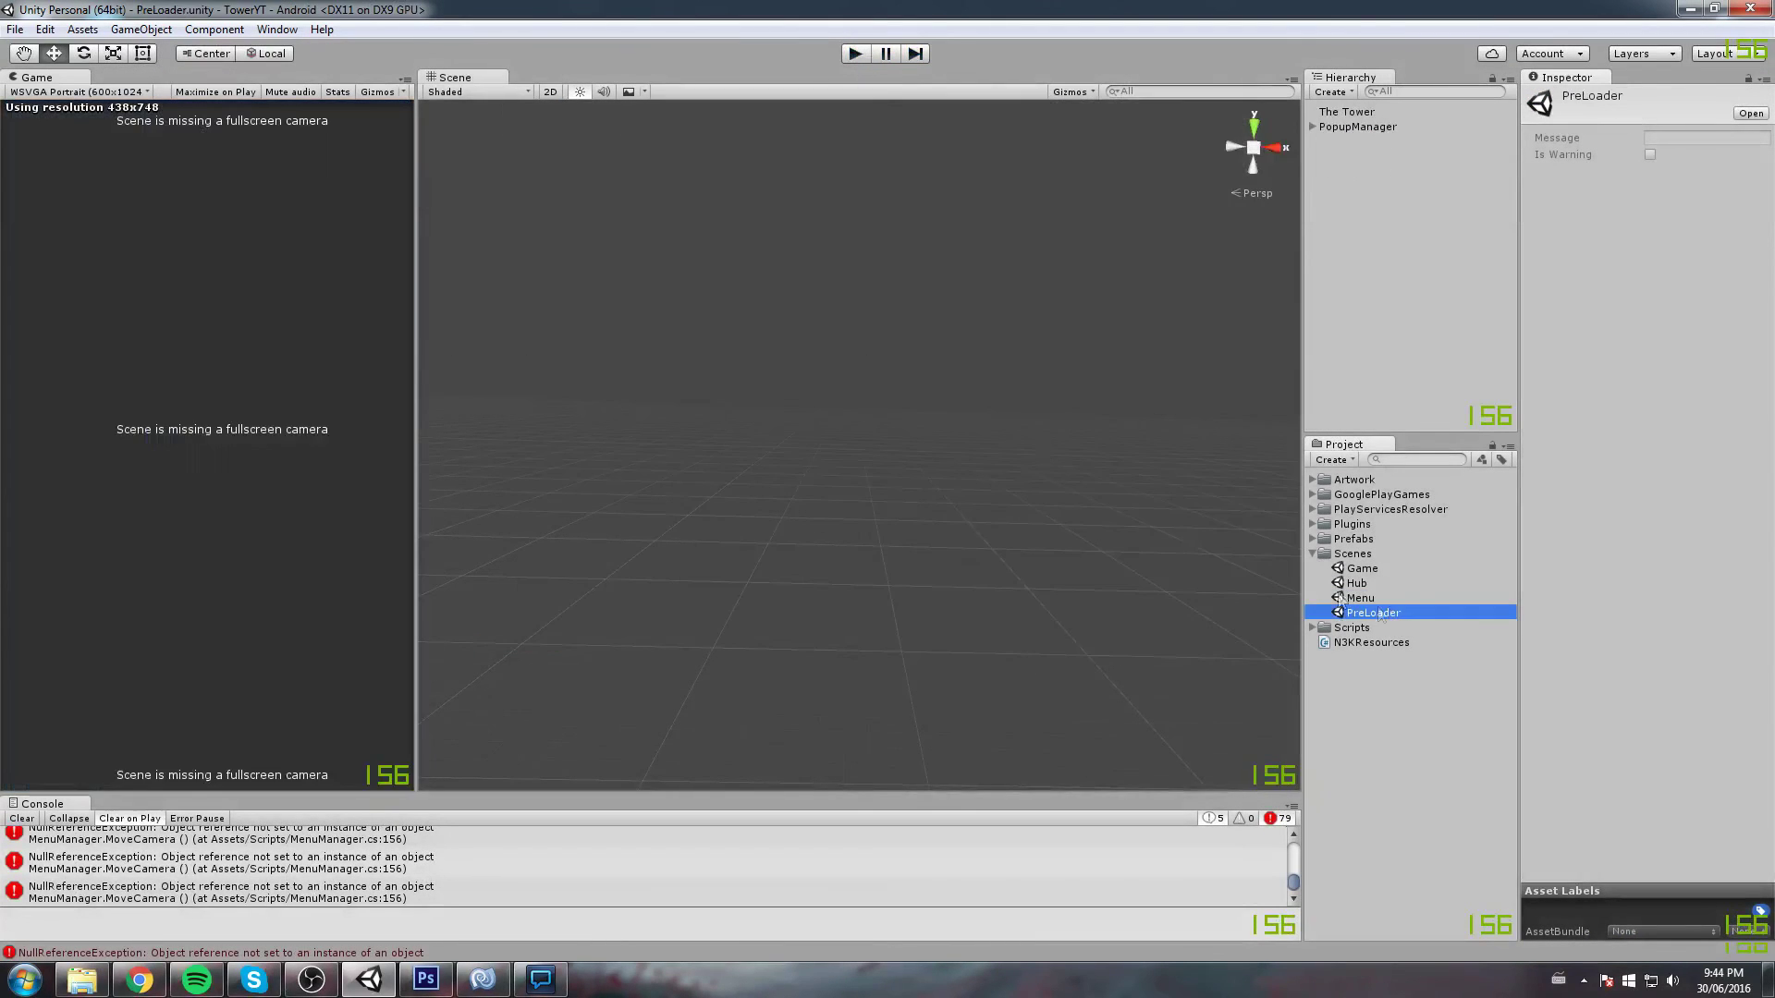
left_click(855, 54)
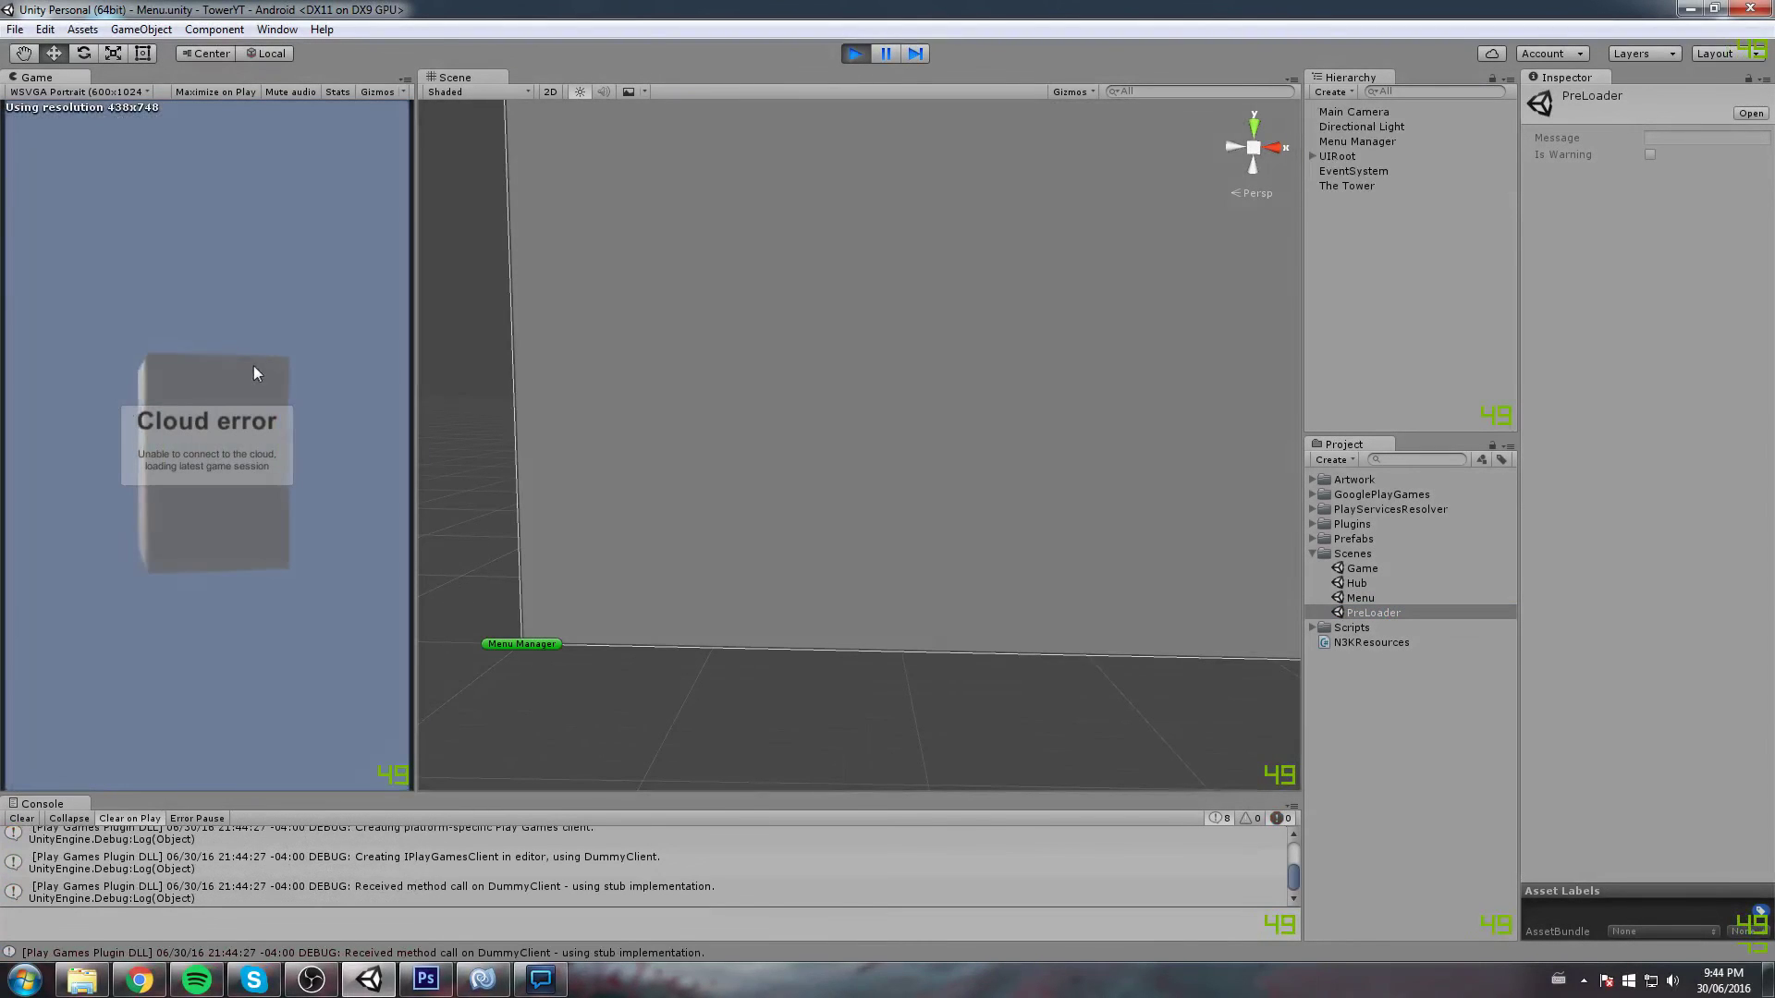
left_click(248, 434)
left_click(254, 442)
left_click(236, 542)
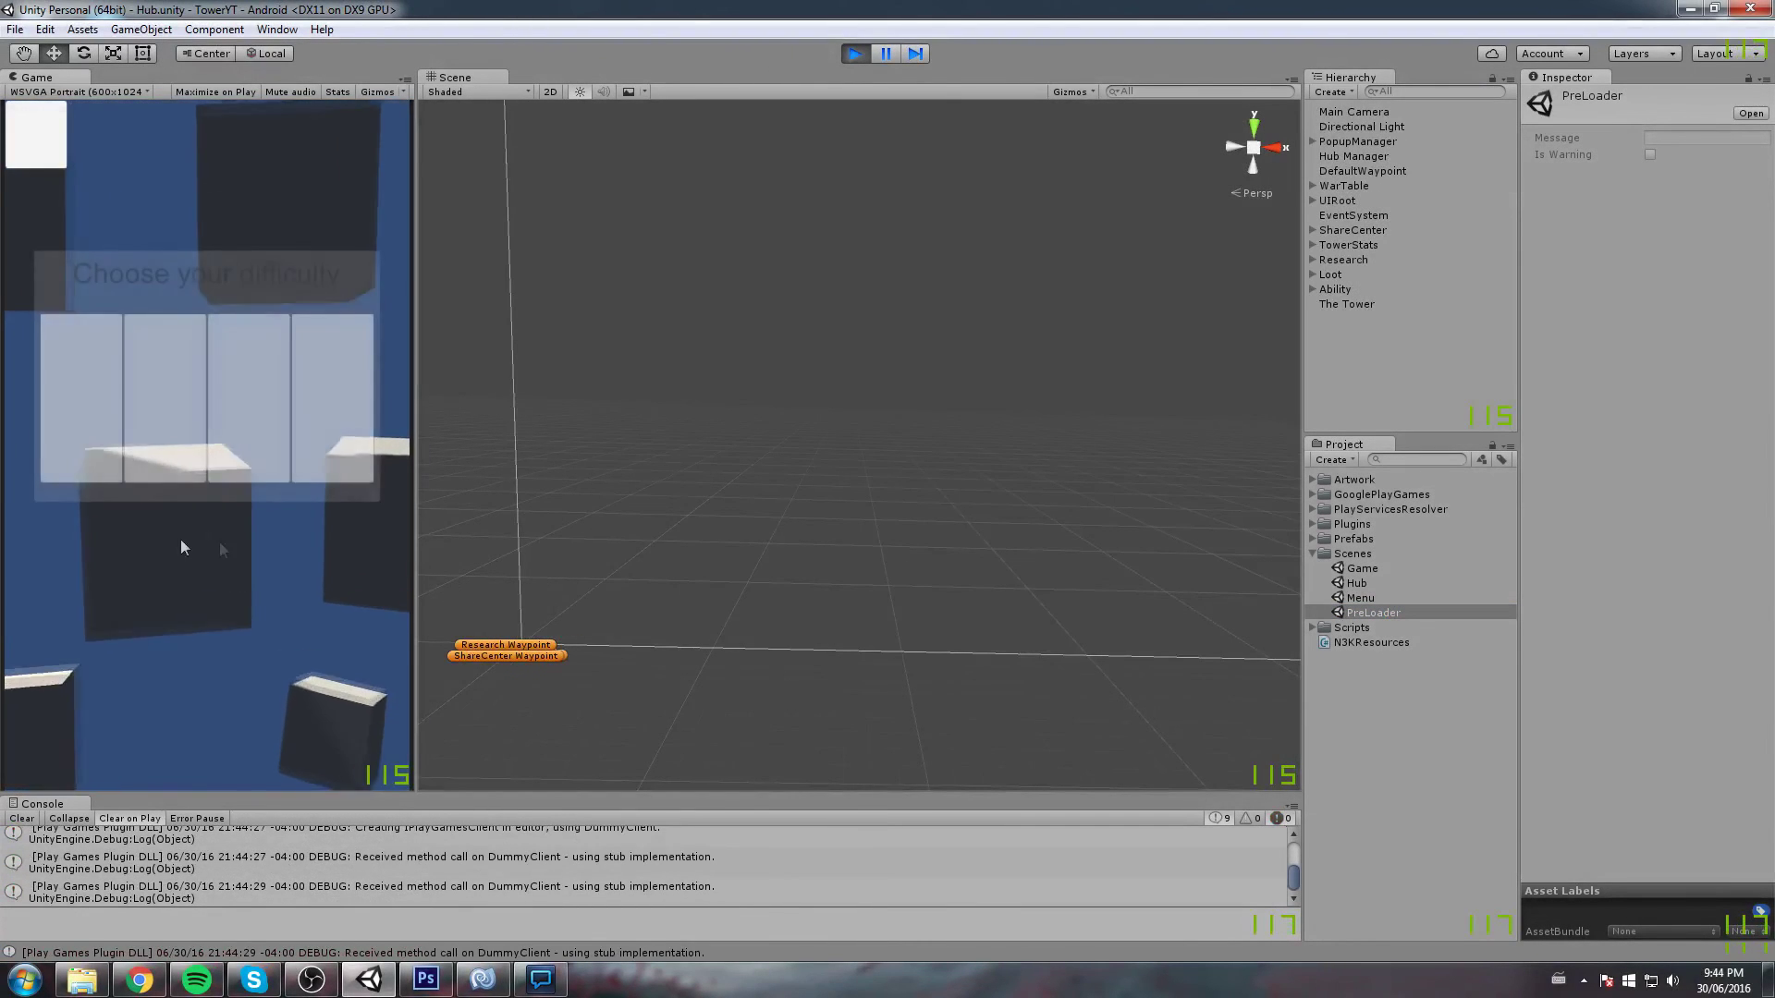
left_click(80, 404)
Check the icons of all stats in the running game's stats list, and bring up the leave prompt and resume play
scroll(231, 601, "down", 6)
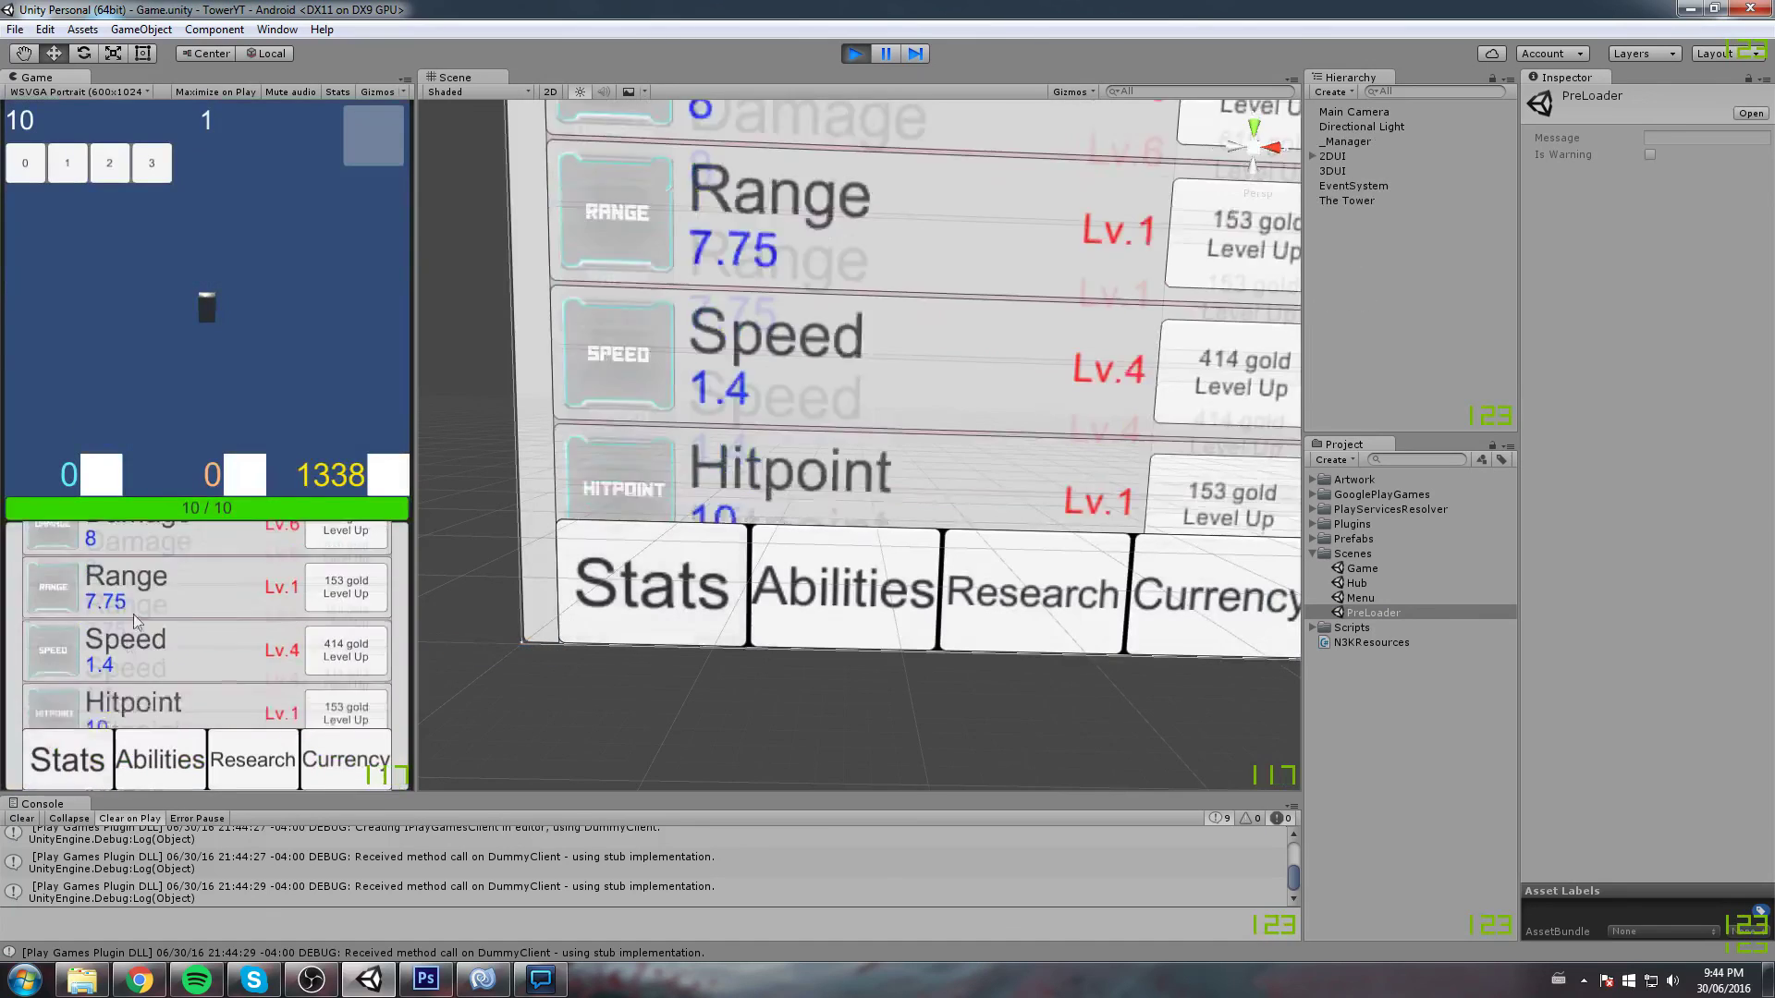
scroll(215, 653, "up", 6)
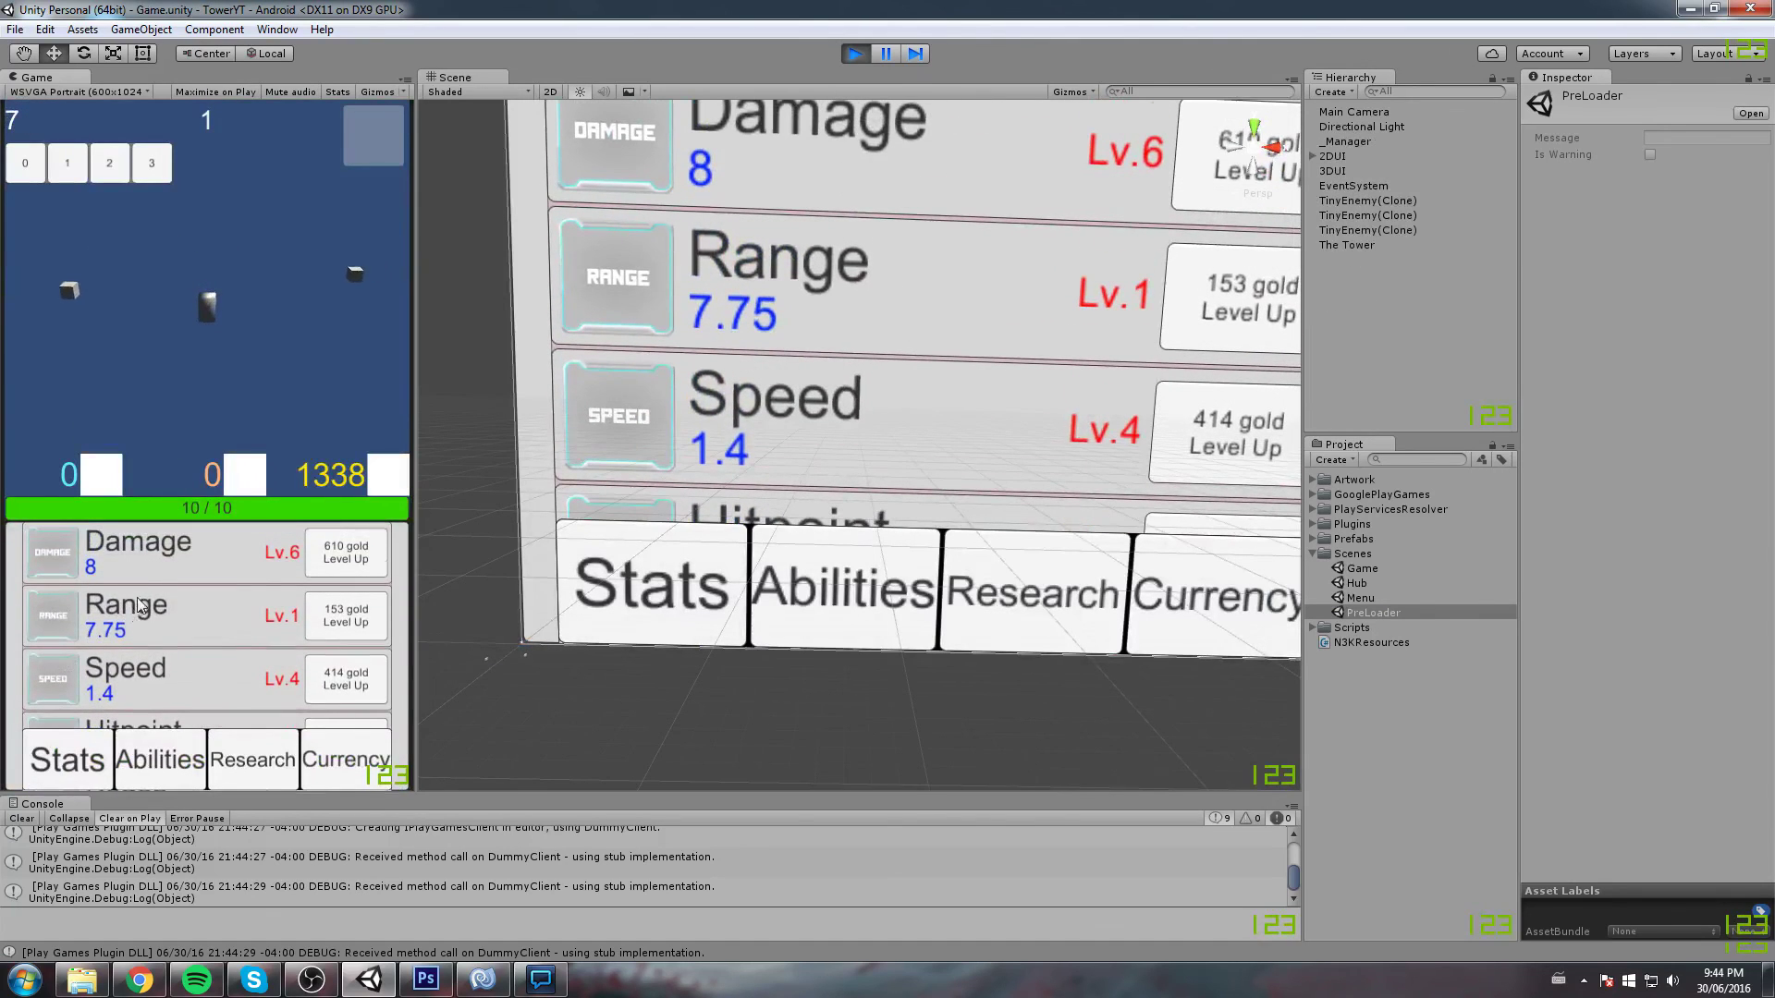
scroll(158, 556, "down", 4)
scroll(185, 504, "down", 2)
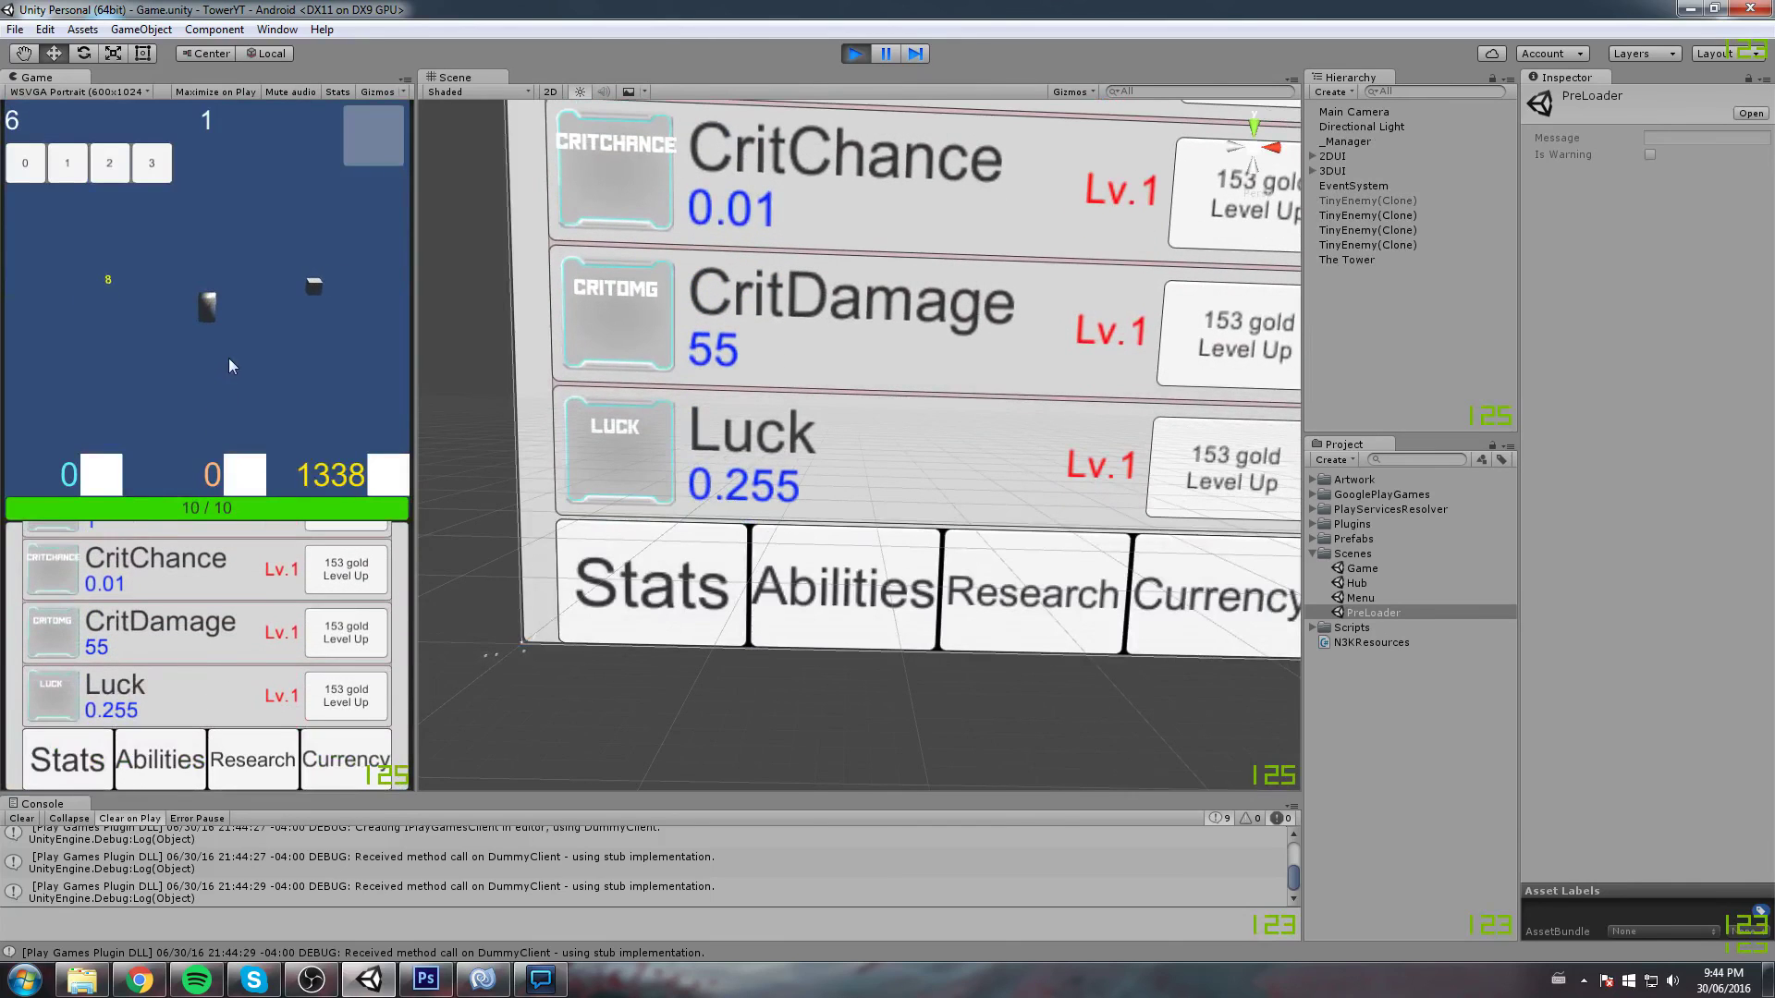
scroll(187, 604, "up", 6)
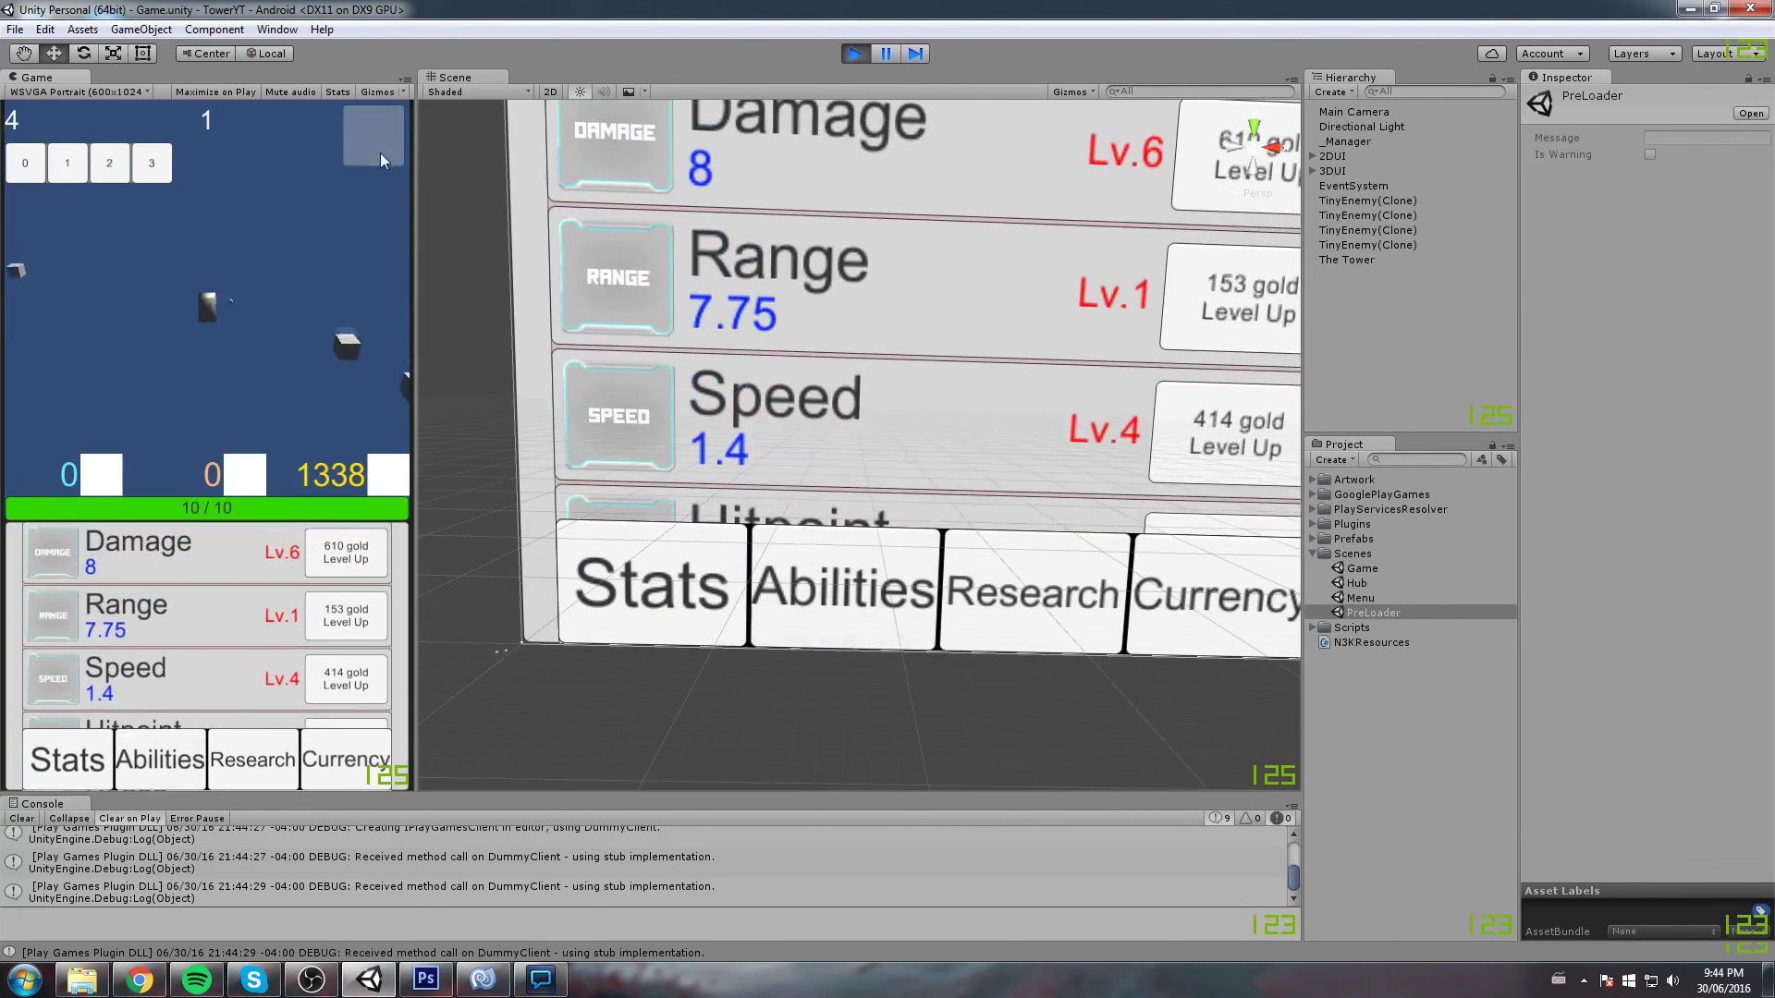
key("Escape")
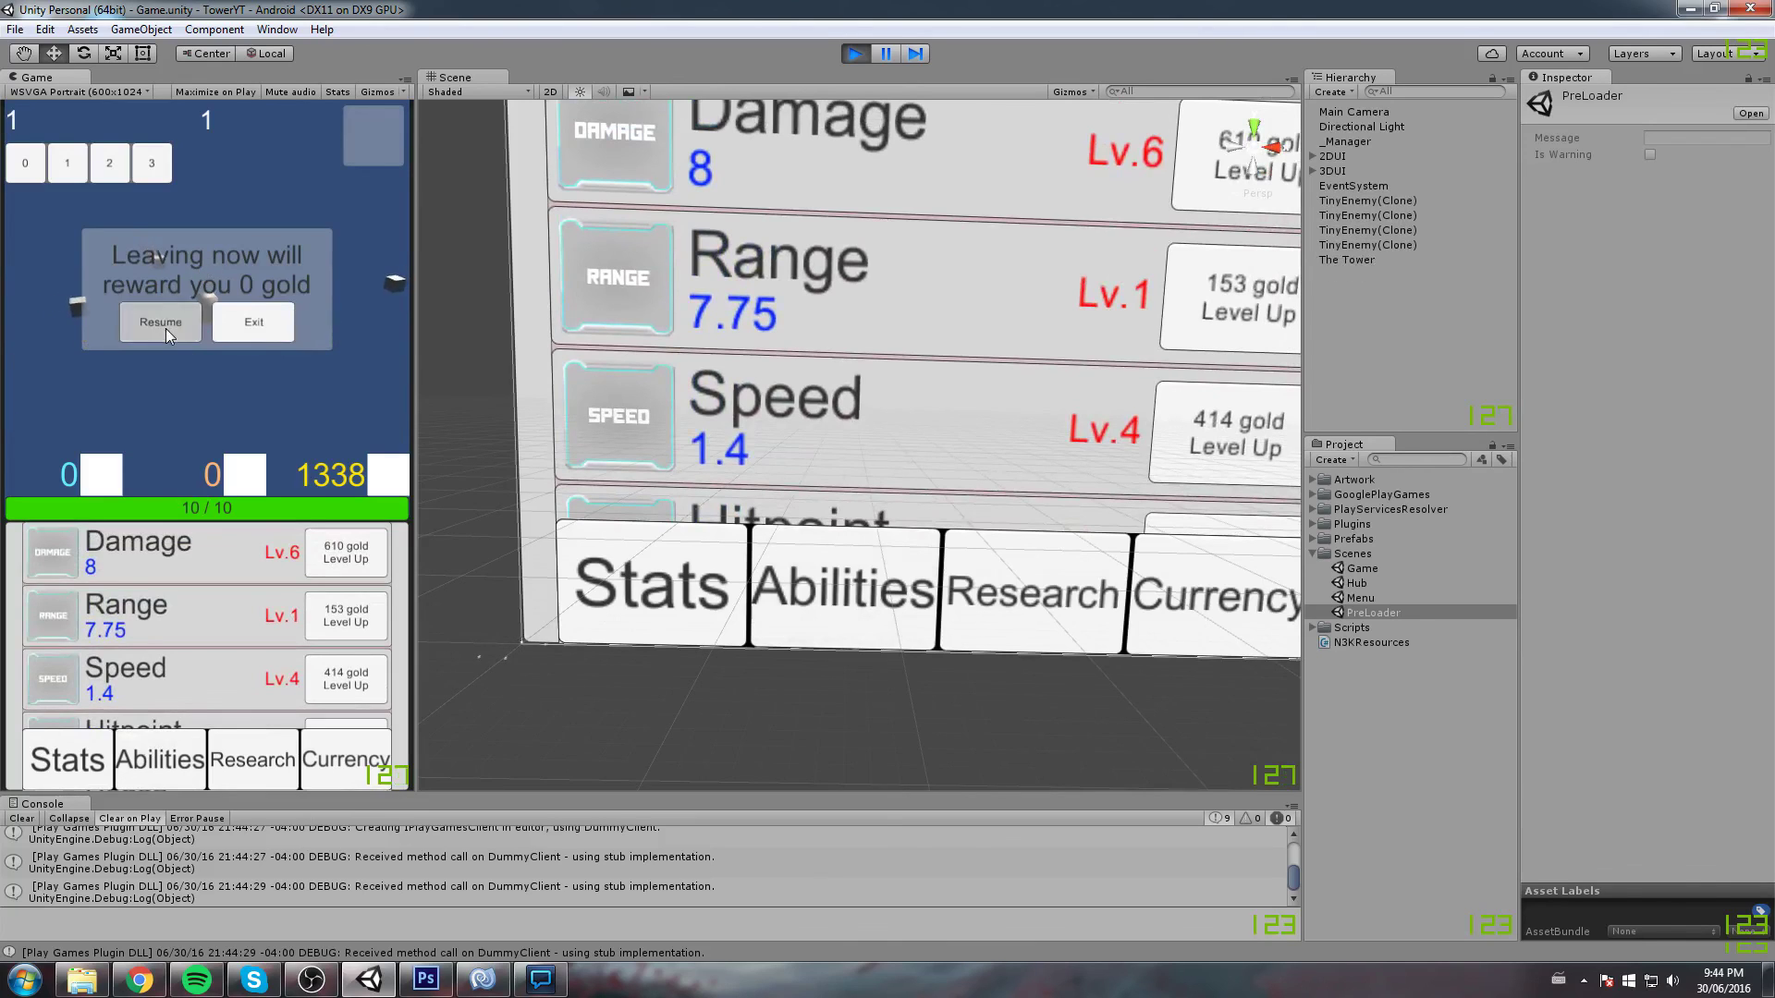
left_click(165, 329)
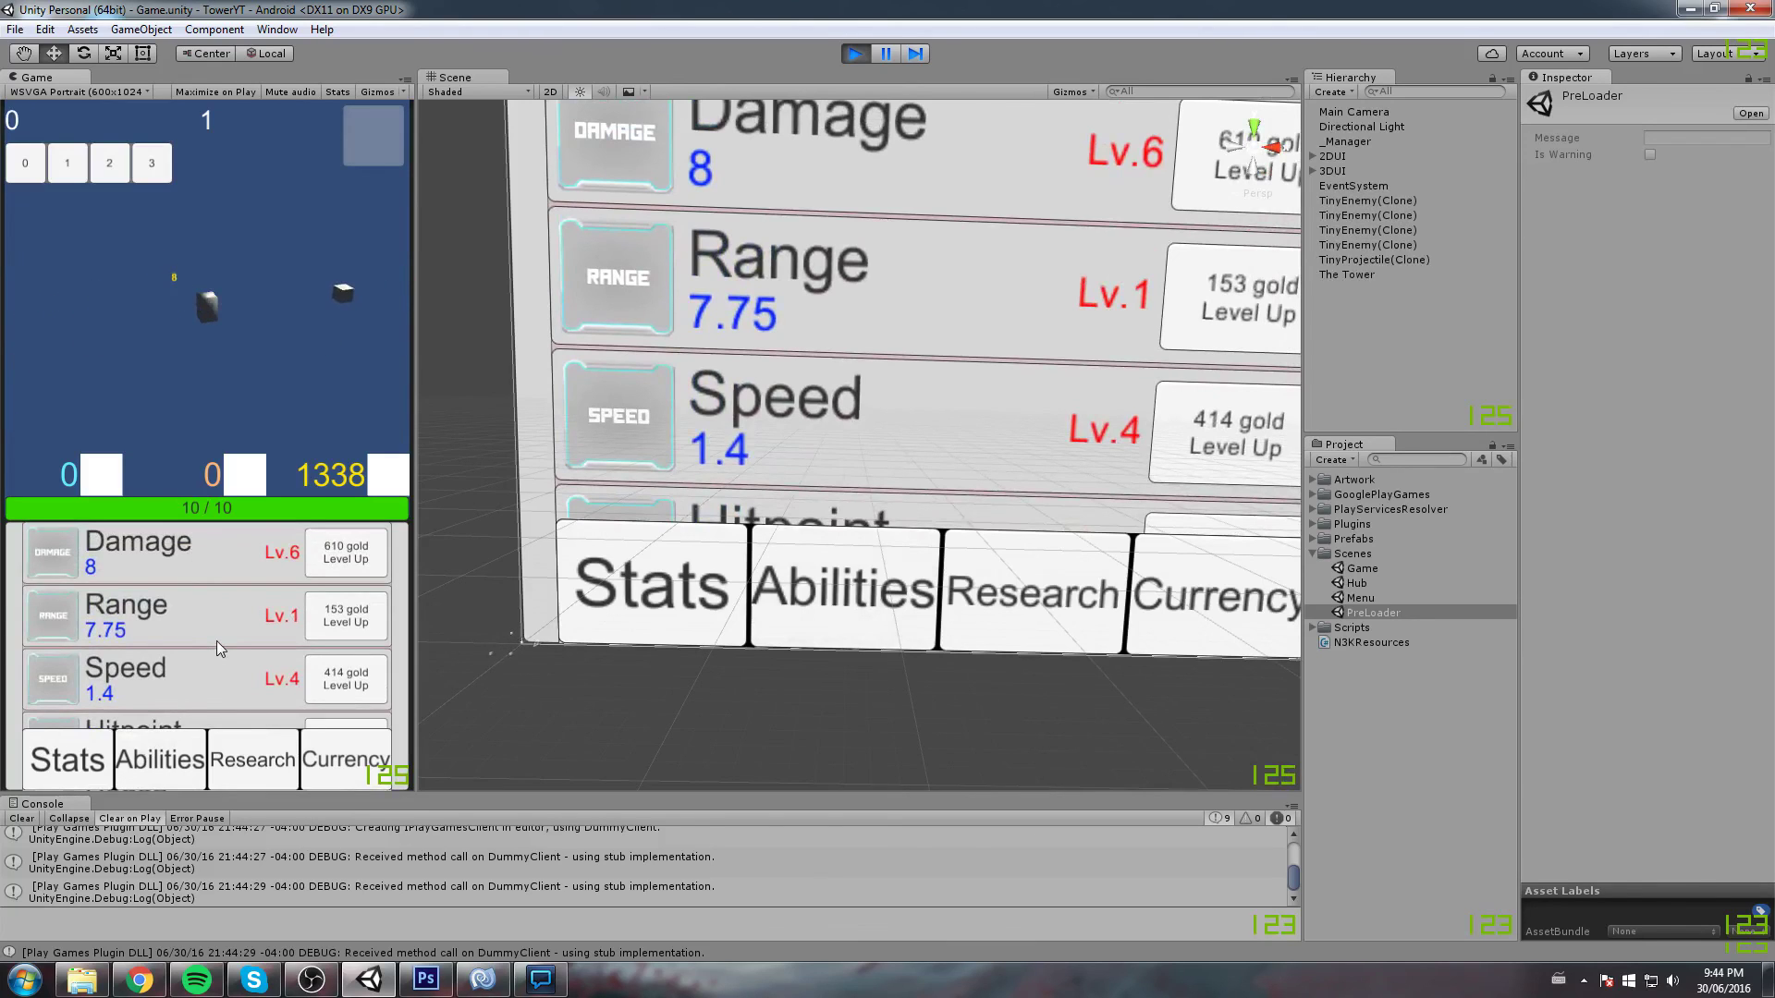